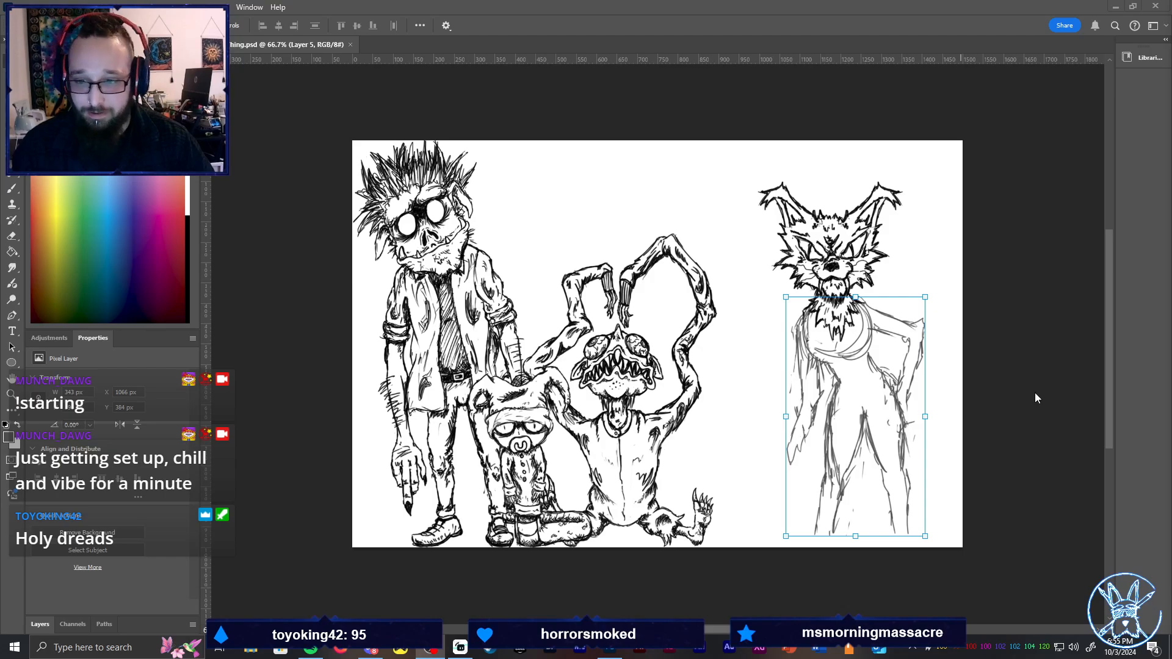
Flip the grey body sketch layer horizontally and move it left so its chest sits under the wolf head
{"action": "left_click", "coordinate": [964, 384]}
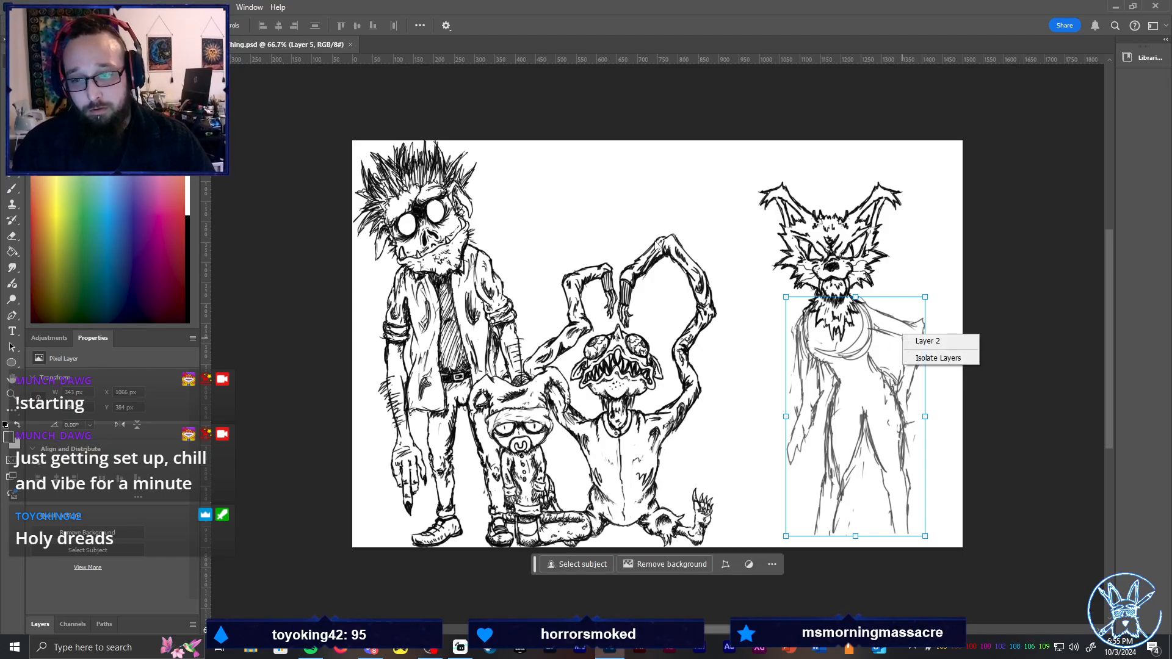
{"action": "left_click", "coordinate": [101, 5]}
{"action": "left_click", "coordinate": [70, 7]}
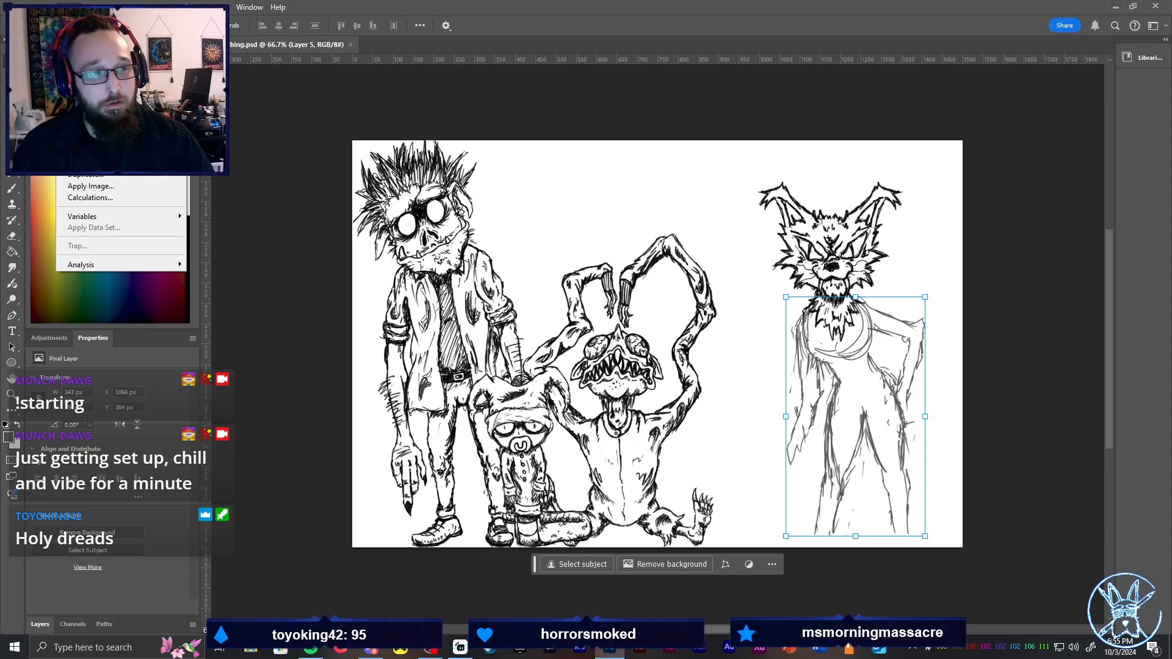
{"action": "mouse_move", "coordinate": [122, 121]}
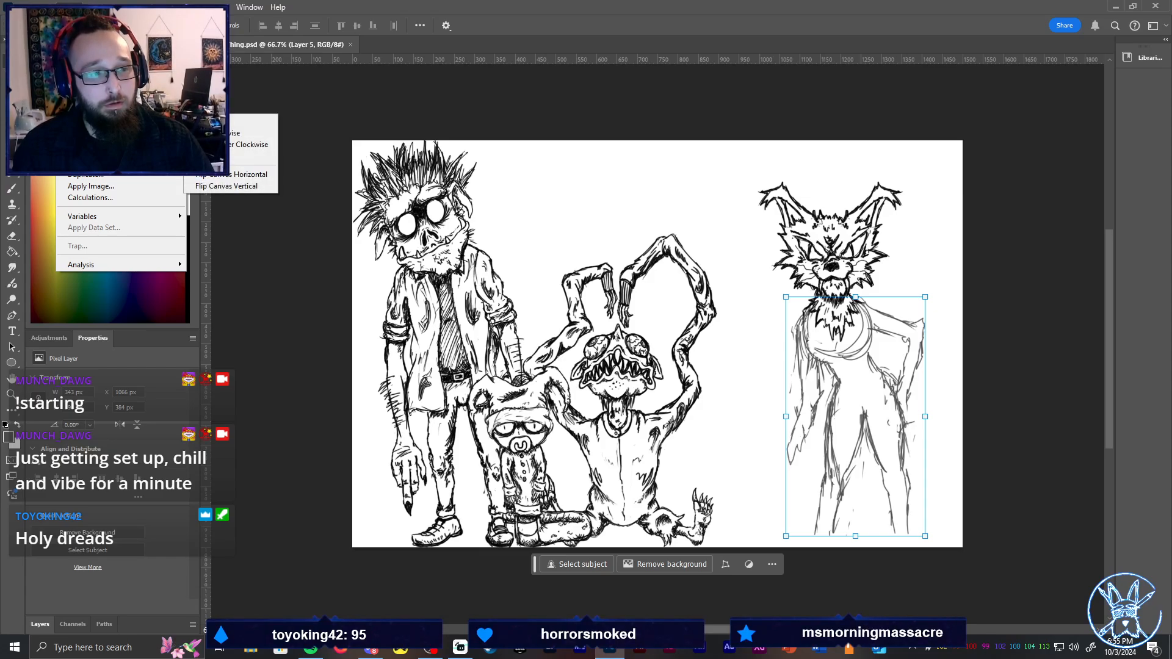
{"action": "mouse_move", "coordinate": [122, 38]}
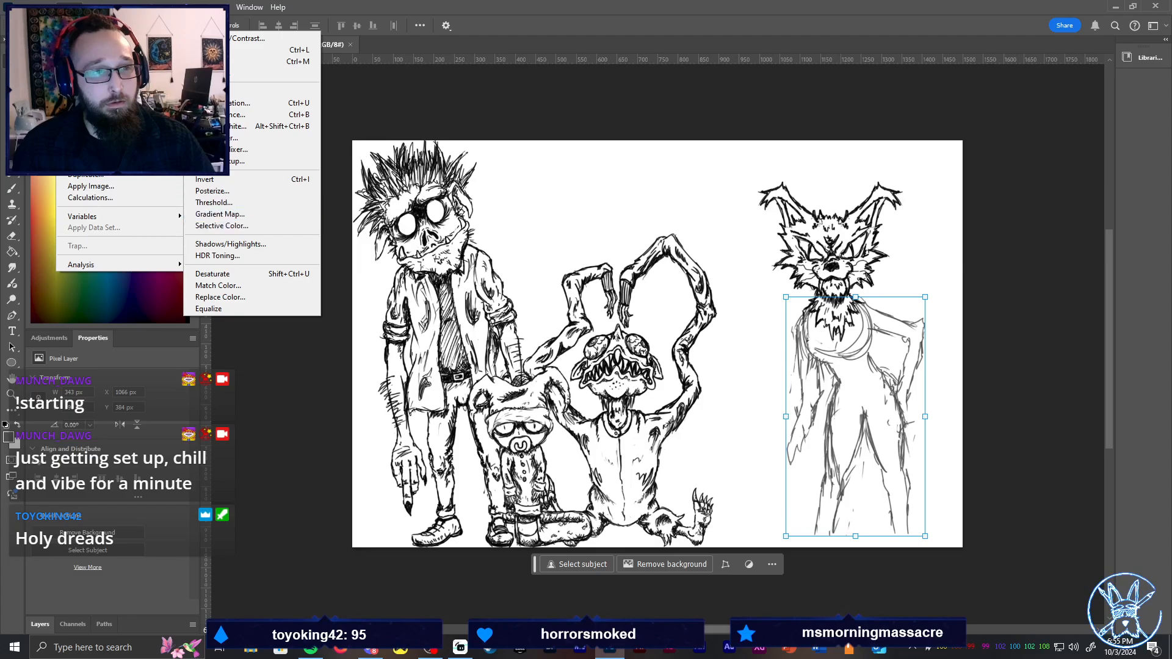
{"action": "mouse_move", "coordinate": [95, 7]}
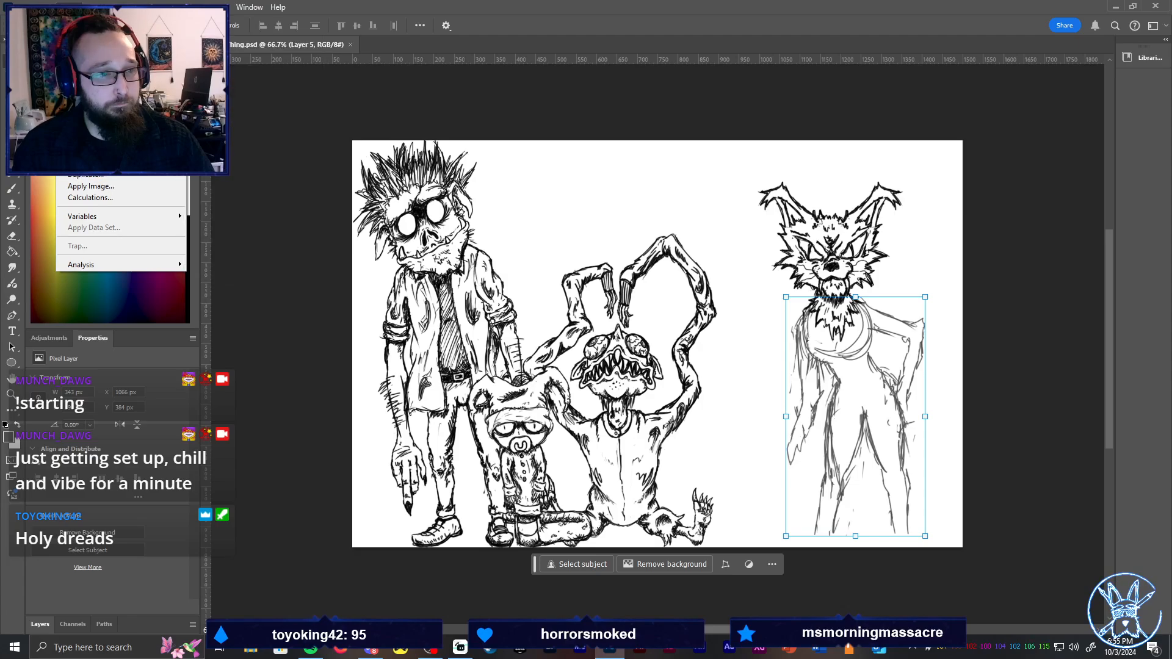
{"action": "mouse_move", "coordinate": [122, 122]}
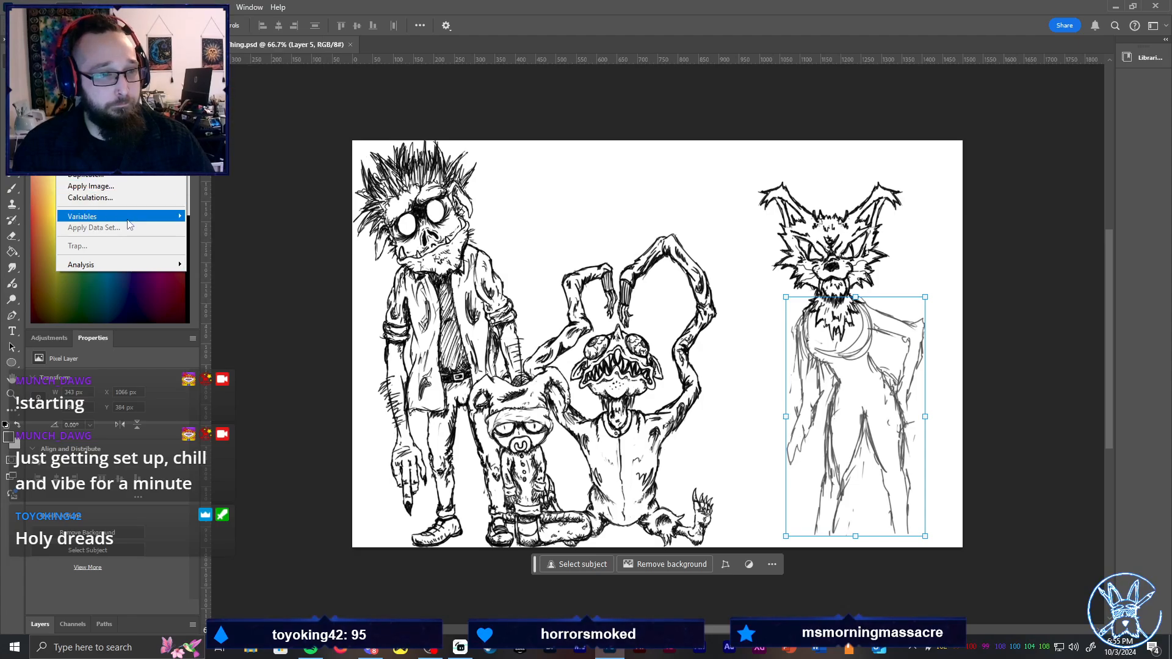
{"action": "mouse_move", "coordinate": [111, 315]}
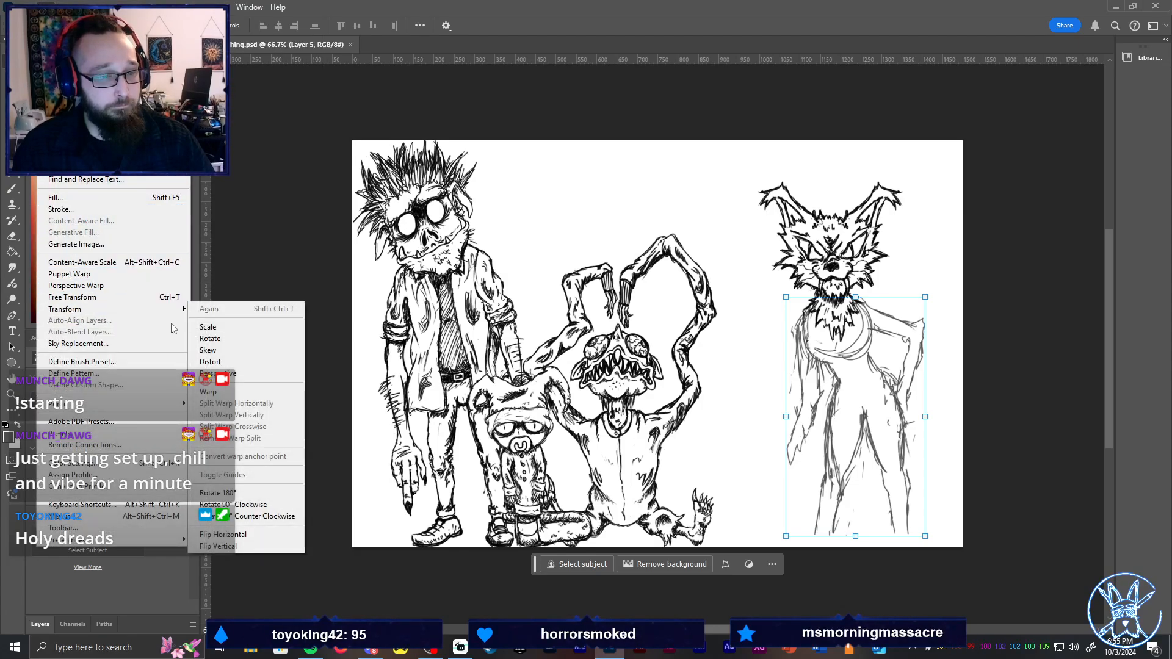
{"action": "left_click", "coordinate": [244, 536]}
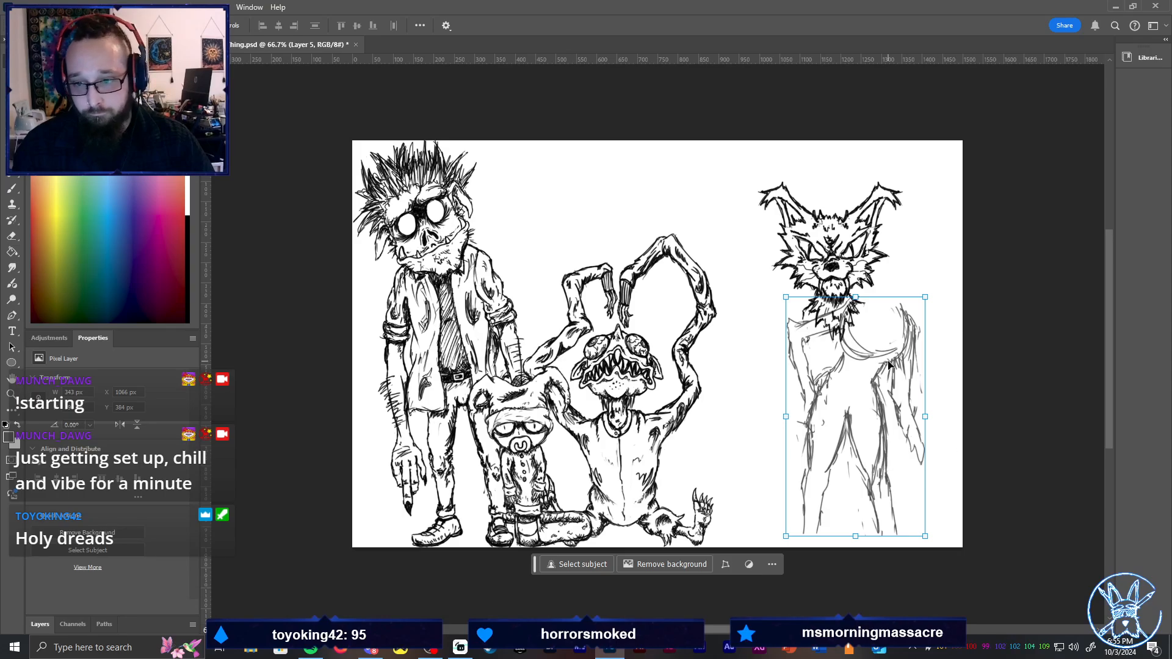
{"action": "mouse_move", "coordinate": [855, 365]}
{"action": "left_mouse_down"}
{"action": "mouse_move", "coordinate": [816, 367]}
{"action": "mouse_move", "coordinate": [821, 357]}
{"action": "left_mouse_up"}
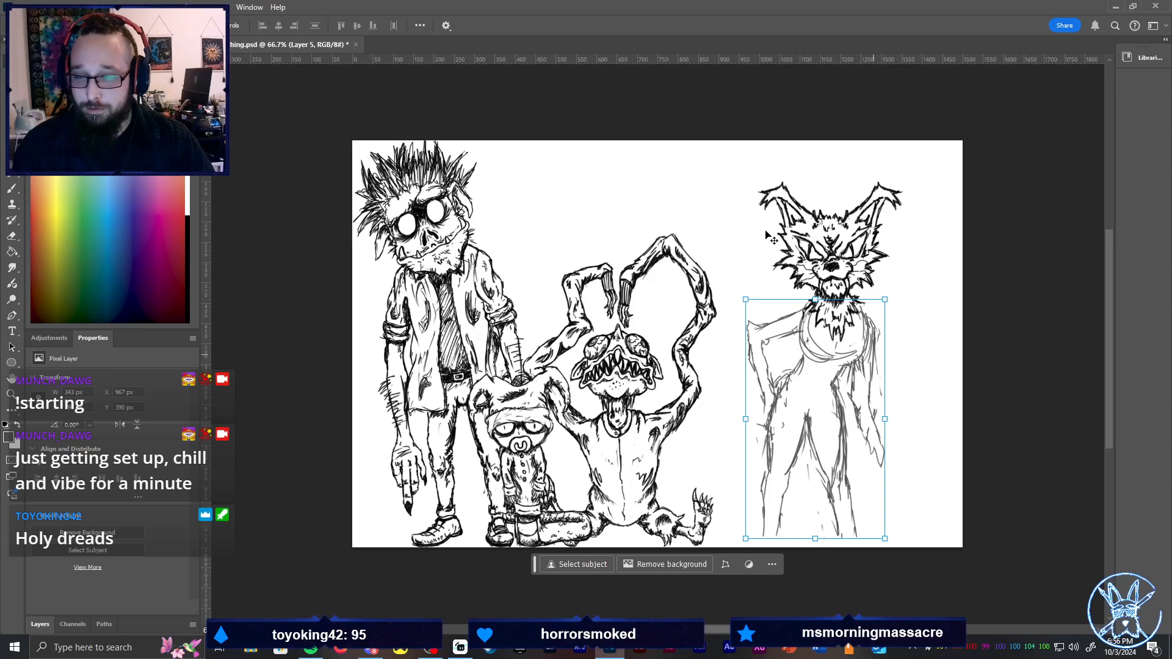
Reposition the grey body sketch slightly up and left beneath the wolf head, to about X 958 px, Y 376 px
{"action": "left_click", "coordinate": [41, 624]}
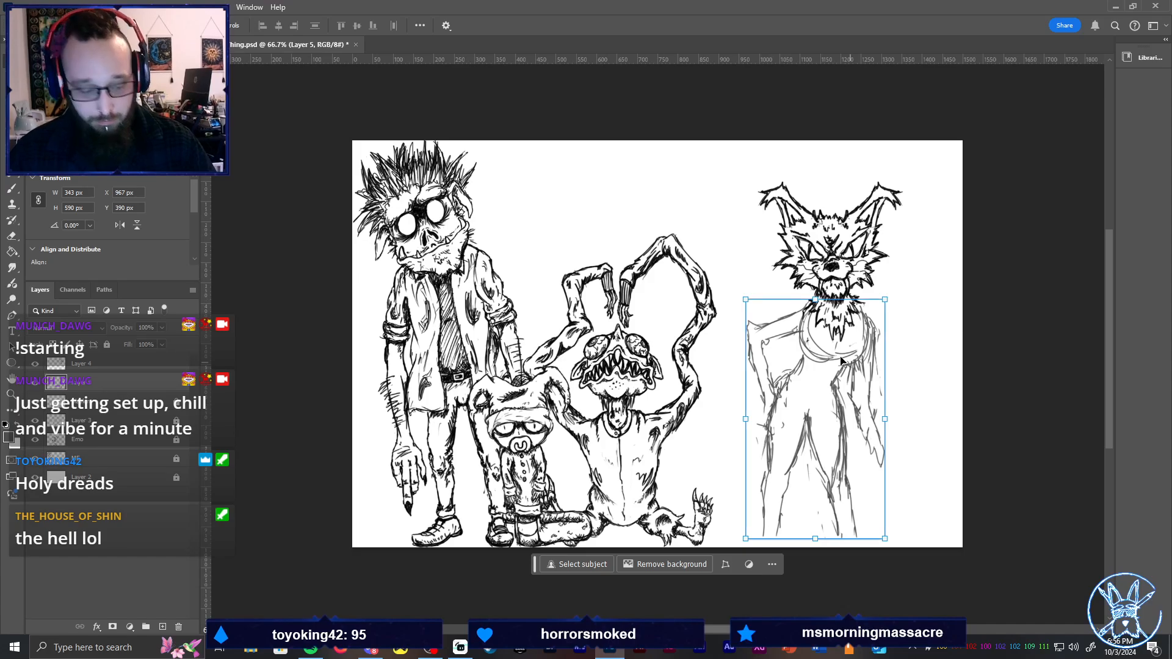
{"action": "key", "text": "z"}
{"action": "left_click_drag", "start_coordinate": [789, 385], "coordinate": [665, 340]}
{"action": "key", "text": "space"}
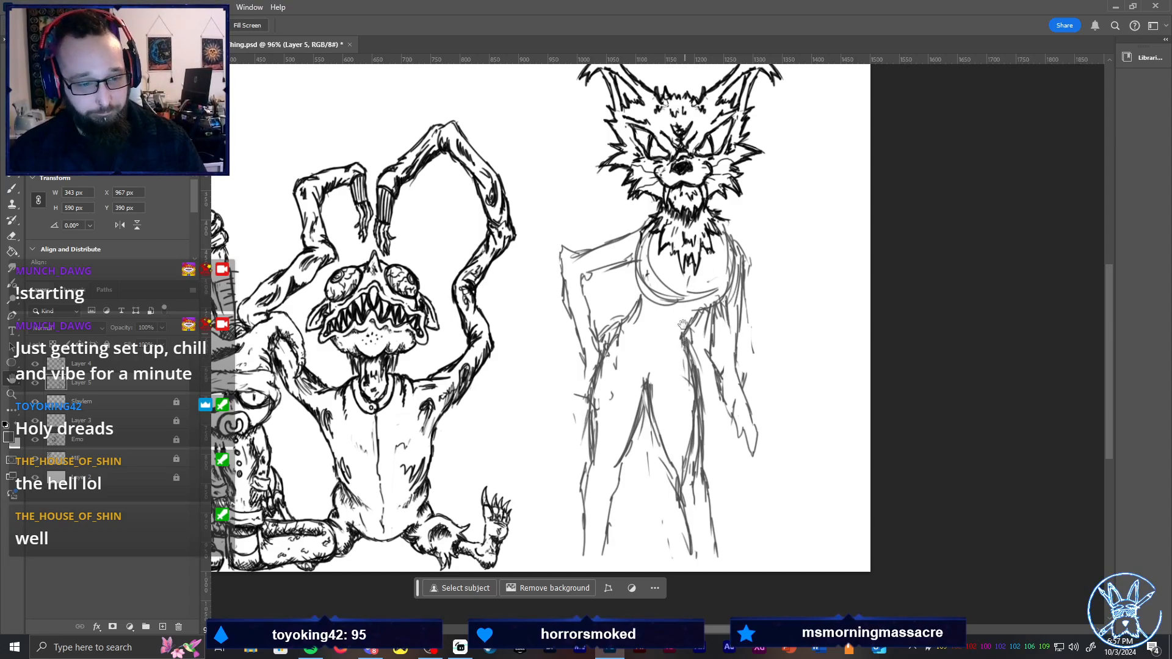
{"action": "mouse_move", "coordinate": [445, 353]}
{"action": "left_mouse_down"}
{"action": "mouse_move", "coordinate": [788, 415]}
{"action": "mouse_move", "coordinate": [833, 484]}
{"action": "mouse_move", "coordinate": [733, 360]}
{"action": "mouse_move", "coordinate": [595, 281]}
{"action": "mouse_move", "coordinate": [879, 254]}
{"action": "mouse_move", "coordinate": [791, 250]}
{"action": "mouse_move", "coordinate": [784, 274]}
{"action": "mouse_move", "coordinate": [689, 302]}
{"action": "mouse_move", "coordinate": [571, 365]}
{"action": "left_mouse_up"}
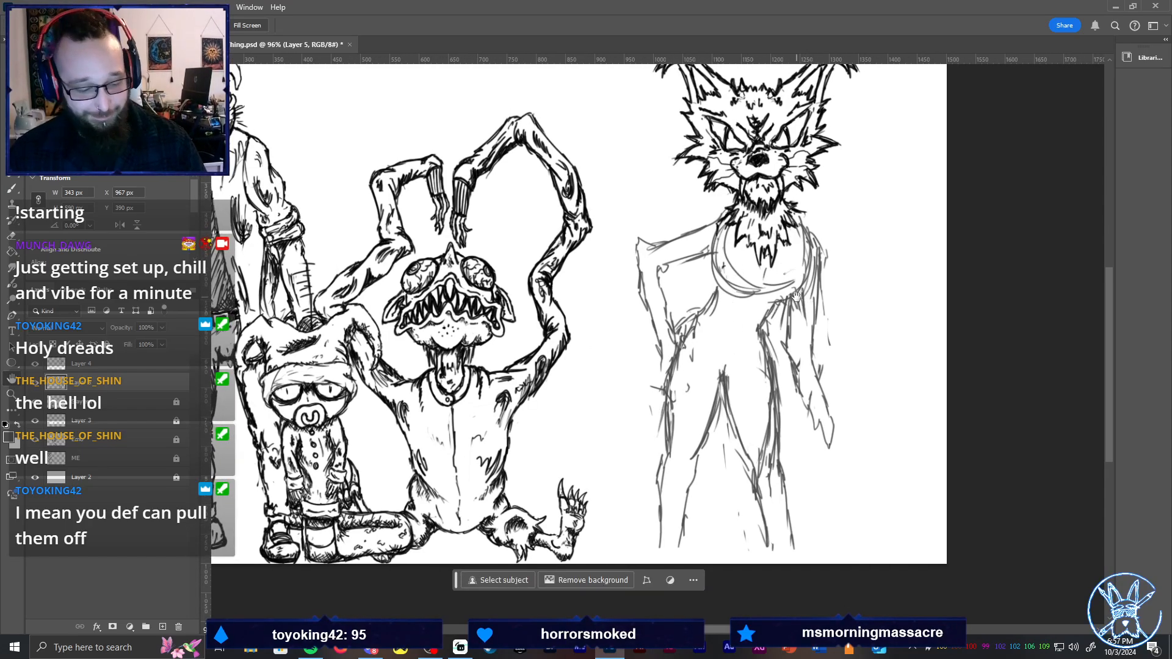
{"action": "key", "text": "v"}
{"action": "left_click_drag", "start_coordinate": [805, 285], "coordinate": [798, 276]}
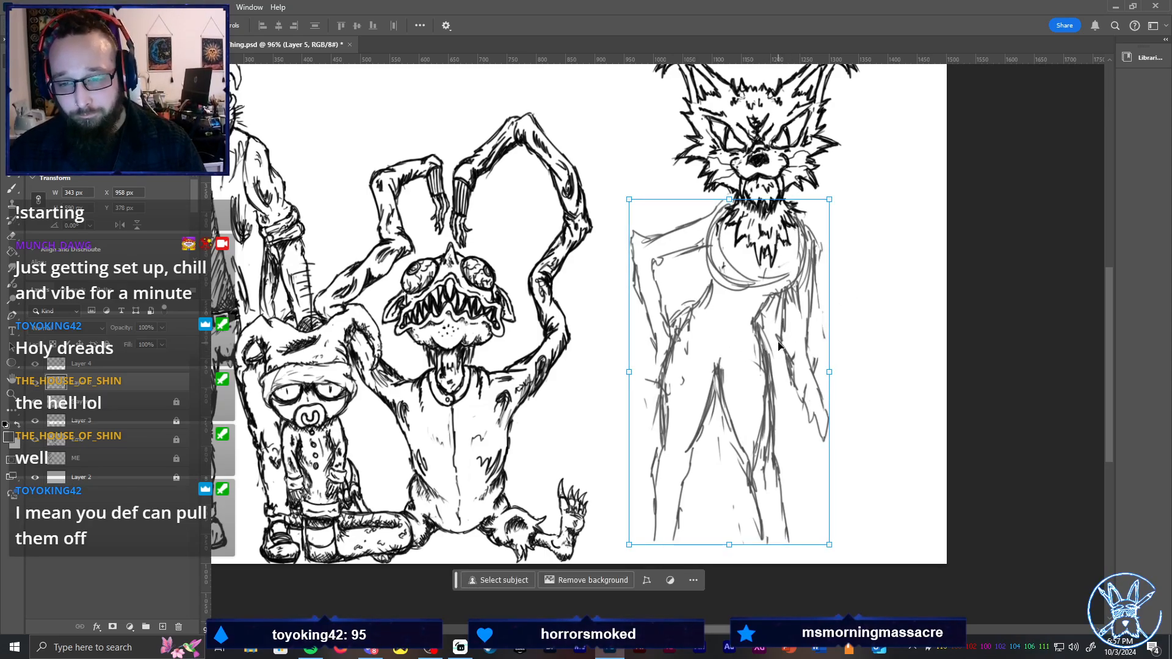
Add a new layer above the grey body sketch and brush both curved sides of the chest in light red
{"action": "left_click", "coordinate": [161, 625]}
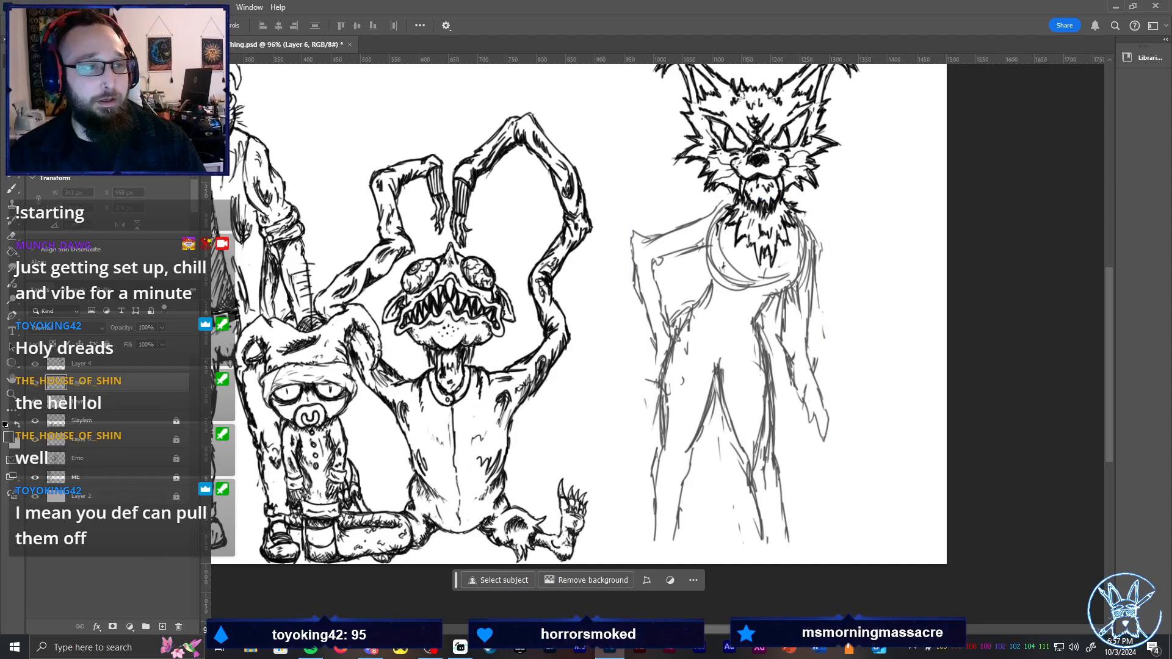
{"action": "key", "text": "x"}
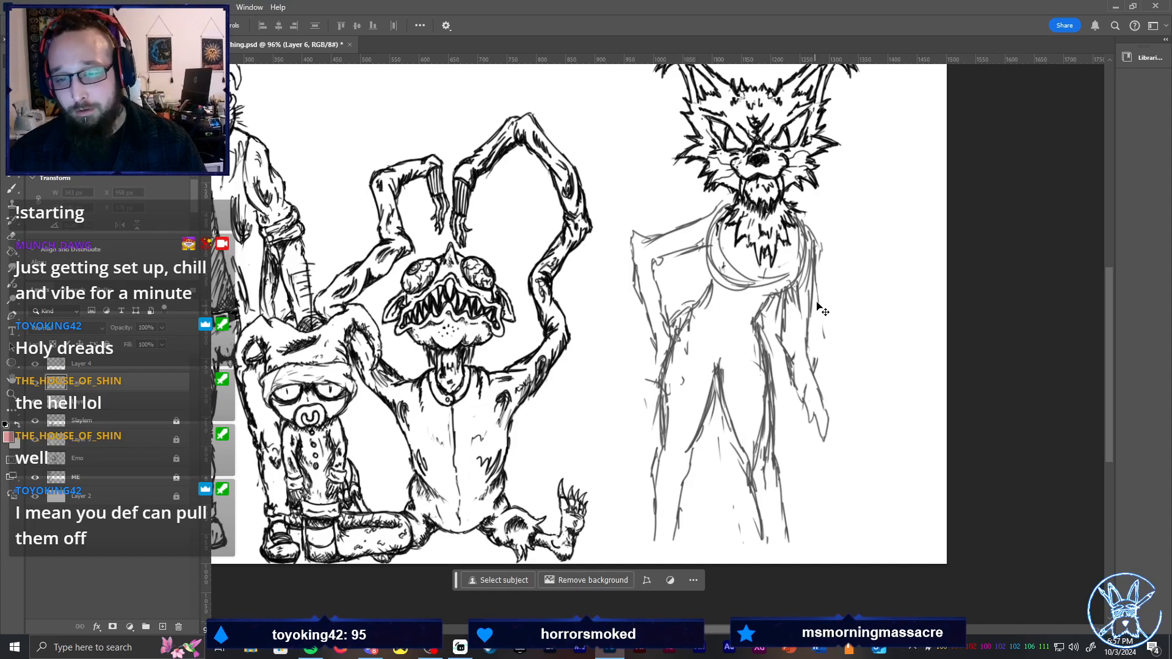
{"action": "key", "text": "b"}
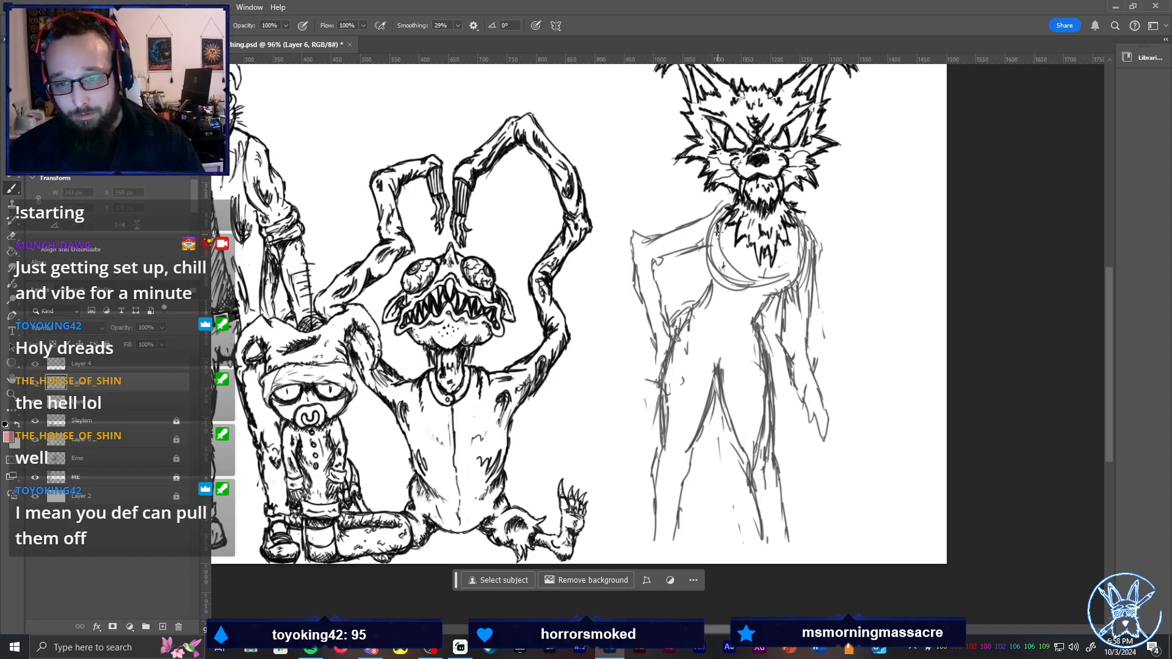
{"action": "mouse_move", "coordinate": [713, 266]}
{"action": "left_mouse_down"}
{"action": "mouse_move", "coordinate": [714, 233]}
{"action": "mouse_move", "coordinate": [717, 280]}
{"action": "left_mouse_up"}
{"action": "mouse_move", "coordinate": [713, 229]}
{"action": "left_mouse_down"}
{"action": "mouse_move", "coordinate": [743, 281]}
{"action": "mouse_move", "coordinate": [709, 257]}
{"action": "mouse_move", "coordinate": [747, 283]}
{"action": "left_mouse_up"}
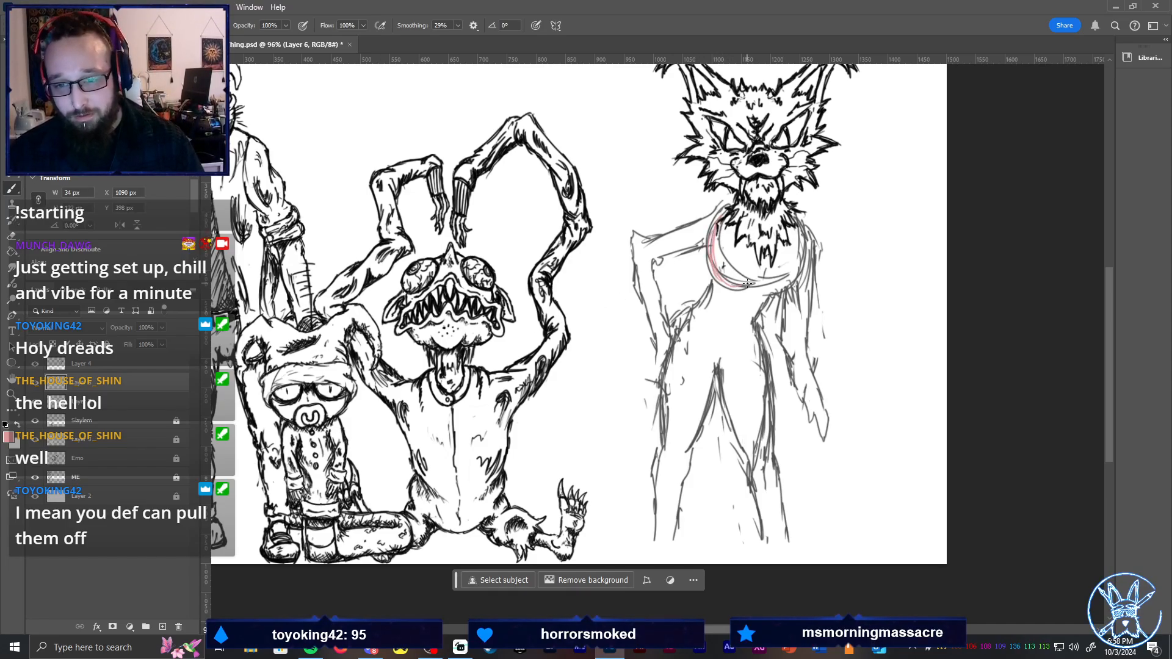
{"action": "mouse_move", "coordinate": [799, 212]}
{"action": "left_mouse_down"}
{"action": "mouse_move", "coordinate": [801, 282]}
{"action": "mouse_move", "coordinate": [779, 291]}
{"action": "mouse_move", "coordinate": [804, 271]}
{"action": "left_mouse_up"}
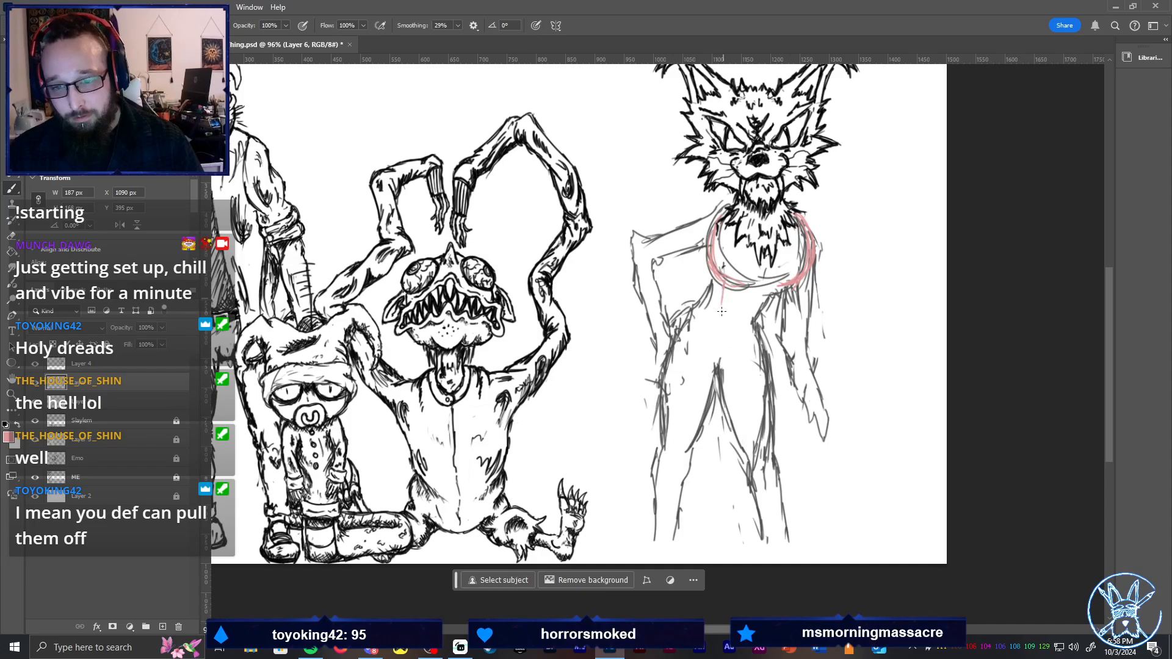
Sketch the red waist lines below the chest and extend them into the hips and outer thighs
{"action": "left_click_drag", "start_coordinate": [731, 284], "coordinate": [722, 338]}
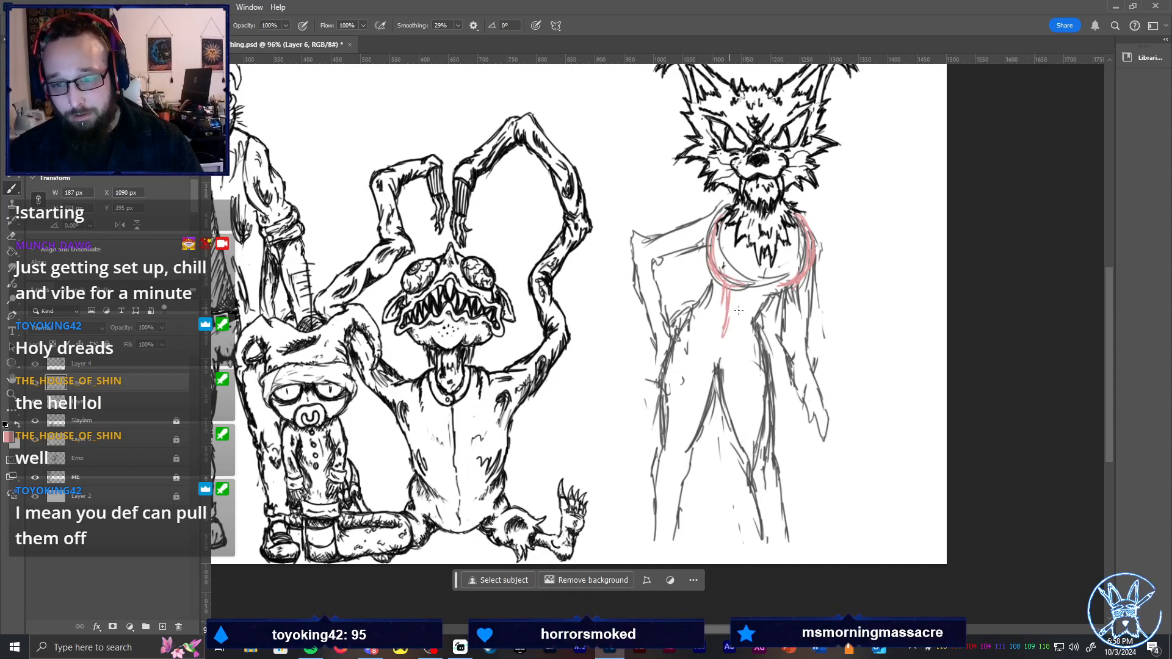
{"action": "mouse_move", "coordinate": [792, 299]}
{"action": "left_mouse_down"}
{"action": "mouse_move", "coordinate": [787, 351]}
{"action": "mouse_move", "coordinate": [789, 335]}
{"action": "left_mouse_up"}
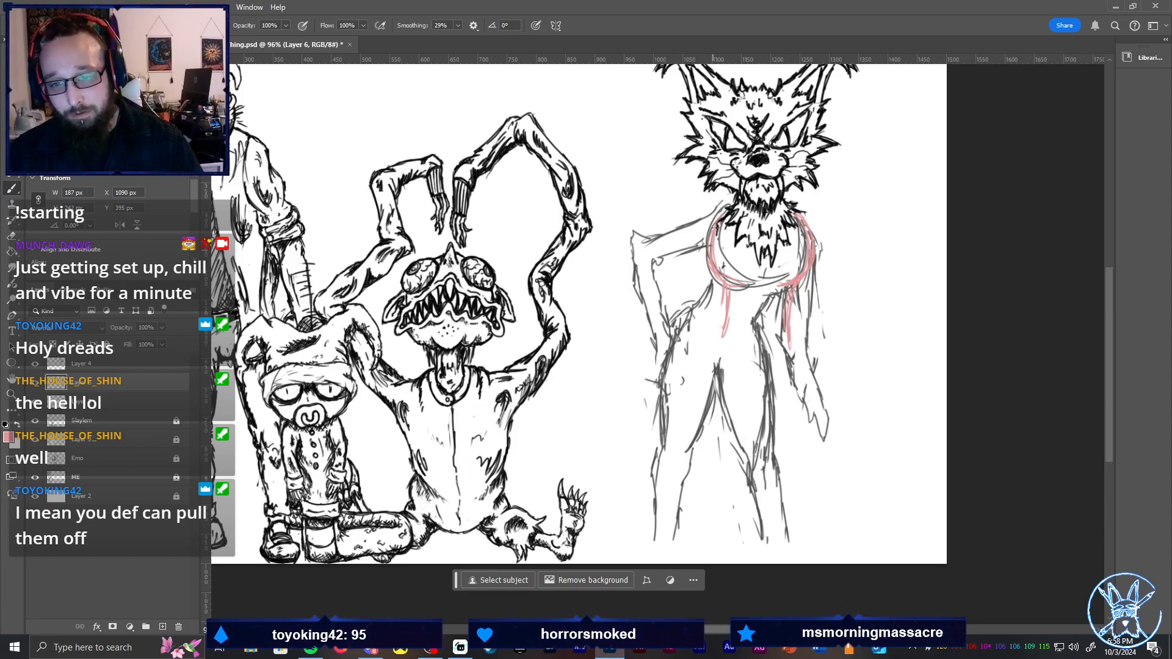
{"action": "mouse_move", "coordinate": [725, 325]}
{"action": "left_mouse_down"}
{"action": "mouse_move", "coordinate": [694, 398]}
{"action": "mouse_move", "coordinate": [700, 385]}
{"action": "mouse_move", "coordinate": [700, 428]}
{"action": "left_mouse_up"}
{"action": "mouse_move", "coordinate": [696, 369]}
{"action": "left_mouse_down"}
{"action": "mouse_move", "coordinate": [705, 451]}
{"action": "mouse_move", "coordinate": [702, 433]}
{"action": "left_mouse_up"}
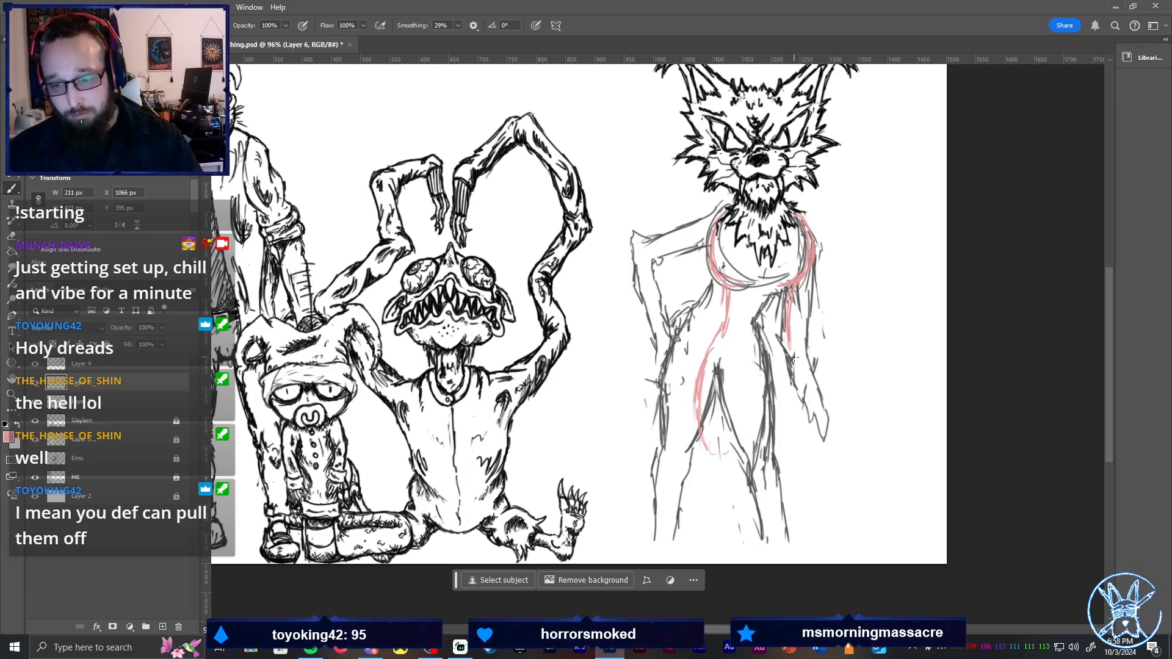
{"action": "left_click_drag", "start_coordinate": [792, 353], "coordinate": [807, 459]}
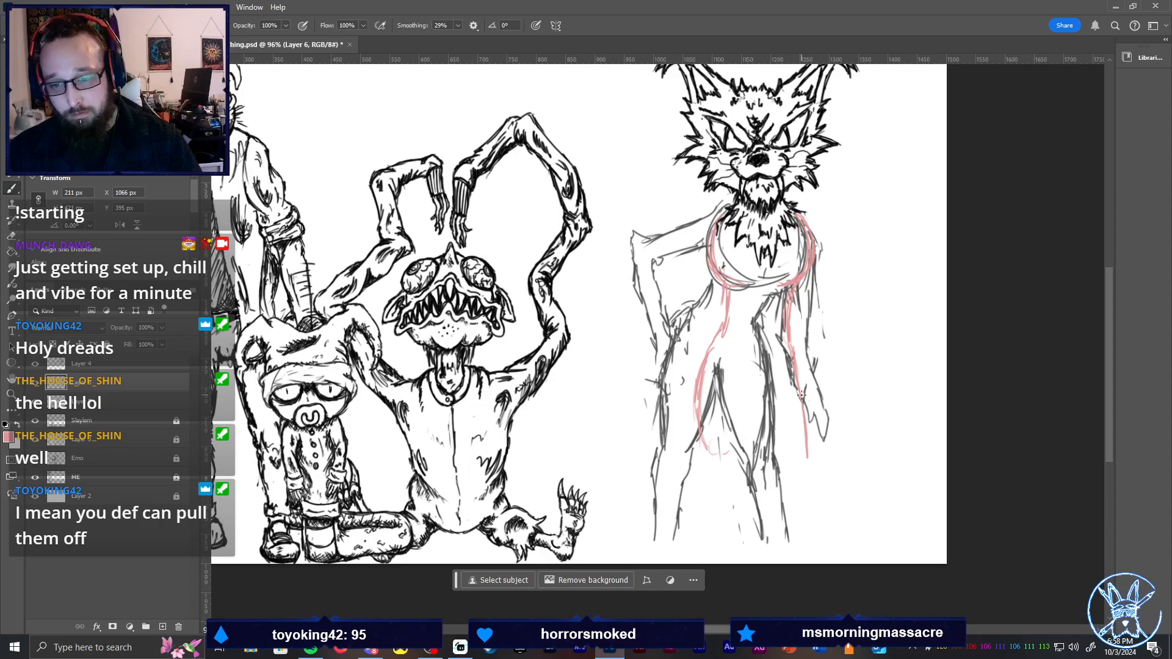
Sketch the inner thighs, knees and both lower legs in red down to the ends of the grey legs
{"action": "mouse_move", "coordinate": [760, 353]}
{"action": "left_mouse_down"}
{"action": "mouse_move", "coordinate": [761, 447]}
{"action": "mouse_move", "coordinate": [777, 460]}
{"action": "mouse_move", "coordinate": [799, 454]}
{"action": "mouse_move", "coordinate": [804, 369]}
{"action": "mouse_move", "coordinate": [751, 386]}
{"action": "mouse_move", "coordinate": [744, 437]}
{"action": "mouse_move", "coordinate": [740, 419]}
{"action": "left_mouse_up"}
{"action": "mouse_move", "coordinate": [750, 379]}
{"action": "left_mouse_down"}
{"action": "mouse_move", "coordinate": [737, 453]}
{"action": "mouse_move", "coordinate": [728, 449]}
{"action": "left_mouse_up"}
{"action": "mouse_move", "coordinate": [750, 406]}
{"action": "left_mouse_down"}
{"action": "mouse_move", "coordinate": [731, 454]}
{"action": "mouse_move", "coordinate": [704, 452]}
{"action": "mouse_move", "coordinate": [691, 473]}
{"action": "mouse_move", "coordinate": [687, 549]}
{"action": "left_mouse_up"}
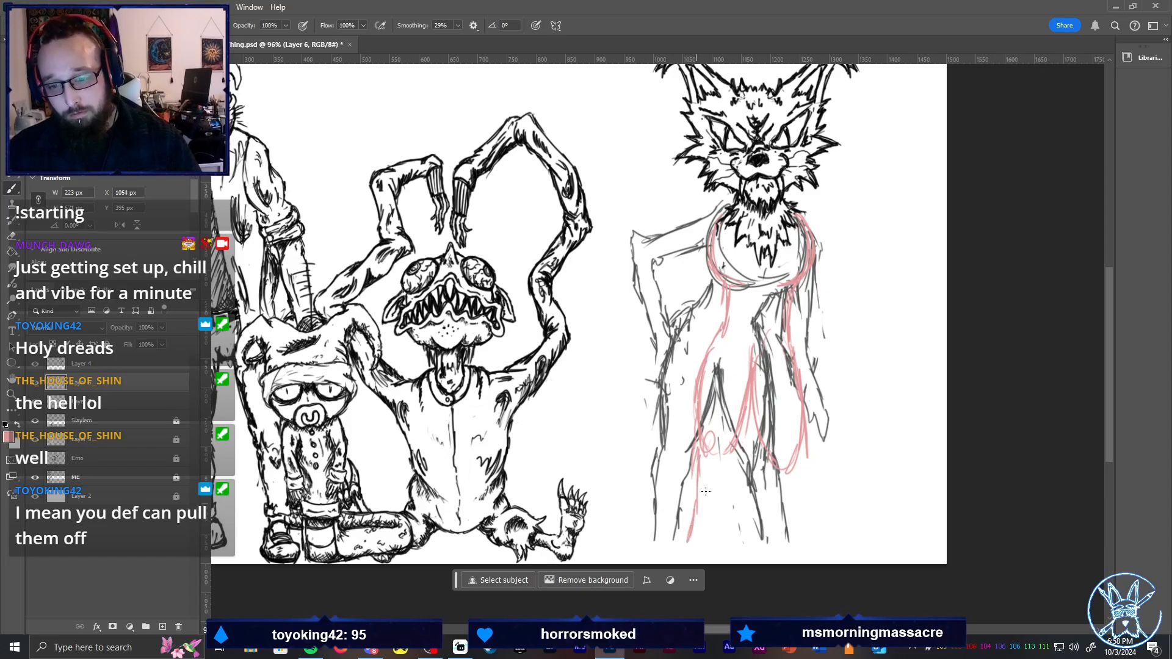
{"action": "mouse_move", "coordinate": [728, 485]}
{"action": "left_mouse_down"}
{"action": "mouse_move", "coordinate": [718, 537]}
{"action": "mouse_move", "coordinate": [717, 507]}
{"action": "mouse_move", "coordinate": [769, 461]}
{"action": "mouse_move", "coordinate": [785, 476]}
{"action": "mouse_move", "coordinate": [769, 458]}
{"action": "mouse_move", "coordinate": [773, 488]}
{"action": "mouse_move", "coordinate": [786, 436]}
{"action": "mouse_move", "coordinate": [771, 458]}
{"action": "mouse_move", "coordinate": [776, 523]}
{"action": "left_mouse_up"}
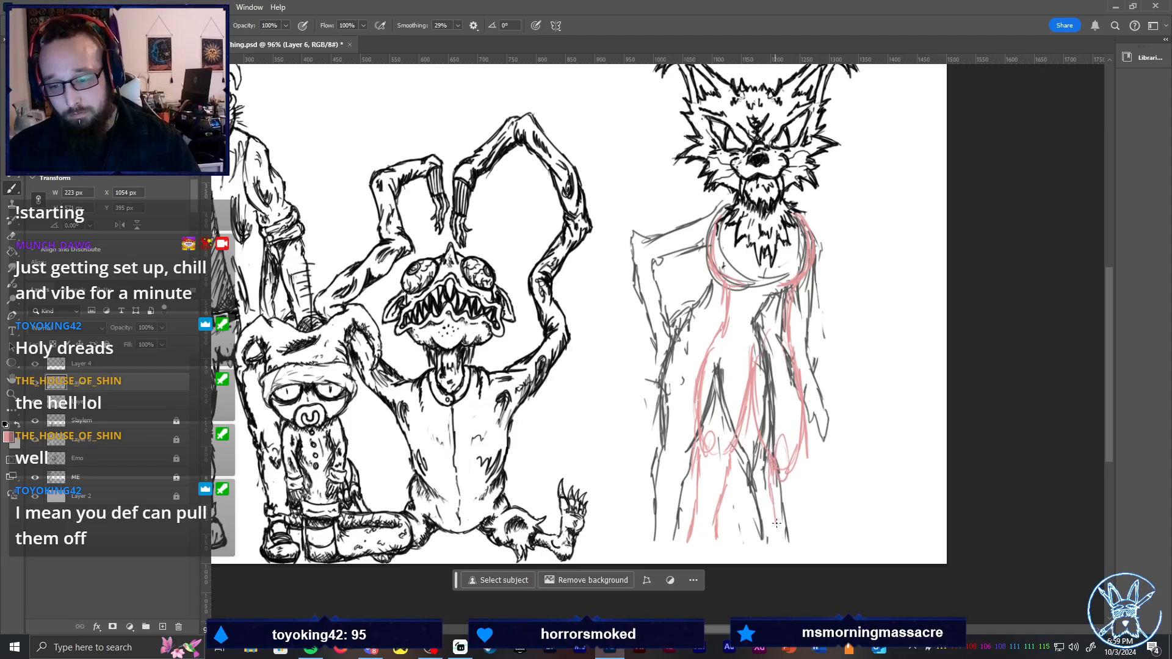
{"action": "mouse_move", "coordinate": [794, 467]}
{"action": "left_mouse_down"}
{"action": "mouse_move", "coordinate": [798, 443]}
{"action": "mouse_move", "coordinate": [796, 542]}
{"action": "left_mouse_up"}
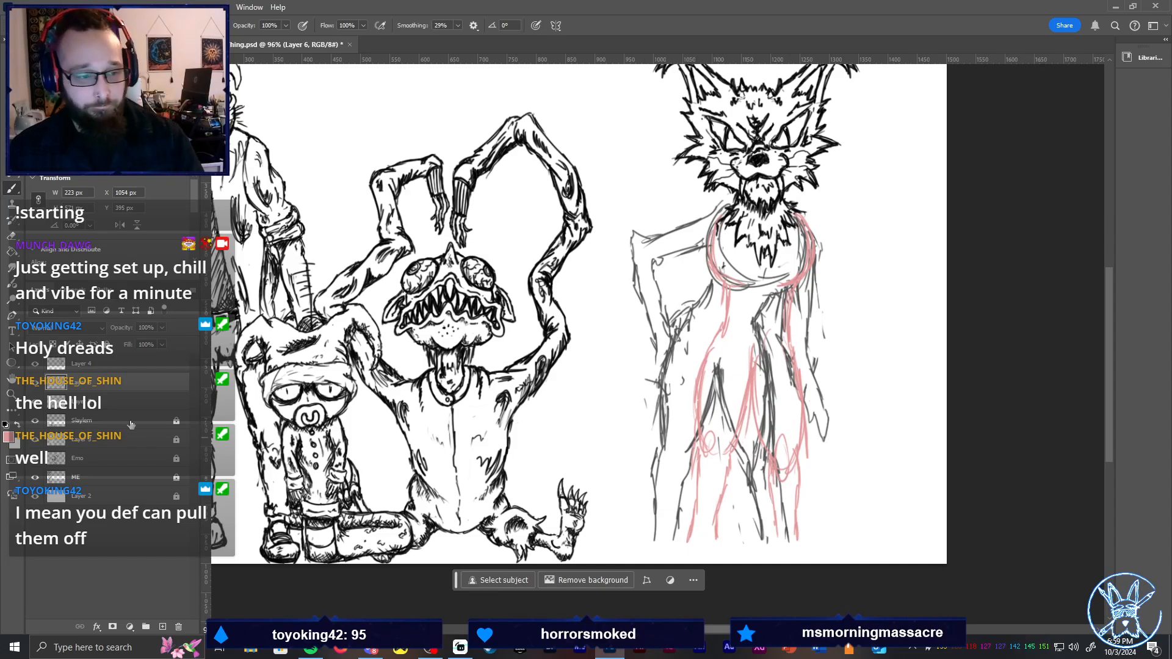
Hide the grey body sketch layer and refine the red waist, thigh and knee lines
{"action": "left_click", "coordinate": [35, 401]}
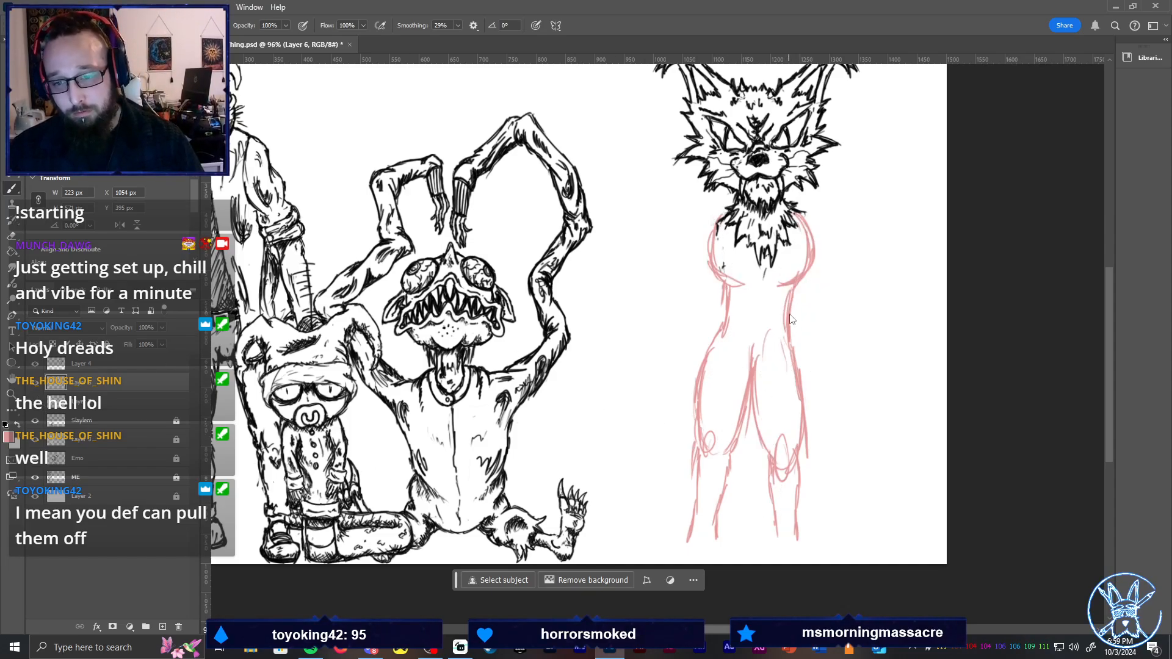
{"action": "mouse_move", "coordinate": [792, 287]}
{"action": "left_mouse_down"}
{"action": "mouse_move", "coordinate": [783, 339]}
{"action": "mouse_move", "coordinate": [804, 390]}
{"action": "left_mouse_up"}
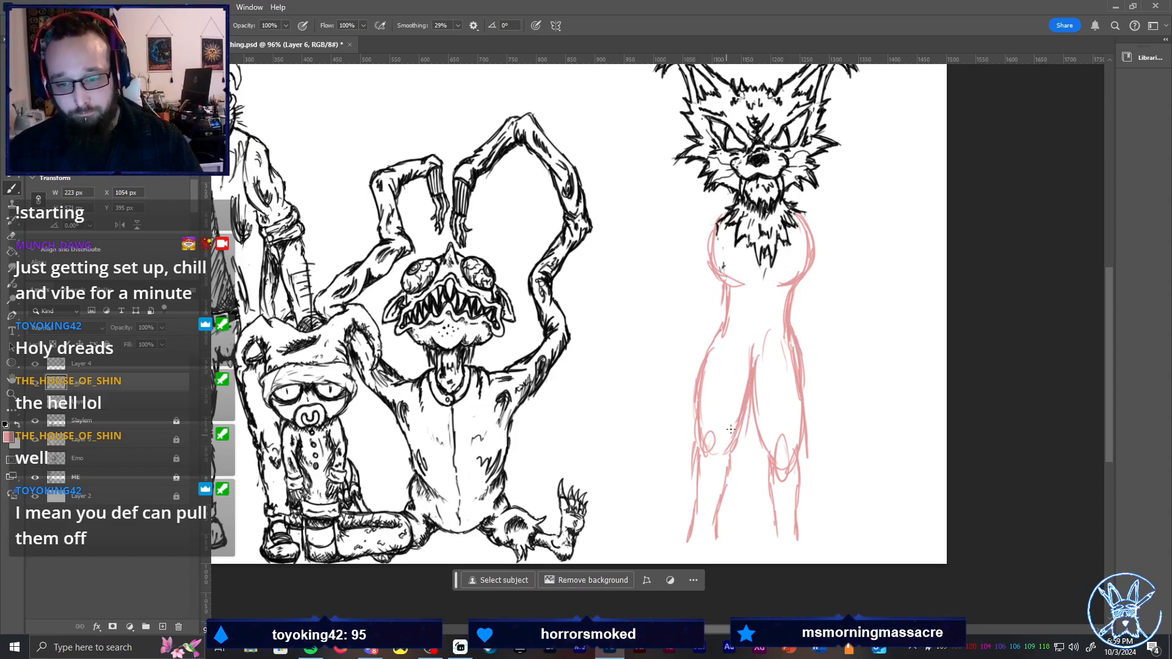
{"action": "mouse_move", "coordinate": [738, 415]}
{"action": "left_mouse_down"}
{"action": "mouse_move", "coordinate": [722, 451]}
{"action": "mouse_move", "coordinate": [730, 442]}
{"action": "left_mouse_up"}
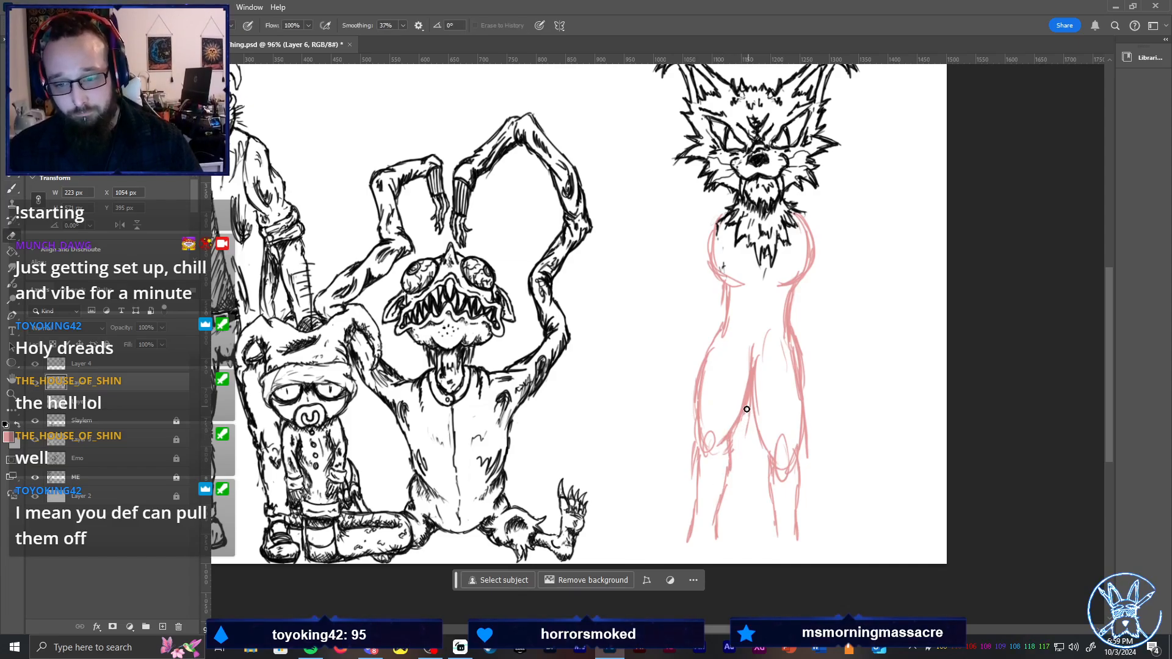
{"action": "mouse_move", "coordinate": [711, 348]}
{"action": "left_mouse_down"}
{"action": "mouse_move", "coordinate": [692, 461]}
{"action": "mouse_move", "coordinate": [699, 446]}
{"action": "left_mouse_up"}
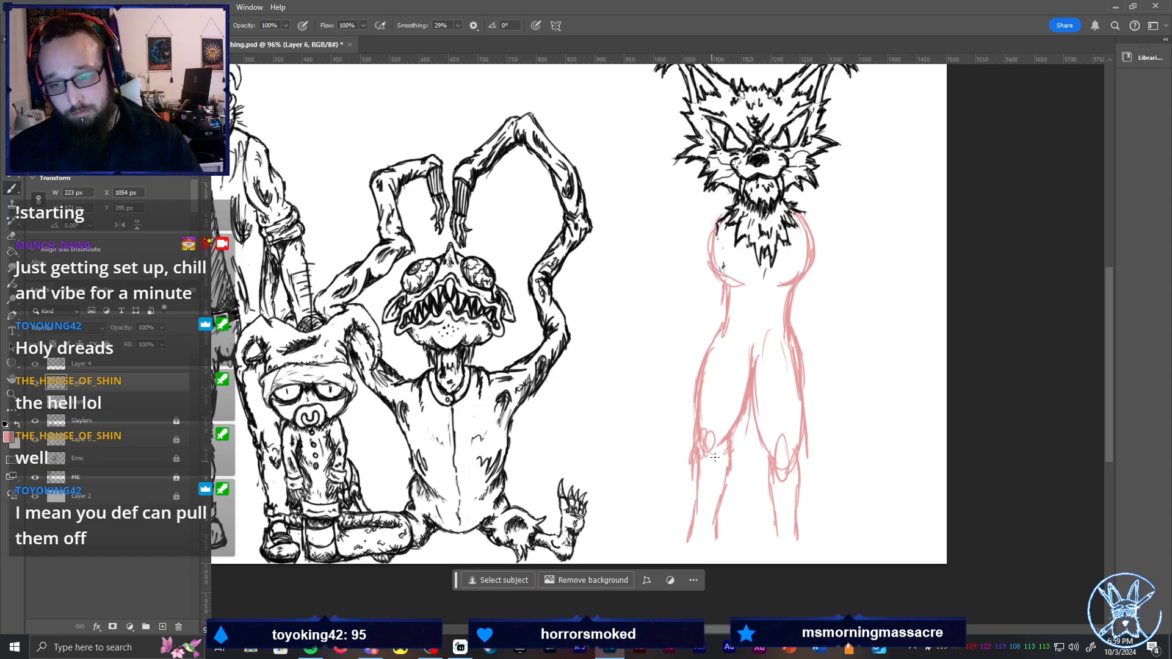
Sketch the figure's bent arm in red on the left side, with the hand resting on the hip
{"action": "mouse_move", "coordinate": [726, 221]}
{"action": "left_mouse_down"}
{"action": "mouse_move", "coordinate": [715, 220]}
{"action": "mouse_move", "coordinate": [688, 294]}
{"action": "left_mouse_up"}
{"action": "mouse_move", "coordinate": [708, 241]}
{"action": "left_mouse_down"}
{"action": "mouse_move", "coordinate": [667, 310]}
{"action": "mouse_move", "coordinate": [694, 353]}
{"action": "mouse_move", "coordinate": [696, 394]}
{"action": "mouse_move", "coordinate": [711, 337]}
{"action": "mouse_move", "coordinate": [693, 307]}
{"action": "mouse_move", "coordinate": [702, 341]}
{"action": "mouse_move", "coordinate": [689, 288]}
{"action": "mouse_move", "coordinate": [699, 295]}
{"action": "mouse_move", "coordinate": [722, 269]}
{"action": "mouse_move", "coordinate": [687, 306]}
{"action": "left_mouse_up"}
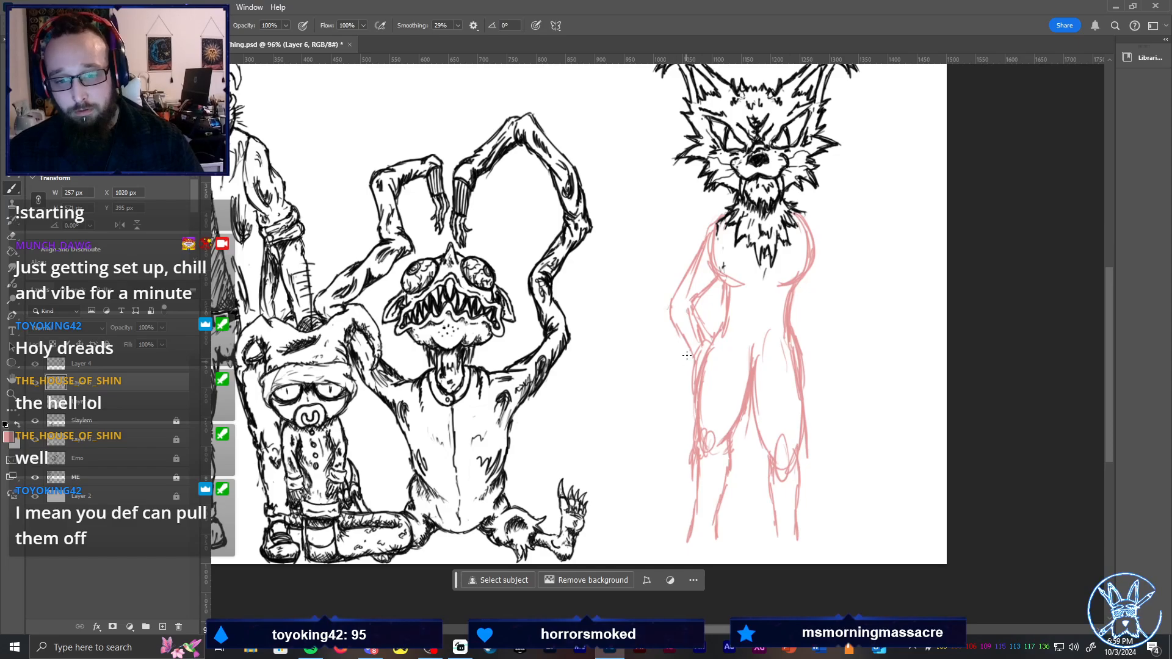
{"action": "mouse_move", "coordinate": [694, 374]}
{"action": "left_mouse_down"}
{"action": "mouse_move", "coordinate": [684, 384]}
{"action": "mouse_move", "coordinate": [676, 371]}
{"action": "mouse_move", "coordinate": [690, 394]}
{"action": "mouse_move", "coordinate": [693, 377]}
{"action": "left_mouse_up"}
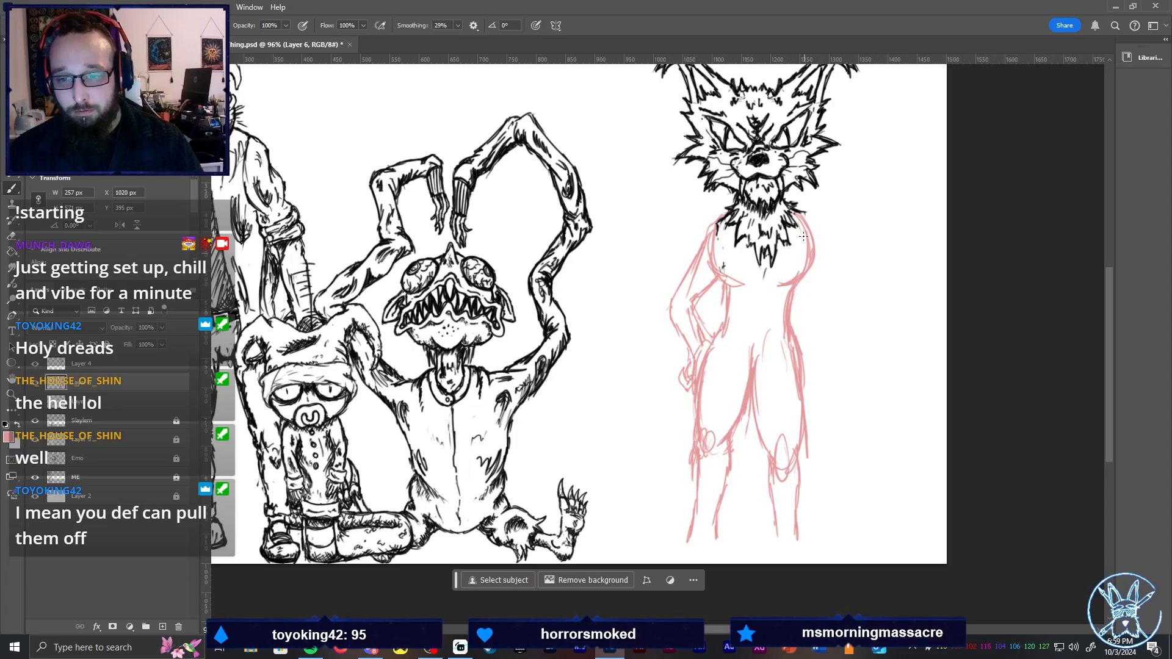
Sketch the figure's straight arm in red hanging on the right side, with elbow, forearm and clawed hand beside the thigh
{"action": "mouse_move", "coordinate": [798, 225]}
{"action": "left_mouse_down"}
{"action": "mouse_move", "coordinate": [807, 255]}
{"action": "mouse_move", "coordinate": [817, 237]}
{"action": "mouse_move", "coordinate": [821, 250]}
{"action": "mouse_move", "coordinate": [800, 279]}
{"action": "left_mouse_up"}
{"action": "left_click_drag", "start_coordinate": [815, 232], "coordinate": [822, 329]}
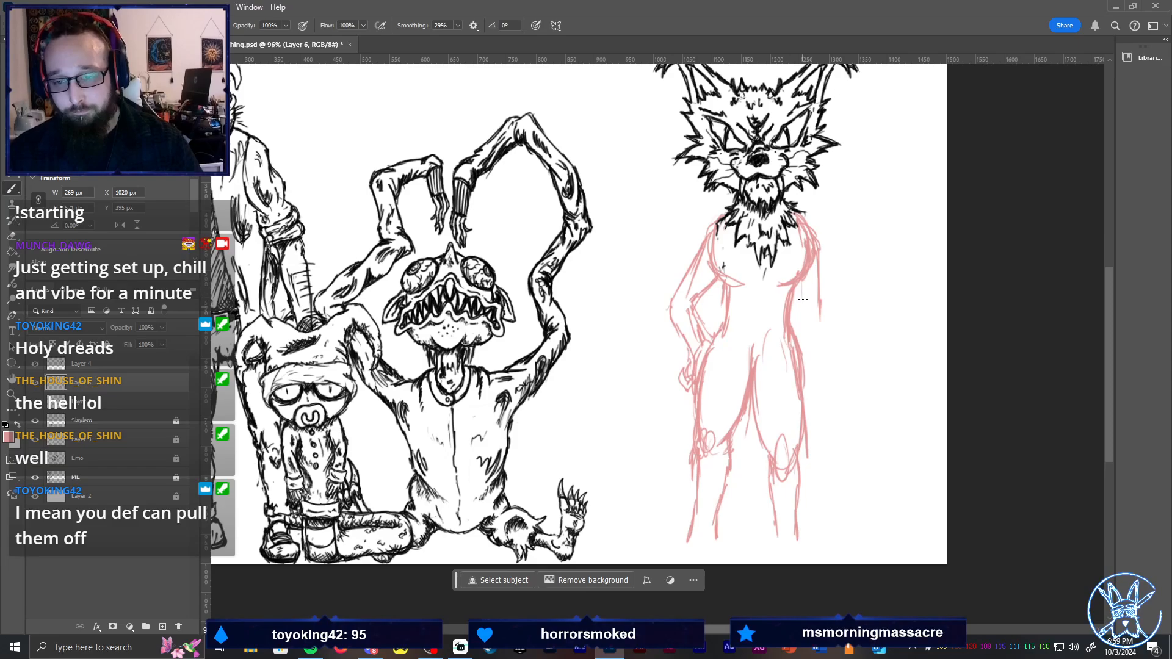
{"action": "mouse_move", "coordinate": [800, 285]}
{"action": "left_mouse_down"}
{"action": "mouse_move", "coordinate": [809, 348]}
{"action": "mouse_move", "coordinate": [805, 282]}
{"action": "mouse_move", "coordinate": [818, 357]}
{"action": "left_mouse_up"}
{"action": "mouse_move", "coordinate": [820, 276]}
{"action": "left_mouse_down"}
{"action": "mouse_move", "coordinate": [822, 334]}
{"action": "mouse_move", "coordinate": [807, 287]}
{"action": "mouse_move", "coordinate": [807, 330]}
{"action": "mouse_move", "coordinate": [797, 294]}
{"action": "mouse_move", "coordinate": [817, 347]}
{"action": "mouse_move", "coordinate": [823, 446]}
{"action": "left_mouse_up"}
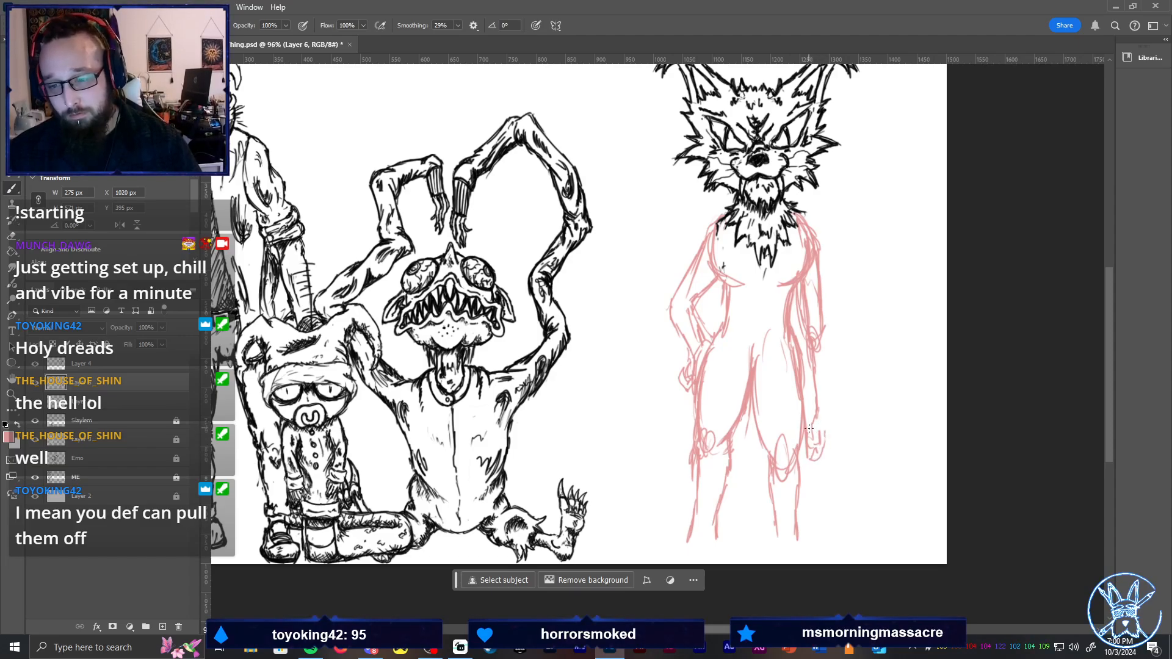
{"action": "mouse_move", "coordinate": [813, 420]}
{"action": "left_mouse_down"}
{"action": "mouse_move", "coordinate": [817, 437]}
{"action": "mouse_move", "coordinate": [828, 418]}
{"action": "mouse_move", "coordinate": [821, 470]}
{"action": "mouse_move", "coordinate": [835, 434]}
{"action": "mouse_move", "coordinate": [834, 448]}
{"action": "left_mouse_up"}
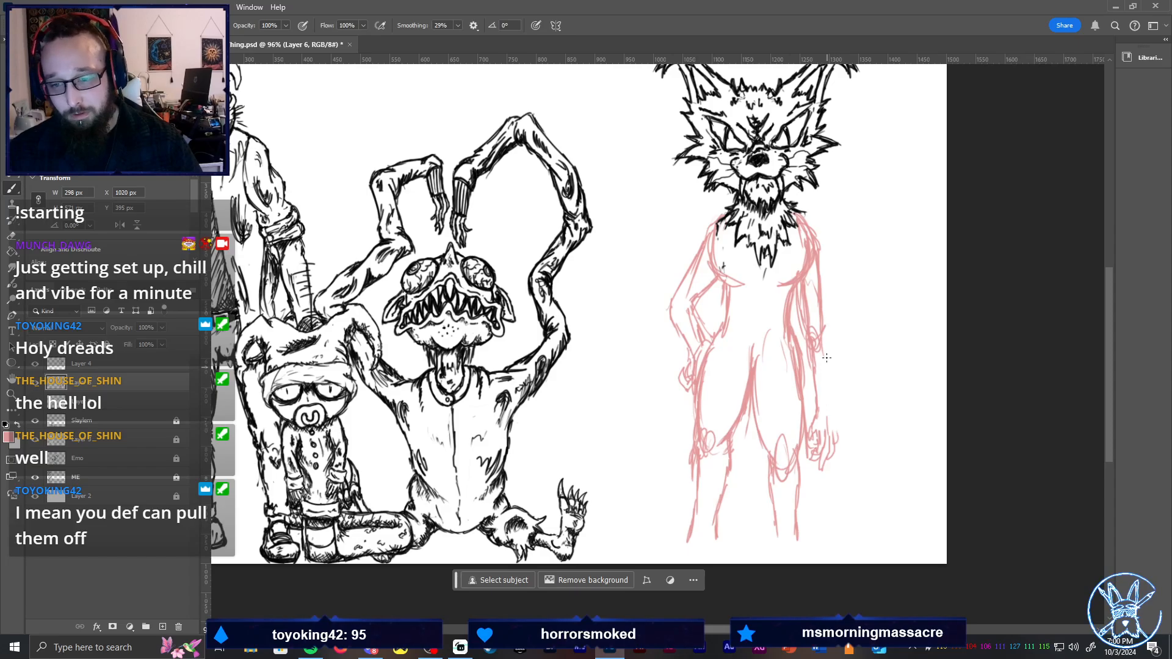
{"action": "mouse_move", "coordinate": [828, 373]}
{"action": "left_mouse_down"}
{"action": "mouse_move", "coordinate": [837, 450]}
{"action": "mouse_move", "coordinate": [822, 440]}
{"action": "left_mouse_up"}
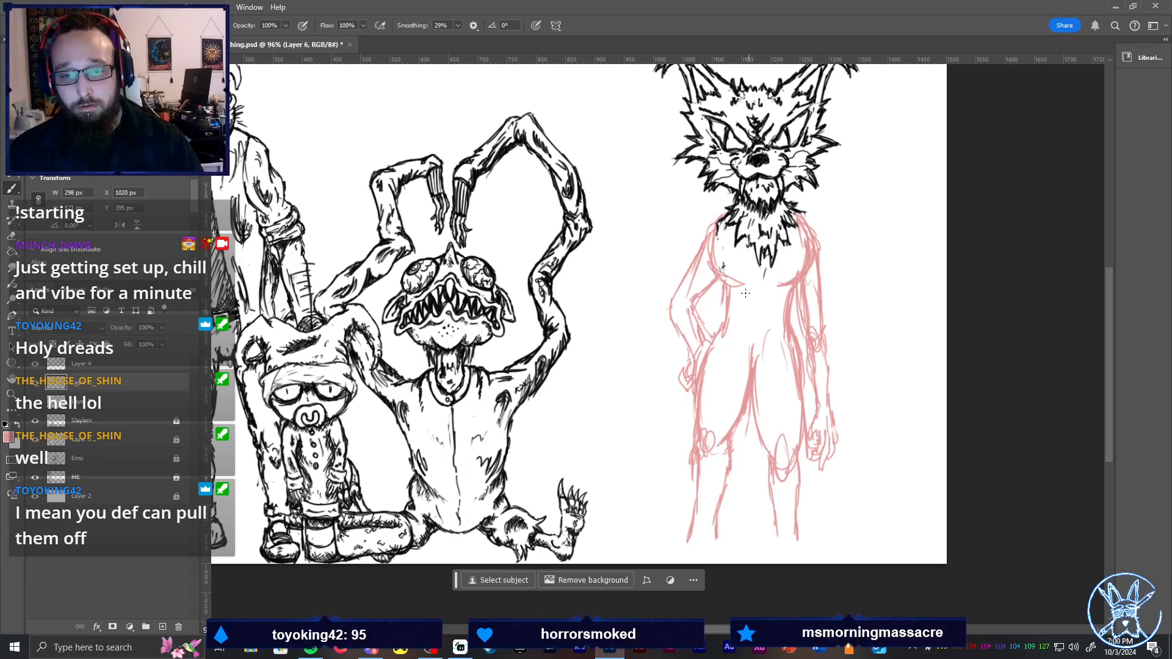
Refine the red chest sides, shoulders and outer arm lines of the figure, adding short sleeve edges on both upper arms
{"action": "left_click_drag", "start_coordinate": [725, 225], "coordinate": [728, 292]}
{"action": "left_click_drag", "start_coordinate": [720, 247], "coordinate": [721, 275]}
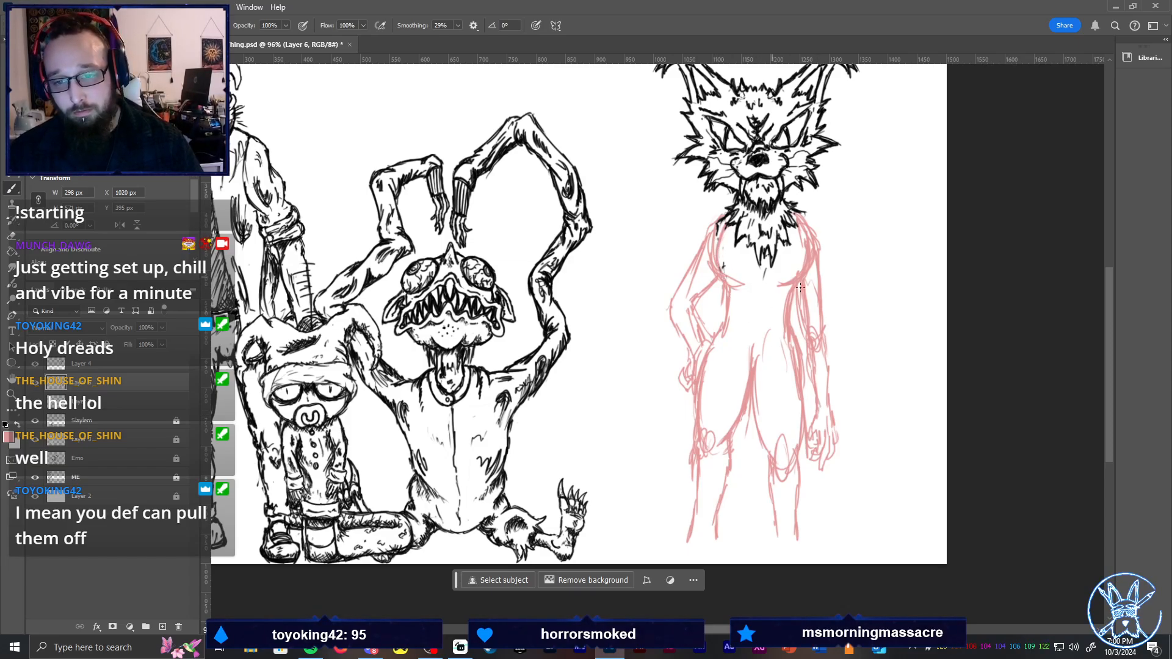
{"action": "mouse_move", "coordinate": [794, 223]}
{"action": "left_mouse_down"}
{"action": "mouse_move", "coordinate": [803, 268]}
{"action": "mouse_move", "coordinate": [793, 284]}
{"action": "left_mouse_up"}
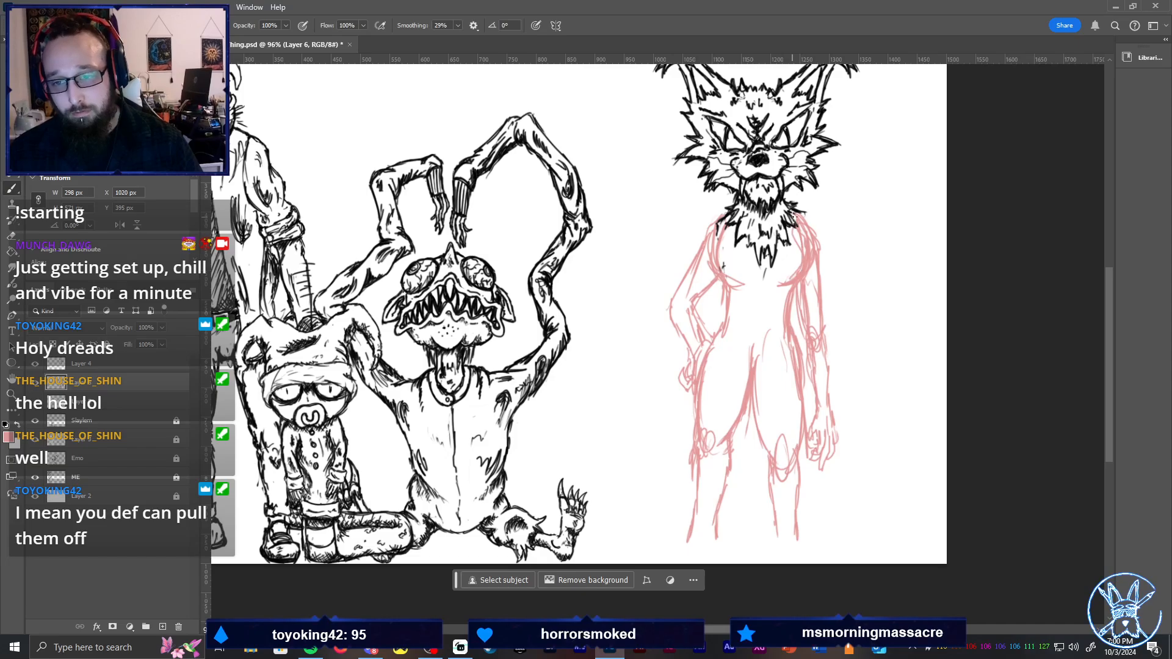
{"action": "left_click_drag", "start_coordinate": [817, 224], "coordinate": [821, 253]}
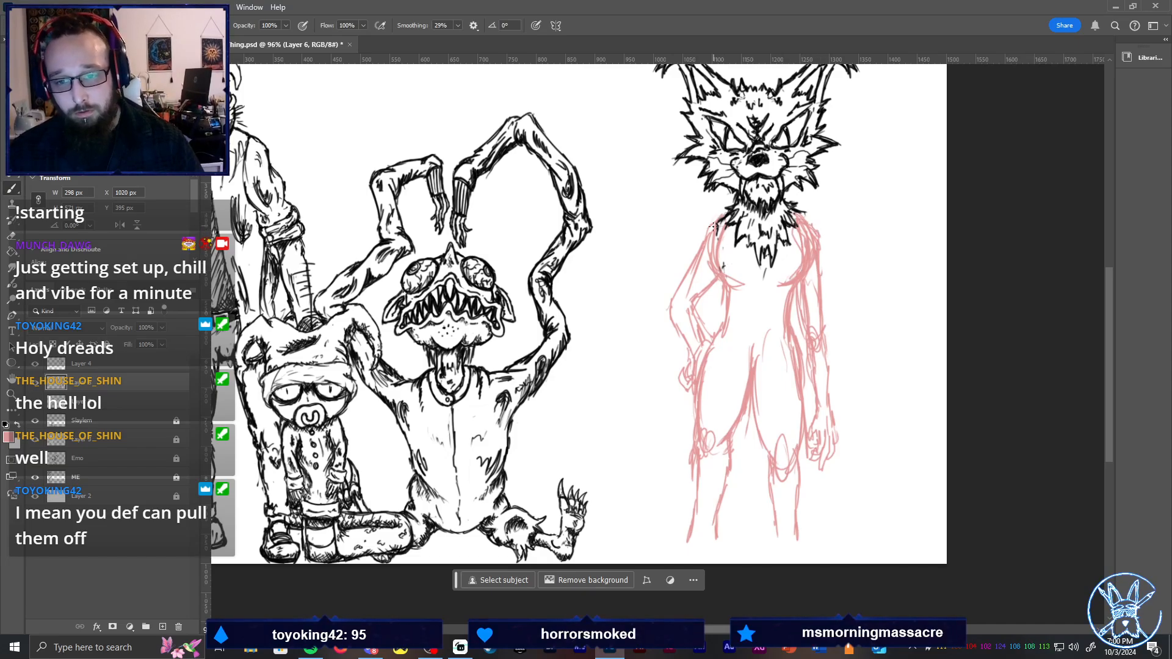
{"action": "left_click_drag", "start_coordinate": [713, 227], "coordinate": [694, 256]}
{"action": "mouse_move", "coordinate": [730, 209]}
{"action": "left_mouse_down"}
{"action": "mouse_move", "coordinate": [706, 245]}
{"action": "mouse_move", "coordinate": [708, 284]}
{"action": "mouse_move", "coordinate": [683, 309]}
{"action": "mouse_move", "coordinate": [699, 315]}
{"action": "mouse_move", "coordinate": [708, 353]}
{"action": "mouse_move", "coordinate": [700, 313]}
{"action": "mouse_move", "coordinate": [677, 297]}
{"action": "mouse_move", "coordinate": [690, 265]}
{"action": "mouse_move", "coordinate": [668, 304]}
{"action": "left_mouse_up"}
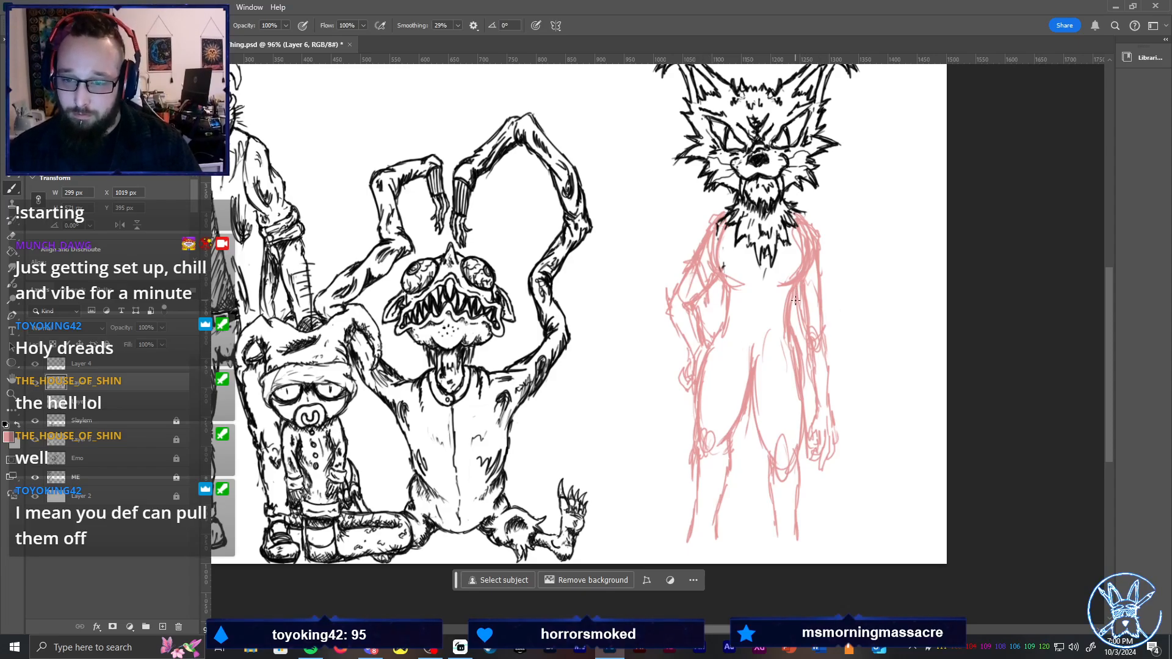
{"action": "mouse_move", "coordinate": [818, 240]}
{"action": "left_mouse_down"}
{"action": "mouse_move", "coordinate": [825, 287]}
{"action": "mouse_move", "coordinate": [797, 299]}
{"action": "mouse_move", "coordinate": [802, 318]}
{"action": "mouse_move", "coordinate": [822, 294]}
{"action": "mouse_move", "coordinate": [832, 311]}
{"action": "mouse_move", "coordinate": [813, 348]}
{"action": "mouse_move", "coordinate": [834, 372]}
{"action": "mouse_move", "coordinate": [831, 404]}
{"action": "left_mouse_up"}
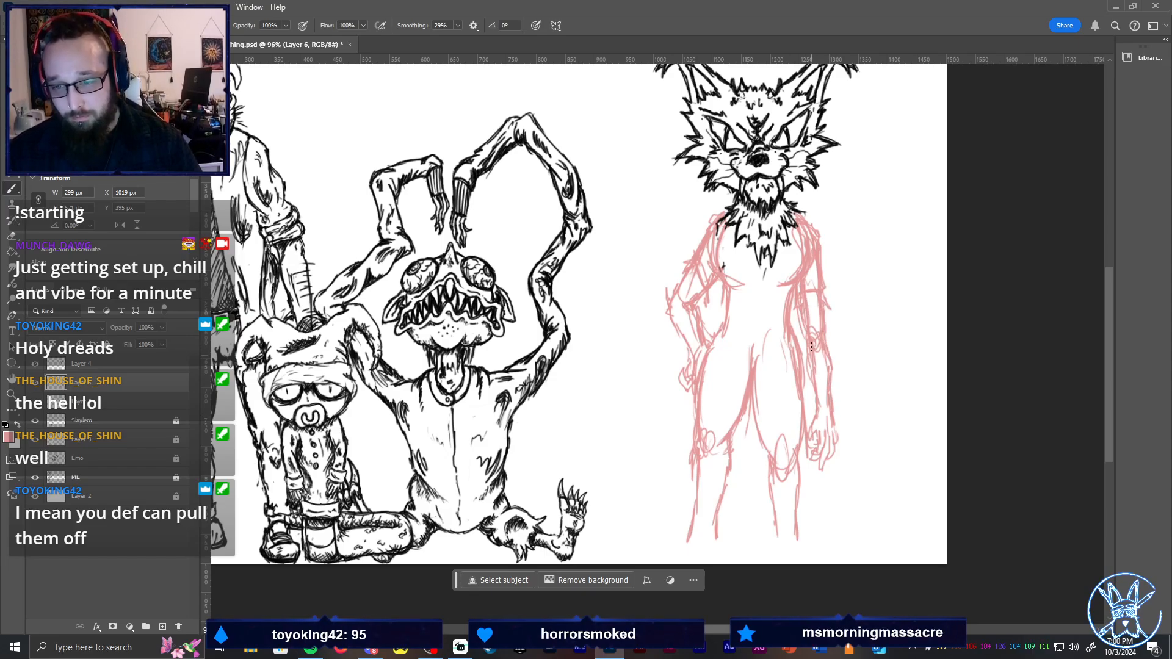
{"action": "left_click_drag", "start_coordinate": [812, 346], "coordinate": [809, 384]}
Sketch curved red waist lines across the figure's midriff, one below the chest and one at the trouser waist
{"action": "mouse_move", "coordinate": [728, 317]}
{"action": "left_mouse_down"}
{"action": "mouse_move", "coordinate": [764, 300]}
{"action": "mouse_move", "coordinate": [727, 307]}
{"action": "mouse_move", "coordinate": [799, 304]}
{"action": "mouse_move", "coordinate": [733, 302]}
{"action": "left_mouse_up"}
{"action": "mouse_move", "coordinate": [731, 291]}
{"action": "left_mouse_down"}
{"action": "mouse_move", "coordinate": [789, 305]}
{"action": "mouse_move", "coordinate": [794, 322]}
{"action": "mouse_move", "coordinate": [720, 323]}
{"action": "mouse_move", "coordinate": [785, 334]}
{"action": "mouse_move", "coordinate": [735, 324]}
{"action": "left_mouse_up"}
{"action": "left_click_drag", "start_coordinate": [792, 309], "coordinate": [726, 335]}
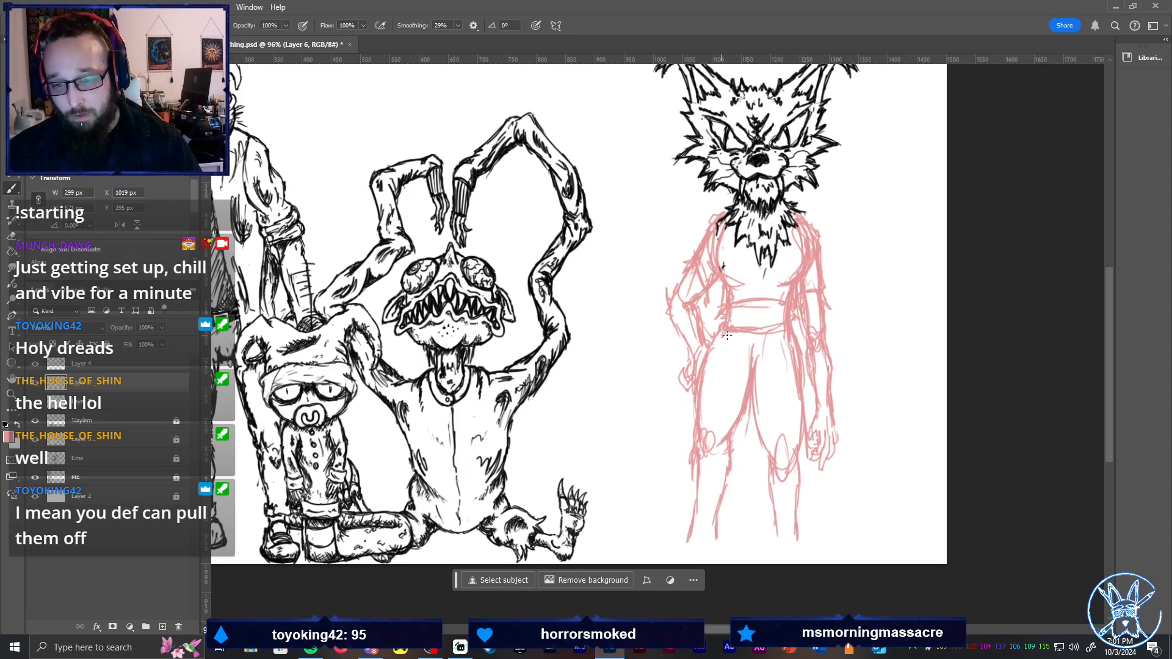
Strengthen the red hip, crotch, thigh and lower-leg outlines of the figure
{"action": "mouse_move", "coordinate": [692, 397]}
{"action": "left_mouse_down"}
{"action": "mouse_move", "coordinate": [718, 329]}
{"action": "mouse_move", "coordinate": [697, 412]}
{"action": "mouse_move", "coordinate": [764, 383]}
{"action": "mouse_move", "coordinate": [762, 348]}
{"action": "mouse_move", "coordinate": [756, 380]}
{"action": "left_mouse_up"}
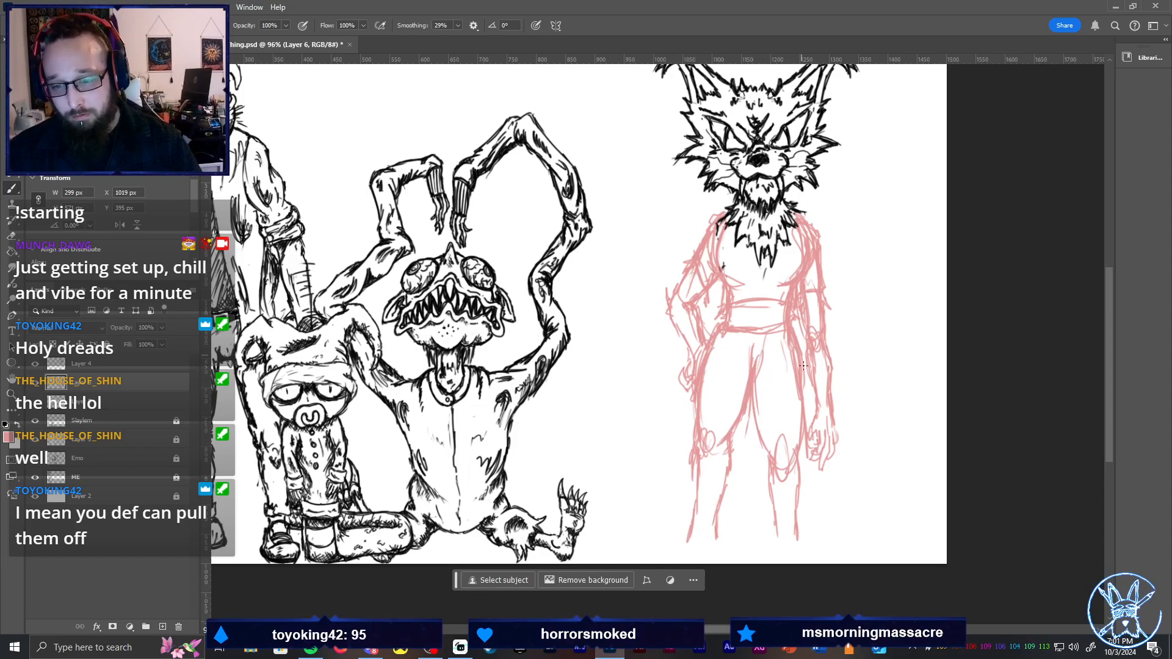
{"action": "mouse_move", "coordinate": [803, 349]}
{"action": "left_mouse_down"}
{"action": "mouse_move", "coordinate": [803, 400]}
{"action": "mouse_move", "coordinate": [795, 345]}
{"action": "mouse_move", "coordinate": [791, 496]}
{"action": "left_mouse_up"}
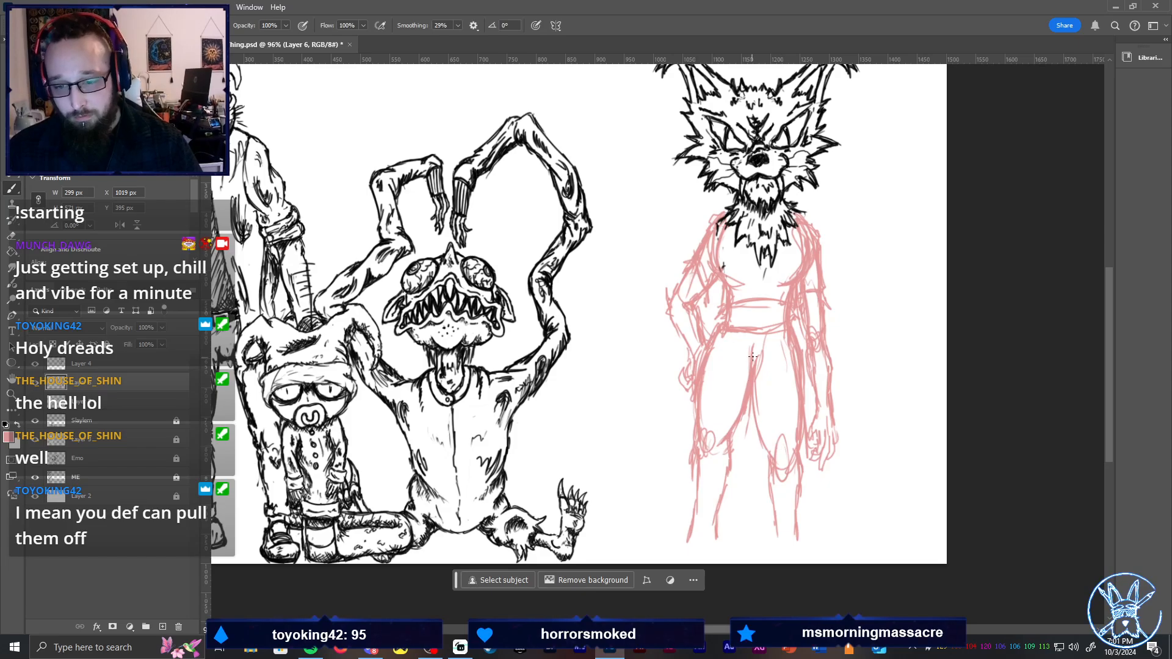
{"action": "left_click_drag", "start_coordinate": [755, 348], "coordinate": [776, 535]}
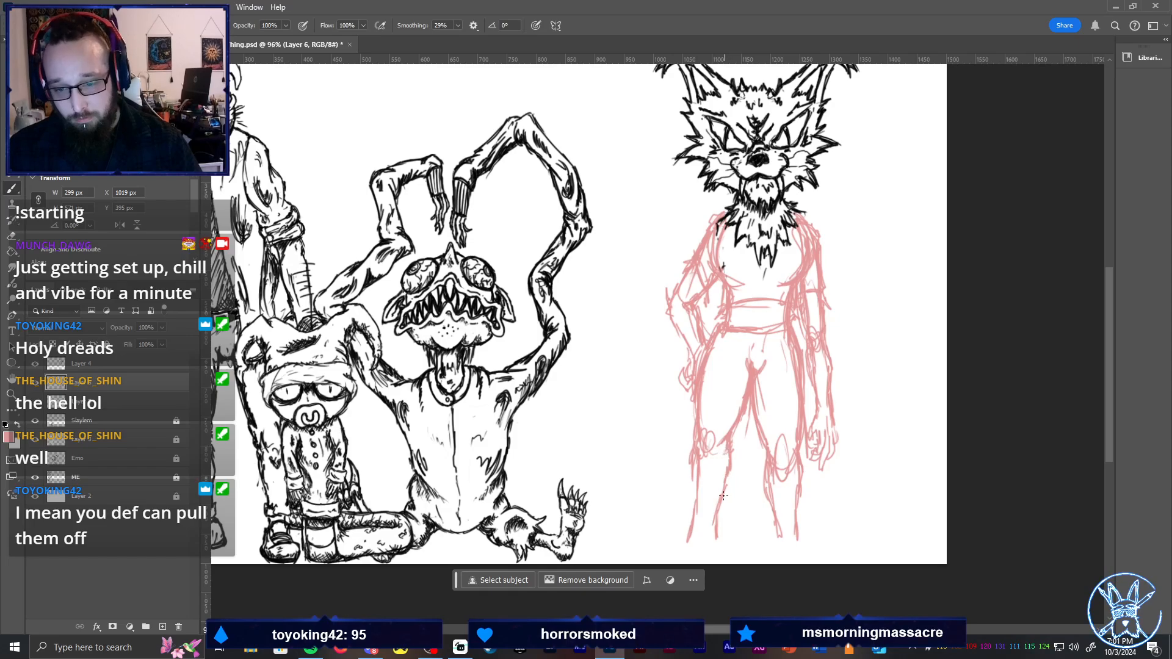
Sketch both clawed feet in red with toes and ankle lines at the ends of the lower legs
{"action": "mouse_move", "coordinate": [707, 453]}
{"action": "left_mouse_down"}
{"action": "mouse_move", "coordinate": [694, 539]}
{"action": "mouse_move", "coordinate": [716, 529]}
{"action": "mouse_move", "coordinate": [722, 552]}
{"action": "mouse_move", "coordinate": [667, 563]}
{"action": "mouse_move", "coordinate": [666, 550]}
{"action": "mouse_move", "coordinate": [688, 548]}
{"action": "mouse_move", "coordinate": [680, 542]}
{"action": "mouse_move", "coordinate": [659, 553]}
{"action": "mouse_move", "coordinate": [679, 543]}
{"action": "left_mouse_up"}
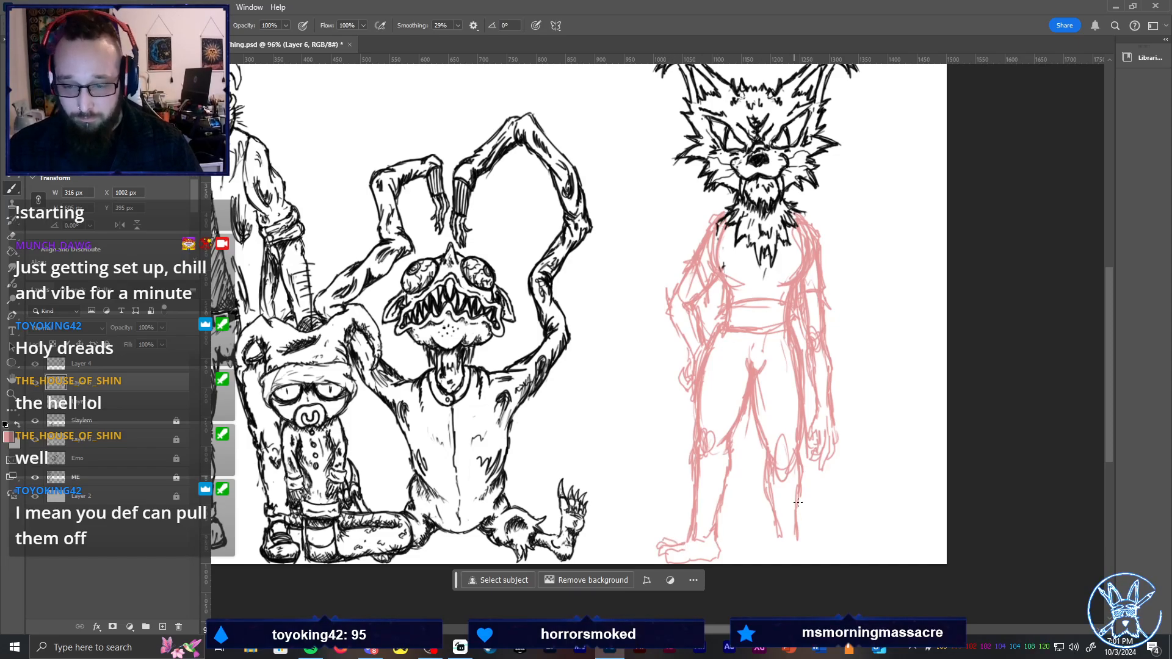
{"action": "mouse_move", "coordinate": [781, 540]}
{"action": "left_mouse_down"}
{"action": "mouse_move", "coordinate": [772, 525]}
{"action": "mouse_move", "coordinate": [764, 532]}
{"action": "left_mouse_up"}
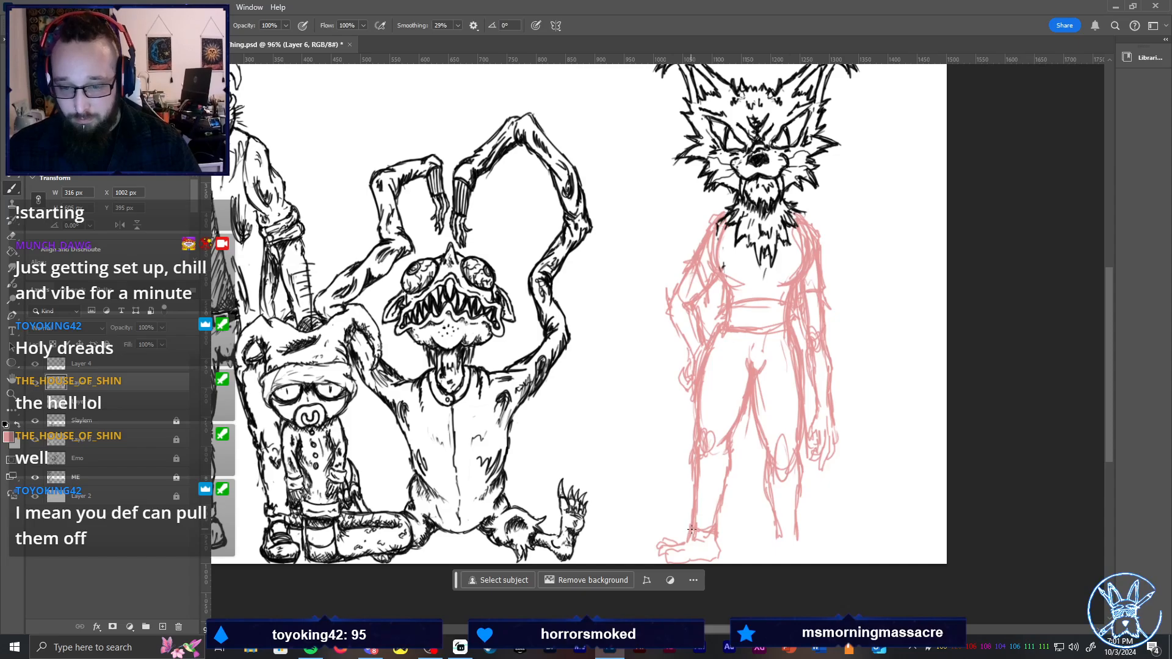
{"action": "mouse_move", "coordinate": [706, 532]}
{"action": "left_mouse_down"}
{"action": "mouse_move", "coordinate": [720, 543]}
{"action": "mouse_move", "coordinate": [789, 536]}
{"action": "mouse_move", "coordinate": [801, 540]}
{"action": "mouse_move", "coordinate": [774, 548]}
{"action": "mouse_move", "coordinate": [789, 563]}
{"action": "mouse_move", "coordinate": [804, 556]}
{"action": "left_mouse_up"}
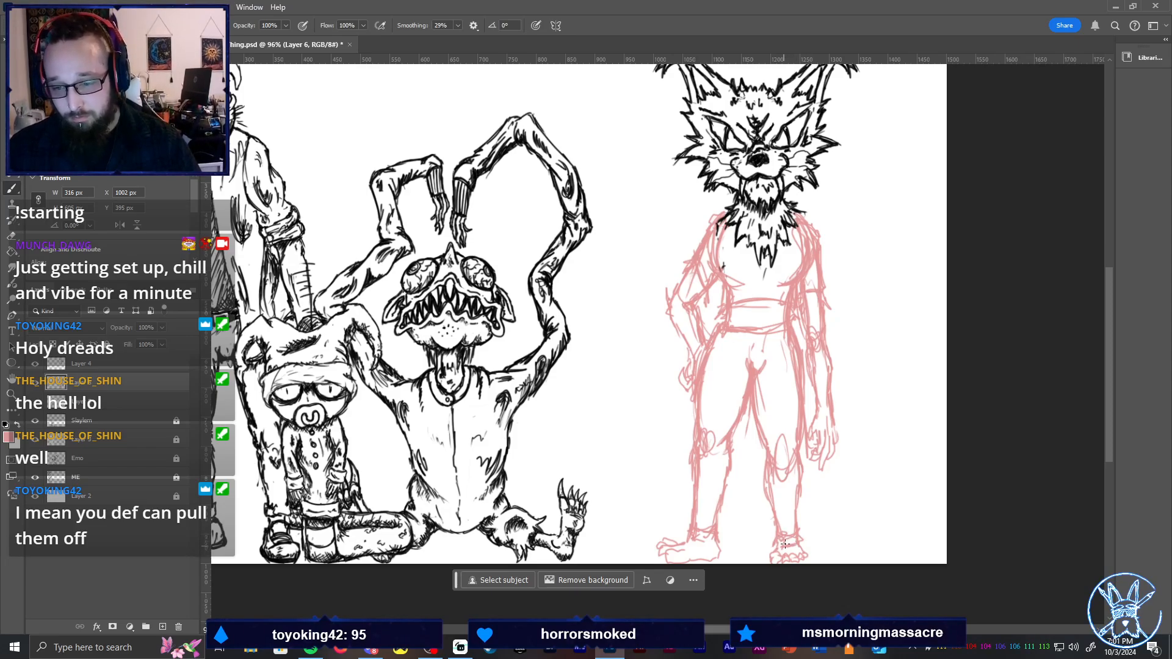
Scale the wolf head on Layer 4 down to about 83% and position it on the red sketch's neck
{"action": "key", "text": "ctrl+0"}
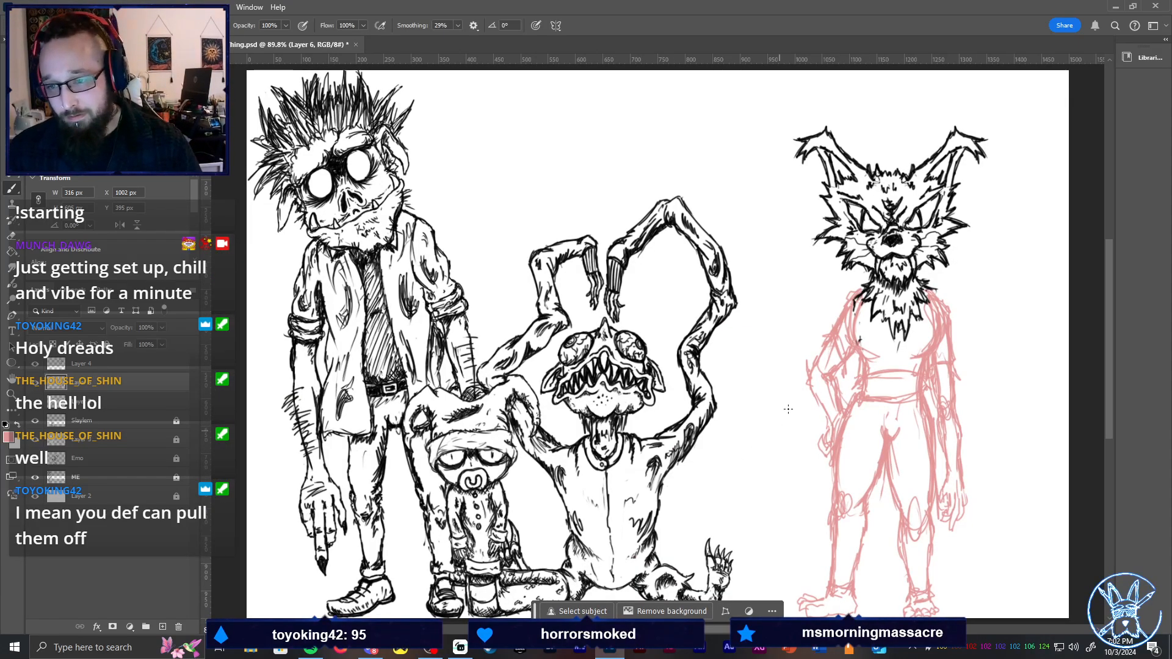
{"action": "key", "text": "z"}
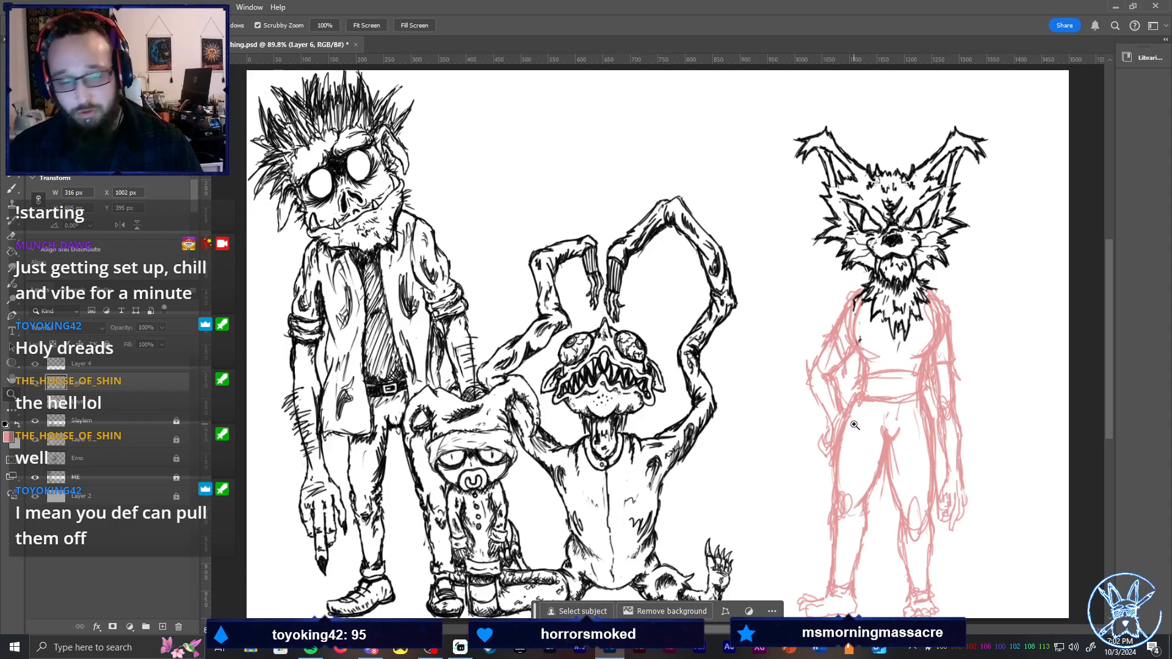
{"action": "left_click", "coordinate": [815, 426]}
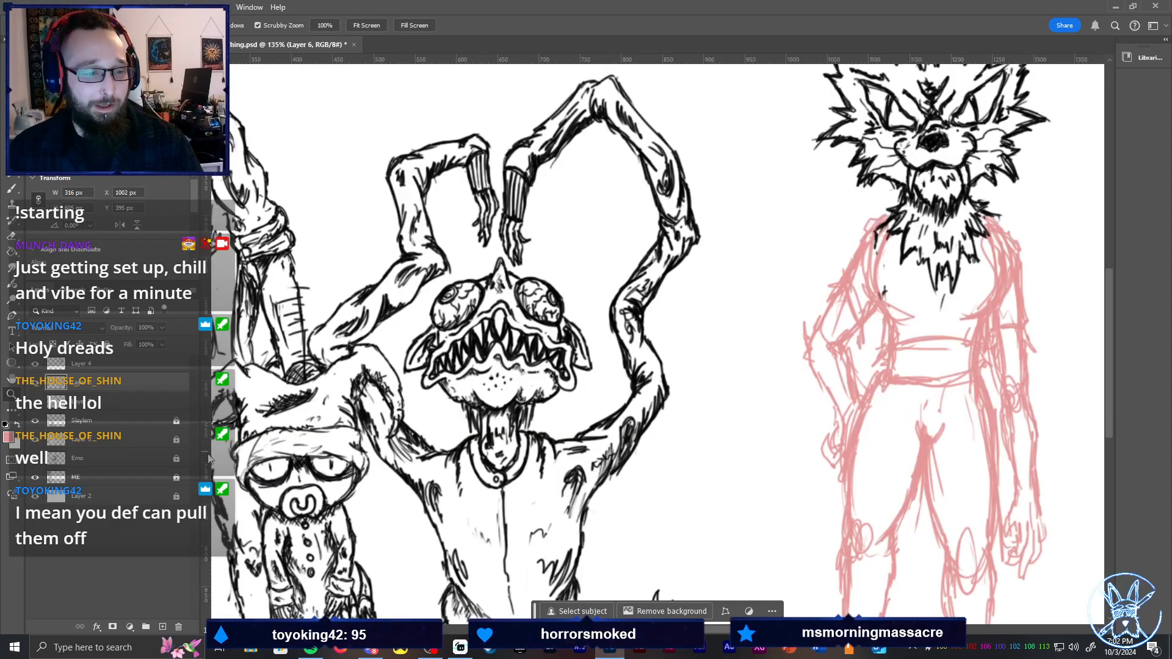
{"action": "left_click", "coordinate": [674, 428], "text": "alt"}
{"action": "left_click", "coordinate": [126, 362]}
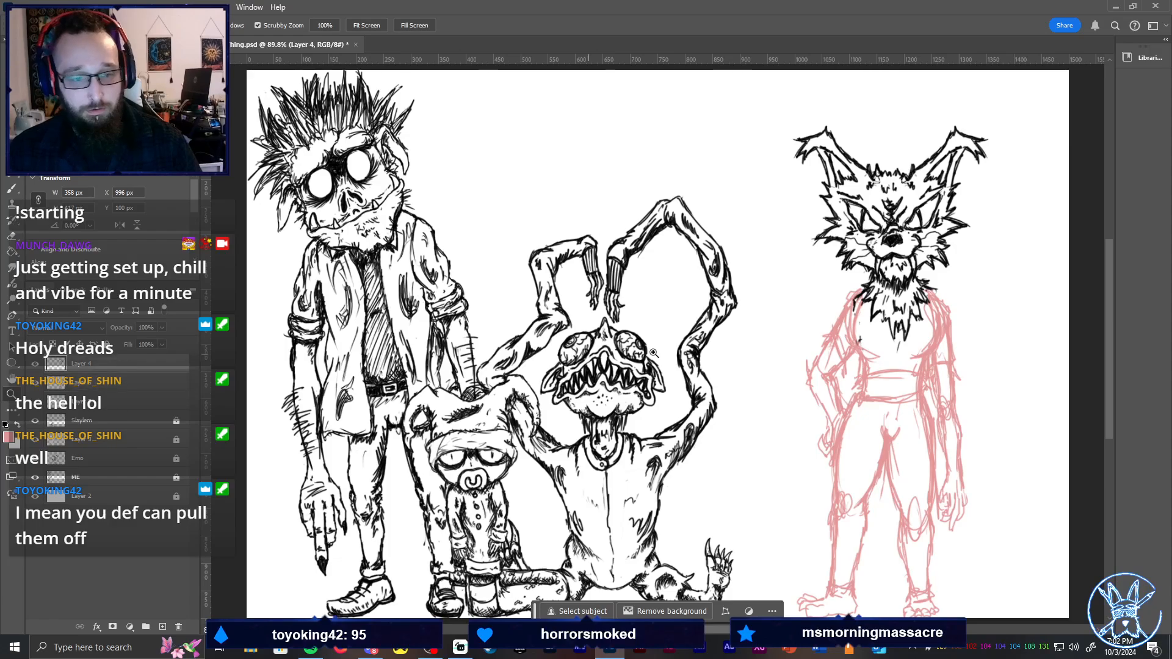
{"action": "key", "text": "ctrl+t"}
{"action": "left_click_drag", "start_coordinate": [795, 352], "coordinate": [825, 314]}
{"action": "left_click_drag", "start_coordinate": [909, 295], "coordinate": [893, 310]}
{"action": "left_click_drag", "start_coordinate": [891, 314], "coordinate": [891, 315]}
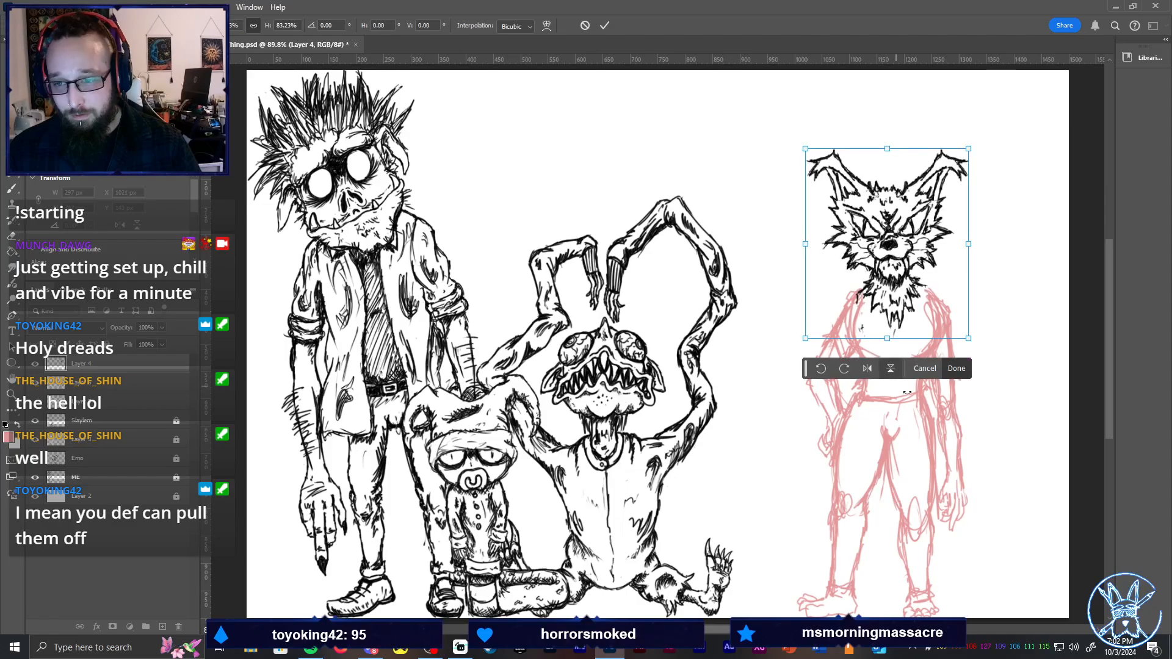
{"action": "left_click", "coordinate": [957, 368]}
{"action": "left_click_drag", "start_coordinate": [896, 297], "coordinate": [925, 263]}
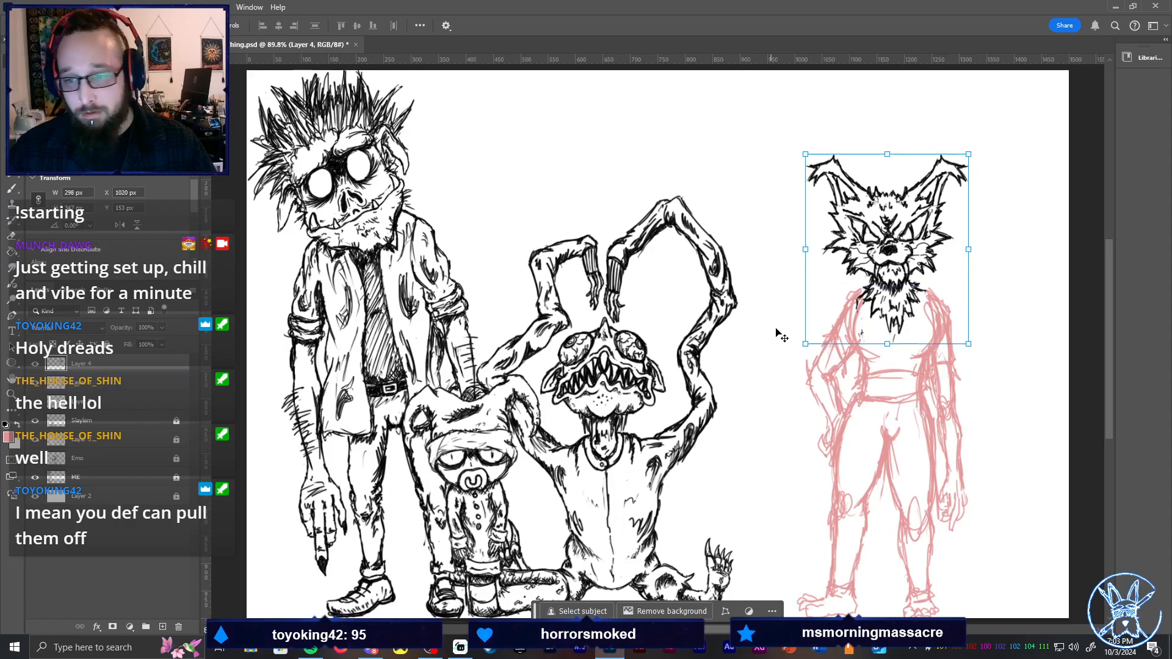
Delete the old body sketch layer, Layer 5
{"action": "left_click", "coordinate": [131, 402]}
{"action": "left_click", "coordinate": [179, 627]}
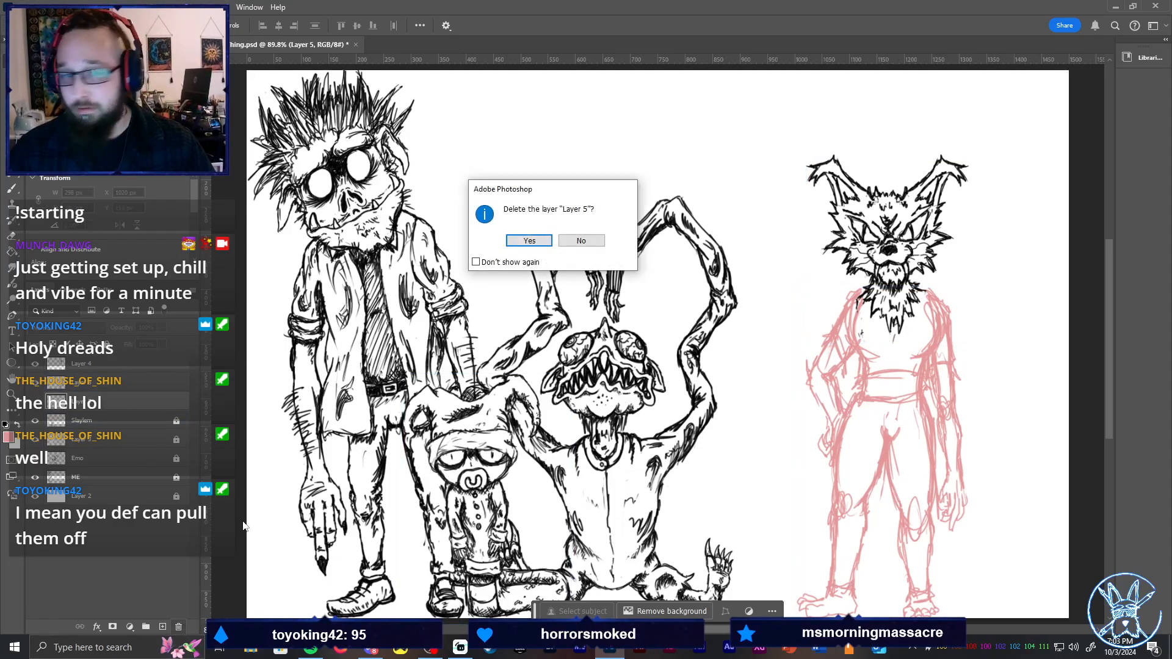
{"action": "left_click", "coordinate": [528, 240]}
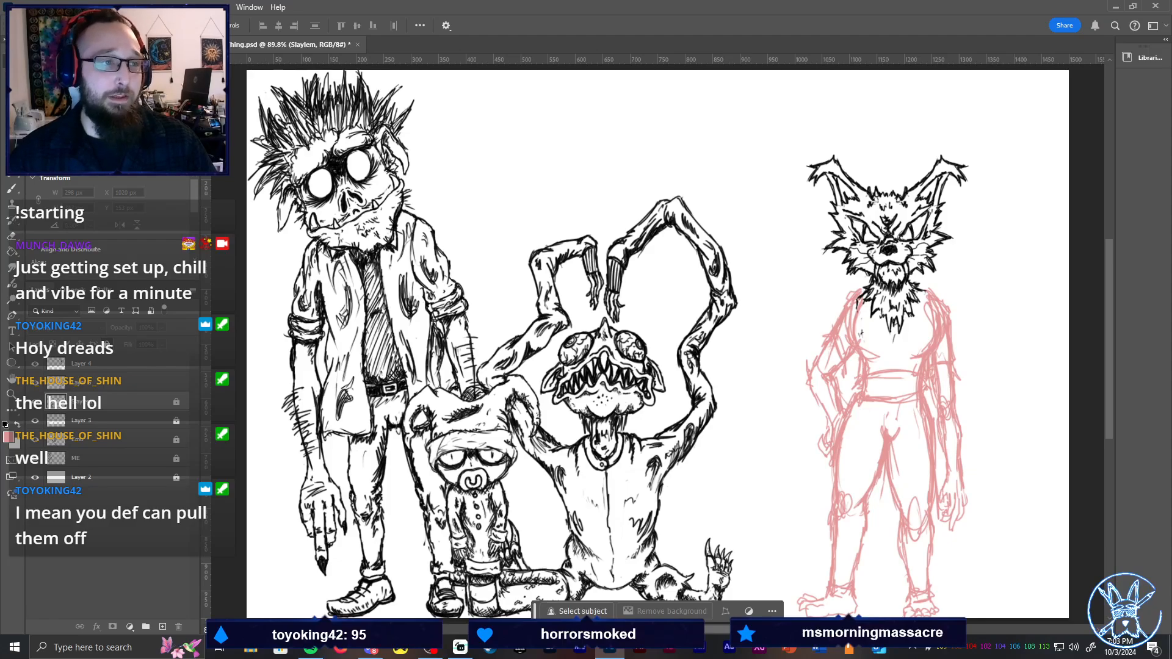
Move the docked panels and tools to the opposite side of the workspace and collapse the panels to icons
{"action": "left_click_drag", "start_coordinate": [111, 38], "coordinate": [1111, 138]}
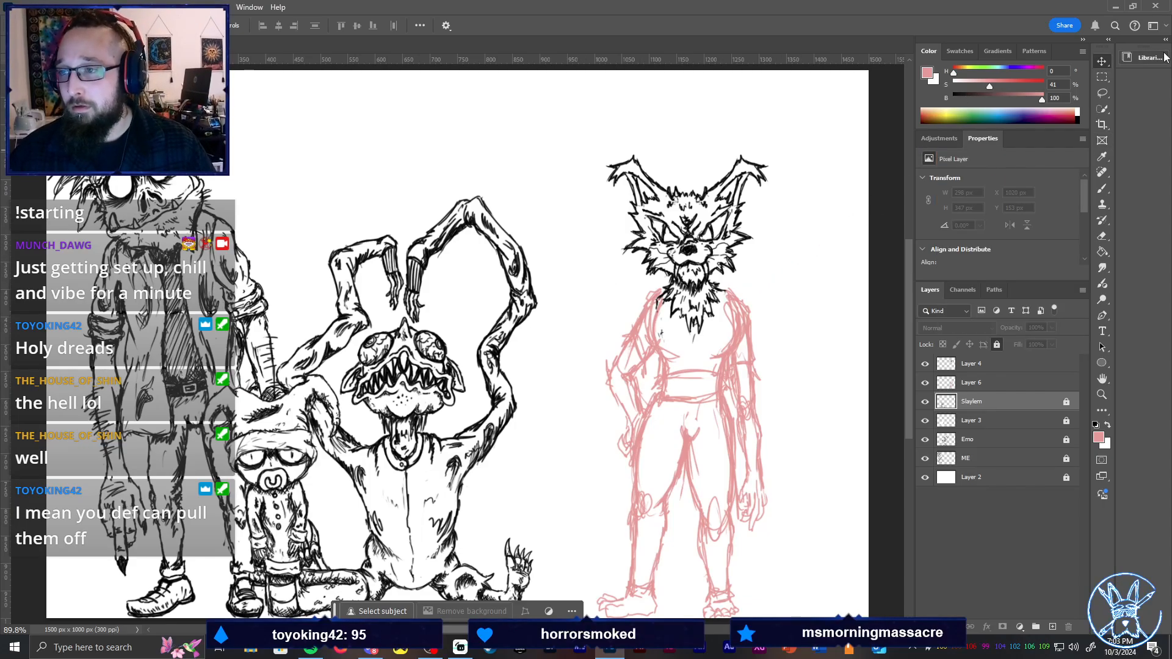
{"action": "left_click", "coordinate": [1084, 41]}
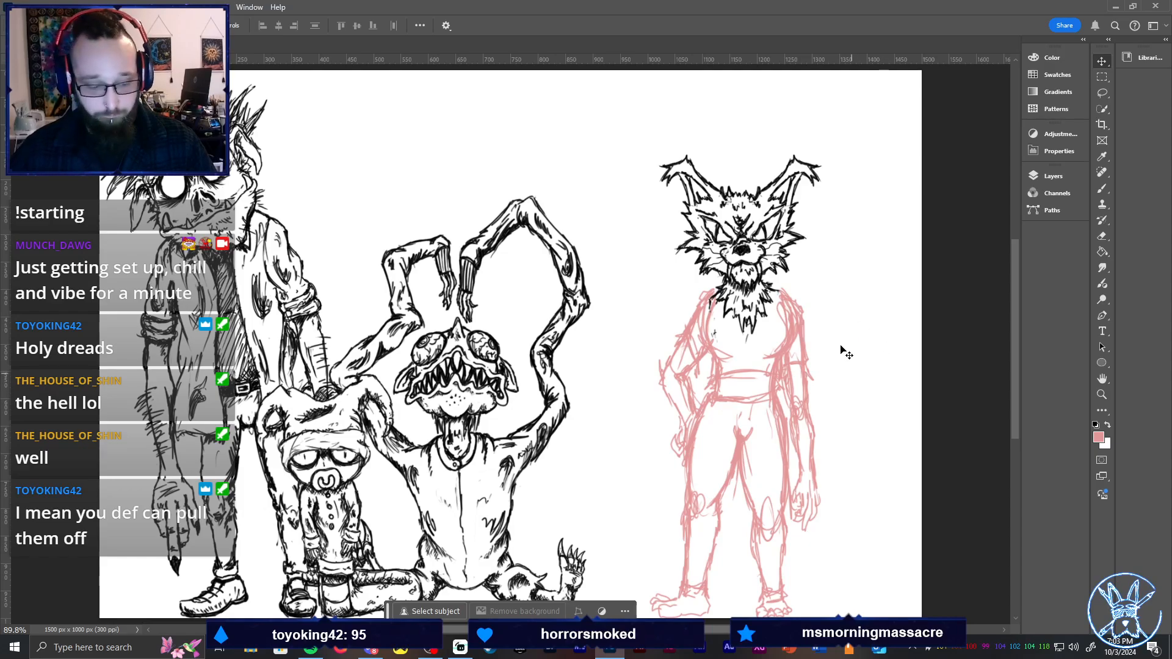
Lock the red sketch layer, Layer 6, and make the wolf head layer, Layer 4, active for inking
{"action": "key", "text": "h"}
{"action": "left_click_drag", "start_coordinate": [818, 352], "coordinate": [685, 298]}
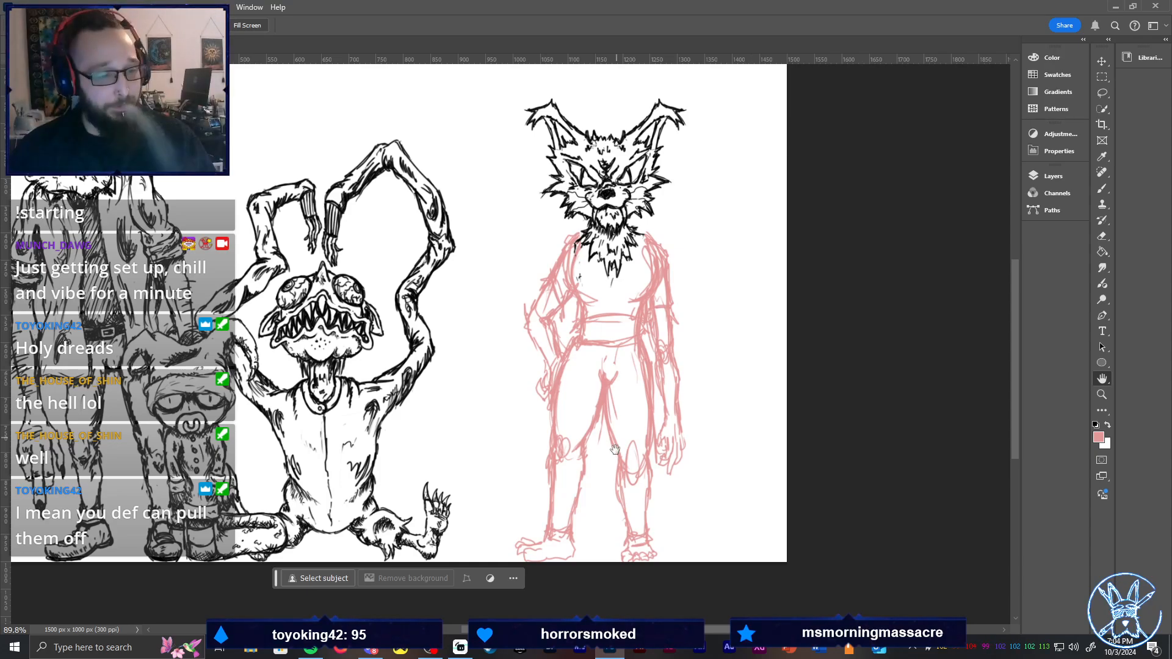
{"action": "key", "text": "z"}
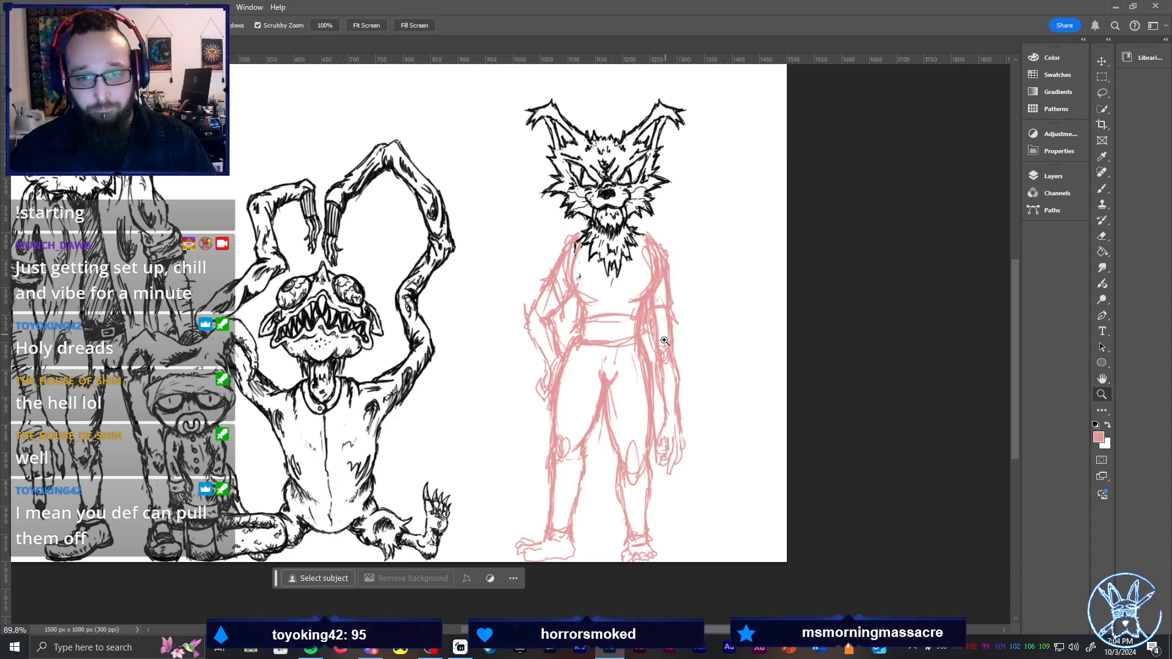
{"action": "left_click_drag", "start_coordinate": [638, 305], "coordinate": [662, 305]}
{"action": "left_click", "coordinate": [1054, 176]}
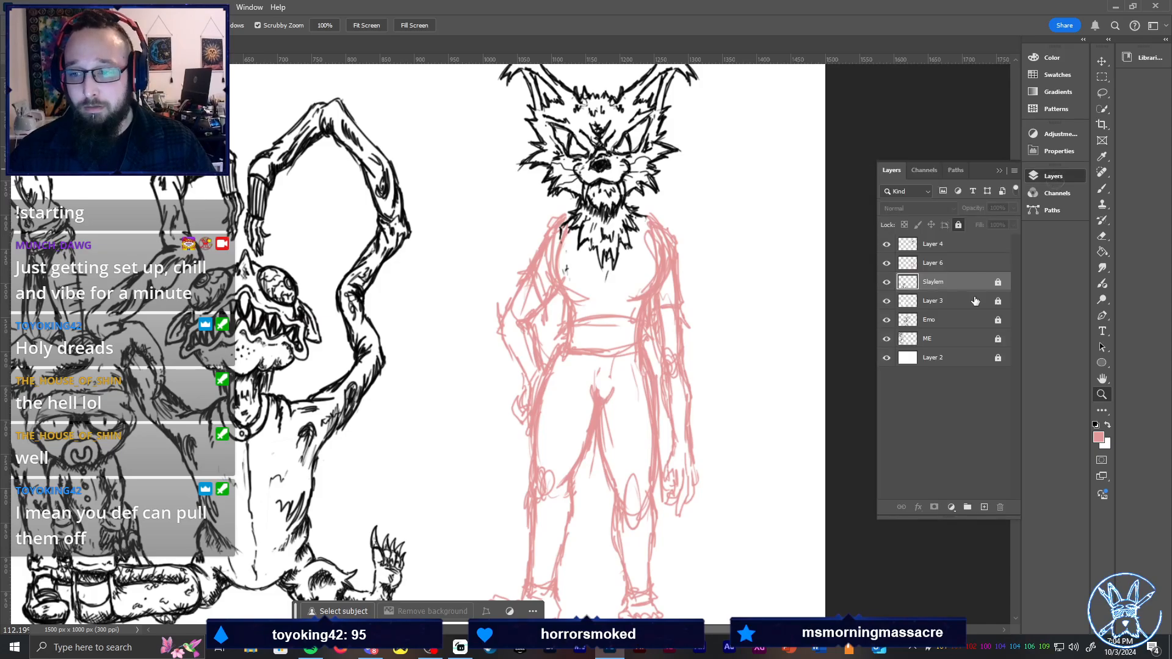
{"action": "left_click", "coordinate": [963, 264]}
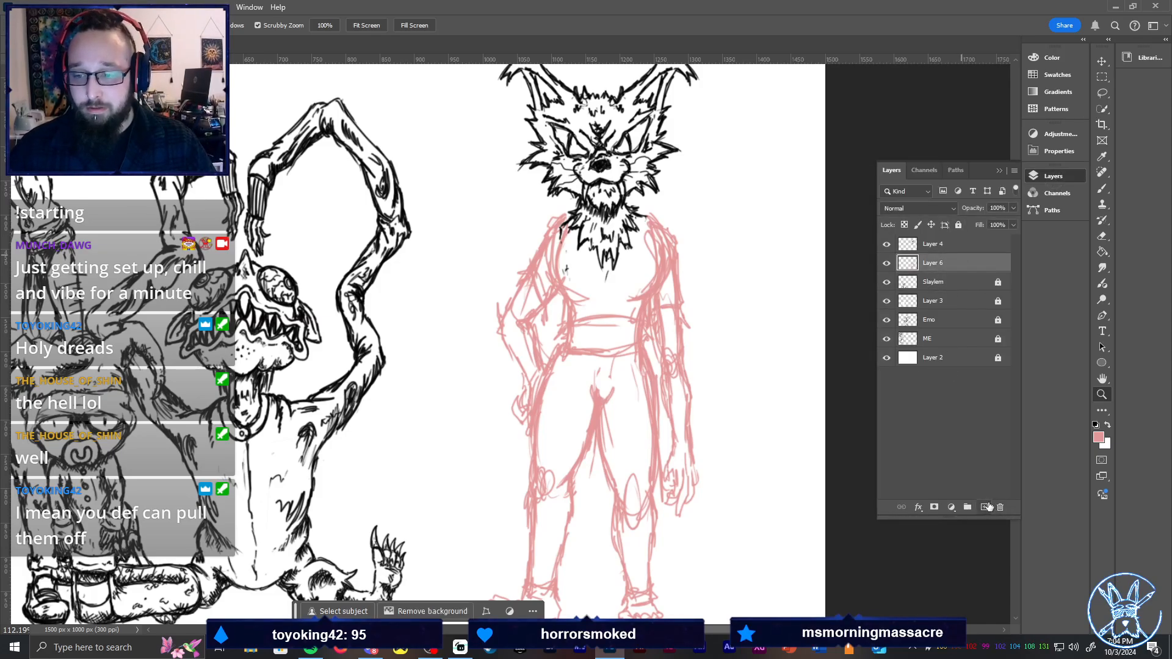
{"action": "left_click", "coordinate": [958, 224]}
{"action": "left_click", "coordinate": [959, 245]}
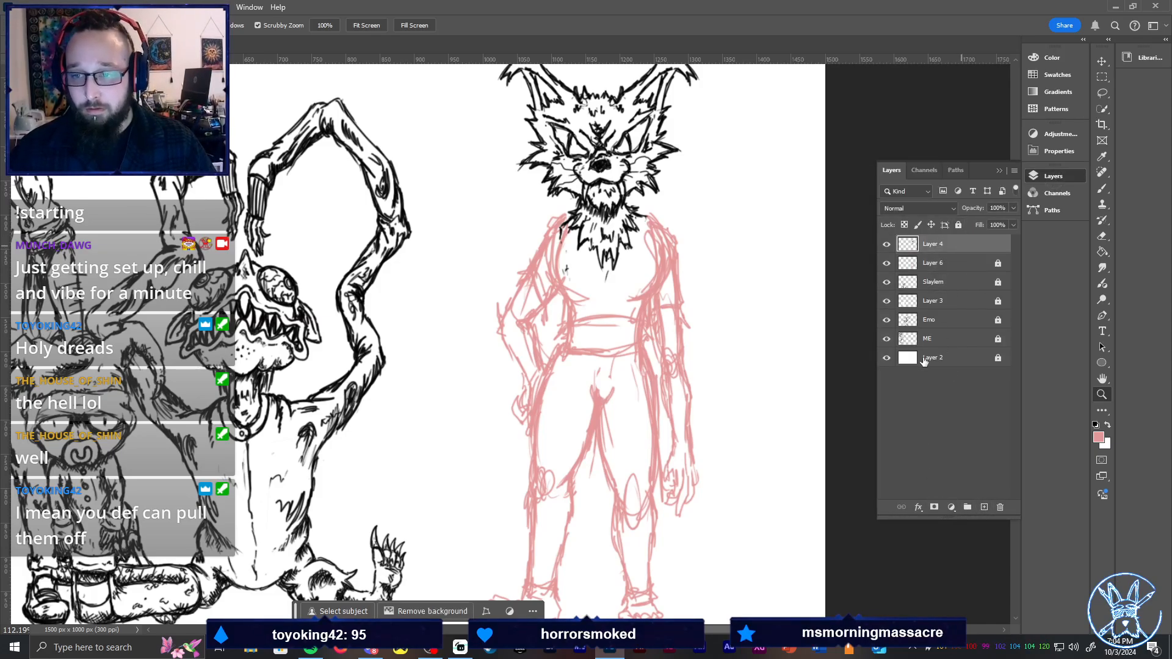
Set the foreground colour to black and switch to the Brush tool
{"action": "left_click", "coordinate": [1058, 59]}
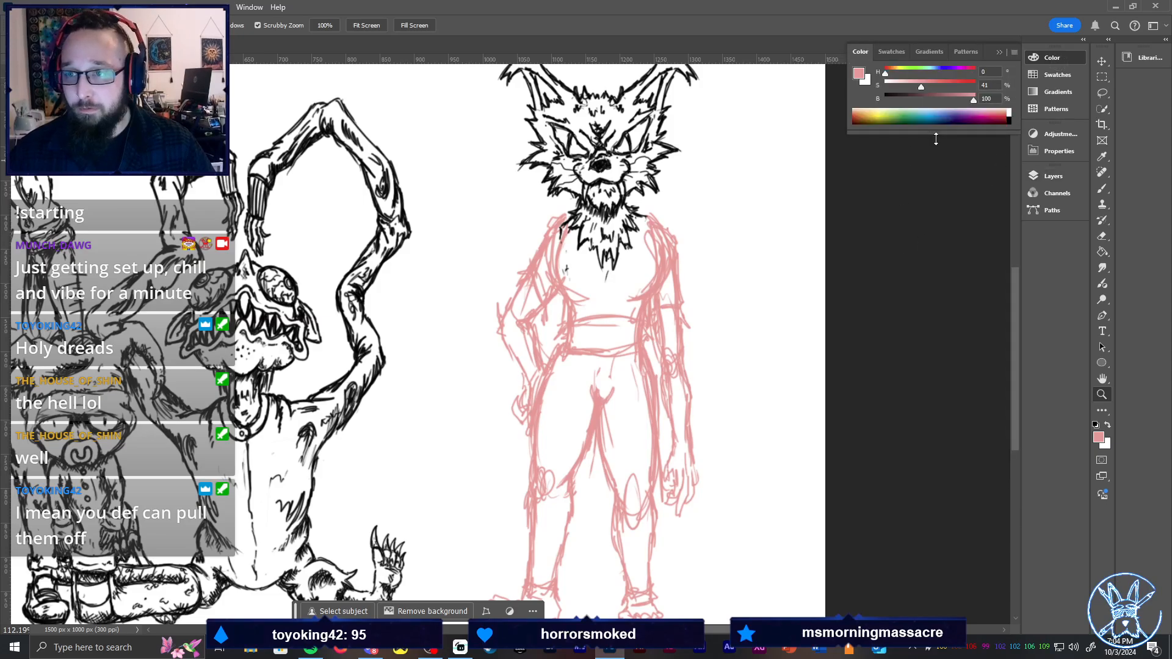
{"action": "left_click", "coordinate": [1013, 117]}
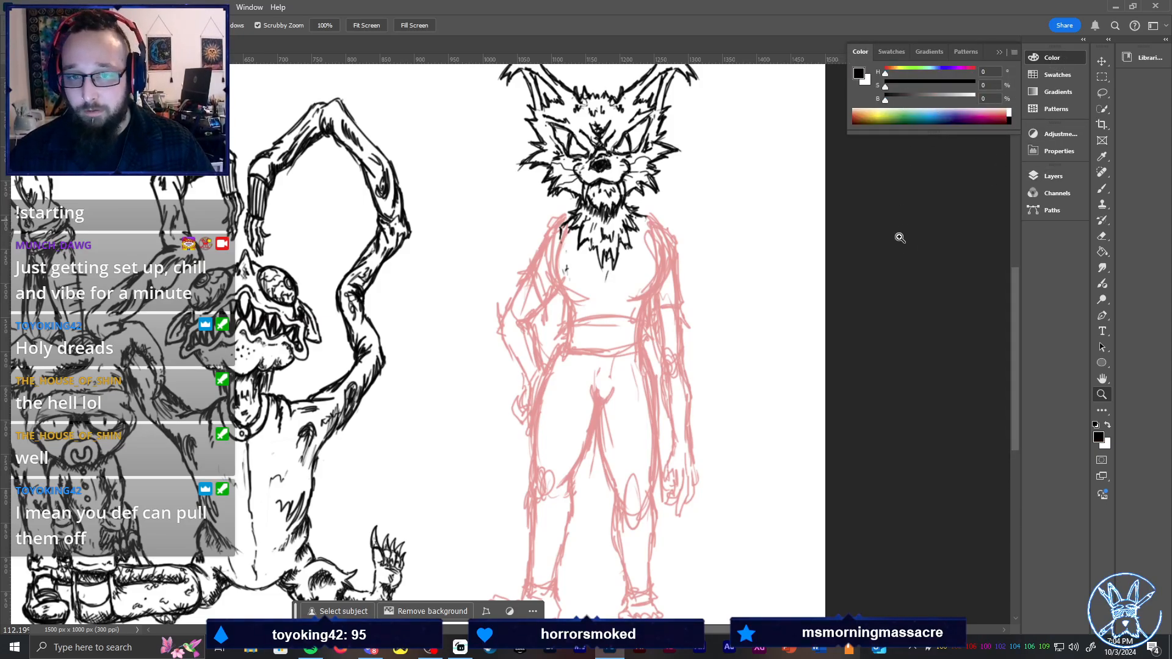
{"action": "left_click", "coordinate": [1048, 61]}
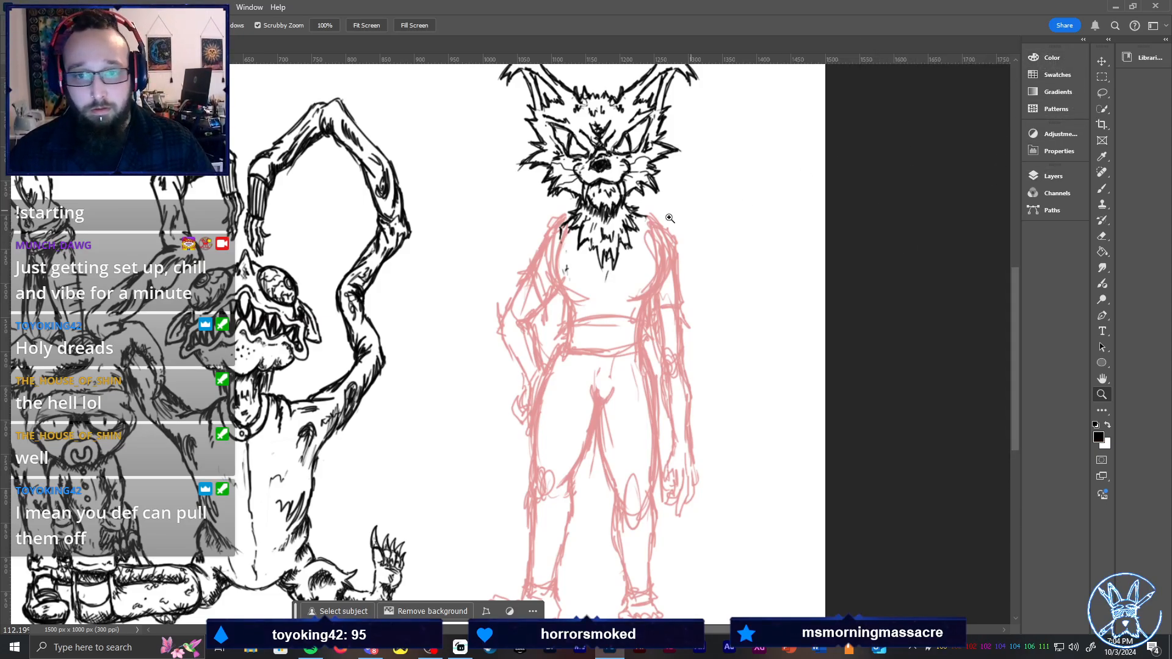
{"action": "key", "text": "b"}
{"action": "left_click_drag", "start_coordinate": [505, 197], "coordinate": [508, 268]}
{"action": "key", "text": "ctrl+z"}
{"action": "right_click", "coordinate": [559, 206]}
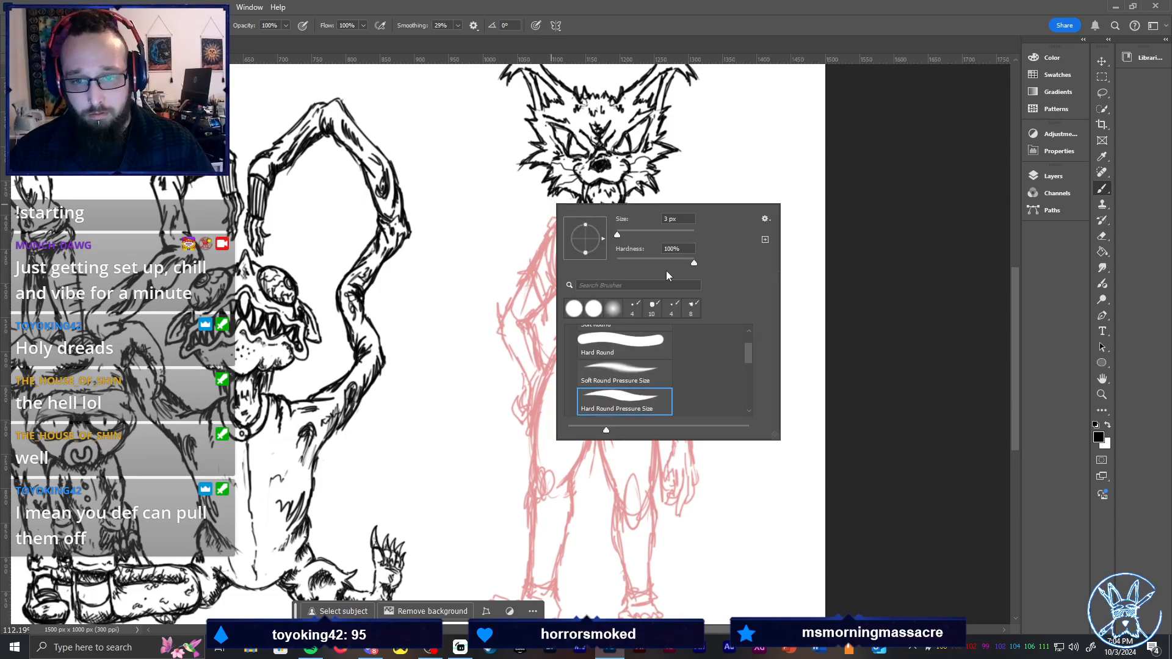
{"action": "key", "text": "Escape"}
{"action": "left_click_drag", "start_coordinate": [537, 194], "coordinate": [502, 293]}
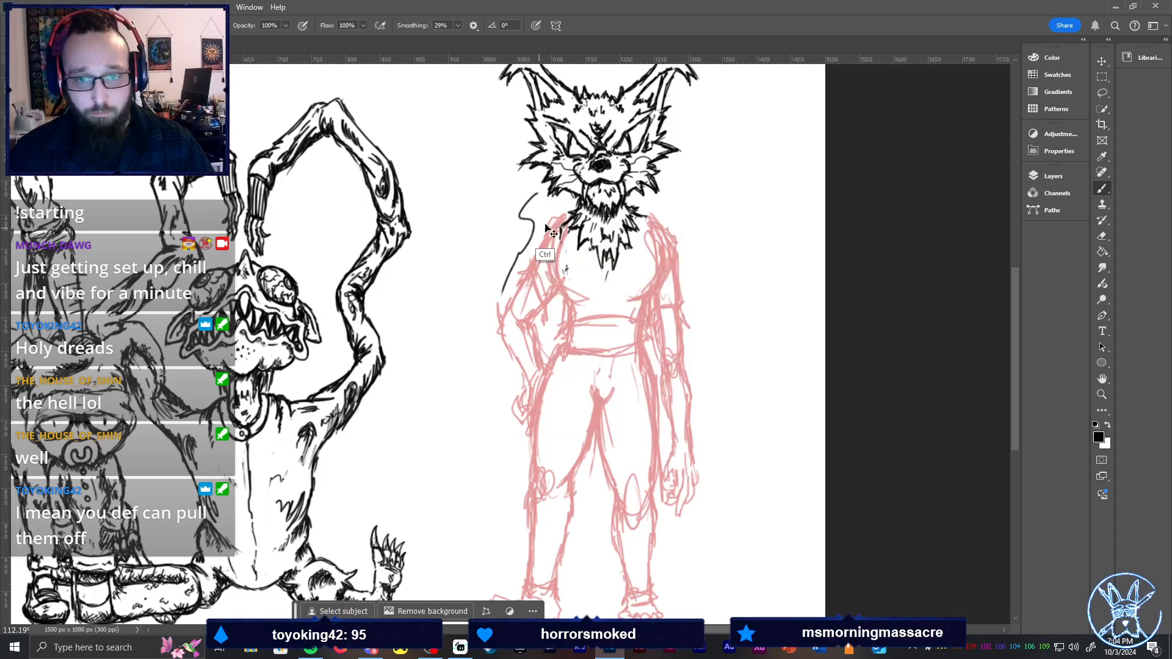
{"action": "key", "text": "ctrl+z"}
{"action": "mouse_move", "coordinate": [651, 203]}
{"action": "left_mouse_down"}
{"action": "mouse_move", "coordinate": [716, 189]}
{"action": "mouse_move", "coordinate": [675, 192]}
{"action": "mouse_move", "coordinate": [652, 215]}
{"action": "left_mouse_up"}
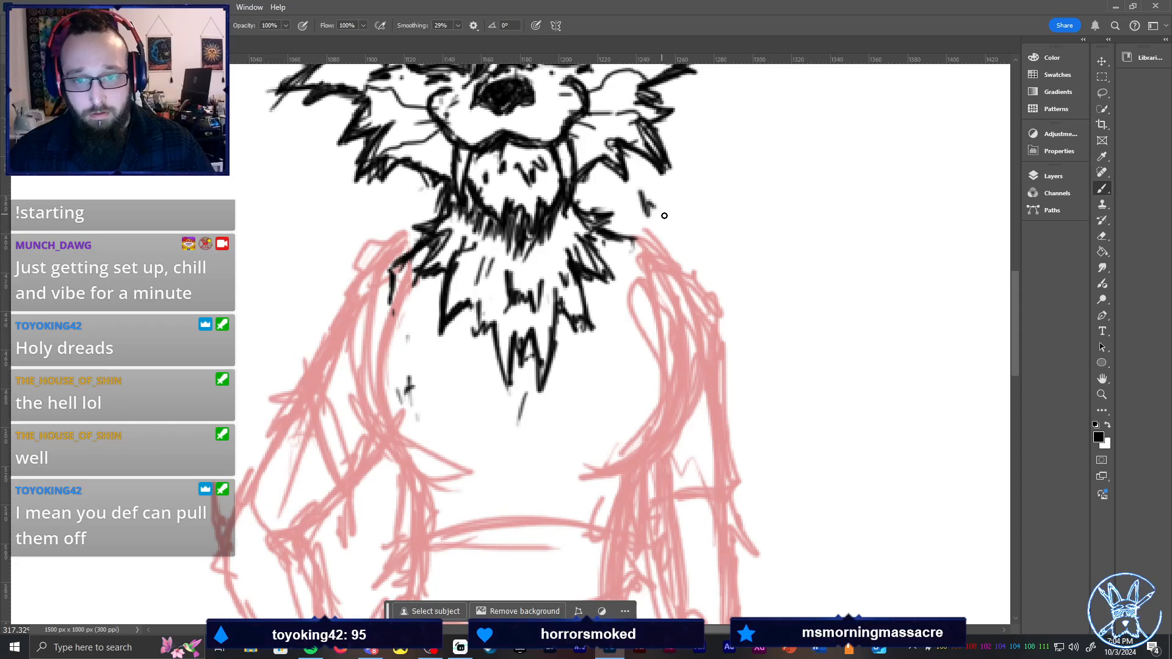
{"action": "key", "text": "ctrl+z"}
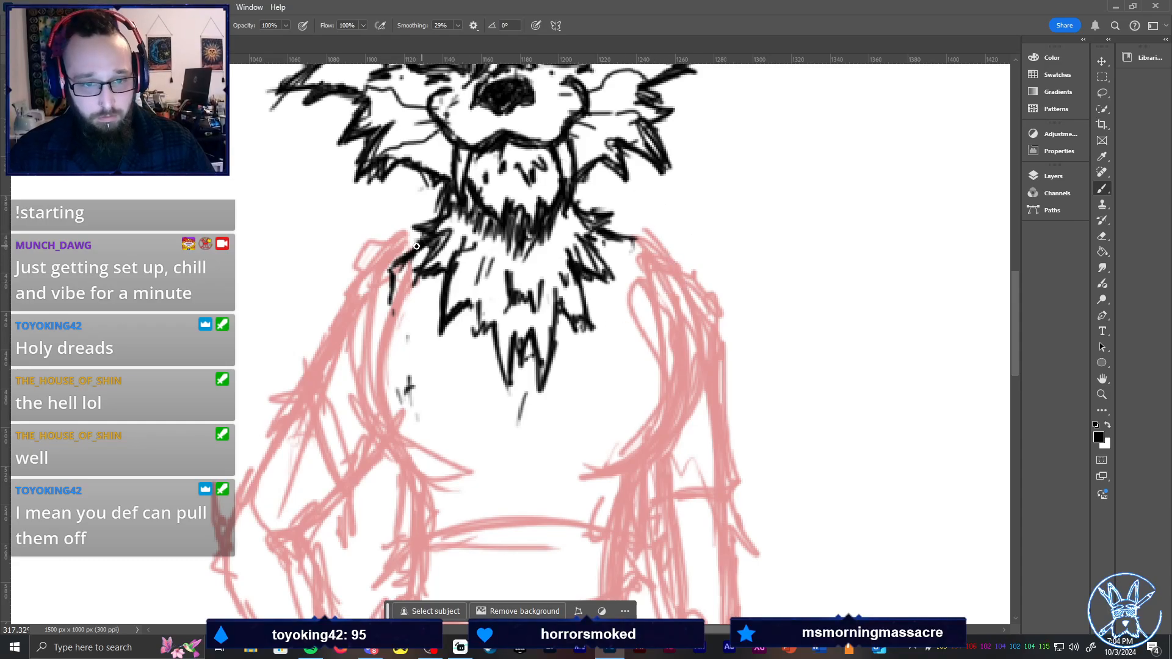
Ink the shoulder and short sleeve on the left side of the wolf character's body over the red sketch
{"action": "mouse_move", "coordinate": [416, 246]}
{"action": "left_mouse_down"}
{"action": "mouse_move", "coordinate": [370, 252]}
{"action": "mouse_move", "coordinate": [409, 244]}
{"action": "mouse_move", "coordinate": [369, 253]}
{"action": "mouse_move", "coordinate": [390, 250]}
{"action": "mouse_move", "coordinate": [373, 253]}
{"action": "mouse_move", "coordinate": [358, 292]}
{"action": "mouse_move", "coordinate": [365, 280]}
{"action": "mouse_move", "coordinate": [309, 345]}
{"action": "left_mouse_up"}
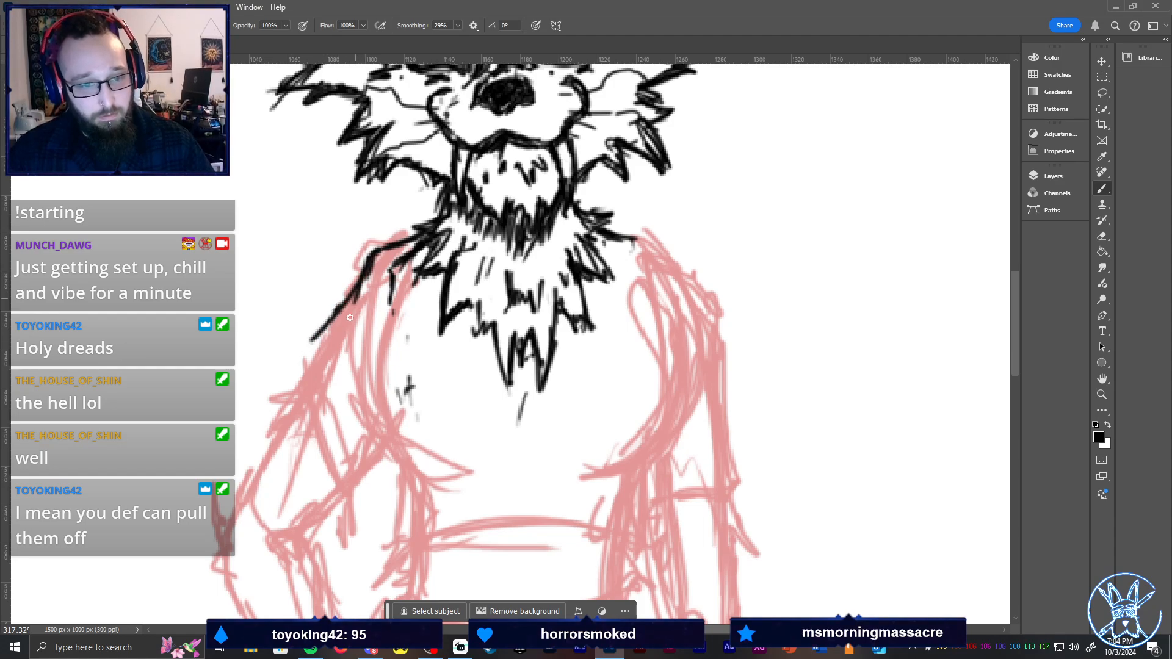
{"action": "left_click_drag", "start_coordinate": [361, 286], "coordinate": [346, 358]}
{"action": "mouse_move", "coordinate": [340, 309]}
{"action": "left_mouse_down"}
{"action": "mouse_move", "coordinate": [304, 374]}
{"action": "mouse_move", "coordinate": [372, 475]}
{"action": "mouse_move", "coordinate": [365, 449]}
{"action": "mouse_move", "coordinate": [298, 376]}
{"action": "left_mouse_up"}
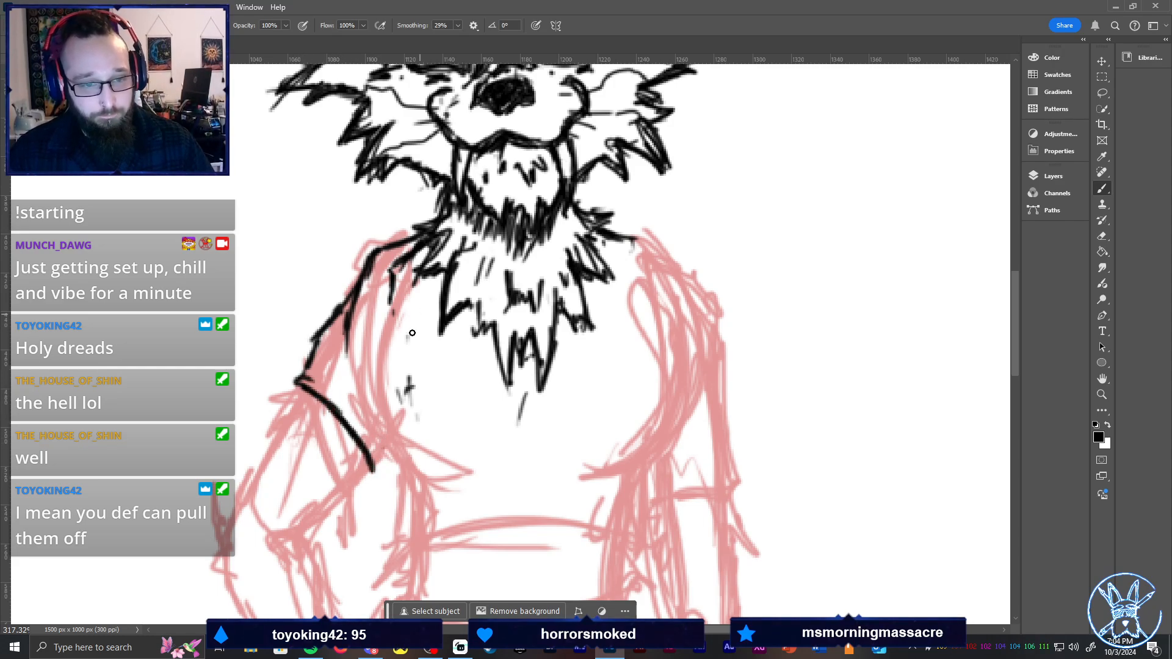
Ink the left chest contour, clean up the stray marks inside it, and add short dashes along the chest's underside
{"action": "mouse_move", "coordinate": [409, 297]}
{"action": "left_mouse_down"}
{"action": "mouse_move", "coordinate": [379, 417]}
{"action": "mouse_move", "coordinate": [379, 400]}
{"action": "left_mouse_up"}
{"action": "mouse_move", "coordinate": [384, 347]}
{"action": "left_mouse_down"}
{"action": "mouse_move", "coordinate": [395, 455]}
{"action": "mouse_move", "coordinate": [385, 359]}
{"action": "mouse_move", "coordinate": [424, 476]}
{"action": "mouse_move", "coordinate": [387, 415]}
{"action": "mouse_move", "coordinate": [439, 481]}
{"action": "left_mouse_up"}
{"action": "mouse_move", "coordinate": [398, 446]}
{"action": "left_mouse_down"}
{"action": "mouse_move", "coordinate": [464, 472]}
{"action": "mouse_move", "coordinate": [383, 449]}
{"action": "mouse_move", "coordinate": [440, 469]}
{"action": "mouse_move", "coordinate": [416, 474]}
{"action": "mouse_move", "coordinate": [462, 476]}
{"action": "mouse_move", "coordinate": [408, 474]}
{"action": "mouse_move", "coordinate": [374, 410]}
{"action": "mouse_move", "coordinate": [377, 370]}
{"action": "mouse_move", "coordinate": [423, 315]}
{"action": "mouse_move", "coordinate": [420, 374]}
{"action": "mouse_move", "coordinate": [407, 345]}
{"action": "mouse_move", "coordinate": [417, 329]}
{"action": "mouse_move", "coordinate": [405, 419]}
{"action": "mouse_move", "coordinate": [408, 360]}
{"action": "mouse_move", "coordinate": [387, 382]}
{"action": "mouse_move", "coordinate": [411, 438]}
{"action": "mouse_move", "coordinate": [437, 450]}
{"action": "mouse_move", "coordinate": [395, 430]}
{"action": "mouse_move", "coordinate": [390, 416]}
{"action": "mouse_move", "coordinate": [445, 462]}
{"action": "mouse_move", "coordinate": [414, 451]}
{"action": "mouse_move", "coordinate": [513, 462]}
{"action": "left_mouse_up"}
{"action": "key", "text": "e"}
{"action": "key", "text": "b"}
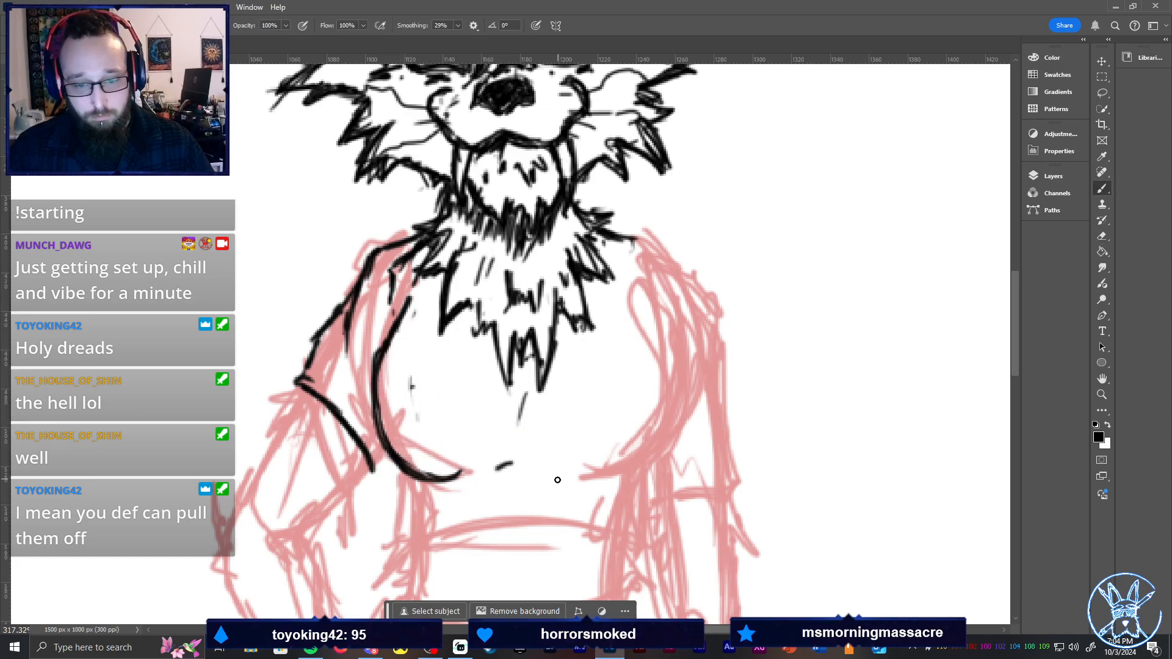
{"action": "left_click", "coordinate": [530, 465]}
{"action": "left_click", "coordinate": [552, 467]}
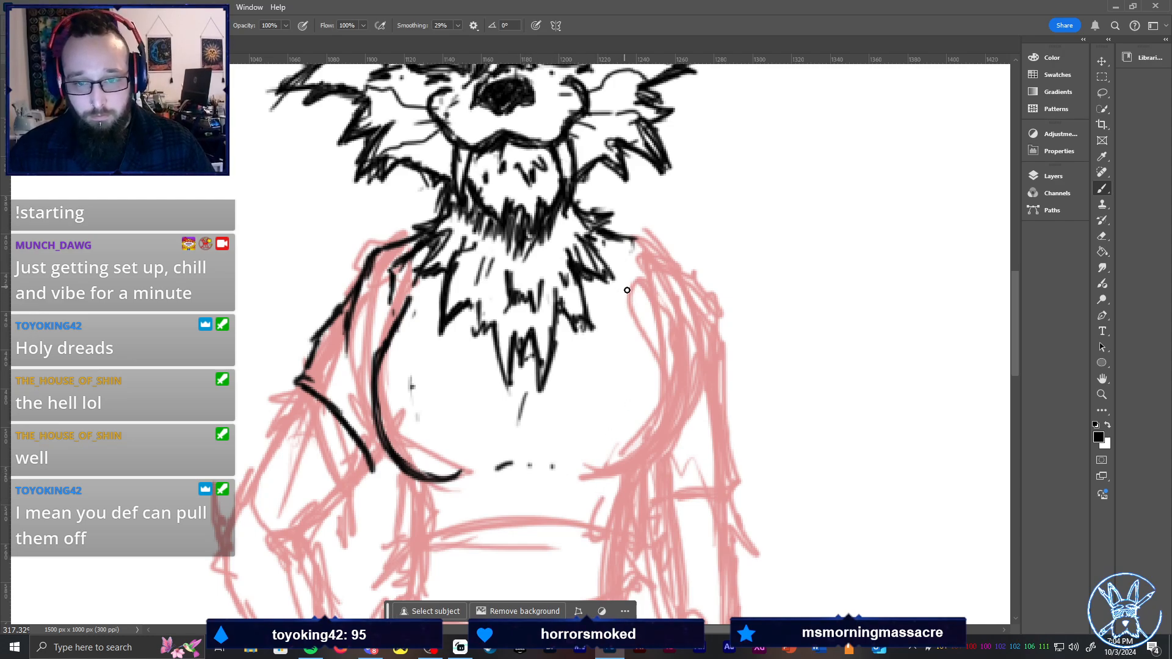
Ink the right chest contour with layered strokes, curving it inward along the bottom
{"action": "mouse_move", "coordinate": [628, 280]}
{"action": "left_mouse_down"}
{"action": "mouse_move", "coordinate": [638, 323]}
{"action": "mouse_move", "coordinate": [666, 359]}
{"action": "left_mouse_up"}
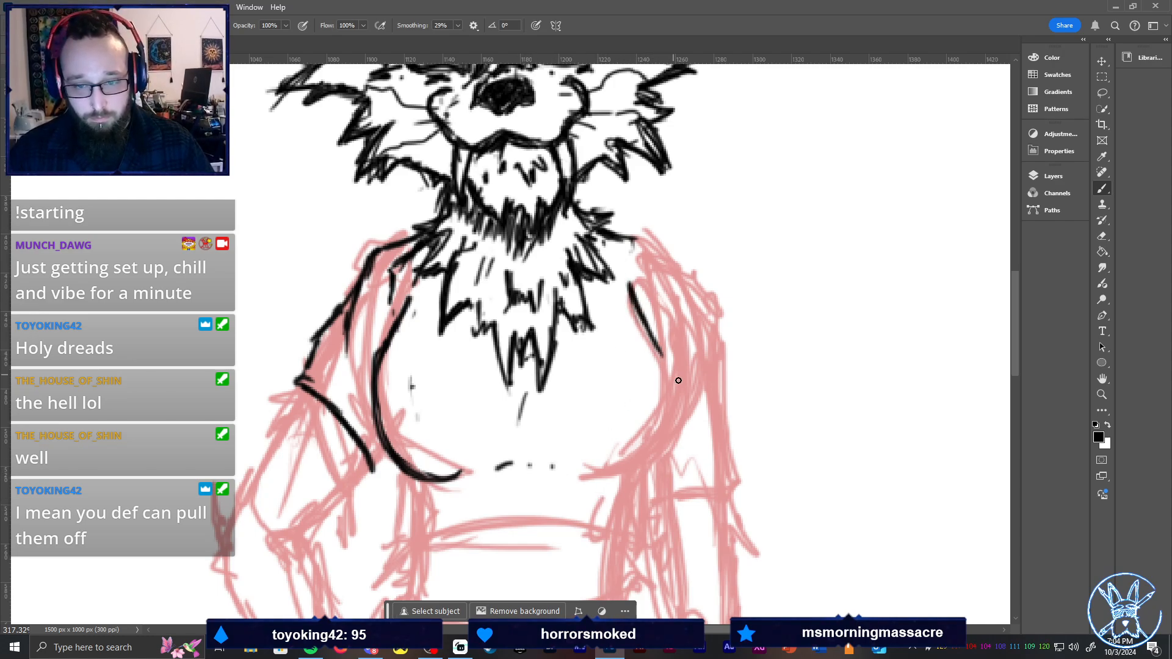
{"action": "left_click_drag", "start_coordinate": [635, 305], "coordinate": [674, 387]}
{"action": "left_click_drag", "start_coordinate": [629, 285], "coordinate": [656, 366]}
{"action": "left_click_drag", "start_coordinate": [641, 314], "coordinate": [672, 427]}
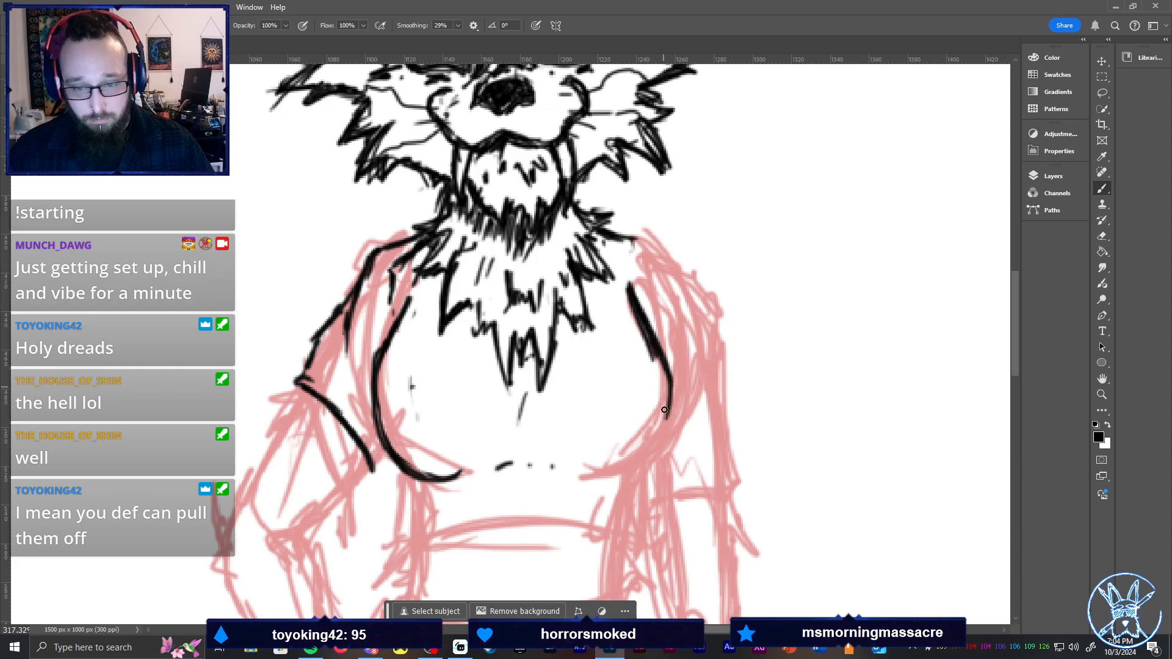
{"action": "left_click_drag", "start_coordinate": [650, 341], "coordinate": [665, 434]}
{"action": "mouse_move", "coordinate": [585, 473]}
{"action": "left_mouse_down"}
{"action": "mouse_move", "coordinate": [647, 465]}
{"action": "mouse_move", "coordinate": [577, 469]}
{"action": "mouse_move", "coordinate": [613, 474]}
{"action": "mouse_move", "coordinate": [669, 435]}
{"action": "mouse_move", "coordinate": [645, 464]}
{"action": "left_mouse_up"}
{"action": "left_click_drag", "start_coordinate": [675, 371], "coordinate": [649, 455]}
{"action": "left_click_drag", "start_coordinate": [672, 410], "coordinate": [646, 459]}
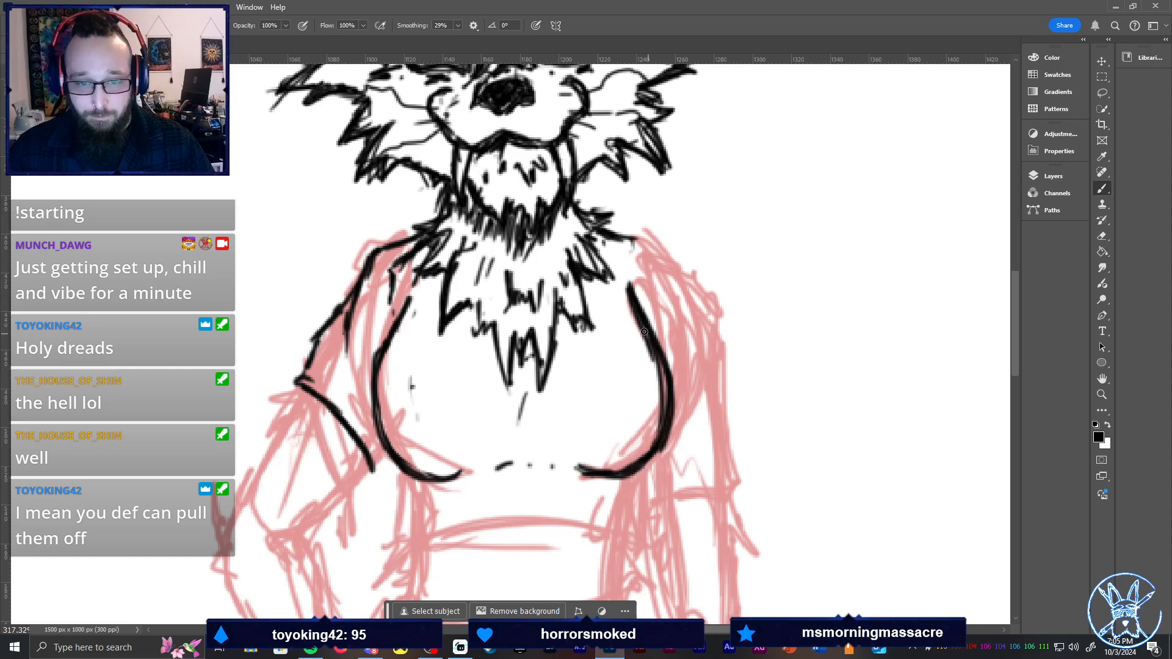
Ink the right shoulder and short sleeve with its cuff, and add a fold line inside the sleeve
{"action": "mouse_move", "coordinate": [627, 233]}
{"action": "left_mouse_down"}
{"action": "mouse_move", "coordinate": [653, 251]}
{"action": "mouse_move", "coordinate": [643, 245]}
{"action": "mouse_move", "coordinate": [685, 309]}
{"action": "mouse_move", "coordinate": [658, 255]}
{"action": "mouse_move", "coordinate": [693, 299]}
{"action": "mouse_move", "coordinate": [703, 362]}
{"action": "left_mouse_up"}
{"action": "left_click_drag", "start_coordinate": [701, 313], "coordinate": [723, 420]}
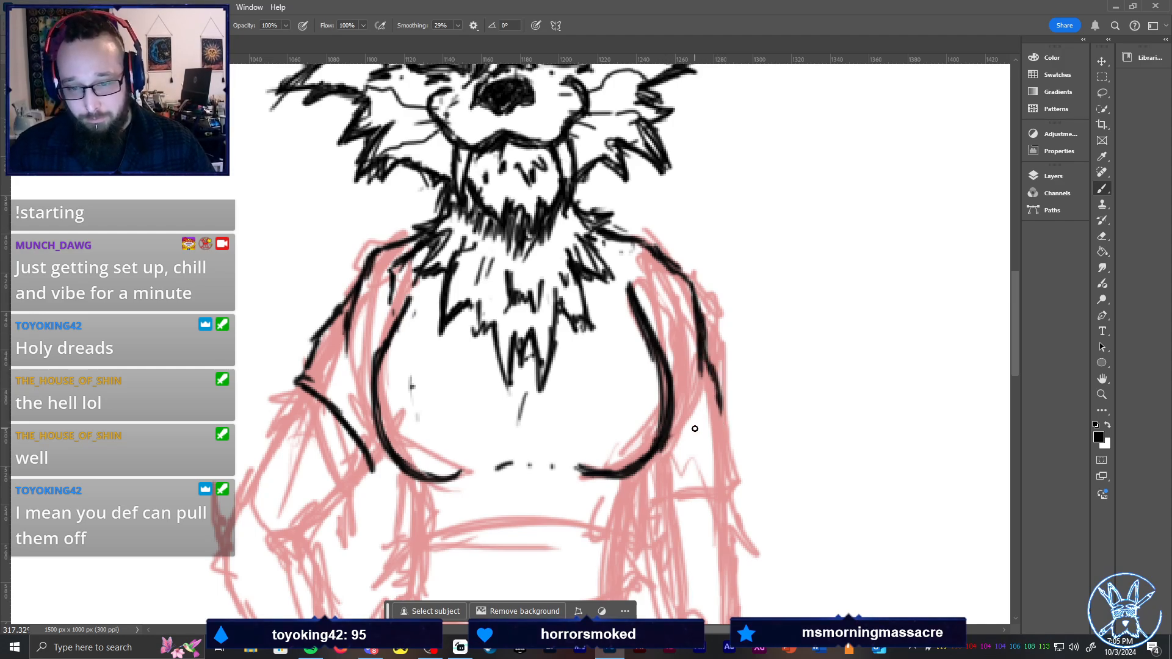
{"action": "mouse_move", "coordinate": [655, 452]}
{"action": "left_mouse_down"}
{"action": "mouse_move", "coordinate": [693, 439]}
{"action": "mouse_move", "coordinate": [743, 464]}
{"action": "mouse_move", "coordinate": [693, 417]}
{"action": "left_mouse_up"}
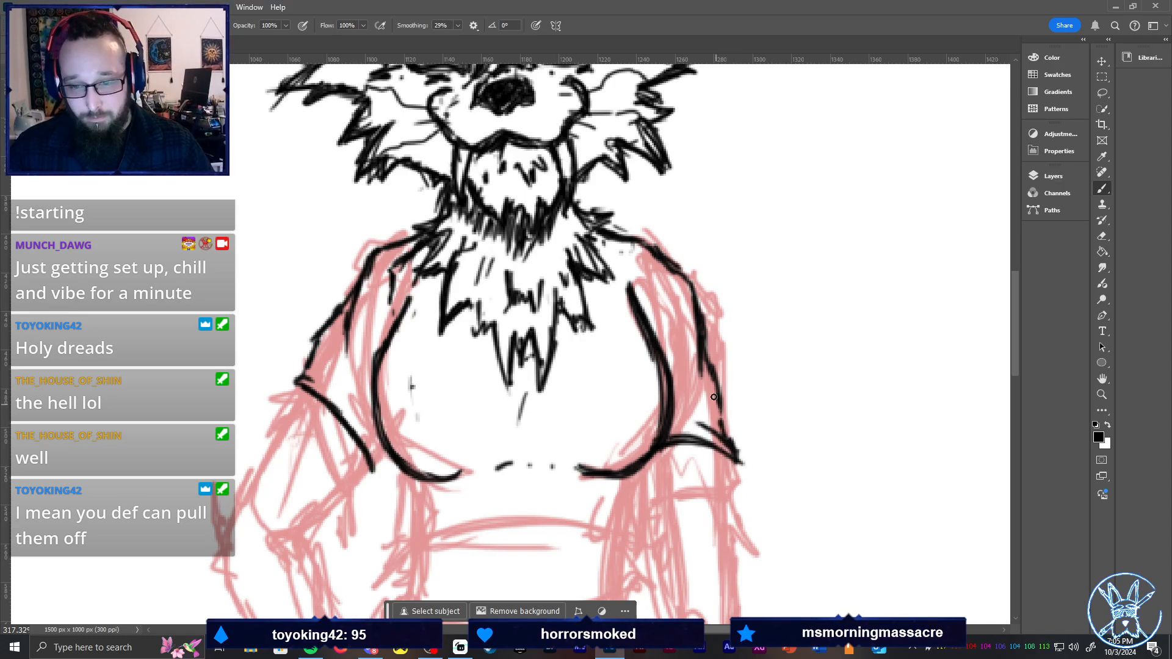
{"action": "left_click_drag", "start_coordinate": [664, 280], "coordinate": [680, 341]}
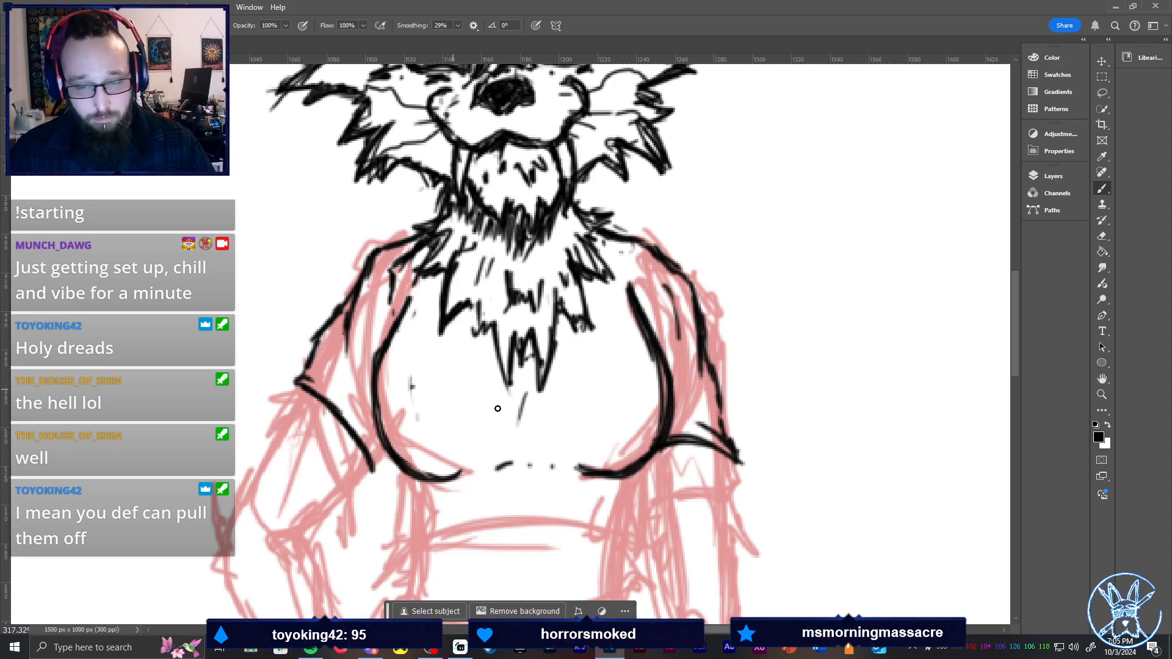
Ink the sides and curved hem of the cropped top below the chest
{"action": "key", "text": "ctrl+0"}
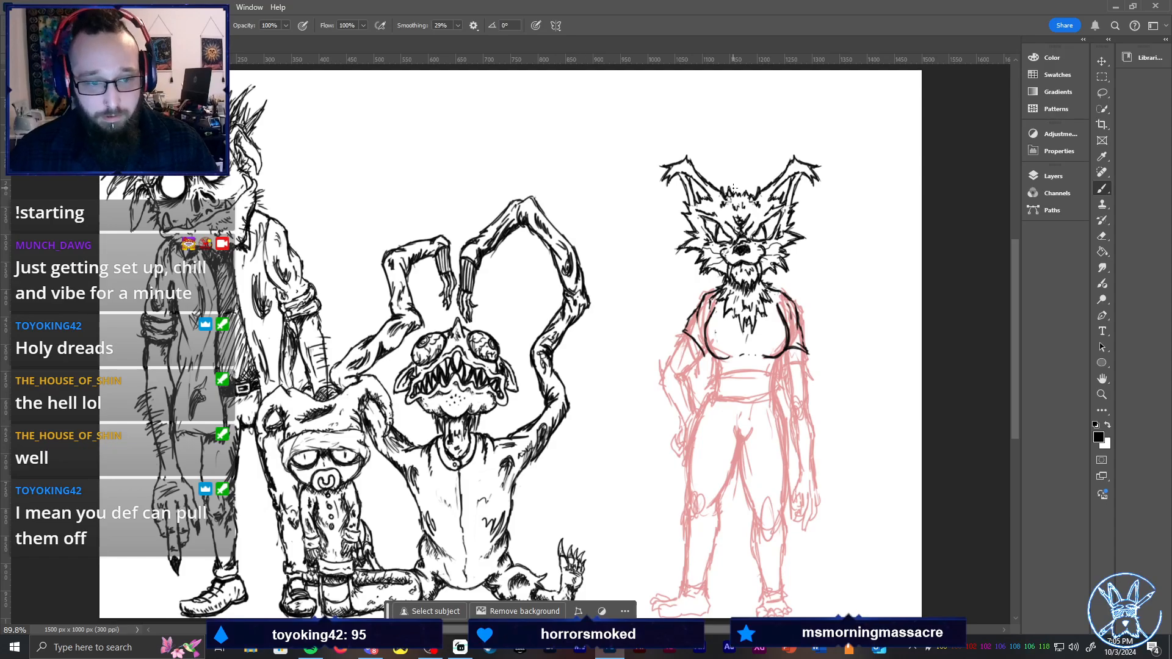
{"action": "key", "text": "z"}
{"action": "left_click_drag", "start_coordinate": [803, 393], "coordinate": [853, 263]}
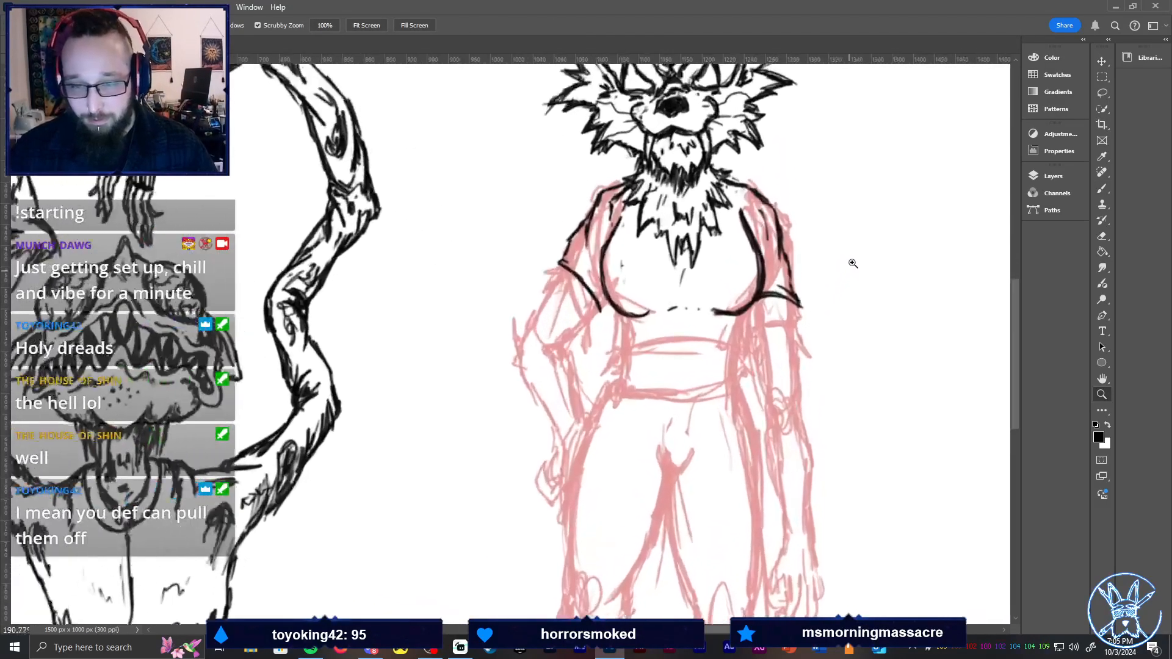
{"action": "key", "text": "b"}
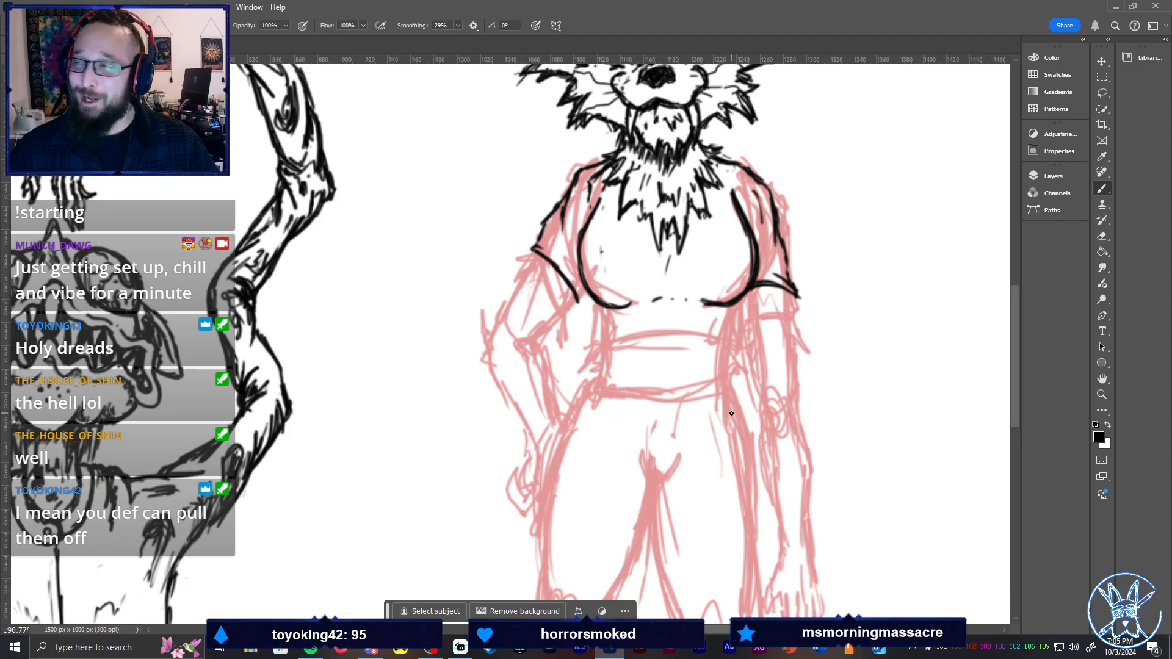
{"action": "key", "text": "ctrl+0"}
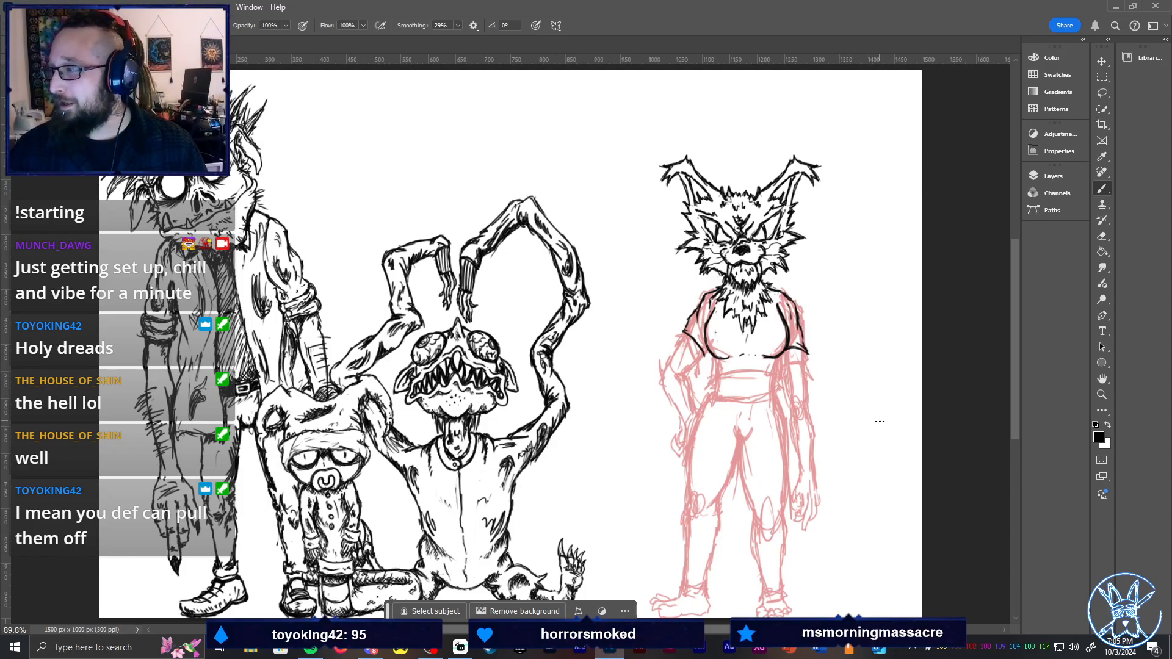
{"action": "scroll", "coordinate": [840, 369], "scroll_direction": "up", "scroll_amount": 5}
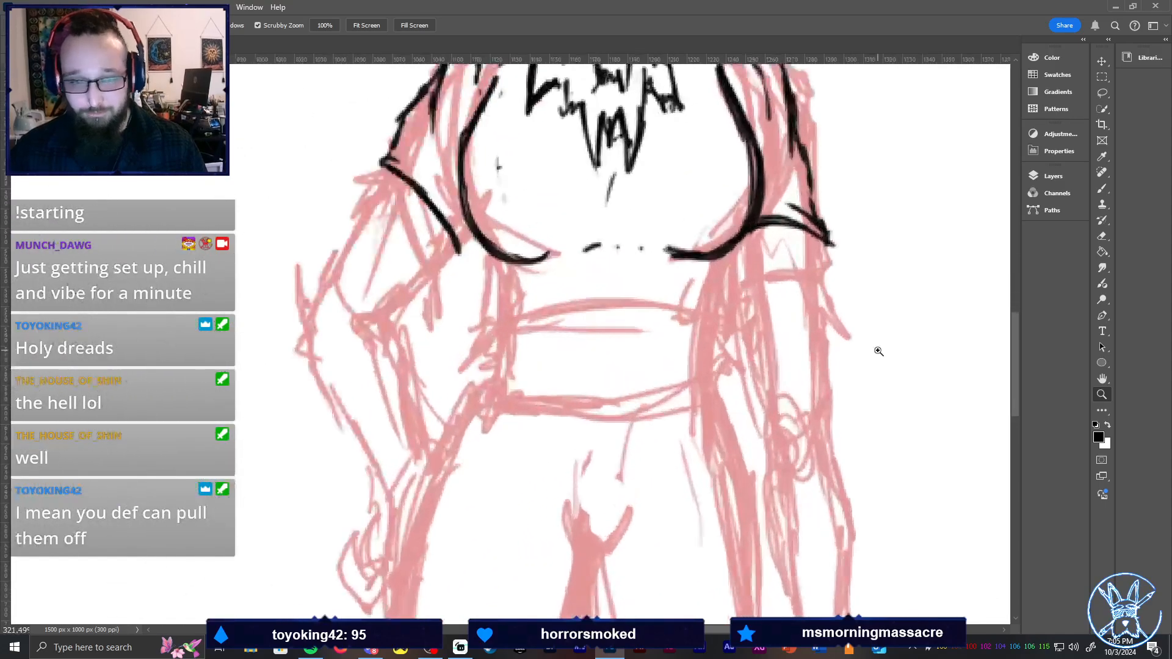
{"action": "mouse_move", "coordinate": [529, 278]}
{"action": "left_mouse_down"}
{"action": "mouse_move", "coordinate": [530, 251]}
{"action": "mouse_move", "coordinate": [532, 291]}
{"action": "mouse_move", "coordinate": [524, 236]}
{"action": "mouse_move", "coordinate": [539, 271]}
{"action": "left_mouse_up"}
{"action": "mouse_move", "coordinate": [519, 202]}
{"action": "left_mouse_down"}
{"action": "mouse_move", "coordinate": [529, 228]}
{"action": "mouse_move", "coordinate": [534, 191]}
{"action": "left_mouse_up"}
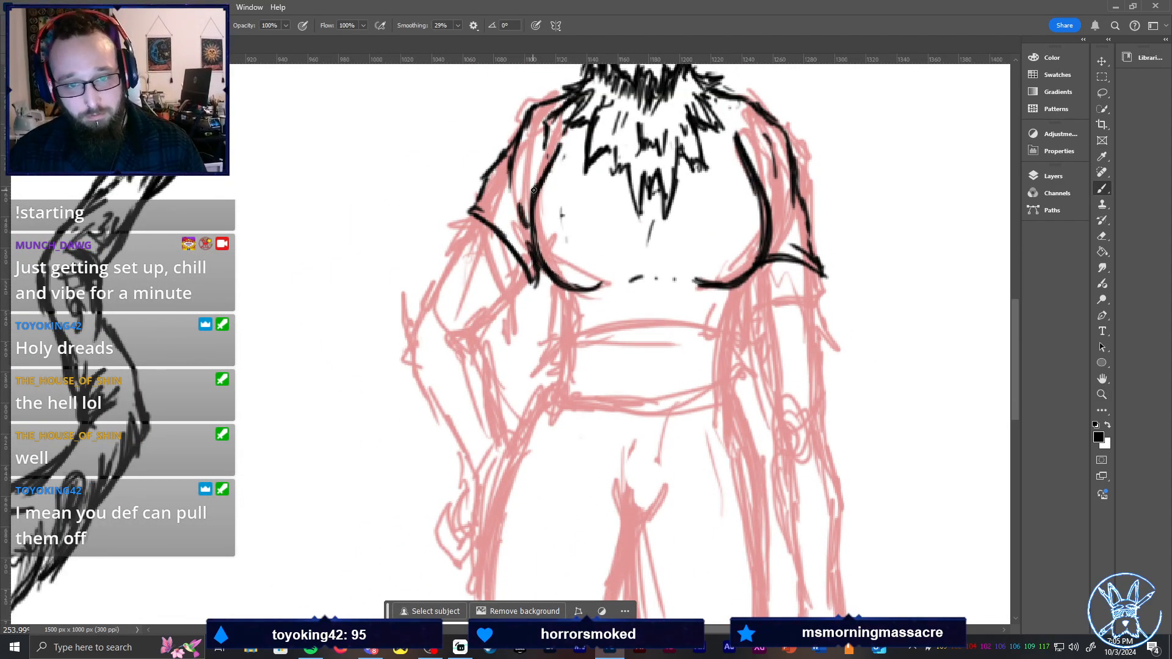
{"action": "mouse_move", "coordinate": [570, 297]}
{"action": "left_mouse_down"}
{"action": "mouse_move", "coordinate": [556, 357]}
{"action": "mouse_move", "coordinate": [611, 333]}
{"action": "mouse_move", "coordinate": [687, 340]}
{"action": "left_mouse_up"}
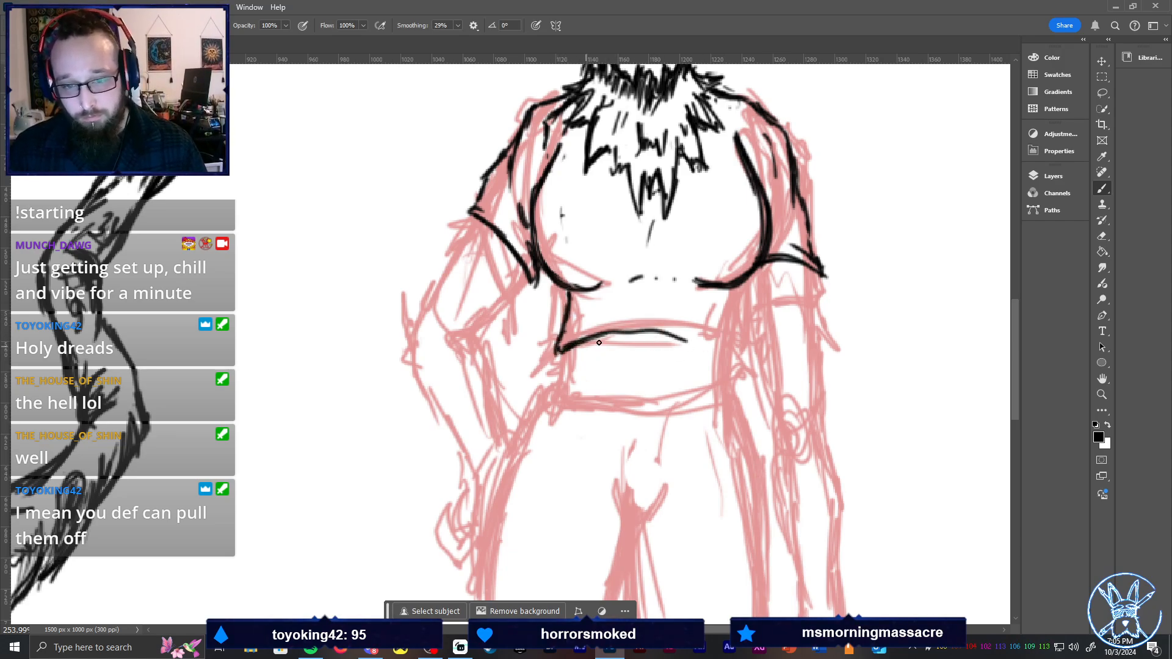
{"action": "mouse_move", "coordinate": [606, 335]}
{"action": "left_mouse_down"}
{"action": "mouse_move", "coordinate": [673, 330]}
{"action": "mouse_move", "coordinate": [736, 349]}
{"action": "left_mouse_up"}
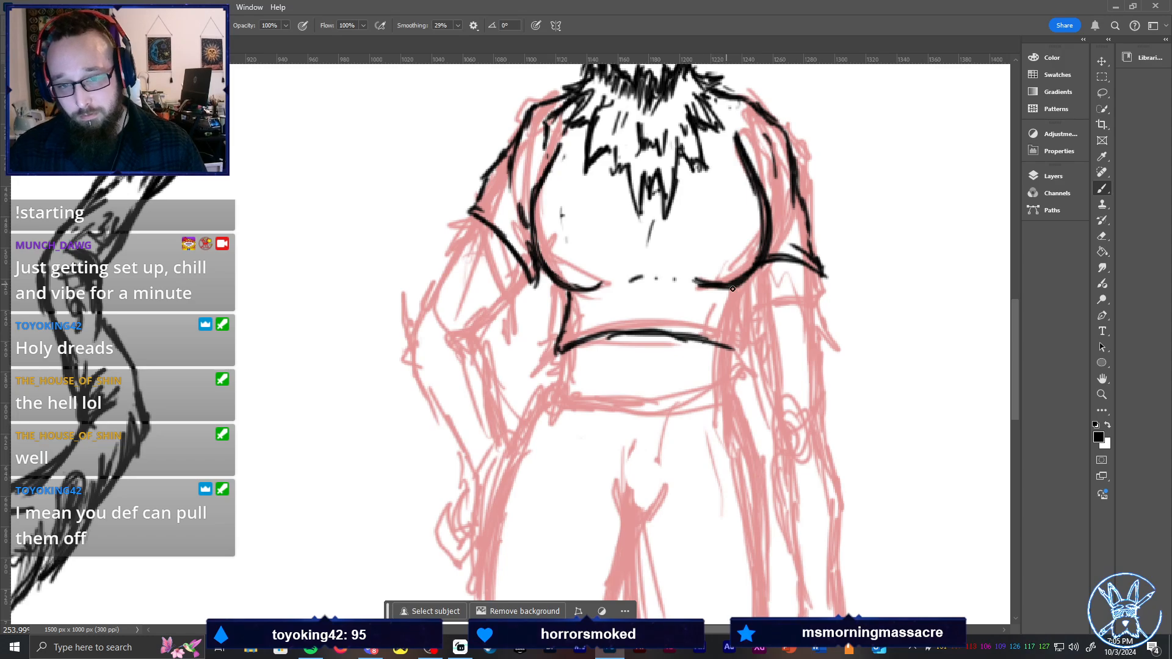
{"action": "mouse_move", "coordinate": [729, 305]}
{"action": "left_mouse_down"}
{"action": "mouse_move", "coordinate": [729, 359]}
{"action": "mouse_move", "coordinate": [751, 382]}
{"action": "mouse_move", "coordinate": [731, 378]}
{"action": "mouse_move", "coordinate": [744, 399]}
{"action": "mouse_move", "coordinate": [728, 387]}
{"action": "left_mouse_up"}
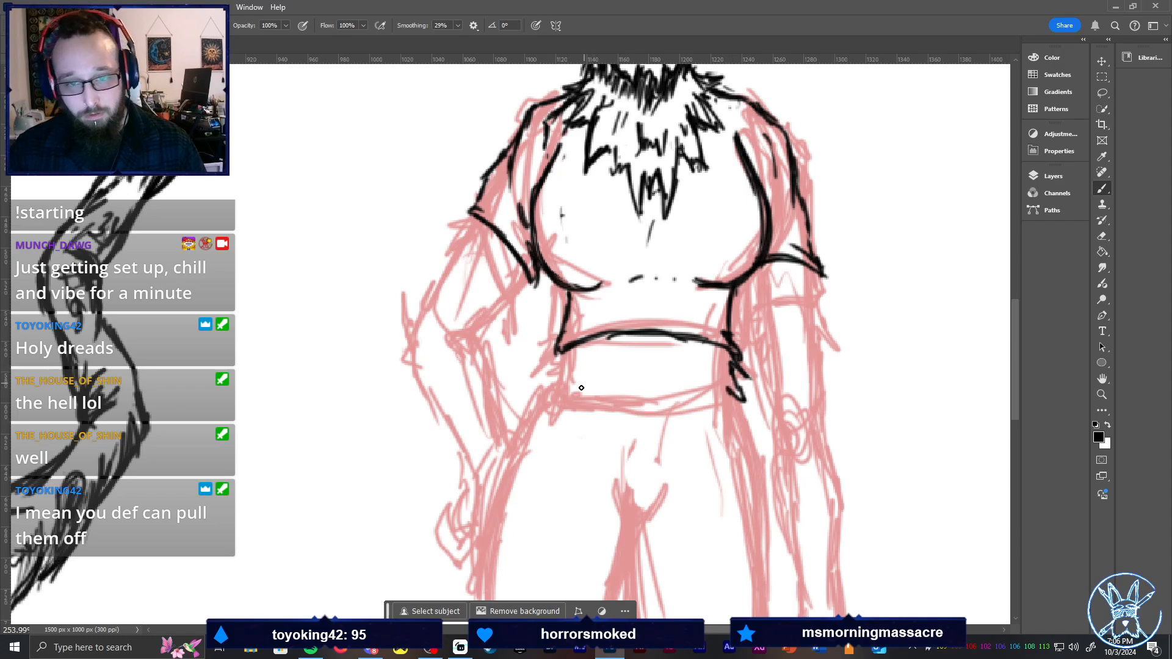
Ink the jagged fur outline of the bare midriff down to the waistline and add small fur tufts inside it
{"action": "mouse_move", "coordinate": [563, 351]}
{"action": "left_mouse_down"}
{"action": "mouse_move", "coordinate": [546, 407]}
{"action": "mouse_move", "coordinate": [568, 393]}
{"action": "mouse_move", "coordinate": [567, 437]}
{"action": "mouse_move", "coordinate": [565, 414]}
{"action": "mouse_move", "coordinate": [584, 390]}
{"action": "mouse_move", "coordinate": [578, 404]}
{"action": "mouse_move", "coordinate": [641, 400]}
{"action": "mouse_move", "coordinate": [652, 411]}
{"action": "mouse_move", "coordinate": [618, 403]}
{"action": "mouse_move", "coordinate": [638, 440]}
{"action": "mouse_move", "coordinate": [623, 406]}
{"action": "mouse_move", "coordinate": [625, 421]}
{"action": "mouse_move", "coordinate": [641, 404]}
{"action": "mouse_move", "coordinate": [652, 432]}
{"action": "left_mouse_up"}
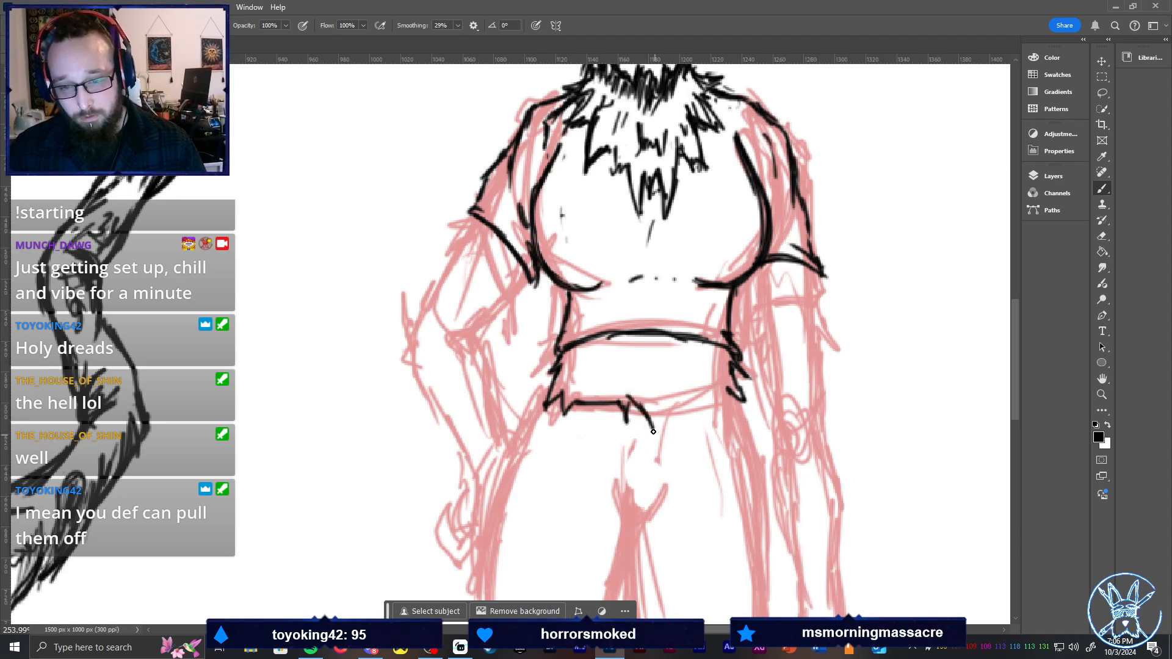
{"action": "mouse_move", "coordinate": [652, 392]}
{"action": "left_mouse_down"}
{"action": "mouse_move", "coordinate": [654, 428]}
{"action": "mouse_move", "coordinate": [690, 403]}
{"action": "mouse_move", "coordinate": [721, 401]}
{"action": "mouse_move", "coordinate": [732, 375]}
{"action": "left_mouse_up"}
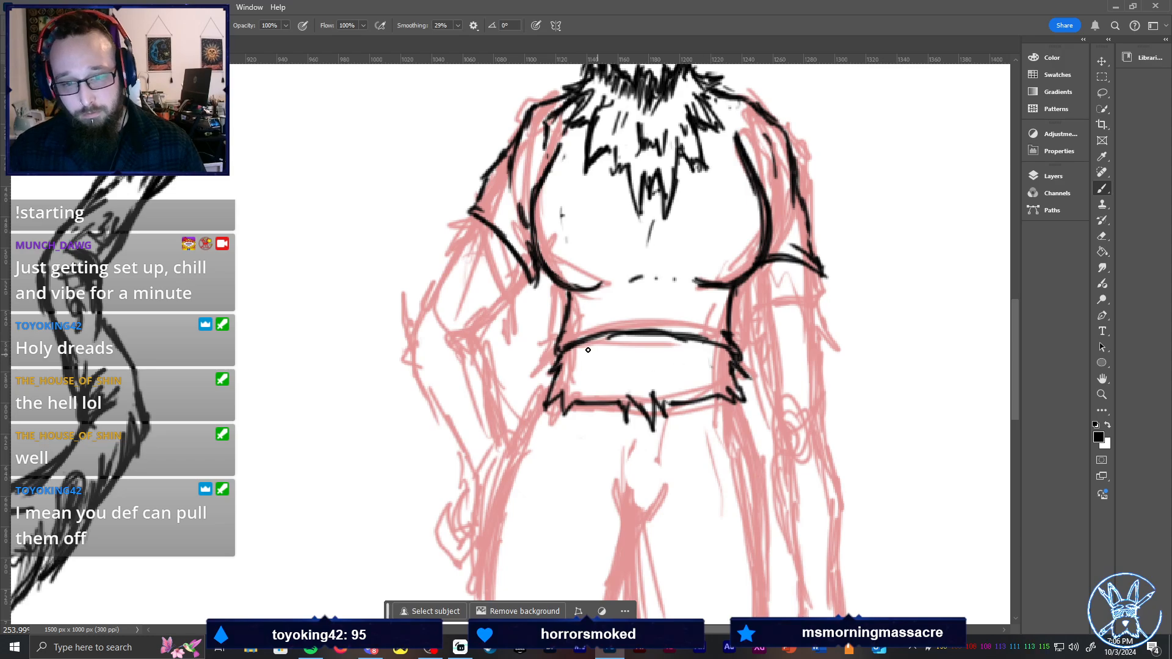
{"action": "mouse_move", "coordinate": [580, 358]}
{"action": "left_mouse_down"}
{"action": "mouse_move", "coordinate": [574, 387]}
{"action": "mouse_move", "coordinate": [597, 388]}
{"action": "left_mouse_up"}
{"action": "mouse_move", "coordinate": [626, 349]}
{"action": "left_mouse_down"}
{"action": "mouse_move", "coordinate": [636, 367]}
{"action": "mouse_move", "coordinate": [658, 343]}
{"action": "mouse_move", "coordinate": [716, 381]}
{"action": "mouse_move", "coordinate": [718, 365]}
{"action": "mouse_move", "coordinate": [687, 395]}
{"action": "left_mouse_up"}
{"action": "left_click", "coordinate": [696, 349]}
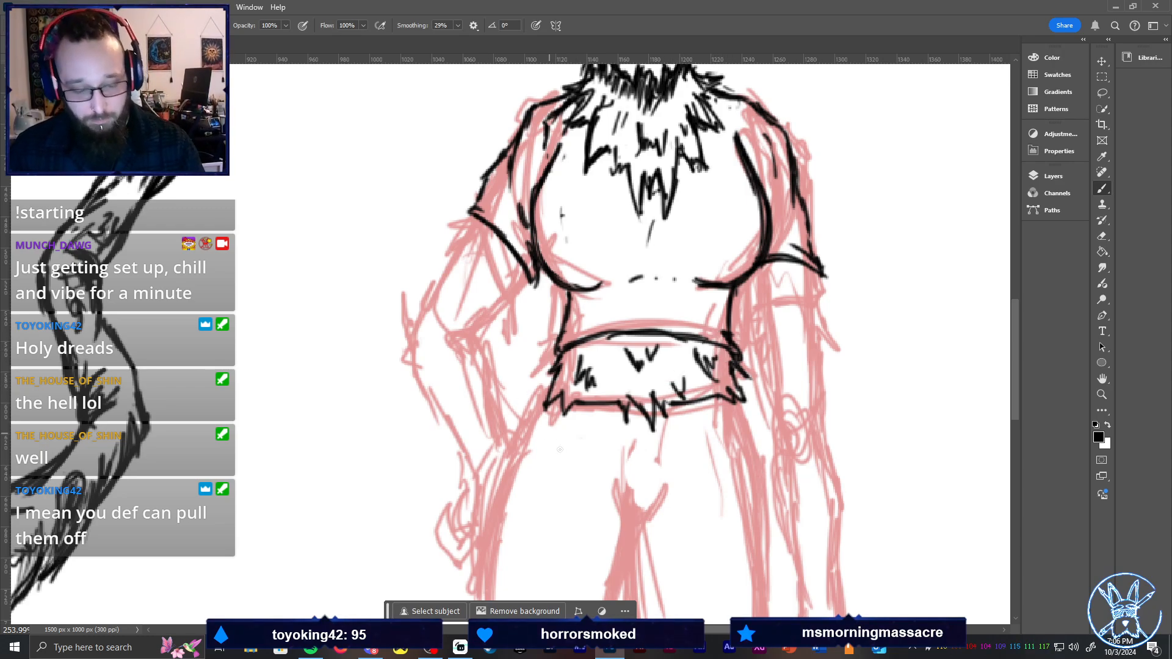
Ink the outer contour of the left thigh from the waist down to the knee with overlapping strokes
{"action": "key", "text": "space"}
{"action": "left_click_drag", "start_coordinate": [594, 474], "coordinate": [522, 288]}
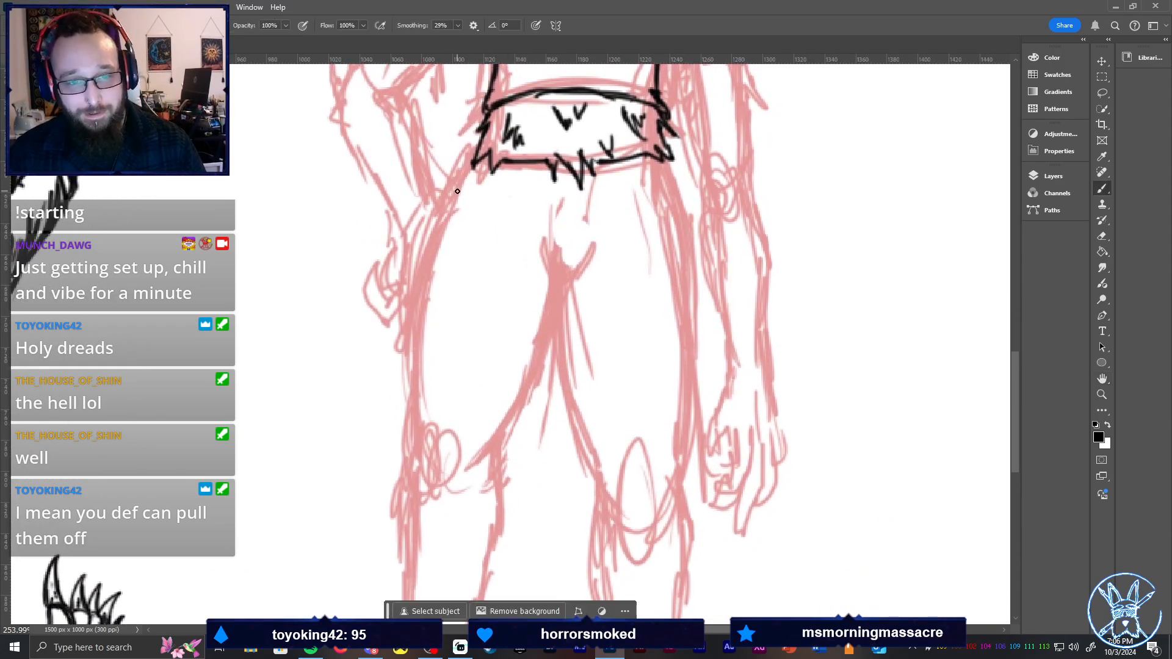
{"action": "mouse_move", "coordinate": [476, 163]}
{"action": "left_mouse_down"}
{"action": "mouse_move", "coordinate": [476, 149]}
{"action": "mouse_move", "coordinate": [424, 284]}
{"action": "left_mouse_up"}
{"action": "left_click_drag", "start_coordinate": [459, 190], "coordinate": [419, 322]}
{"action": "left_click_drag", "start_coordinate": [441, 227], "coordinate": [412, 368]}
{"action": "left_click_drag", "start_coordinate": [433, 253], "coordinate": [413, 370]}
{"action": "left_click_drag", "start_coordinate": [423, 284], "coordinate": [411, 397]}
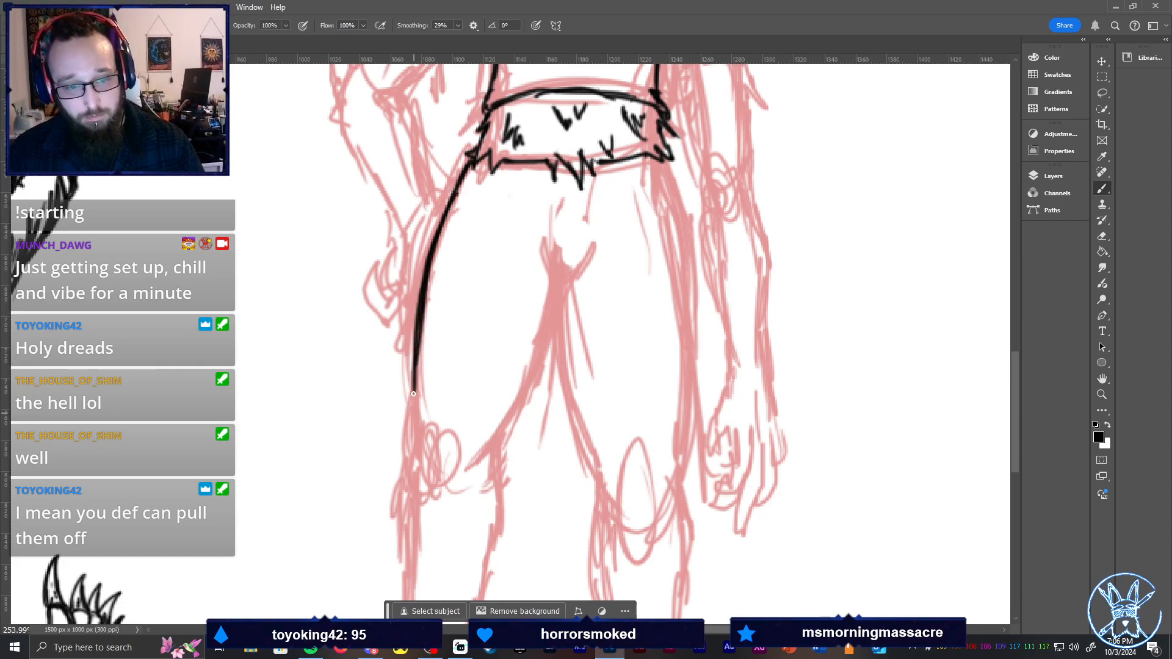
{"action": "left_click_drag", "start_coordinate": [420, 333], "coordinate": [416, 437]}
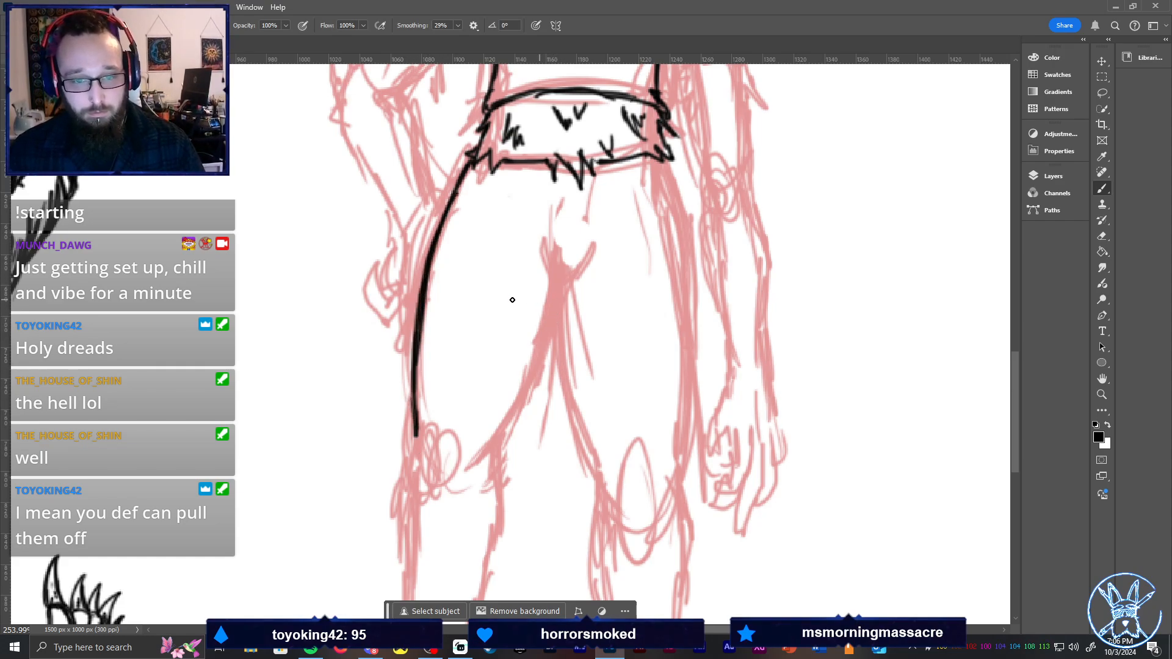
Ink the inner contour of the left thigh from the crotch to the knee and mark the knee with short strokes
{"action": "left_click_drag", "start_coordinate": [550, 303], "coordinate": [516, 397]}
{"action": "left_click_drag", "start_coordinate": [534, 351], "coordinate": [509, 412]}
{"action": "left_click_drag", "start_coordinate": [526, 373], "coordinate": [484, 466]}
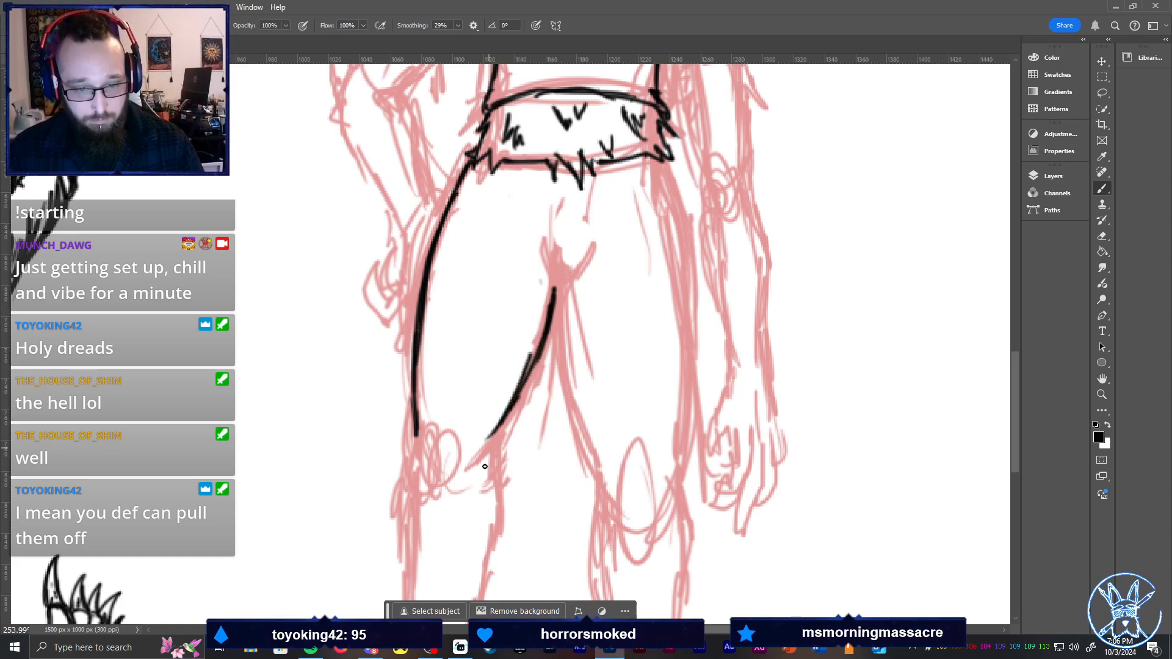
{"action": "left_click_drag", "start_coordinate": [503, 423], "coordinate": [485, 473]}
{"action": "left_click_drag", "start_coordinate": [524, 374], "coordinate": [488, 459]}
{"action": "left_click_drag", "start_coordinate": [550, 324], "coordinate": [530, 363]}
{"action": "mouse_move", "coordinate": [412, 424]}
{"action": "left_mouse_down"}
{"action": "mouse_move", "coordinate": [409, 476]}
{"action": "mouse_move", "coordinate": [413, 451]}
{"action": "mouse_move", "coordinate": [418, 500]}
{"action": "mouse_move", "coordinate": [413, 439]}
{"action": "mouse_move", "coordinate": [418, 495]}
{"action": "left_mouse_up"}
{"action": "left_click_drag", "start_coordinate": [452, 453], "coordinate": [449, 485]}
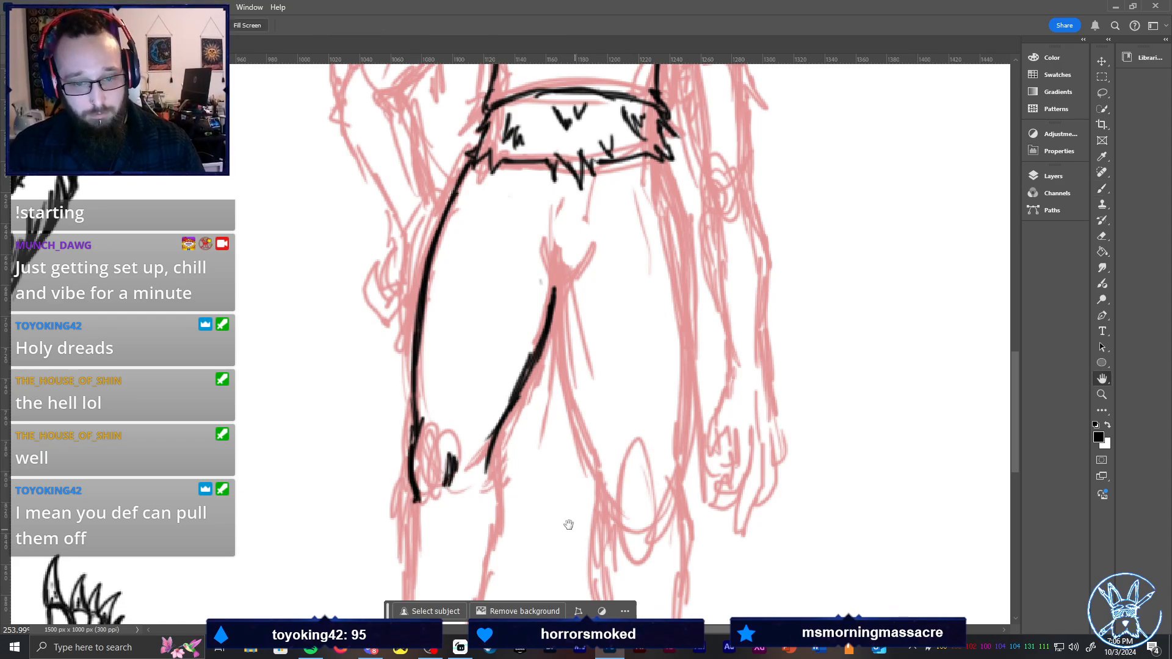
Ink the outer contour of the left lower leg from the knee to the ankle, redoing the first stroke
{"action": "left_click_drag", "start_coordinate": [567, 542], "coordinate": [555, 280]}
{"action": "left_click_drag", "start_coordinate": [407, 254], "coordinate": [401, 363]}
{"action": "key", "text": "ctrl+z"}
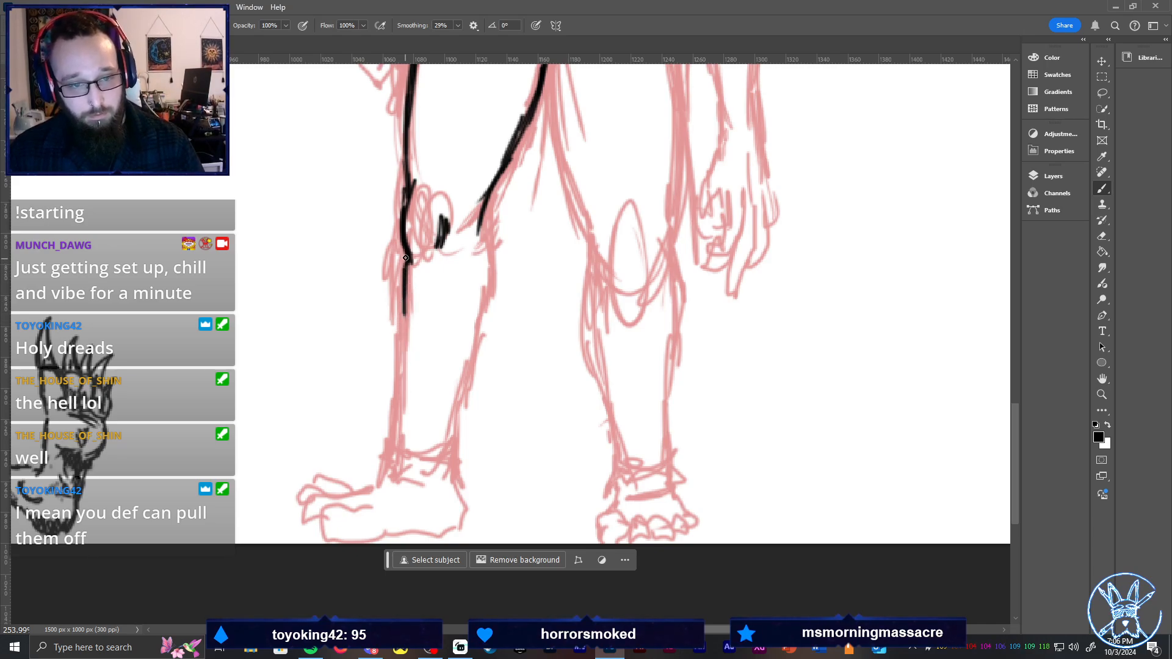
{"action": "mouse_move", "coordinate": [409, 251]}
{"action": "left_mouse_down"}
{"action": "mouse_move", "coordinate": [398, 286]}
{"action": "mouse_move", "coordinate": [404, 256]}
{"action": "mouse_move", "coordinate": [400, 337]}
{"action": "left_mouse_up"}
{"action": "left_click_drag", "start_coordinate": [403, 293], "coordinate": [398, 361]}
{"action": "left_click_drag", "start_coordinate": [402, 319], "coordinate": [394, 416]}
{"action": "left_click_drag", "start_coordinate": [400, 363], "coordinate": [396, 420]}
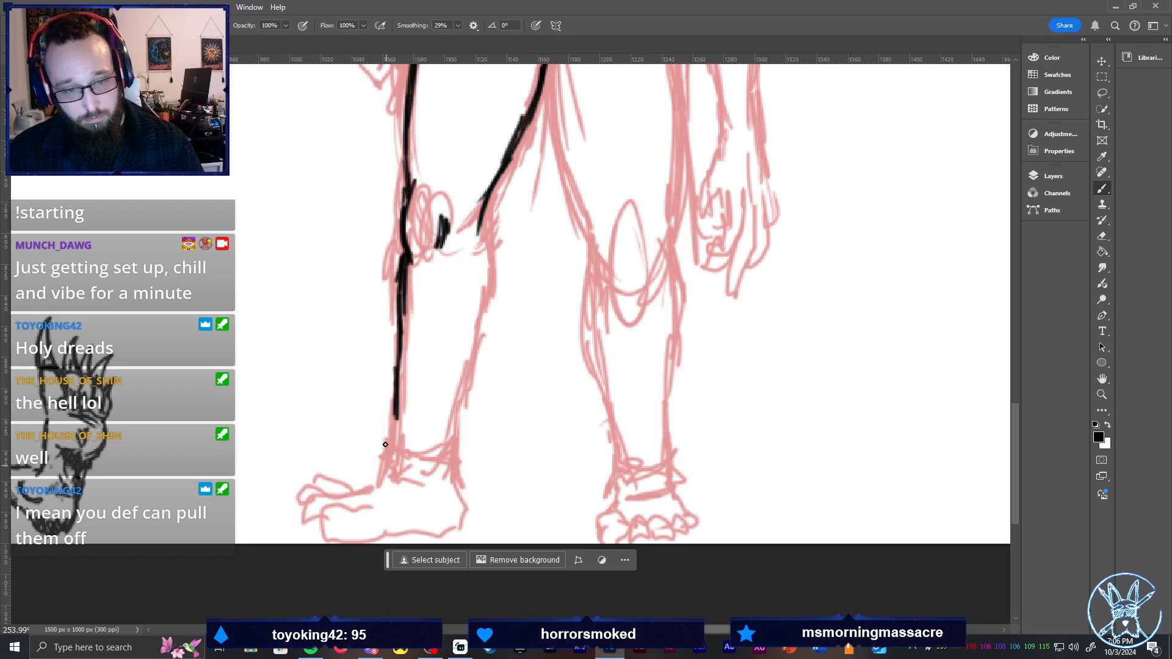
{"action": "left_click_drag", "start_coordinate": [399, 349], "coordinate": [388, 427]}
{"action": "left_click_drag", "start_coordinate": [398, 383], "coordinate": [389, 424]}
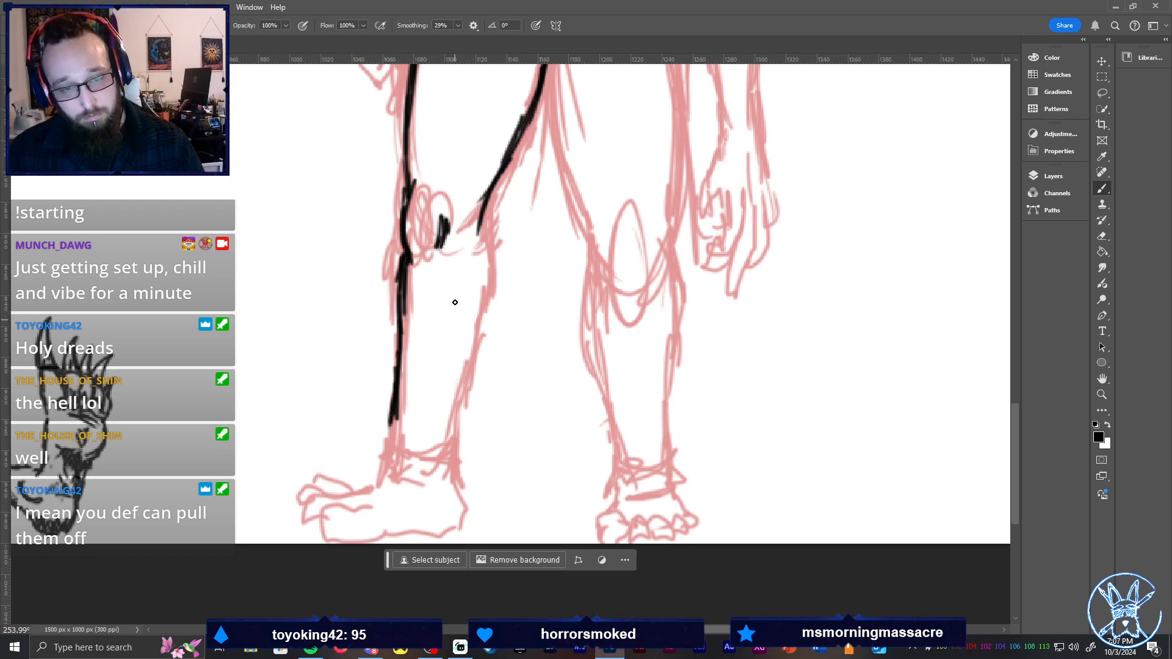
Ink the inner calf contour of the left leg, the trouser cuff at the ankle and the front edge of the foot
{"action": "left_click_drag", "start_coordinate": [484, 207], "coordinate": [496, 311]}
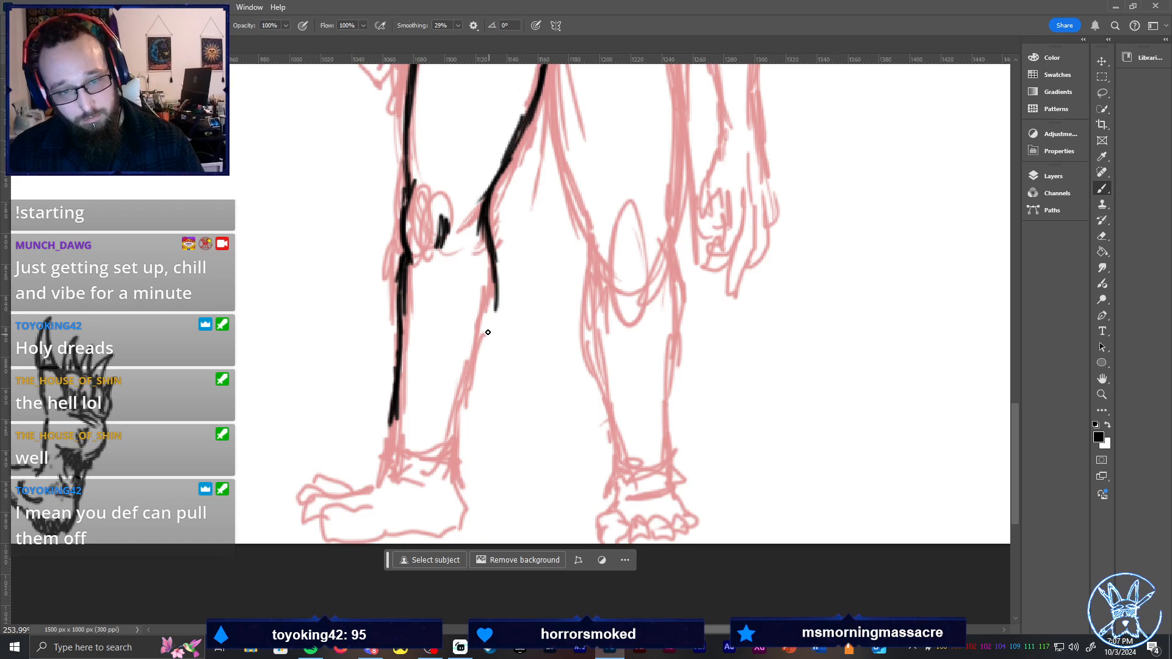
{"action": "mouse_move", "coordinate": [491, 268]}
{"action": "left_mouse_down"}
{"action": "mouse_move", "coordinate": [491, 326]}
{"action": "mouse_move", "coordinate": [468, 357]}
{"action": "left_mouse_up"}
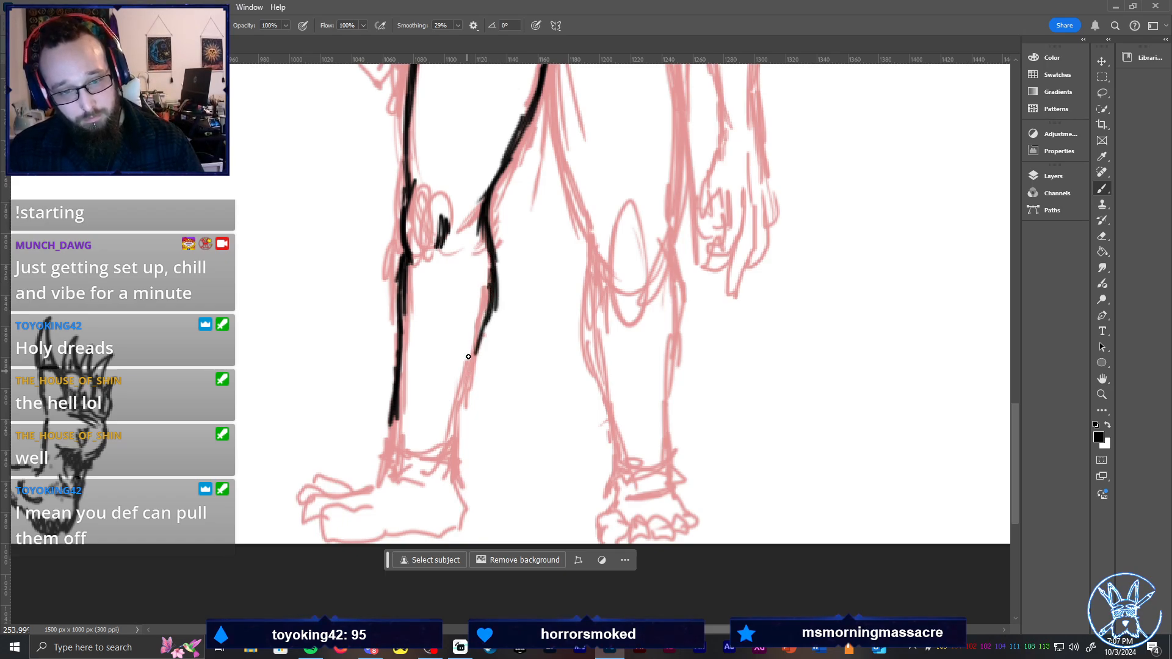
{"action": "mouse_move", "coordinate": [492, 304]}
{"action": "left_mouse_down"}
{"action": "mouse_move", "coordinate": [456, 421]}
{"action": "mouse_move", "coordinate": [412, 433]}
{"action": "mouse_move", "coordinate": [394, 424]}
{"action": "mouse_move", "coordinate": [463, 422]}
{"action": "mouse_move", "coordinate": [438, 415]}
{"action": "mouse_move", "coordinate": [454, 410]}
{"action": "mouse_move", "coordinate": [377, 446]}
{"action": "mouse_move", "coordinate": [389, 453]}
{"action": "mouse_move", "coordinate": [360, 493]}
{"action": "left_mouse_up"}
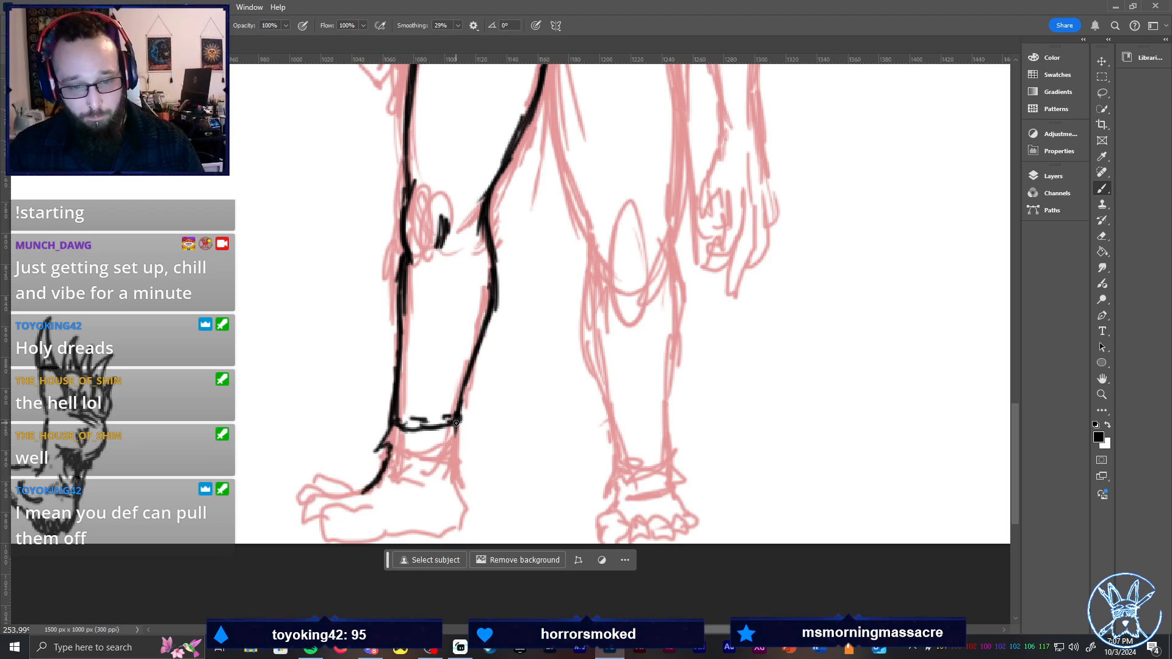
Ink the left foot as a paw with a furry ankle, heel, sole and rounded toes, and add small fur strokes
{"action": "mouse_move", "coordinate": [456, 423]}
{"action": "left_mouse_down"}
{"action": "mouse_move", "coordinate": [469, 448]}
{"action": "mouse_move", "coordinate": [428, 534]}
{"action": "mouse_move", "coordinate": [364, 531]}
{"action": "mouse_move", "coordinate": [392, 542]}
{"action": "mouse_move", "coordinate": [374, 529]}
{"action": "mouse_move", "coordinate": [372, 539]}
{"action": "mouse_move", "coordinate": [378, 527]}
{"action": "mouse_move", "coordinate": [366, 547]}
{"action": "mouse_move", "coordinate": [387, 523]}
{"action": "mouse_move", "coordinate": [370, 529]}
{"action": "mouse_move", "coordinate": [414, 498]}
{"action": "mouse_move", "coordinate": [385, 492]}
{"action": "mouse_move", "coordinate": [387, 541]}
{"action": "mouse_move", "coordinate": [432, 532]}
{"action": "mouse_move", "coordinate": [457, 466]}
{"action": "mouse_move", "coordinate": [441, 498]}
{"action": "left_mouse_up"}
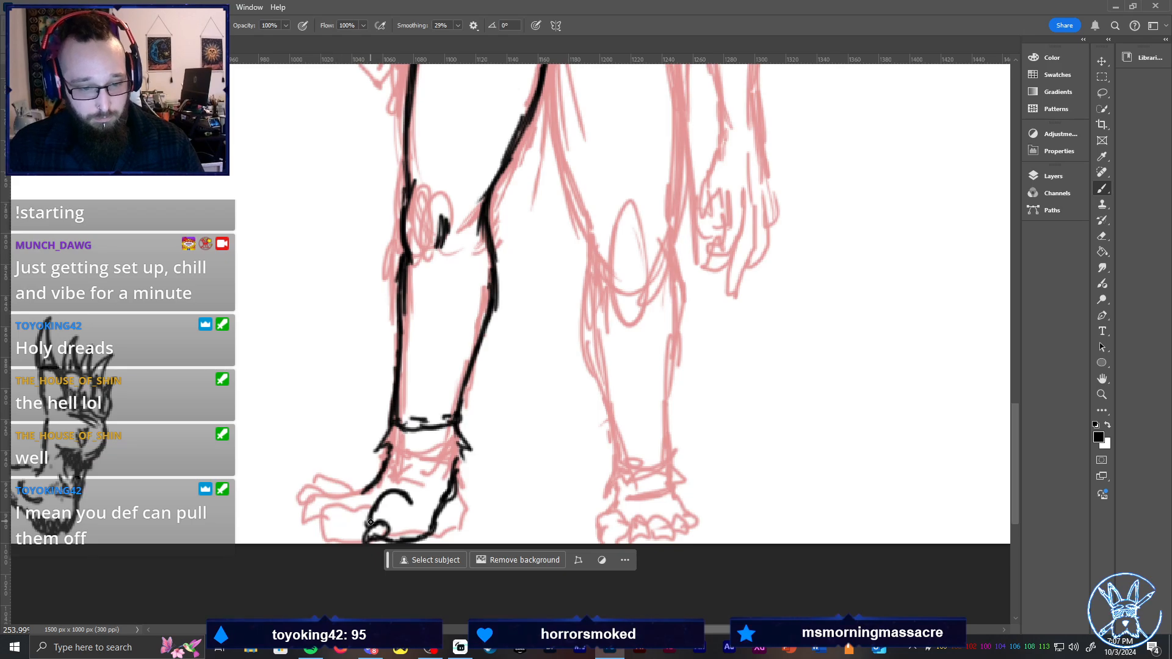
{"action": "mouse_move", "coordinate": [343, 520]}
{"action": "left_mouse_down"}
{"action": "mouse_move", "coordinate": [355, 517]}
{"action": "mouse_move", "coordinate": [345, 540]}
{"action": "mouse_move", "coordinate": [361, 518]}
{"action": "mouse_move", "coordinate": [355, 533]}
{"action": "mouse_move", "coordinate": [367, 538]}
{"action": "mouse_move", "coordinate": [342, 513]}
{"action": "mouse_move", "coordinate": [365, 483]}
{"action": "mouse_move", "coordinate": [388, 492]}
{"action": "mouse_move", "coordinate": [342, 506]}
{"action": "mouse_move", "coordinate": [354, 485]}
{"action": "mouse_move", "coordinate": [341, 522]}
{"action": "mouse_move", "coordinate": [367, 481]}
{"action": "mouse_move", "coordinate": [339, 507]}
{"action": "mouse_move", "coordinate": [342, 486]}
{"action": "mouse_move", "coordinate": [325, 521]}
{"action": "mouse_move", "coordinate": [343, 514]}
{"action": "mouse_move", "coordinate": [330, 508]}
{"action": "left_mouse_up"}
{"action": "key", "text": "ctrl+z"}
{"action": "mouse_move", "coordinate": [429, 438]}
{"action": "left_mouse_down"}
{"action": "mouse_move", "coordinate": [438, 468]}
{"action": "mouse_move", "coordinate": [449, 459]}
{"action": "mouse_move", "coordinate": [406, 482]}
{"action": "mouse_move", "coordinate": [421, 505]}
{"action": "left_mouse_up"}
{"action": "left_click_drag", "start_coordinate": [433, 479], "coordinate": [428, 497]}
{"action": "left_click_drag", "start_coordinate": [440, 482], "coordinate": [433, 493]}
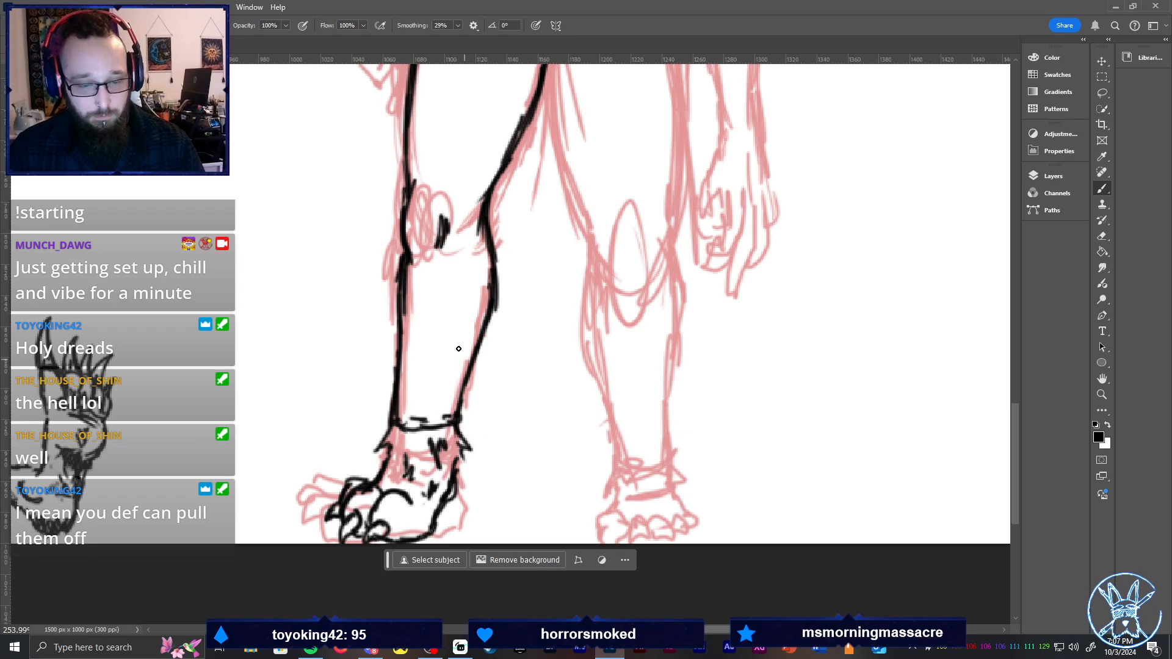
Touch up the fur at the left ankle and ink the crotch point where the inner thigh lines meet
{"action": "left_click_drag", "start_coordinate": [379, 449], "coordinate": [396, 425]}
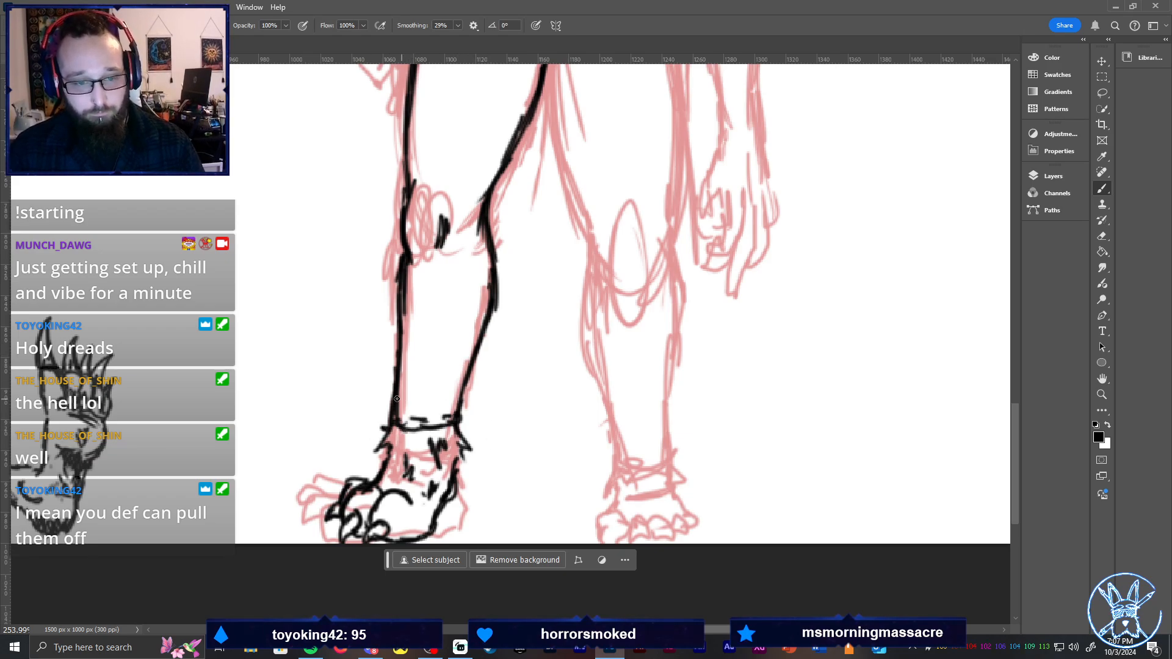
{"action": "key", "text": "ctrl+0"}
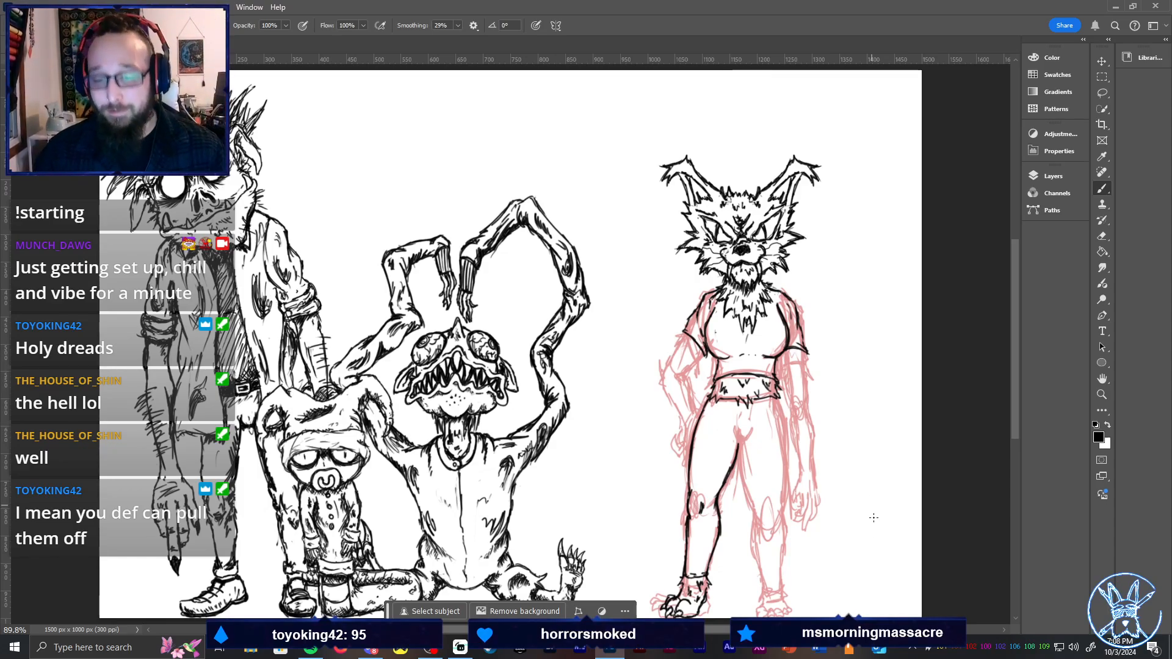
{"action": "key", "text": "z"}
{"action": "left_click_drag", "start_coordinate": [718, 544], "coordinate": [822, 461]}
{"action": "key", "text": "h"}
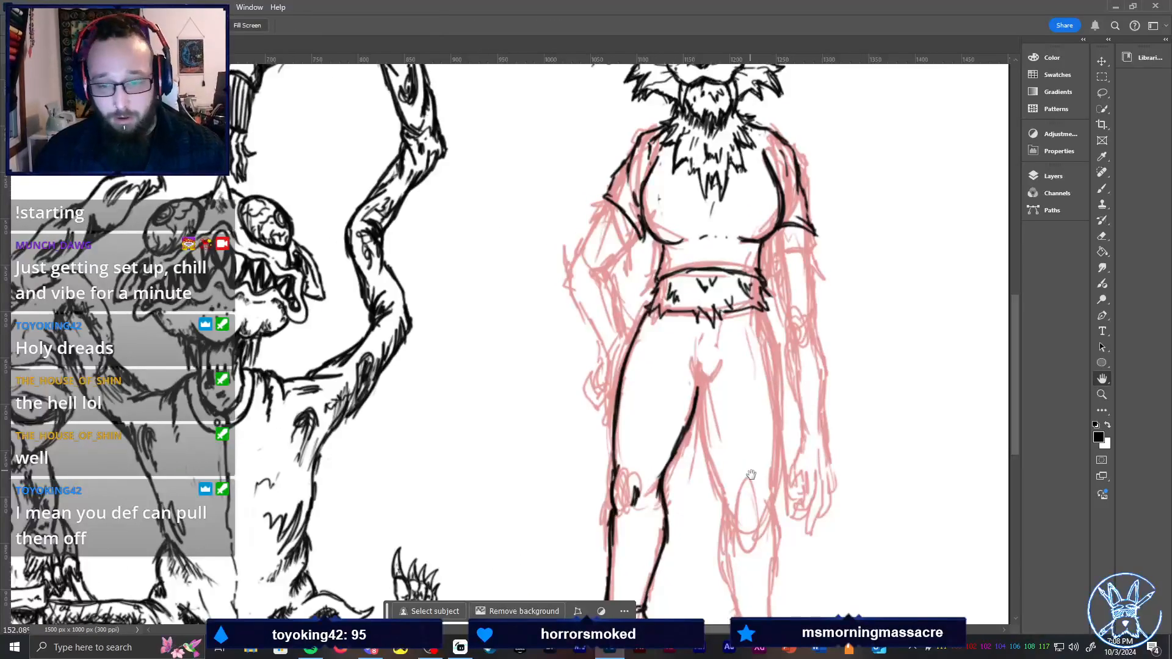
{"action": "mouse_move", "coordinate": [698, 416]}
{"action": "left_mouse_down"}
{"action": "mouse_move", "coordinate": [621, 333]}
{"action": "mouse_move", "coordinate": [595, 324]}
{"action": "mouse_move", "coordinate": [603, 309]}
{"action": "left_mouse_up"}
{"action": "key", "text": "b"}
{"action": "mouse_move", "coordinate": [596, 314]}
{"action": "left_mouse_down"}
{"action": "mouse_move", "coordinate": [591, 325]}
{"action": "mouse_move", "coordinate": [610, 336]}
{"action": "left_mouse_up"}
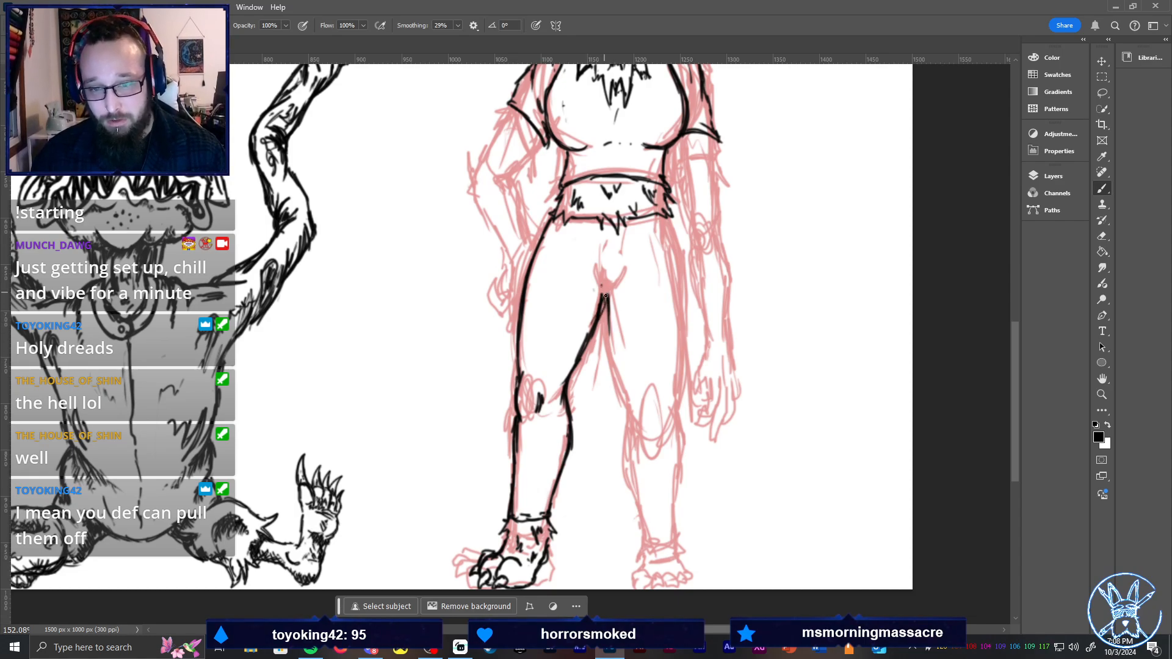
{"action": "mouse_move", "coordinate": [602, 285]}
{"action": "left_mouse_down"}
{"action": "mouse_move", "coordinate": [611, 303]}
{"action": "mouse_move", "coordinate": [604, 292]}
{"action": "left_mouse_up"}
{"action": "key", "text": "e"}
{"action": "key", "text": "b"}
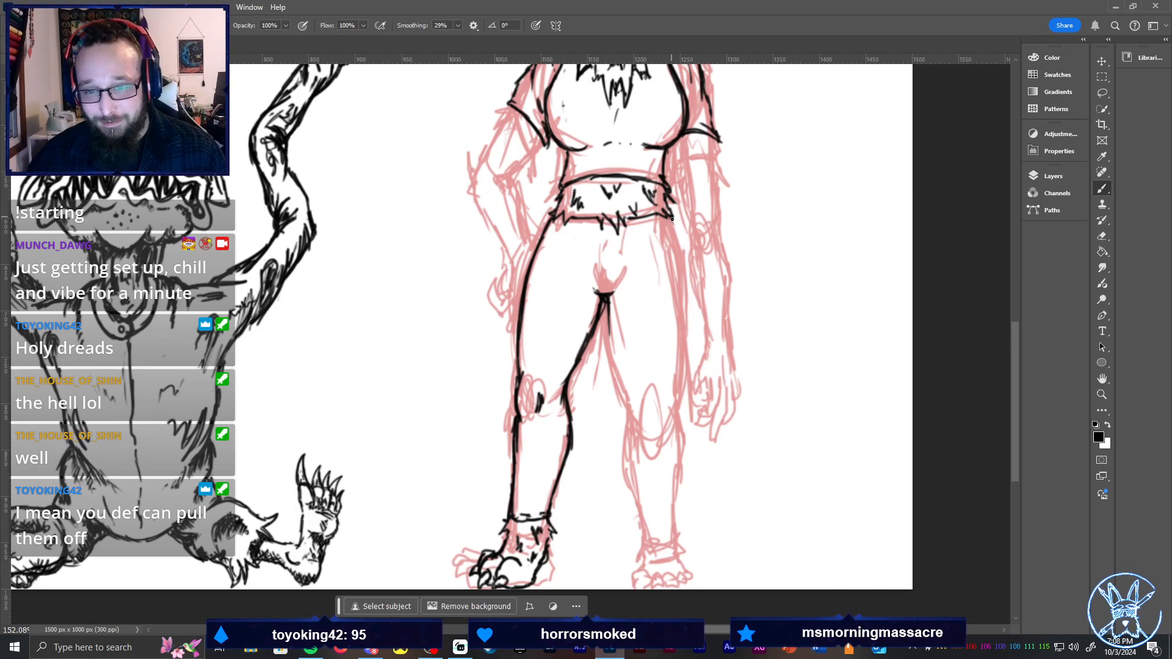
Ink the outer and inner contours of the right thigh down to the knee, adding short knee strokes
{"action": "left_click_drag", "start_coordinate": [672, 219], "coordinate": [687, 333]}
{"action": "mouse_move", "coordinate": [677, 265]}
{"action": "left_mouse_down"}
{"action": "mouse_move", "coordinate": [678, 385]}
{"action": "mouse_move", "coordinate": [667, 410]}
{"action": "mouse_move", "coordinate": [639, 389]}
{"action": "mouse_move", "coordinate": [649, 409]}
{"action": "left_mouse_up"}
{"action": "left_click_drag", "start_coordinate": [608, 299], "coordinate": [628, 378]}
{"action": "left_click_drag", "start_coordinate": [617, 331], "coordinate": [639, 394]}
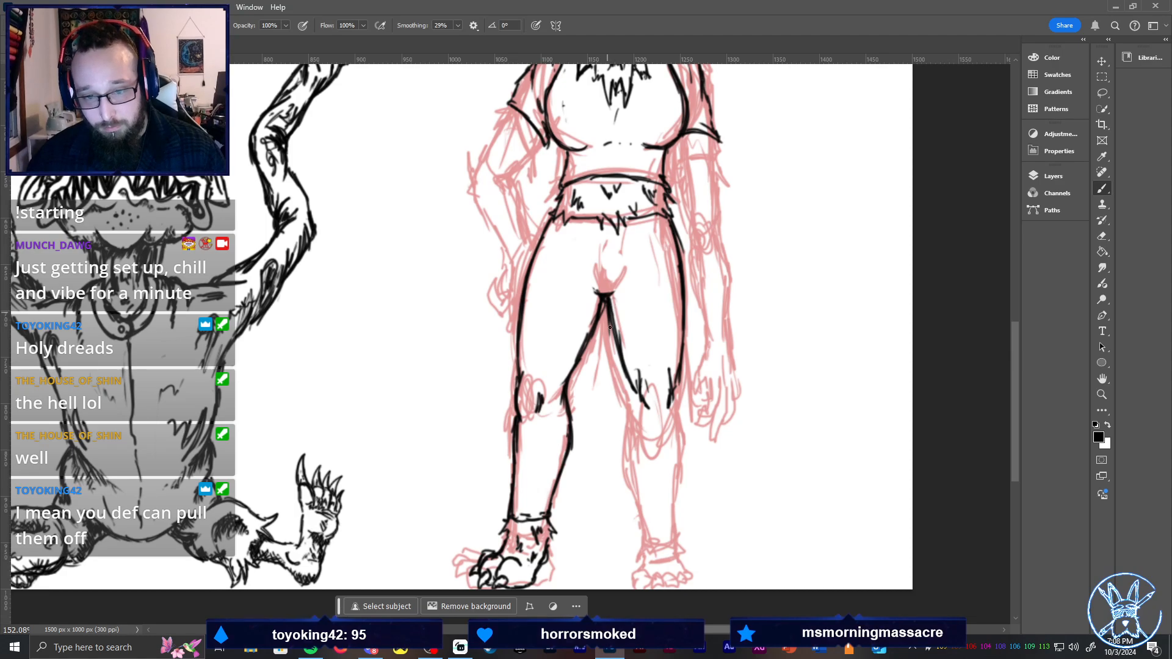
Thicken the right leg's inner thigh line from the crotch to the knee and clean its edge with the Eraser
{"action": "left_click_drag", "start_coordinate": [610, 317], "coordinate": [635, 400]}
{"action": "mouse_move", "coordinate": [615, 343]}
{"action": "left_mouse_down"}
{"action": "mouse_move", "coordinate": [638, 403]}
{"action": "mouse_move", "coordinate": [622, 370]}
{"action": "left_mouse_up"}
{"action": "key", "text": "e"}
{"action": "left_click_drag", "start_coordinate": [615, 316], "coordinate": [637, 400]}
{"action": "key", "text": "b"}
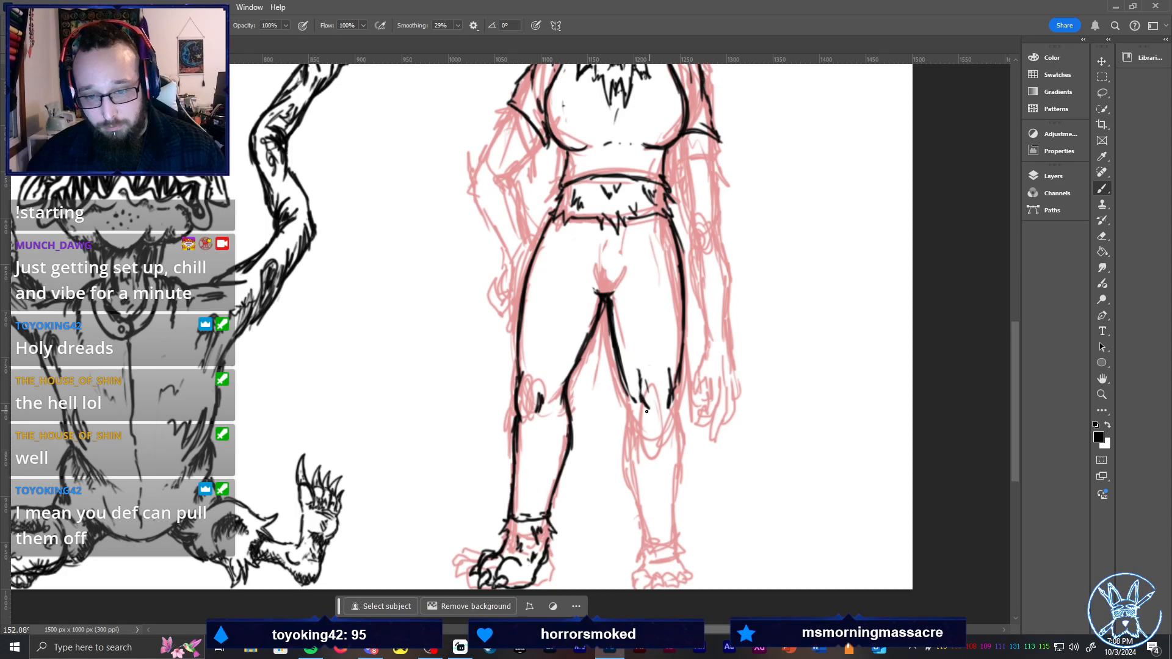
Ink both contours of the right lower leg from the knee to the ankle and reinforce the calf lines
{"action": "left_click_drag", "start_coordinate": [682, 381], "coordinate": [687, 421]}
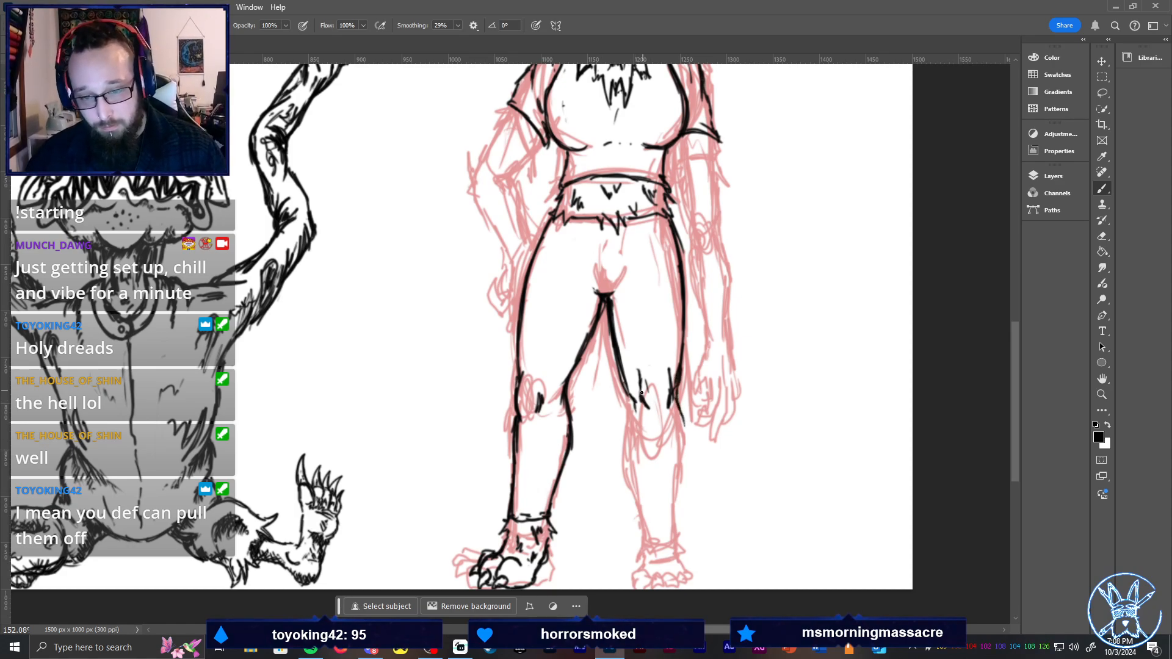
{"action": "left_click_drag", "start_coordinate": [619, 367], "coordinate": [649, 530]}
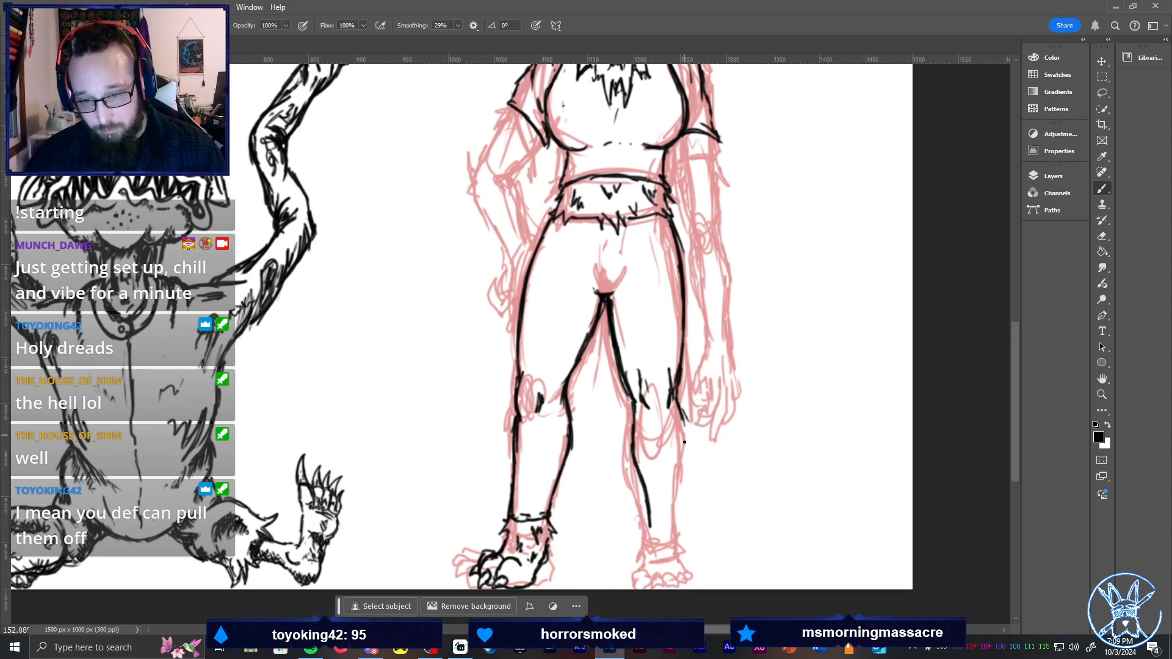
{"action": "mouse_move", "coordinate": [684, 442]}
{"action": "left_mouse_down"}
{"action": "mouse_move", "coordinate": [681, 432]}
{"action": "mouse_move", "coordinate": [682, 521]}
{"action": "left_mouse_up"}
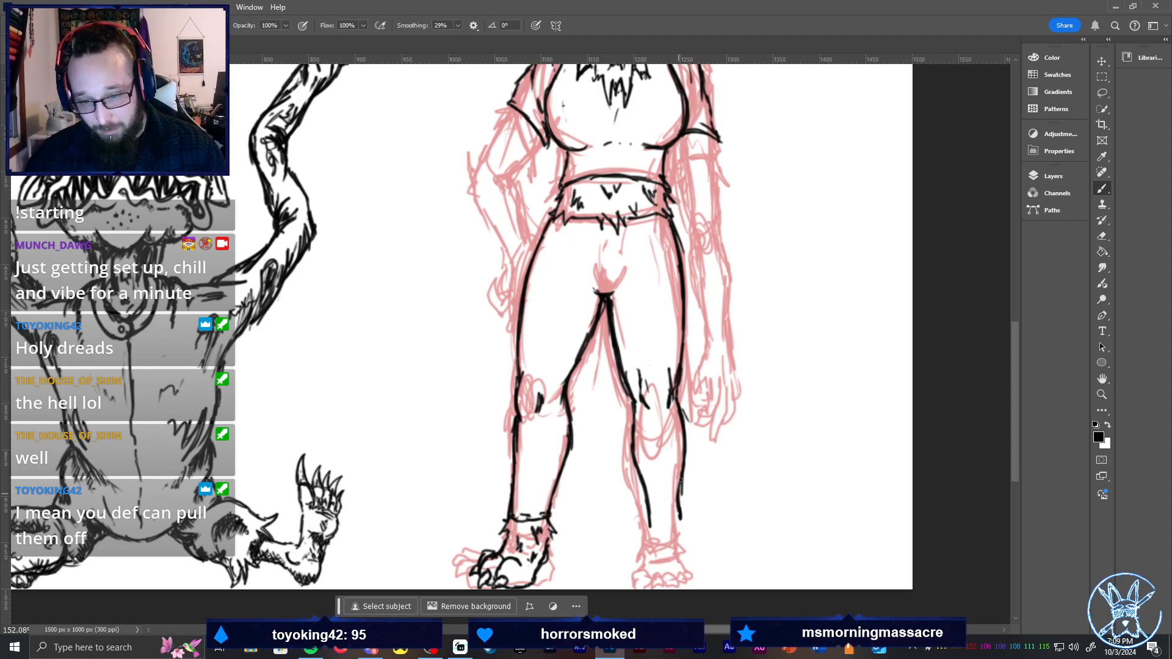
{"action": "left_click_drag", "start_coordinate": [680, 480], "coordinate": [680, 468]}
{"action": "left_click_drag", "start_coordinate": [633, 413], "coordinate": [635, 457]}
{"action": "key", "text": "e"}
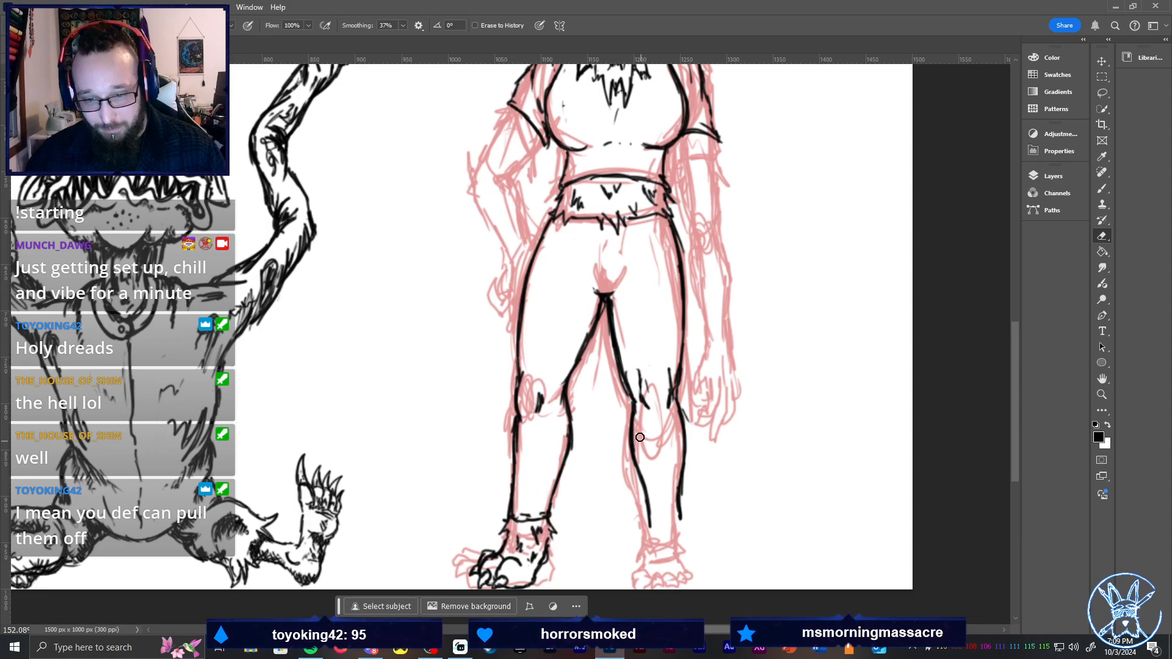
{"action": "key", "text": "b"}
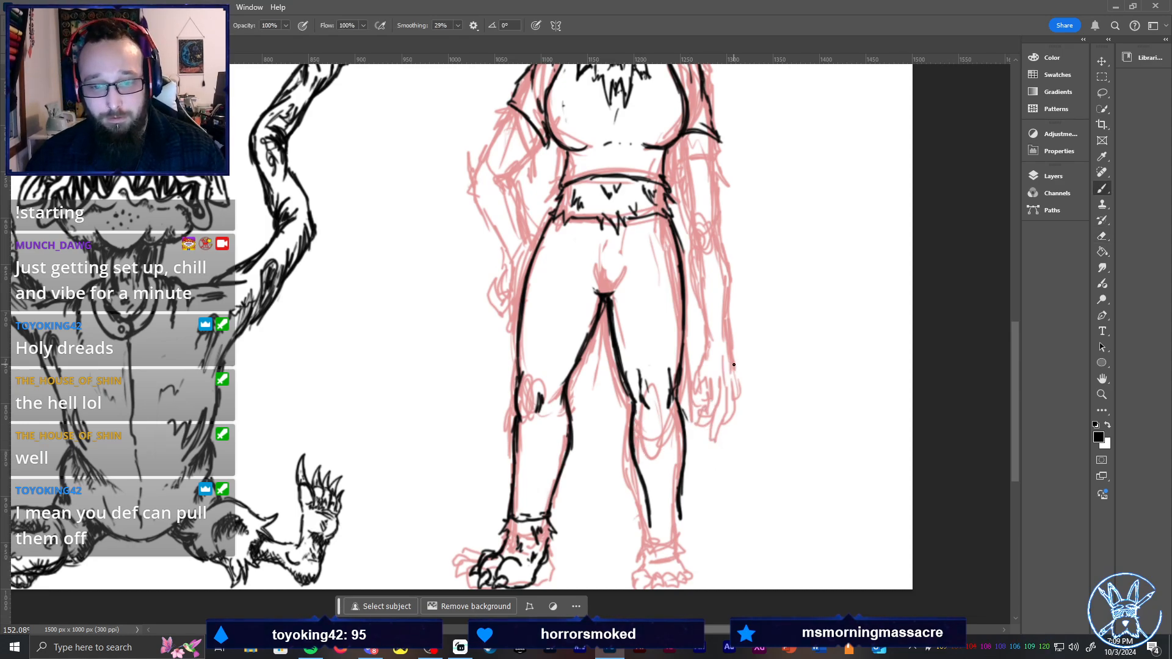
Select Layer 4 and Layer 6 together and move the wolf character's ink and red sketch upward on the canvas
{"action": "key", "text": "ctrl+0"}
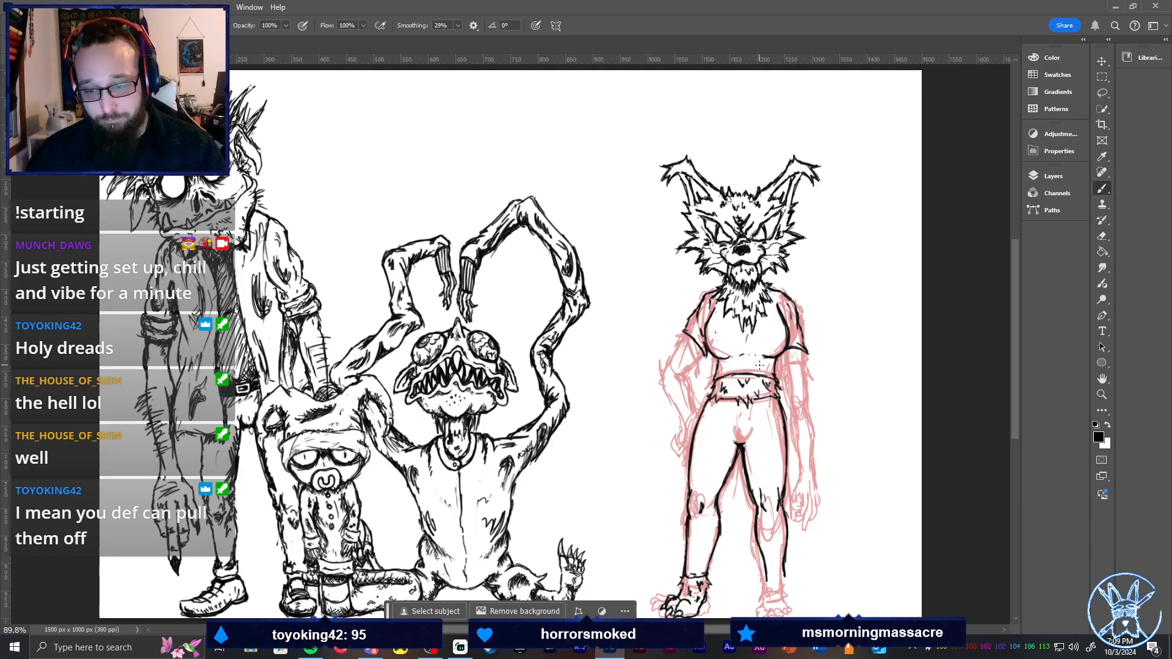
{"action": "key", "text": "v"}
{"action": "left_click", "coordinate": [750, 525]}
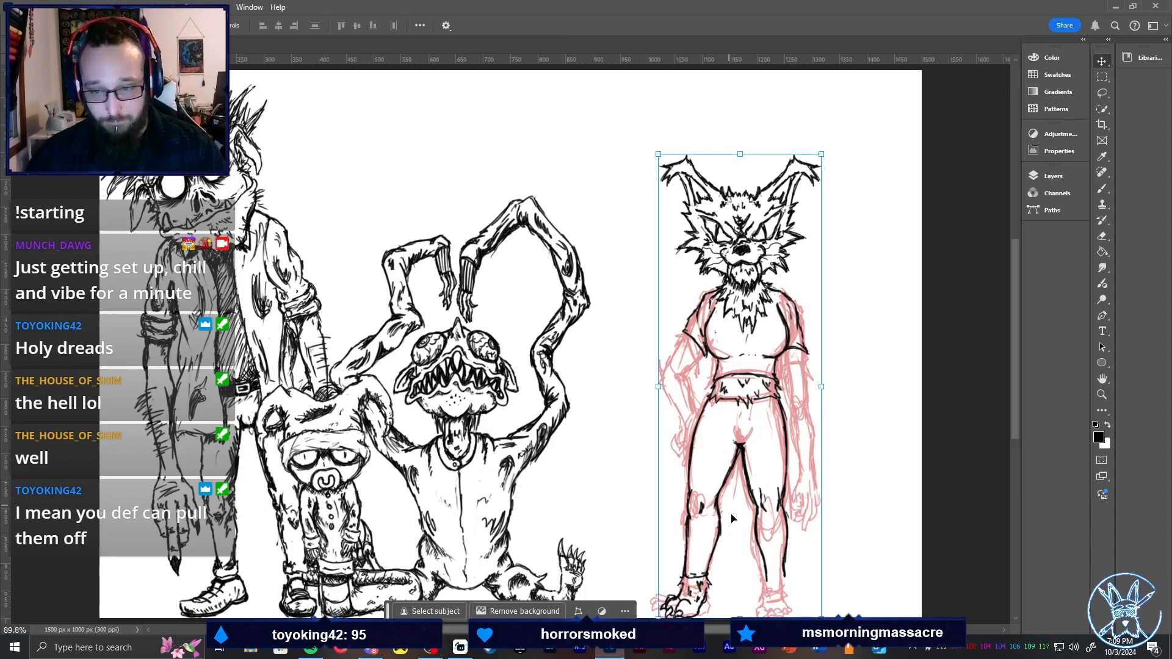
{"action": "left_click", "coordinate": [1045, 177]}
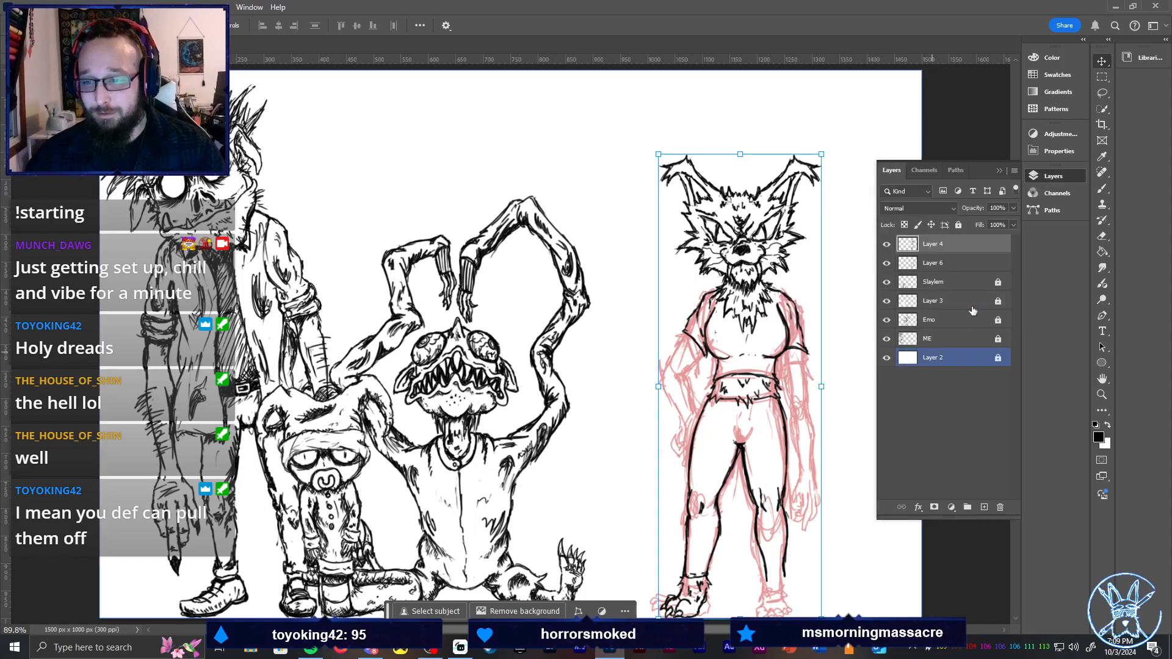
{"action": "left_click", "coordinate": [971, 282]}
{"action": "left_click", "coordinate": [970, 262]}
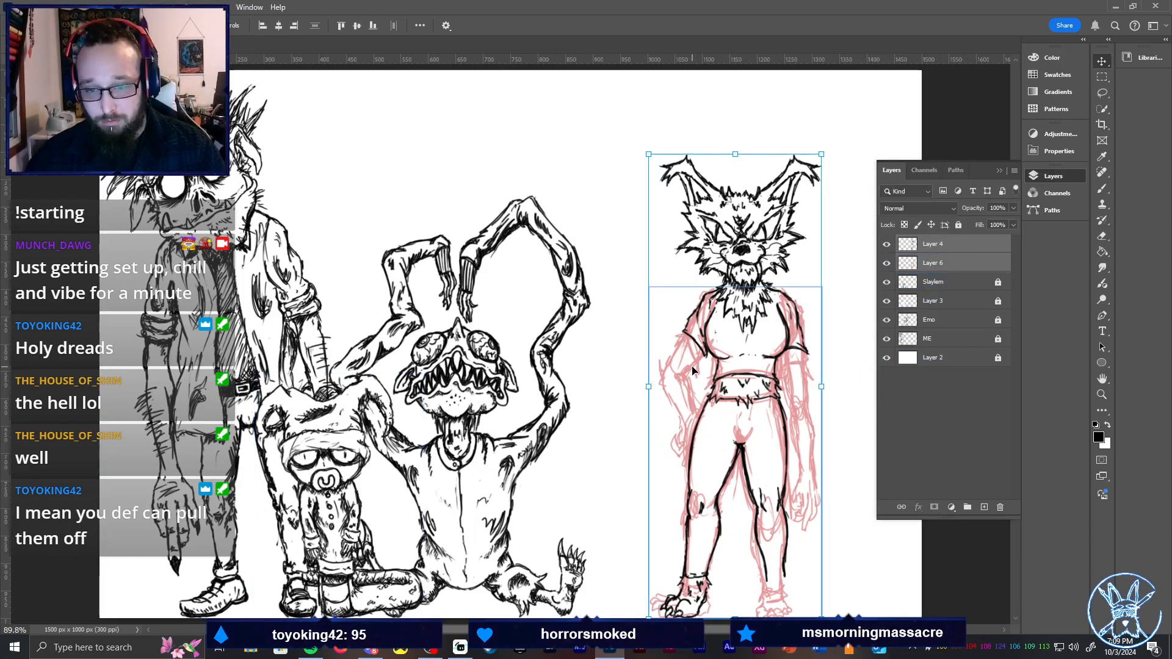
{"action": "left_click_drag", "start_coordinate": [692, 369], "coordinate": [696, 328]}
Lock the red sketch on Layer 6 and make Layer 4 the active layer
{"action": "left_click", "coordinate": [952, 282]}
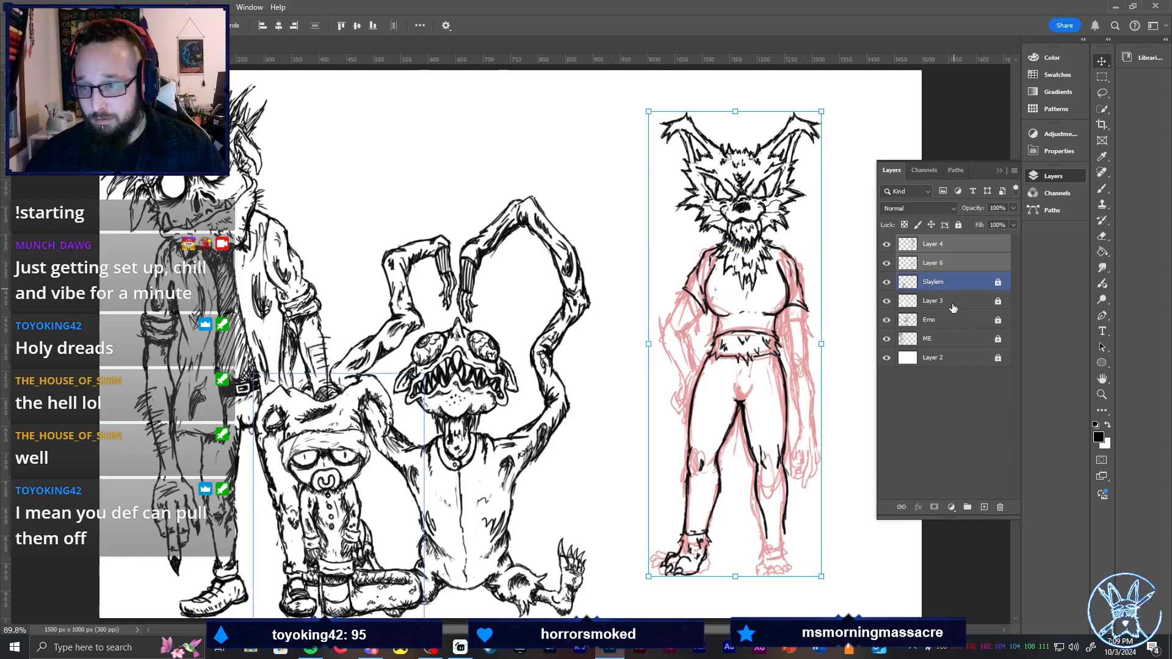
{"action": "left_click", "coordinate": [958, 224]}
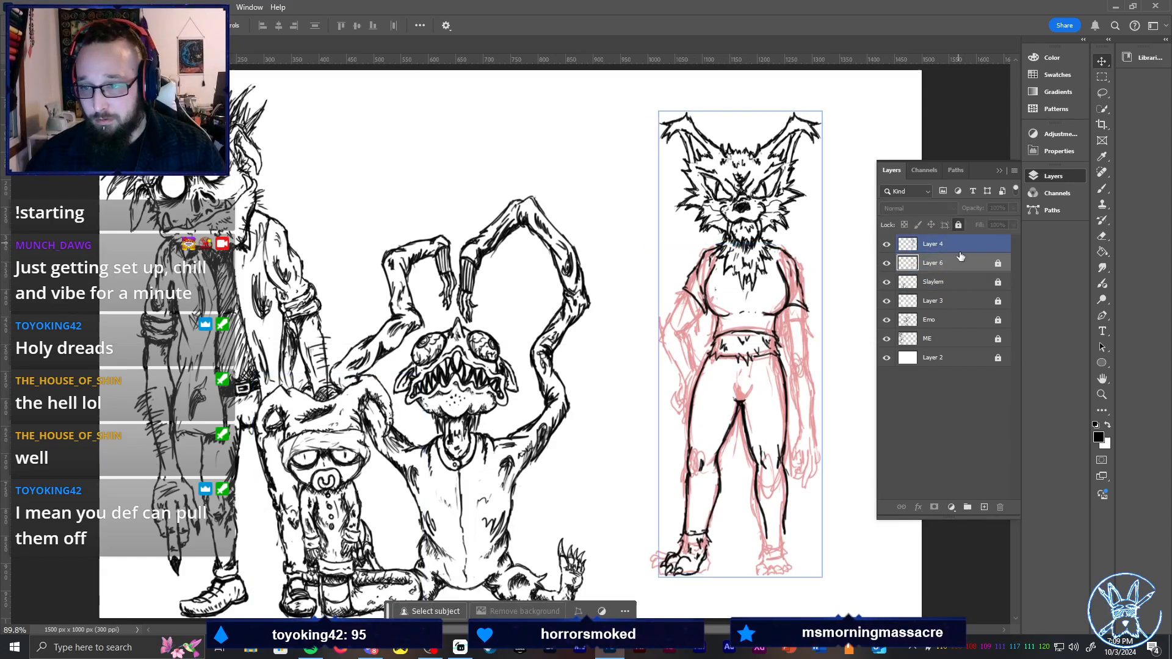
{"action": "left_click", "coordinate": [870, 408]}
Ink the trouser cuff around the right ankle, joining the two lower leg contours
{"action": "scroll", "coordinate": [794, 549], "scroll_direction": "up", "scroll_amount": 5}
{"action": "key", "text": "space"}
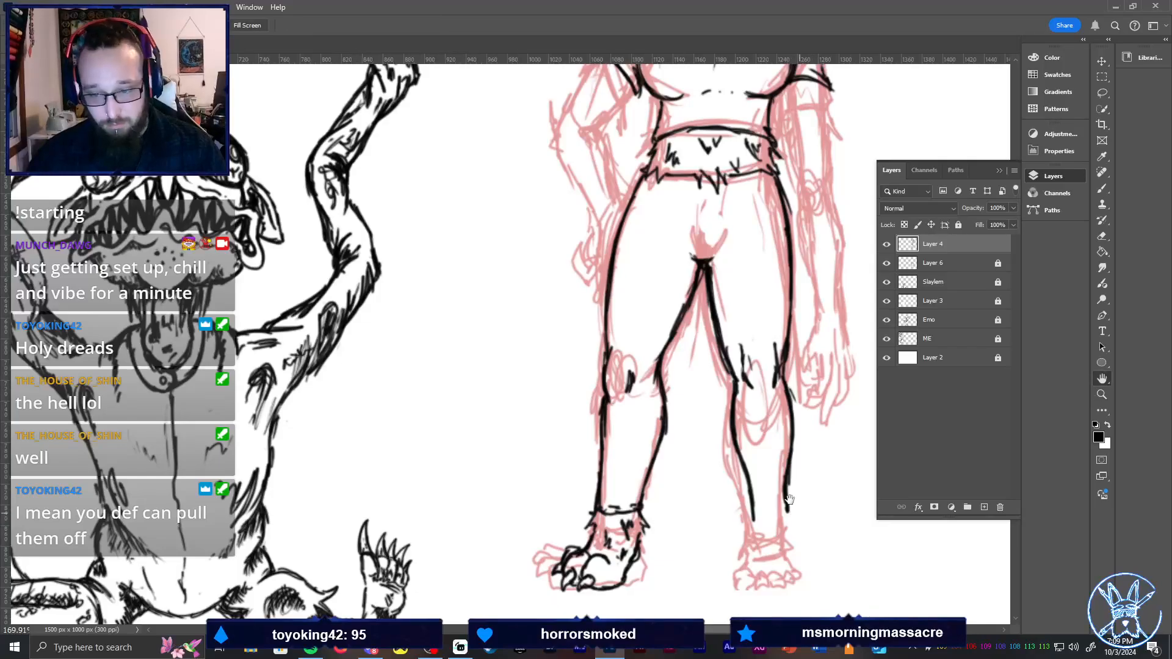
{"action": "left_click_drag", "start_coordinate": [789, 499], "coordinate": [700, 379]}
{"action": "key", "text": "z"}
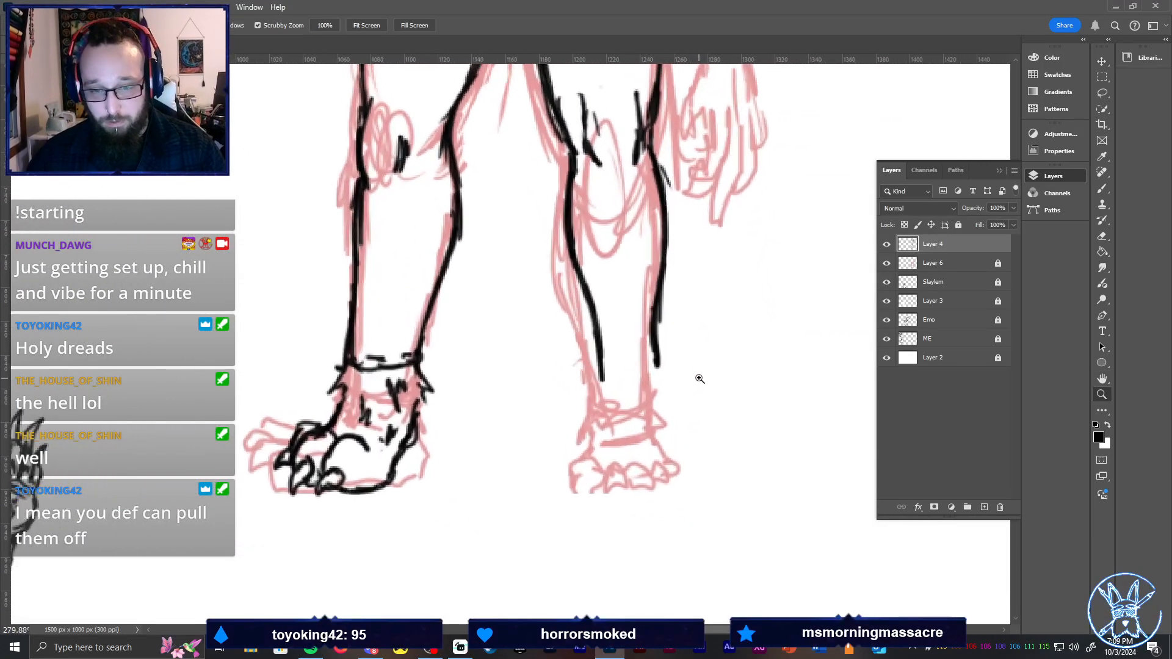
{"action": "key", "text": "b"}
{"action": "mouse_move", "coordinate": [596, 383]}
{"action": "left_mouse_down"}
{"action": "mouse_move", "coordinate": [629, 396]}
{"action": "mouse_move", "coordinate": [665, 380]}
{"action": "mouse_move", "coordinate": [647, 389]}
{"action": "mouse_move", "coordinate": [664, 383]}
{"action": "mouse_move", "coordinate": [651, 359]}
{"action": "mouse_move", "coordinate": [605, 387]}
{"action": "left_mouse_up"}
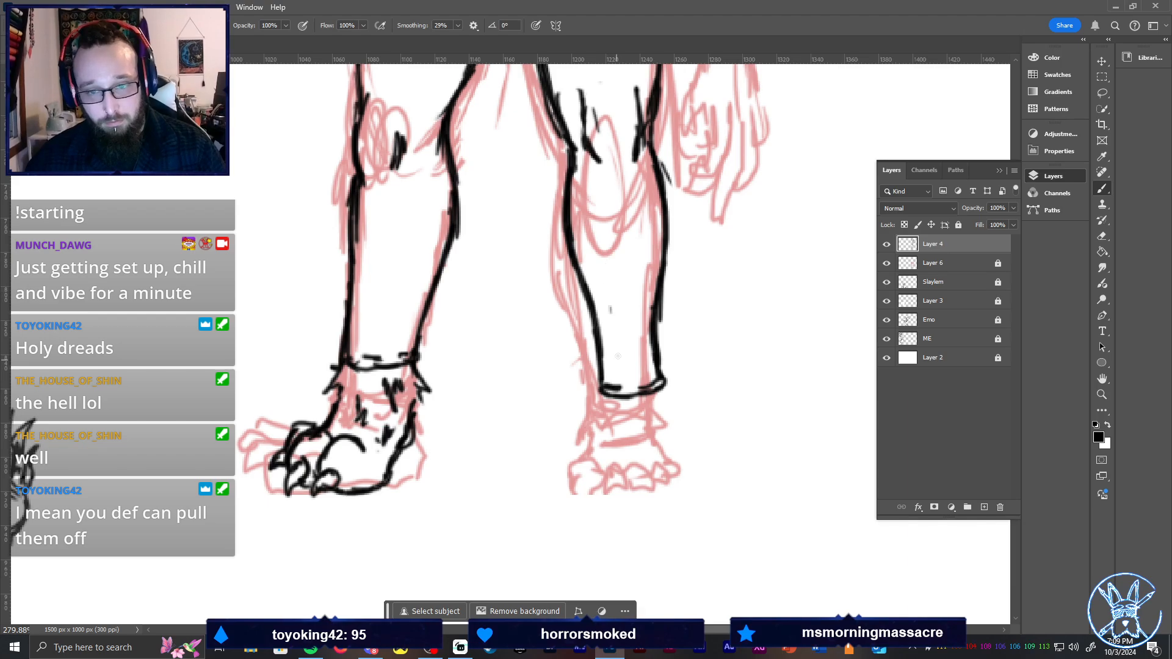
Ink jagged fur below the right trouser cuff and along both sides of the ankle
{"action": "mouse_move", "coordinate": [603, 394]}
{"action": "left_mouse_down"}
{"action": "mouse_move", "coordinate": [595, 415]}
{"action": "mouse_move", "coordinate": [607, 425]}
{"action": "left_mouse_up"}
{"action": "mouse_move", "coordinate": [667, 396]}
{"action": "left_mouse_down"}
{"action": "mouse_move", "coordinate": [680, 410]}
{"action": "mouse_move", "coordinate": [669, 420]}
{"action": "mouse_move", "coordinate": [632, 419]}
{"action": "left_mouse_up"}
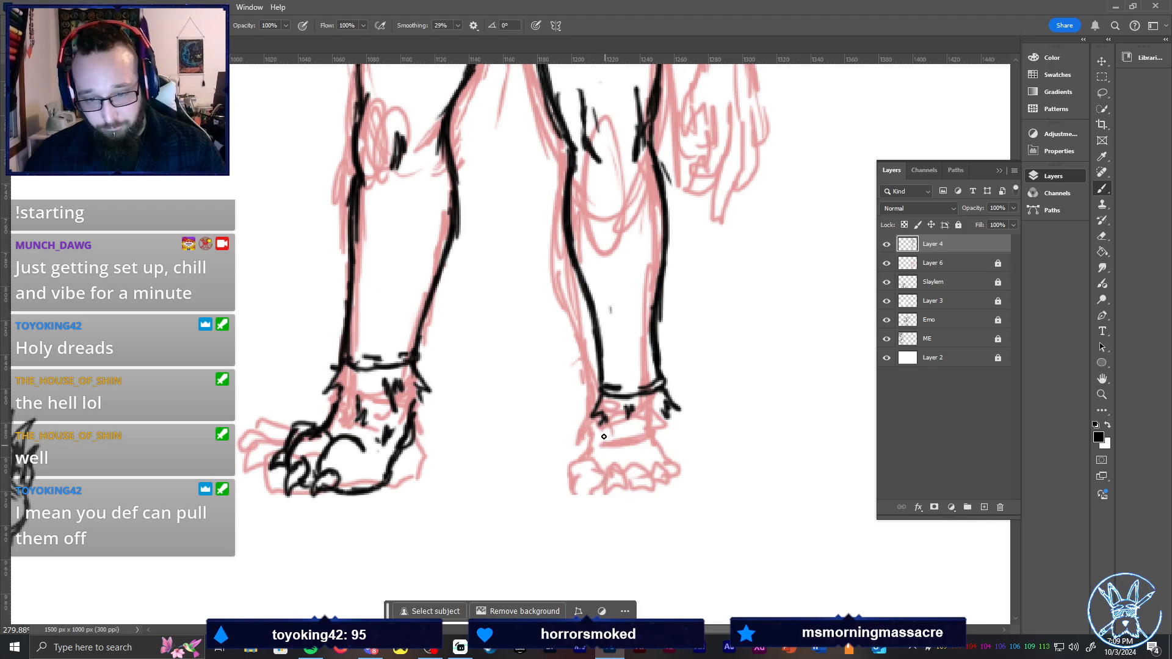
{"action": "left_click_drag", "start_coordinate": [606, 428], "coordinate": [611, 444]}
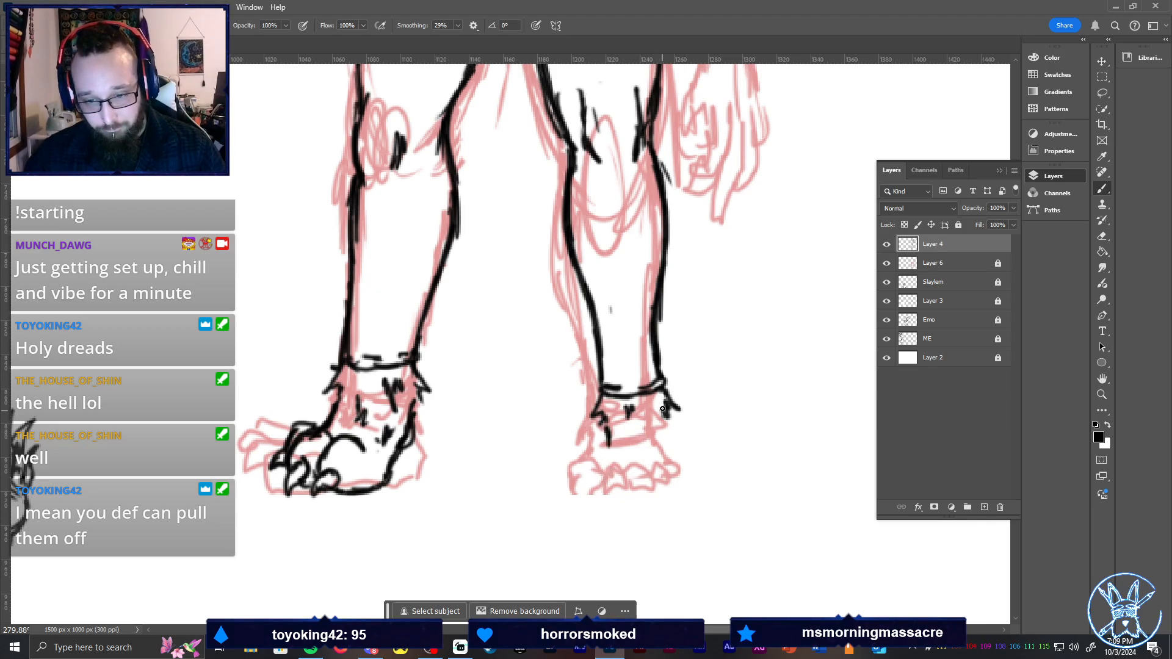
{"action": "left_click_drag", "start_coordinate": [663, 408], "coordinate": [672, 440]}
Ink three rounded, clawed toes on the right paw, cleaning up strokes with the Eraser
{"action": "mouse_move", "coordinate": [602, 481]}
{"action": "left_mouse_down"}
{"action": "mouse_move", "coordinate": [605, 453]}
{"action": "mouse_move", "coordinate": [618, 448]}
{"action": "mouse_move", "coordinate": [629, 477]}
{"action": "mouse_move", "coordinate": [612, 486]}
{"action": "mouse_move", "coordinate": [617, 495]}
{"action": "mouse_move", "coordinate": [620, 467]}
{"action": "mouse_move", "coordinate": [611, 486]}
{"action": "mouse_move", "coordinate": [598, 473]}
{"action": "mouse_move", "coordinate": [605, 453]}
{"action": "mouse_move", "coordinate": [625, 448]}
{"action": "mouse_move", "coordinate": [627, 483]}
{"action": "mouse_move", "coordinate": [644, 439]}
{"action": "mouse_move", "coordinate": [666, 462]}
{"action": "mouse_move", "coordinate": [653, 487]}
{"action": "mouse_move", "coordinate": [654, 462]}
{"action": "mouse_move", "coordinate": [639, 472]}
{"action": "mouse_move", "coordinate": [635, 450]}
{"action": "mouse_move", "coordinate": [634, 475]}
{"action": "mouse_move", "coordinate": [652, 482]}
{"action": "mouse_move", "coordinate": [683, 432]}
{"action": "mouse_move", "coordinate": [700, 468]}
{"action": "mouse_move", "coordinate": [689, 455]}
{"action": "mouse_move", "coordinate": [693, 479]}
{"action": "mouse_move", "coordinate": [672, 462]}
{"action": "mouse_move", "coordinate": [666, 477]}
{"action": "mouse_move", "coordinate": [667, 437]}
{"action": "mouse_move", "coordinate": [643, 429]}
{"action": "mouse_move", "coordinate": [604, 434]}
{"action": "left_mouse_up"}
{"action": "key", "text": "e"}
{"action": "key", "text": "b"}
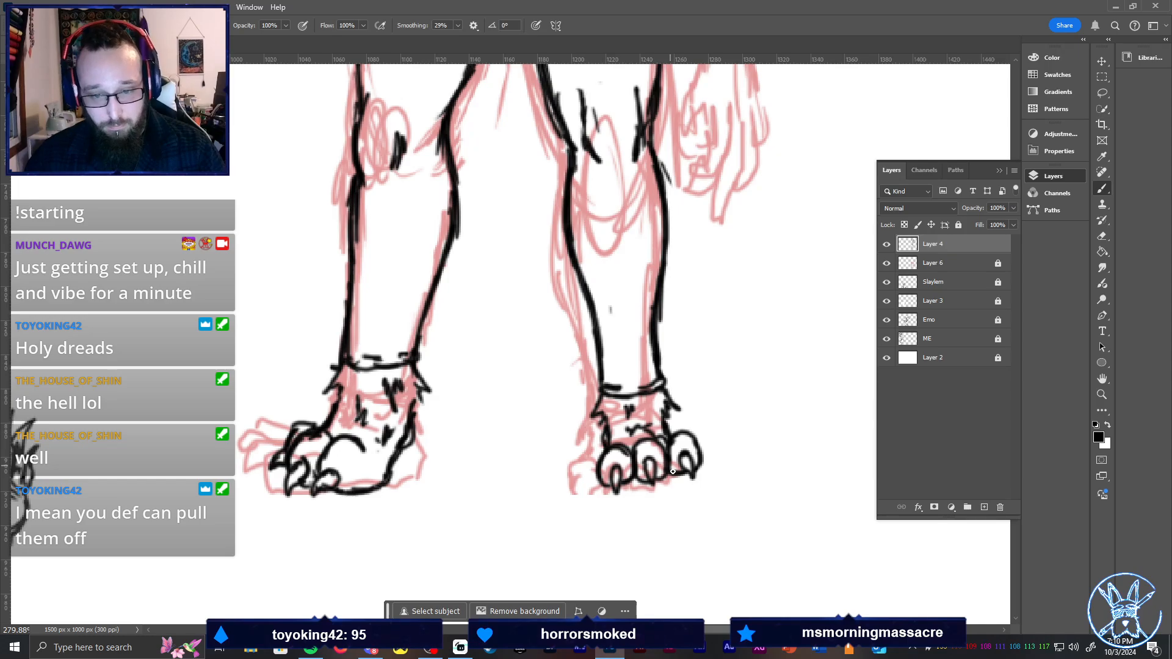
Lasso the right paw's three toes, scale them up to about 112%, and deselect
{"action": "key", "text": "ctrl+0"}
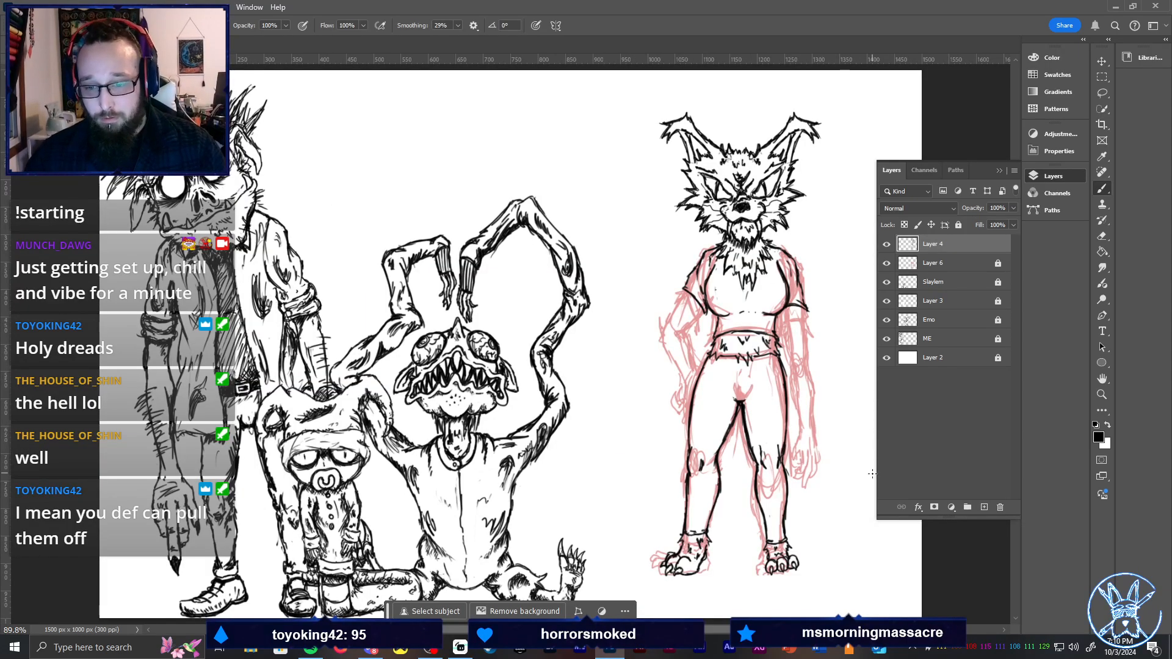
{"action": "key", "text": "z"}
{"action": "left_click_drag", "start_coordinate": [827, 569], "coordinate": [812, 402]}
{"action": "mouse_move", "coordinate": [790, 69]}
{"action": "left_mouse_down"}
{"action": "mouse_move", "coordinate": [811, 567]}
{"action": "mouse_move", "coordinate": [806, 60]}
{"action": "left_mouse_up"}
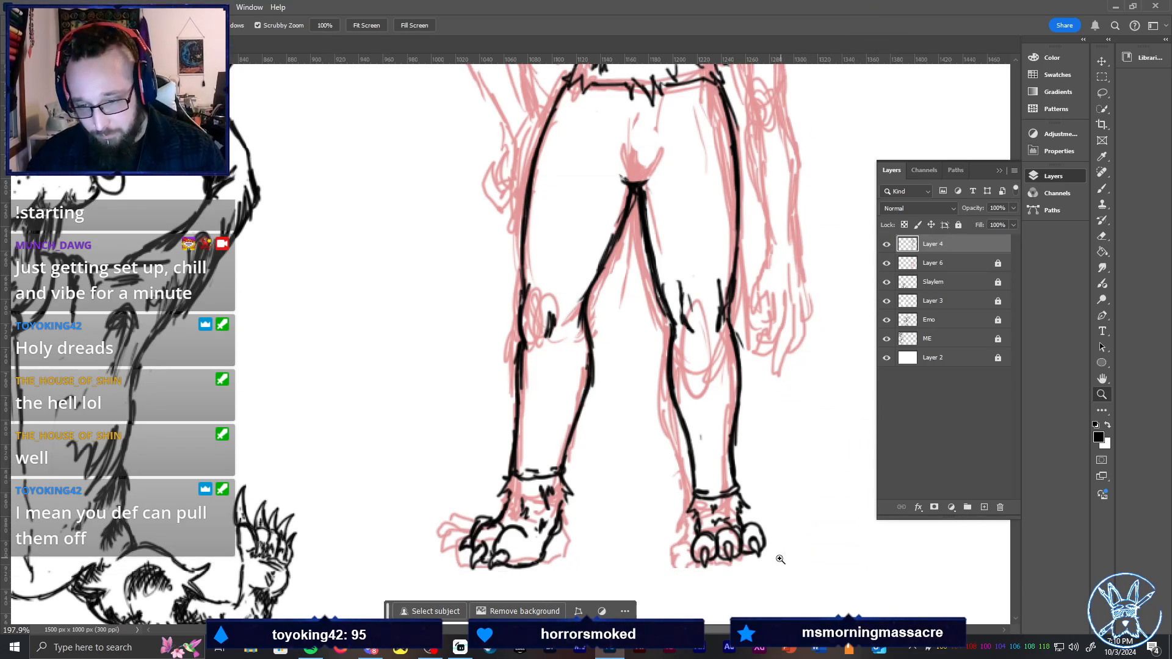
{"action": "key", "text": "l"}
{"action": "mouse_move", "coordinate": [688, 585]}
{"action": "left_mouse_down"}
{"action": "mouse_move", "coordinate": [777, 553]}
{"action": "mouse_move", "coordinate": [761, 512]}
{"action": "mouse_move", "coordinate": [693, 533]}
{"action": "mouse_move", "coordinate": [678, 550]}
{"action": "mouse_move", "coordinate": [681, 575]}
{"action": "mouse_move", "coordinate": [730, 561]}
{"action": "left_mouse_up"}
{"action": "key", "text": "v"}
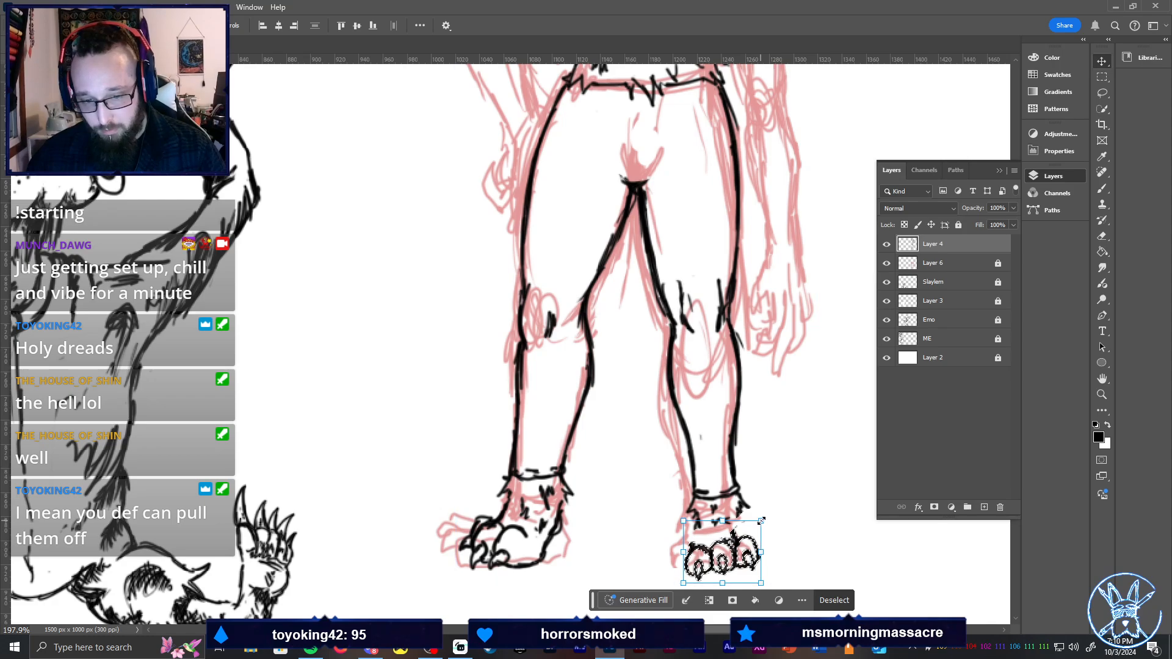
{"action": "left_click_drag", "start_coordinate": [761, 524], "coordinate": [766, 514]}
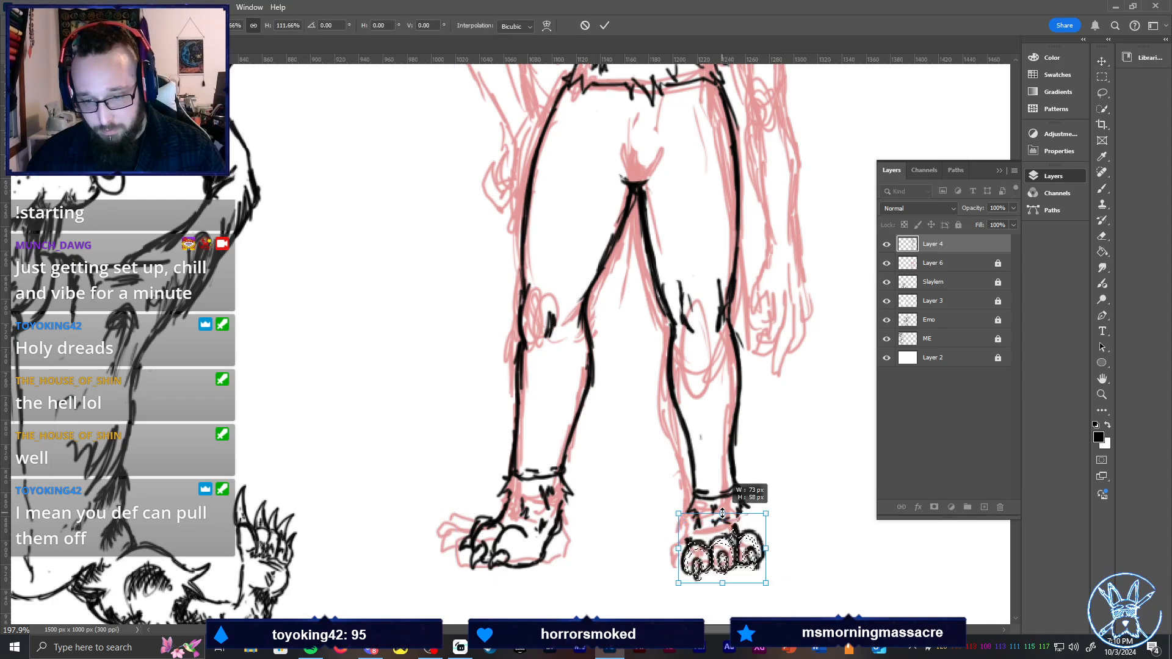
{"action": "left_click", "coordinate": [791, 607]}
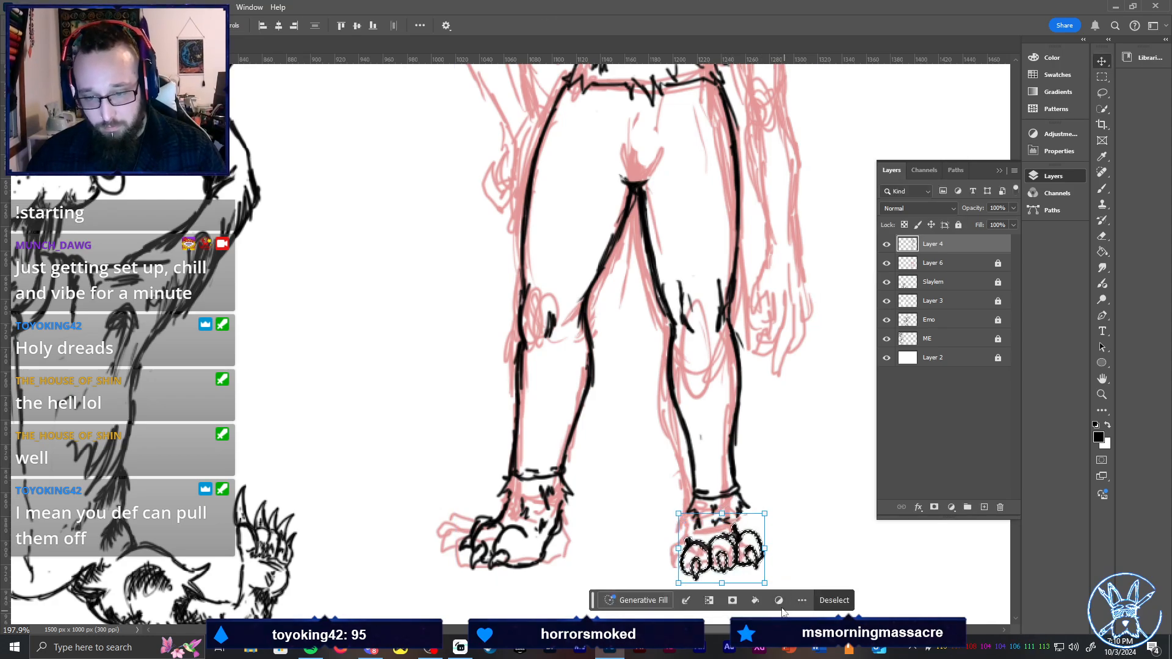
{"action": "key", "text": "ctrl+d"}
Ink the sides of the right foot between ankle and toes, and add fur strokes below both trouser cuffs
{"action": "key", "text": "e"}
{"action": "scroll", "coordinate": [765, 574], "scroll_direction": "up", "scroll_amount": 5}
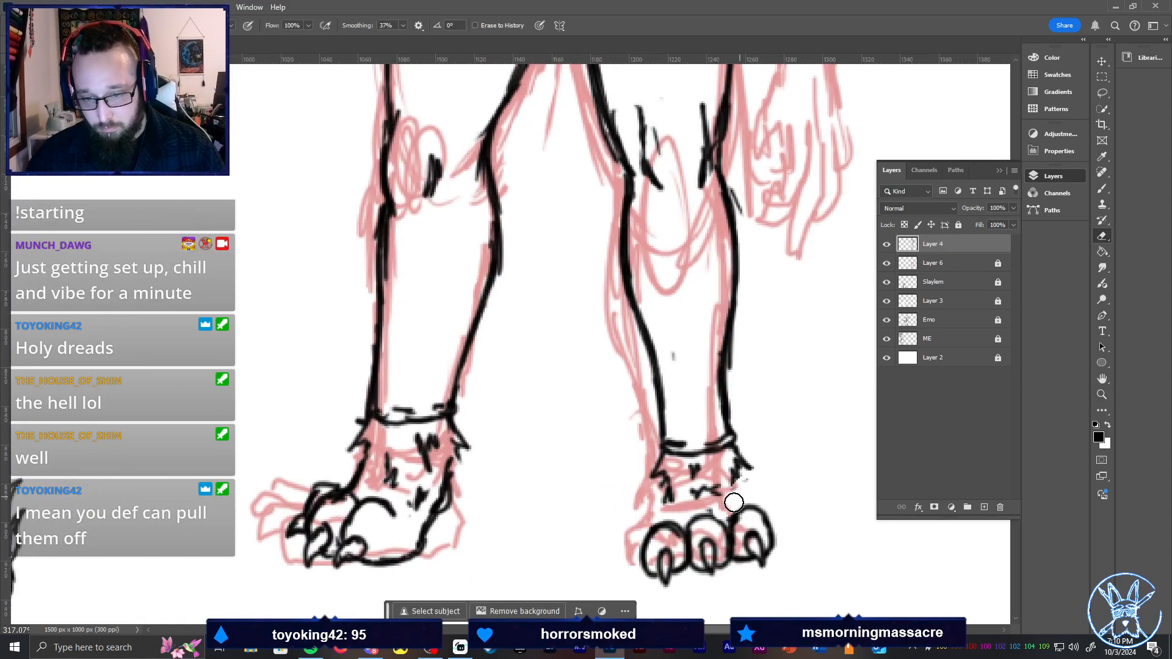
{"action": "key", "text": "b"}
{"action": "left_click_drag", "start_coordinate": [738, 479], "coordinate": [742, 515]}
{"action": "mouse_move", "coordinate": [672, 491]}
{"action": "left_mouse_down"}
{"action": "mouse_move", "coordinate": [667, 527]}
{"action": "mouse_move", "coordinate": [682, 516]}
{"action": "mouse_move", "coordinate": [686, 484]}
{"action": "mouse_move", "coordinate": [692, 525]}
{"action": "left_mouse_up"}
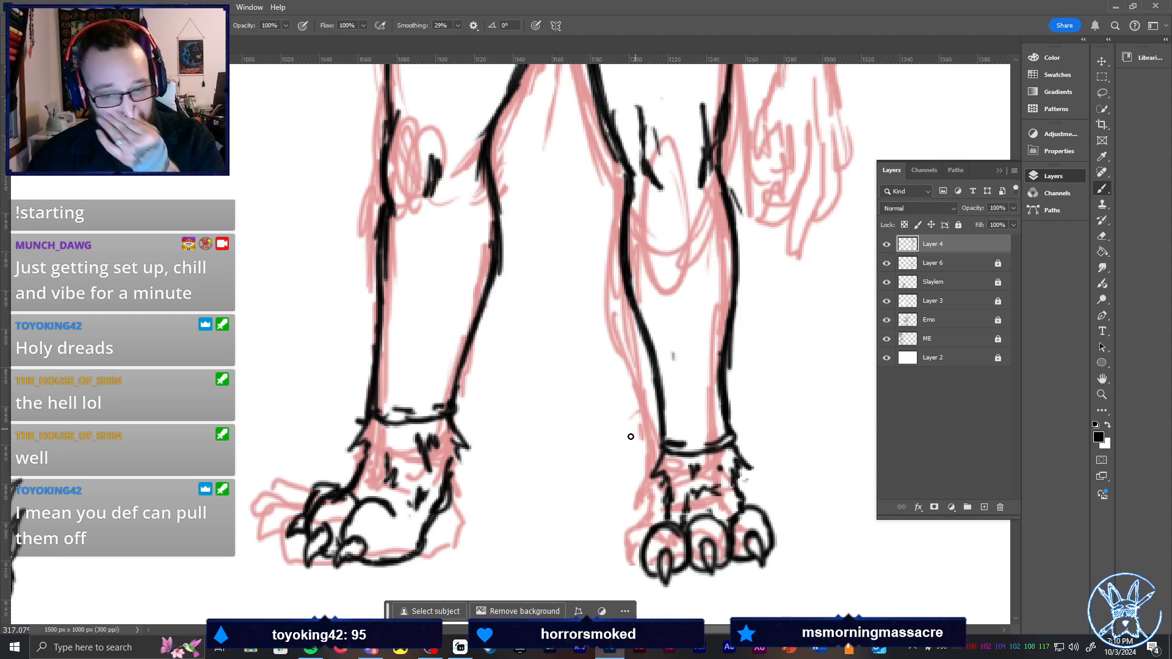
{"action": "mouse_move", "coordinate": [662, 458]}
{"action": "left_mouse_down"}
{"action": "mouse_move", "coordinate": [652, 451]}
{"action": "mouse_move", "coordinate": [670, 445]}
{"action": "left_mouse_up"}
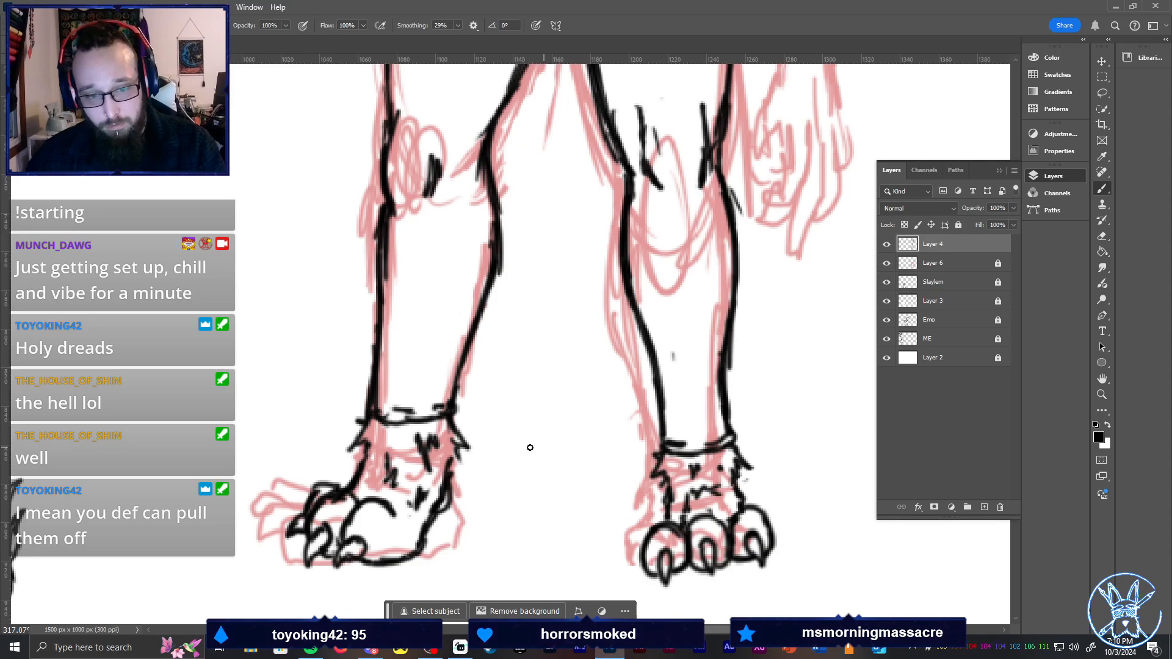
{"action": "left_click_drag", "start_coordinate": [454, 409], "coordinate": [459, 444]}
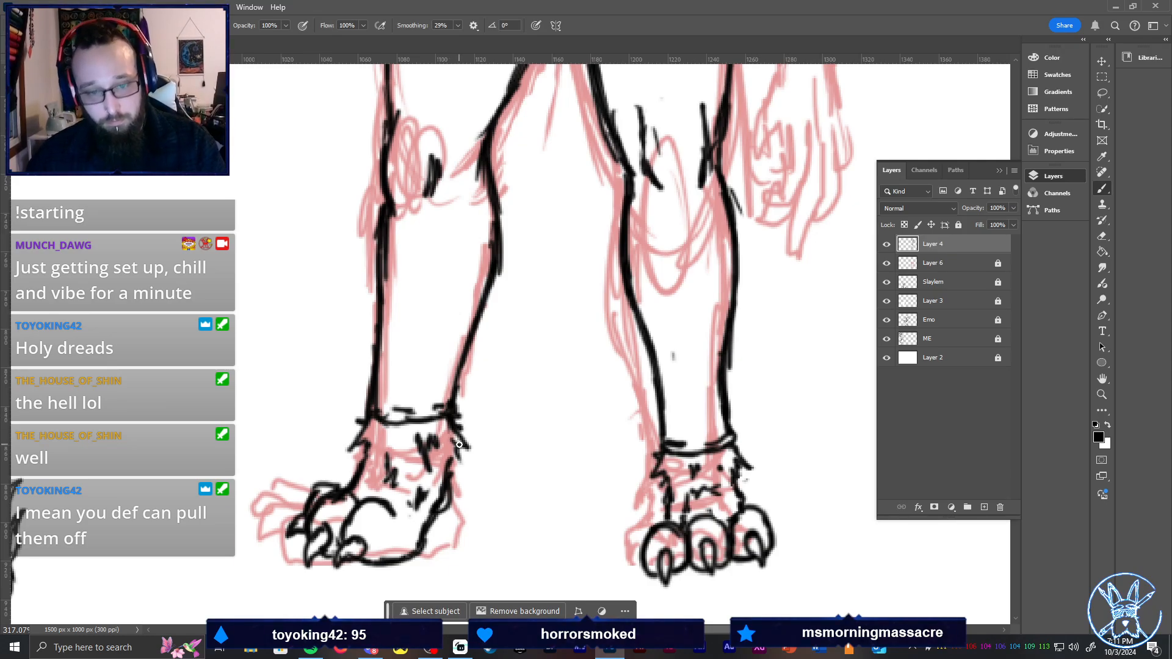
Hide Layer 3, the white fill behind the small hooded character
{"action": "key", "text": "ctrl+0"}
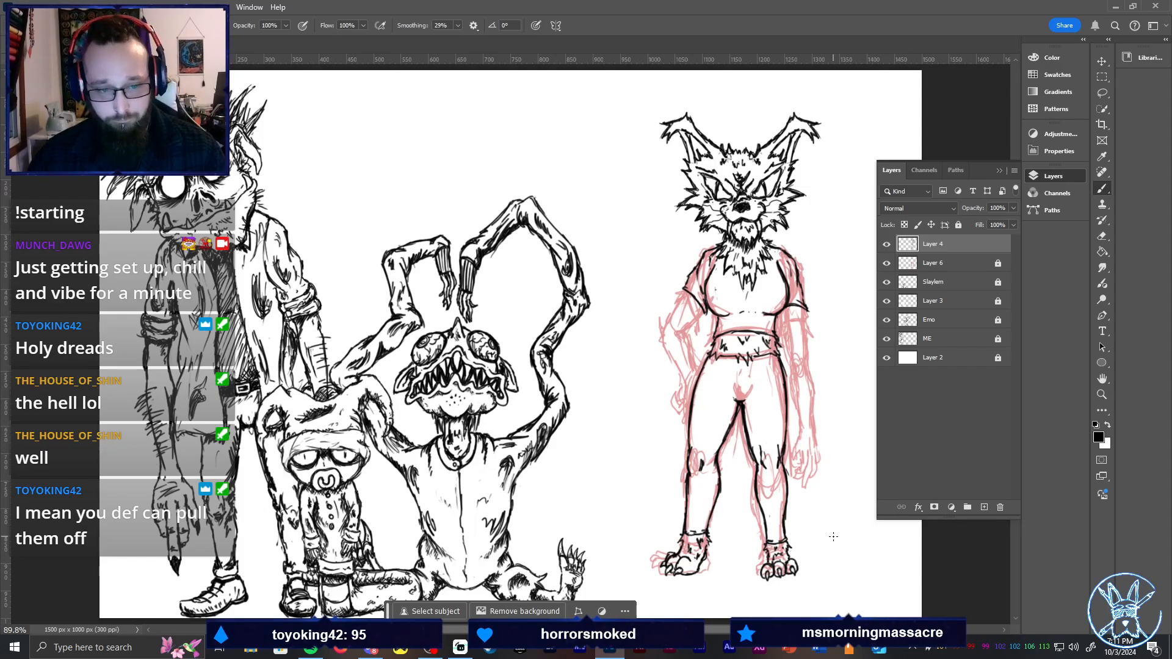
{"action": "left_click", "coordinate": [886, 303]}
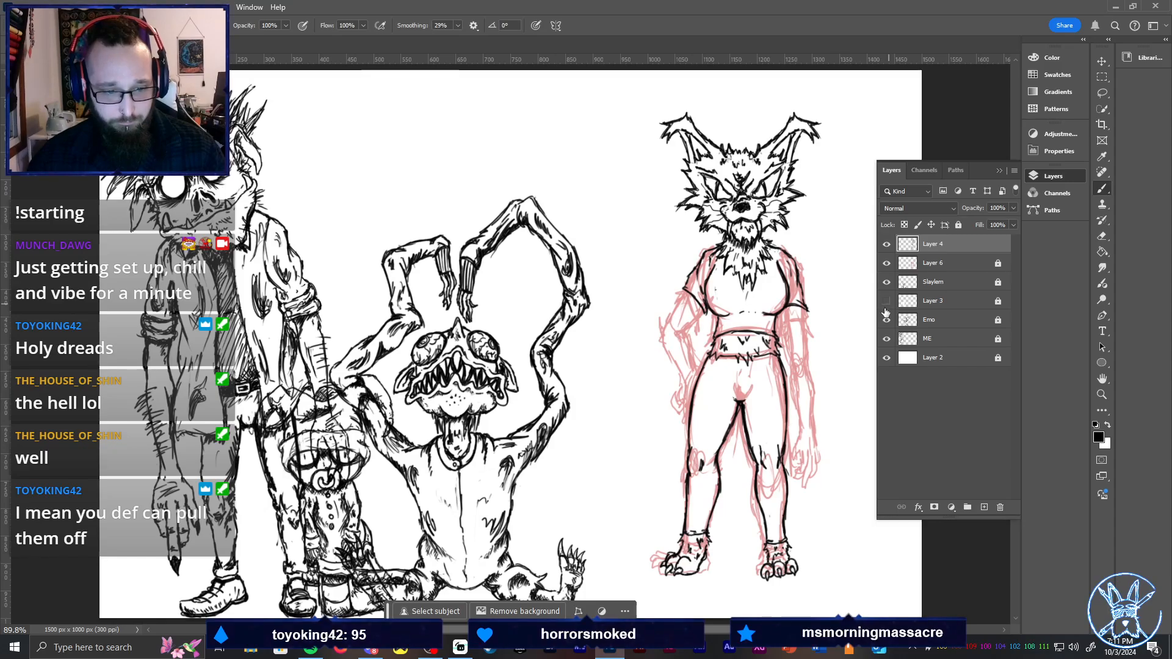
Show Layer 3, the white fill behind the small hooded character, again
{"action": "left_click", "coordinate": [886, 301]}
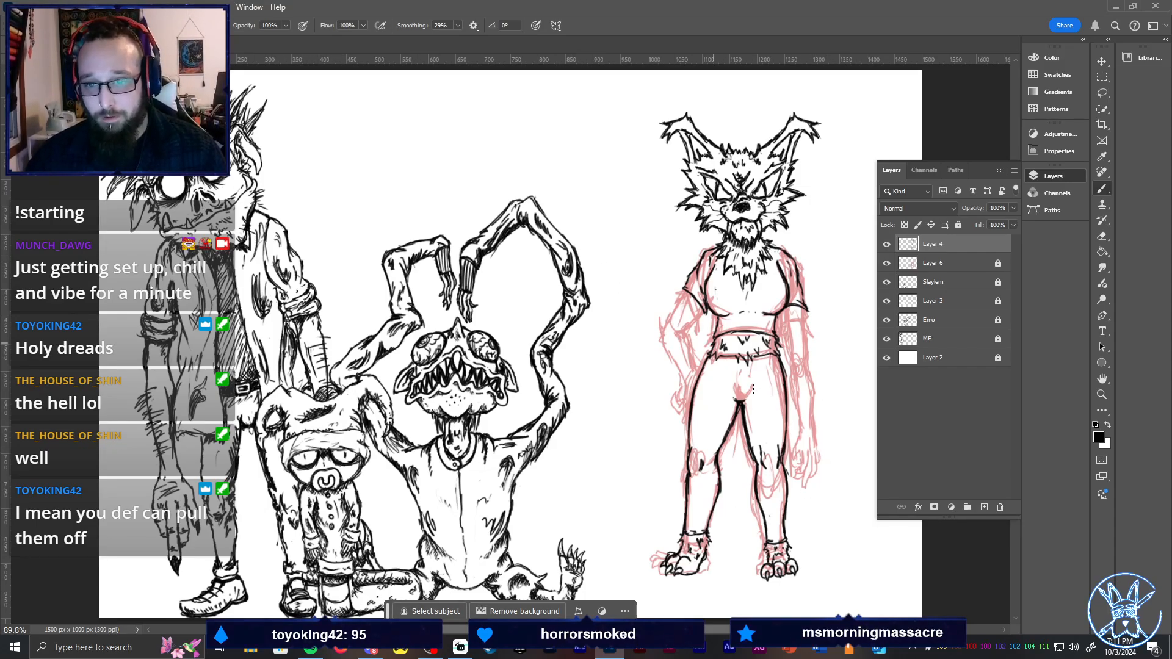
Ink the wolf character's bent arm from sleeve to wrist, with a furry elbow, both forearm edges and short fur strokes inside
{"action": "key", "text": "z"}
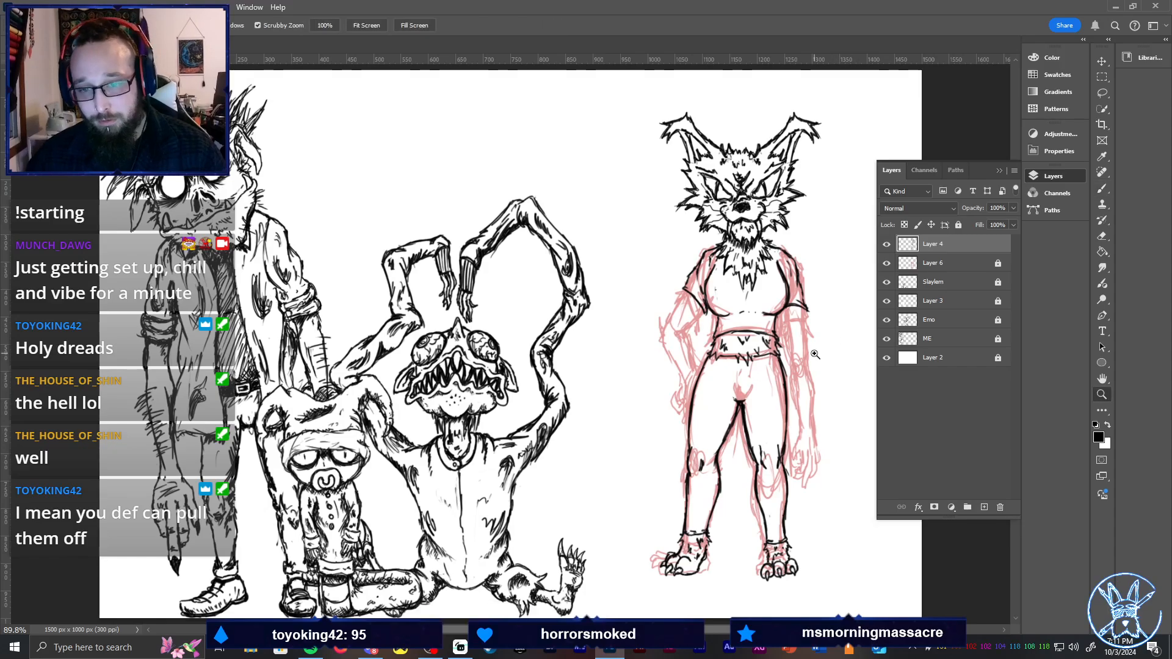
{"action": "left_click_drag", "start_coordinate": [814, 354], "coordinate": [885, 323]}
{"action": "key", "text": "b"}
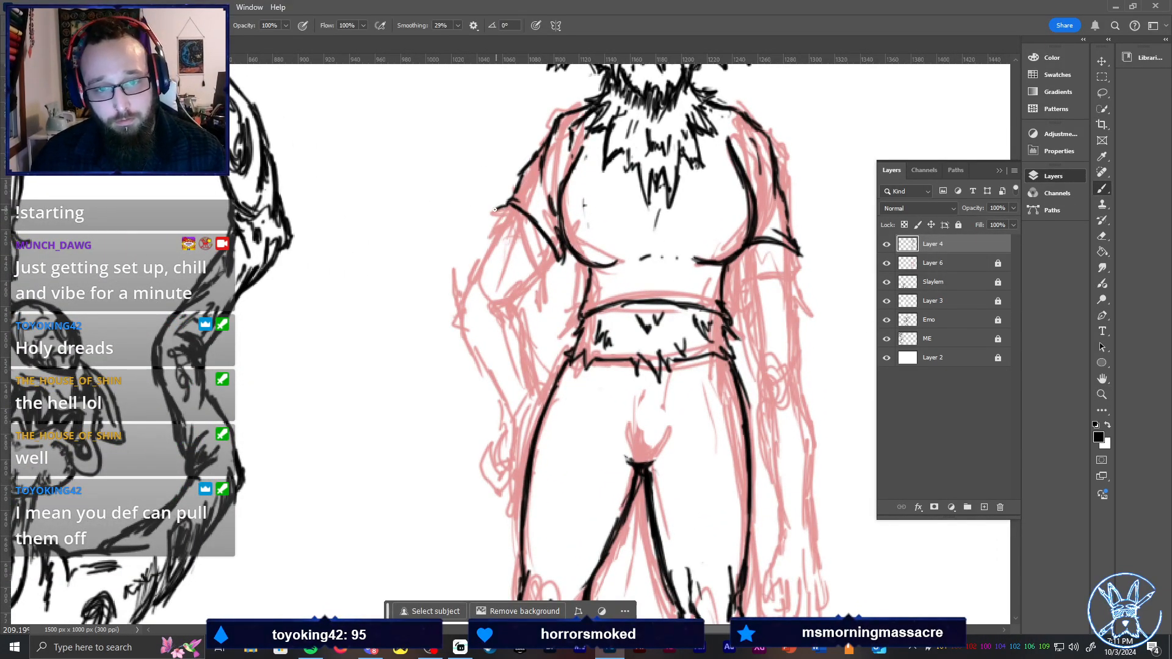
{"action": "mouse_move", "coordinate": [510, 212]}
{"action": "left_mouse_down"}
{"action": "mouse_move", "coordinate": [476, 289]}
{"action": "mouse_move", "coordinate": [481, 272]}
{"action": "mouse_move", "coordinate": [470, 275]}
{"action": "mouse_move", "coordinate": [489, 375]}
{"action": "mouse_move", "coordinate": [507, 404]}
{"action": "left_mouse_up"}
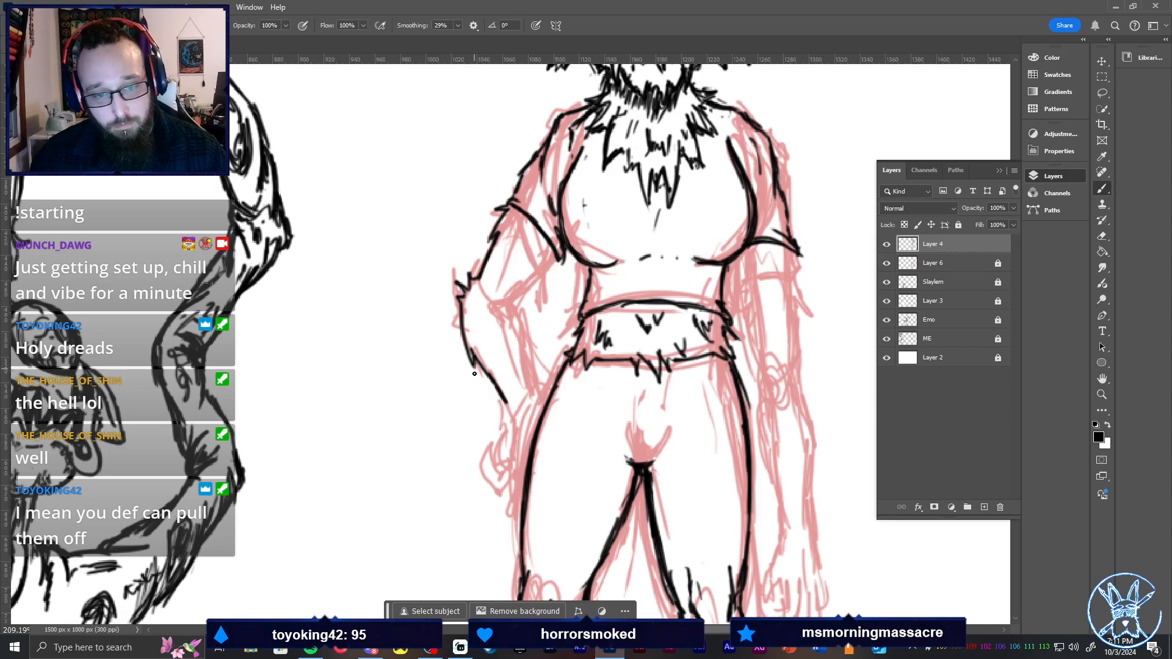
{"action": "mouse_move", "coordinate": [497, 297]}
{"action": "left_mouse_down"}
{"action": "mouse_move", "coordinate": [519, 319]}
{"action": "mouse_move", "coordinate": [545, 405]}
{"action": "left_mouse_up"}
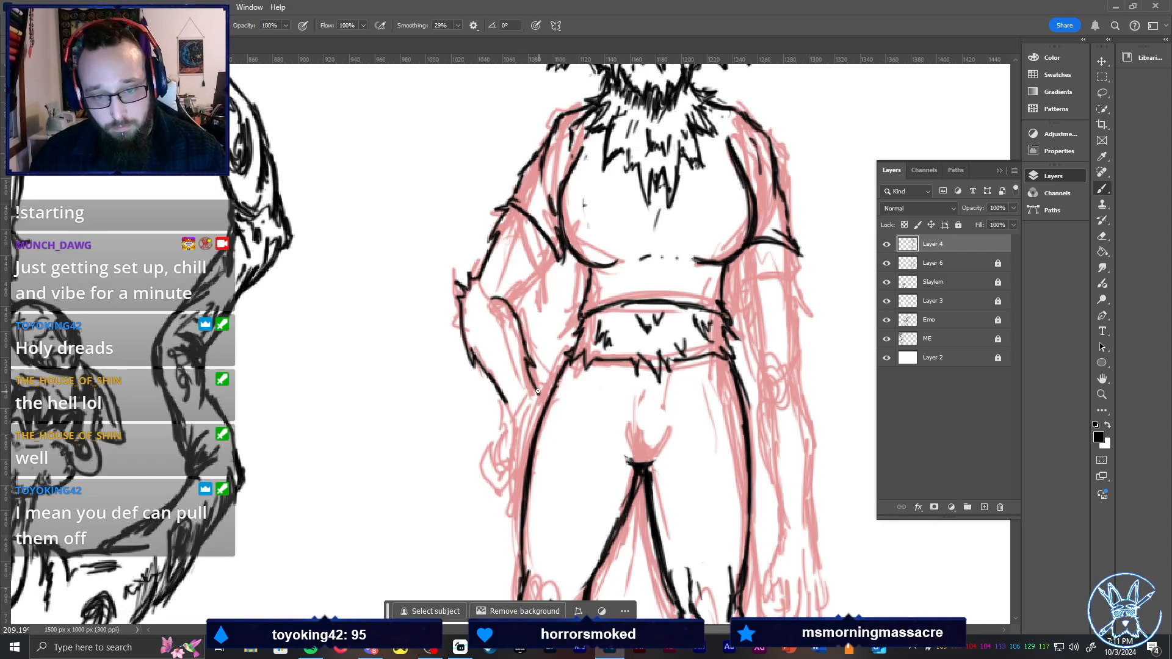
{"action": "left_click_drag", "start_coordinate": [496, 337], "coordinate": [518, 358]}
{"action": "left_click_drag", "start_coordinate": [507, 334], "coordinate": [517, 354]}
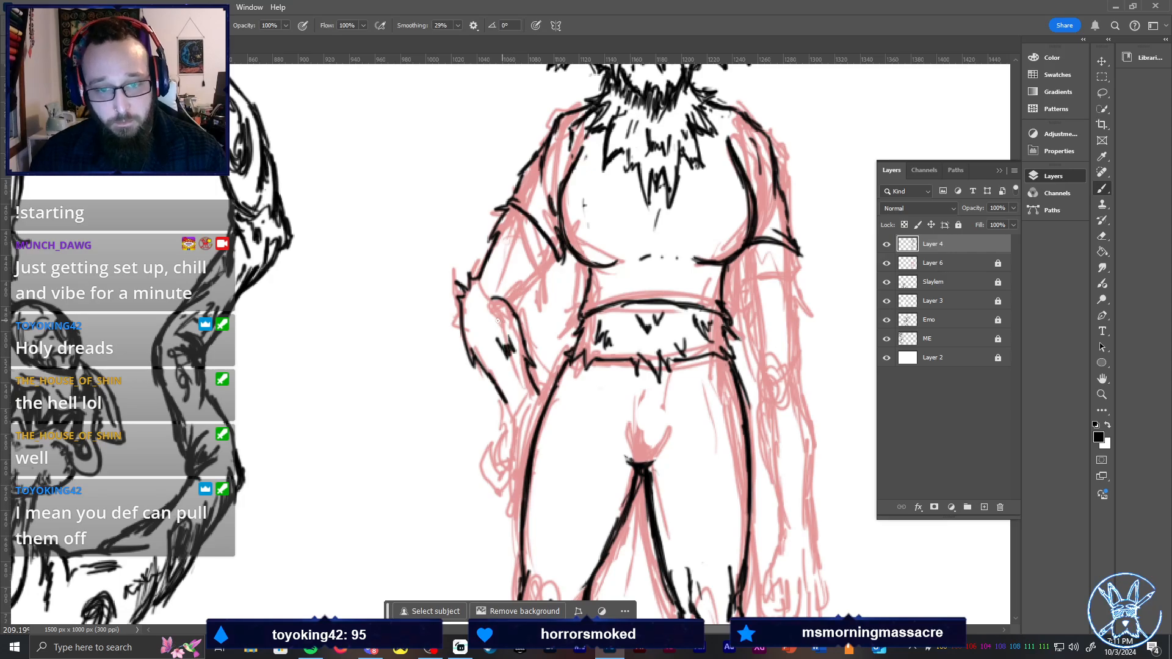
{"action": "left_click_drag", "start_coordinate": [474, 323], "coordinate": [481, 336]}
{"action": "left_click_drag", "start_coordinate": [502, 376], "coordinate": [515, 400]}
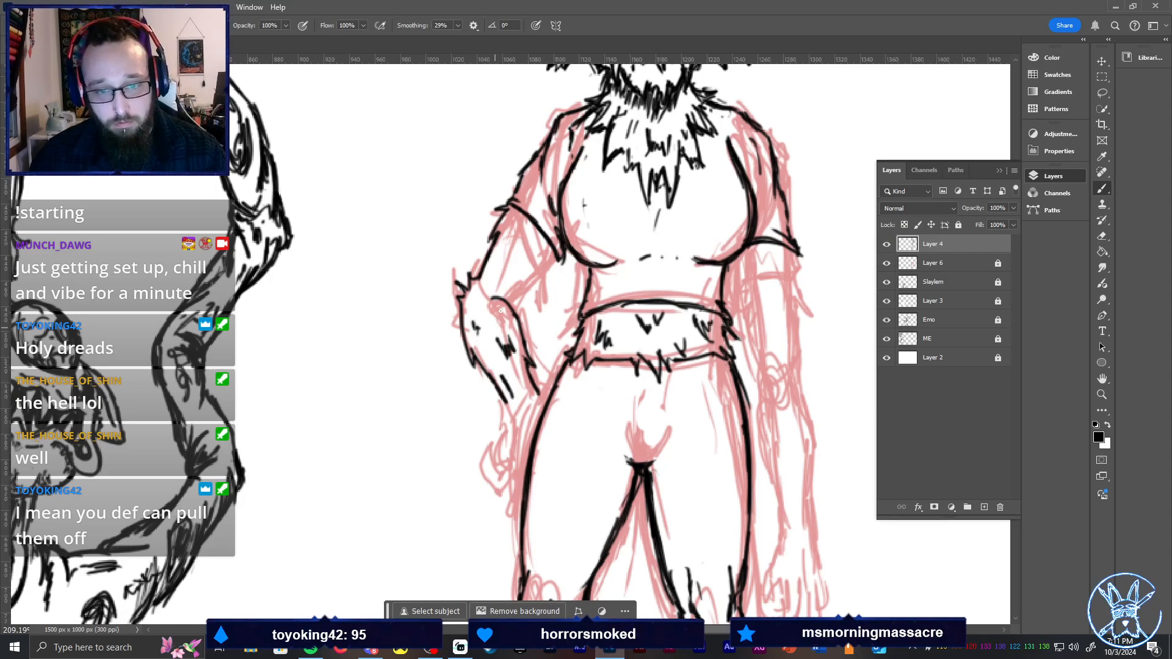
Ink jagged fur below the sleeve of the bent arm and close its inner edge down to the elbow crease
{"action": "mouse_move", "coordinate": [559, 284]}
{"action": "left_mouse_down"}
{"action": "mouse_move", "coordinate": [545, 247]}
{"action": "mouse_move", "coordinate": [526, 231]}
{"action": "mouse_move", "coordinate": [516, 252]}
{"action": "mouse_move", "coordinate": [540, 232]}
{"action": "left_mouse_up"}
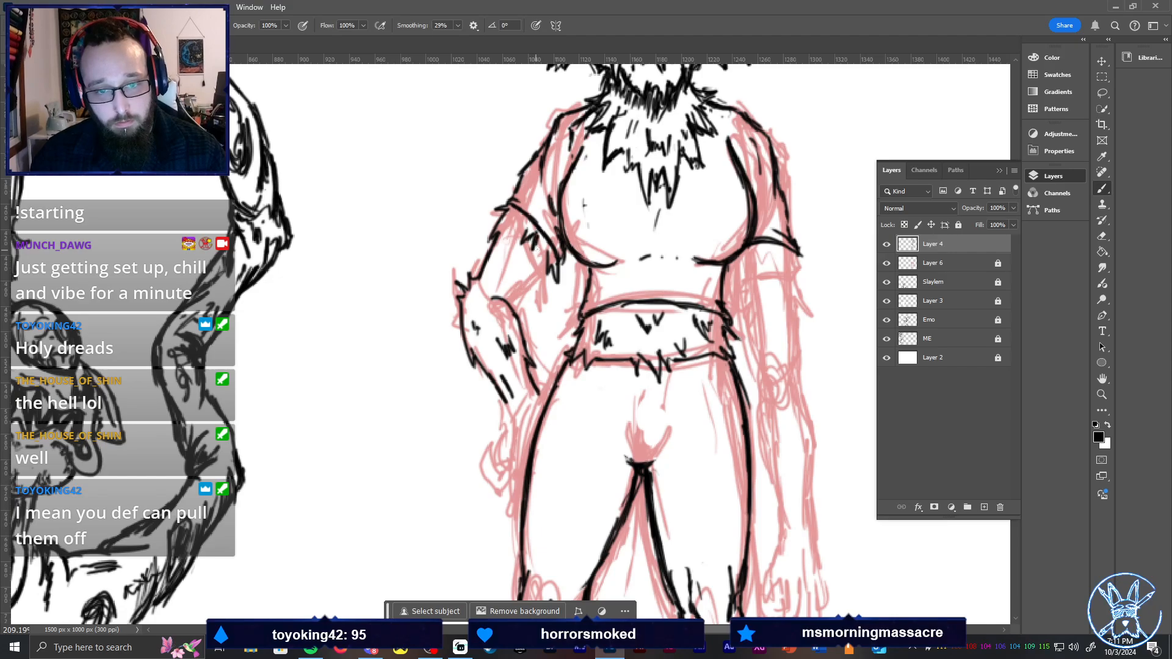
{"action": "left_click_drag", "start_coordinate": [503, 269], "coordinate": [515, 246]}
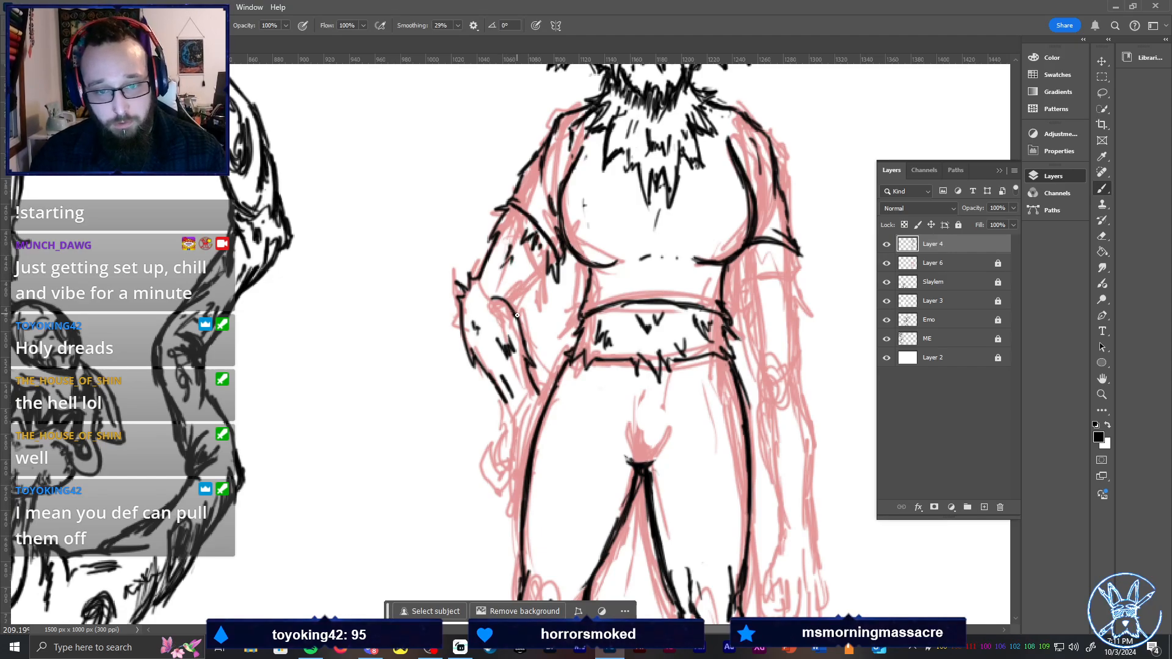
{"action": "mouse_move", "coordinate": [514, 307]}
{"action": "left_mouse_down"}
{"action": "mouse_move", "coordinate": [550, 271]}
{"action": "mouse_move", "coordinate": [520, 295]}
{"action": "mouse_move", "coordinate": [530, 260]}
{"action": "left_mouse_up"}
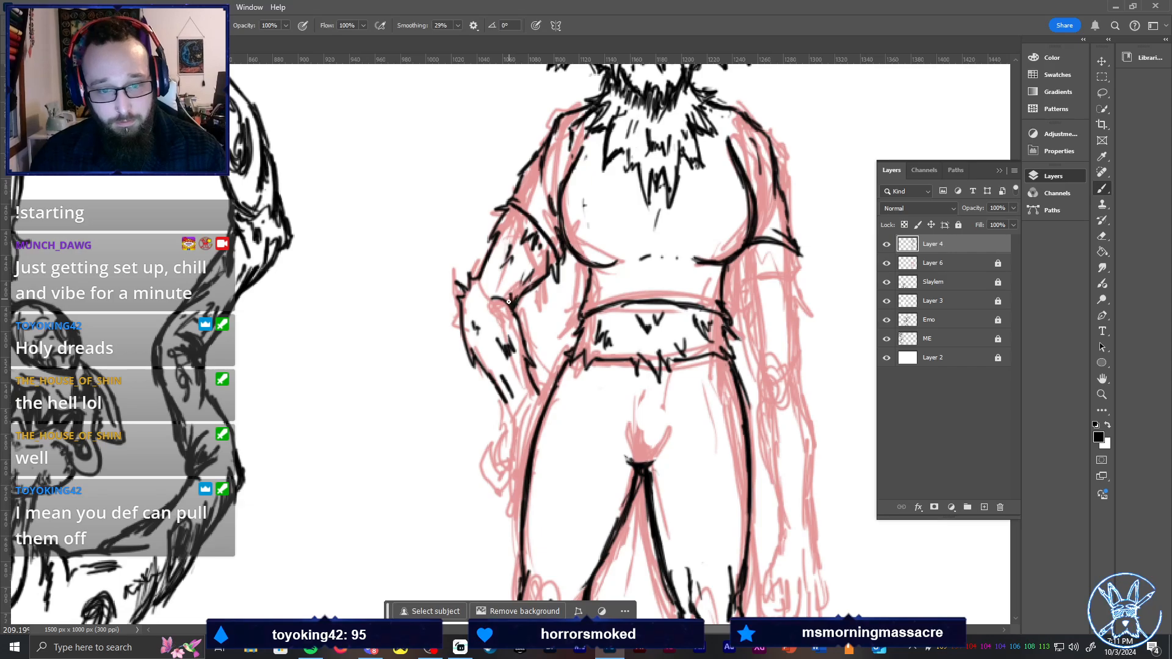
{"action": "left_click_drag", "start_coordinate": [509, 301], "coordinate": [518, 305]}
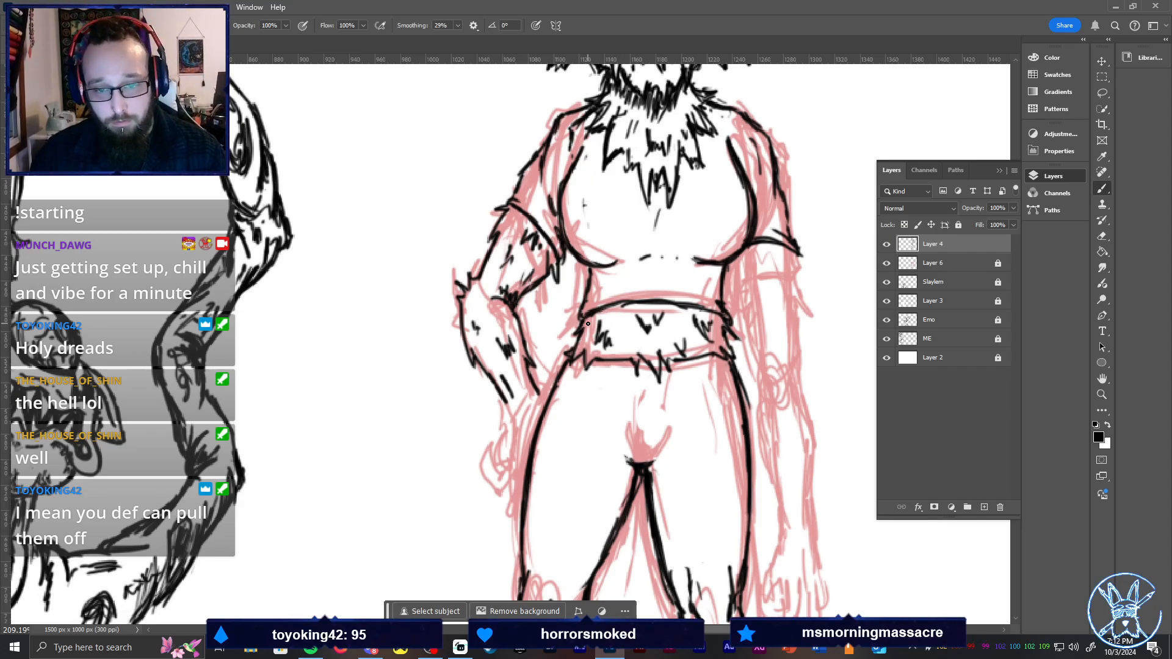
Hatch short fur strokes along the upper edge of the furry waistband from one side to the other
{"action": "left_click_drag", "start_coordinate": [588, 323], "coordinate": [613, 311]}
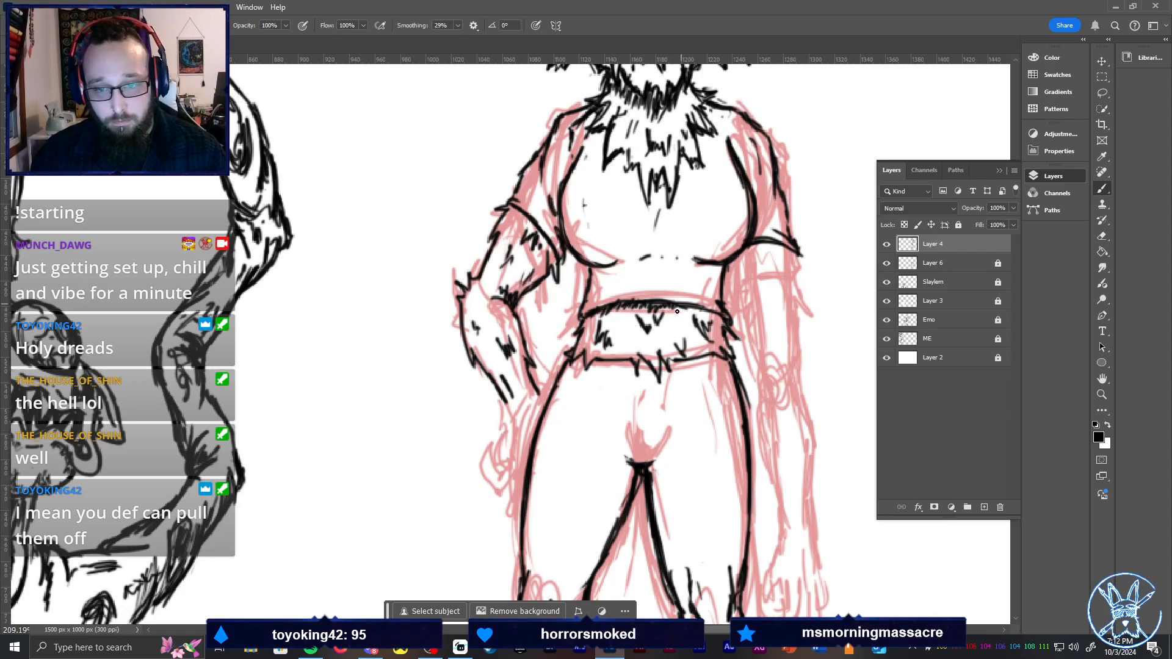
{"action": "left_click_drag", "start_coordinate": [677, 311], "coordinate": [724, 325]}
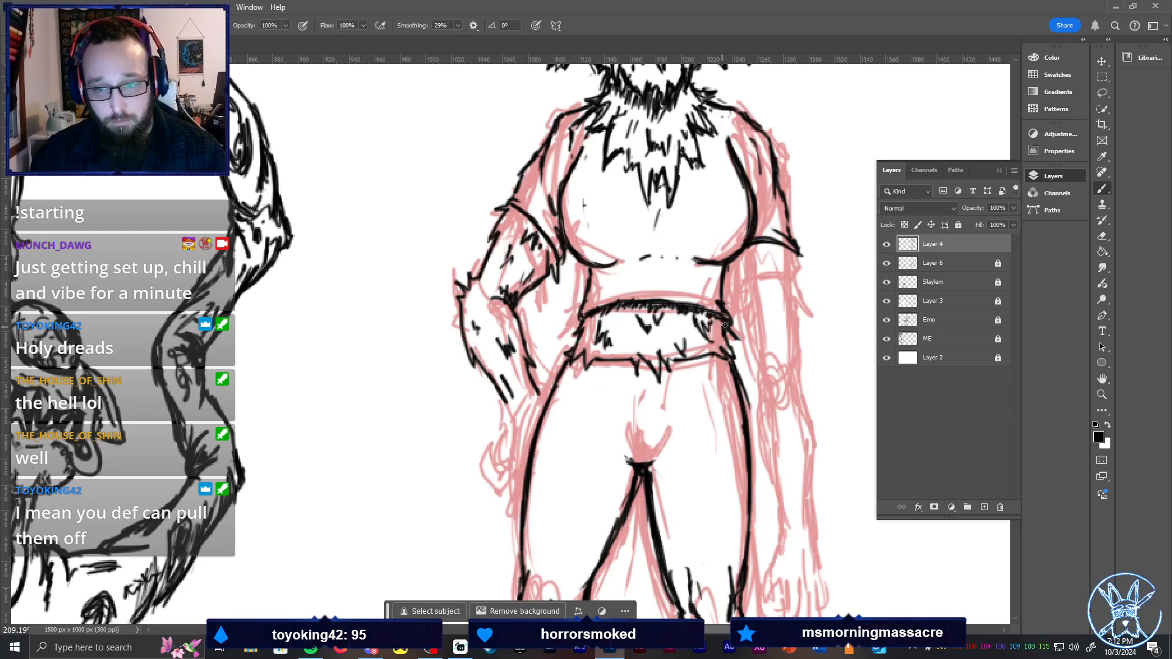
Thicken the fur on the bent arm, extend its inner edge to the hip, and ink the clawed fist resting there
{"action": "mouse_move", "coordinate": [519, 210]}
{"action": "left_mouse_down"}
{"action": "mouse_move", "coordinate": [545, 256]}
{"action": "mouse_move", "coordinate": [547, 240]}
{"action": "mouse_move", "coordinate": [556, 275]}
{"action": "mouse_move", "coordinate": [553, 256]}
{"action": "mouse_move", "coordinate": [530, 291]}
{"action": "mouse_move", "coordinate": [550, 274]}
{"action": "left_mouse_up"}
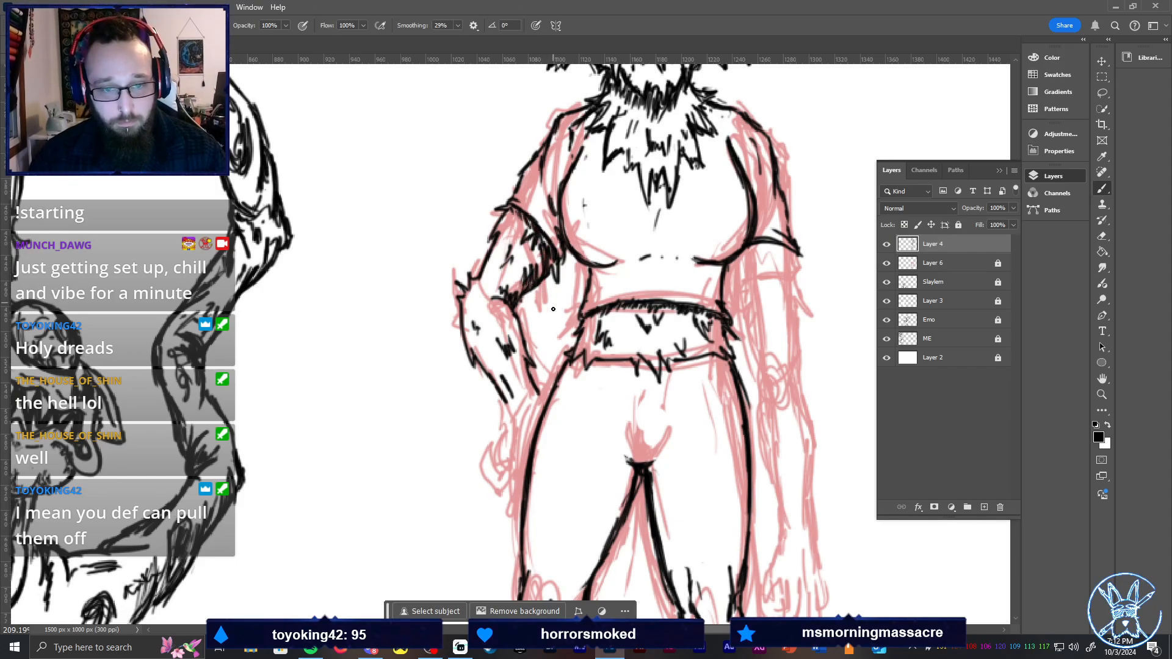
{"action": "mouse_move", "coordinate": [493, 295]}
{"action": "left_mouse_down"}
{"action": "mouse_move", "coordinate": [519, 351]}
{"action": "mouse_move", "coordinate": [489, 371]}
{"action": "mouse_move", "coordinate": [470, 322]}
{"action": "mouse_move", "coordinate": [481, 369]}
{"action": "mouse_move", "coordinate": [473, 339]}
{"action": "mouse_move", "coordinate": [500, 388]}
{"action": "mouse_move", "coordinate": [550, 411]}
{"action": "left_mouse_up"}
{"action": "mouse_move", "coordinate": [529, 454]}
{"action": "left_mouse_down"}
{"action": "mouse_move", "coordinate": [515, 488]}
{"action": "mouse_move", "coordinate": [502, 484]}
{"action": "mouse_move", "coordinate": [485, 450]}
{"action": "mouse_move", "coordinate": [491, 437]}
{"action": "mouse_move", "coordinate": [508, 470]}
{"action": "mouse_move", "coordinate": [521, 452]}
{"action": "mouse_move", "coordinate": [506, 402]}
{"action": "mouse_move", "coordinate": [517, 433]}
{"action": "left_mouse_up"}
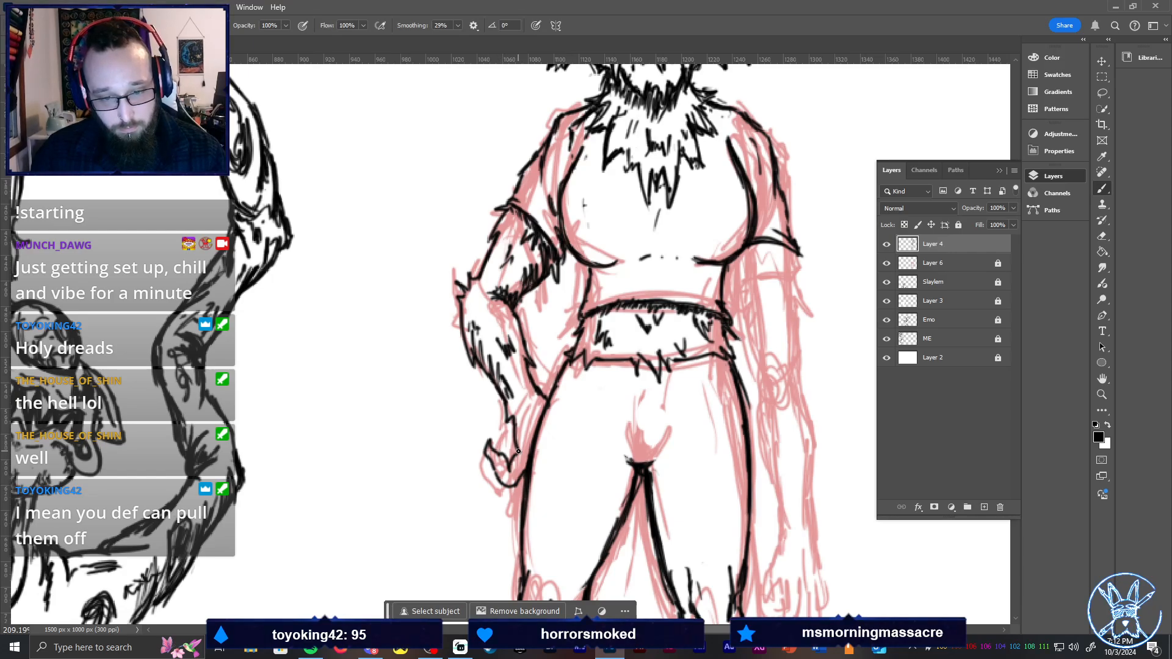
{"action": "mouse_move", "coordinate": [510, 452]}
{"action": "left_mouse_down"}
{"action": "mouse_move", "coordinate": [496, 422]}
{"action": "mouse_move", "coordinate": [489, 444]}
{"action": "mouse_move", "coordinate": [518, 453]}
{"action": "left_mouse_up"}
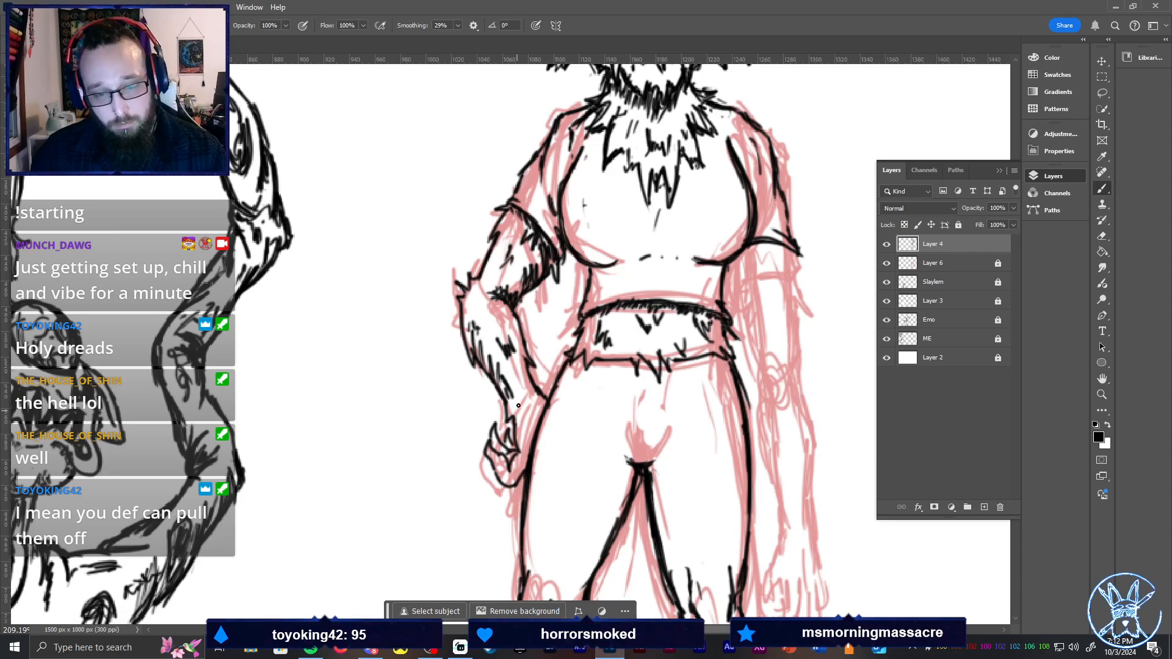
{"action": "left_click_drag", "start_coordinate": [497, 478], "coordinate": [527, 469]}
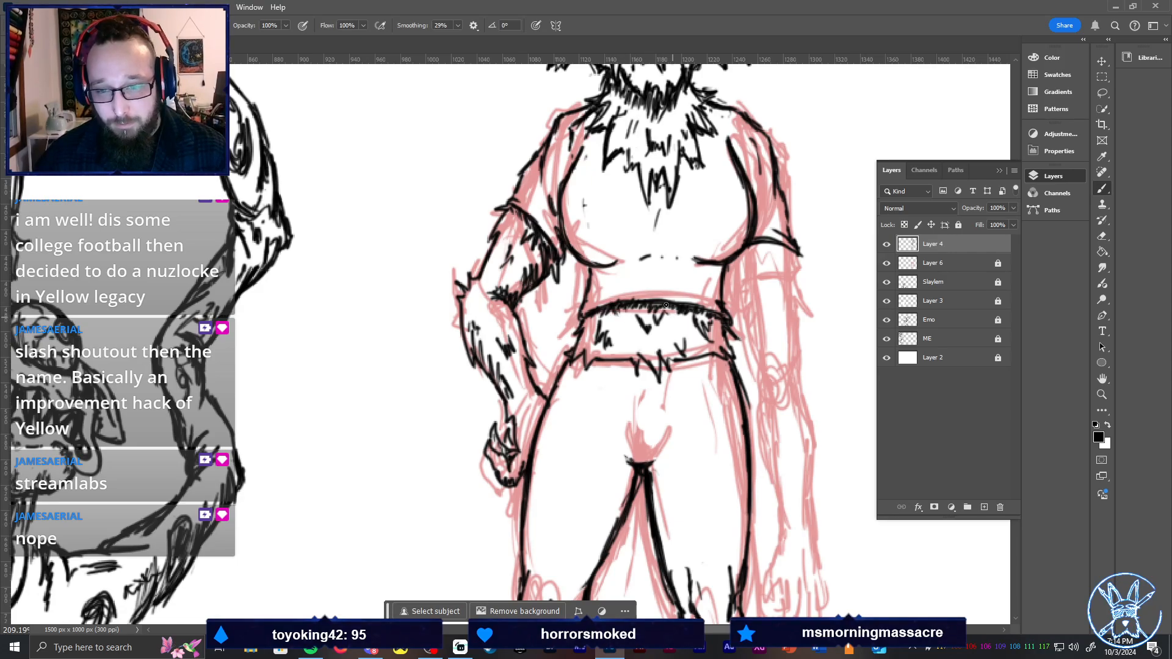
Add more fur strokes under the waistband's upper edge and between the bent arm's fist and the hip
{"action": "left_click_drag", "start_coordinate": [666, 304], "coordinate": [693, 328]}
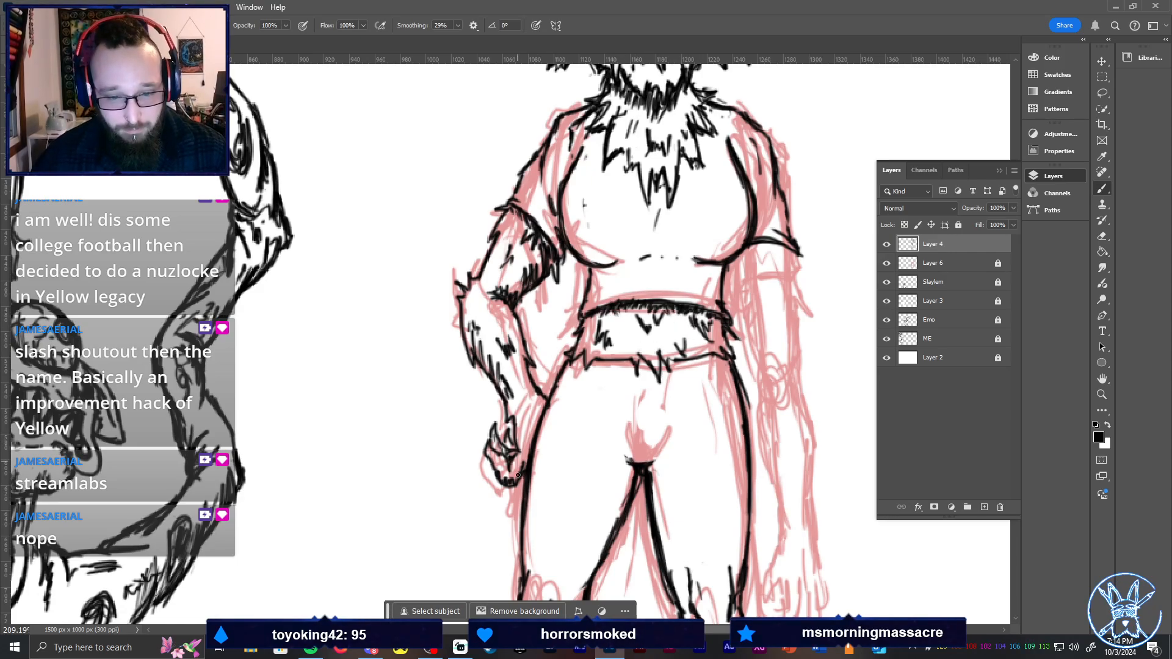
{"action": "mouse_move", "coordinate": [514, 456]}
{"action": "left_mouse_down"}
{"action": "mouse_move", "coordinate": [509, 445]}
{"action": "mouse_move", "coordinate": [519, 448]}
{"action": "mouse_move", "coordinate": [542, 405]}
{"action": "mouse_move", "coordinate": [532, 423]}
{"action": "left_mouse_up"}
{"action": "scroll", "coordinate": [581, 471], "scroll_direction": "down", "scroll_amount": 5}
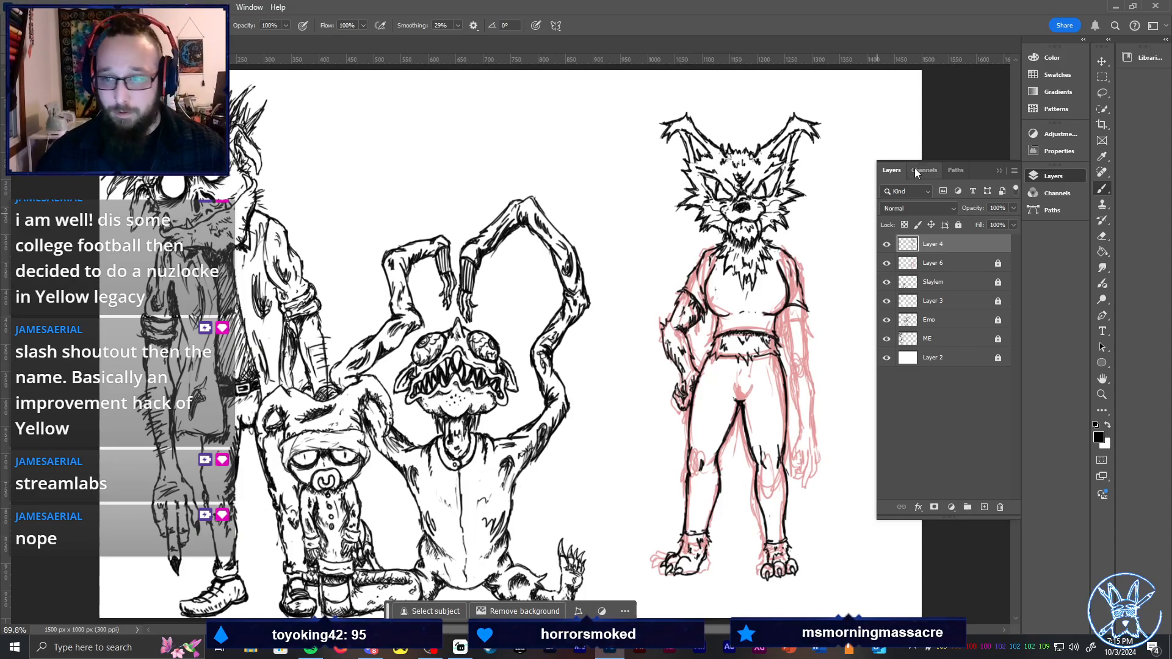
Collapse the Layers panel and ink both sides of the hanging upper arm from sleeve to elbow, erasing the excess line below the elbow
{"action": "left_click", "coordinate": [998, 171]}
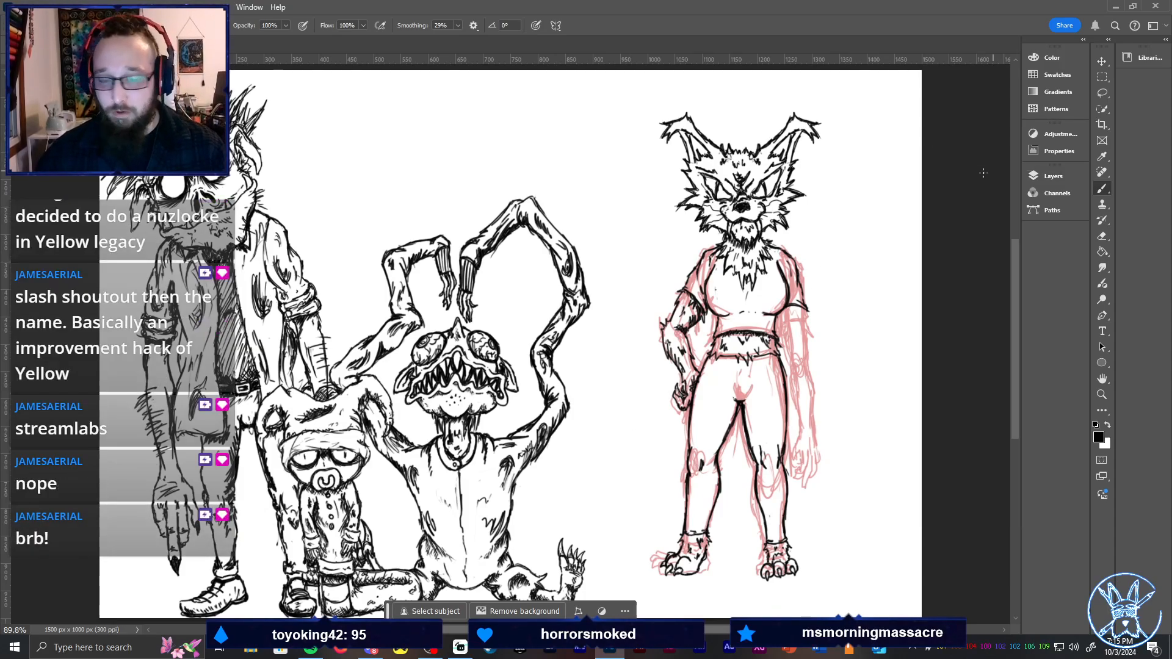
{"action": "key", "text": "h"}
{"action": "mouse_move", "coordinate": [718, 387]}
{"action": "left_mouse_down"}
{"action": "mouse_move", "coordinate": [834, 374]}
{"action": "mouse_move", "coordinate": [858, 351]}
{"action": "left_mouse_up"}
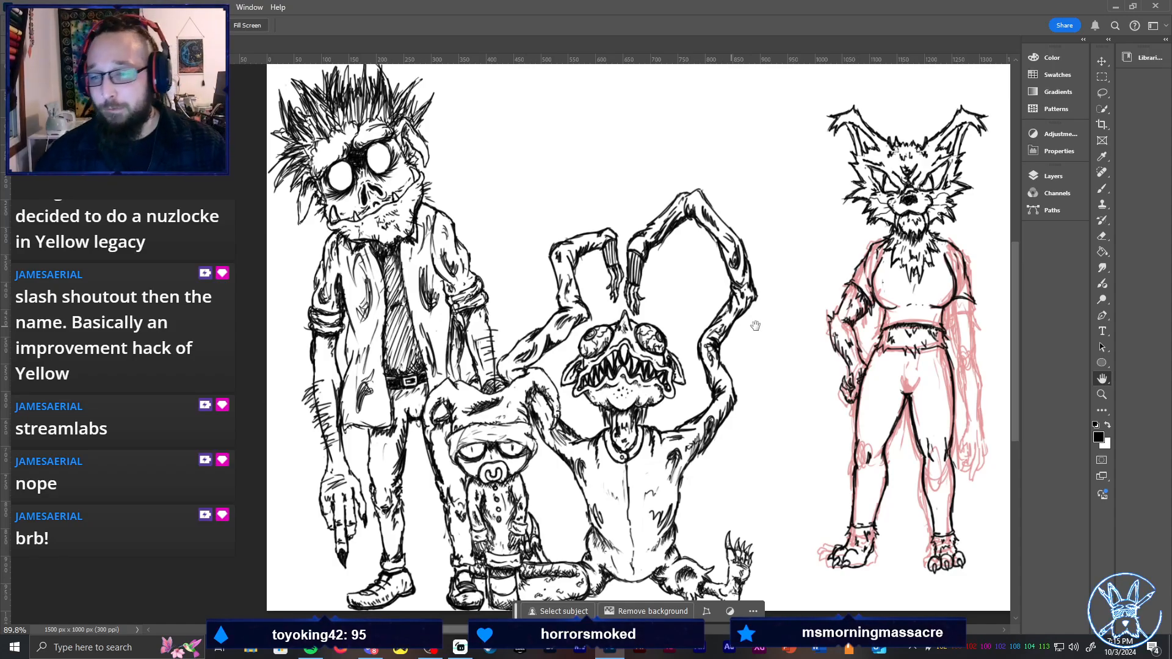
{"action": "key", "text": "z"}
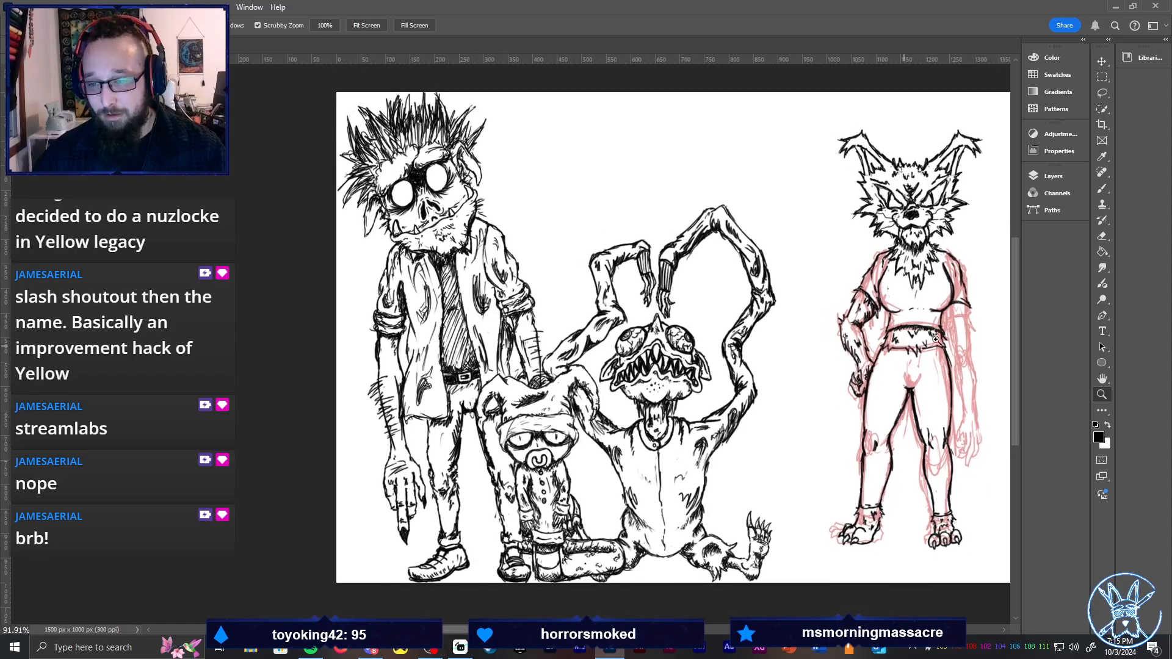
{"action": "left_click_drag", "start_coordinate": [930, 343], "coordinate": [930, 343]}
{"action": "mouse_move", "coordinate": [790, 371]}
{"action": "left_mouse_down"}
{"action": "mouse_move", "coordinate": [604, 341]}
{"action": "mouse_move", "coordinate": [617, 344]}
{"action": "left_mouse_up"}
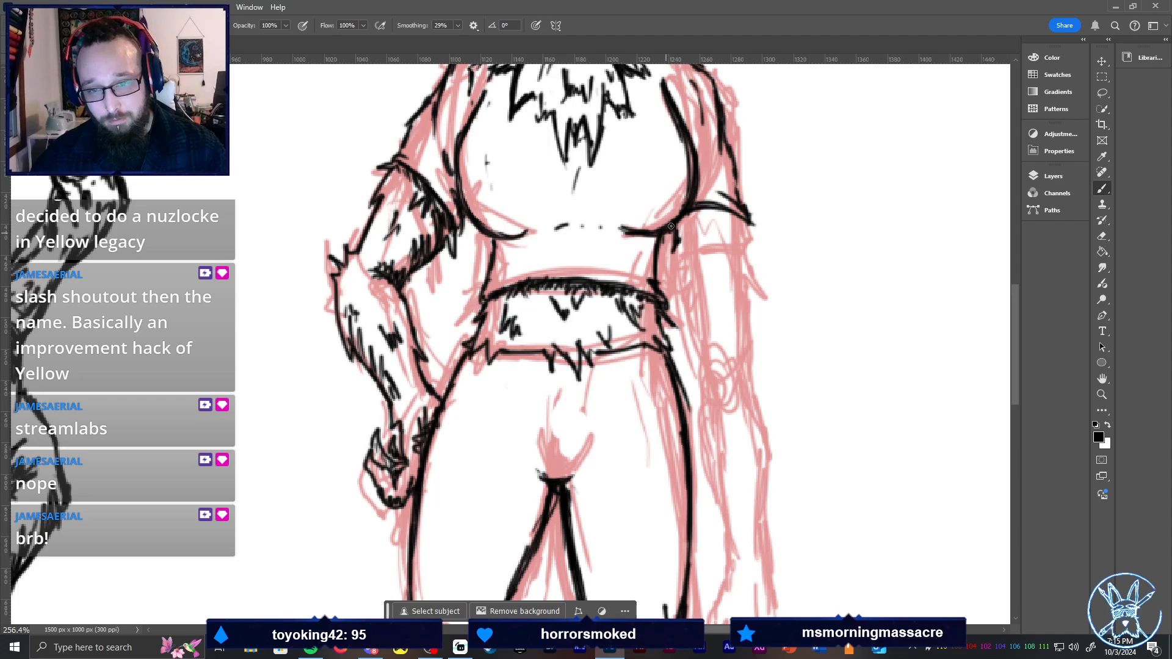
{"action": "mouse_move", "coordinate": [749, 223]}
{"action": "left_mouse_down"}
{"action": "mouse_move", "coordinate": [766, 239]}
{"action": "mouse_move", "coordinate": [749, 244]}
{"action": "mouse_move", "coordinate": [752, 232]}
{"action": "mouse_move", "coordinate": [763, 404]}
{"action": "mouse_move", "coordinate": [742, 362]}
{"action": "left_mouse_up"}
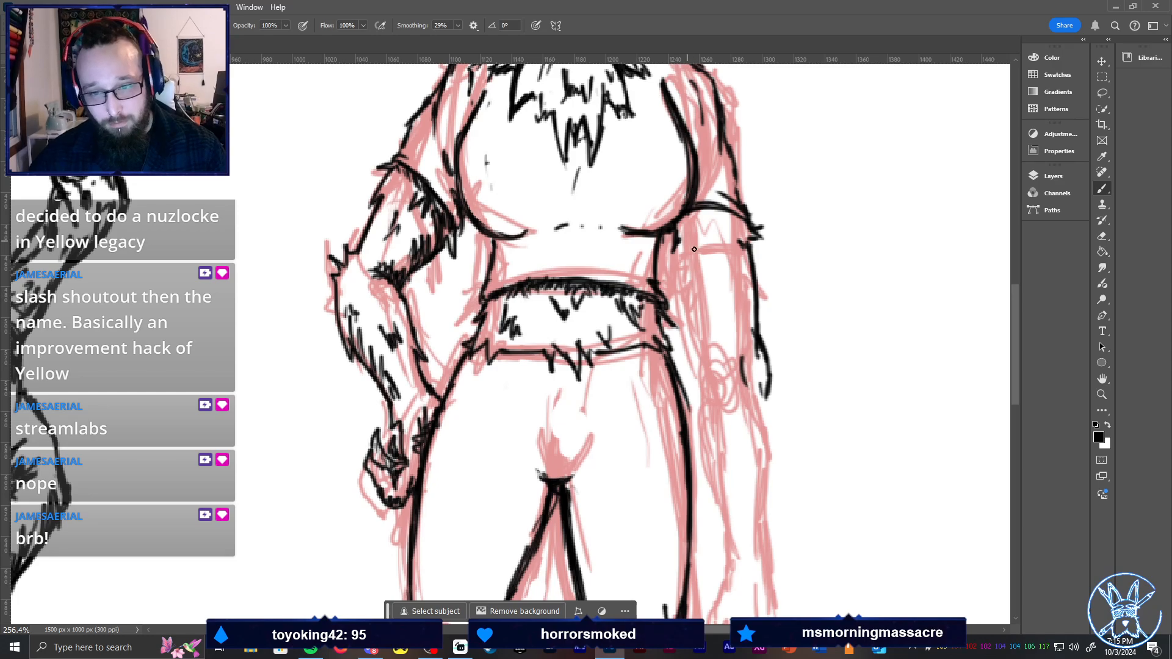
{"action": "mouse_move", "coordinate": [683, 247]}
{"action": "left_mouse_down"}
{"action": "mouse_move", "coordinate": [701, 350]}
{"action": "mouse_move", "coordinate": [764, 411]}
{"action": "mouse_move", "coordinate": [747, 380]}
{"action": "left_mouse_up"}
{"action": "key", "text": "e"}
{"action": "key", "text": "b"}
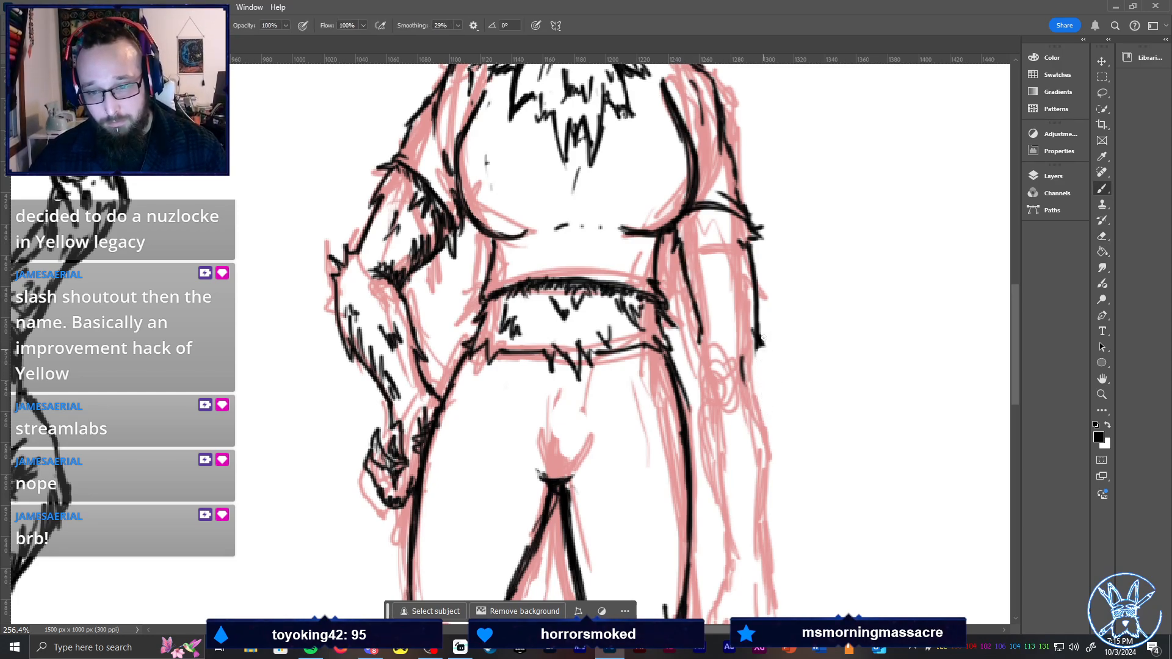
Ink a spiky fur tuft at the hanging arm's outer elbow and continue the outer forearm edge toward the wrist
{"action": "mouse_move", "coordinate": [780, 328]}
{"action": "left_mouse_down"}
{"action": "mouse_move", "coordinate": [763, 348]}
{"action": "mouse_move", "coordinate": [774, 459]}
{"action": "left_mouse_up"}
{"action": "left_click_drag", "start_coordinate": [769, 407], "coordinate": [765, 562]}
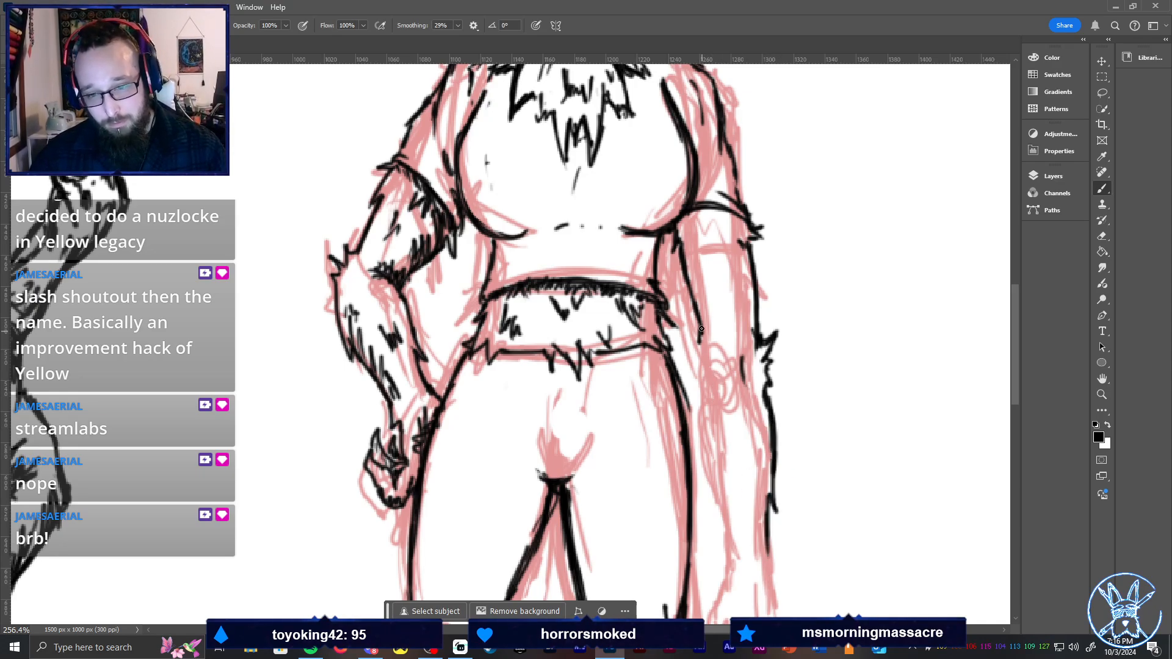
Ink the hanging arm's inner edge from the elbow tuft down the forearm, erasing and redrawing the lower part
{"action": "left_click_drag", "start_coordinate": [699, 328], "coordinate": [709, 385]}
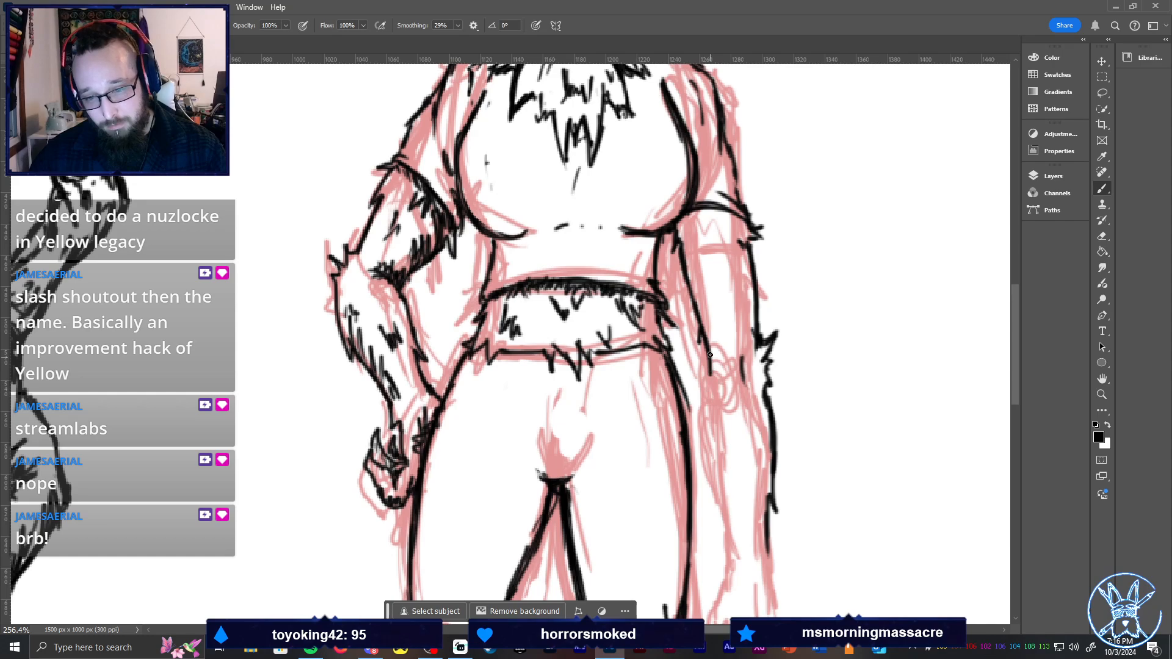
{"action": "mouse_move", "coordinate": [707, 342]}
{"action": "left_mouse_down"}
{"action": "mouse_move", "coordinate": [721, 386]}
{"action": "mouse_move", "coordinate": [714, 423]}
{"action": "left_mouse_up"}
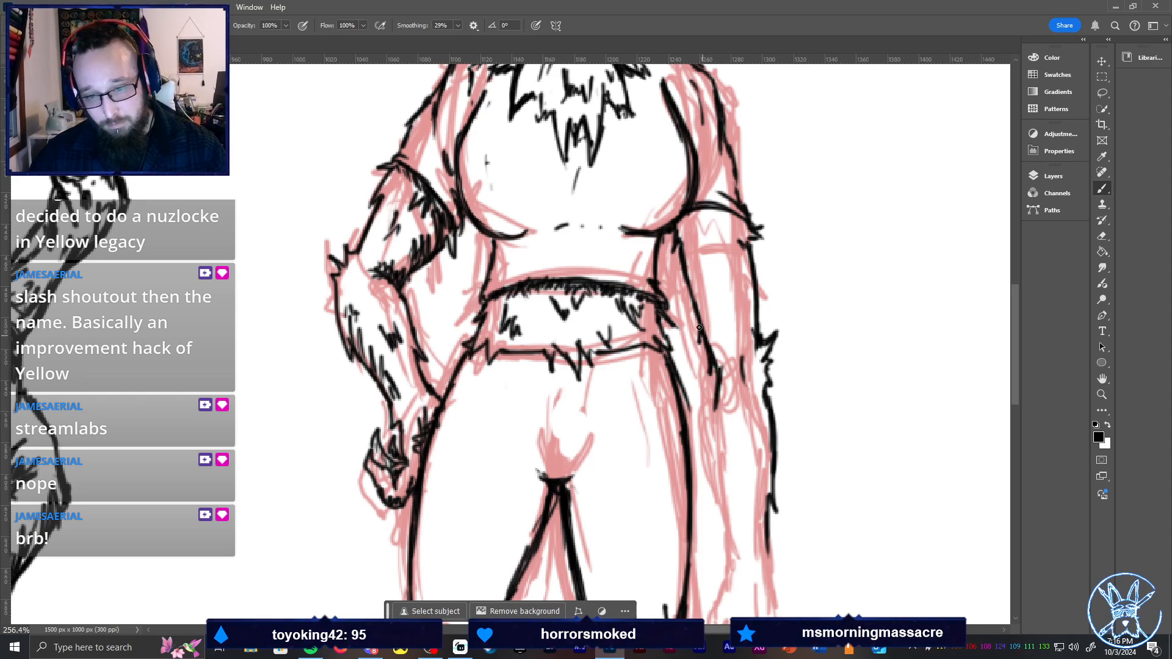
{"action": "mouse_move", "coordinate": [698, 343]}
{"action": "left_mouse_down"}
{"action": "mouse_move", "coordinate": [700, 312]}
{"action": "mouse_move", "coordinate": [714, 351]}
{"action": "mouse_move", "coordinate": [721, 342]}
{"action": "mouse_move", "coordinate": [706, 341]}
{"action": "mouse_move", "coordinate": [720, 457]}
{"action": "left_mouse_up"}
{"action": "key", "text": "e"}
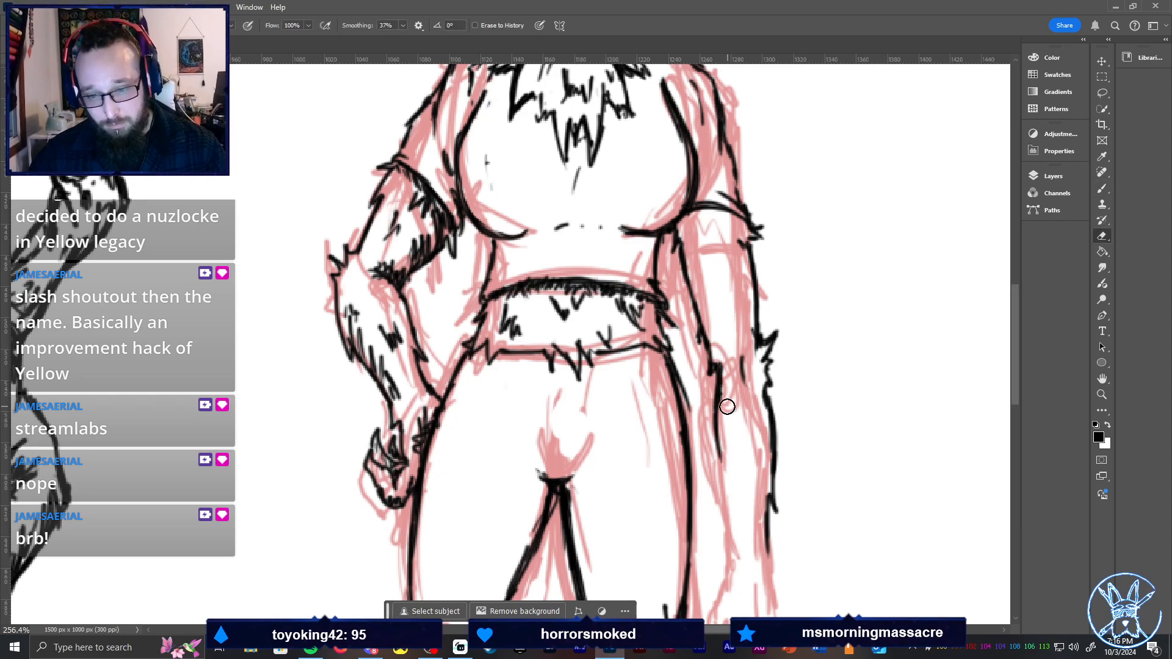
{"action": "left_click_drag", "start_coordinate": [727, 405], "coordinate": [731, 479]}
{"action": "key", "text": "b"}
{"action": "mouse_move", "coordinate": [719, 384]}
{"action": "left_mouse_down"}
{"action": "mouse_move", "coordinate": [704, 428]}
{"action": "mouse_move", "coordinate": [710, 418]}
{"action": "mouse_move", "coordinate": [718, 496]}
{"action": "mouse_move", "coordinate": [737, 523]}
{"action": "mouse_move", "coordinate": [727, 507]}
{"action": "mouse_move", "coordinate": [728, 578]}
{"action": "left_mouse_up"}
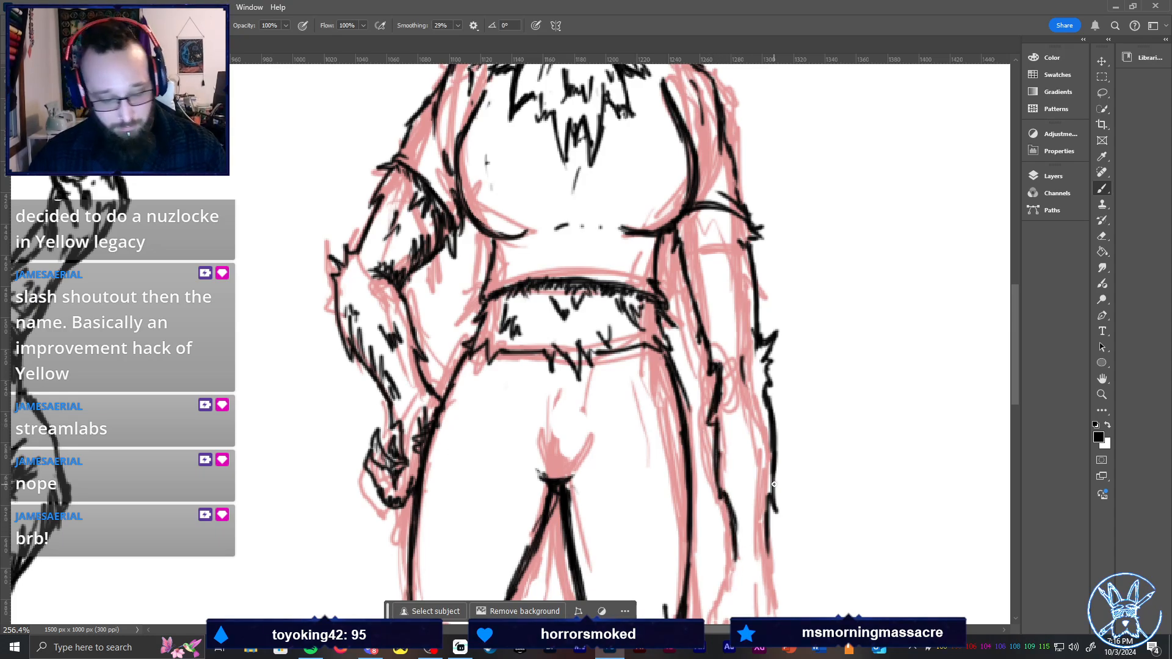
Refine the inner forearm line and ink fur tufts on both sides of the hanging wrist, extending the outer one along the hand
{"action": "mouse_move", "coordinate": [774, 484]}
{"action": "left_mouse_down"}
{"action": "mouse_move", "coordinate": [752, 344]}
{"action": "mouse_move", "coordinate": [707, 256]}
{"action": "mouse_move", "coordinate": [727, 387]}
{"action": "left_mouse_up"}
{"action": "key", "text": "e"}
{"action": "key", "text": "b"}
{"action": "left_click_drag", "start_coordinate": [713, 314], "coordinate": [724, 363]}
{"action": "key", "text": "e"}
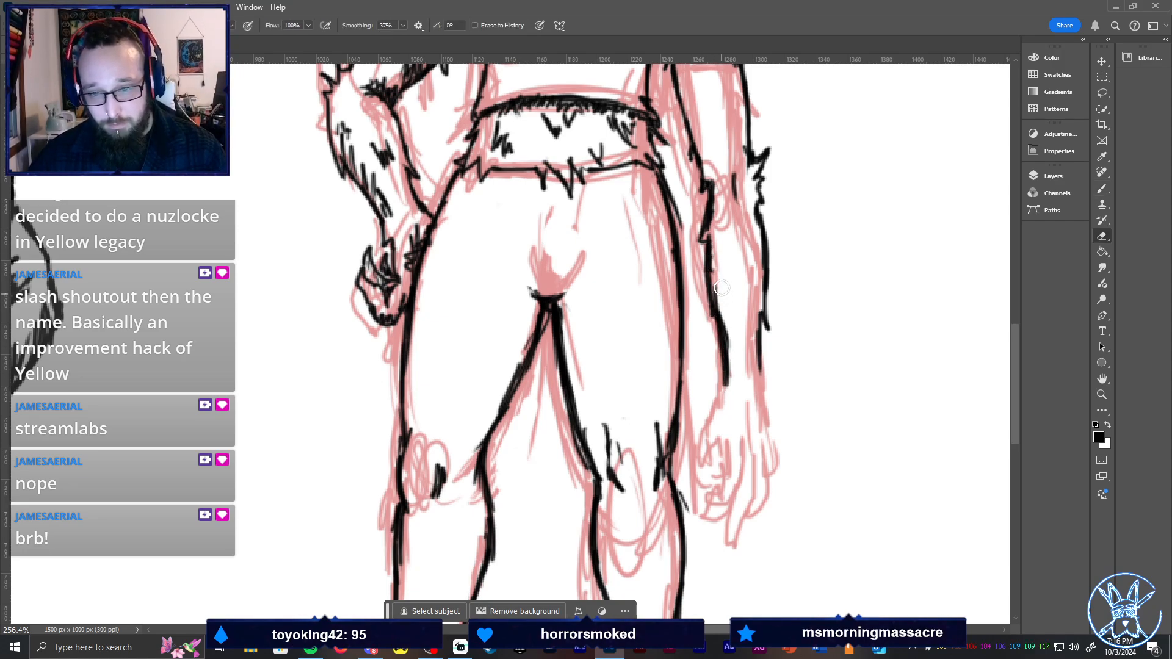
{"action": "key", "text": "b"}
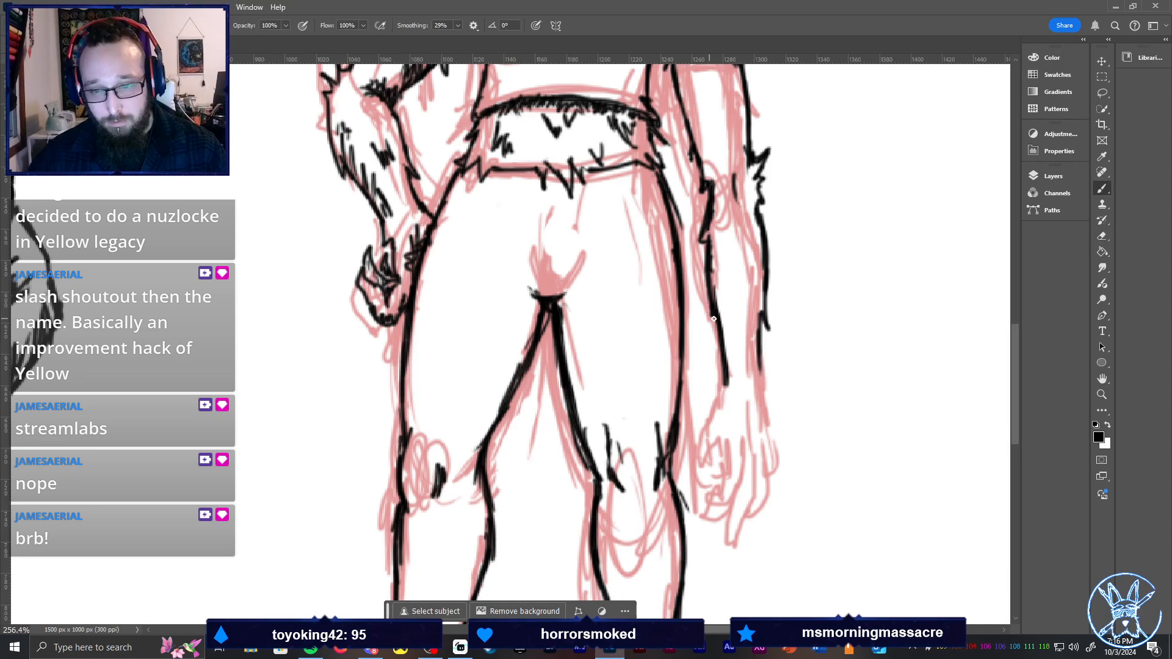
{"action": "left_click_drag", "start_coordinate": [724, 367], "coordinate": [715, 406]}
{"action": "mouse_move", "coordinate": [757, 355]}
{"action": "left_mouse_down"}
{"action": "mouse_move", "coordinate": [780, 395]}
{"action": "mouse_move", "coordinate": [768, 401]}
{"action": "mouse_move", "coordinate": [778, 445]}
{"action": "left_mouse_up"}
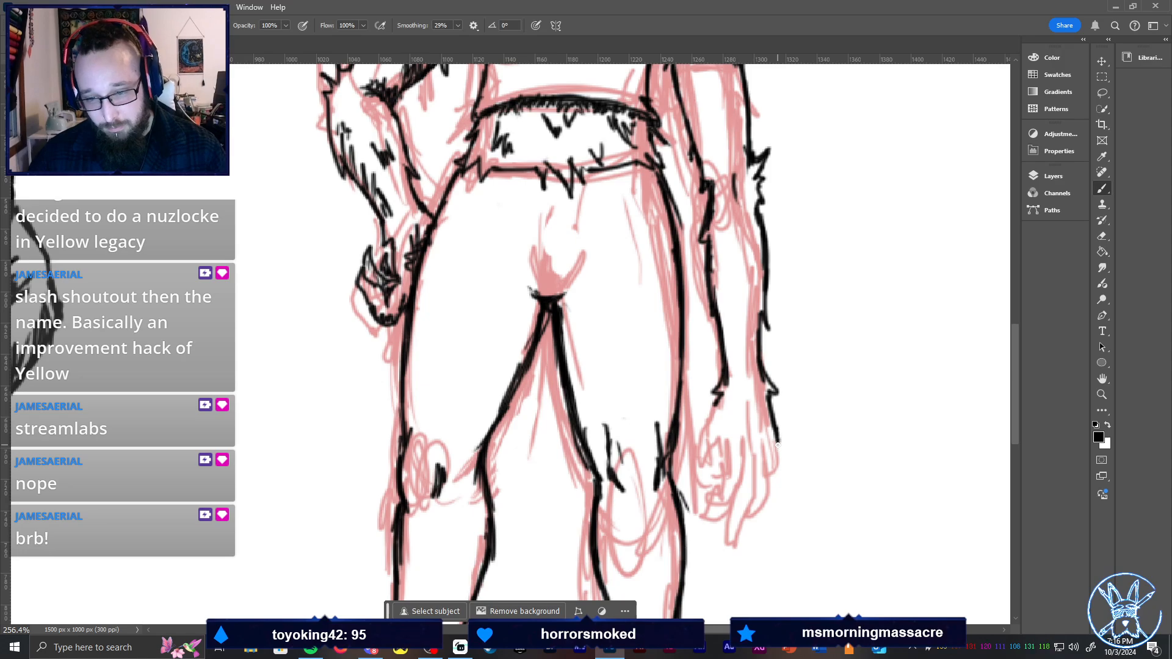
Ink the hanging hand's thumb and first clawed finger over the red sketch, erasing and correcting the finger line
{"action": "mouse_move", "coordinate": [718, 403]}
{"action": "left_mouse_down"}
{"action": "mouse_move", "coordinate": [701, 476]}
{"action": "mouse_move", "coordinate": [714, 497]}
{"action": "mouse_move", "coordinate": [729, 448]}
{"action": "mouse_move", "coordinate": [735, 485]}
{"action": "mouse_move", "coordinate": [733, 438]}
{"action": "mouse_move", "coordinate": [720, 520]}
{"action": "mouse_move", "coordinate": [697, 512]}
{"action": "mouse_move", "coordinate": [702, 540]}
{"action": "mouse_move", "coordinate": [734, 528]}
{"action": "mouse_move", "coordinate": [750, 472]}
{"action": "left_mouse_up"}
{"action": "key", "text": "e"}
{"action": "key", "text": "b"}
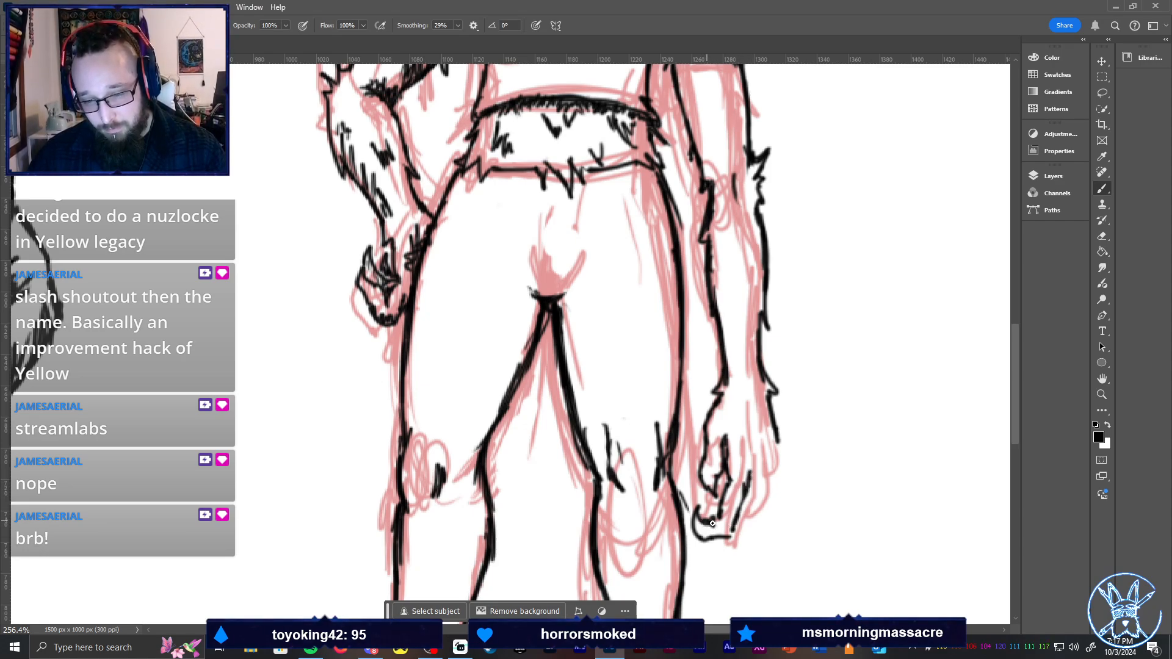
{"action": "mouse_move", "coordinate": [712, 523]}
{"action": "left_mouse_down"}
{"action": "mouse_move", "coordinate": [752, 498]}
{"action": "mouse_move", "coordinate": [750, 474]}
{"action": "mouse_move", "coordinate": [731, 536]}
{"action": "left_mouse_up"}
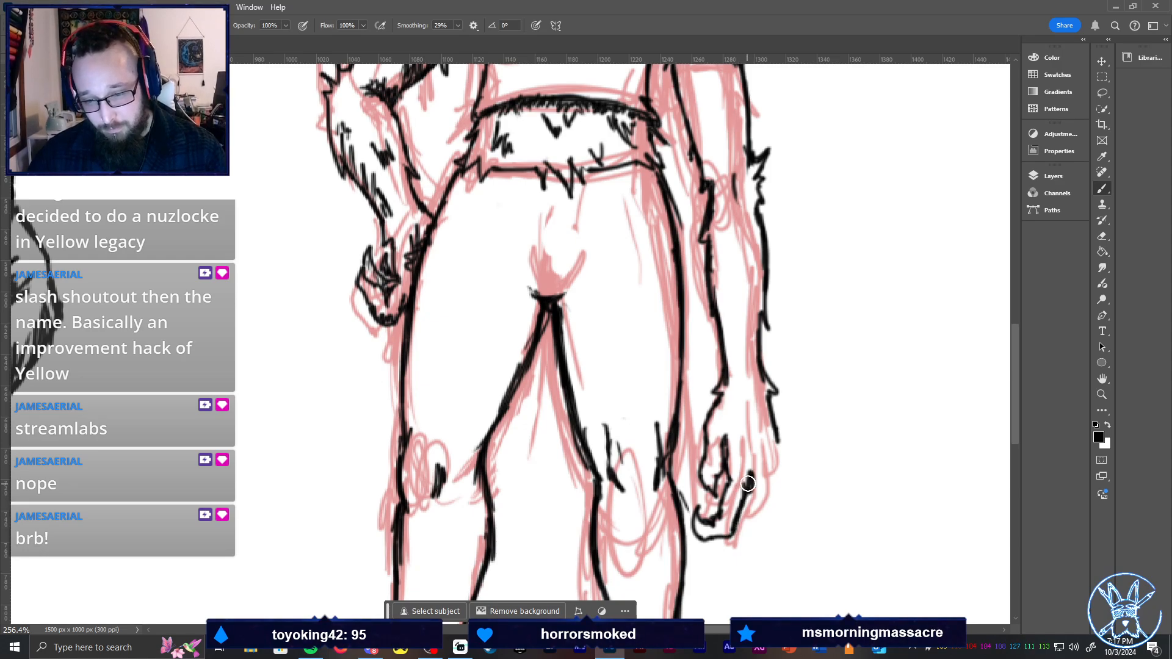
{"action": "key", "text": "e"}
{"action": "mouse_move", "coordinate": [747, 476]}
{"action": "left_mouse_down"}
{"action": "mouse_move", "coordinate": [744, 487]}
{"action": "mouse_move", "coordinate": [747, 477]}
{"action": "left_mouse_up"}
{"action": "key", "text": "b"}
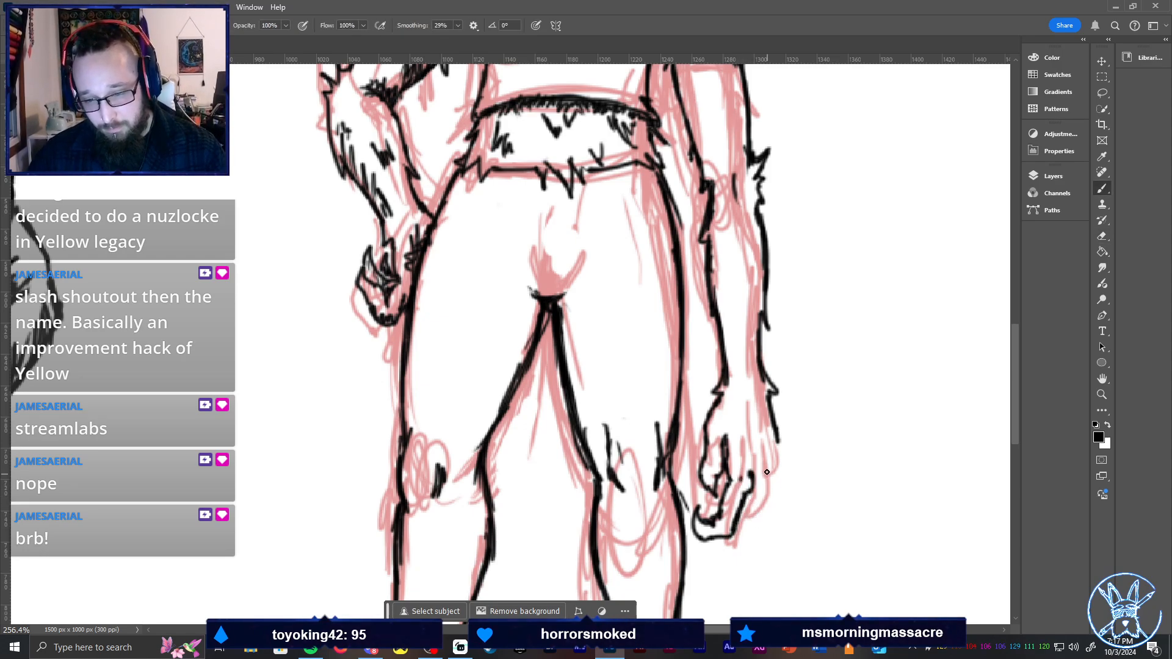
Ink the hanging hand's remaining clawed fingers, knuckles and outer edge, completing the outline from the wrist fur down
{"action": "mouse_move", "coordinate": [776, 434]}
{"action": "left_mouse_down"}
{"action": "mouse_move", "coordinate": [784, 460]}
{"action": "mouse_move", "coordinate": [754, 539]}
{"action": "mouse_move", "coordinate": [736, 562]}
{"action": "mouse_move", "coordinate": [712, 559]}
{"action": "mouse_move", "coordinate": [744, 503]}
{"action": "left_mouse_up"}
{"action": "left_click_drag", "start_coordinate": [734, 543], "coordinate": [710, 556]}
{"action": "key", "text": "e"}
{"action": "key", "text": "b"}
{"action": "mouse_move", "coordinate": [769, 481]}
{"action": "left_mouse_down"}
{"action": "mouse_move", "coordinate": [776, 524]}
{"action": "mouse_move", "coordinate": [756, 532]}
{"action": "left_mouse_up"}
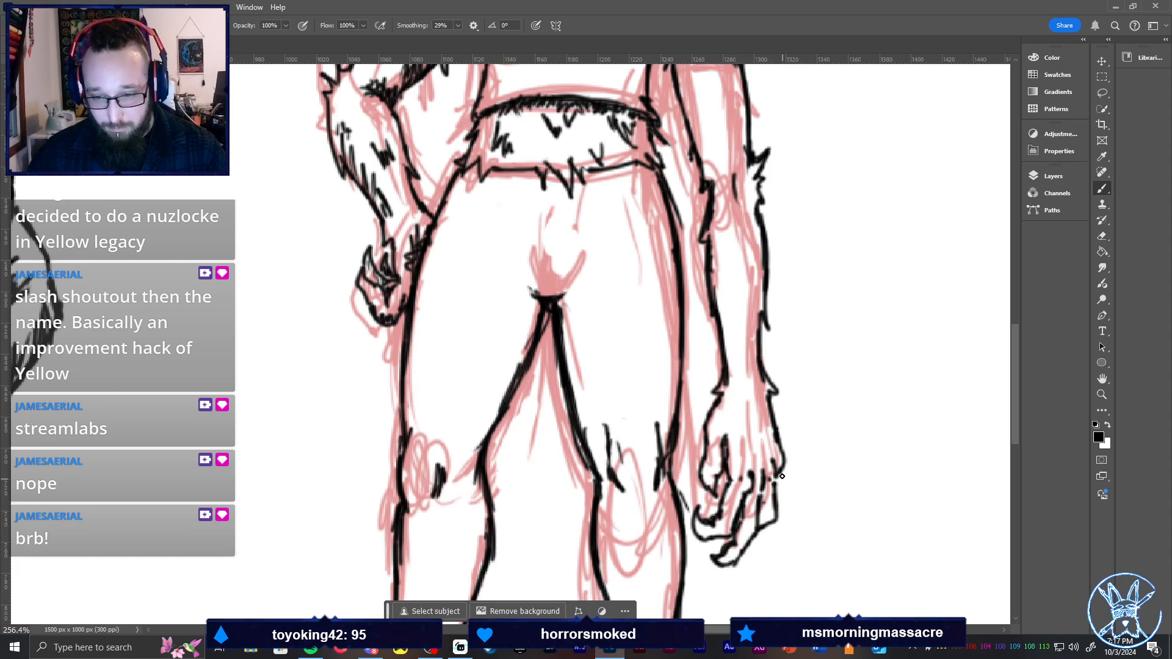
{"action": "left_click_drag", "start_coordinate": [782, 477], "coordinate": [779, 509]}
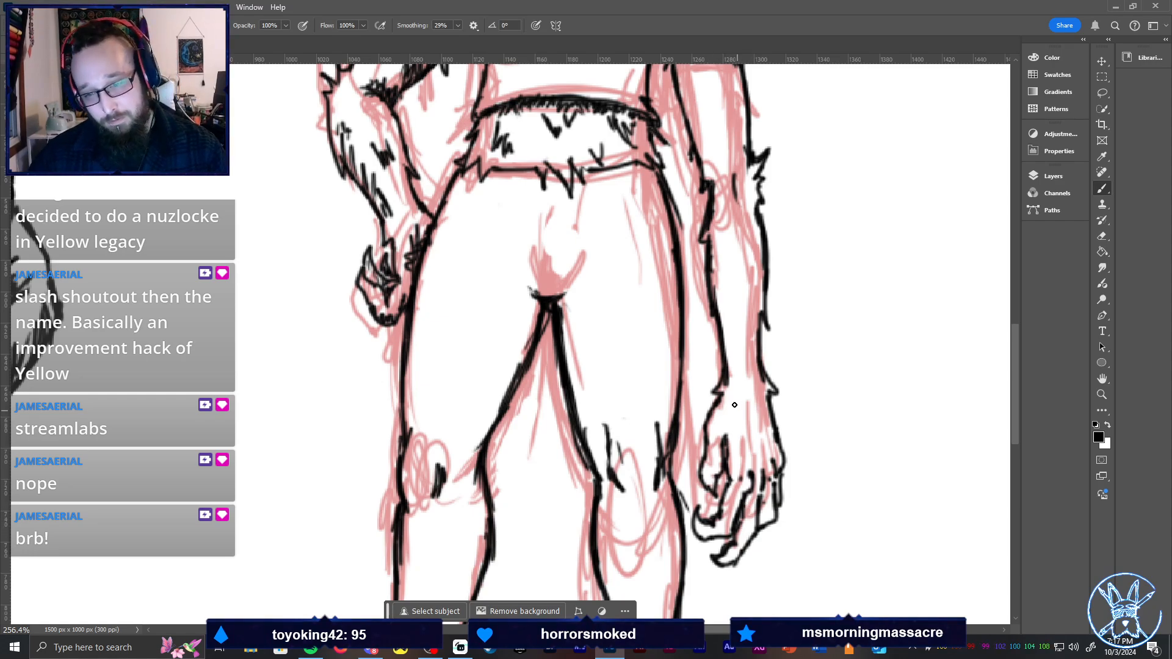
Add short fur strokes to the back of the hanging wrist and forearm, and near the bent arm's inner elbow
{"action": "mouse_move", "coordinate": [735, 405]}
{"action": "left_mouse_down"}
{"action": "mouse_move", "coordinate": [739, 432]}
{"action": "mouse_move", "coordinate": [750, 407]}
{"action": "mouse_move", "coordinate": [763, 427]}
{"action": "mouse_move", "coordinate": [755, 398]}
{"action": "left_mouse_up"}
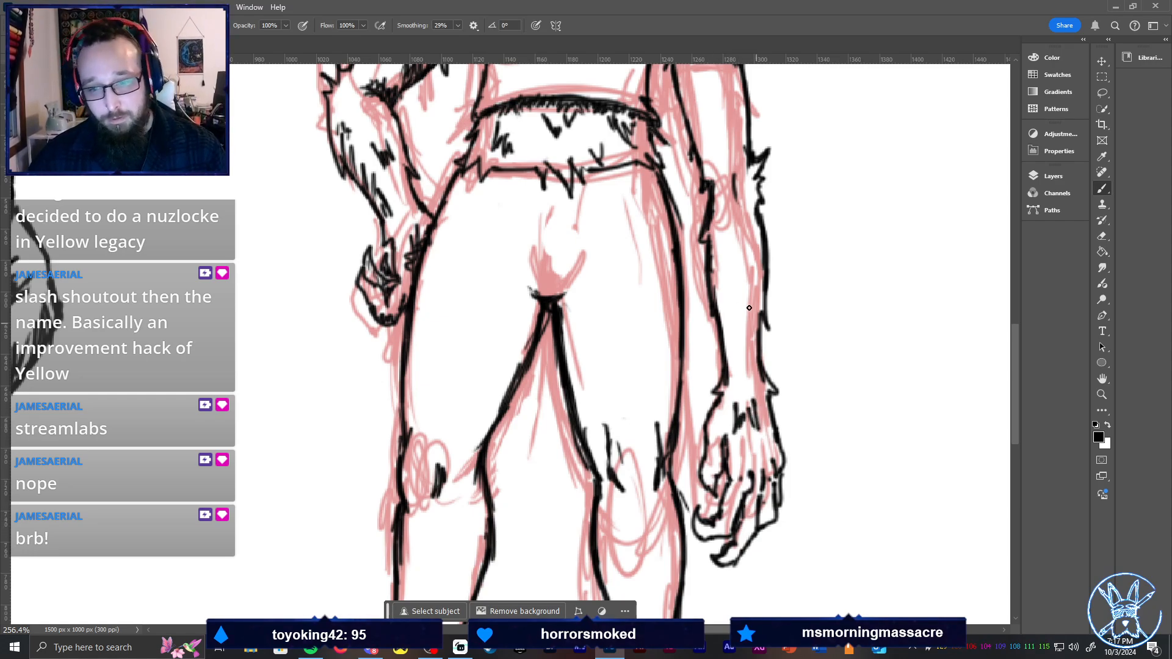
{"action": "mouse_move", "coordinate": [749, 308]}
{"action": "left_mouse_down"}
{"action": "mouse_move", "coordinate": [741, 288]}
{"action": "mouse_move", "coordinate": [749, 324]}
{"action": "mouse_move", "coordinate": [755, 248]}
{"action": "left_mouse_up"}
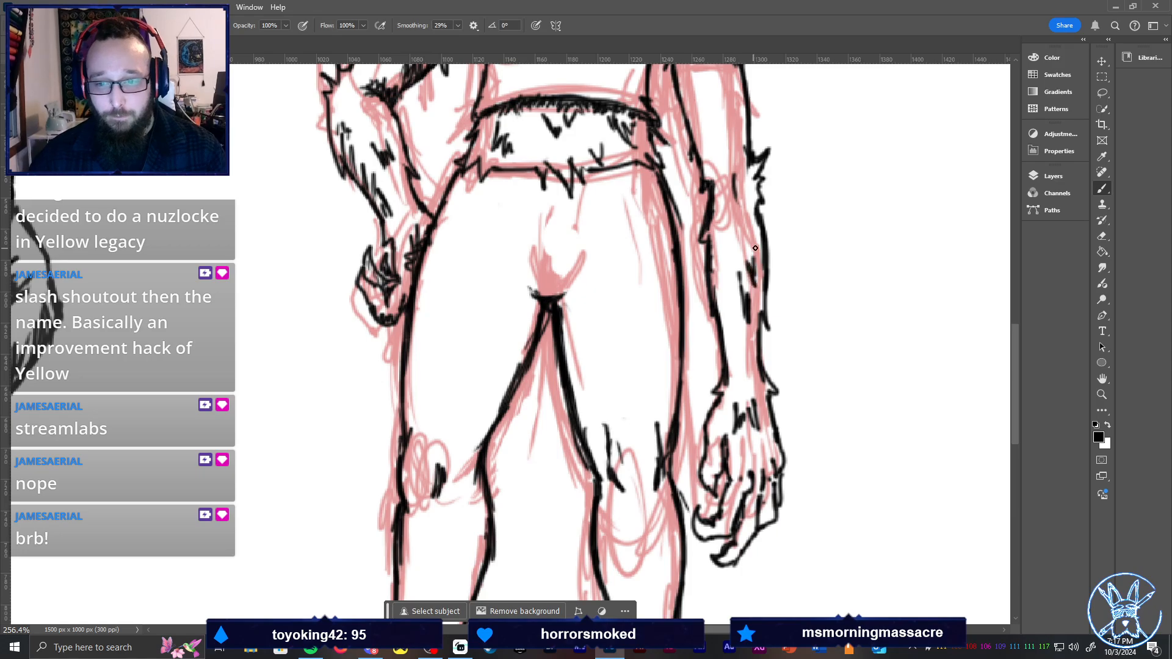
{"action": "mouse_move", "coordinate": [723, 335]}
{"action": "left_mouse_down"}
{"action": "mouse_move", "coordinate": [714, 279]}
{"action": "mouse_move", "coordinate": [712, 340]}
{"action": "left_mouse_up"}
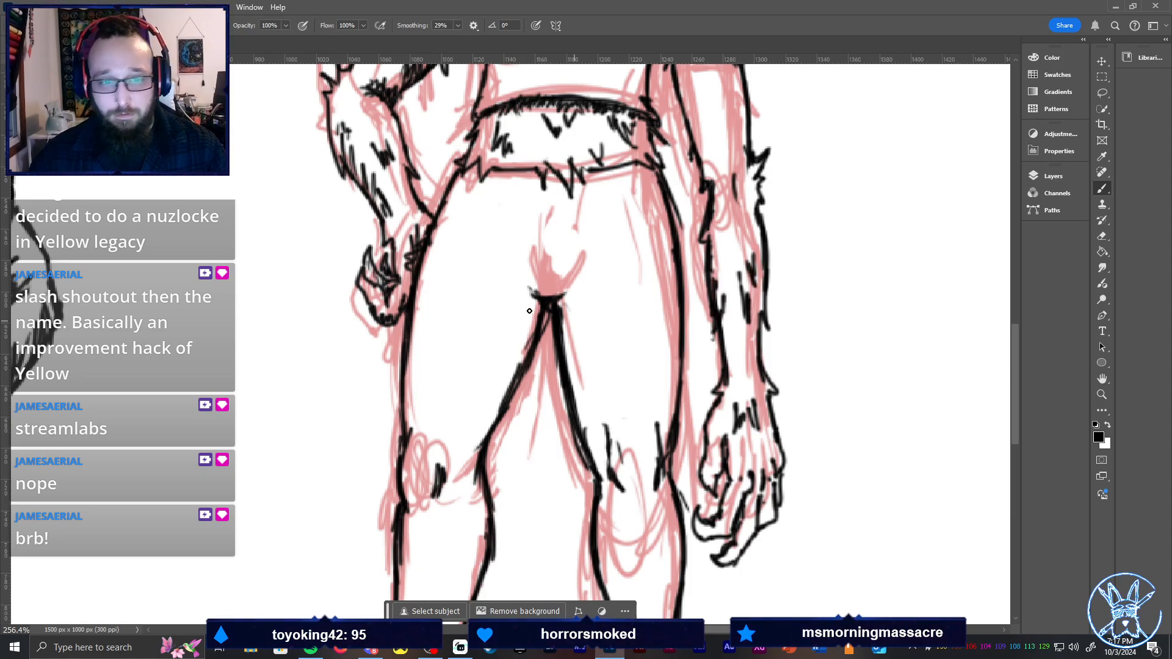
{"action": "scroll", "coordinate": [424, 282], "scroll_direction": "up", "scroll_amount": 5}
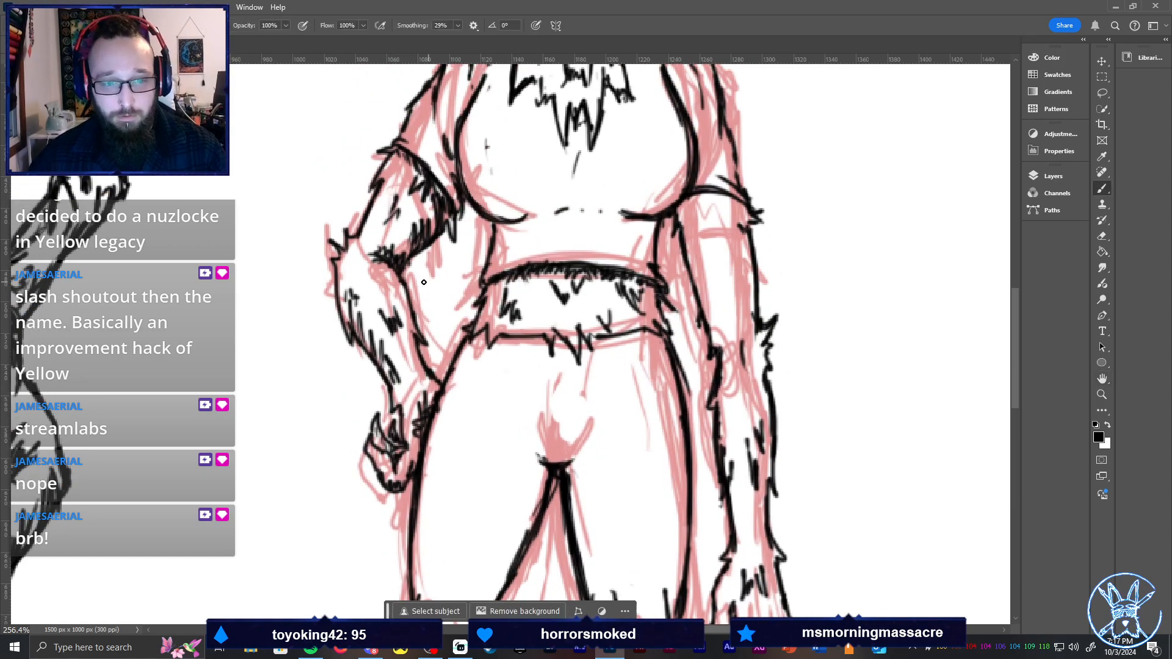
{"action": "left_click_drag", "start_coordinate": [410, 291], "coordinate": [404, 297]}
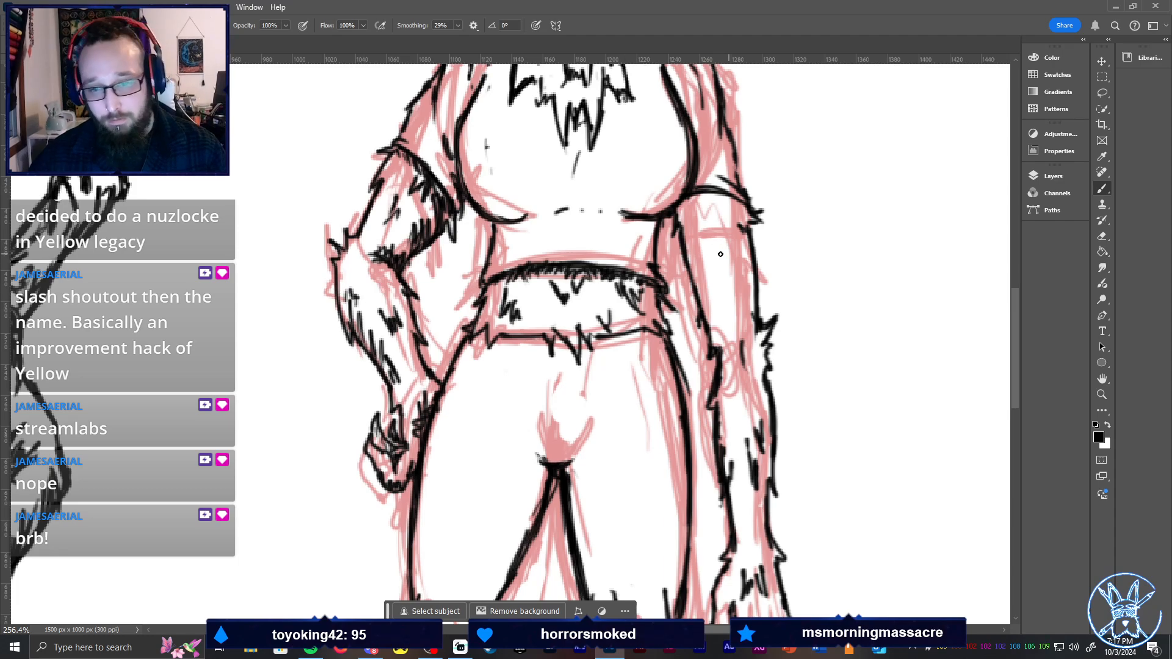
Ink fur strokes down the hanging upper arm and dense dark fur just beneath the sleeve hem
{"action": "mouse_move", "coordinate": [691, 223]}
{"action": "left_mouse_down"}
{"action": "mouse_move", "coordinate": [692, 271]}
{"action": "mouse_move", "coordinate": [706, 259]}
{"action": "left_mouse_up"}
{"action": "left_click_drag", "start_coordinate": [708, 194], "coordinate": [719, 213]}
{"action": "mouse_move", "coordinate": [738, 315]}
{"action": "left_mouse_down"}
{"action": "mouse_move", "coordinate": [744, 264]}
{"action": "mouse_move", "coordinate": [742, 317]}
{"action": "mouse_move", "coordinate": [757, 296]}
{"action": "left_mouse_up"}
{"action": "mouse_move", "coordinate": [689, 198]}
{"action": "left_mouse_down"}
{"action": "mouse_move", "coordinate": [675, 227]}
{"action": "mouse_move", "coordinate": [702, 191]}
{"action": "mouse_move", "coordinate": [690, 218]}
{"action": "mouse_move", "coordinate": [715, 210]}
{"action": "left_mouse_up"}
{"action": "left_click_drag", "start_coordinate": [727, 197], "coordinate": [718, 210]}
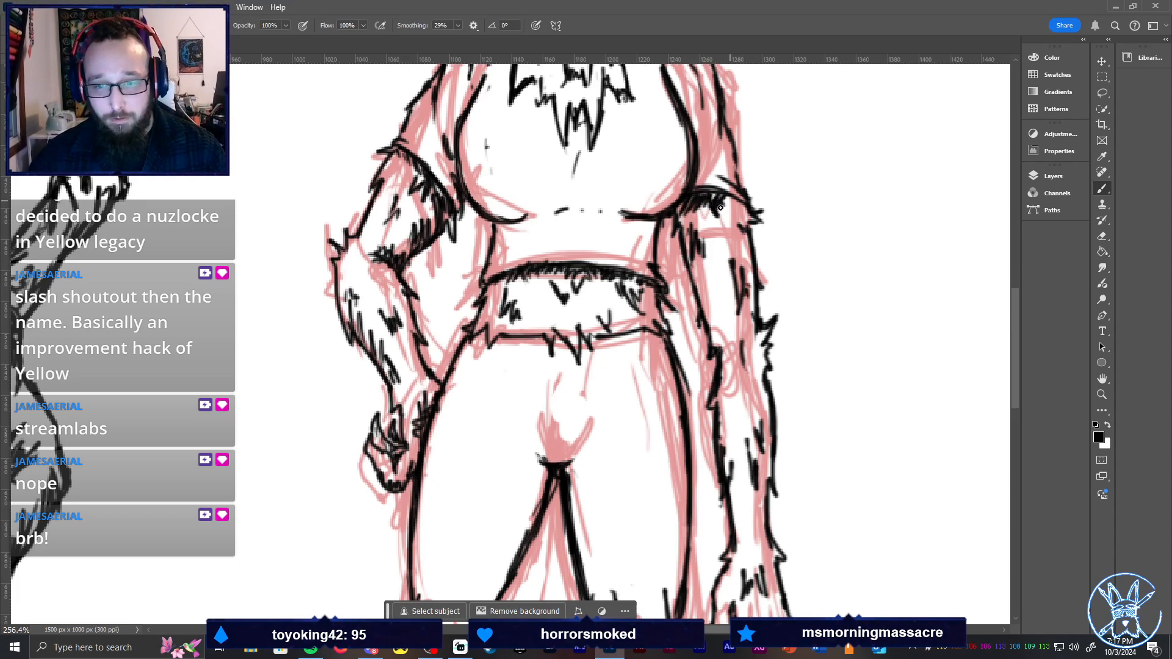
Thicken the hanging arm's inner edge with fur shading from below the sleeve to the wrist
{"action": "mouse_move", "coordinate": [676, 243]}
{"action": "left_mouse_down"}
{"action": "mouse_move", "coordinate": [691, 244]}
{"action": "mouse_move", "coordinate": [700, 328]}
{"action": "mouse_move", "coordinate": [723, 387]}
{"action": "left_mouse_up"}
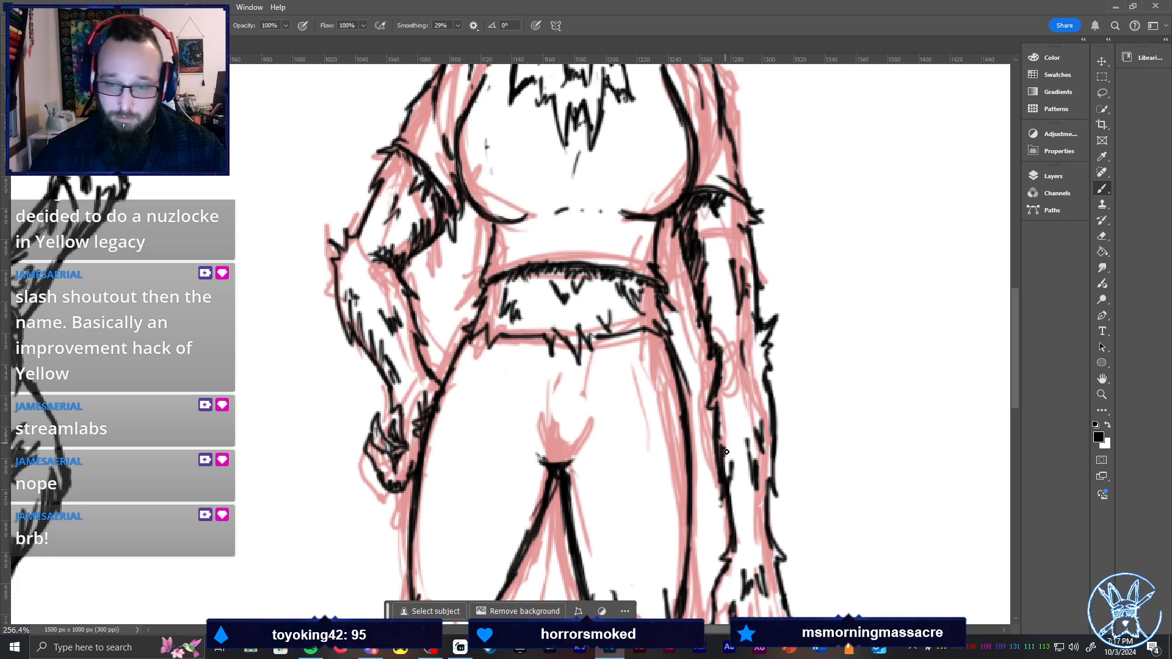
{"action": "mouse_move", "coordinate": [736, 503]}
{"action": "left_mouse_down"}
{"action": "mouse_move", "coordinate": [732, 528]}
{"action": "mouse_move", "coordinate": [721, 443]}
{"action": "left_mouse_up"}
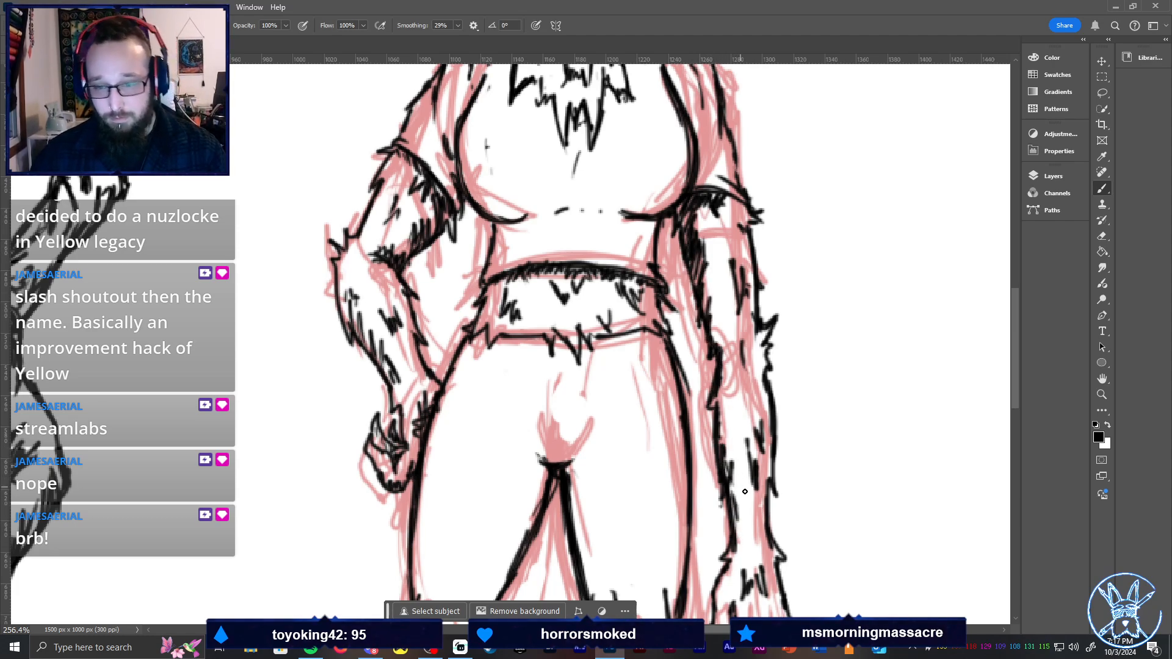
{"action": "mouse_move", "coordinate": [745, 491]}
{"action": "left_mouse_down"}
{"action": "mouse_move", "coordinate": [735, 514]}
{"action": "mouse_move", "coordinate": [742, 552]}
{"action": "mouse_move", "coordinate": [739, 543]}
{"action": "mouse_move", "coordinate": [757, 542]}
{"action": "left_mouse_up"}
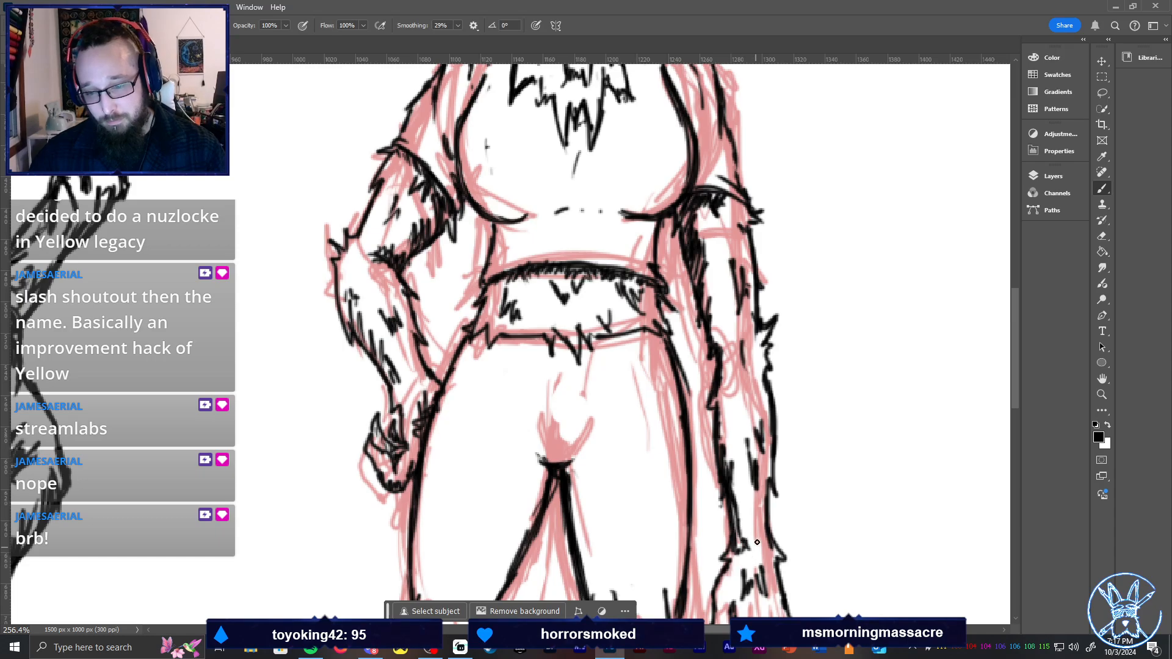
Unlock and delete the red sketch layer, Layer 6, then reselect Layer 4 and collapse the Layers panel
{"action": "key", "text": "ctrl+0"}
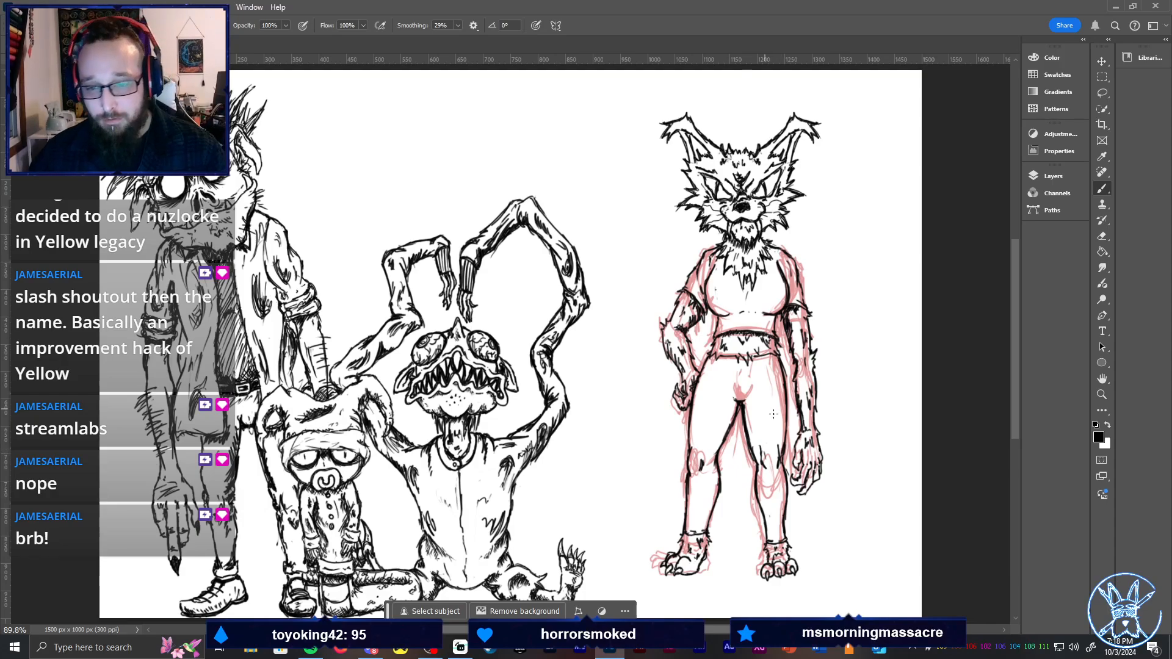
{"action": "key", "text": "z"}
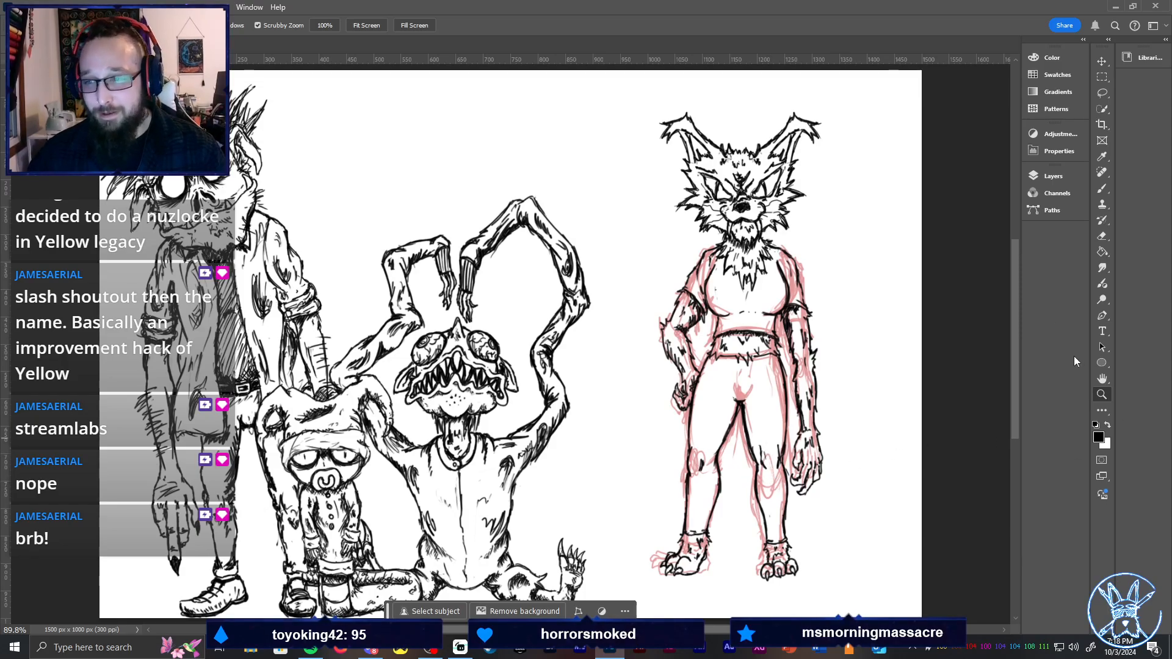
{"action": "left_click", "coordinate": [1065, 178]}
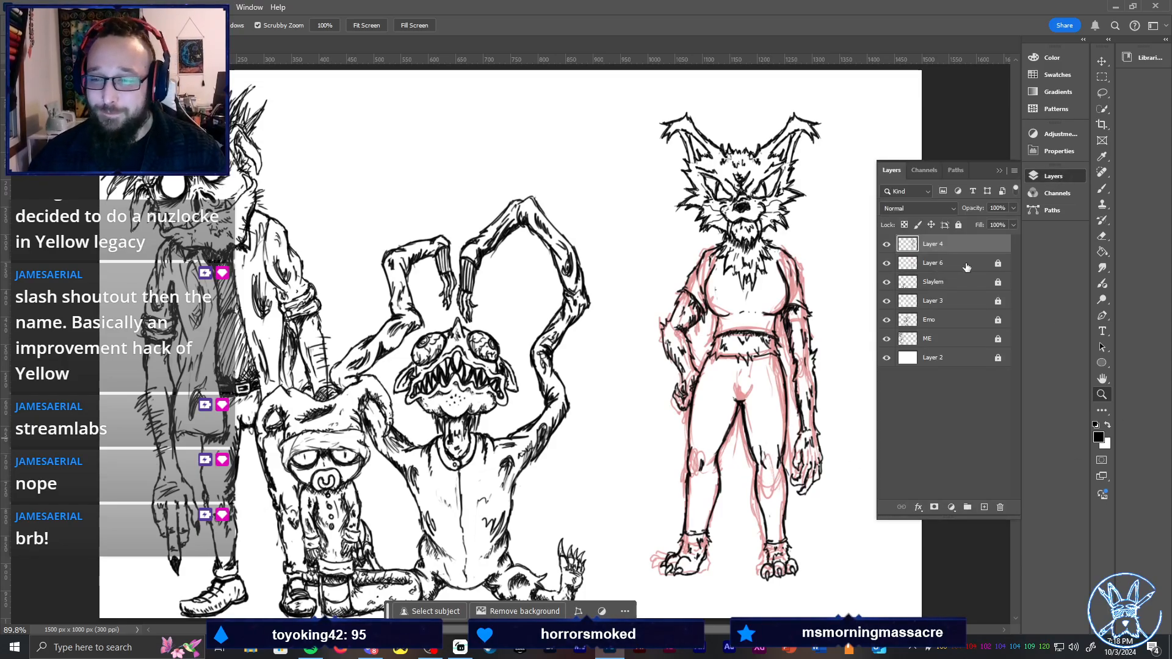
{"action": "left_click", "coordinate": [999, 265]}
{"action": "left_click", "coordinate": [966, 266]}
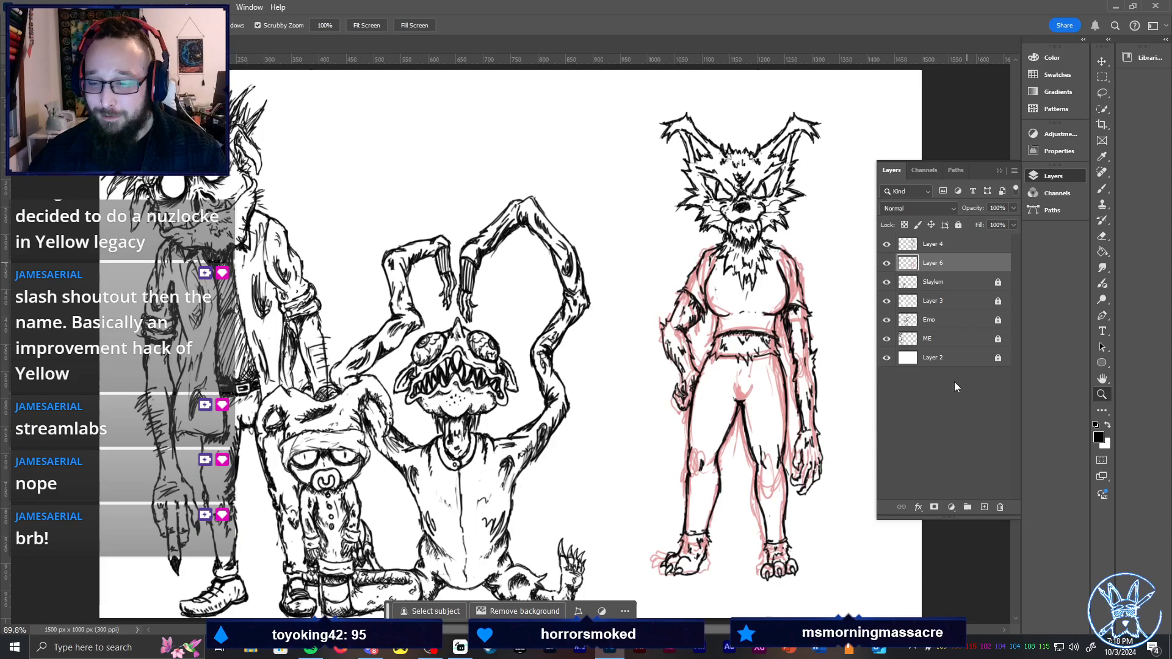
{"action": "left_click", "coordinate": [1000, 508]}
{"action": "left_click", "coordinate": [545, 240]}
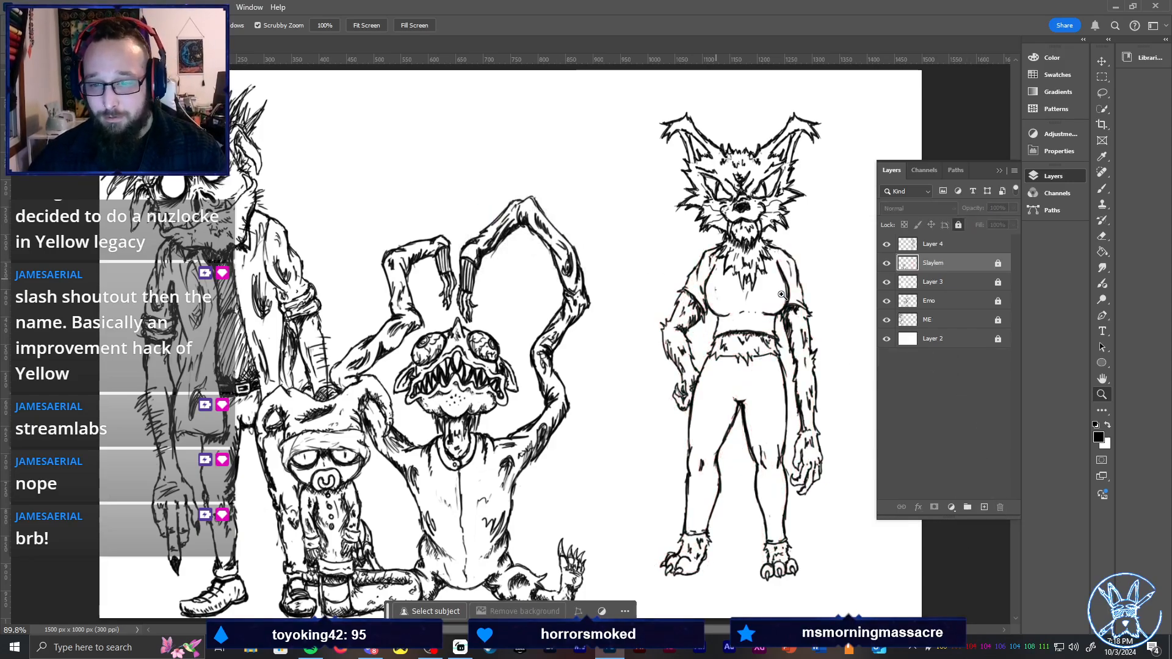
{"action": "left_click", "coordinate": [958, 246]}
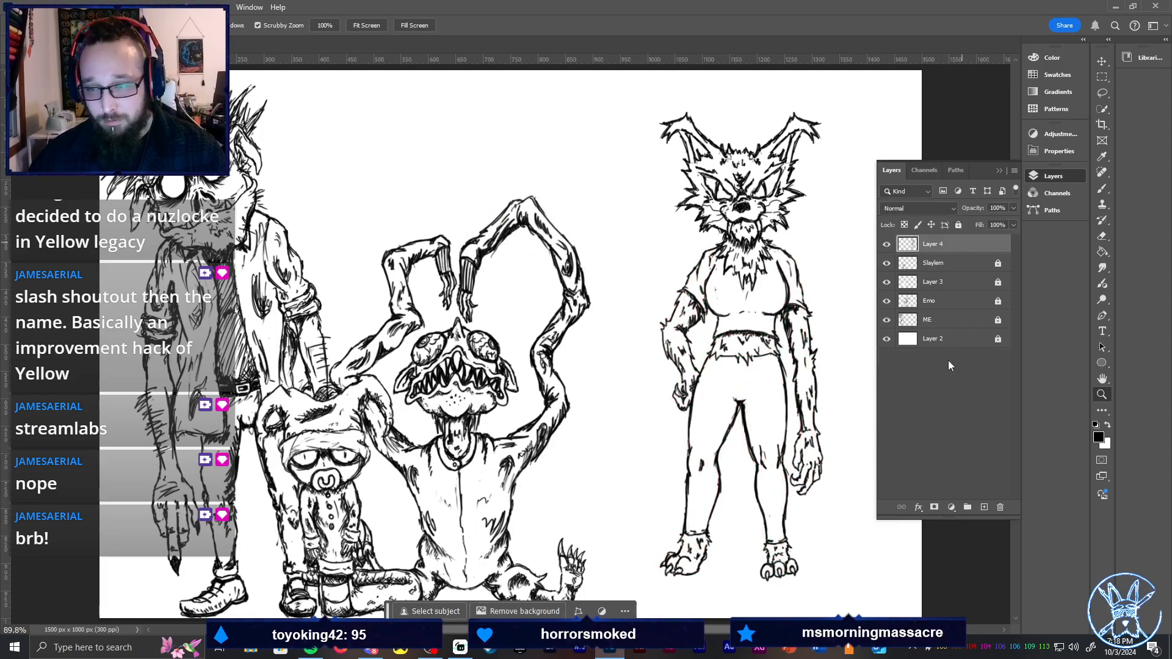
{"action": "left_click", "coordinate": [999, 171]}
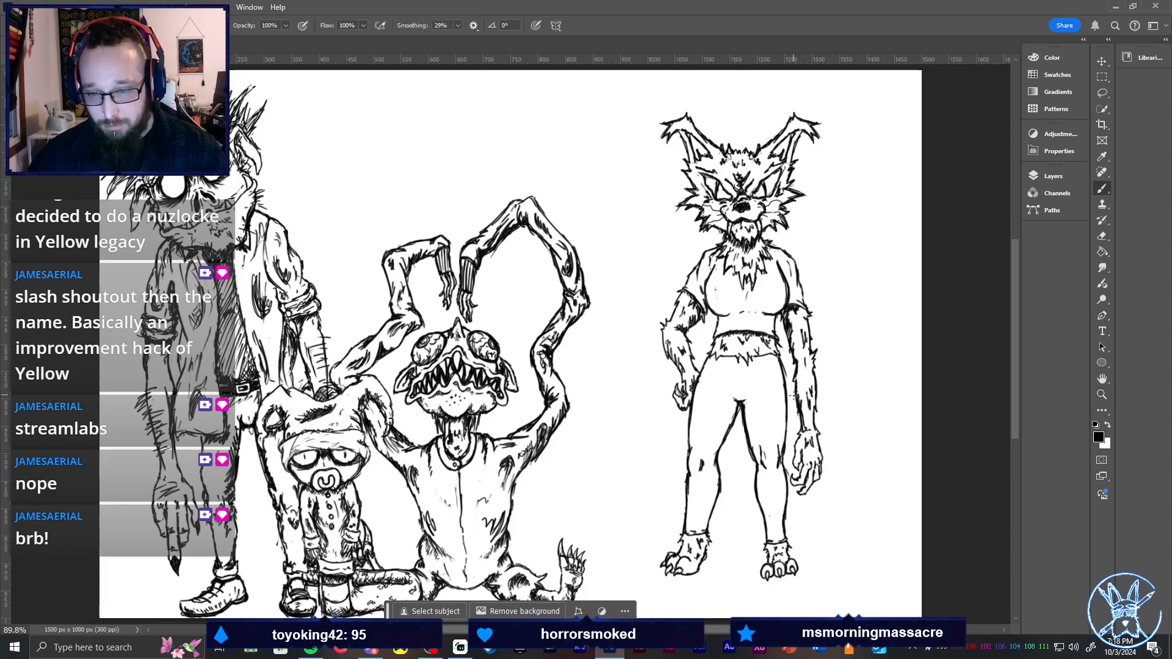
Ink a bushy, pointed tail emerging behind the hip and hanging arm and curling outward beside the hand
{"action": "left_click_drag", "start_coordinate": [788, 400], "coordinate": [884, 411]}
{"action": "key", "text": "h"}
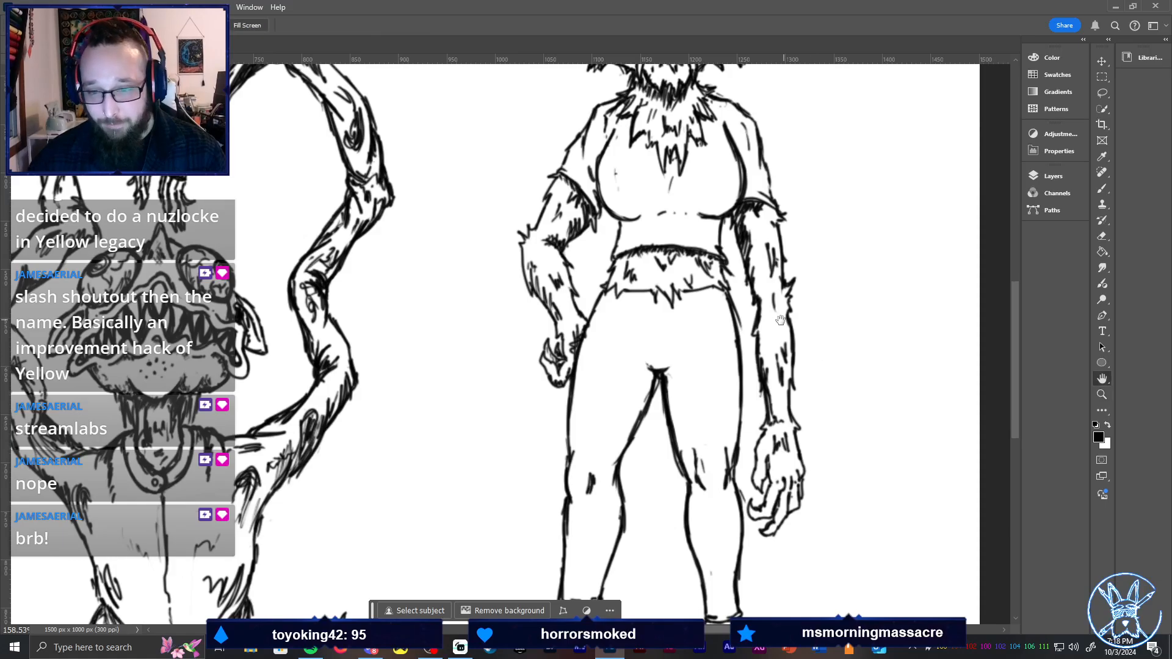
{"action": "key", "text": "b"}
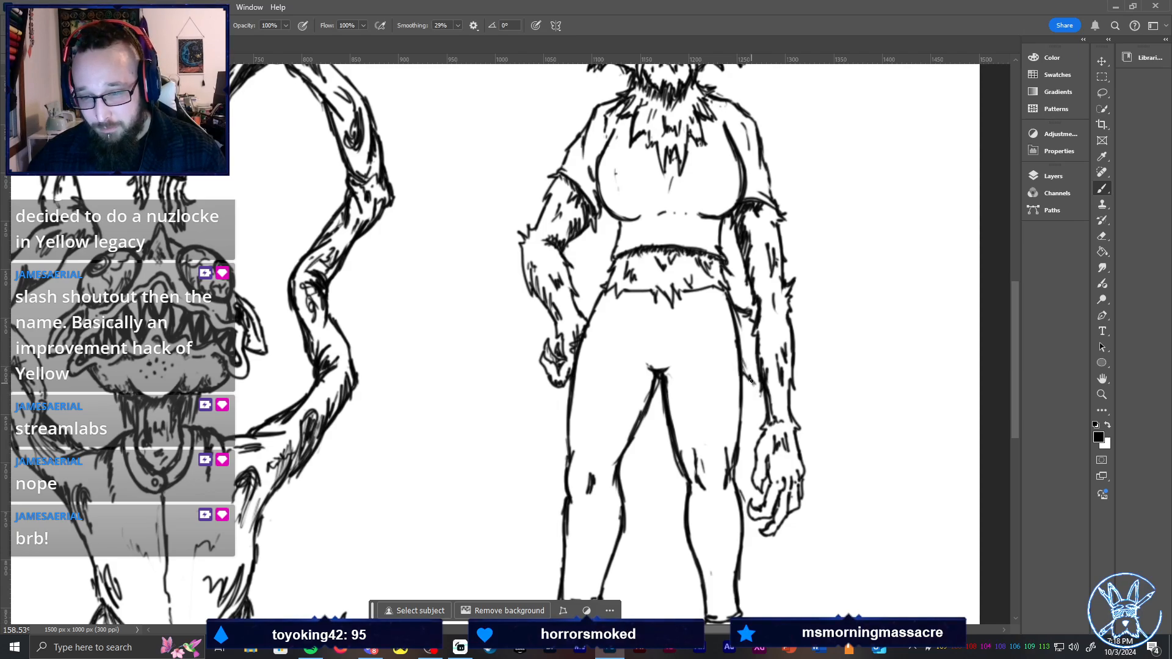
{"action": "mouse_move", "coordinate": [753, 382]}
{"action": "left_mouse_down"}
{"action": "mouse_move", "coordinate": [760, 413]}
{"action": "mouse_move", "coordinate": [744, 360]}
{"action": "mouse_move", "coordinate": [823, 375]}
{"action": "mouse_move", "coordinate": [814, 411]}
{"action": "mouse_move", "coordinate": [835, 439]}
{"action": "left_mouse_up"}
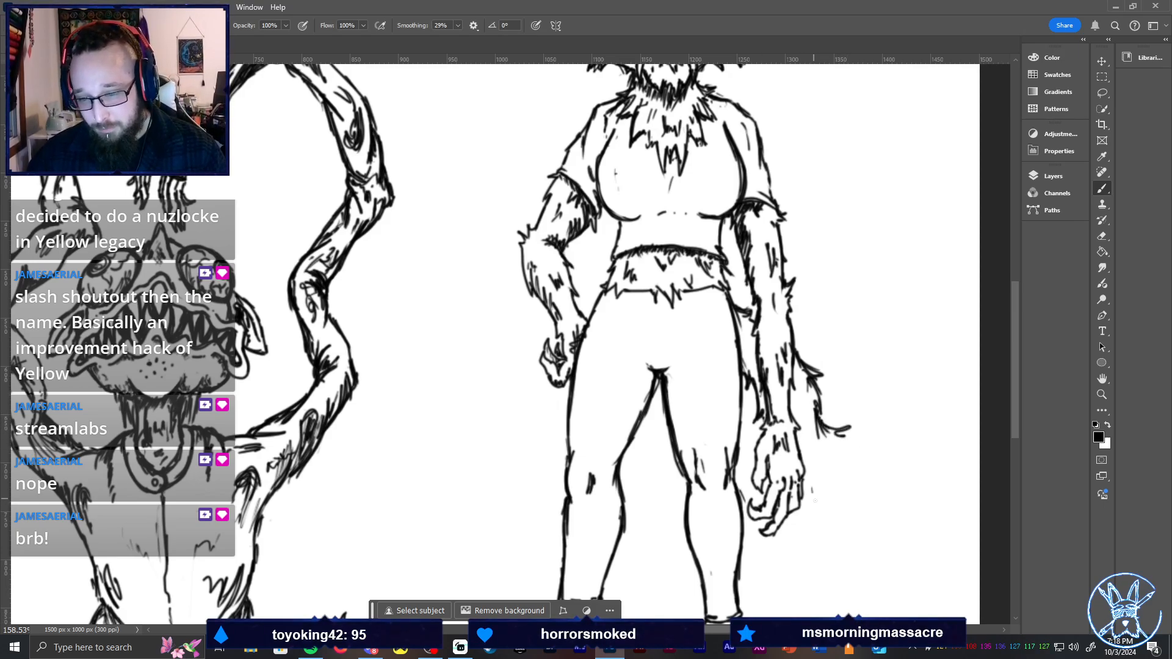
{"action": "mouse_move", "coordinate": [802, 482]}
{"action": "left_mouse_down"}
{"action": "mouse_move", "coordinate": [843, 506]}
{"action": "mouse_move", "coordinate": [817, 501]}
{"action": "mouse_move", "coordinate": [860, 486]}
{"action": "left_mouse_up"}
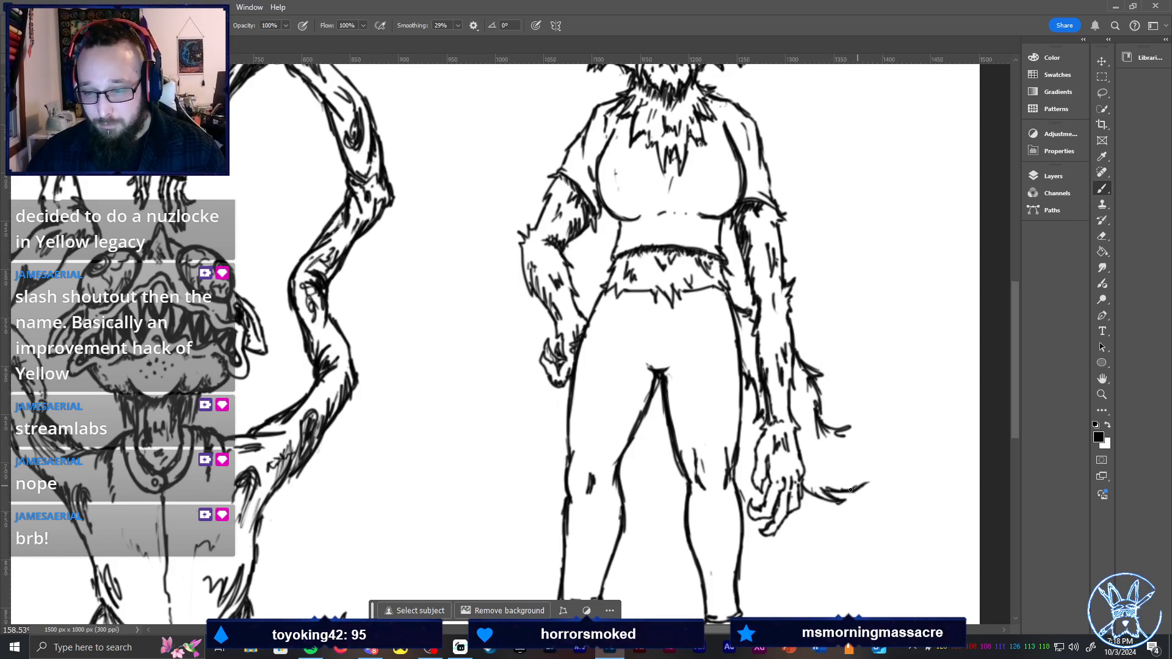
{"action": "mouse_move", "coordinate": [850, 490]}
{"action": "left_mouse_down"}
{"action": "mouse_move", "coordinate": [873, 489]}
{"action": "mouse_move", "coordinate": [877, 501]}
{"action": "mouse_move", "coordinate": [909, 453]}
{"action": "mouse_move", "coordinate": [882, 468]}
{"action": "mouse_move", "coordinate": [862, 439]}
{"action": "mouse_move", "coordinate": [882, 430]}
{"action": "mouse_move", "coordinate": [874, 457]}
{"action": "left_mouse_up"}
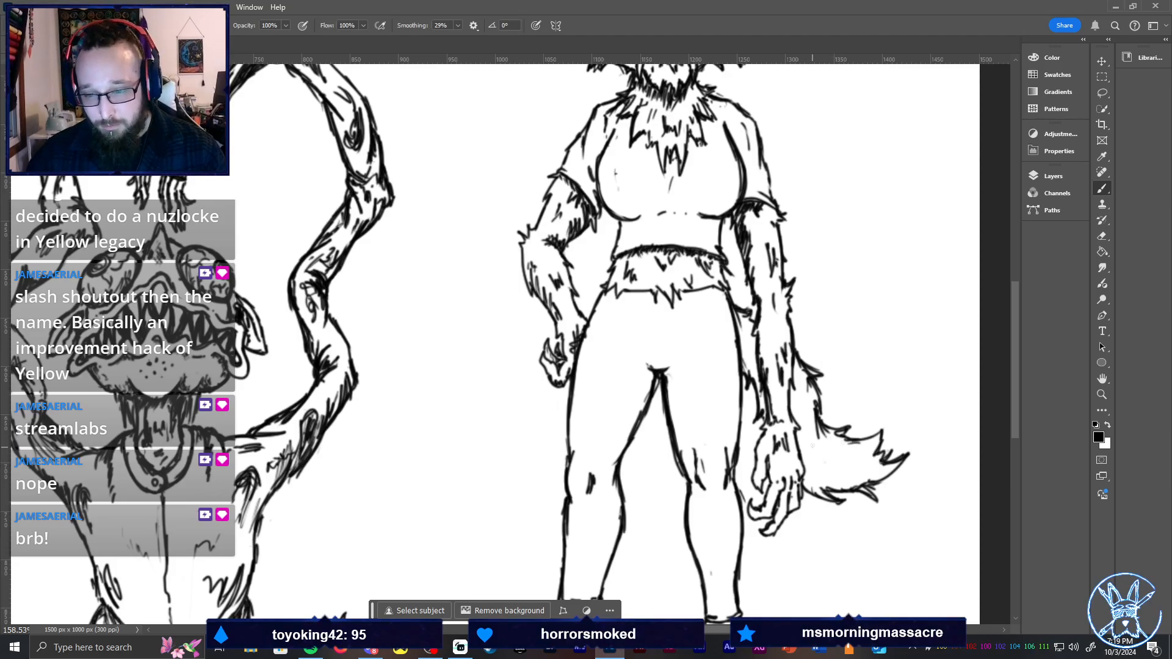
Add fur strokes inside the tail, along its tip, its upper edge and the section between hip and arm
{"action": "left_click_drag", "start_coordinate": [811, 436], "coordinate": [831, 453]}
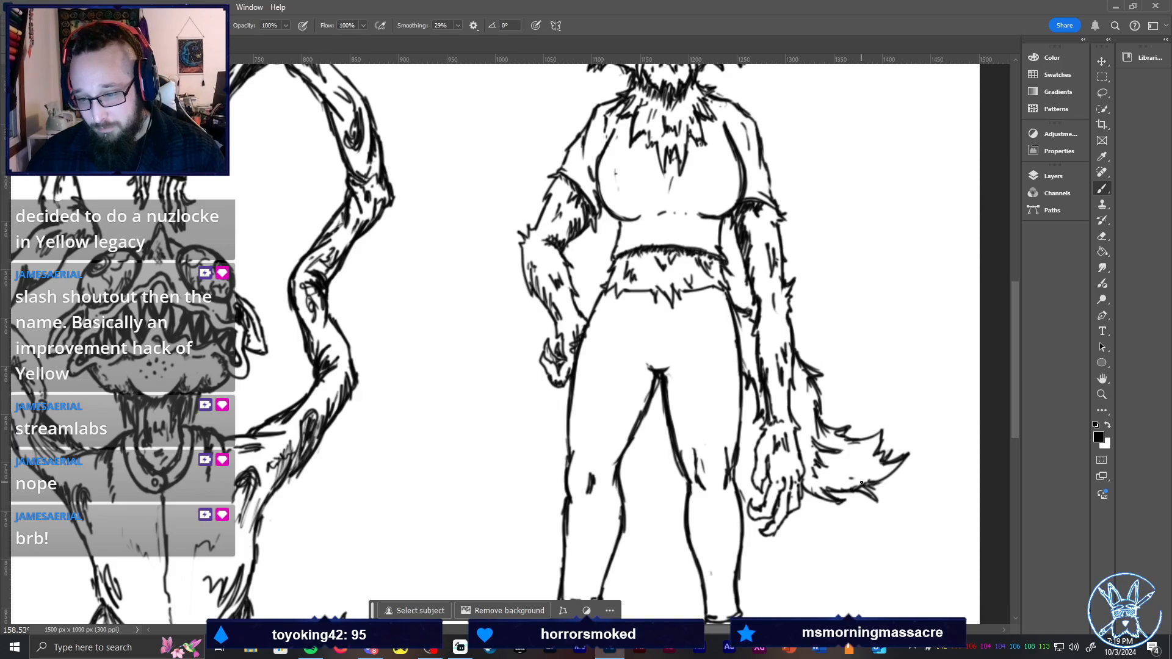
{"action": "mouse_move", "coordinate": [861, 483]}
{"action": "left_mouse_down"}
{"action": "mouse_move", "coordinate": [847, 468]}
{"action": "mouse_move", "coordinate": [858, 443]}
{"action": "left_mouse_up"}
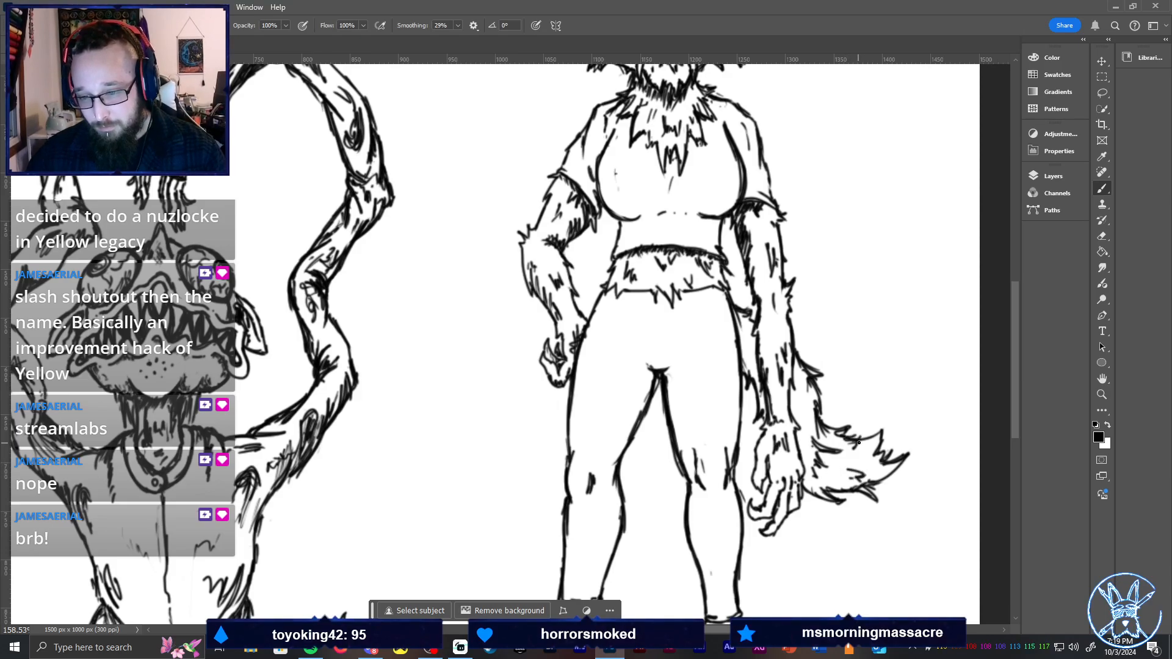
{"action": "left_click_drag", "start_coordinate": [801, 397], "coordinate": [813, 421]}
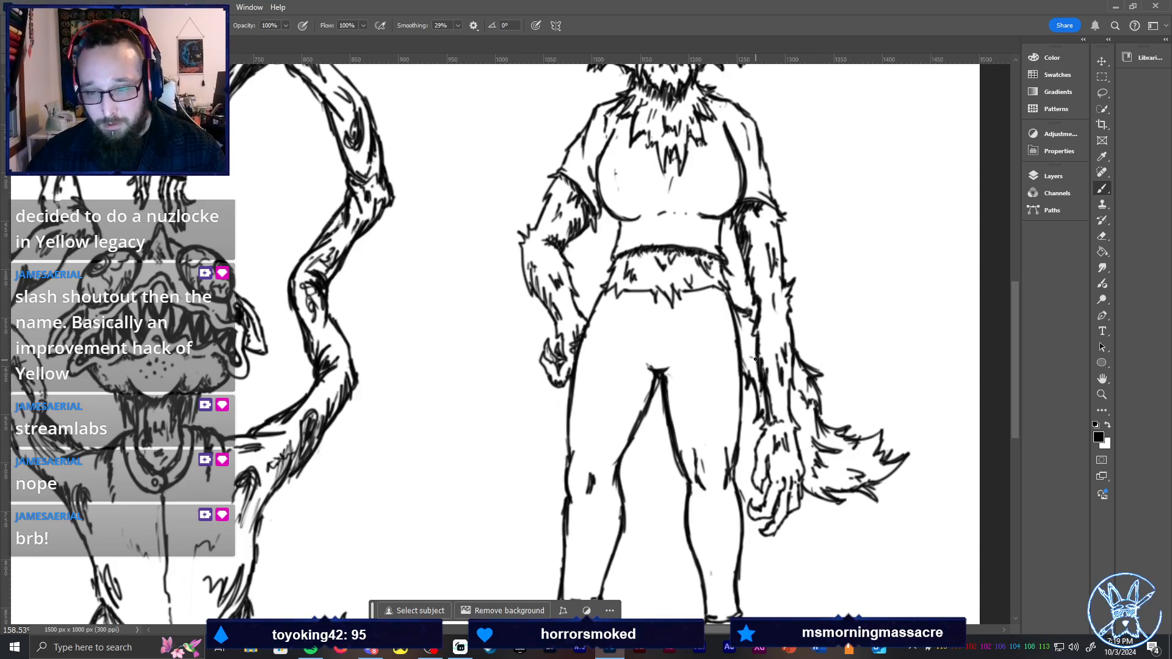
{"action": "left_click_drag", "start_coordinate": [743, 329], "coordinate": [758, 366]}
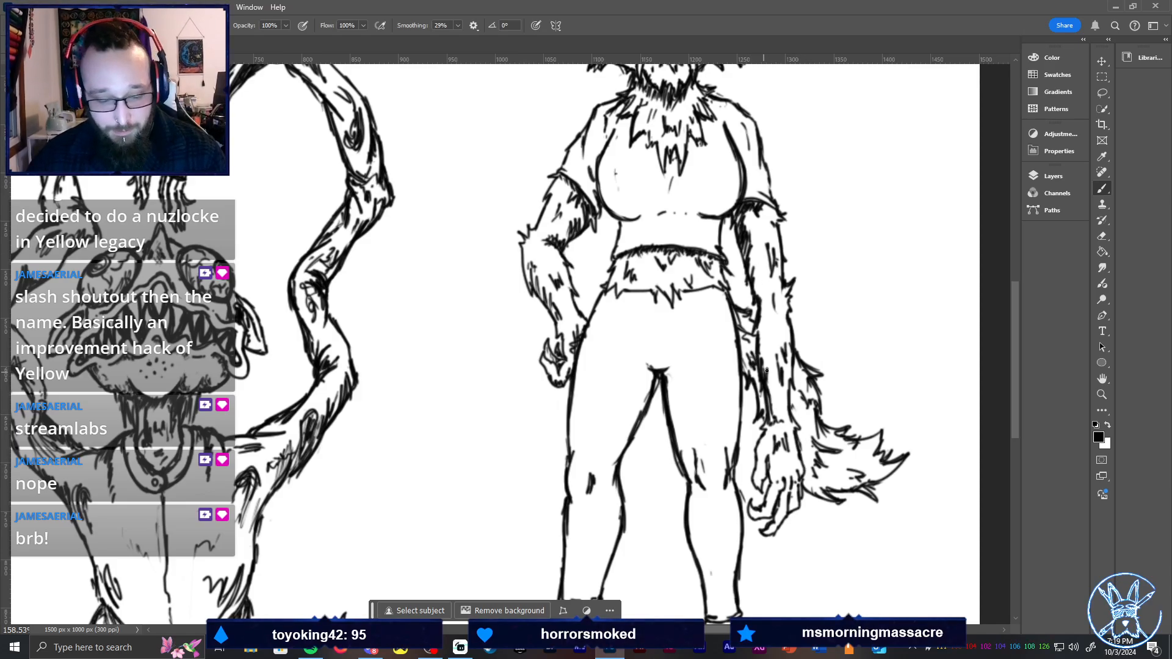
{"action": "key", "text": "ctrl+0"}
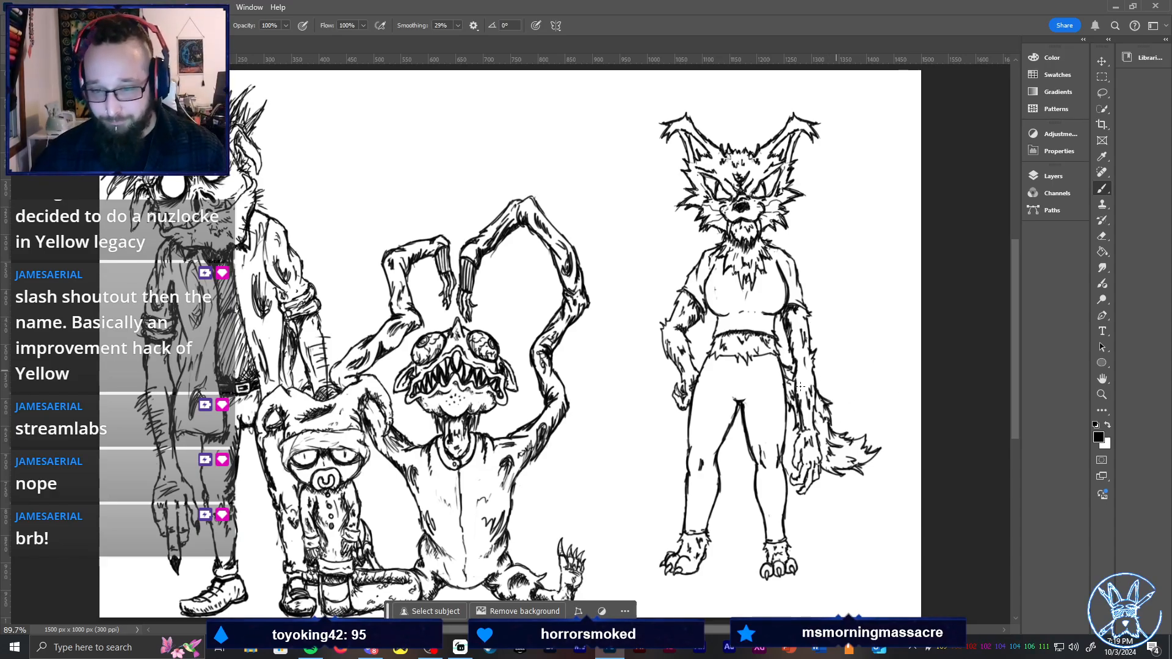
Ink fabric folds on the shirt's sleeve, below the chest and across the midriff above the hem
{"action": "key", "text": "z"}
{"action": "mouse_move", "coordinate": [791, 390]}
{"action": "left_mouse_down"}
{"action": "mouse_move", "coordinate": [822, 377]}
{"action": "mouse_move", "coordinate": [813, 381]}
{"action": "mouse_move", "coordinate": [837, 350]}
{"action": "mouse_move", "coordinate": [799, 451]}
{"action": "left_mouse_up"}
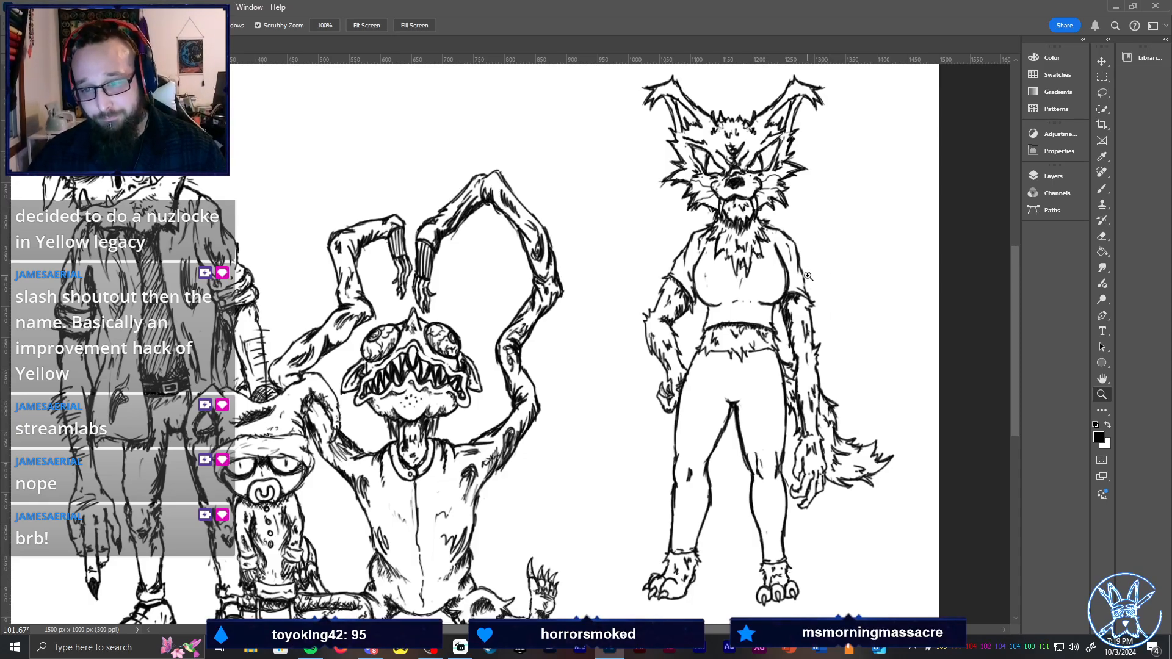
{"action": "left_click_drag", "start_coordinate": [808, 270], "coordinate": [837, 264]}
{"action": "key", "text": "b"}
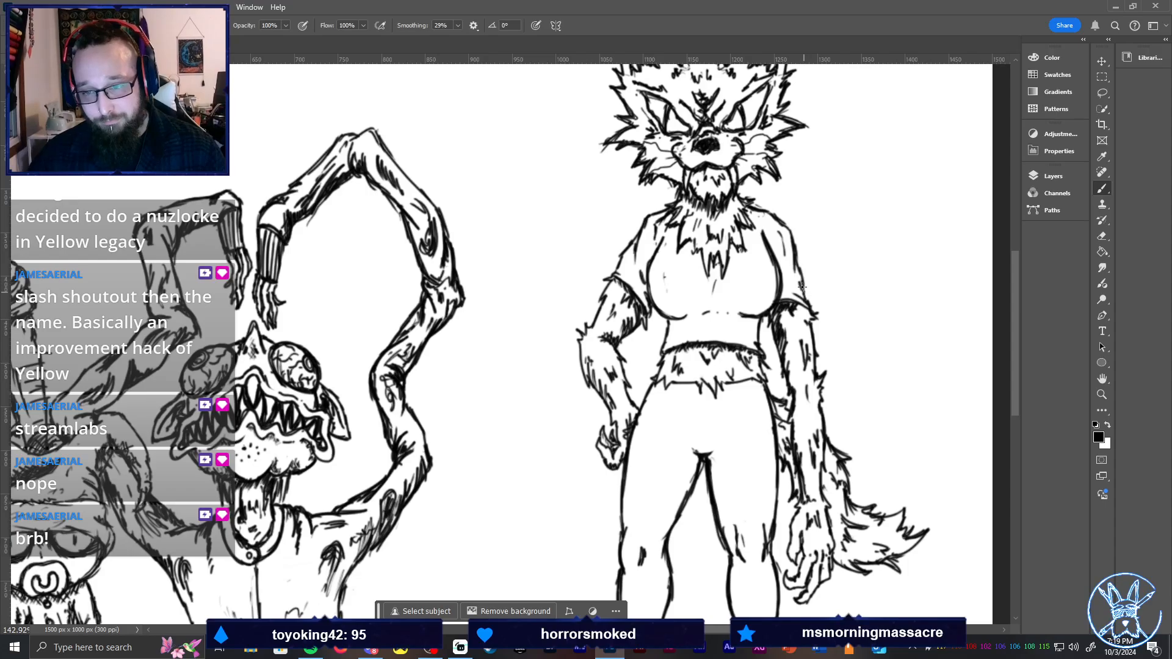
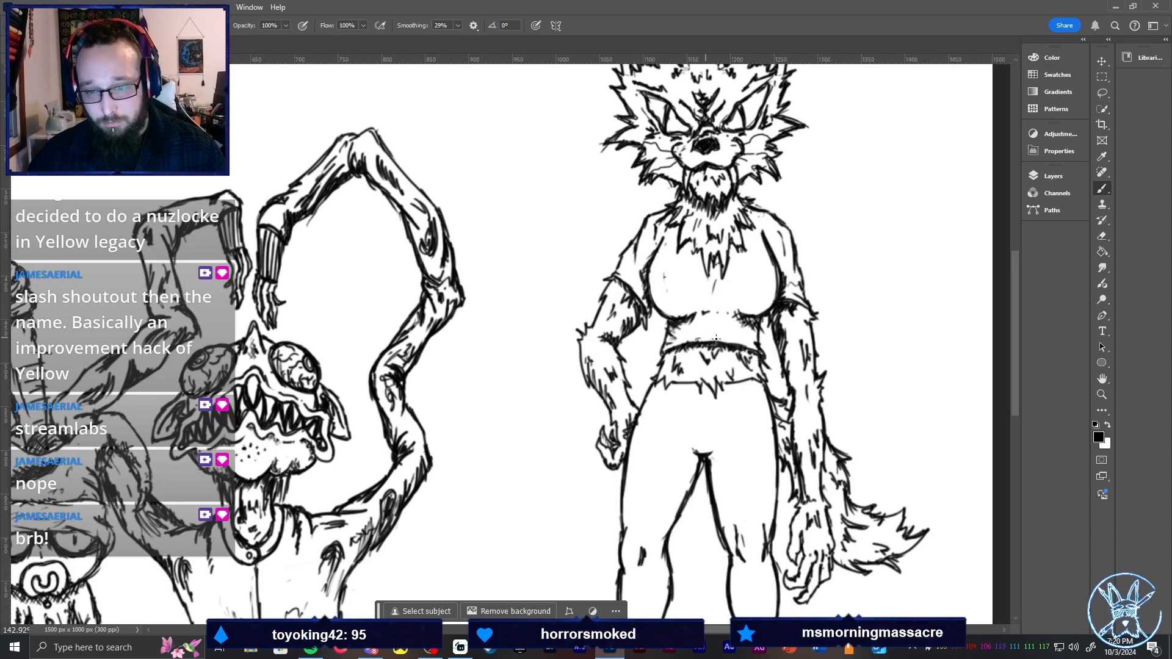
{"action": "left_click_drag", "start_coordinate": [696, 337], "coordinate": [733, 333]}
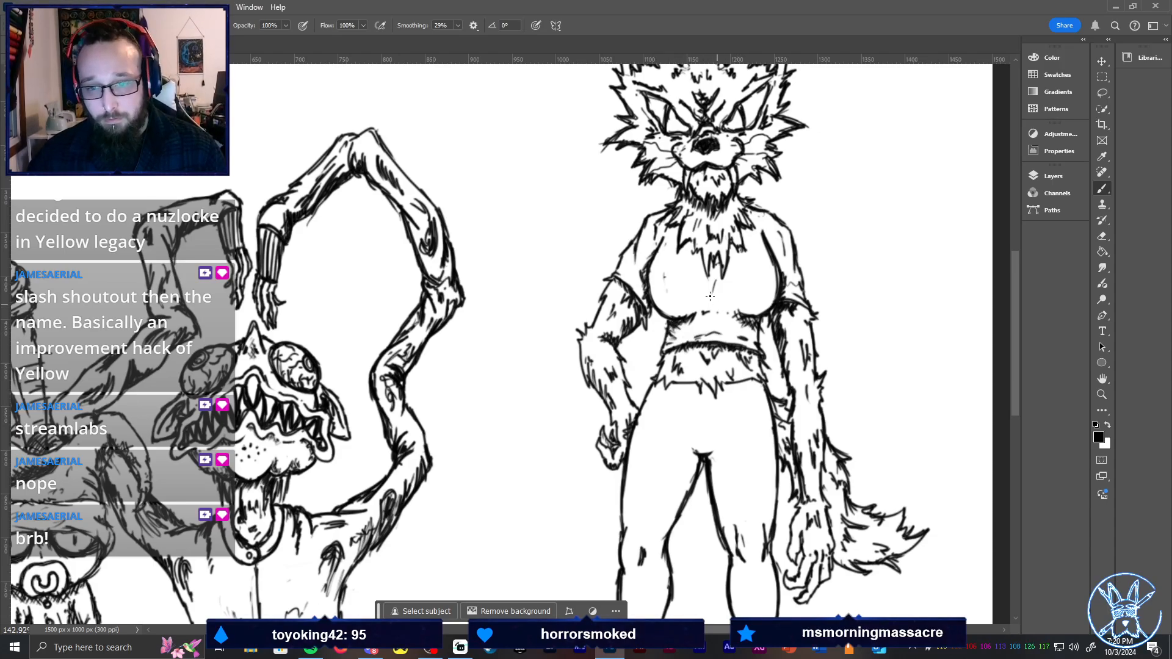
Darken the fur ruff on the wolf character's chest and add fold strokes to the shirt's shoulders and sleeves
{"action": "left_click_drag", "start_coordinate": [718, 276], "coordinate": [710, 261]}
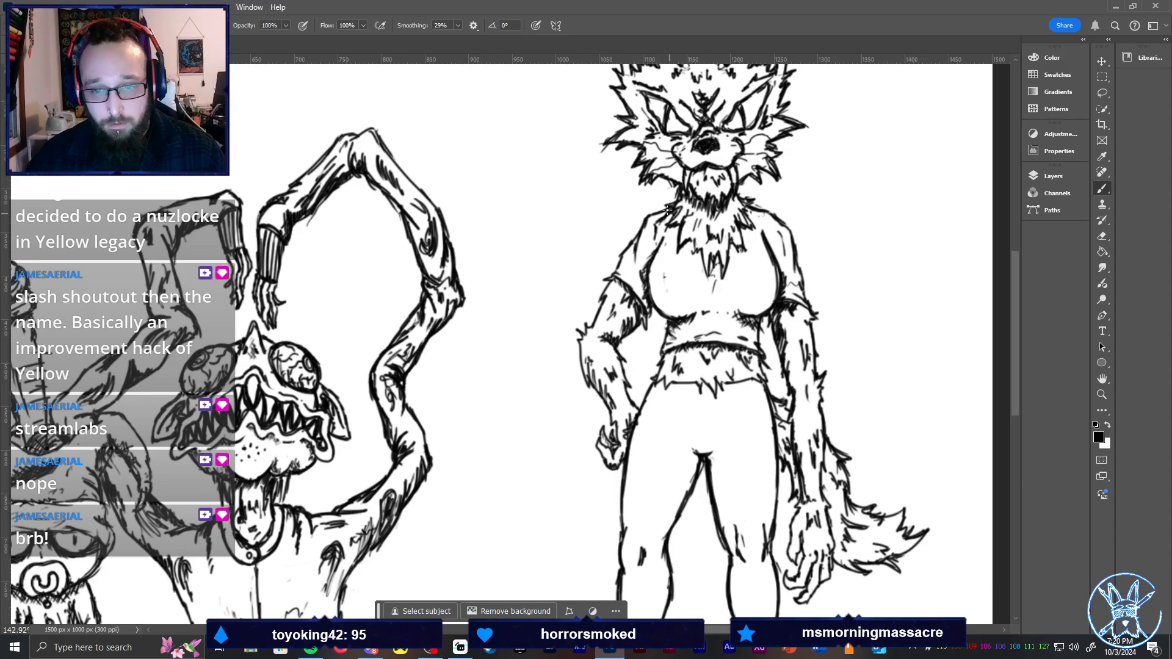
{"action": "mouse_move", "coordinate": [668, 210]}
{"action": "left_mouse_down"}
{"action": "mouse_move", "coordinate": [707, 278]}
{"action": "mouse_move", "coordinate": [726, 277]}
{"action": "mouse_move", "coordinate": [744, 235]}
{"action": "mouse_move", "coordinate": [745, 249]}
{"action": "mouse_move", "coordinate": [747, 214]}
{"action": "mouse_move", "coordinate": [788, 263]}
{"action": "left_mouse_up"}
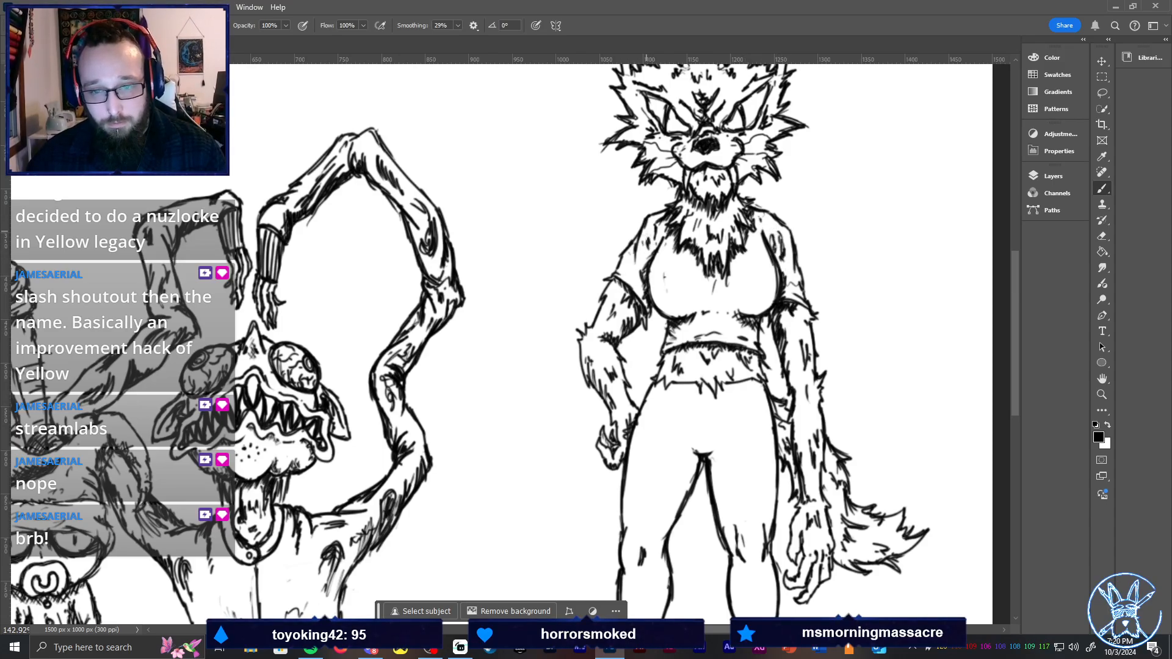
{"action": "mouse_move", "coordinate": [627, 265]}
{"action": "left_mouse_down"}
{"action": "mouse_move", "coordinate": [635, 298]}
{"action": "mouse_move", "coordinate": [607, 308]}
{"action": "left_mouse_up"}
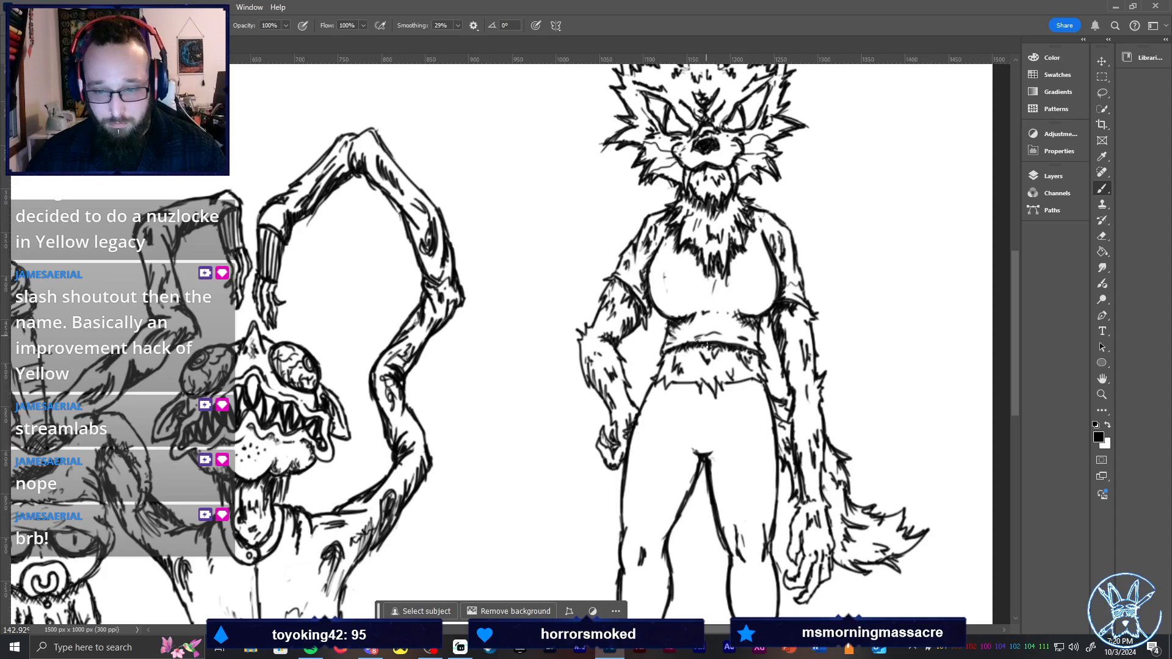
Ink short fabric folds just below the waistband on both sides of the trousers
{"action": "key", "text": "space"}
{"action": "mouse_move", "coordinate": [790, 467]}
{"action": "left_mouse_down"}
{"action": "mouse_move", "coordinate": [749, 410]}
{"action": "mouse_move", "coordinate": [733, 336]}
{"action": "left_mouse_up"}
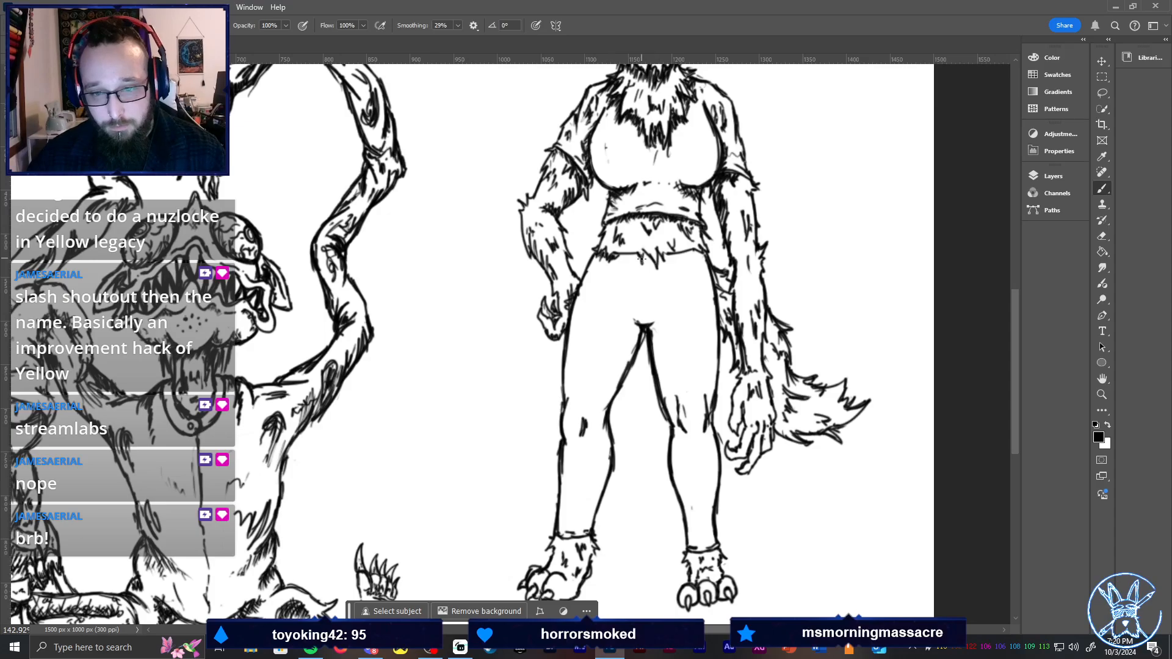
{"action": "mouse_move", "coordinate": [682, 268]}
{"action": "left_mouse_down"}
{"action": "mouse_move", "coordinate": [706, 260]}
{"action": "mouse_move", "coordinate": [692, 264]}
{"action": "left_mouse_up"}
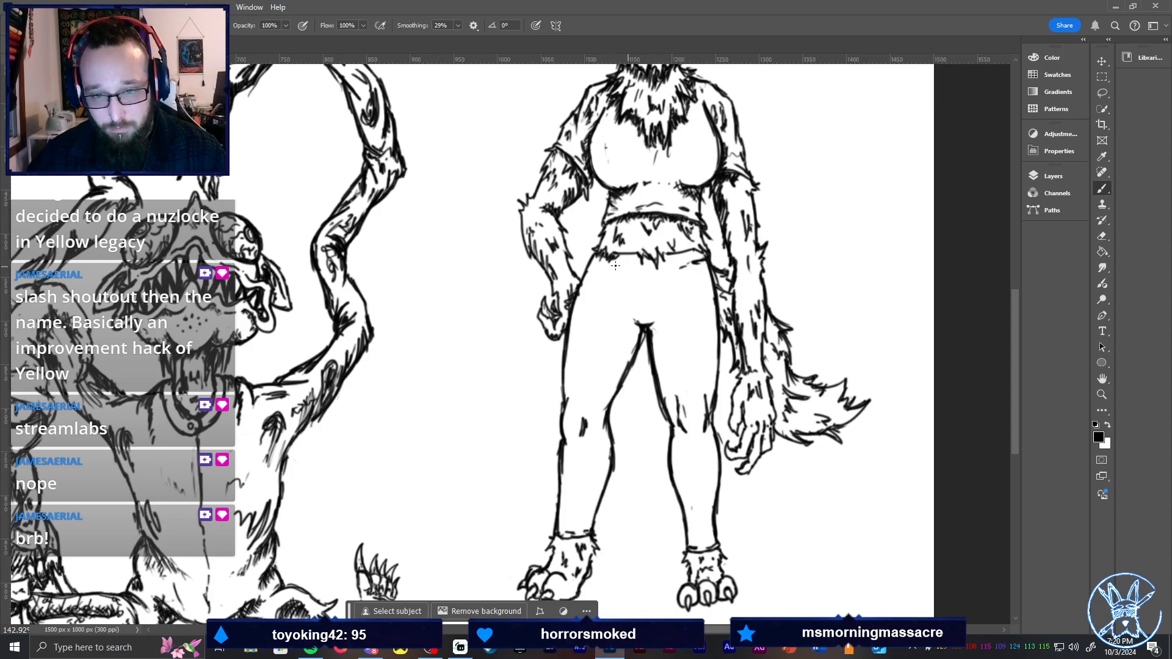
{"action": "mouse_move", "coordinate": [590, 256]}
{"action": "left_mouse_down"}
{"action": "mouse_move", "coordinate": [593, 269]}
{"action": "mouse_move", "coordinate": [628, 266]}
{"action": "left_mouse_up"}
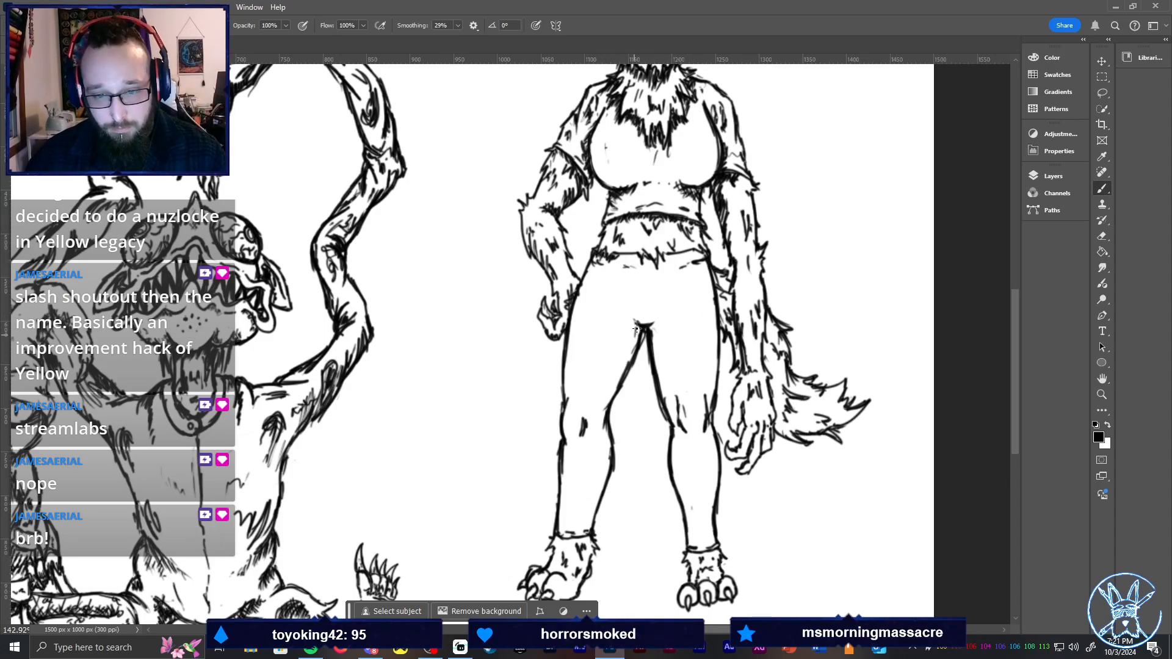
Double the inner contour of the leg below the bent arm, from the crotch down to the ankle
{"action": "mouse_move", "coordinate": [637, 327]}
{"action": "left_mouse_down"}
{"action": "mouse_move", "coordinate": [604, 402]}
{"action": "mouse_move", "coordinate": [605, 468]}
{"action": "left_mouse_up"}
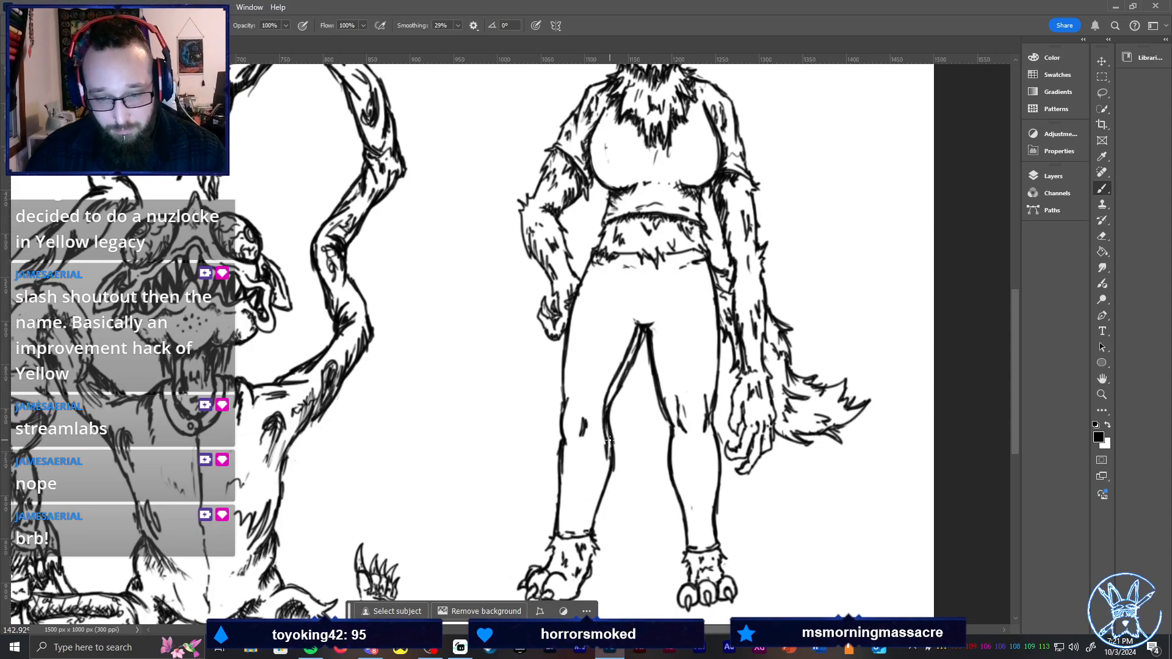
{"action": "scroll", "coordinate": [603, 447], "scroll_direction": "up", "scroll_amount": 3}
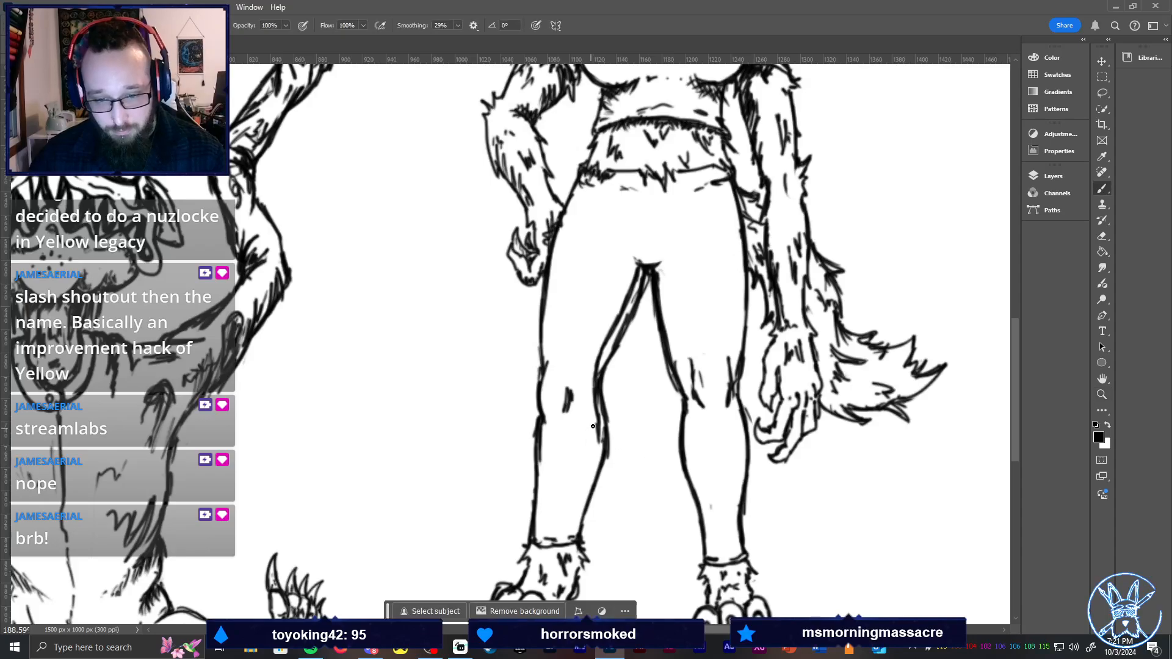
{"action": "left_click_drag", "start_coordinate": [599, 418], "coordinate": [577, 539]}
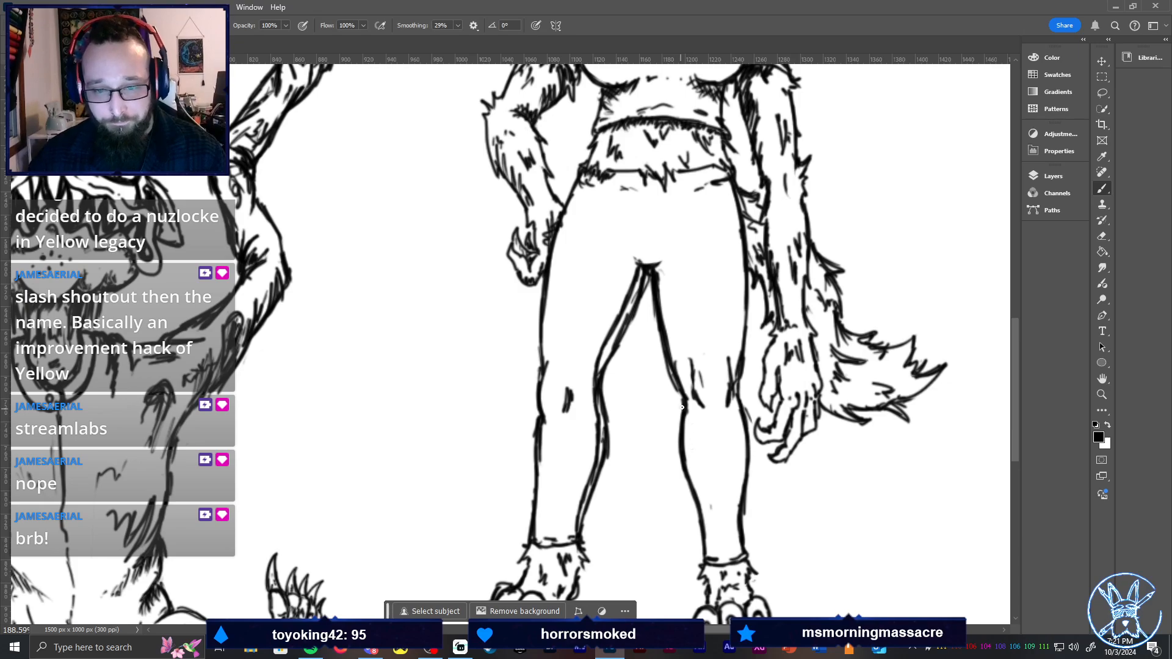
Hatch shadow along the inner thigh of that leg, and add crease strokes at the crotch and opposite inner thigh
{"action": "mouse_move", "coordinate": [647, 284]}
{"action": "left_mouse_down"}
{"action": "mouse_move", "coordinate": [639, 303]}
{"action": "mouse_move", "coordinate": [624, 282]}
{"action": "mouse_move", "coordinate": [617, 293]}
{"action": "mouse_move", "coordinate": [585, 389]}
{"action": "left_mouse_up"}
{"action": "left_click_drag", "start_coordinate": [595, 392], "coordinate": [592, 417]}
{"action": "mouse_move", "coordinate": [604, 411]}
{"action": "left_mouse_down"}
{"action": "mouse_move", "coordinate": [603, 433]}
{"action": "mouse_move", "coordinate": [596, 412]}
{"action": "left_mouse_up"}
{"action": "left_click_drag", "start_coordinate": [603, 336], "coordinate": [594, 368]}
{"action": "left_click_drag", "start_coordinate": [616, 338], "coordinate": [608, 357]}
{"action": "mouse_move", "coordinate": [620, 308]}
{"action": "left_mouse_down"}
{"action": "mouse_move", "coordinate": [613, 332]}
{"action": "mouse_move", "coordinate": [622, 317]}
{"action": "left_mouse_up"}
{"action": "left_click_drag", "start_coordinate": [638, 291], "coordinate": [627, 309]}
{"action": "mouse_move", "coordinate": [632, 267]}
{"action": "left_mouse_down"}
{"action": "mouse_move", "coordinate": [632, 253]}
{"action": "mouse_move", "coordinate": [659, 280]}
{"action": "mouse_move", "coordinate": [668, 328]}
{"action": "left_mouse_up"}
{"action": "left_click_drag", "start_coordinate": [656, 264], "coordinate": [670, 331]}
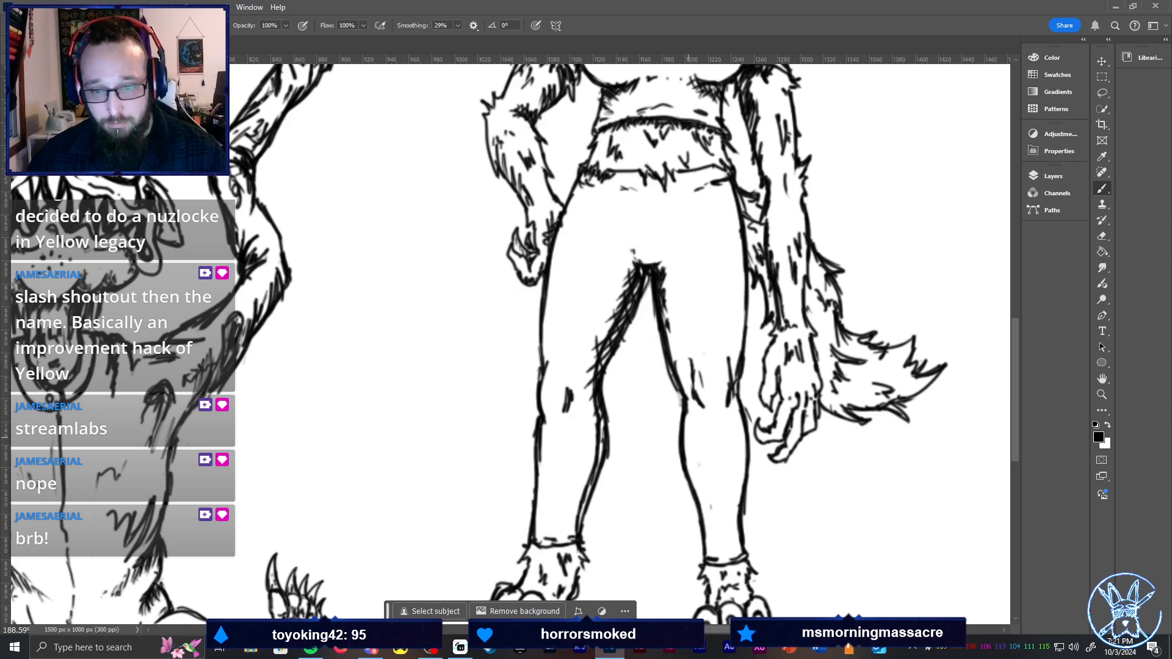
Ink knee creases on the tail-side leg and thicken its calf contours, with short fold strokes on the shin
{"action": "mouse_move", "coordinate": [730, 362]}
{"action": "left_mouse_down"}
{"action": "mouse_move", "coordinate": [735, 417]}
{"action": "mouse_move", "coordinate": [685, 397]}
{"action": "mouse_move", "coordinate": [713, 423]}
{"action": "mouse_move", "coordinate": [720, 382]}
{"action": "mouse_move", "coordinate": [702, 415]}
{"action": "mouse_move", "coordinate": [723, 395]}
{"action": "left_mouse_up"}
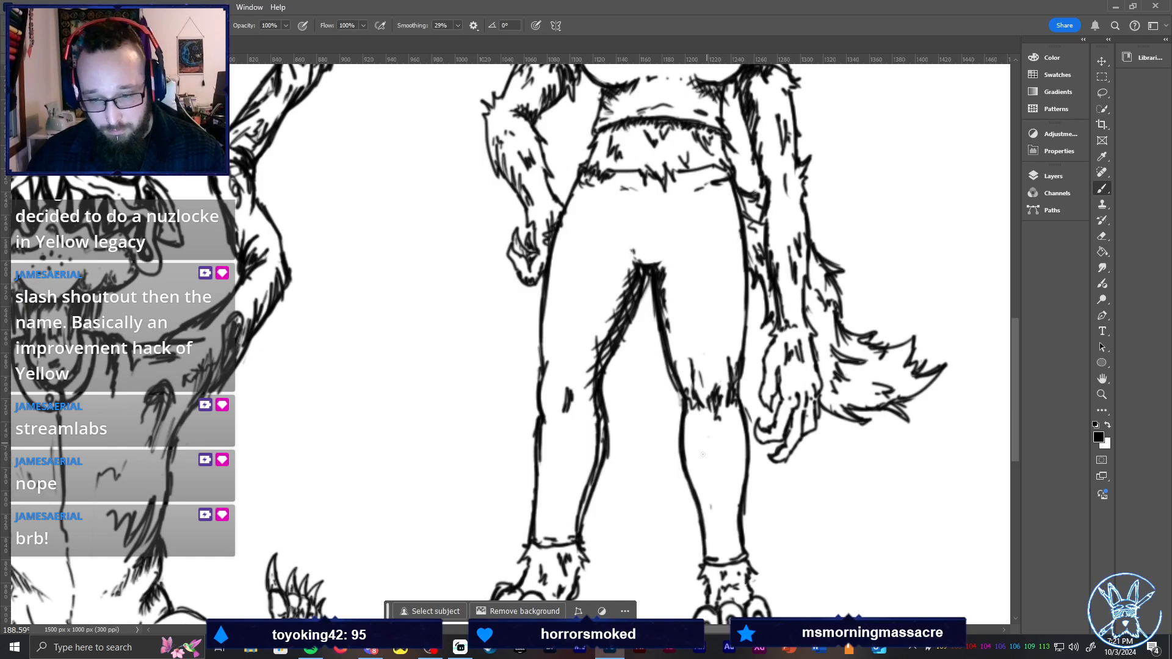
{"action": "left_click_drag", "start_coordinate": [686, 432], "coordinate": [710, 535]}
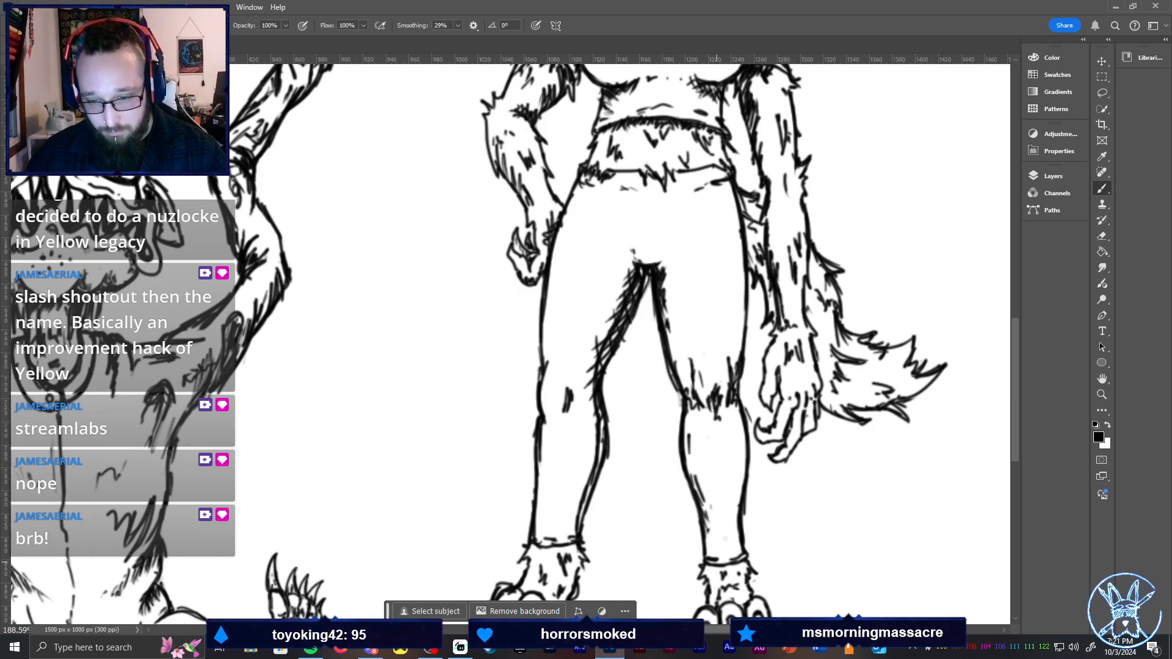
{"action": "left_click_drag", "start_coordinate": [742, 479], "coordinate": [737, 506]}
{"action": "left_click_drag", "start_coordinate": [741, 490], "coordinate": [734, 517]}
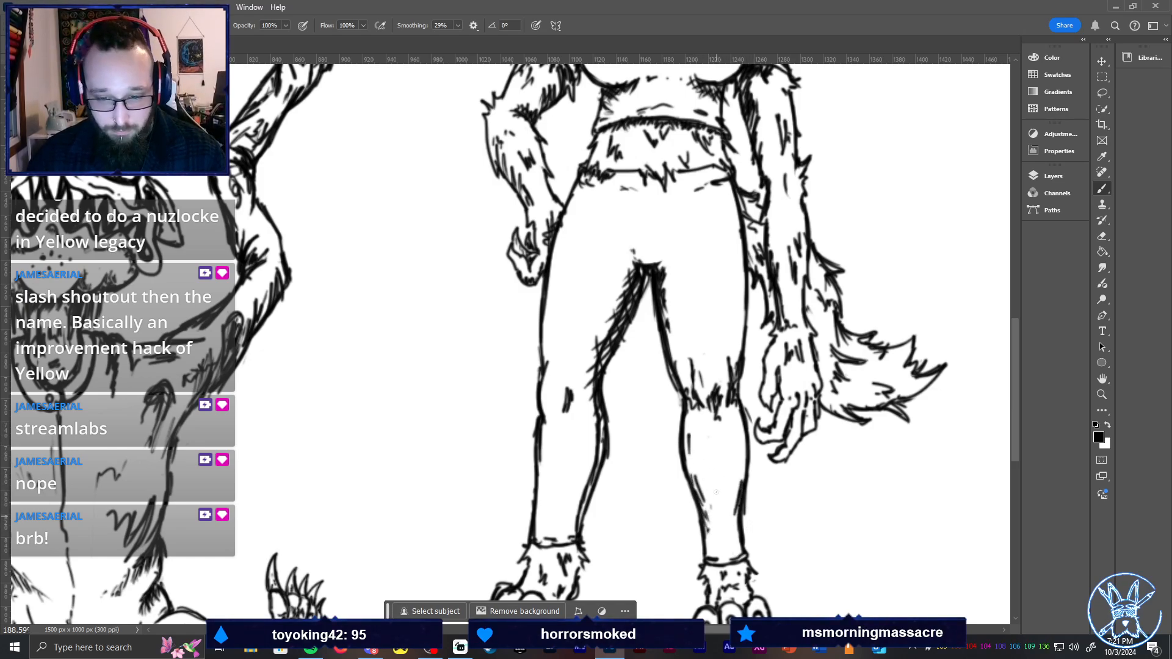
{"action": "left_click_drag", "start_coordinate": [712, 455], "coordinate": [709, 478]}
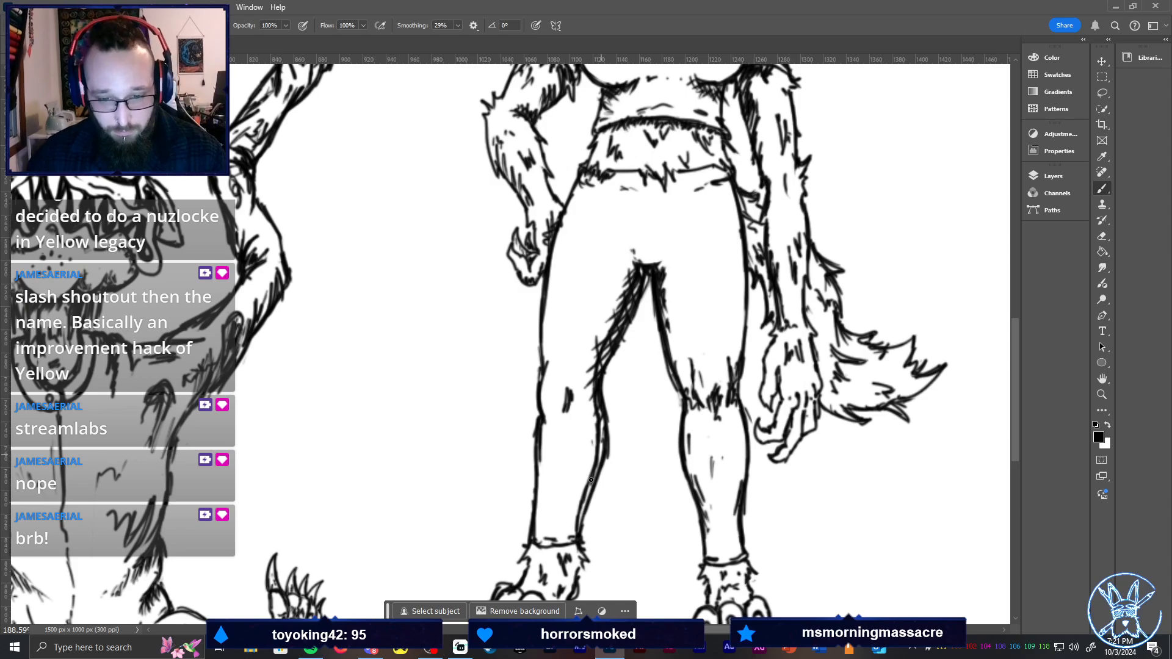
Hatch shadow along the inner calf and above the cuff of the leg below the bent arm
{"action": "left_click_drag", "start_coordinate": [601, 447], "coordinate": [574, 498]}
{"action": "left_click_drag", "start_coordinate": [603, 461], "coordinate": [578, 505]}
{"action": "mouse_move", "coordinate": [591, 495]}
{"action": "left_mouse_down"}
{"action": "mouse_move", "coordinate": [561, 541]}
{"action": "mouse_move", "coordinate": [576, 520]}
{"action": "mouse_move", "coordinate": [583, 491]}
{"action": "left_mouse_up"}
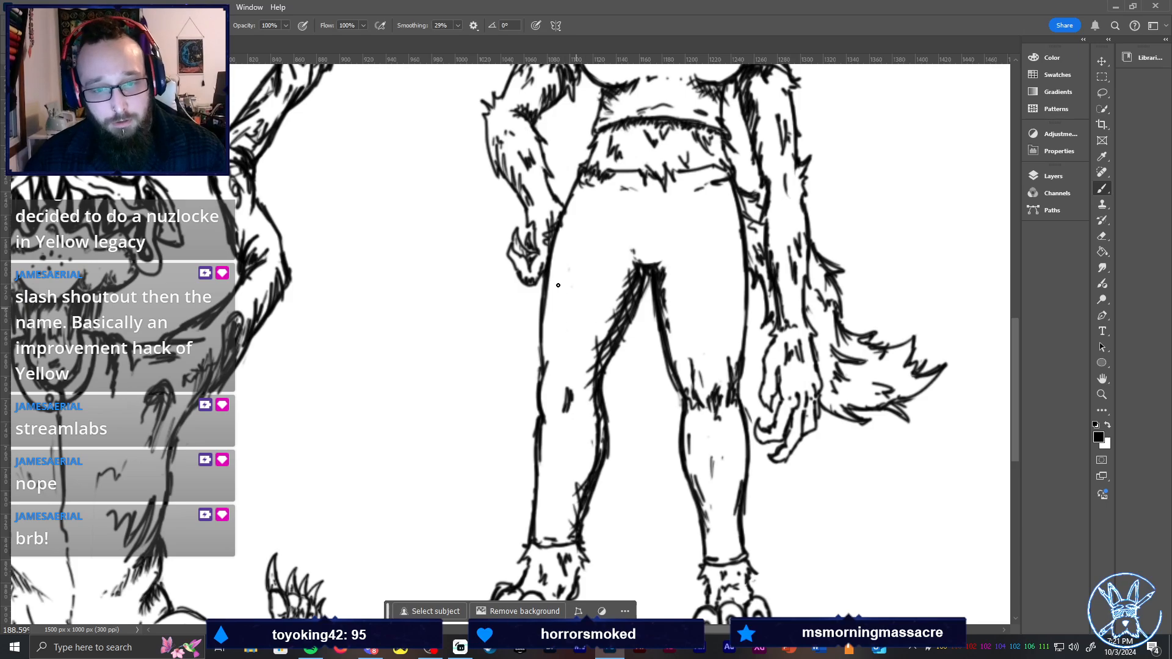
Draw a ragged tear with fur strokes on the outer thigh beside the bent arm's hand, and clean up its edge
{"action": "mouse_move", "coordinate": [562, 282]}
{"action": "left_mouse_down"}
{"action": "mouse_move", "coordinate": [571, 252]}
{"action": "mouse_move", "coordinate": [580, 294]}
{"action": "mouse_move", "coordinate": [566, 325]}
{"action": "left_mouse_up"}
{"action": "key", "text": "ctrl+z"}
{"action": "mouse_move", "coordinate": [559, 256]}
{"action": "left_mouse_down"}
{"action": "mouse_move", "coordinate": [548, 321]}
{"action": "mouse_move", "coordinate": [561, 313]}
{"action": "mouse_move", "coordinate": [565, 329]}
{"action": "mouse_move", "coordinate": [586, 300]}
{"action": "mouse_move", "coordinate": [563, 238]}
{"action": "left_mouse_up"}
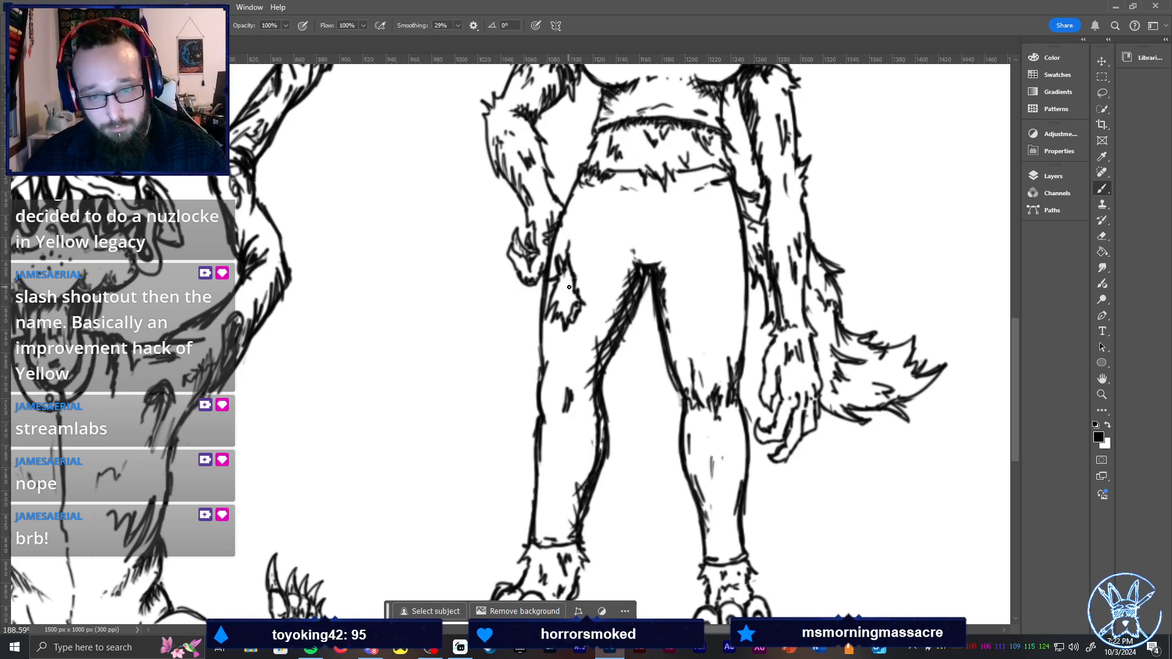
{"action": "left_click_drag", "start_coordinate": [567, 281], "coordinate": [576, 320]}
{"action": "key", "text": "e"}
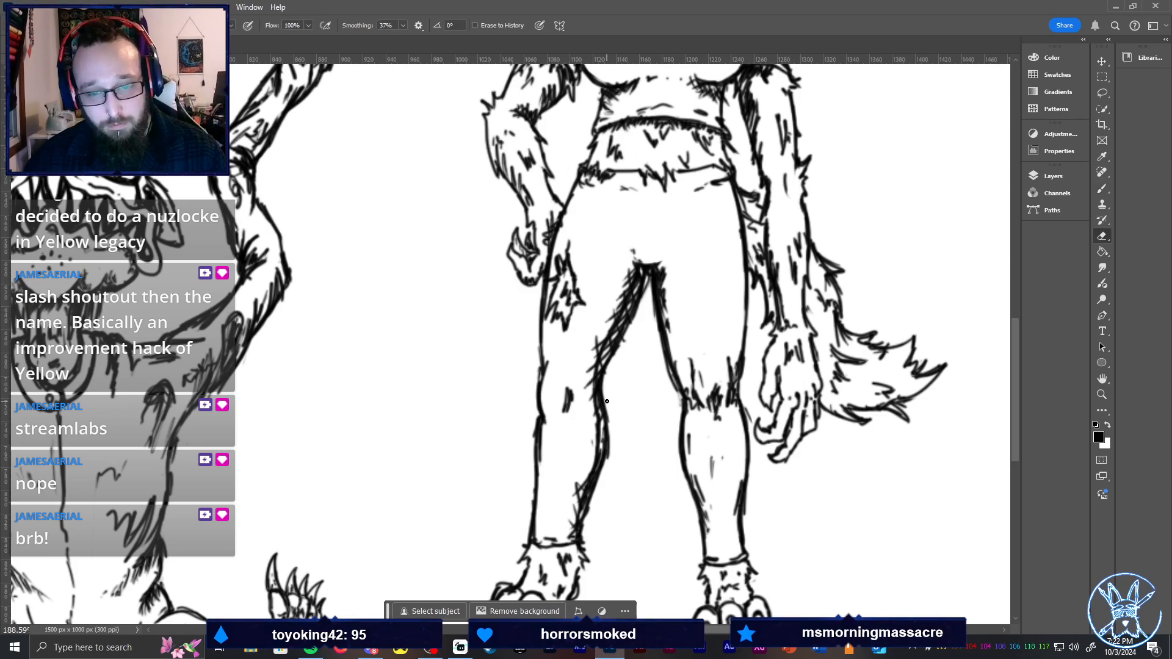
{"action": "key", "text": "b"}
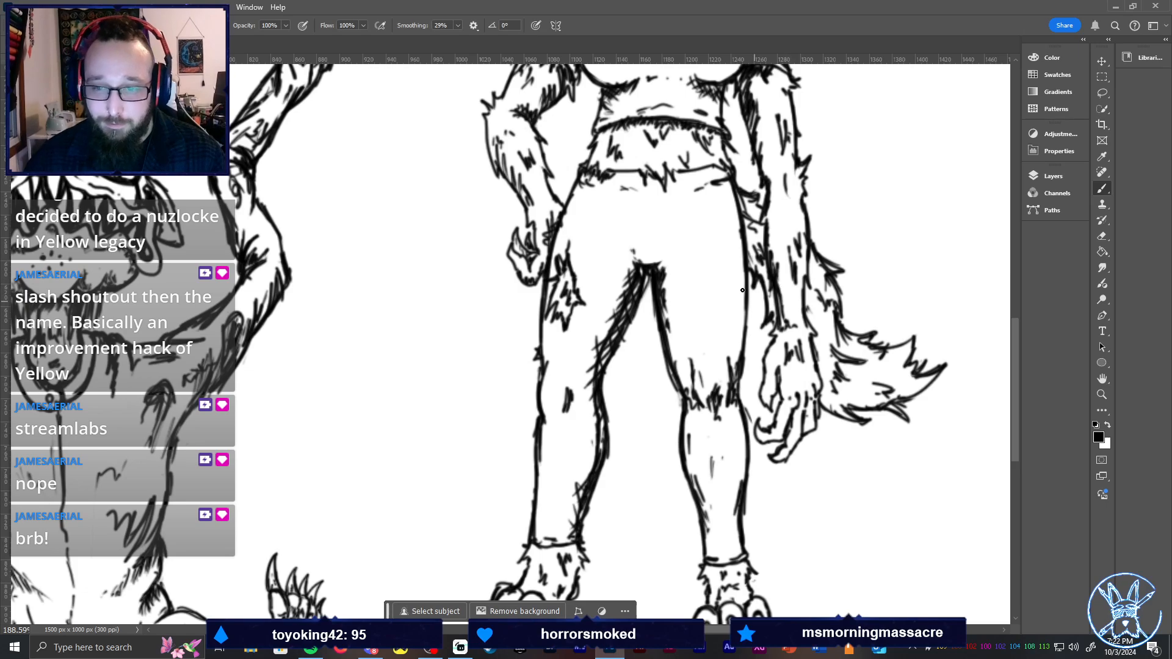
Draw a matching ragged tear on the tail-side outer thigh and erase the trouser outline crossing it
{"action": "left_click_drag", "start_coordinate": [737, 271], "coordinate": [734, 331]}
{"action": "mouse_move", "coordinate": [736, 289]}
{"action": "left_mouse_down"}
{"action": "mouse_move", "coordinate": [736, 274]}
{"action": "mouse_move", "coordinate": [746, 294]}
{"action": "left_mouse_up"}
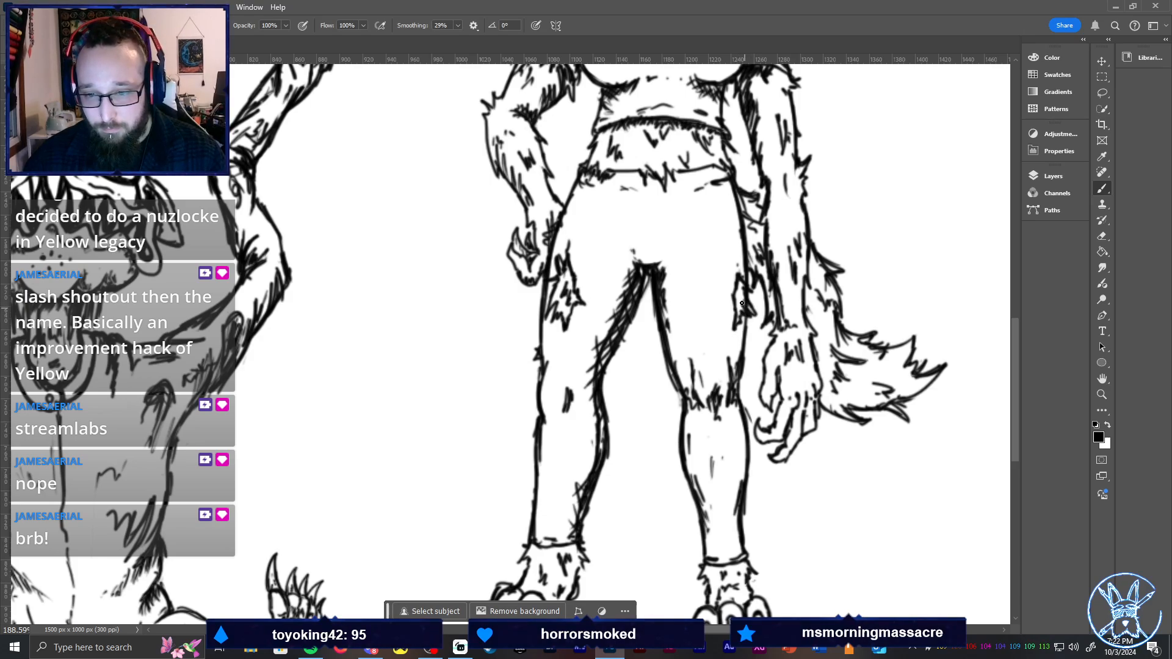
{"action": "key", "text": "e"}
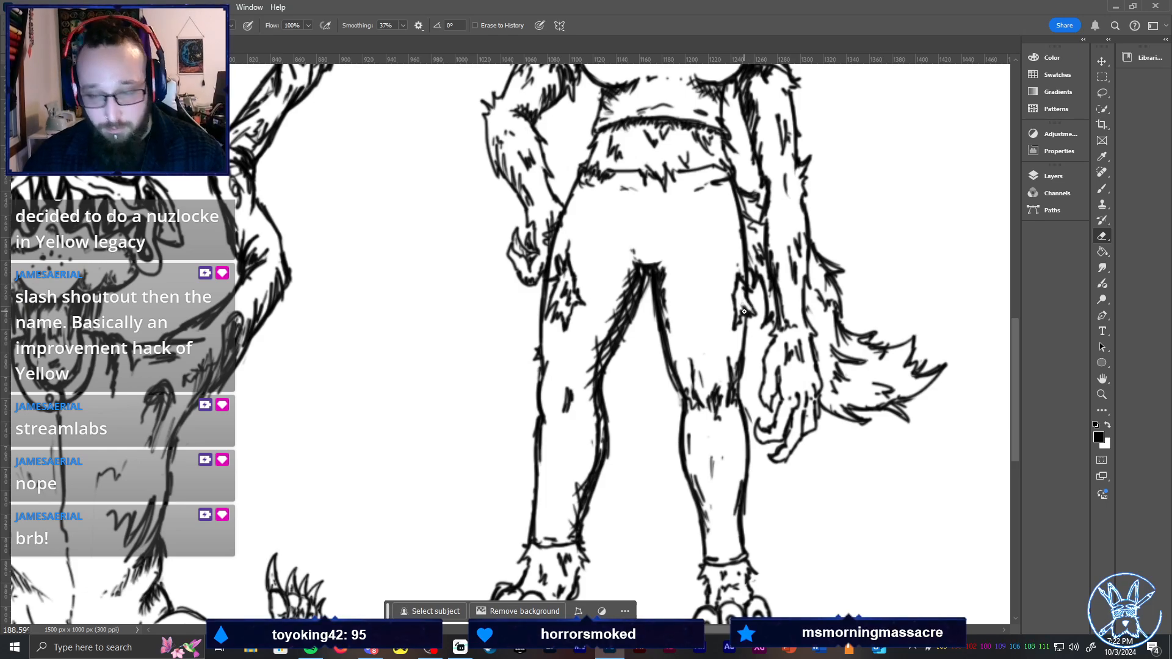
{"action": "key", "text": "b"}
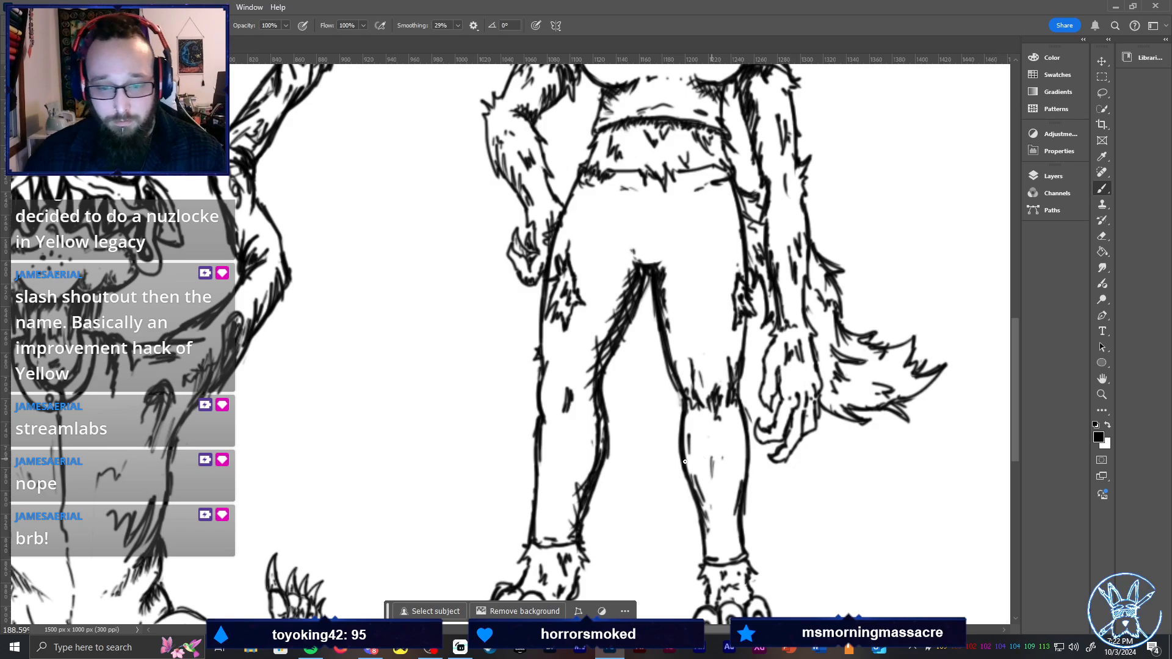
Shade the tail with dense strokes between hip and hanging arm, and hatch its fur beside the wrist and lower edge
{"action": "scroll", "coordinate": [633, 421], "scroll_direction": "down", "scroll_amount": 4}
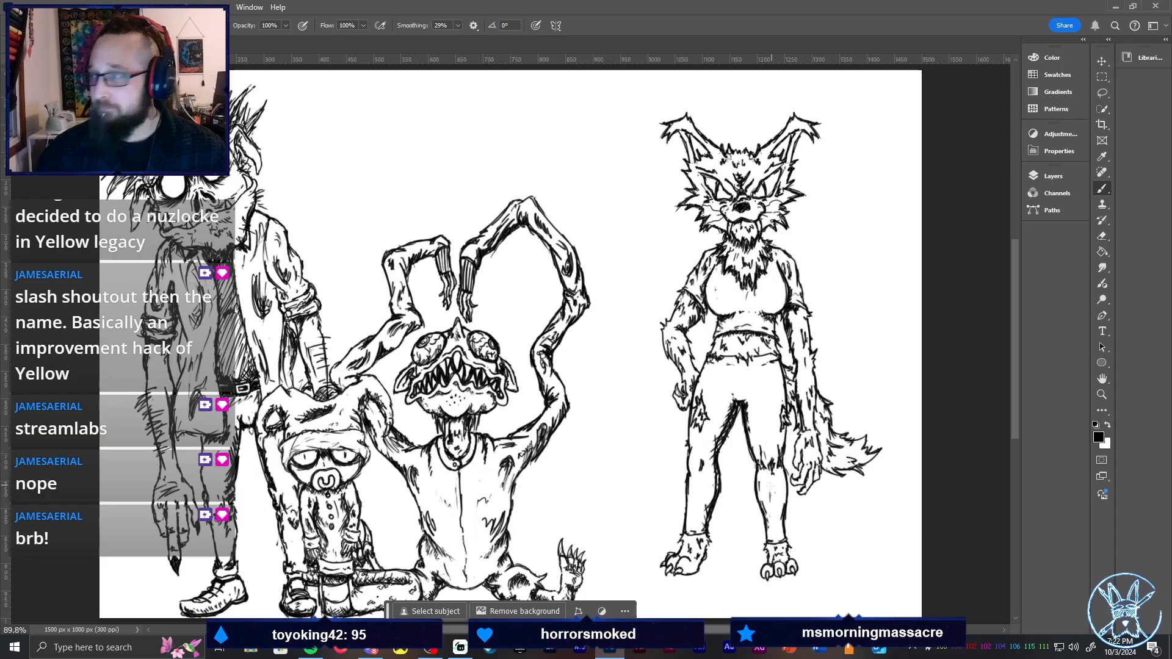
{"action": "key", "text": "z"}
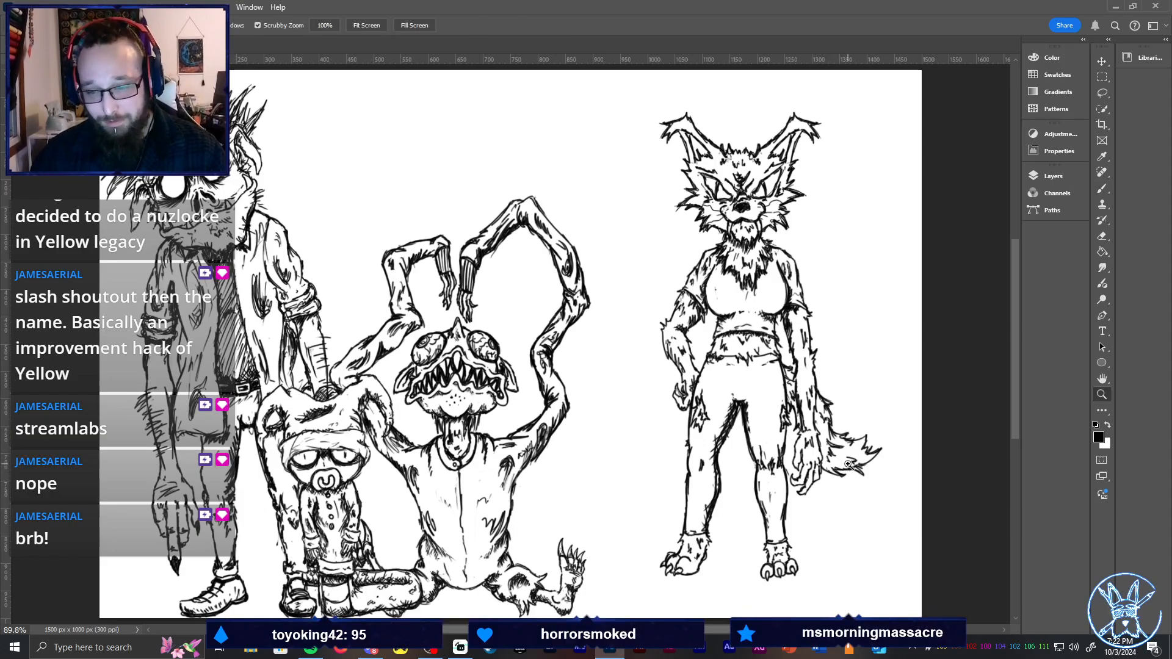
{"action": "left_click_drag", "start_coordinate": [855, 472], "coordinate": [897, 429]}
{"action": "key", "text": "b"}
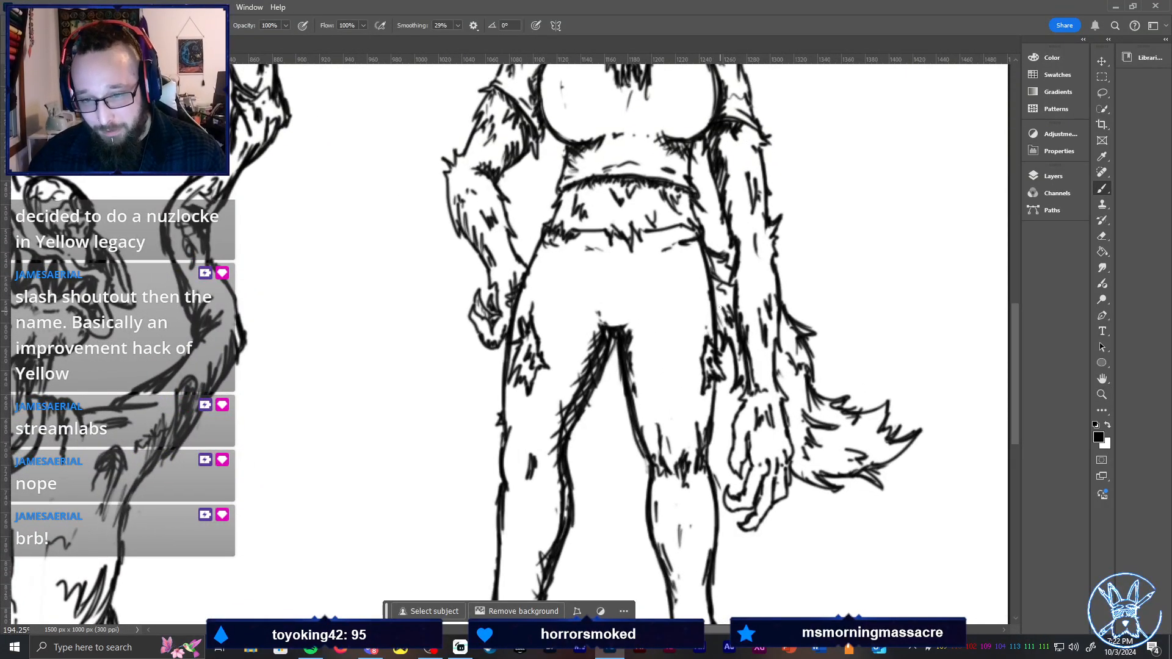
{"action": "mouse_move", "coordinate": [719, 256]}
{"action": "left_mouse_down"}
{"action": "mouse_move", "coordinate": [725, 314]}
{"action": "mouse_move", "coordinate": [731, 279]}
{"action": "mouse_move", "coordinate": [740, 357]}
{"action": "left_mouse_up"}
{"action": "mouse_move", "coordinate": [782, 317]}
{"action": "left_mouse_down"}
{"action": "mouse_move", "coordinate": [775, 388]}
{"action": "mouse_move", "coordinate": [793, 337]}
{"action": "mouse_move", "coordinate": [785, 385]}
{"action": "mouse_move", "coordinate": [794, 378]}
{"action": "mouse_move", "coordinate": [798, 429]}
{"action": "mouse_move", "coordinate": [798, 396]}
{"action": "mouse_move", "coordinate": [794, 413]}
{"action": "mouse_move", "coordinate": [802, 407]}
{"action": "mouse_move", "coordinate": [789, 446]}
{"action": "mouse_move", "coordinate": [822, 455]}
{"action": "mouse_move", "coordinate": [802, 478]}
{"action": "mouse_move", "coordinate": [855, 471]}
{"action": "left_mouse_up"}
{"action": "mouse_move", "coordinate": [712, 255]}
{"action": "left_mouse_down"}
{"action": "mouse_move", "coordinate": [708, 289]}
{"action": "mouse_move", "coordinate": [726, 276]}
{"action": "mouse_move", "coordinate": [720, 335]}
{"action": "mouse_move", "coordinate": [736, 321]}
{"action": "mouse_move", "coordinate": [743, 384]}
{"action": "mouse_move", "coordinate": [778, 387]}
{"action": "mouse_move", "coordinate": [794, 404]}
{"action": "mouse_move", "coordinate": [784, 379]}
{"action": "mouse_move", "coordinate": [783, 413]}
{"action": "mouse_move", "coordinate": [802, 410]}
{"action": "mouse_move", "coordinate": [791, 417]}
{"action": "mouse_move", "coordinate": [798, 465]}
{"action": "mouse_move", "coordinate": [794, 429]}
{"action": "mouse_move", "coordinate": [812, 484]}
{"action": "mouse_move", "coordinate": [810, 428]}
{"action": "mouse_move", "coordinate": [834, 476]}
{"action": "mouse_move", "coordinate": [843, 449]}
{"action": "mouse_move", "coordinate": [891, 457]}
{"action": "left_mouse_up"}
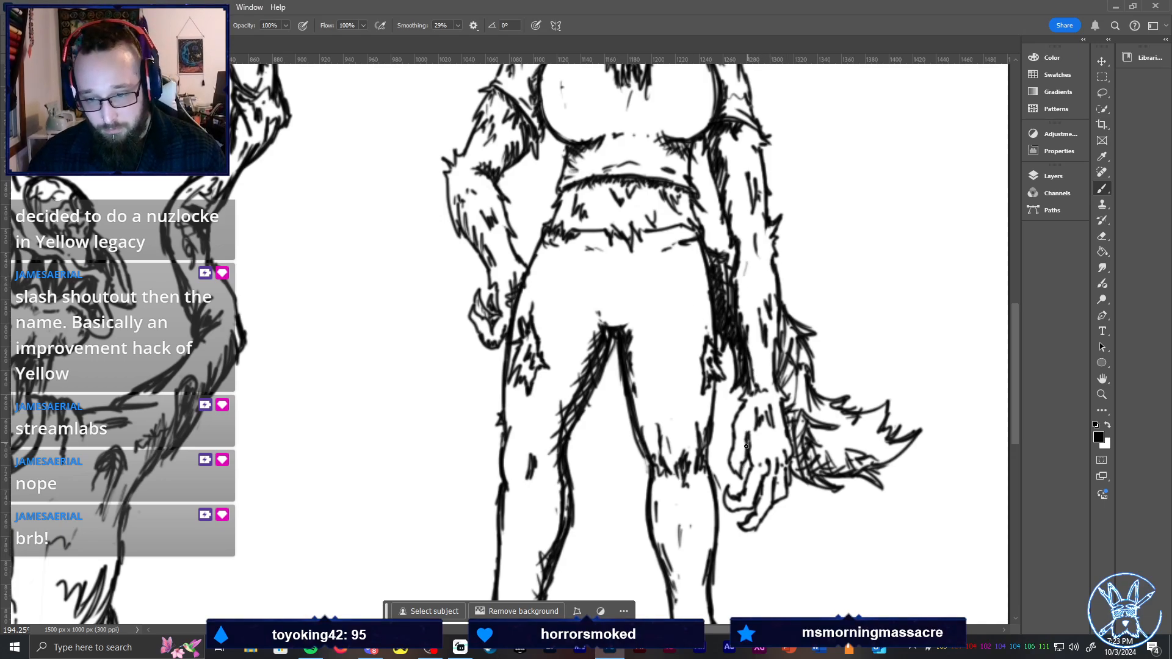
Shade the hanging hand's fingers, clean up the forearm edge against the dark tail, and add fur strokes to the forearm
{"action": "left_click_drag", "start_coordinate": [741, 454], "coordinate": [738, 472]}
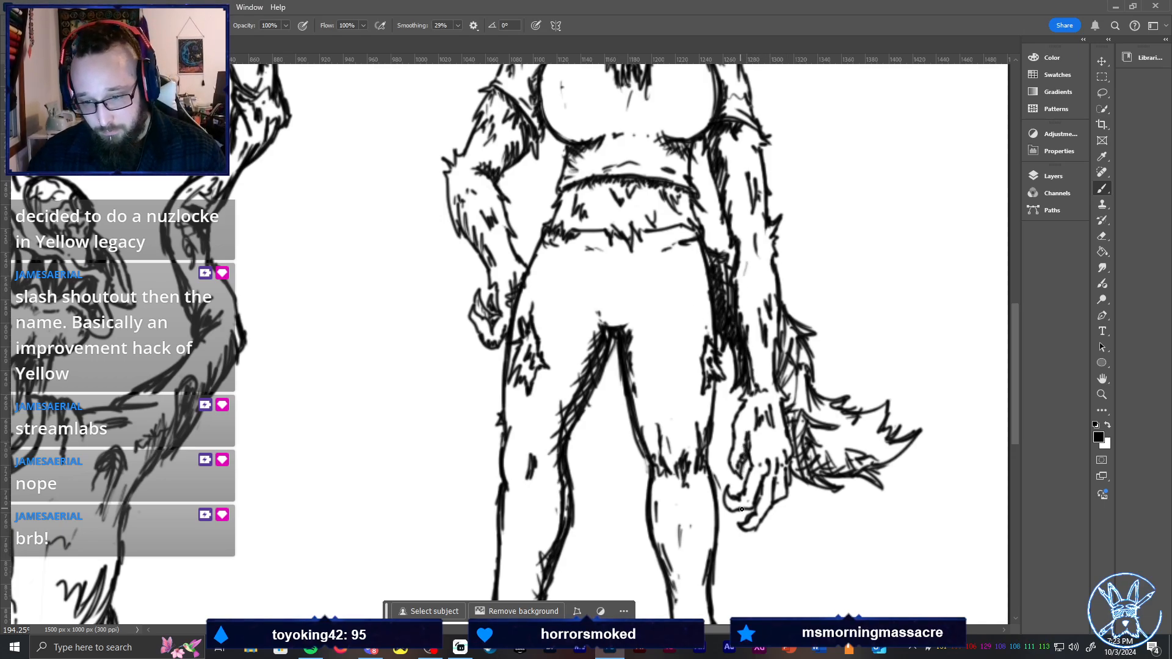
{"action": "mouse_move", "coordinate": [731, 512]}
{"action": "left_mouse_down"}
{"action": "mouse_move", "coordinate": [765, 477]}
{"action": "mouse_move", "coordinate": [751, 511]}
{"action": "mouse_move", "coordinate": [755, 532]}
{"action": "mouse_move", "coordinate": [771, 488]}
{"action": "mouse_move", "coordinate": [746, 534]}
{"action": "left_mouse_up"}
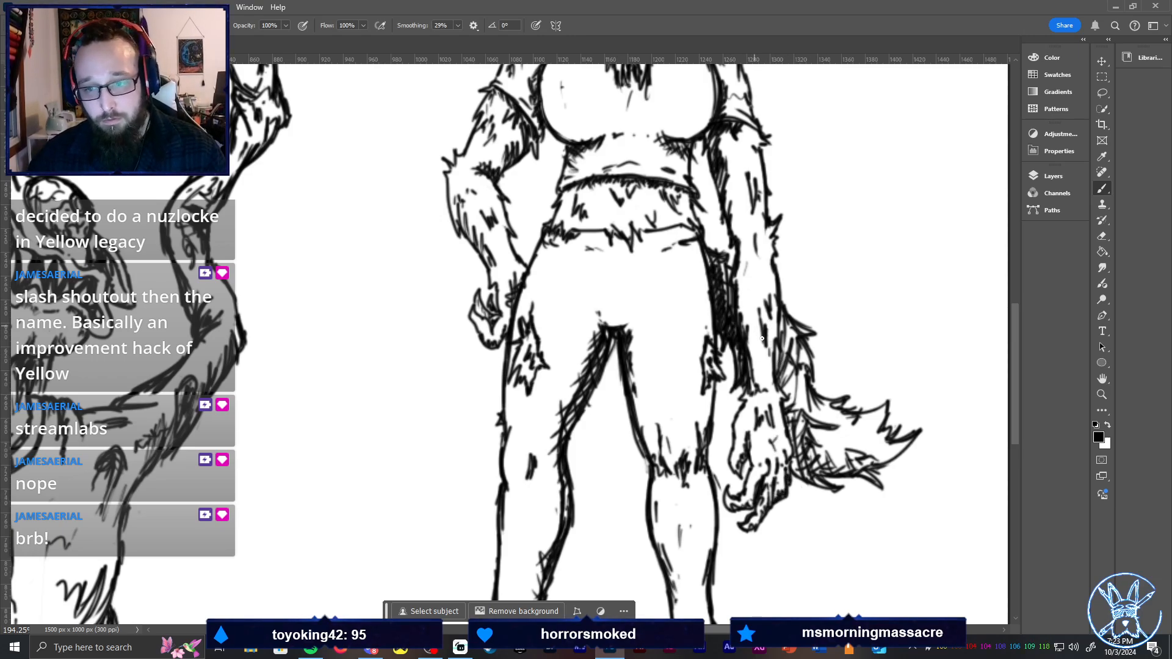
{"action": "key", "text": "e"}
{"action": "left_click_drag", "start_coordinate": [738, 353], "coordinate": [737, 337]}
{"action": "key", "text": "b"}
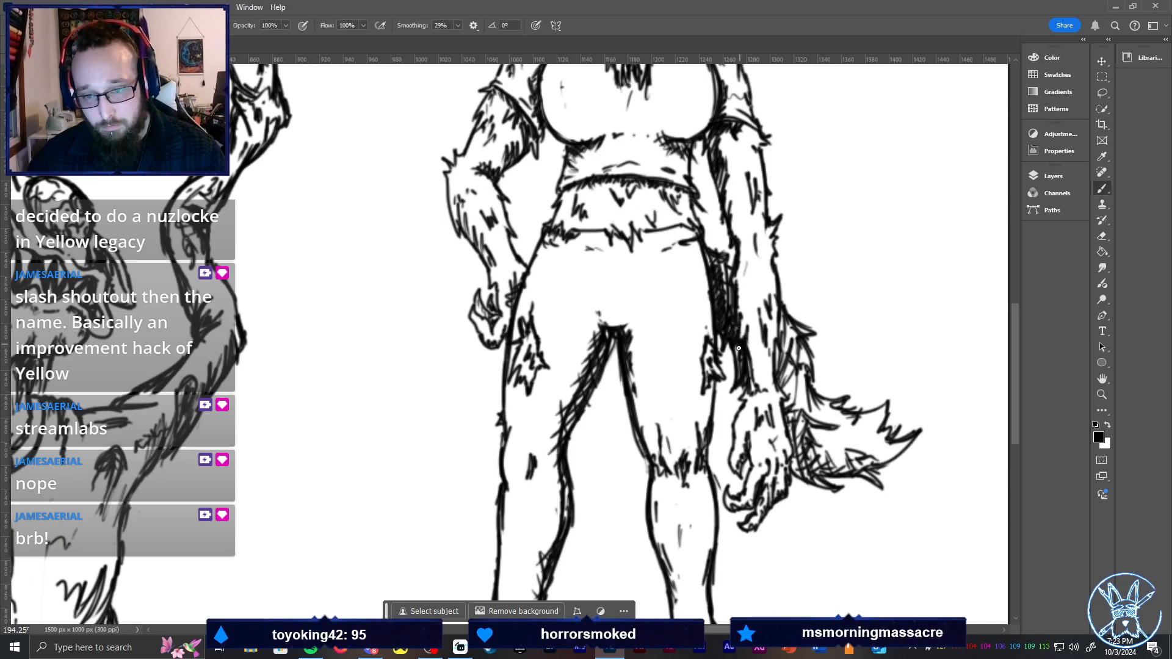
{"action": "left_click_drag", "start_coordinate": [740, 319], "coordinate": [737, 314]}
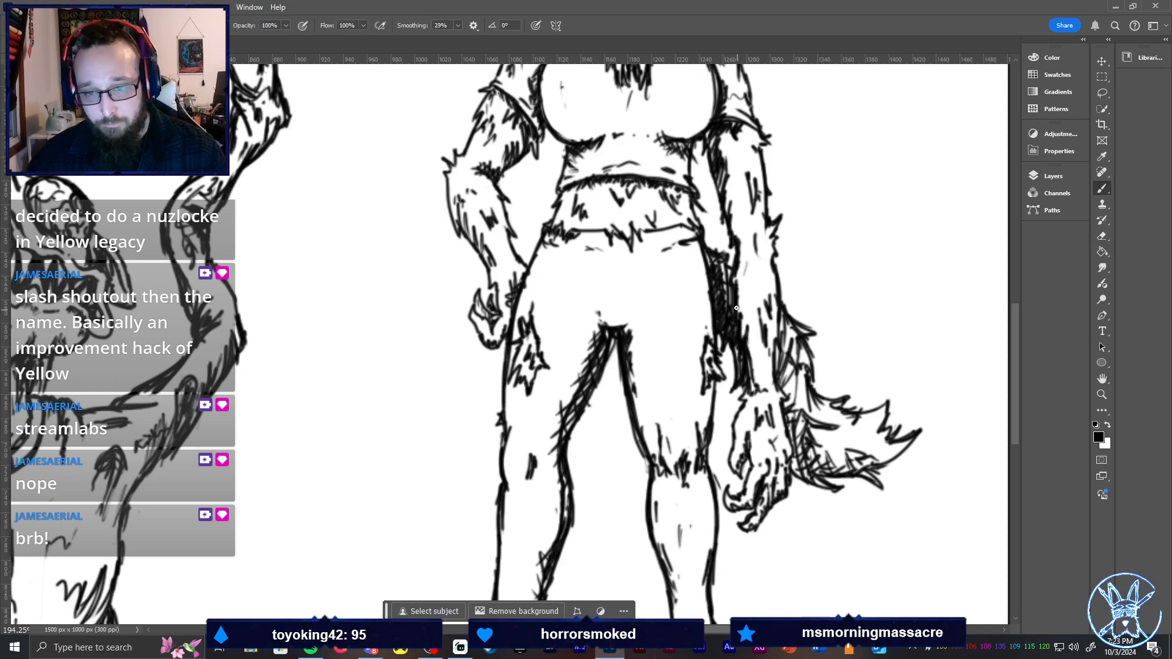
{"action": "key", "text": "e"}
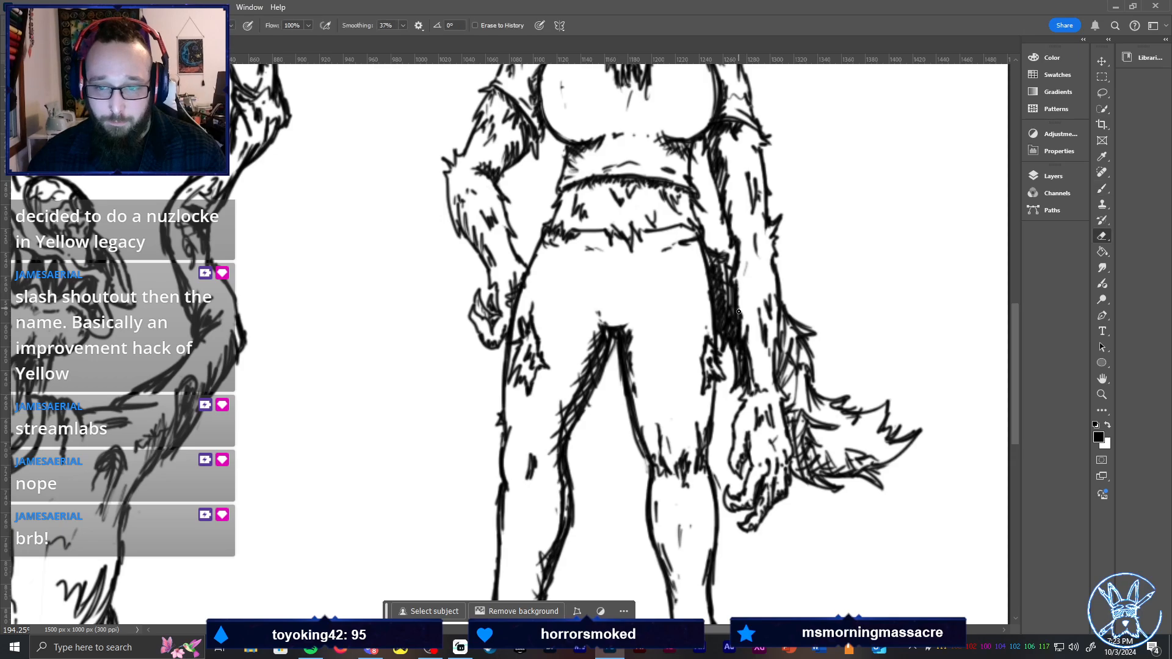
{"action": "key", "text": "b"}
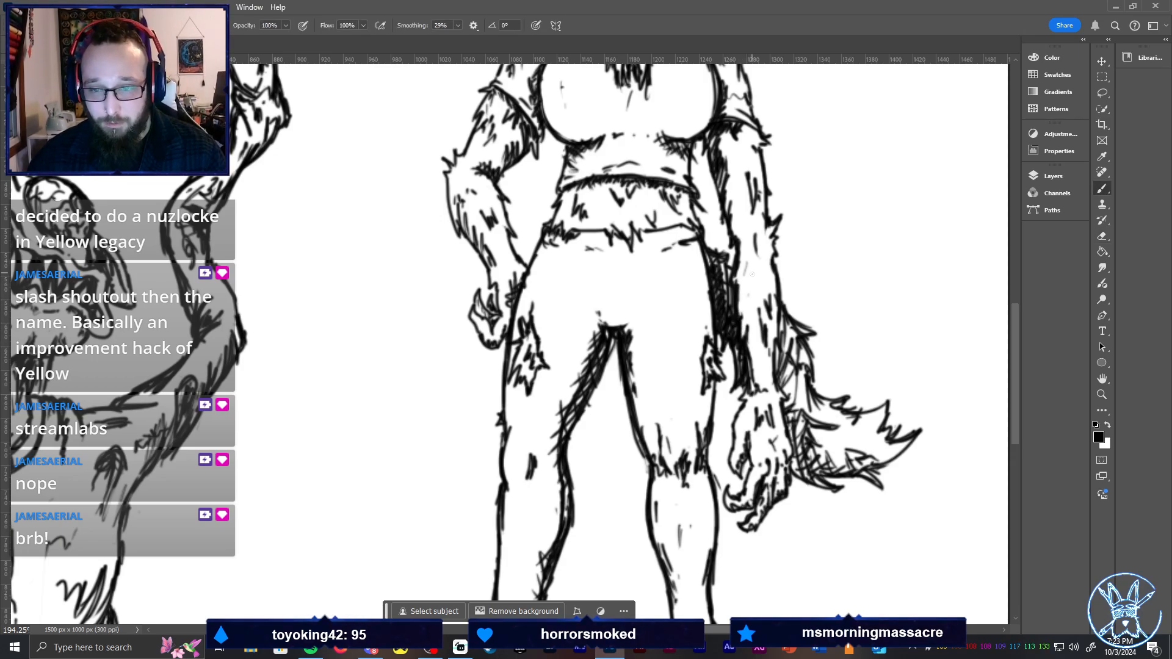
{"action": "left_click_drag", "start_coordinate": [752, 274], "coordinate": [748, 286]}
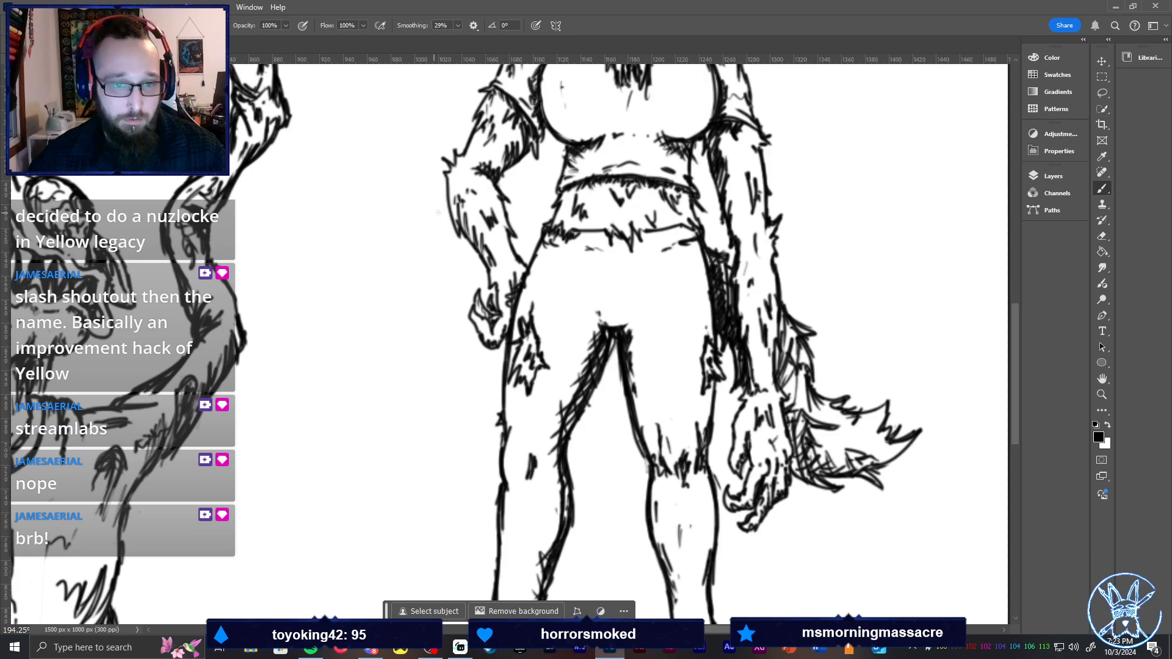
Thicken the outer contour of the bent forearm with fur strokes and add shading to its hand
{"action": "right_click", "coordinate": [450, 196]}
{"action": "key", "text": "Escape"}
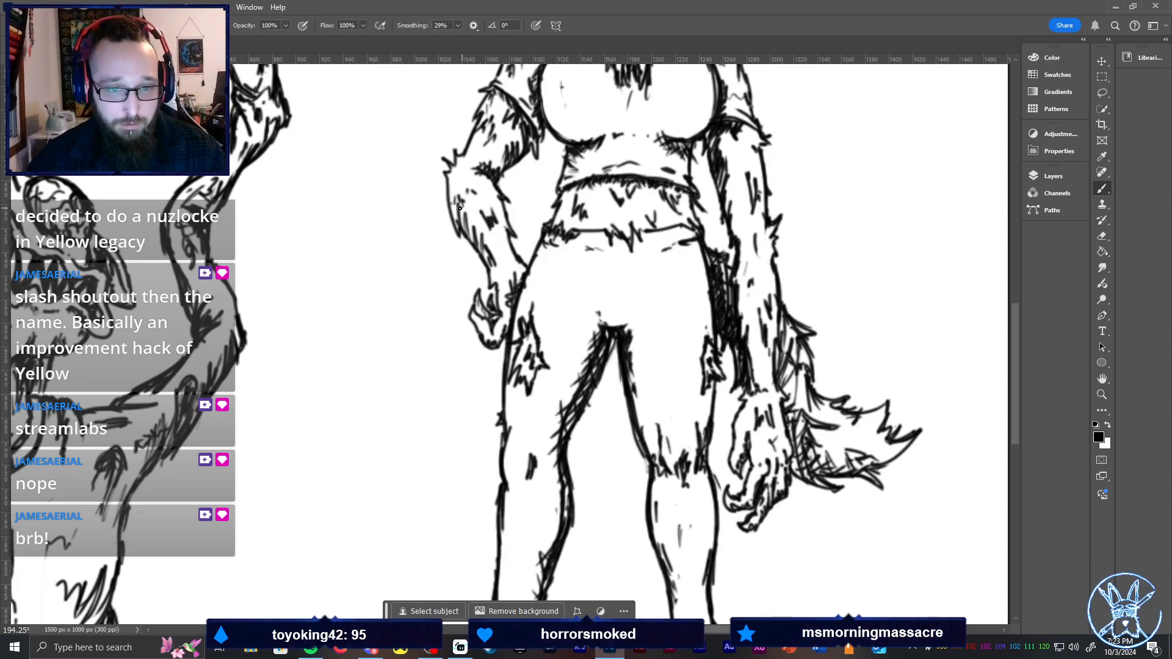
{"action": "mouse_move", "coordinate": [451, 183]}
{"action": "left_mouse_down"}
{"action": "mouse_move", "coordinate": [458, 228]}
{"action": "mouse_move", "coordinate": [495, 276]}
{"action": "left_mouse_up"}
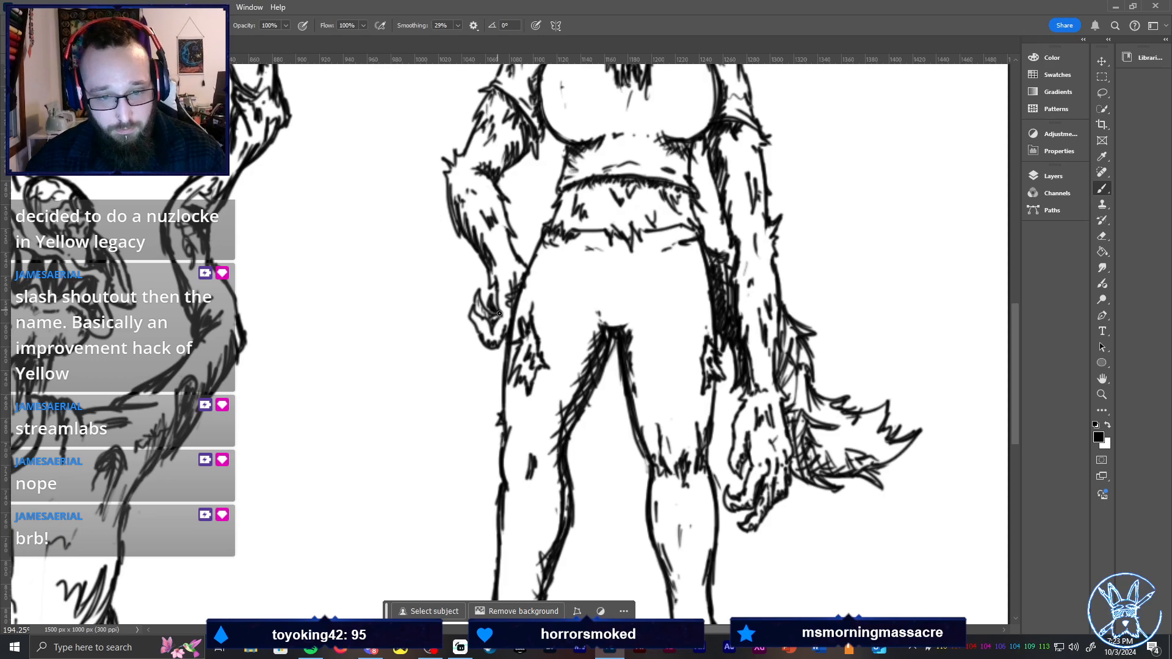
{"action": "left_click_drag", "start_coordinate": [491, 331], "coordinate": [477, 307]}
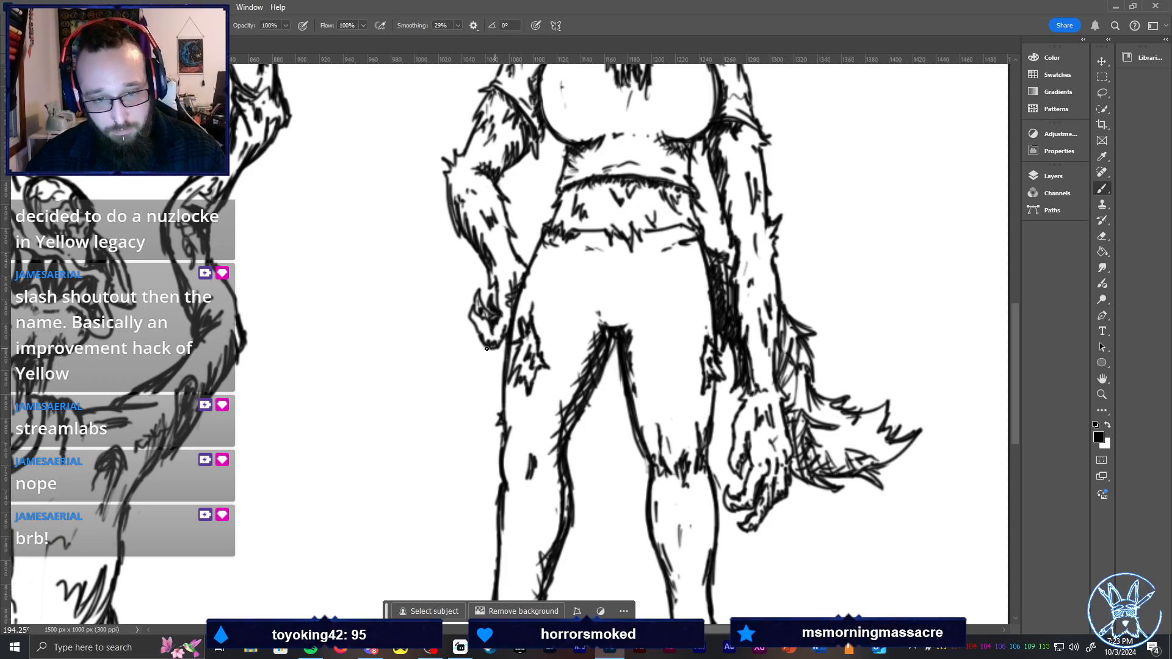
Add a fur stroke to the bent forearm and extend the ragged tear across the knee on the bent-arm side
{"action": "left_click_drag", "start_coordinate": [499, 229], "coordinate": [506, 243]}
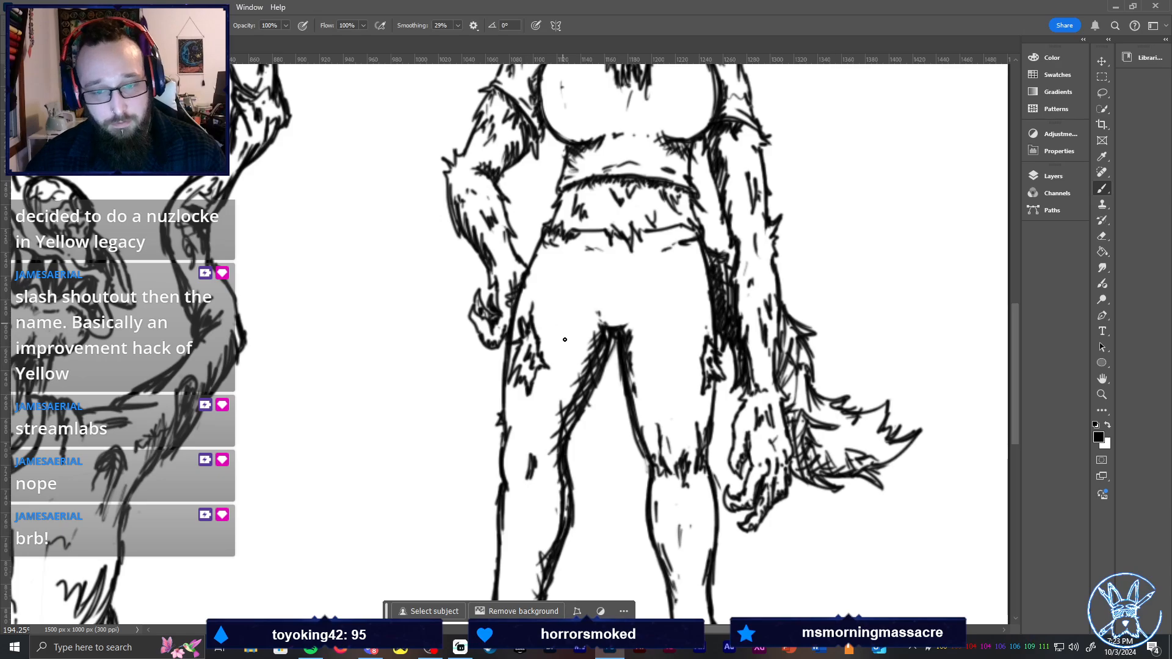
{"action": "key", "text": "ctrl+0"}
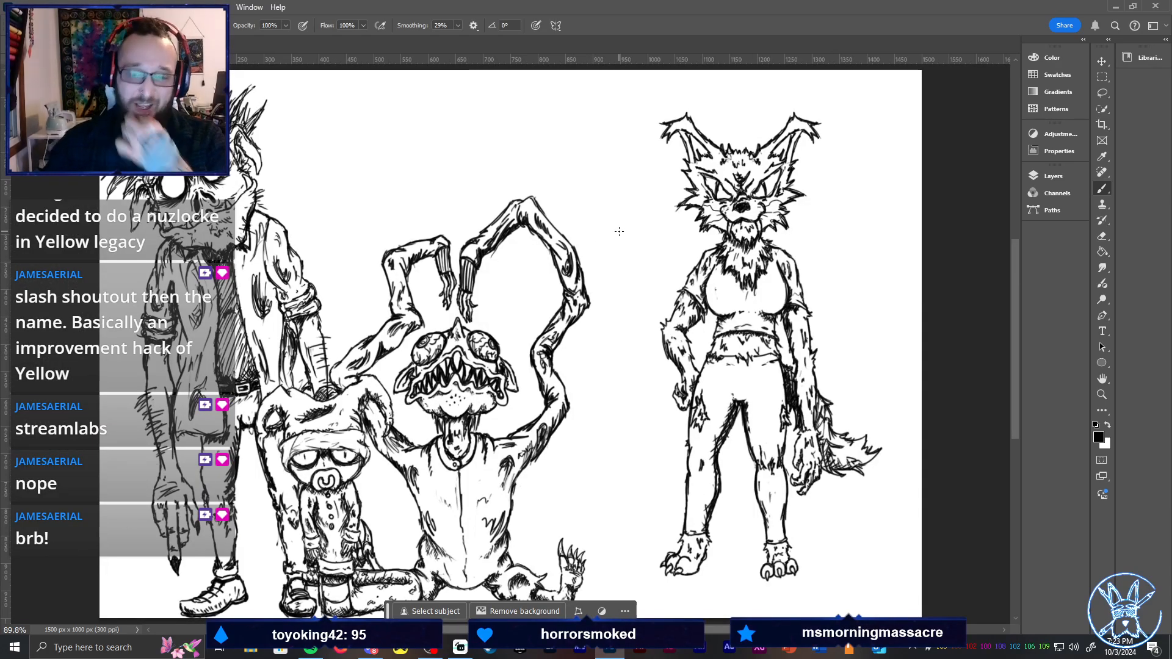
{"action": "scroll", "coordinate": [723, 442], "scroll_direction": "up", "scroll_amount": 5}
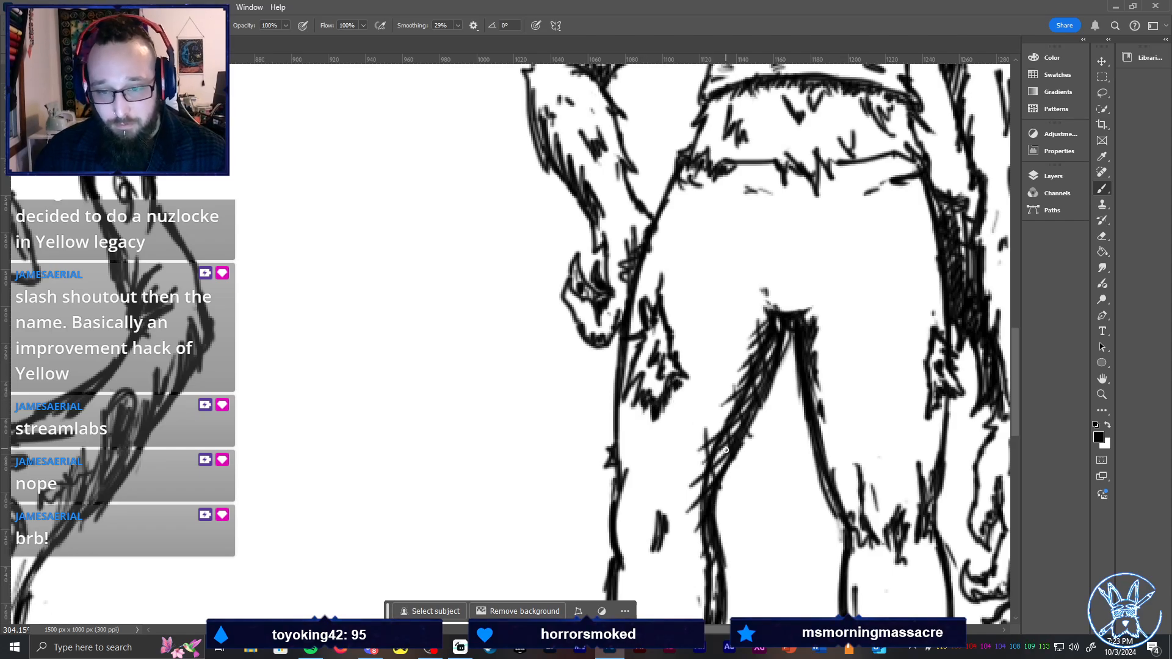
{"action": "scroll", "coordinate": [802, 426], "scroll_direction": "right", "scroll_amount": 3}
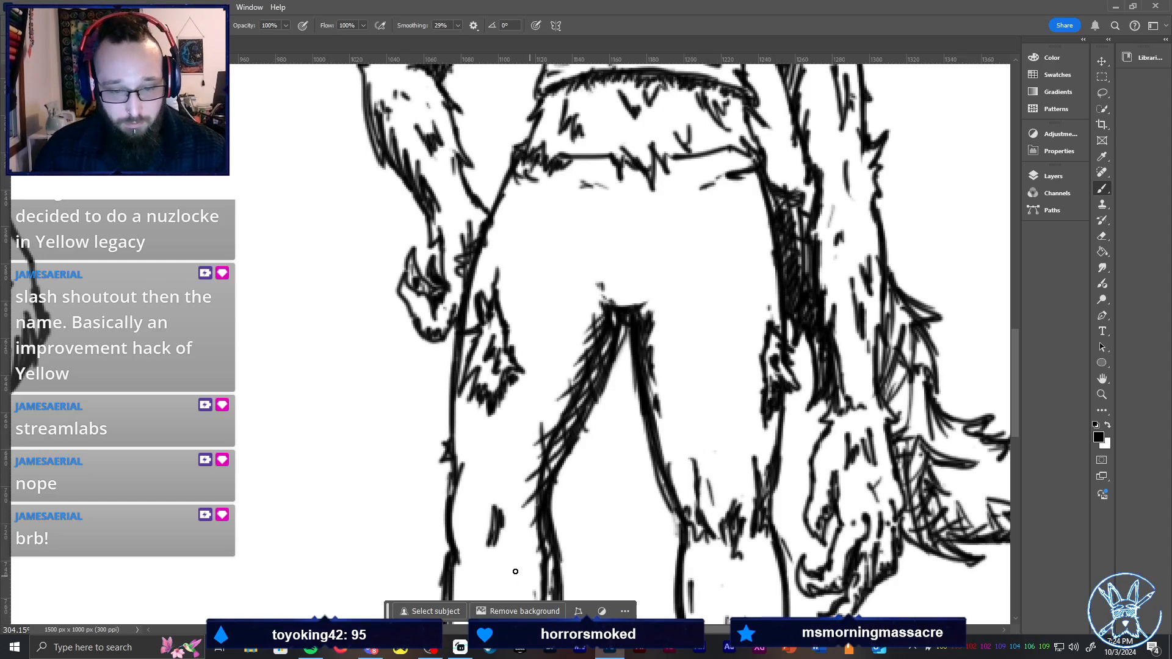
{"action": "mouse_move", "coordinate": [478, 564]}
{"action": "left_mouse_down"}
{"action": "mouse_move", "coordinate": [465, 569]}
{"action": "mouse_move", "coordinate": [509, 528]}
{"action": "mouse_move", "coordinate": [503, 518]}
{"action": "mouse_move", "coordinate": [476, 553]}
{"action": "mouse_move", "coordinate": [458, 540]}
{"action": "mouse_move", "coordinate": [465, 529]}
{"action": "mouse_move", "coordinate": [474, 540]}
{"action": "mouse_move", "coordinate": [479, 525]}
{"action": "mouse_move", "coordinate": [472, 546]}
{"action": "left_mouse_up"}
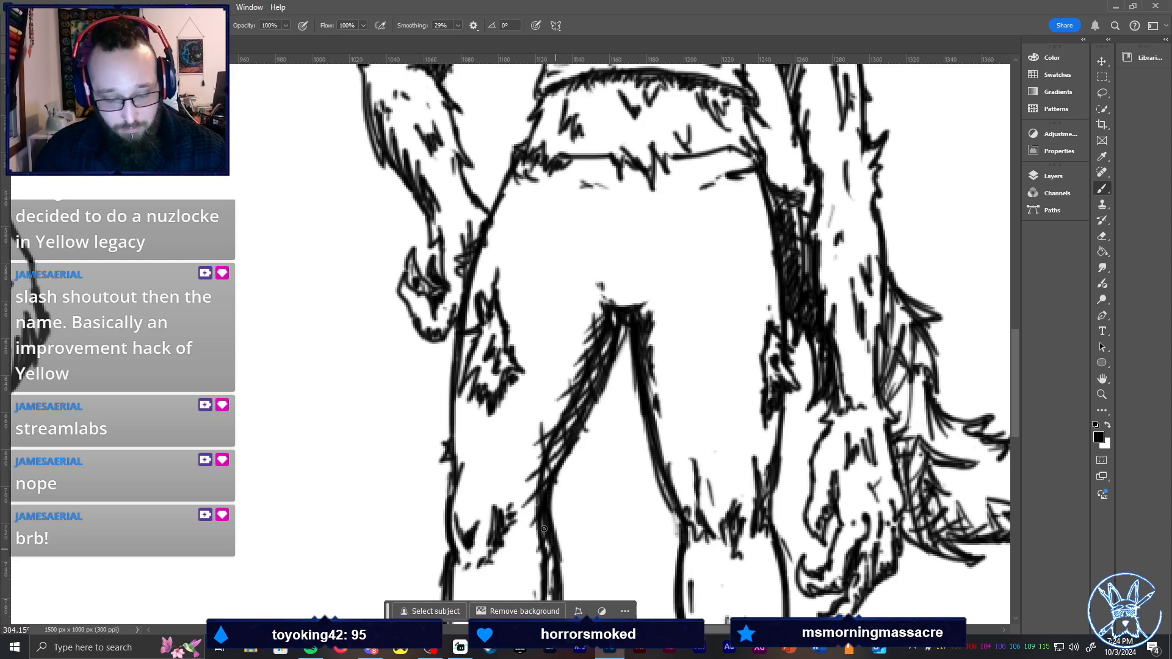
Shade both feet with dense fur strokes below the trouser cuffs, along the foot edges and around the toes
{"action": "key", "text": "ctrl+0"}
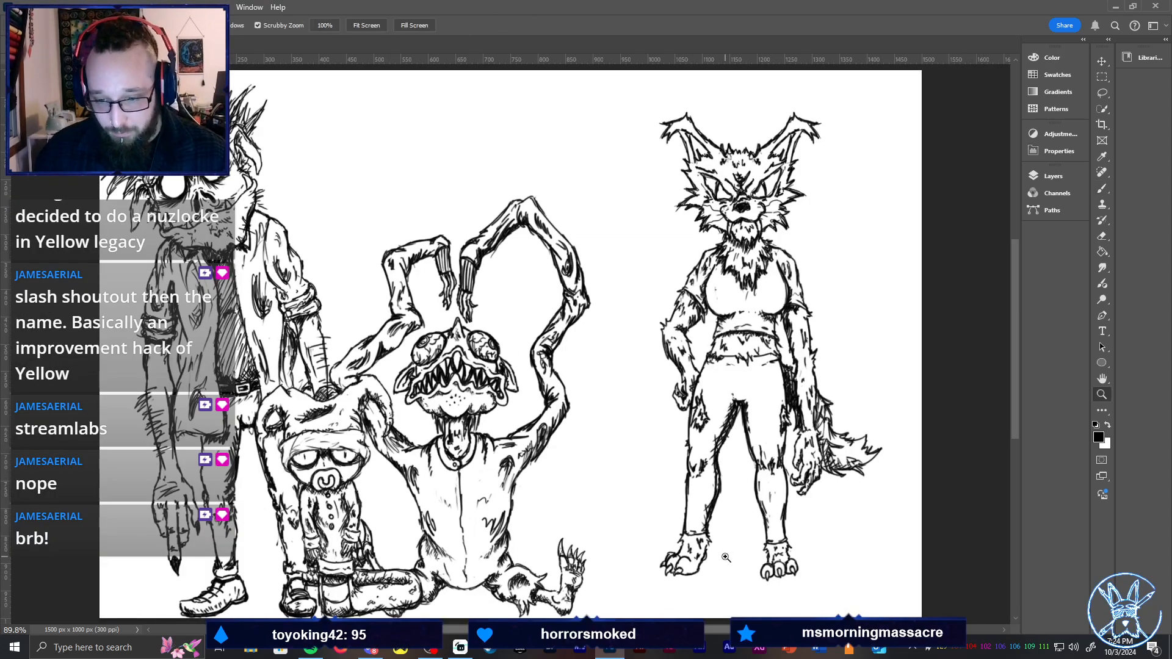
{"action": "left_click_drag", "start_coordinate": [726, 559], "coordinate": [750, 537]}
{"action": "left_click_drag", "start_coordinate": [706, 502], "coordinate": [667, 359]}
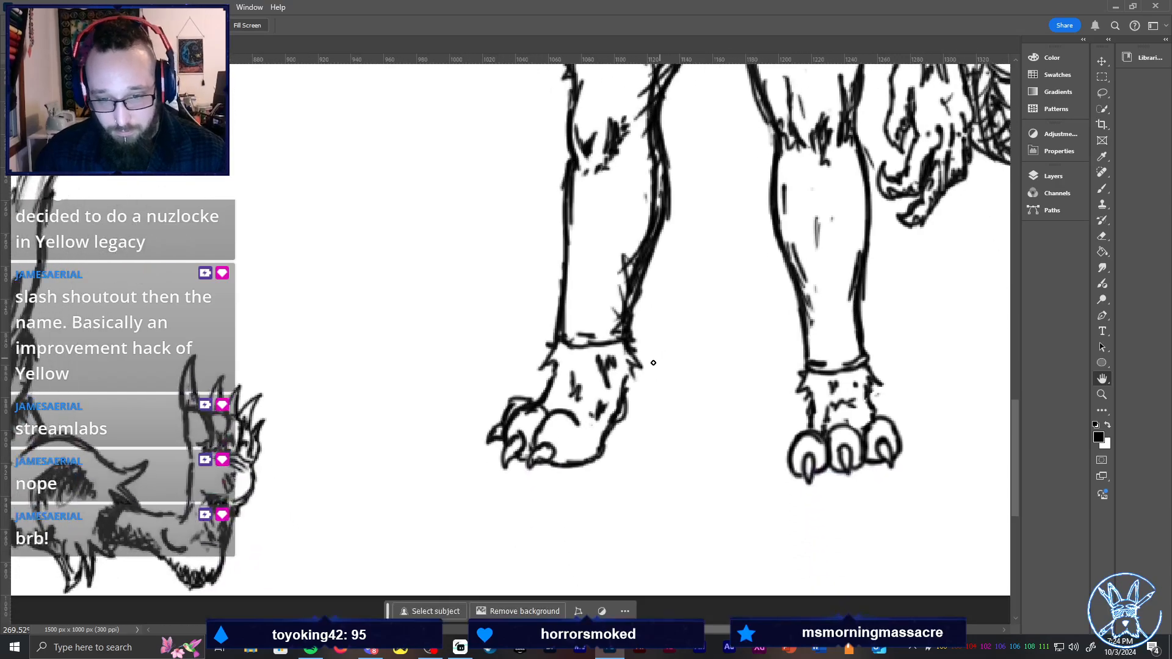
{"action": "mouse_move", "coordinate": [560, 343]}
{"action": "left_mouse_down"}
{"action": "mouse_move", "coordinate": [561, 375]}
{"action": "mouse_move", "coordinate": [569, 362]}
{"action": "left_mouse_up"}
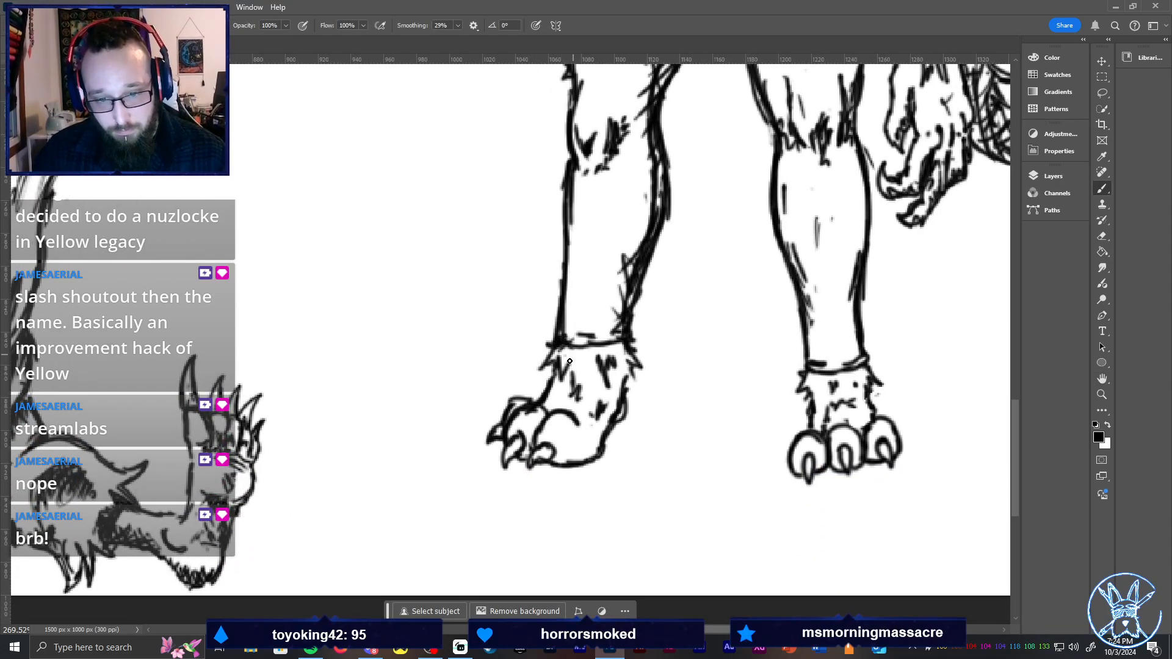
{"action": "left_click_drag", "start_coordinate": [811, 390], "coordinate": [824, 397]}
{"action": "mouse_move", "coordinate": [554, 359]}
{"action": "left_mouse_down"}
{"action": "mouse_move", "coordinate": [619, 339]}
{"action": "mouse_move", "coordinate": [626, 356]}
{"action": "mouse_move", "coordinate": [566, 392]}
{"action": "mouse_move", "coordinate": [558, 366]}
{"action": "mouse_move", "coordinate": [574, 397]}
{"action": "mouse_move", "coordinate": [616, 414]}
{"action": "mouse_move", "coordinate": [627, 367]}
{"action": "mouse_move", "coordinate": [619, 407]}
{"action": "mouse_move", "coordinate": [607, 400]}
{"action": "mouse_move", "coordinate": [601, 456]}
{"action": "mouse_move", "coordinate": [554, 468]}
{"action": "mouse_move", "coordinate": [585, 440]}
{"action": "mouse_move", "coordinate": [602, 452]}
{"action": "mouse_move", "coordinate": [531, 439]}
{"action": "mouse_move", "coordinate": [553, 409]}
{"action": "mouse_move", "coordinate": [528, 438]}
{"action": "mouse_move", "coordinate": [506, 428]}
{"action": "mouse_move", "coordinate": [525, 398]}
{"action": "mouse_move", "coordinate": [495, 441]}
{"action": "left_mouse_up"}
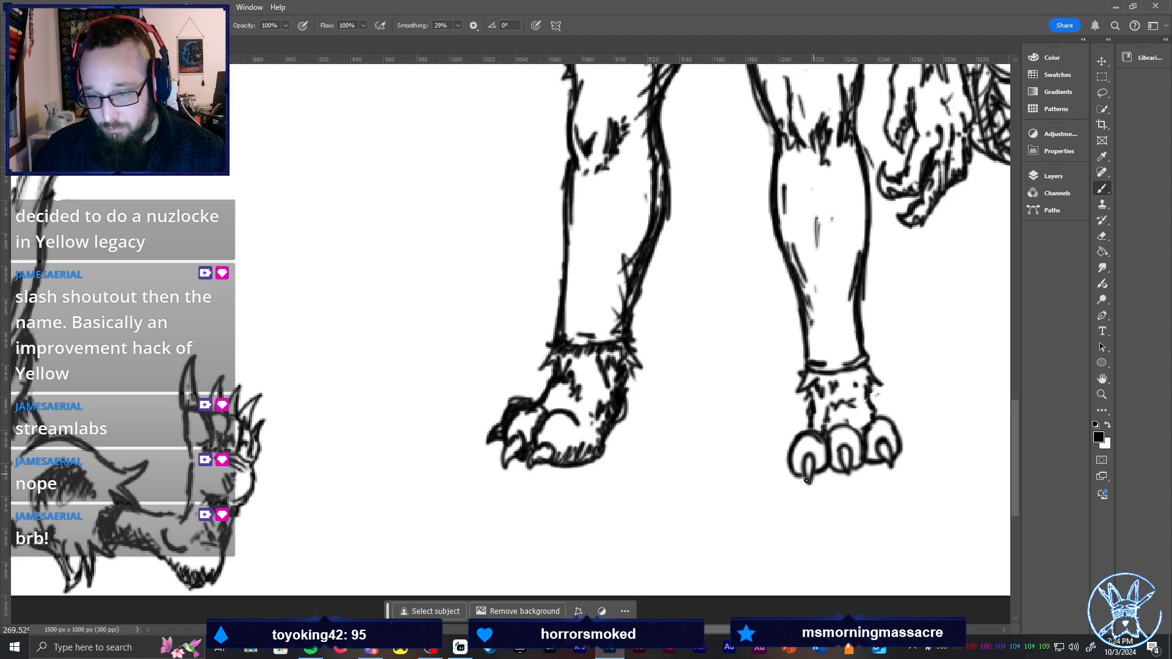
{"action": "mouse_move", "coordinate": [807, 480]}
{"action": "left_mouse_down"}
{"action": "mouse_move", "coordinate": [795, 459]}
{"action": "mouse_move", "coordinate": [818, 473]}
{"action": "mouse_move", "coordinate": [819, 454]}
{"action": "mouse_move", "coordinate": [836, 472]}
{"action": "mouse_move", "coordinate": [834, 458]}
{"action": "mouse_move", "coordinate": [842, 468]}
{"action": "mouse_move", "coordinate": [857, 449]}
{"action": "mouse_move", "coordinate": [864, 466]}
{"action": "mouse_move", "coordinate": [875, 448]}
{"action": "mouse_move", "coordinate": [882, 459]}
{"action": "mouse_move", "coordinate": [895, 449]}
{"action": "mouse_move", "coordinate": [822, 423]}
{"action": "mouse_move", "coordinate": [825, 412]}
{"action": "mouse_move", "coordinate": [824, 432]}
{"action": "mouse_move", "coordinate": [853, 413]}
{"action": "mouse_move", "coordinate": [872, 422]}
{"action": "mouse_move", "coordinate": [852, 424]}
{"action": "mouse_move", "coordinate": [831, 388]}
{"action": "mouse_move", "coordinate": [815, 401]}
{"action": "mouse_move", "coordinate": [826, 385]}
{"action": "mouse_move", "coordinate": [844, 392]}
{"action": "mouse_move", "coordinate": [860, 381]}
{"action": "mouse_move", "coordinate": [871, 413]}
{"action": "mouse_move", "coordinate": [806, 370]}
{"action": "mouse_move", "coordinate": [826, 385]}
{"action": "mouse_move", "coordinate": [857, 370]}
{"action": "left_mouse_up"}
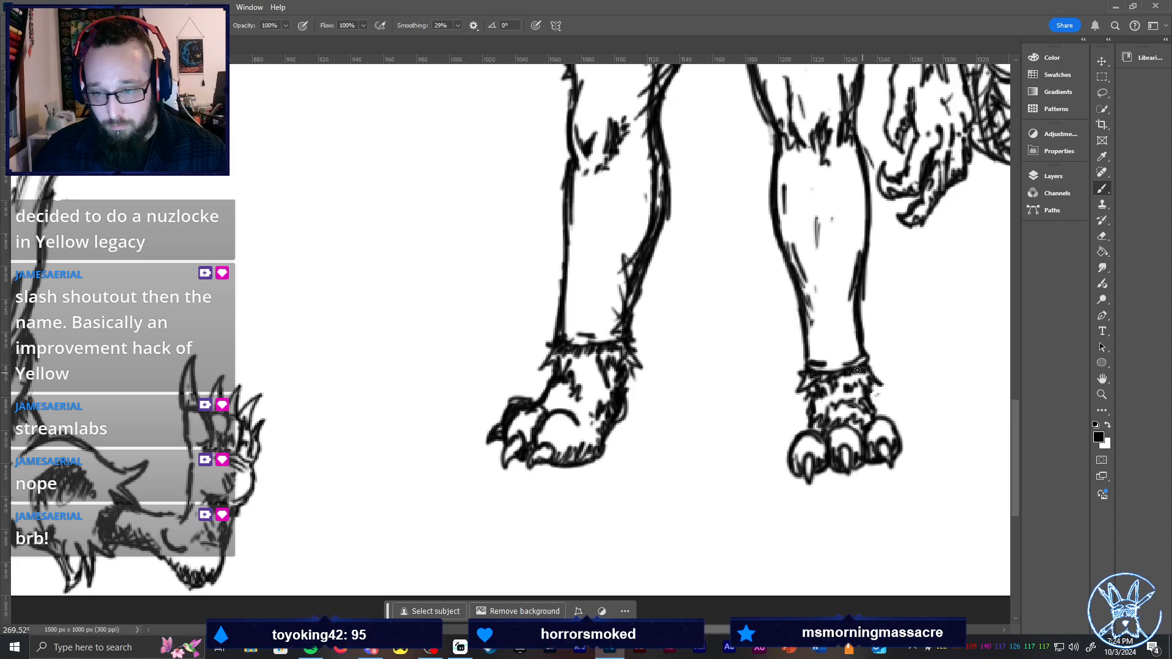
Try the wolf-headed character overlapping the long-armed creature, and move it back to the open space beside it
{"action": "key", "text": "ctrl+0"}
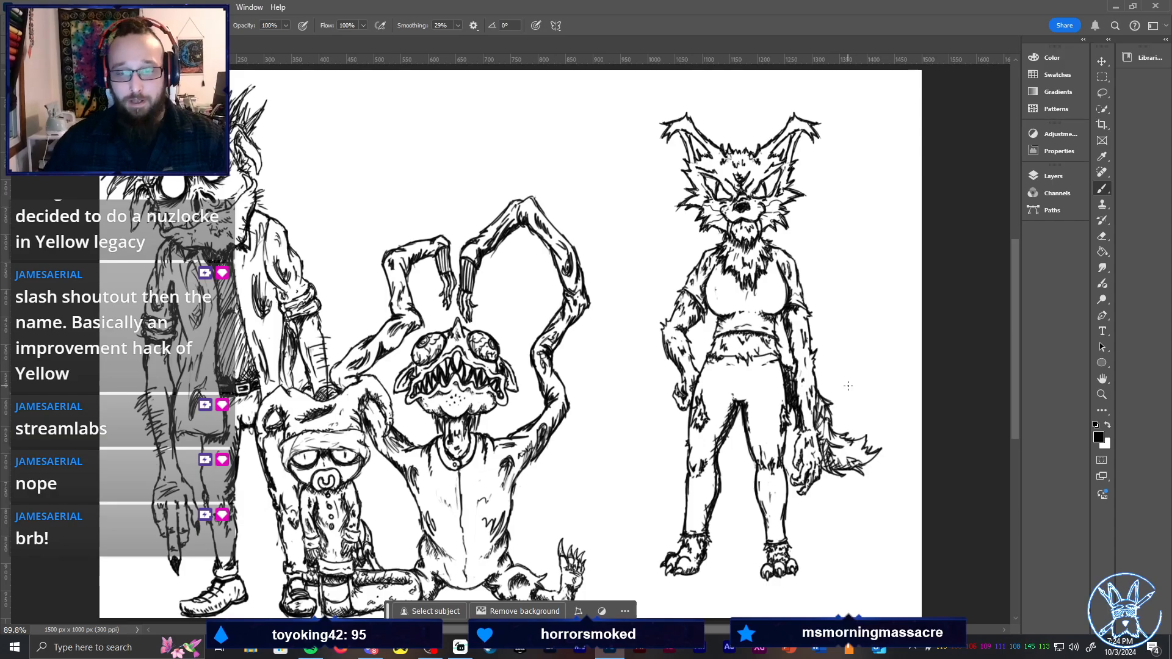
{"action": "key", "text": "ctrl+minus"}
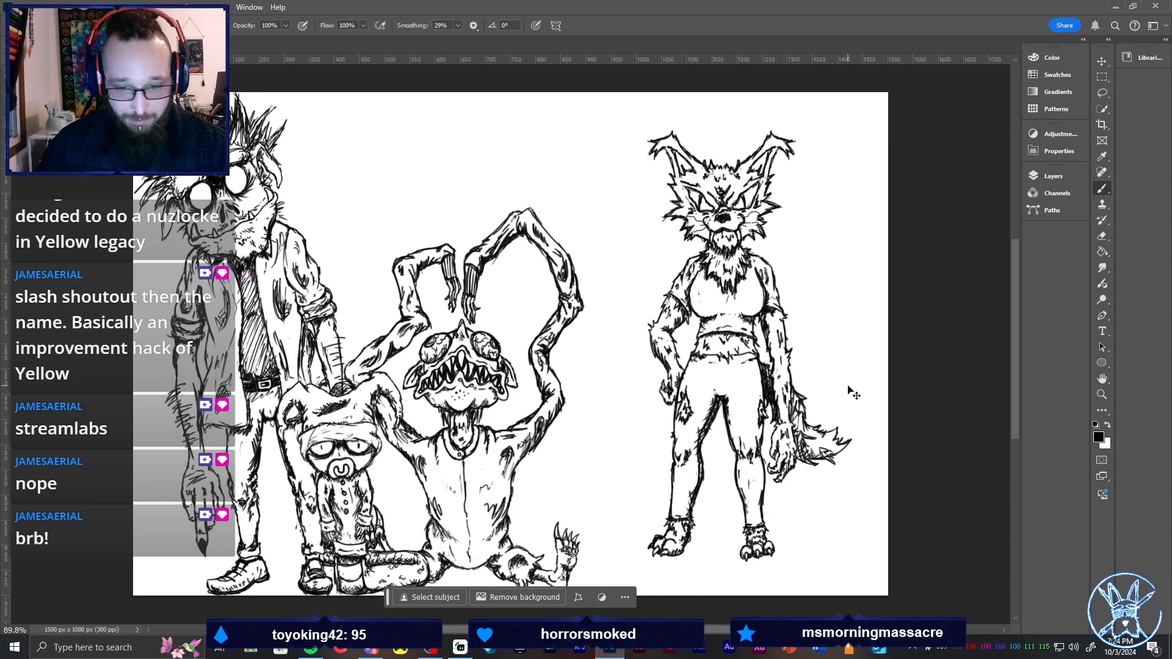
{"action": "key", "text": "v"}
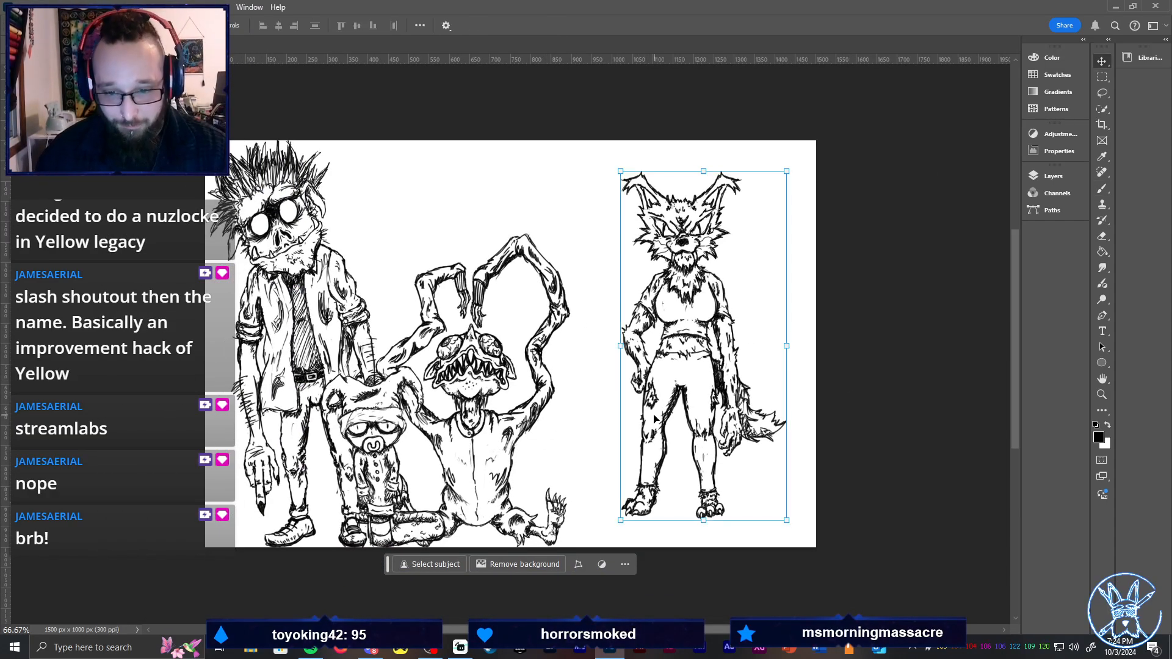
{"action": "mouse_move", "coordinate": [670, 414]}
{"action": "left_mouse_down"}
{"action": "mouse_move", "coordinate": [570, 434]}
{"action": "mouse_move", "coordinate": [572, 445]}
{"action": "left_mouse_up"}
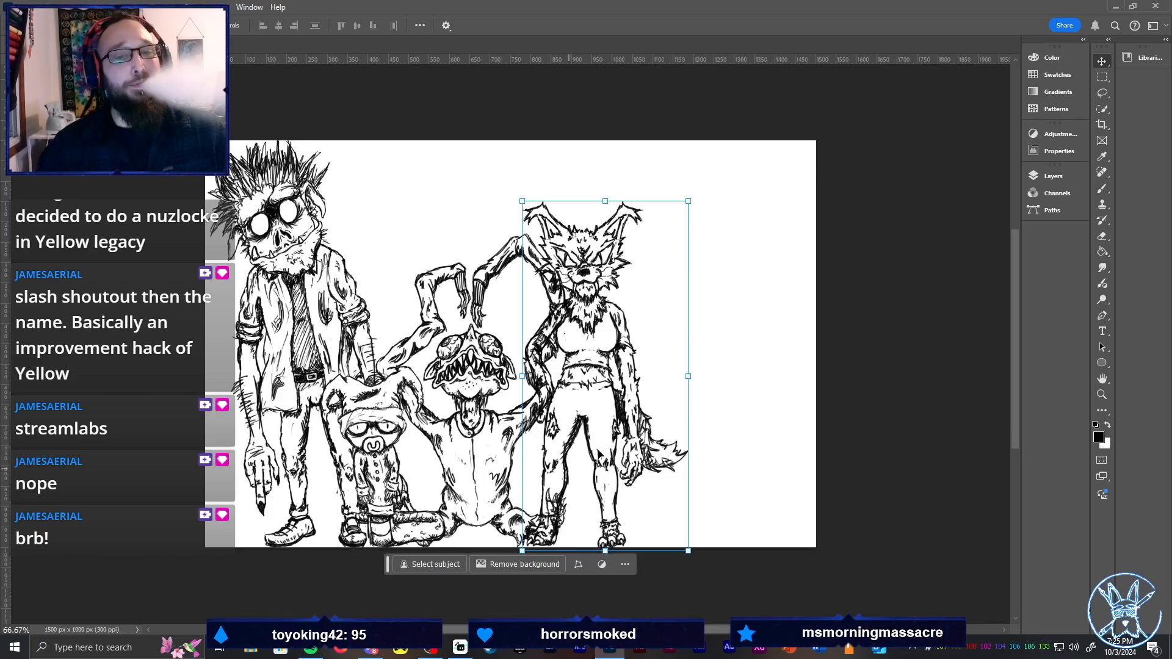
{"action": "left_click_drag", "start_coordinate": [619, 273], "coordinate": [700, 247]}
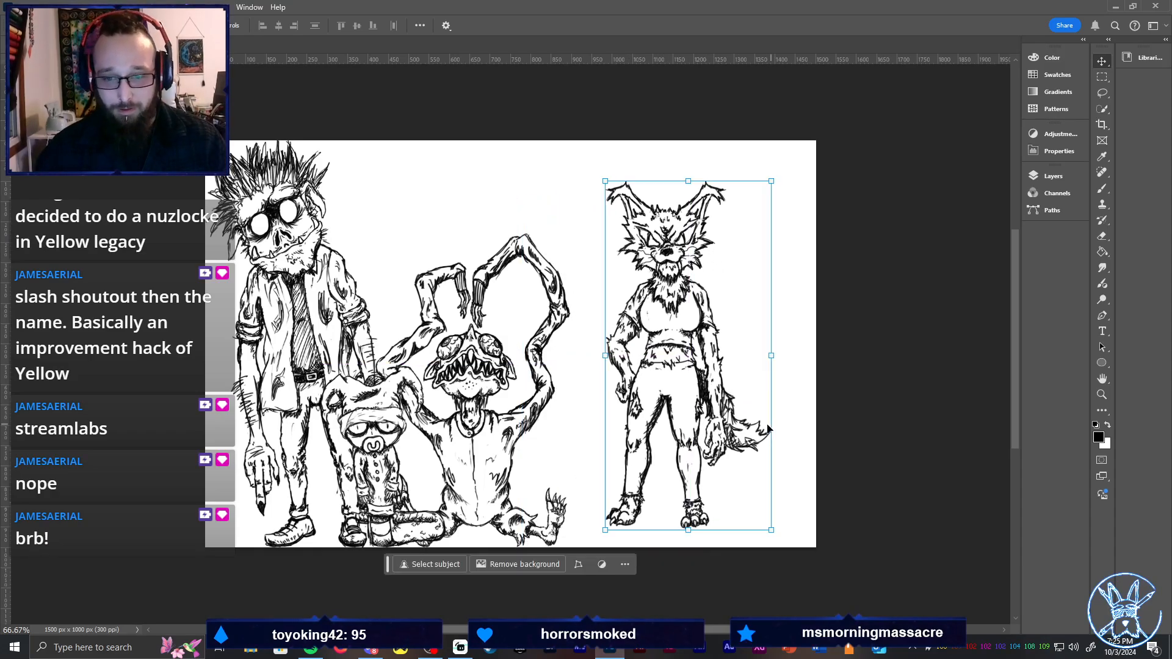
Reinforce the wolf's cheek fur with brush strokes on both sides of the face
{"action": "key", "text": "b"}
{"action": "scroll", "coordinate": [702, 244], "scroll_direction": "up", "scroll_amount": 5}
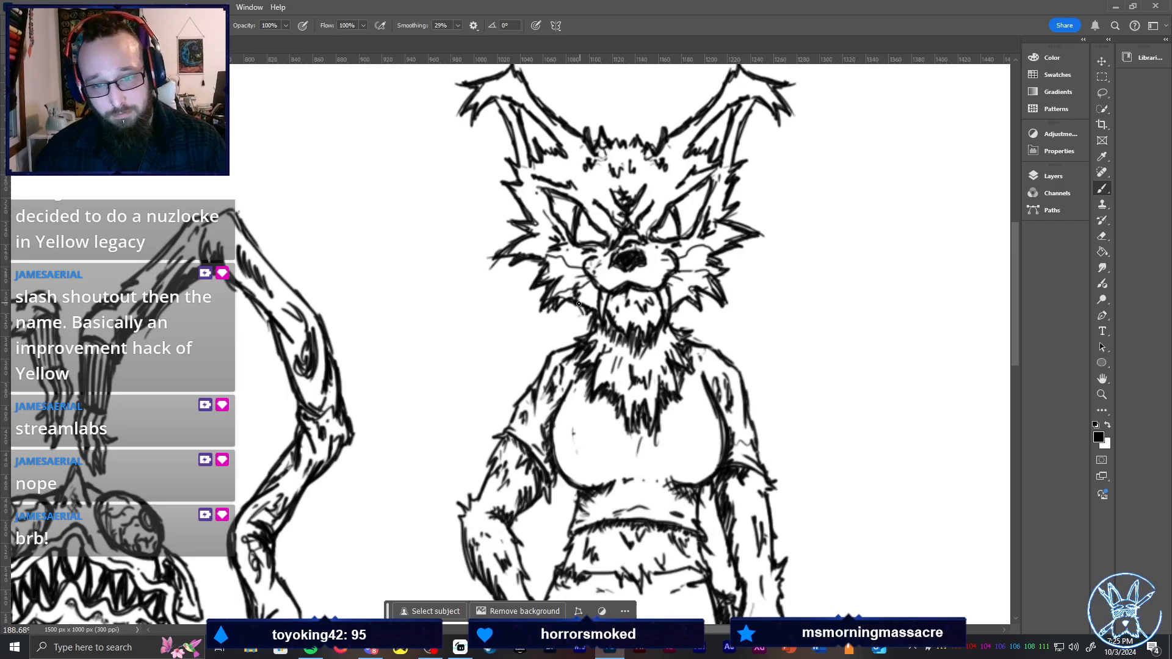
{"action": "mouse_move", "coordinate": [697, 296]}
{"action": "left_mouse_down"}
{"action": "mouse_move", "coordinate": [719, 283]}
{"action": "mouse_move", "coordinate": [735, 241]}
{"action": "left_mouse_up"}
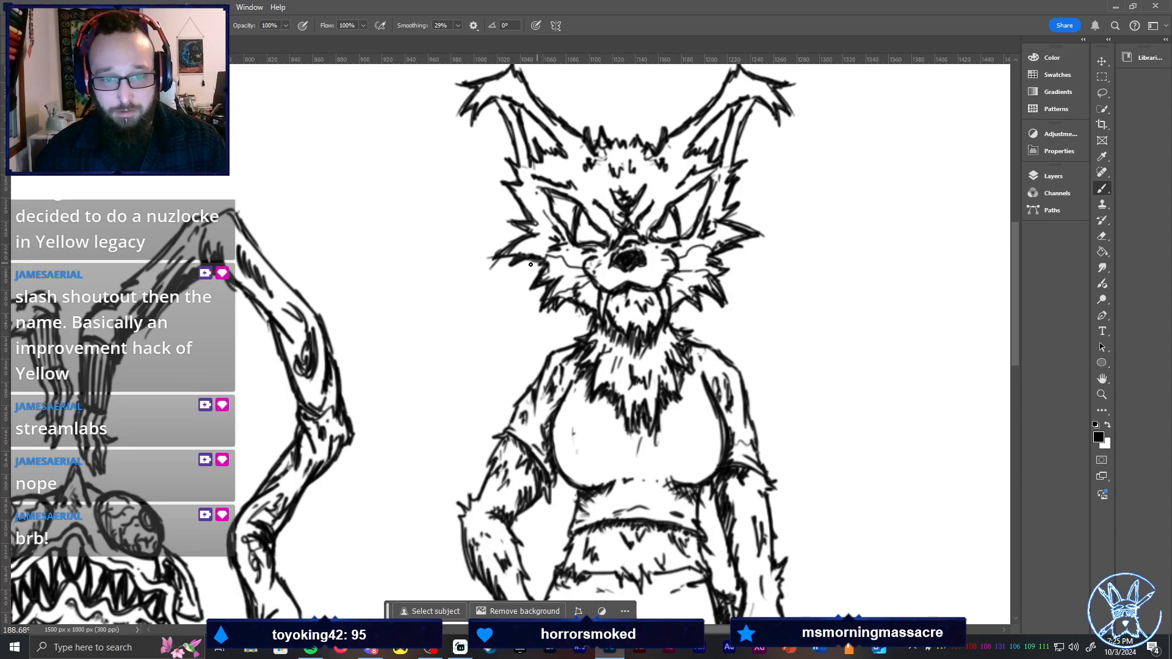
{"action": "mouse_move", "coordinate": [520, 257]}
{"action": "left_mouse_down"}
{"action": "mouse_move", "coordinate": [533, 249]}
{"action": "mouse_move", "coordinate": [550, 262]}
{"action": "left_mouse_up"}
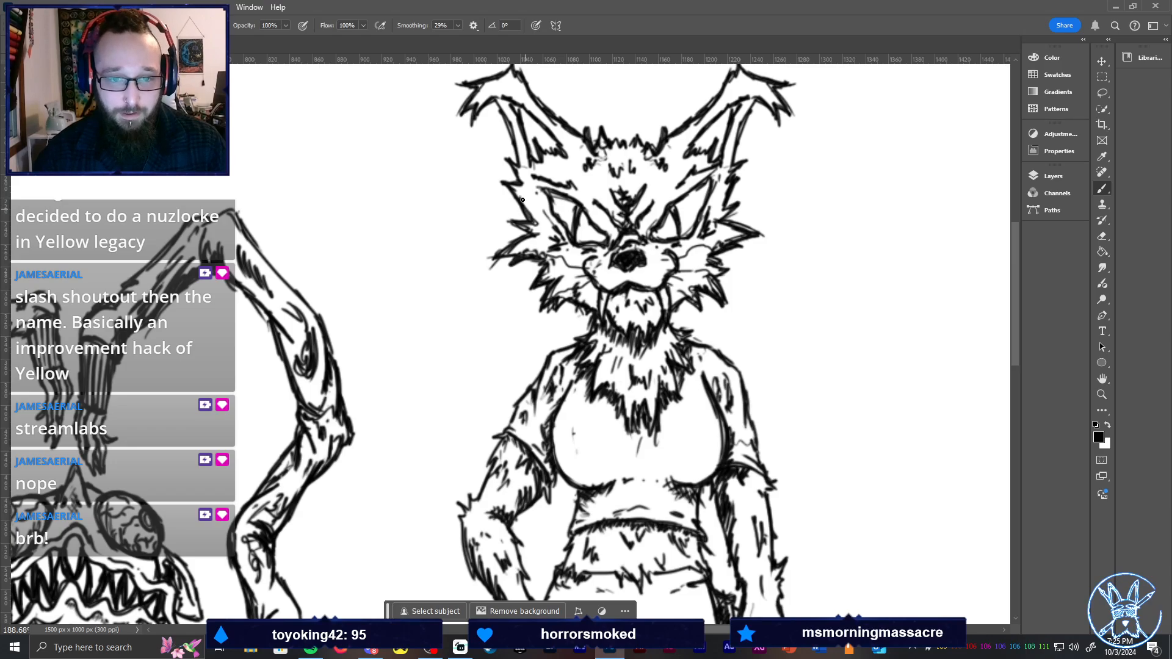
{"action": "left_click_drag", "start_coordinate": [523, 200], "coordinate": [539, 224]}
Fill both inner ears with solid black strokes, and darken the fur on the forehead and beside the chin
{"action": "mouse_move", "coordinate": [520, 103]}
{"action": "left_mouse_down"}
{"action": "mouse_move", "coordinate": [536, 154]}
{"action": "mouse_move", "coordinate": [567, 158]}
{"action": "mouse_move", "coordinate": [536, 130]}
{"action": "left_mouse_up"}
{"action": "left_click_drag", "start_coordinate": [527, 132], "coordinate": [541, 163]}
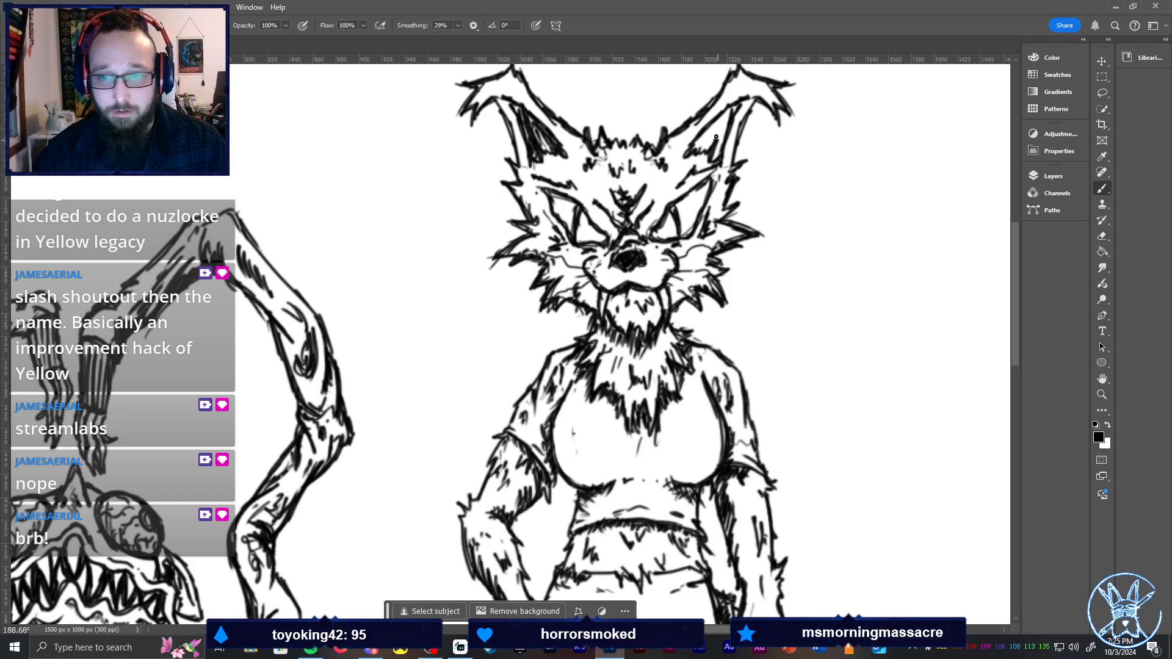
{"action": "mouse_move", "coordinate": [713, 119]}
{"action": "left_mouse_down"}
{"action": "mouse_move", "coordinate": [686, 155]}
{"action": "mouse_move", "coordinate": [697, 150]}
{"action": "left_mouse_up"}
{"action": "mouse_move", "coordinate": [726, 118]}
{"action": "left_mouse_down"}
{"action": "mouse_move", "coordinate": [699, 153]}
{"action": "mouse_move", "coordinate": [712, 138]}
{"action": "mouse_move", "coordinate": [715, 155]}
{"action": "mouse_move", "coordinate": [717, 136]}
{"action": "mouse_move", "coordinate": [694, 153]}
{"action": "mouse_move", "coordinate": [708, 153]}
{"action": "left_mouse_up"}
{"action": "mouse_move", "coordinate": [542, 140]}
{"action": "left_mouse_down"}
{"action": "mouse_move", "coordinate": [556, 153]}
{"action": "mouse_move", "coordinate": [525, 123]}
{"action": "mouse_move", "coordinate": [541, 154]}
{"action": "mouse_move", "coordinate": [558, 152]}
{"action": "left_mouse_up"}
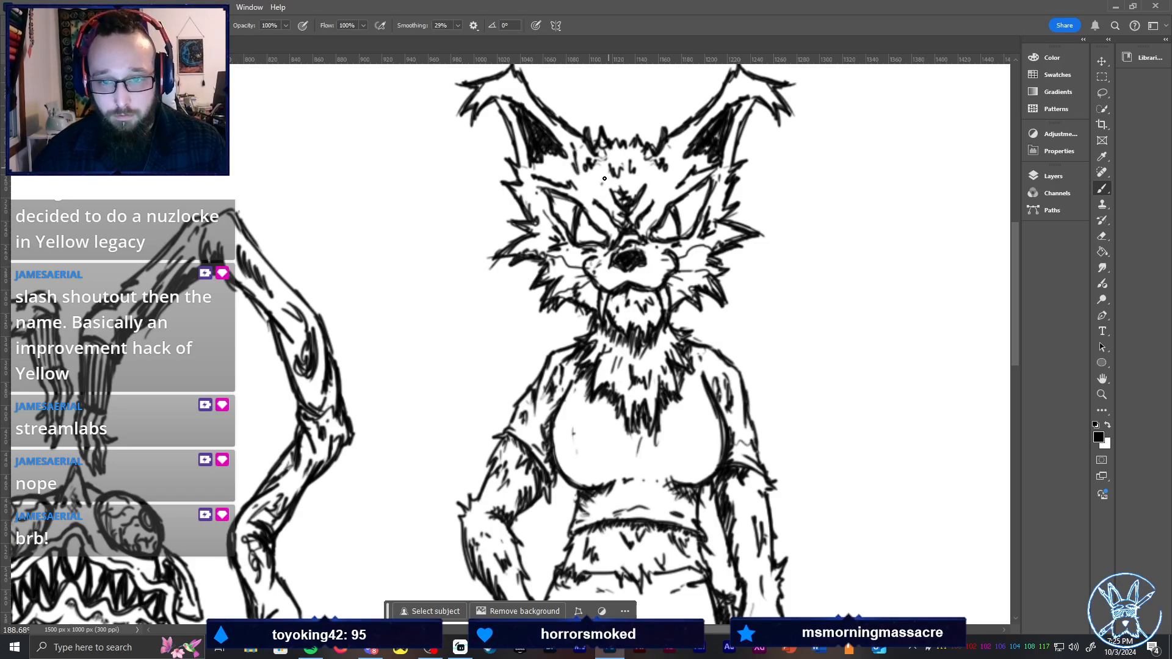
{"action": "left_click_drag", "start_coordinate": [624, 190], "coordinate": [632, 194]}
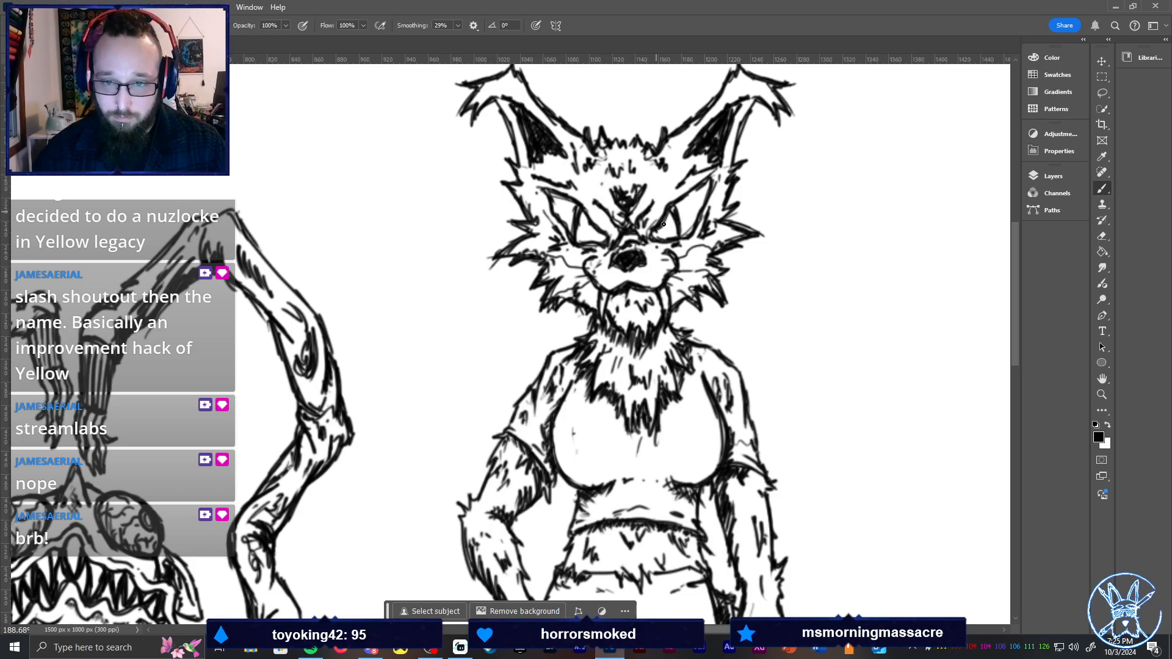
{"action": "left_click_drag", "start_coordinate": [674, 274], "coordinate": [669, 281]}
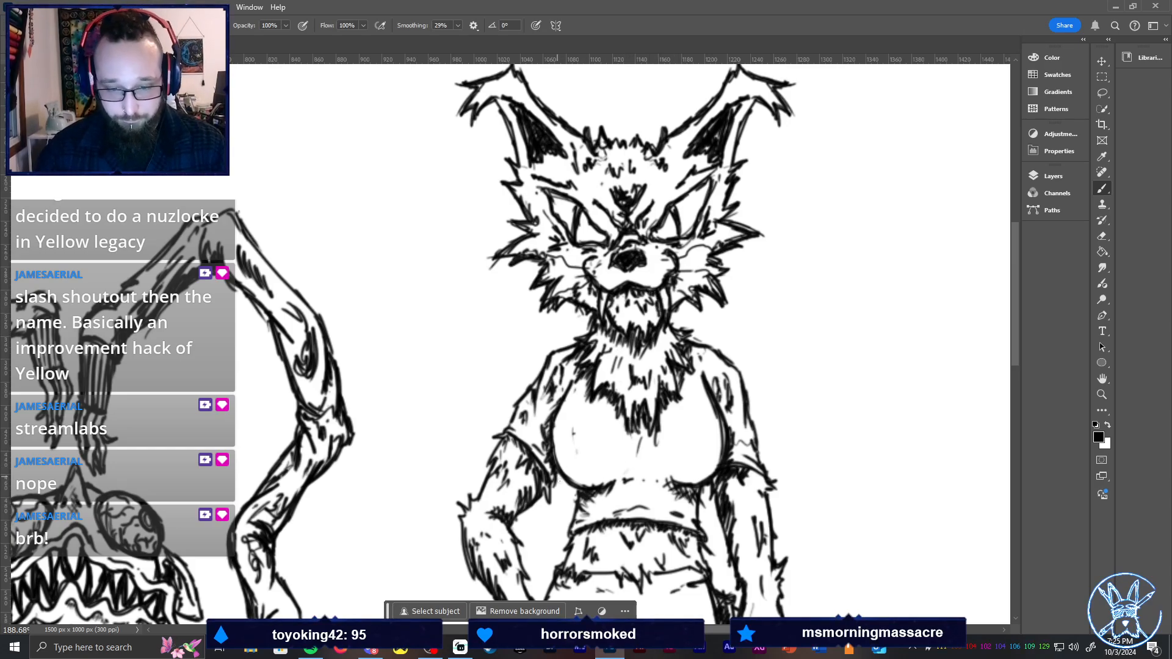
Hatch shading along the lower curves of the chest and add fold marks at the centre of the shirt
{"action": "mouse_move", "coordinate": [578, 494]}
{"action": "left_mouse_down"}
{"action": "mouse_move", "coordinate": [571, 470]}
{"action": "mouse_move", "coordinate": [599, 489]}
{"action": "mouse_move", "coordinate": [602, 475]}
{"action": "mouse_move", "coordinate": [576, 470]}
{"action": "left_mouse_up"}
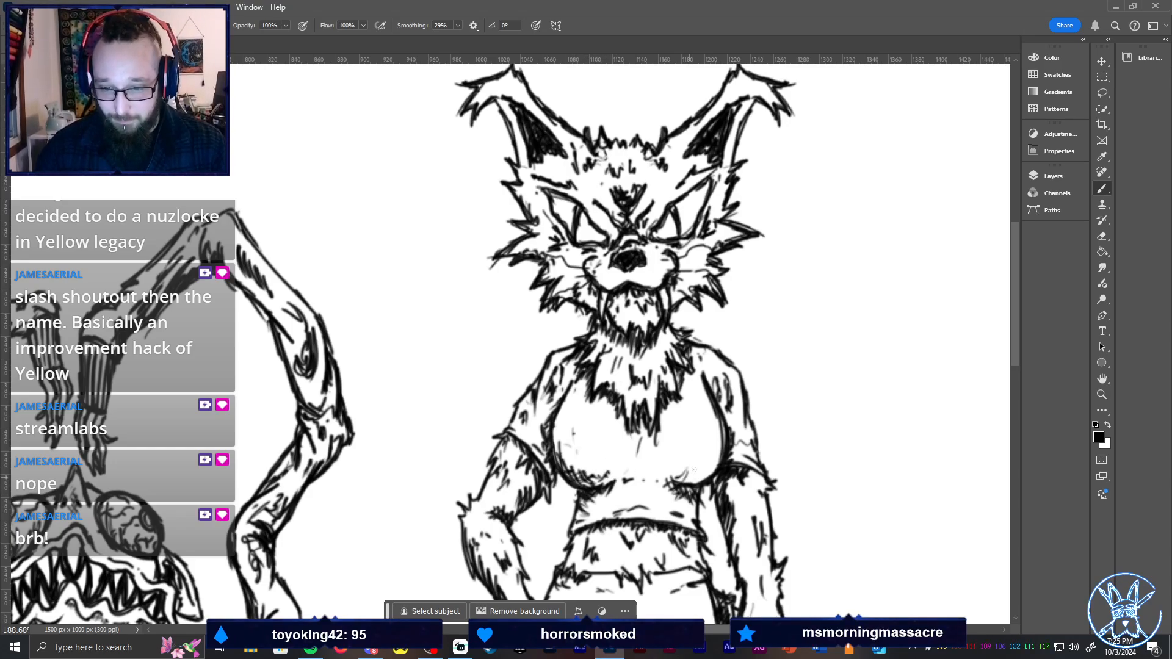
{"action": "left_click_drag", "start_coordinate": [694, 469], "coordinate": [720, 457]}
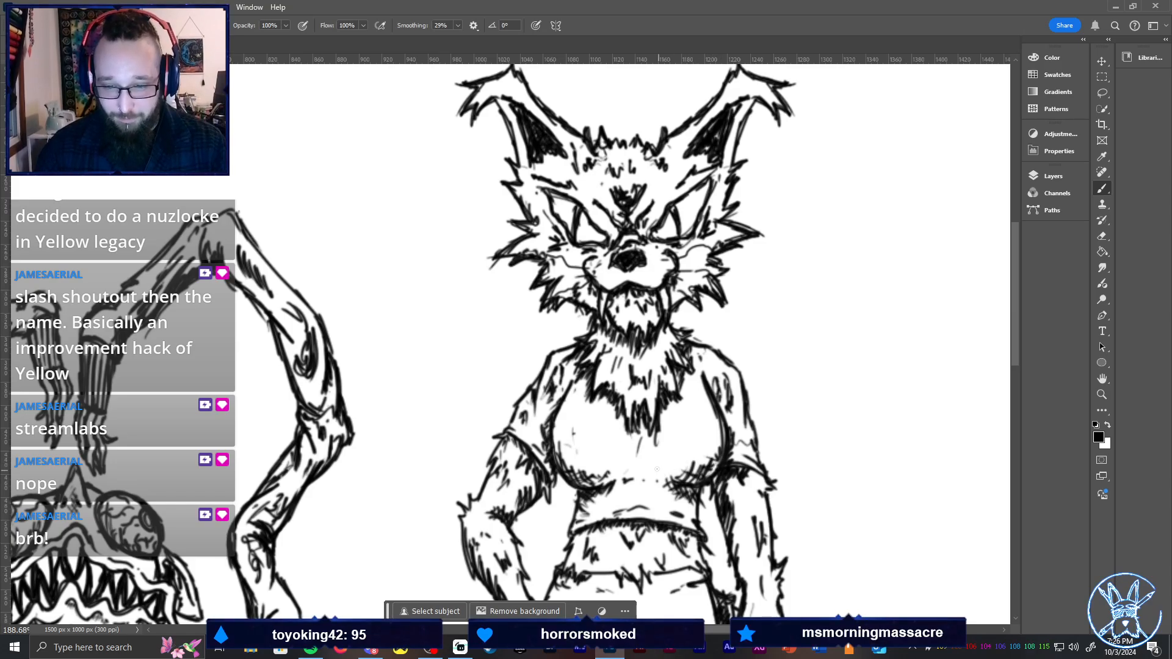
{"action": "left_click_drag", "start_coordinate": [657, 468], "coordinate": [628, 476]}
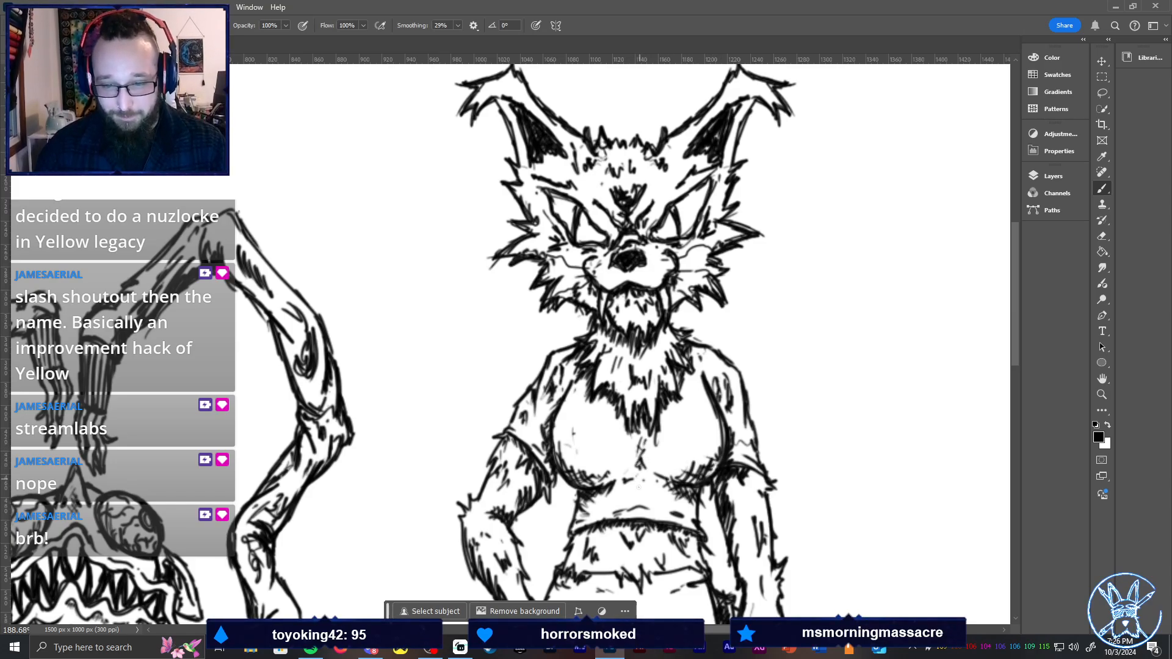
Draw fold lines on the trousers below the waistband and around the crotch
{"action": "key", "text": "ctrl+0"}
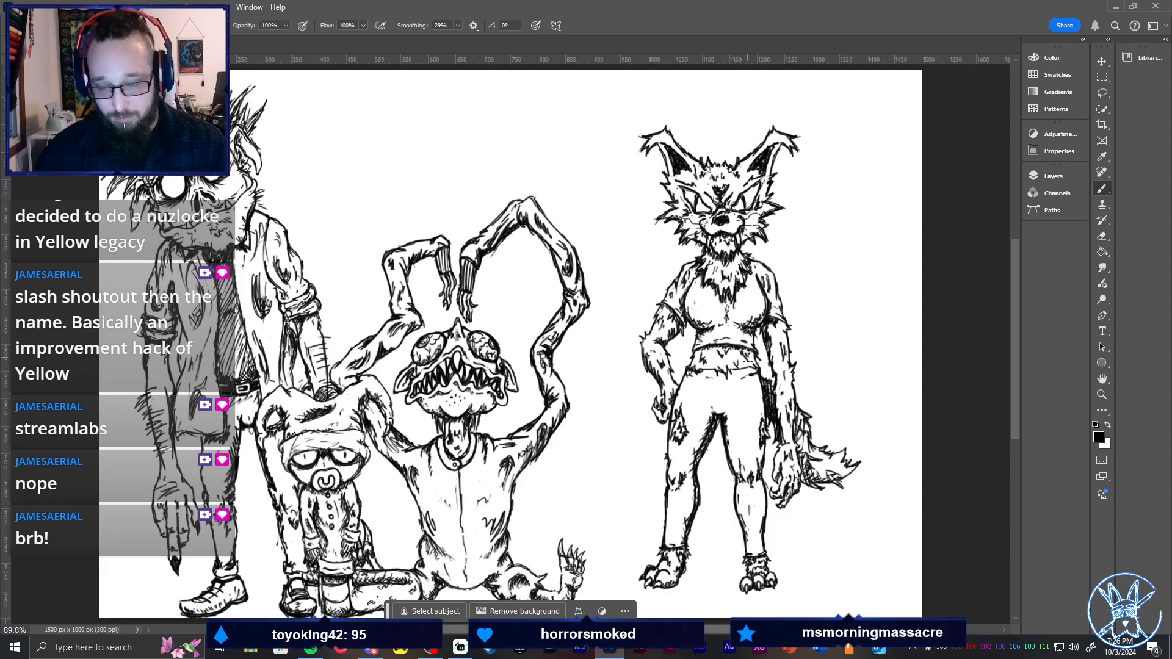
{"action": "scroll", "coordinate": [747, 363], "scroll_direction": "up", "scroll_amount": 5}
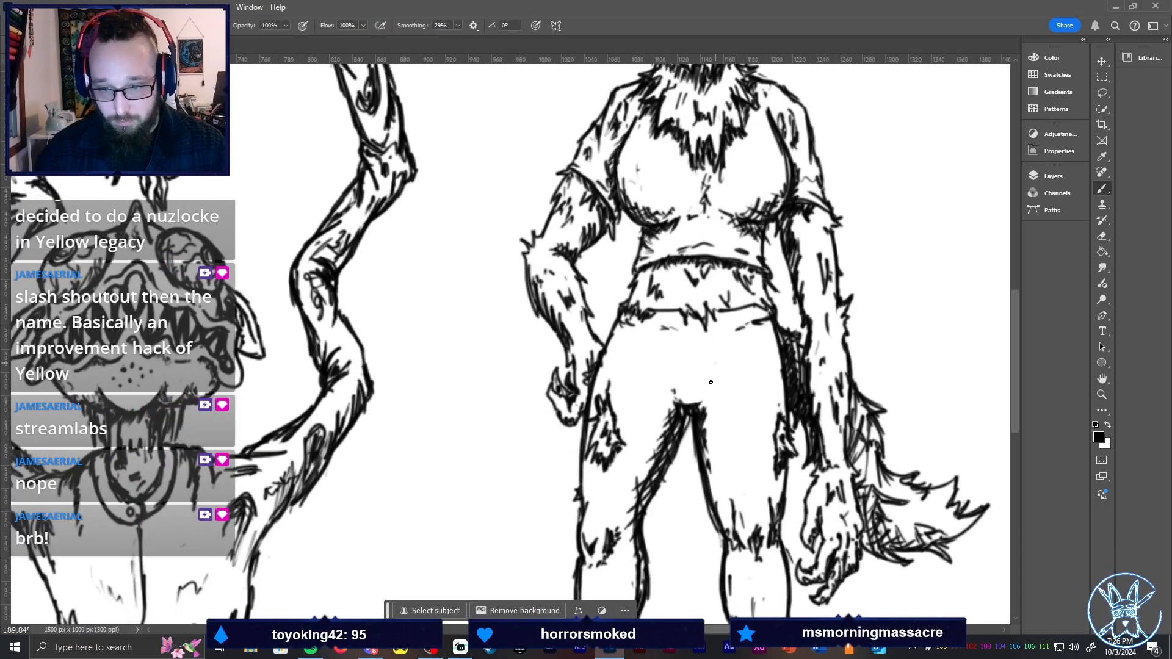
{"action": "left_click_drag", "start_coordinate": [710, 375], "coordinate": [674, 378]}
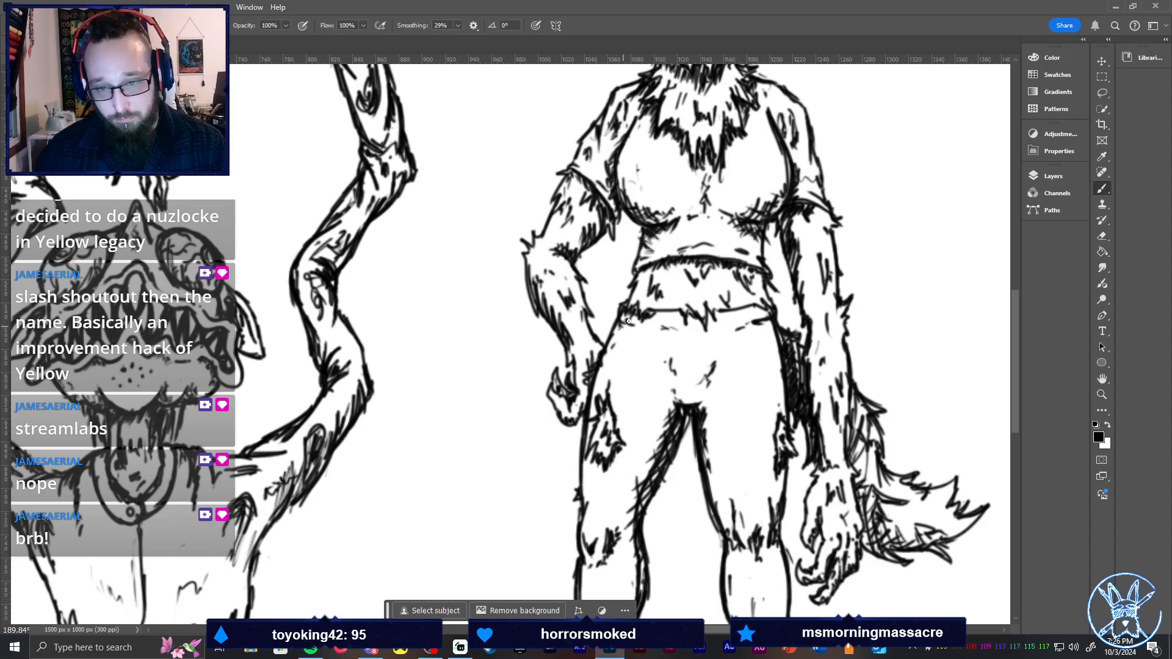
{"action": "left_click_drag", "start_coordinate": [648, 323], "coordinate": [661, 332]}
{"action": "mouse_move", "coordinate": [663, 400]}
{"action": "left_mouse_down"}
{"action": "mouse_move", "coordinate": [648, 427]}
{"action": "mouse_move", "coordinate": [654, 410]}
{"action": "left_mouse_up"}
{"action": "mouse_move", "coordinate": [718, 391]}
{"action": "left_mouse_down"}
{"action": "mouse_move", "coordinate": [708, 426]}
{"action": "mouse_move", "coordinate": [699, 408]}
{"action": "left_mouse_up"}
Hatch the tail-side inner thigh and outer hip of the trousers, and darken the tail fur beside the hanging hand
{"action": "left_click_drag", "start_coordinate": [719, 390], "coordinate": [705, 448]}
{"action": "left_click_drag", "start_coordinate": [784, 368], "coordinate": [772, 415]}
{"action": "left_click_drag", "start_coordinate": [785, 354], "coordinate": [770, 384]}
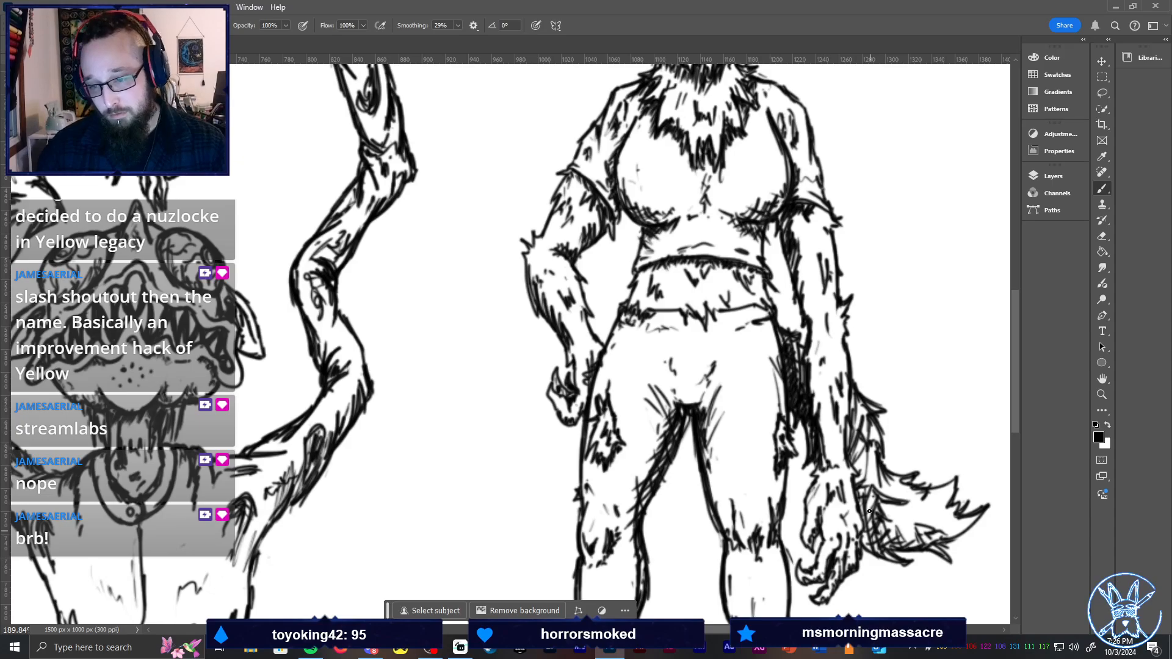
{"action": "left_click_drag", "start_coordinate": [891, 543], "coordinate": [863, 559]}
{"action": "left_click_drag", "start_coordinate": [884, 508], "coordinate": [873, 534]}
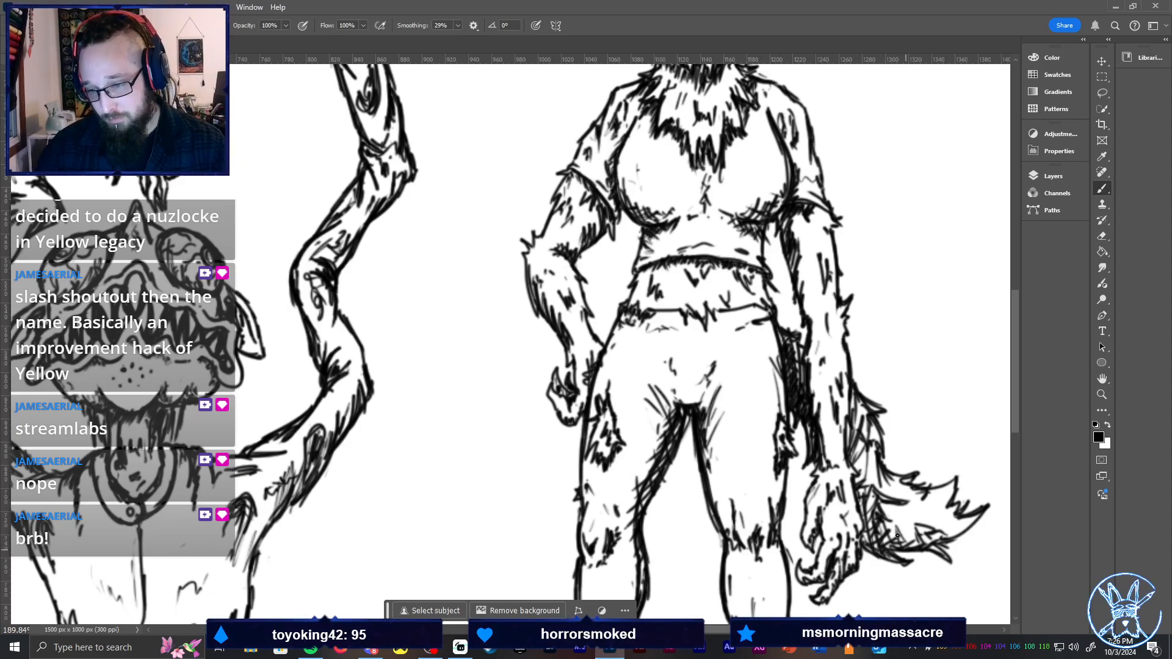
Move the wolf-headed character next to the long-armed creature so its feet line up with the group's ground level
{"action": "scroll", "coordinate": [651, 354], "scroll_direction": "down", "scroll_amount": 5}
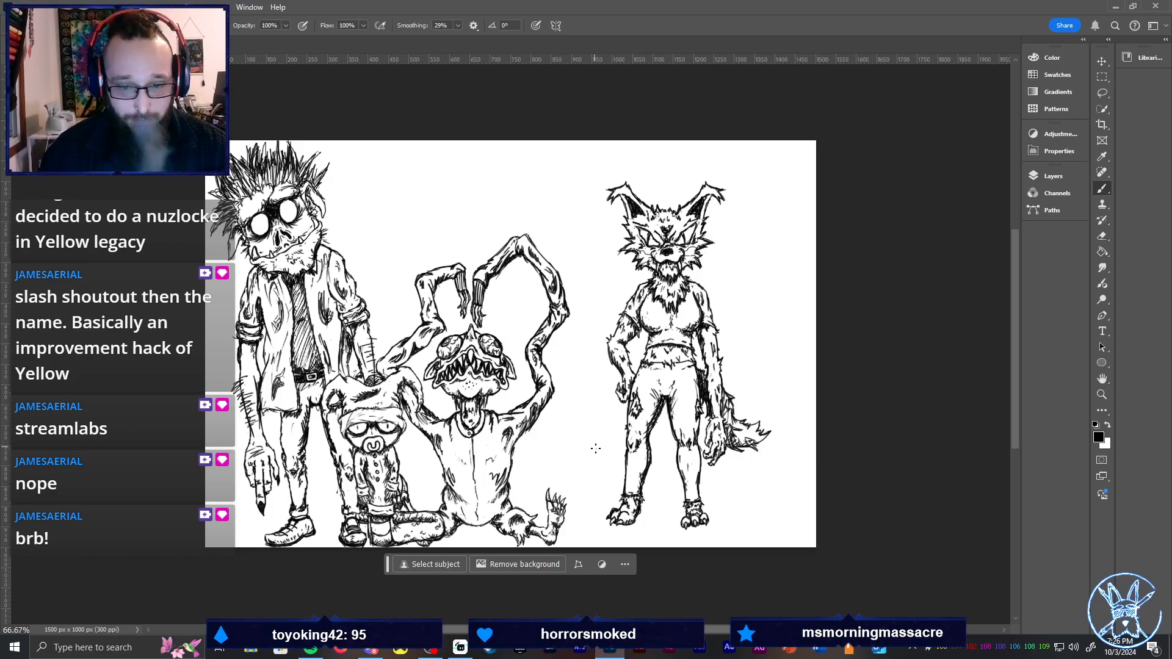
{"action": "key", "text": "v"}
{"action": "left_click_drag", "start_coordinate": [650, 431], "coordinate": [583, 456]}
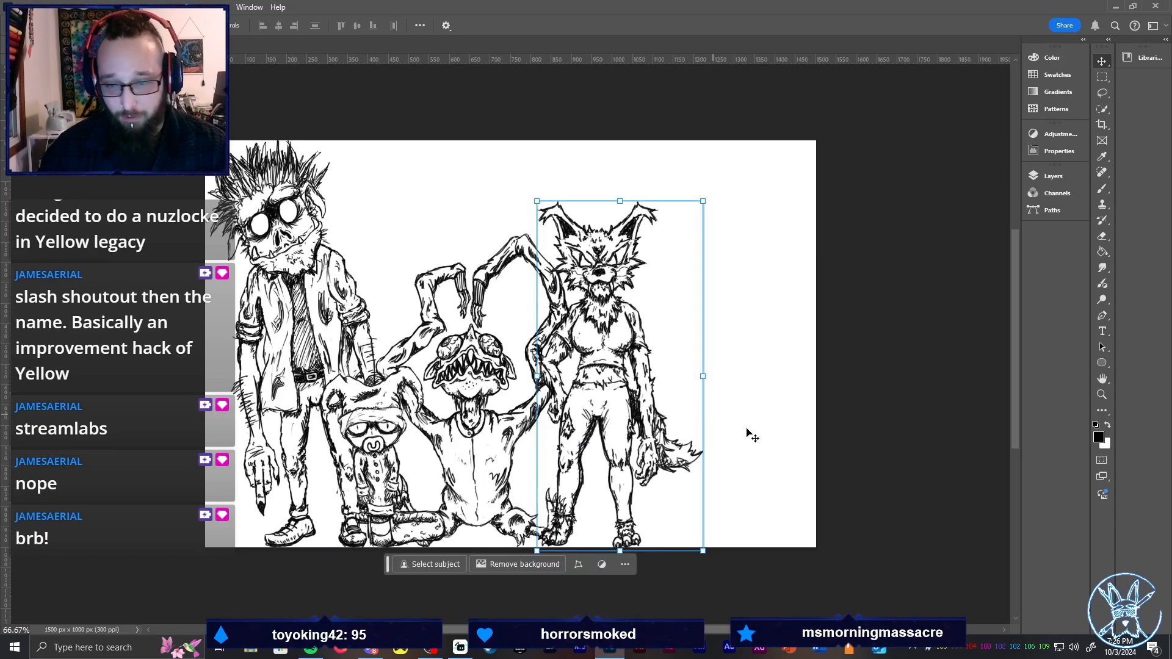
Hide Layer 3, which lies behind the small hooded character
{"action": "left_click", "coordinate": [1056, 175]}
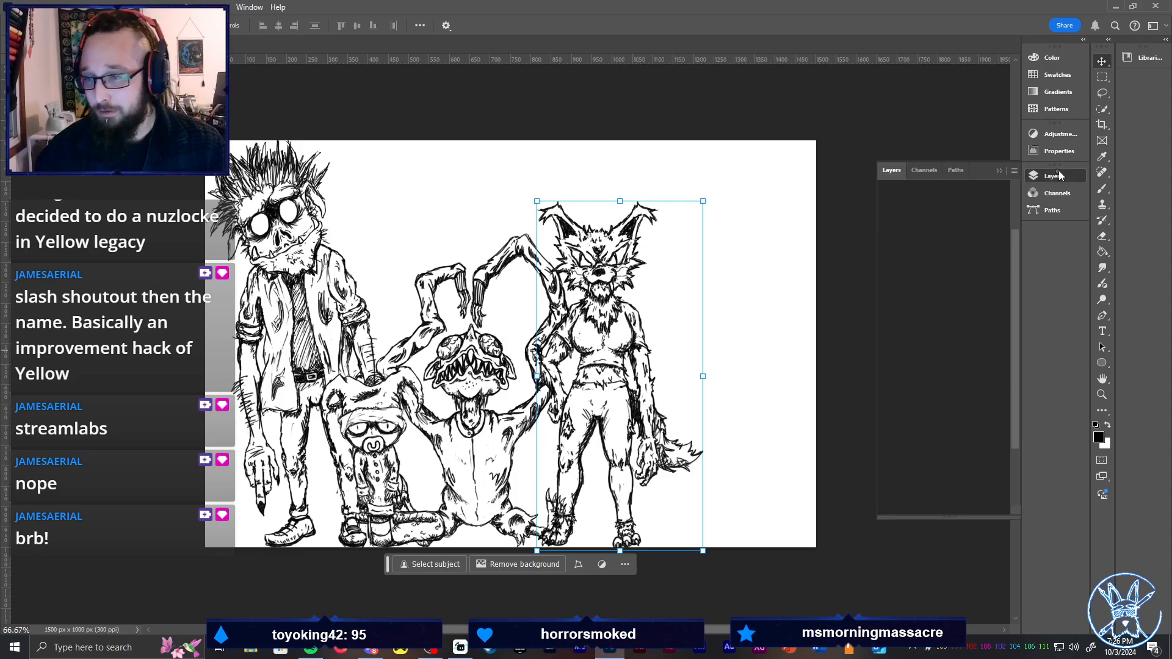
{"action": "left_click", "coordinate": [950, 296]}
{"action": "left_click", "coordinate": [896, 284]}
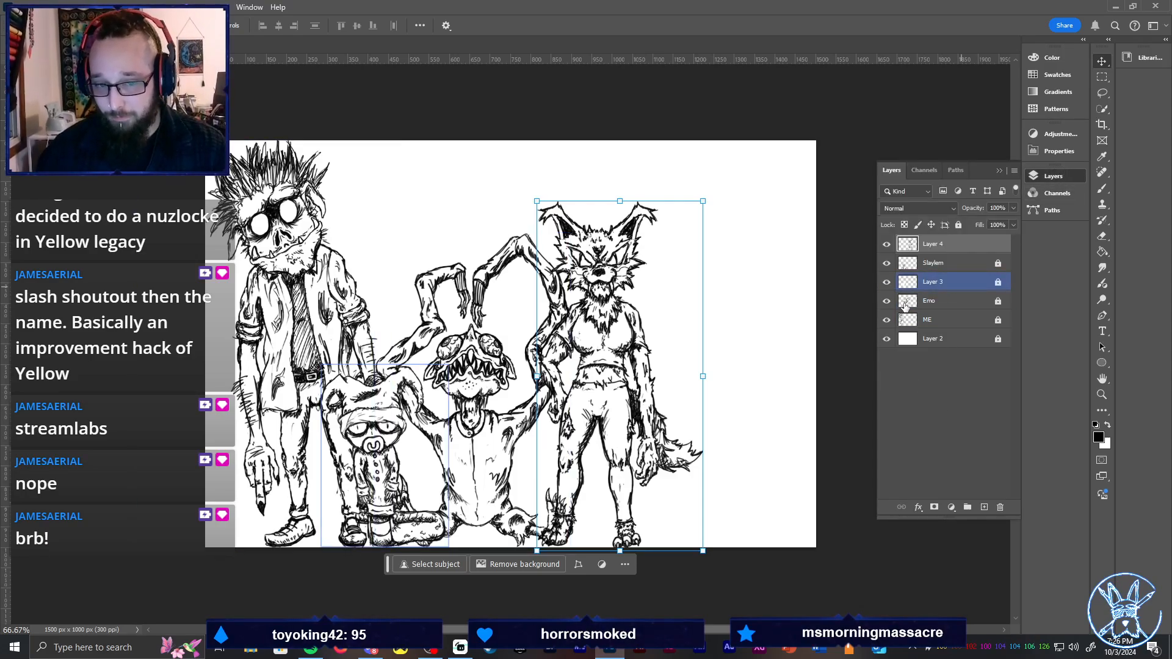
{"action": "left_click", "coordinate": [886, 281]}
{"action": "left_click", "coordinate": [901, 319]}
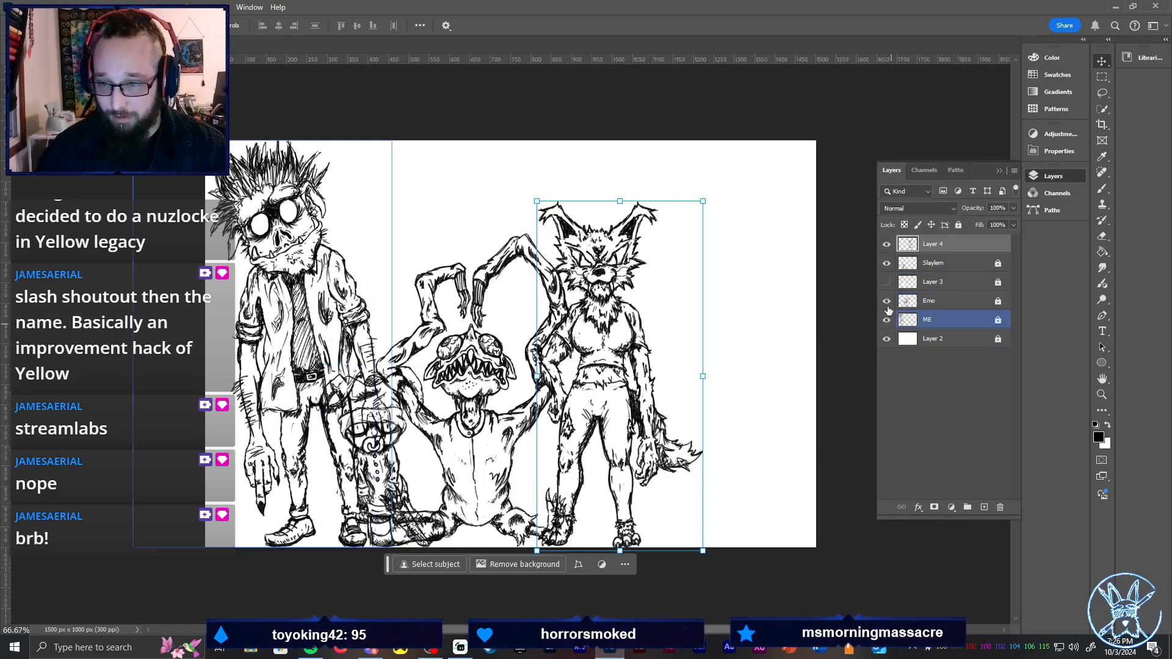
Unlock the character layers, starting with Slaylem
{"action": "left_click", "coordinate": [989, 264]}
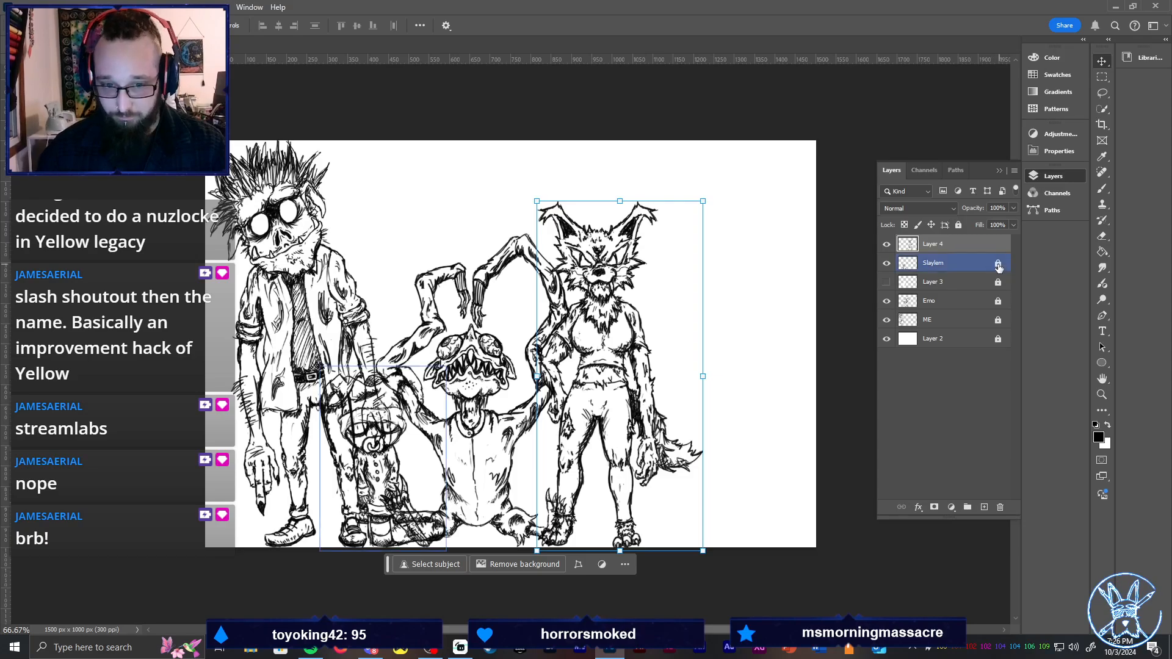
{"action": "left_click", "coordinate": [999, 267]}
{"action": "left_click", "coordinate": [999, 301]}
{"action": "left_click", "coordinate": [999, 321]}
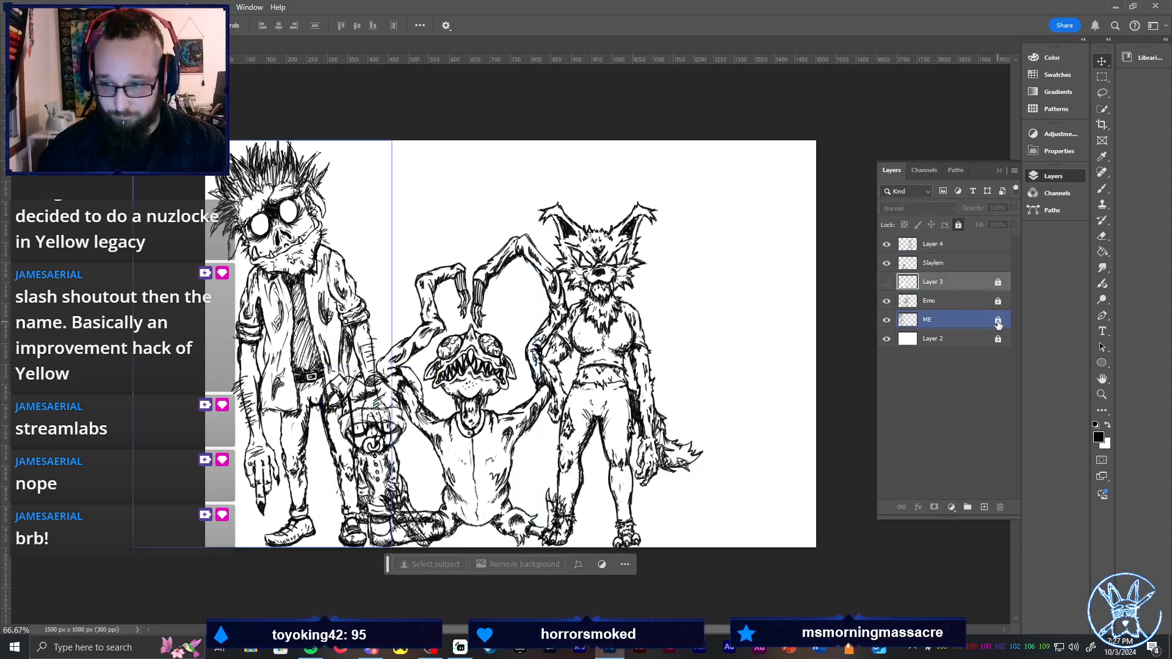
Unlock the ME and Emo layers, keeping the Slaylem layer locked
{"action": "left_click", "coordinate": [997, 320]}
{"action": "left_click", "coordinate": [999, 301]}
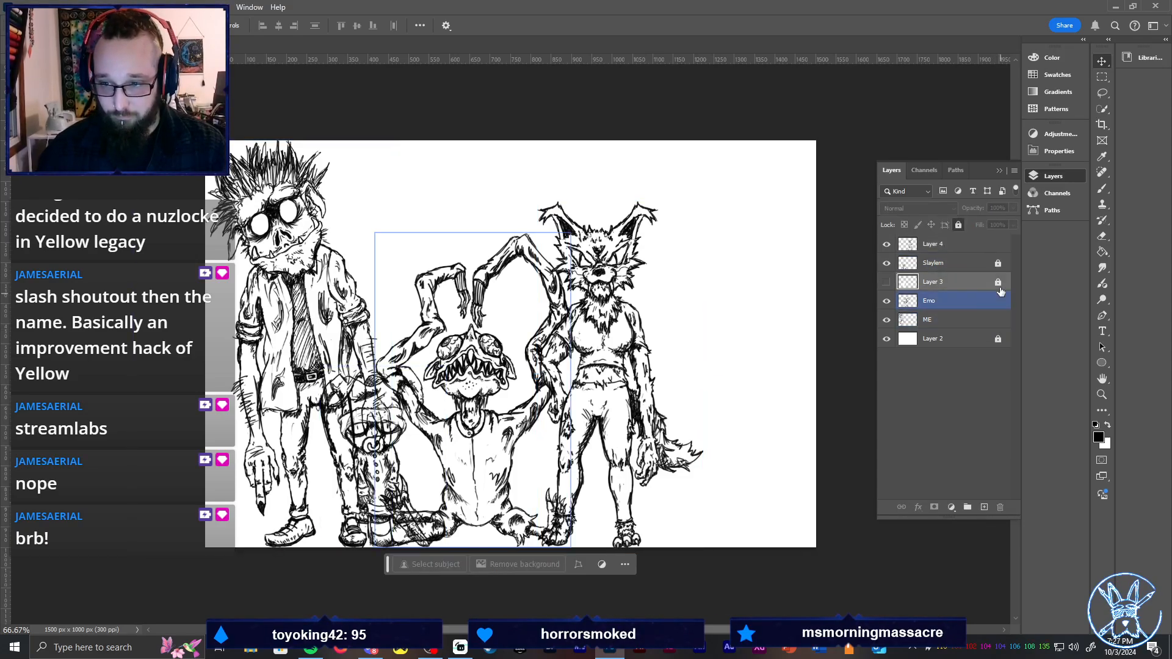
{"action": "left_click", "coordinate": [999, 264]}
{"action": "left_click", "coordinate": [999, 301]}
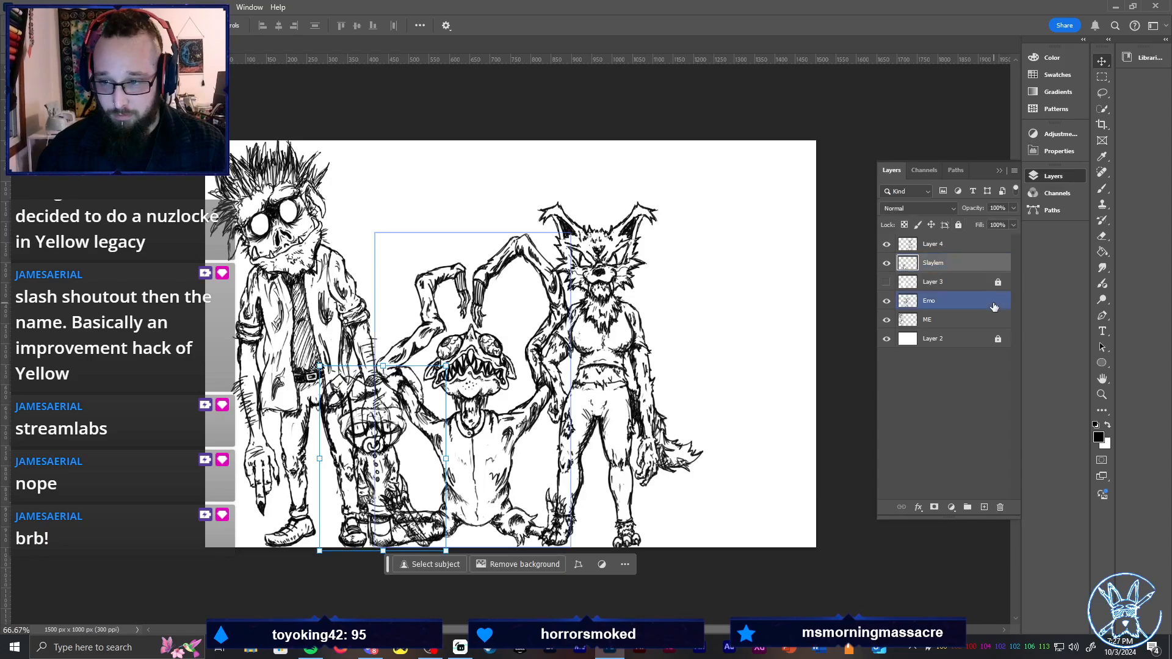
{"action": "left_click", "coordinate": [997, 264]}
{"action": "left_click", "coordinate": [998, 265]}
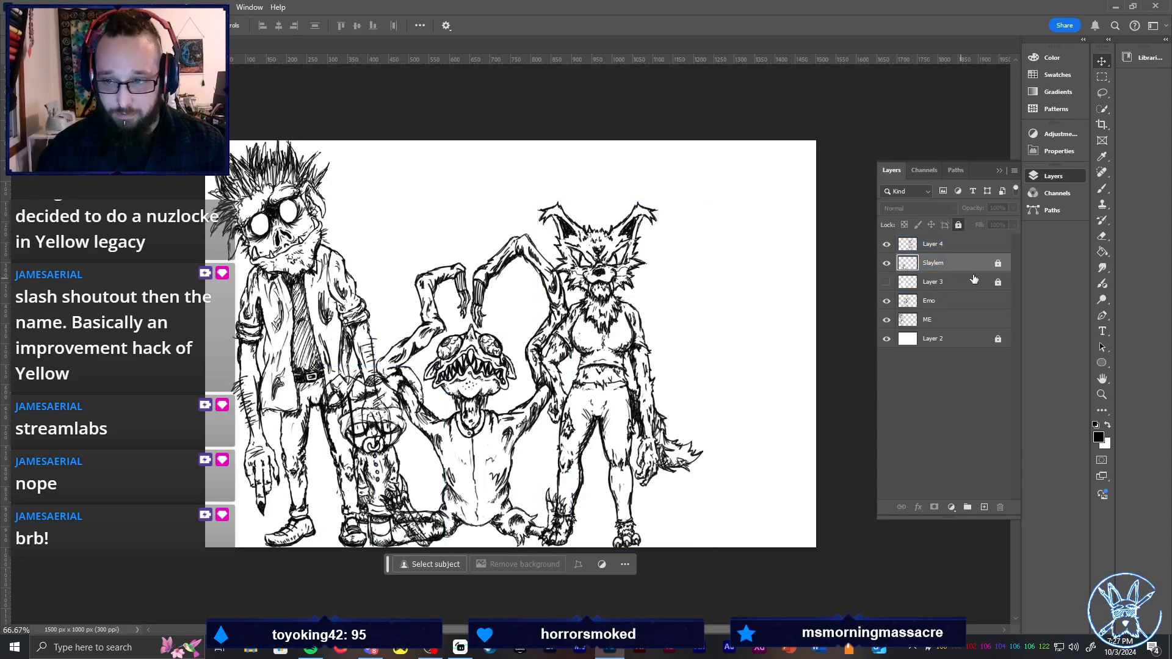
{"action": "left_click", "coordinate": [971, 301]}
{"action": "left_click", "coordinate": [965, 339]}
Erase the Emo layer's lines that run through the small character's hat beside the central creature's raised arm
{"action": "key", "text": "z"}
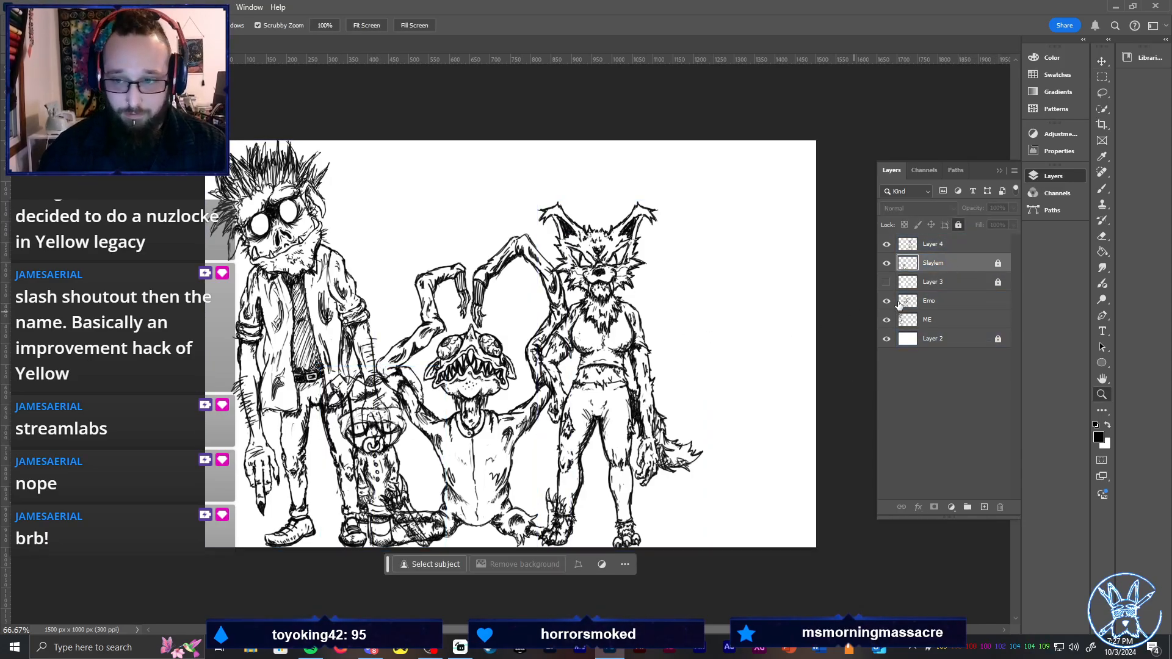
{"action": "left_click", "coordinate": [952, 301]}
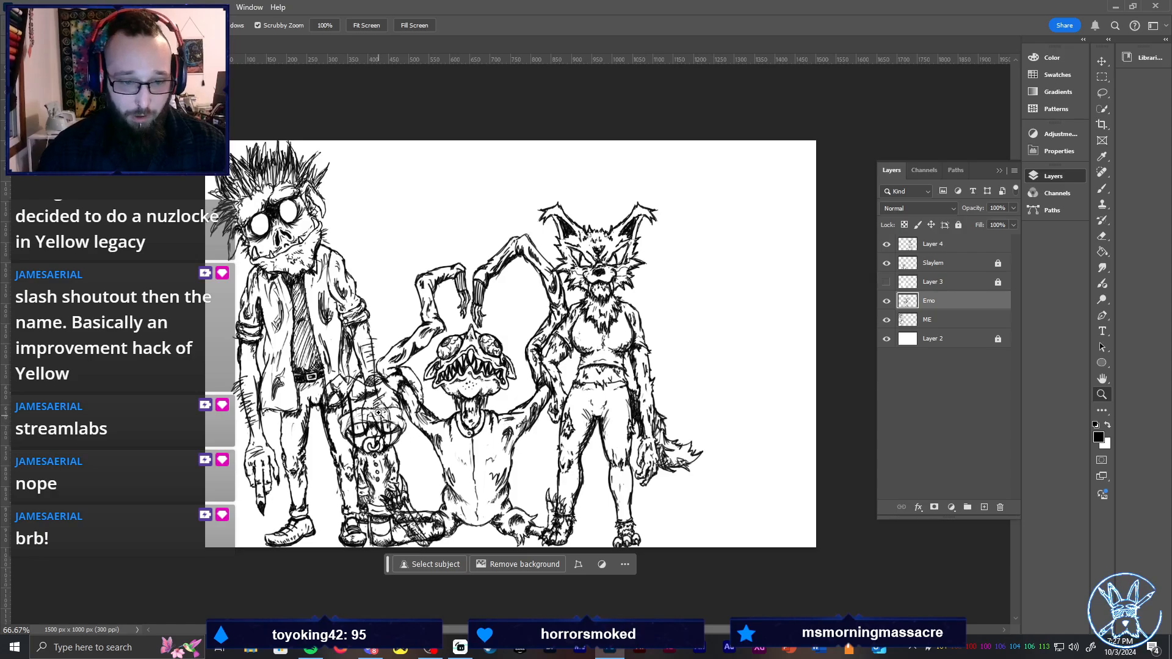
{"action": "left_click_drag", "start_coordinate": [385, 406], "coordinate": [478, 360]}
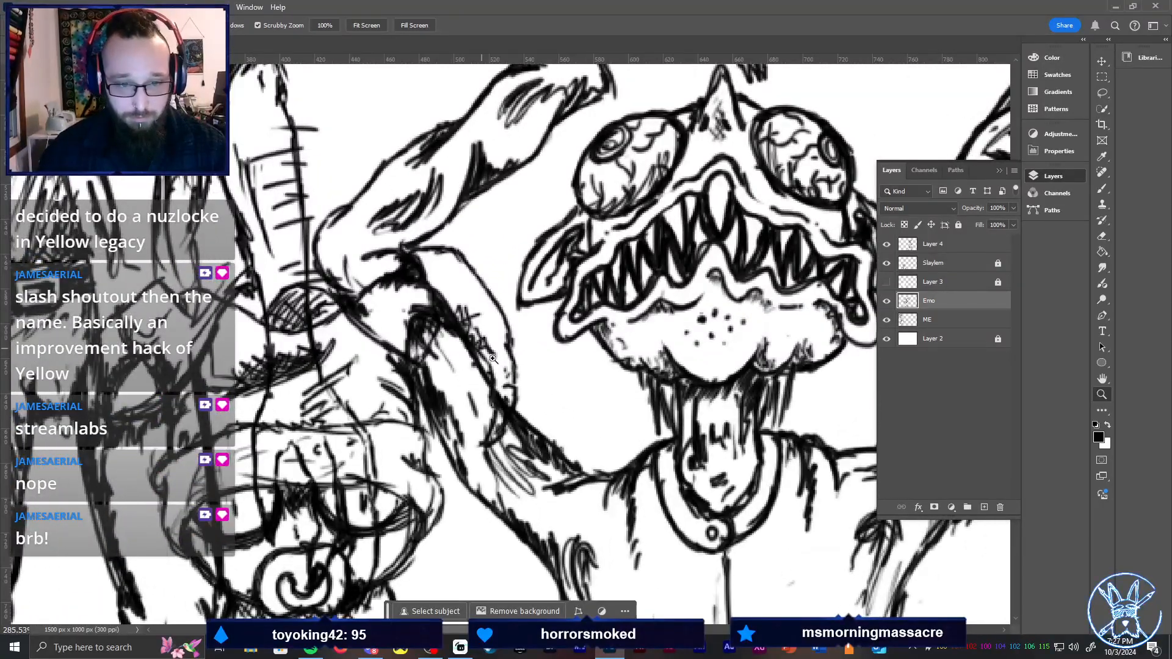
{"action": "key", "text": "b"}
{"action": "key", "text": "e"}
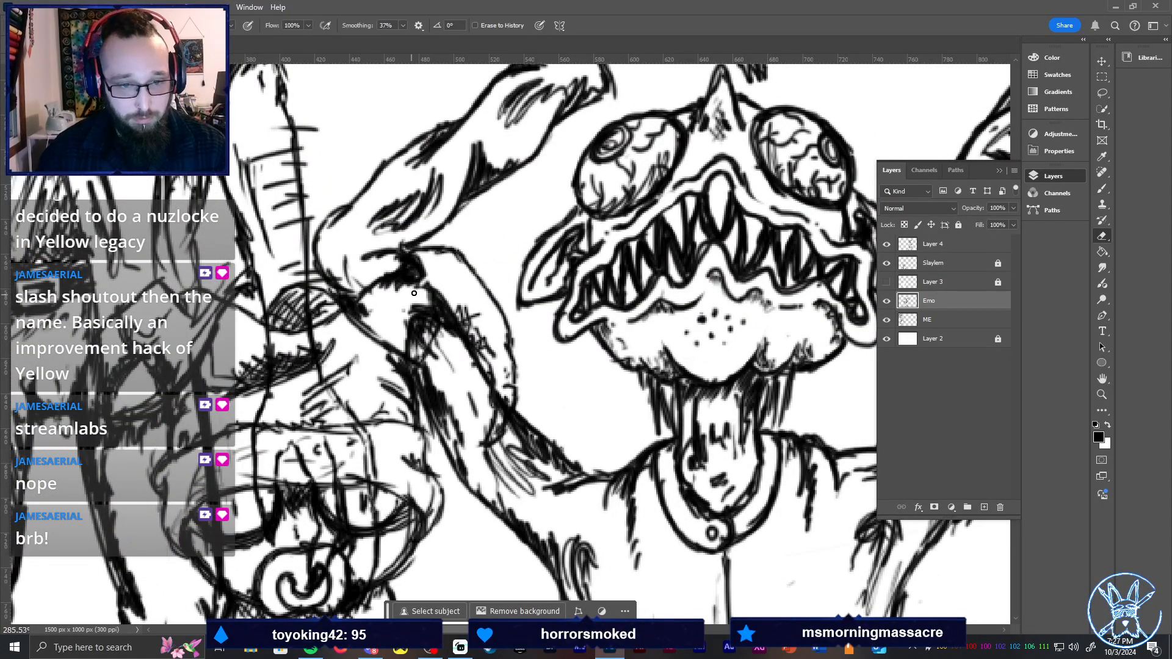
{"action": "mouse_move", "coordinate": [418, 288]}
{"action": "left_mouse_down"}
{"action": "mouse_move", "coordinate": [414, 255]}
{"action": "mouse_move", "coordinate": [403, 284]}
{"action": "mouse_move", "coordinate": [382, 300]}
{"action": "mouse_move", "coordinate": [382, 282]}
{"action": "mouse_move", "coordinate": [347, 327]}
{"action": "mouse_move", "coordinate": [370, 292]}
{"action": "mouse_move", "coordinate": [352, 331]}
{"action": "mouse_move", "coordinate": [375, 301]}
{"action": "mouse_move", "coordinate": [368, 338]}
{"action": "mouse_move", "coordinate": [402, 332]}
{"action": "mouse_move", "coordinate": [380, 332]}
{"action": "mouse_move", "coordinate": [361, 313]}
{"action": "mouse_move", "coordinate": [386, 360]}
{"action": "mouse_move", "coordinate": [407, 350]}
{"action": "mouse_move", "coordinate": [426, 367]}
{"action": "mouse_move", "coordinate": [405, 315]}
{"action": "mouse_move", "coordinate": [399, 372]}
{"action": "mouse_move", "coordinate": [397, 353]}
{"action": "mouse_move", "coordinate": [405, 372]}
{"action": "mouse_move", "coordinate": [441, 310]}
{"action": "mouse_move", "coordinate": [413, 339]}
{"action": "mouse_move", "coordinate": [394, 337]}
{"action": "mouse_move", "coordinate": [444, 289]}
{"action": "mouse_move", "coordinate": [431, 312]}
{"action": "mouse_move", "coordinate": [460, 311]}
{"action": "mouse_move", "coordinate": [483, 337]}
{"action": "mouse_move", "coordinate": [442, 303]}
{"action": "mouse_move", "coordinate": [480, 326]}
{"action": "mouse_move", "coordinate": [505, 391]}
{"action": "mouse_move", "coordinate": [495, 435]}
{"action": "left_mouse_up"}
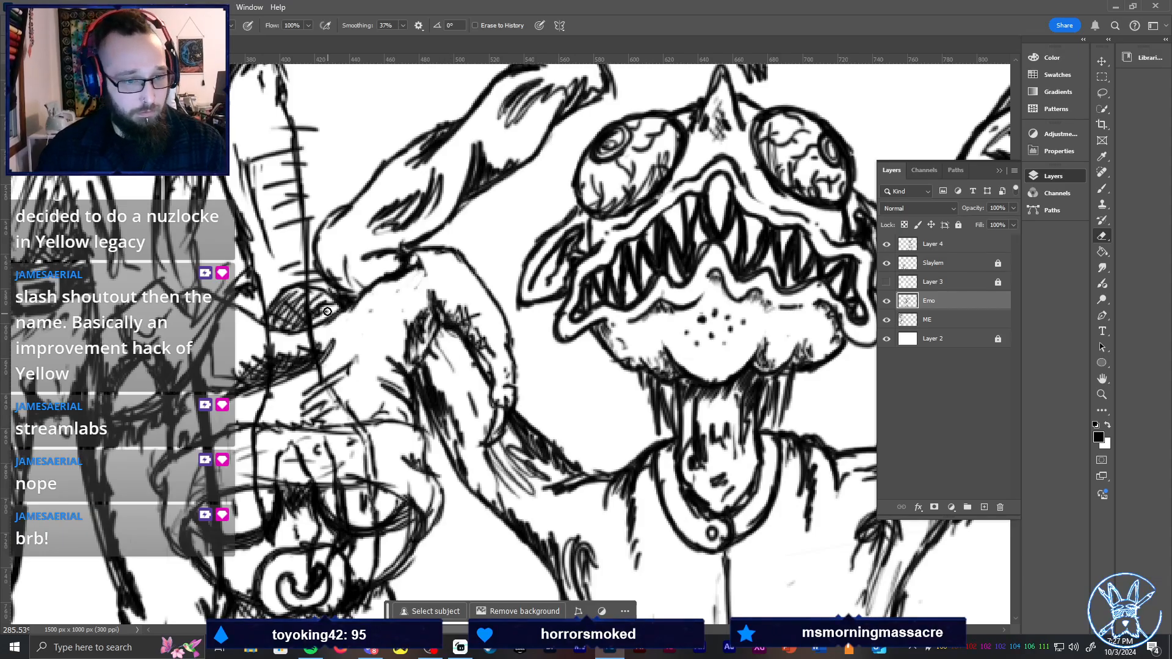
Erase the Emo layer's lines overlapping the small character's hand, trouser cuff and outstretched leg
{"action": "key", "text": "space"}
{"action": "mouse_move", "coordinate": [349, 452]}
{"action": "left_mouse_down"}
{"action": "mouse_move", "coordinate": [521, 348]}
{"action": "mouse_move", "coordinate": [542, 355]}
{"action": "left_mouse_up"}
{"action": "left_click_drag", "start_coordinate": [568, 445], "coordinate": [587, 84]}
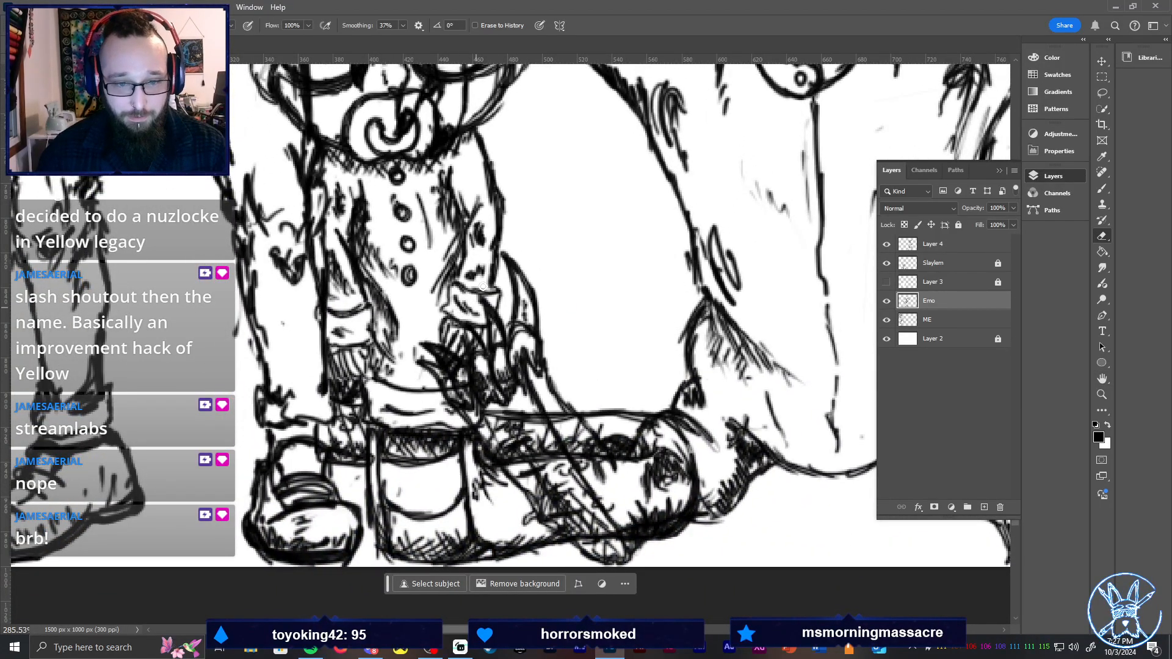
{"action": "mouse_move", "coordinate": [482, 287]}
{"action": "left_mouse_down"}
{"action": "mouse_move", "coordinate": [490, 318]}
{"action": "mouse_move", "coordinate": [492, 302]}
{"action": "mouse_move", "coordinate": [462, 354]}
{"action": "mouse_move", "coordinate": [473, 326]}
{"action": "mouse_move", "coordinate": [450, 343]}
{"action": "mouse_move", "coordinate": [427, 324]}
{"action": "mouse_move", "coordinate": [422, 364]}
{"action": "mouse_move", "coordinate": [415, 358]}
{"action": "mouse_move", "coordinate": [415, 373]}
{"action": "mouse_move", "coordinate": [428, 353]}
{"action": "mouse_move", "coordinate": [450, 417]}
{"action": "mouse_move", "coordinate": [446, 367]}
{"action": "mouse_move", "coordinate": [459, 413]}
{"action": "mouse_move", "coordinate": [473, 327]}
{"action": "mouse_move", "coordinate": [468, 412]}
{"action": "left_mouse_up"}
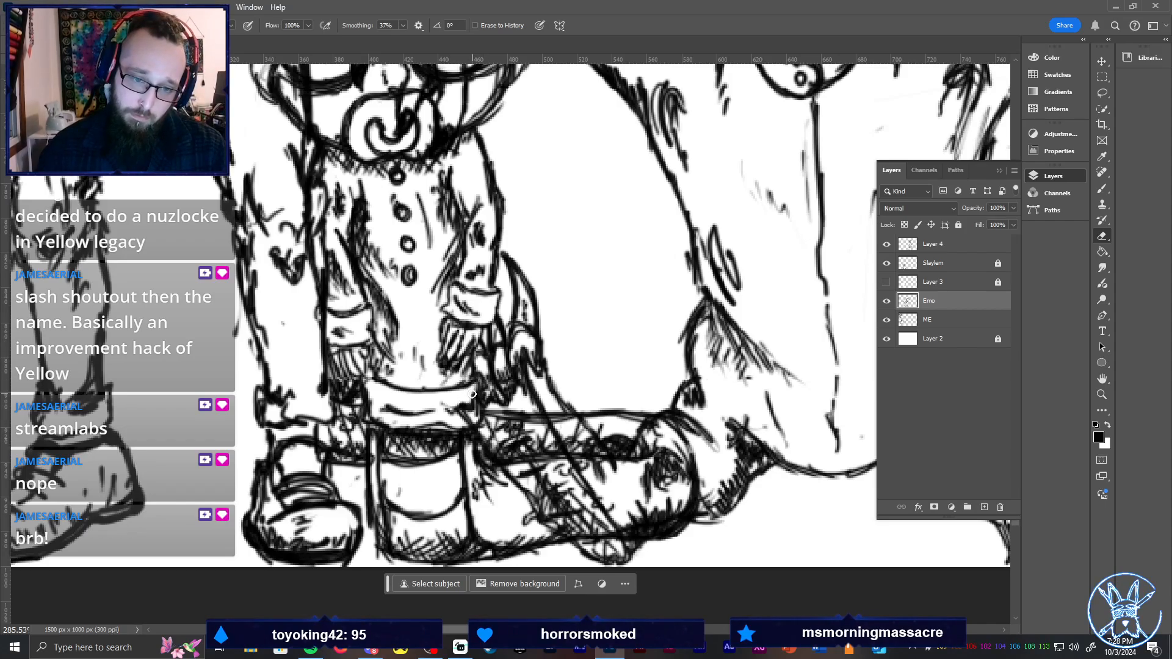
{"action": "mouse_move", "coordinate": [473, 396]}
{"action": "left_mouse_down"}
{"action": "mouse_move", "coordinate": [474, 413]}
{"action": "mouse_move", "coordinate": [437, 422]}
{"action": "left_mouse_up"}
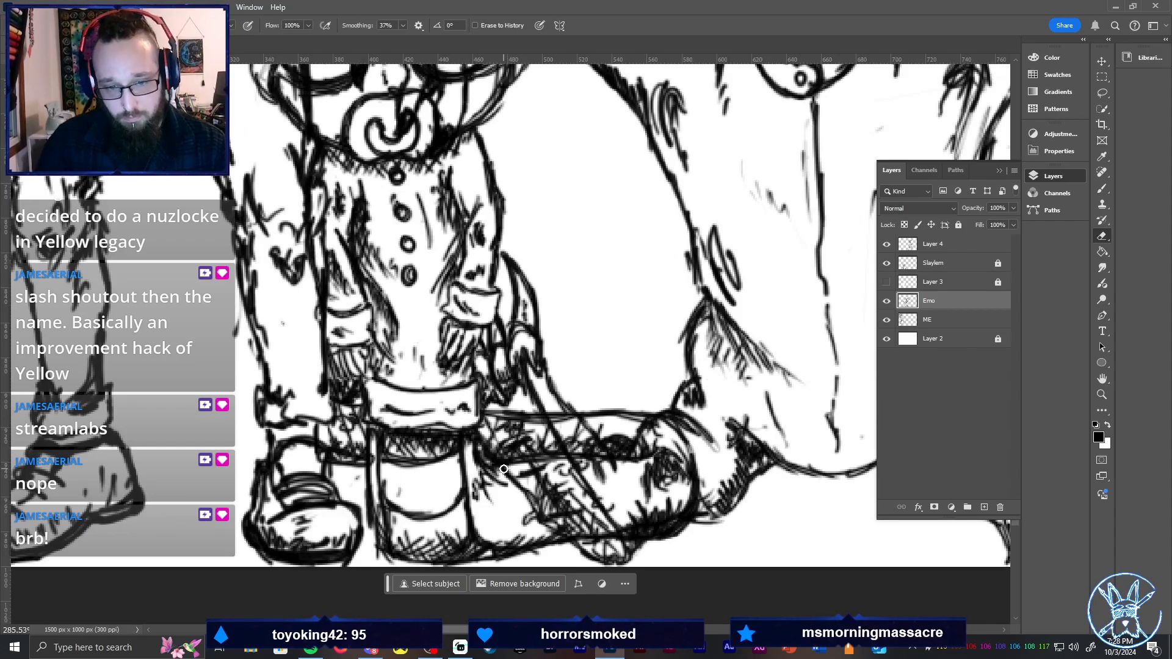
{"action": "mouse_move", "coordinate": [632, 421]}
{"action": "left_mouse_down"}
{"action": "mouse_move", "coordinate": [540, 436]}
{"action": "mouse_move", "coordinate": [450, 429]}
{"action": "mouse_move", "coordinate": [670, 443]}
{"action": "mouse_move", "coordinate": [605, 453]}
{"action": "mouse_move", "coordinate": [627, 445]}
{"action": "mouse_move", "coordinate": [576, 443]}
{"action": "mouse_move", "coordinate": [582, 452]}
{"action": "mouse_move", "coordinate": [663, 442]}
{"action": "mouse_move", "coordinate": [618, 424]}
{"action": "mouse_move", "coordinate": [633, 427]}
{"action": "mouse_move", "coordinate": [596, 454]}
{"action": "mouse_move", "coordinate": [616, 452]}
{"action": "mouse_move", "coordinate": [494, 472]}
{"action": "mouse_move", "coordinate": [504, 505]}
{"action": "mouse_move", "coordinate": [554, 494]}
{"action": "mouse_move", "coordinate": [525, 418]}
{"action": "mouse_move", "coordinate": [541, 471]}
{"action": "mouse_move", "coordinate": [520, 479]}
{"action": "mouse_move", "coordinate": [545, 511]}
{"action": "mouse_move", "coordinate": [605, 452]}
{"action": "mouse_move", "coordinate": [594, 477]}
{"action": "mouse_move", "coordinate": [572, 484]}
{"action": "mouse_move", "coordinate": [577, 462]}
{"action": "mouse_move", "coordinate": [595, 467]}
{"action": "mouse_move", "coordinate": [536, 479]}
{"action": "left_mouse_up"}
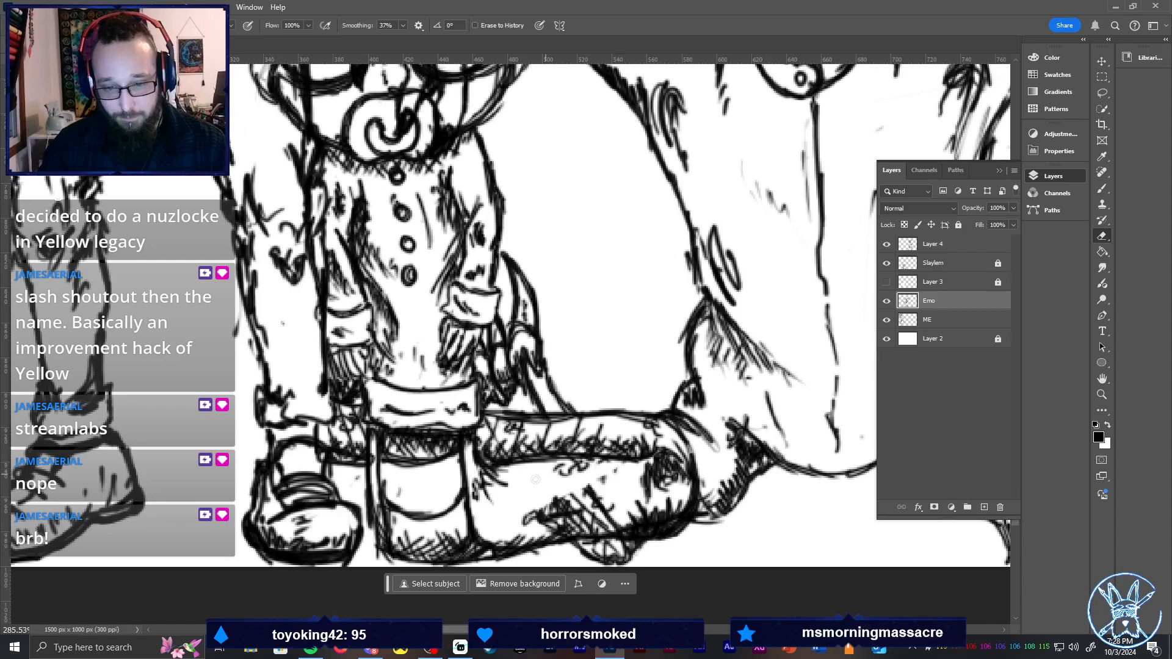
{"action": "mouse_move", "coordinate": [608, 489]}
{"action": "left_mouse_down"}
{"action": "mouse_move", "coordinate": [519, 519]}
{"action": "mouse_move", "coordinate": [601, 491]}
{"action": "mouse_move", "coordinate": [543, 508]}
{"action": "mouse_move", "coordinate": [664, 508]}
{"action": "mouse_move", "coordinate": [665, 479]}
{"action": "mouse_move", "coordinate": [650, 461]}
{"action": "mouse_move", "coordinate": [670, 472]}
{"action": "mouse_move", "coordinate": [667, 509]}
{"action": "mouse_move", "coordinate": [647, 464]}
{"action": "mouse_move", "coordinate": [607, 489]}
{"action": "mouse_move", "coordinate": [641, 509]}
{"action": "mouse_move", "coordinate": [539, 524]}
{"action": "mouse_move", "coordinate": [665, 496]}
{"action": "mouse_move", "coordinate": [528, 493]}
{"action": "mouse_move", "coordinate": [370, 438]}
{"action": "mouse_move", "coordinate": [447, 463]}
{"action": "mouse_move", "coordinate": [457, 478]}
{"action": "mouse_move", "coordinate": [434, 479]}
{"action": "mouse_move", "coordinate": [447, 465]}
{"action": "left_mouse_up"}
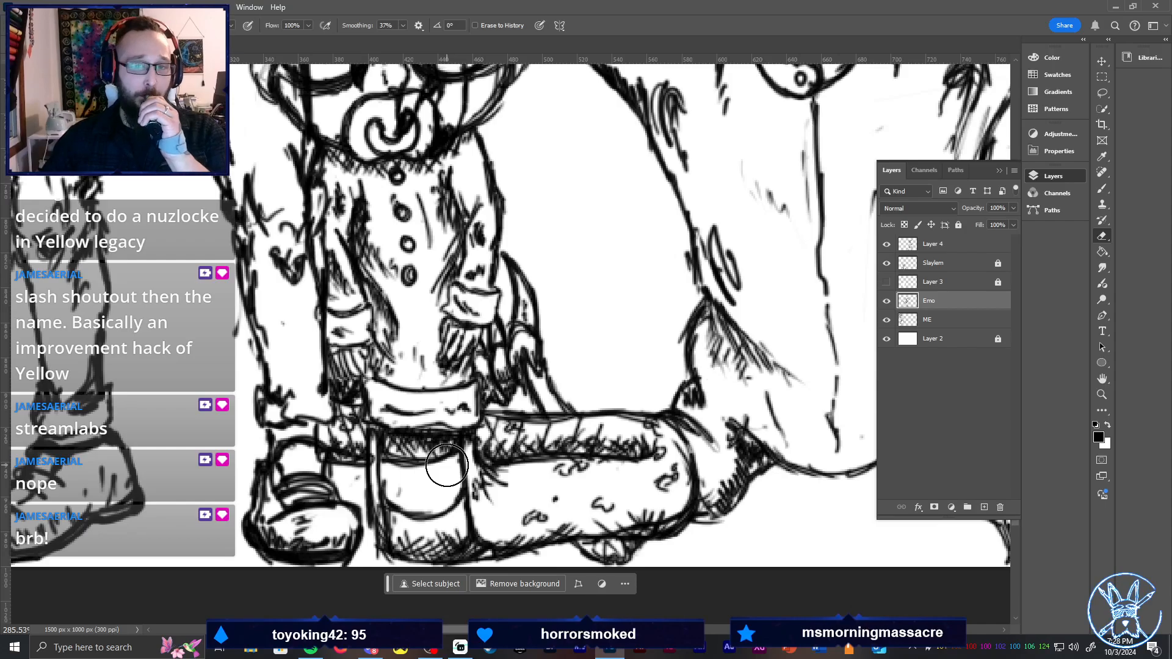
Erase the ME layer's lines that show through the small character's hat, face and body
{"action": "left_click", "coordinate": [937, 320]}
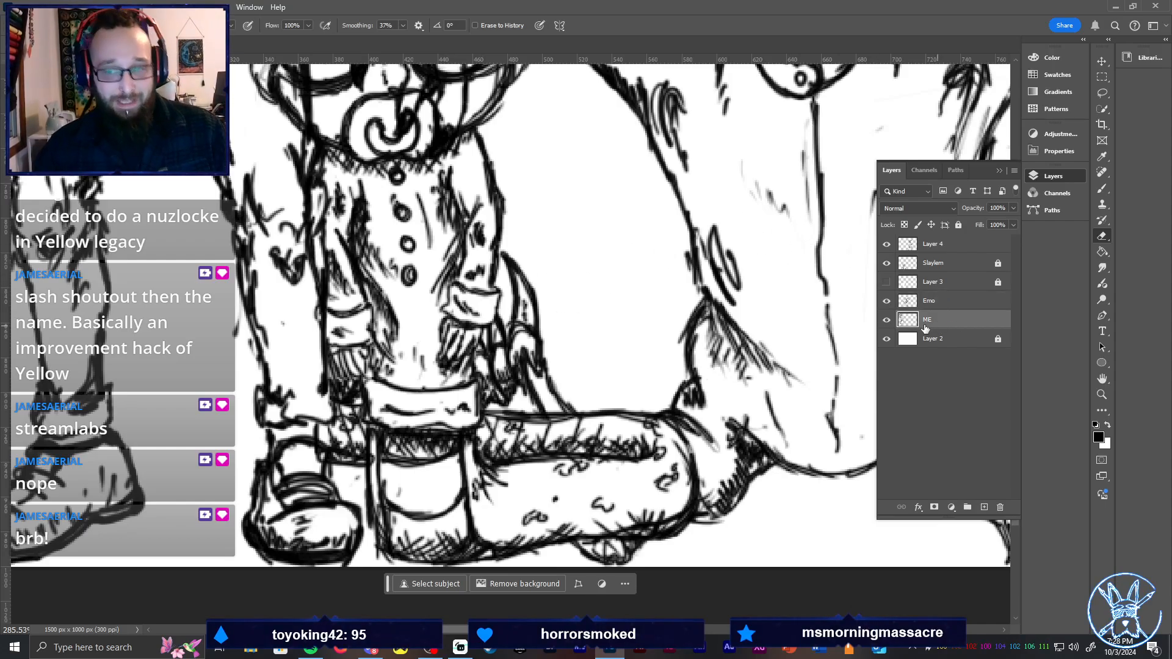
{"action": "mouse_move", "coordinate": [328, 189]}
{"action": "left_mouse_down"}
{"action": "mouse_move", "coordinate": [464, 348]}
{"action": "mouse_move", "coordinate": [479, 335]}
{"action": "mouse_move", "coordinate": [467, 396]}
{"action": "mouse_move", "coordinate": [470, 333]}
{"action": "mouse_move", "coordinate": [488, 470]}
{"action": "mouse_move", "coordinate": [473, 473]}
{"action": "mouse_move", "coordinate": [497, 482]}
{"action": "mouse_move", "coordinate": [494, 510]}
{"action": "mouse_move", "coordinate": [490, 482]}
{"action": "left_mouse_up"}
{"action": "mouse_move", "coordinate": [571, 262]}
{"action": "left_mouse_down"}
{"action": "mouse_move", "coordinate": [580, 300]}
{"action": "mouse_move", "coordinate": [605, 220]}
{"action": "mouse_move", "coordinate": [573, 240]}
{"action": "mouse_move", "coordinate": [473, 217]}
{"action": "mouse_move", "coordinate": [547, 116]}
{"action": "mouse_move", "coordinate": [580, 154]}
{"action": "mouse_move", "coordinate": [514, 265]}
{"action": "left_mouse_up"}
{"action": "key", "text": "space"}
{"action": "key", "text": "e"}
{"action": "mouse_move", "coordinate": [485, 287]}
{"action": "left_mouse_down"}
{"action": "mouse_move", "coordinate": [497, 360]}
{"action": "mouse_move", "coordinate": [533, 430]}
{"action": "mouse_move", "coordinate": [491, 366]}
{"action": "mouse_move", "coordinate": [467, 207]}
{"action": "mouse_move", "coordinate": [487, 173]}
{"action": "mouse_move", "coordinate": [505, 209]}
{"action": "mouse_move", "coordinate": [557, 256]}
{"action": "mouse_move", "coordinate": [585, 257]}
{"action": "mouse_move", "coordinate": [583, 166]}
{"action": "mouse_move", "coordinate": [568, 210]}
{"action": "mouse_move", "coordinate": [419, 186]}
{"action": "mouse_move", "coordinate": [409, 195]}
{"action": "mouse_move", "coordinate": [432, 176]}
{"action": "mouse_move", "coordinate": [464, 183]}
{"action": "mouse_move", "coordinate": [397, 208]}
{"action": "mouse_move", "coordinate": [476, 207]}
{"action": "mouse_move", "coordinate": [417, 197]}
{"action": "mouse_move", "coordinate": [431, 188]}
{"action": "mouse_move", "coordinate": [445, 201]}
{"action": "mouse_move", "coordinate": [452, 169]}
{"action": "mouse_move", "coordinate": [454, 235]}
{"action": "mouse_move", "coordinate": [419, 192]}
{"action": "mouse_move", "coordinate": [375, 226]}
{"action": "mouse_move", "coordinate": [381, 257]}
{"action": "mouse_move", "coordinate": [399, 214]}
{"action": "mouse_move", "coordinate": [382, 278]}
{"action": "mouse_move", "coordinate": [390, 290]}
{"action": "mouse_move", "coordinate": [369, 263]}
{"action": "mouse_move", "coordinate": [381, 343]}
{"action": "mouse_move", "coordinate": [399, 350]}
{"action": "left_mouse_up"}
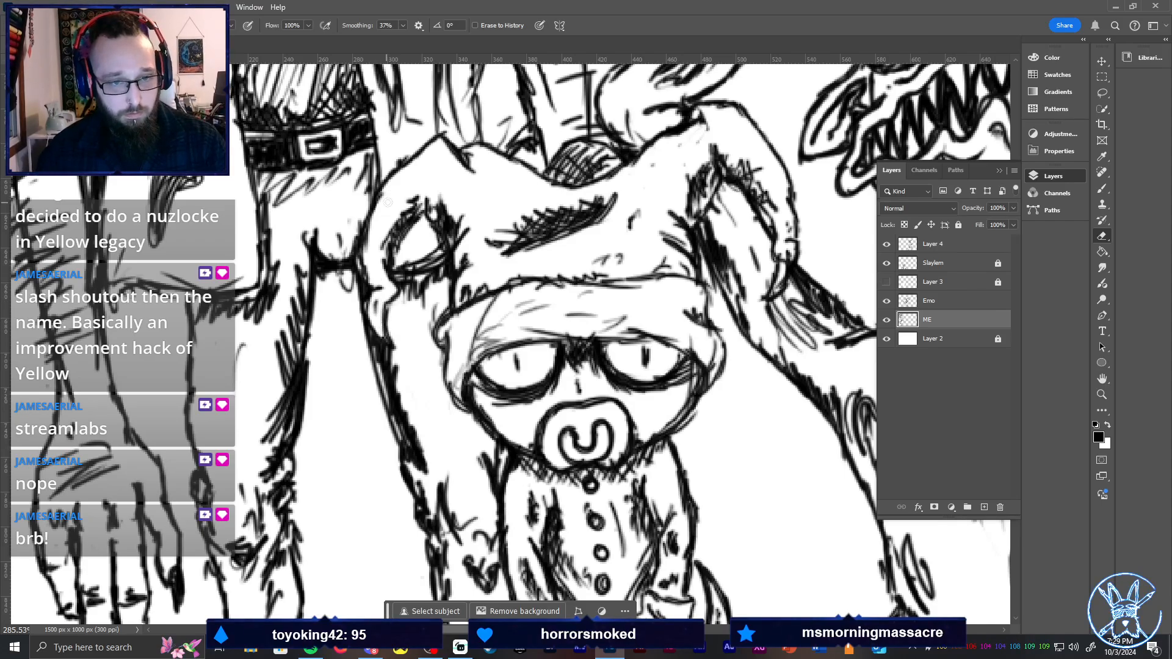
{"action": "key", "text": "ctrl+0"}
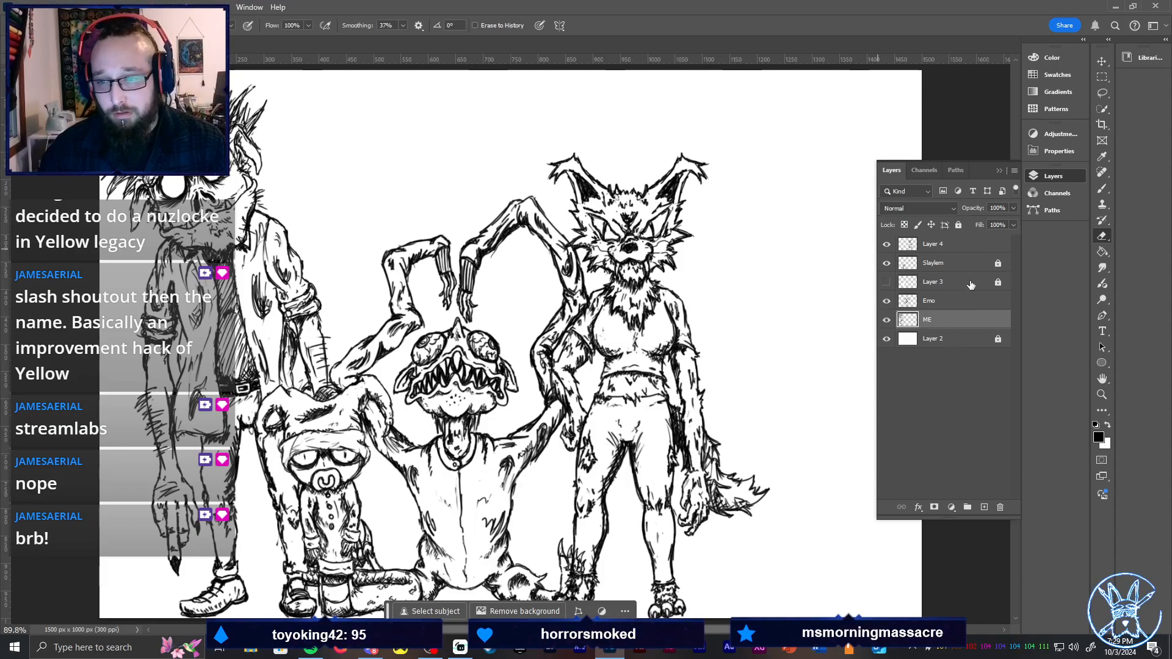
Rename Layer 4 as Sass and move its wolf character slightly closer to the central creature
{"action": "double_click", "coordinate": [946, 249]}
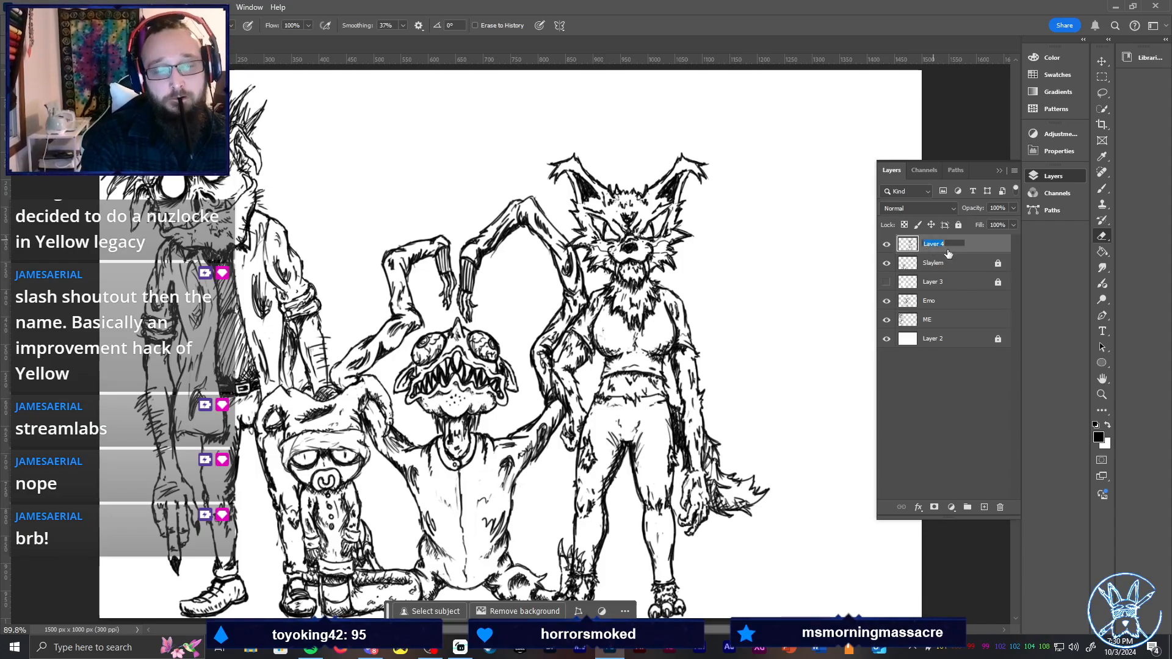
{"action": "type", "text": "Sass"}
{"action": "key", "text": "Return"}
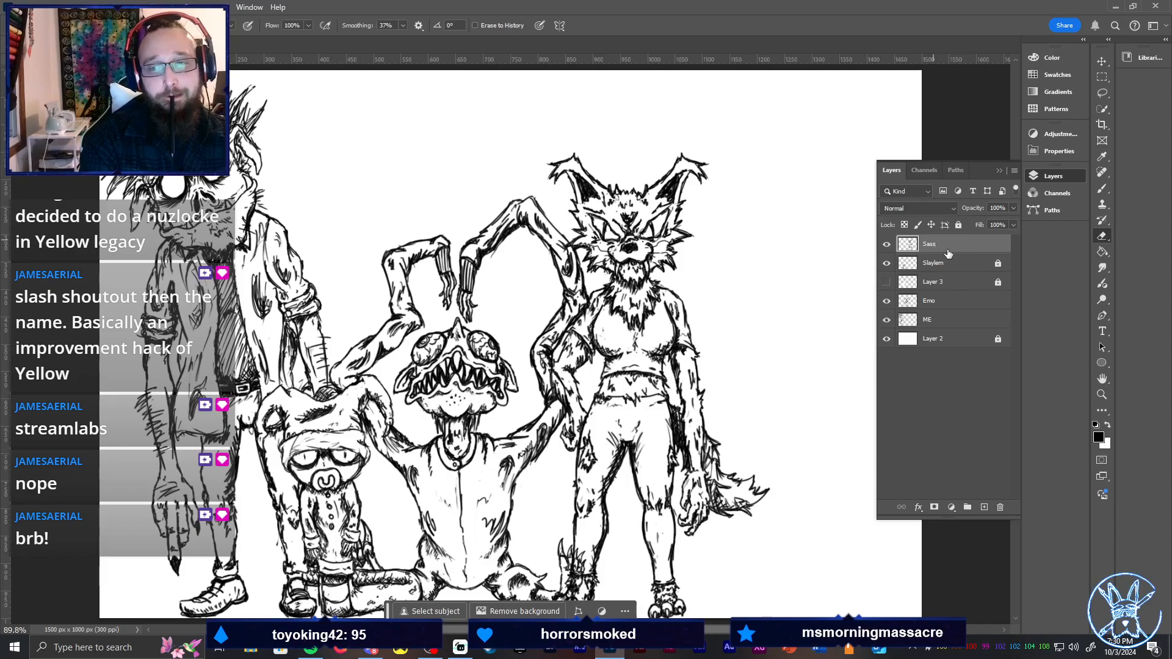
{"action": "key", "text": "v"}
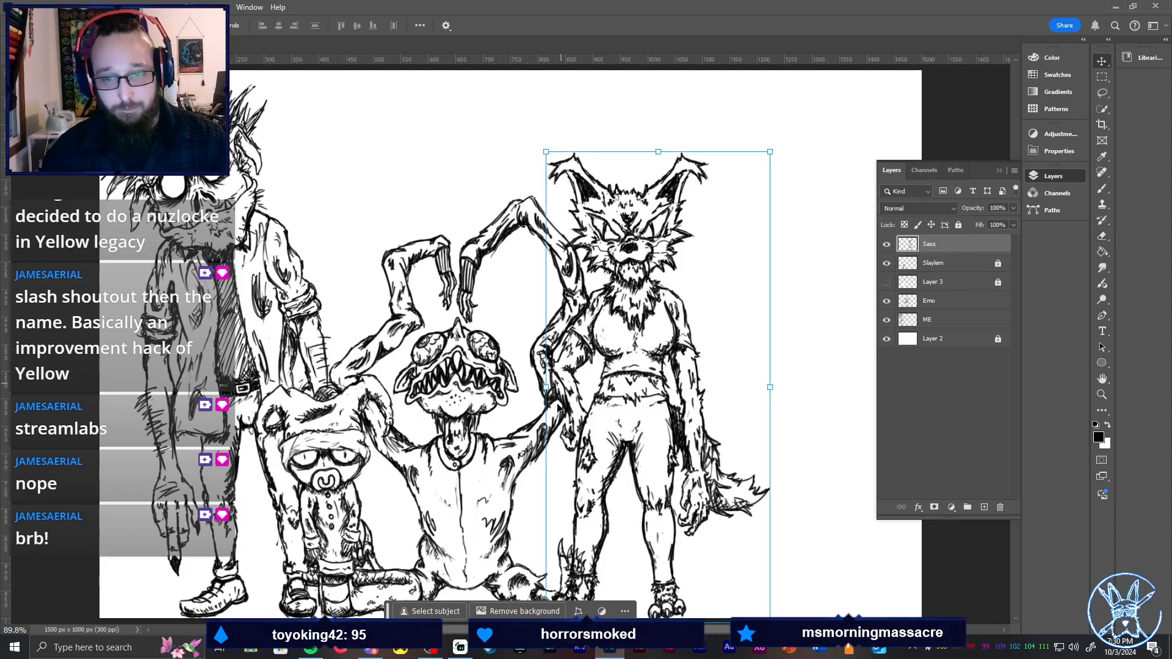
{"action": "left_click_drag", "start_coordinate": [680, 348], "coordinate": [665, 351]}
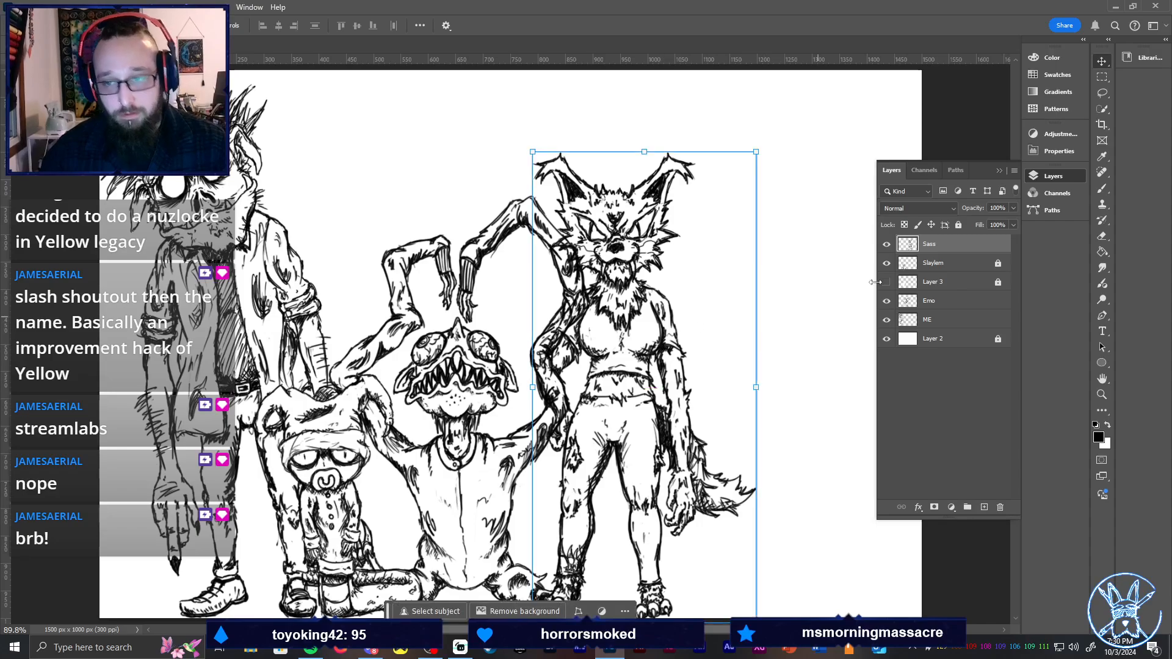
Erase the Emo layer's lines overlapping the wolf character's bent arm and hand, using a smaller eraser
{"action": "left_click", "coordinate": [940, 300]}
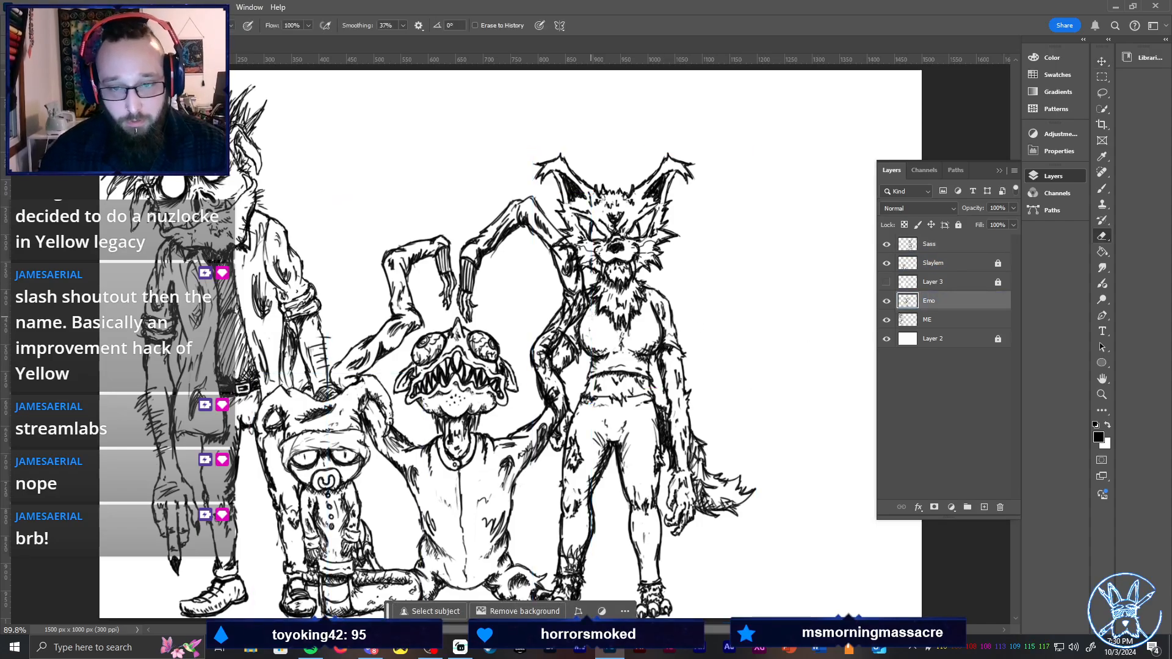
{"action": "key", "text": "z"}
{"action": "mouse_move", "coordinate": [586, 289]}
{"action": "left_mouse_down"}
{"action": "mouse_move", "coordinate": [601, 289]}
{"action": "mouse_move", "coordinate": [553, 280]}
{"action": "mouse_move", "coordinate": [522, 358]}
{"action": "mouse_move", "coordinate": [550, 288]}
{"action": "mouse_move", "coordinate": [507, 363]}
{"action": "mouse_move", "coordinate": [513, 400]}
{"action": "mouse_move", "coordinate": [501, 412]}
{"action": "mouse_move", "coordinate": [498, 393]}
{"action": "mouse_move", "coordinate": [483, 403]}
{"action": "mouse_move", "coordinate": [482, 391]}
{"action": "mouse_move", "coordinate": [474, 403]}
{"action": "mouse_move", "coordinate": [485, 421]}
{"action": "mouse_move", "coordinate": [523, 363]}
{"action": "left_mouse_up"}
{"action": "key", "text": "e"}
{"action": "key", "text": "bracketleft"}
{"action": "key", "text": "bracketleft"}
{"action": "key", "text": "bracketleft"}
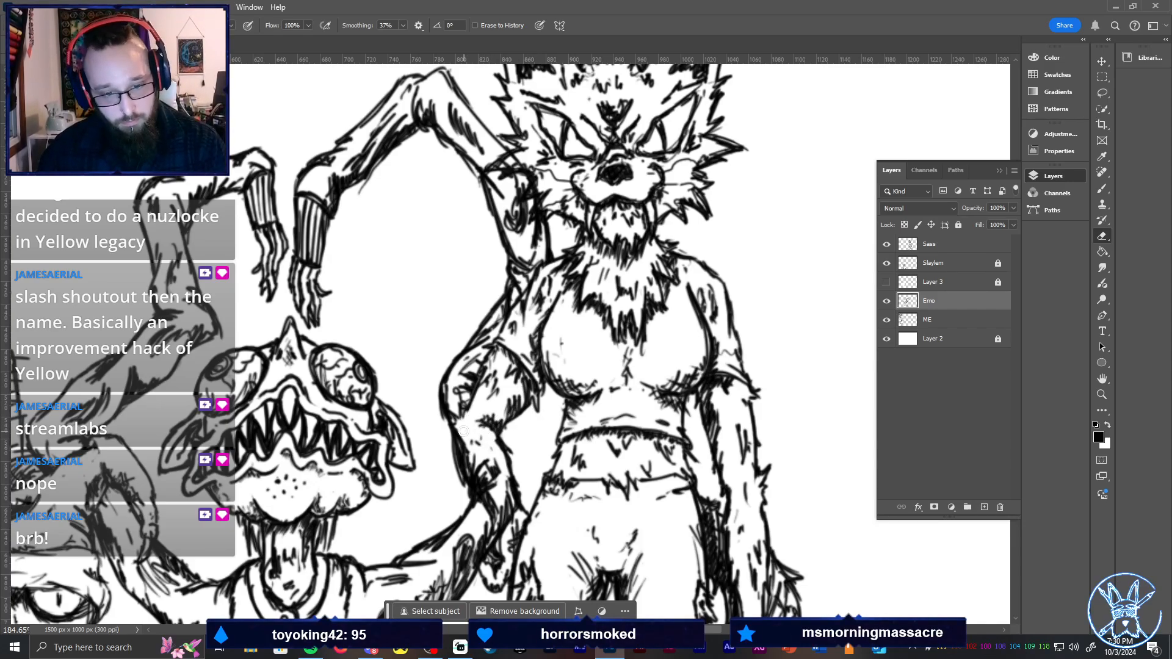
{"action": "mouse_move", "coordinate": [484, 459]}
{"action": "left_mouse_down"}
{"action": "mouse_move", "coordinate": [514, 504]}
{"action": "mouse_move", "coordinate": [500, 471]}
{"action": "mouse_move", "coordinate": [505, 549]}
{"action": "left_mouse_up"}
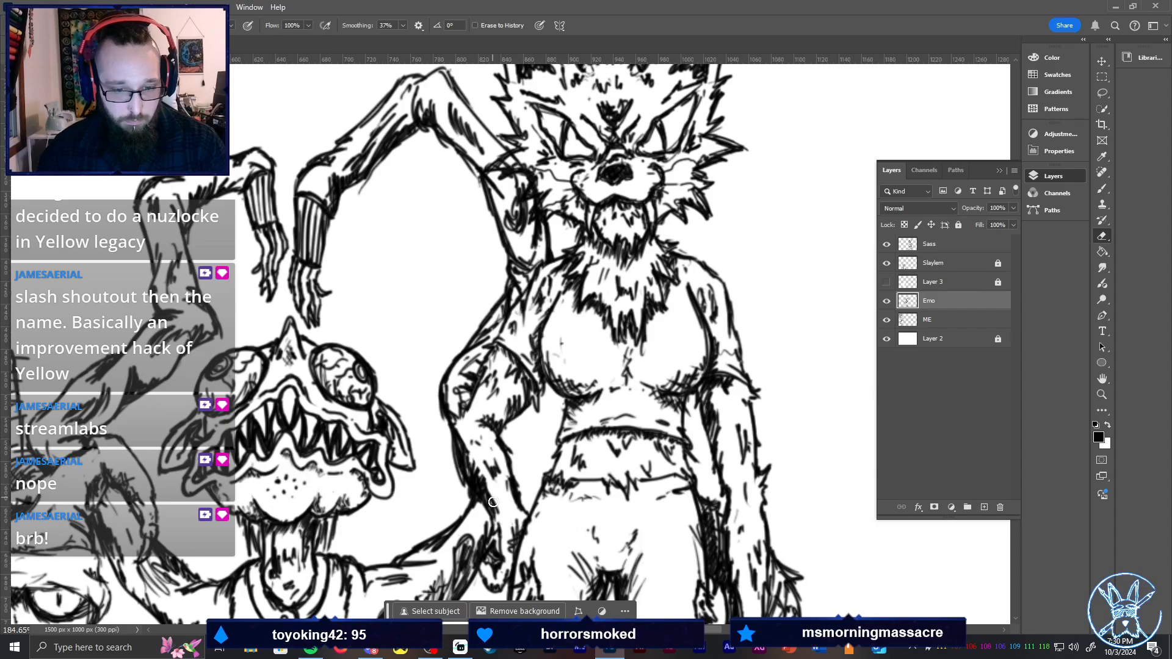
{"action": "left_click_drag", "start_coordinate": [477, 477], "coordinate": [467, 443]}
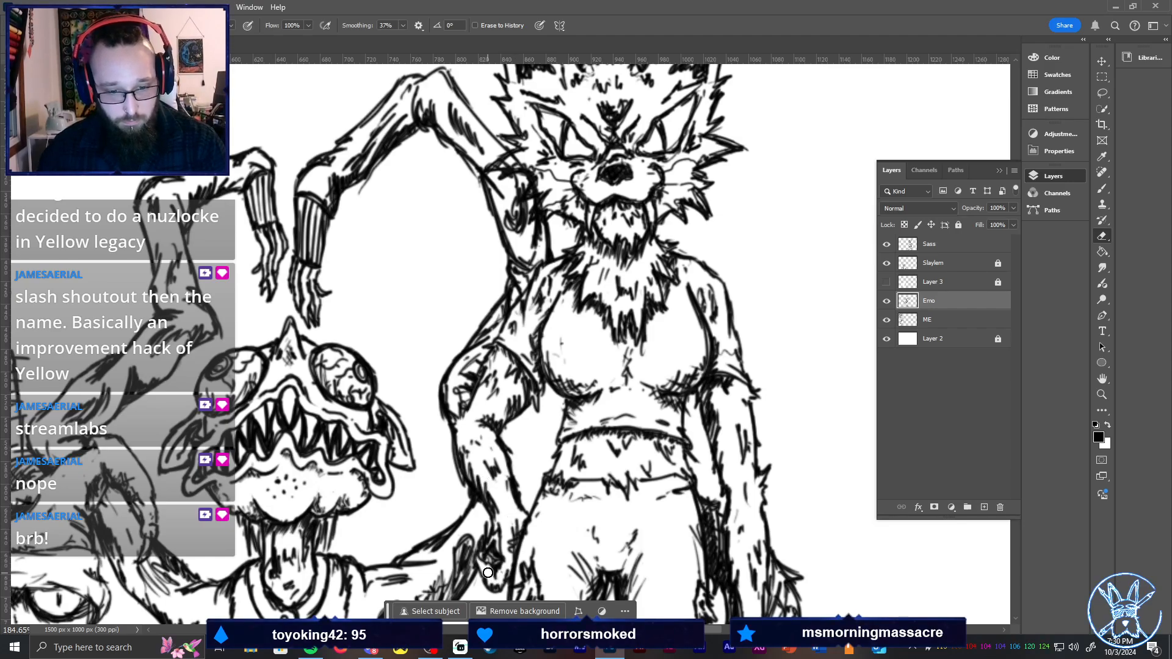
{"action": "left_click_drag", "start_coordinate": [488, 573], "coordinate": [479, 558]}
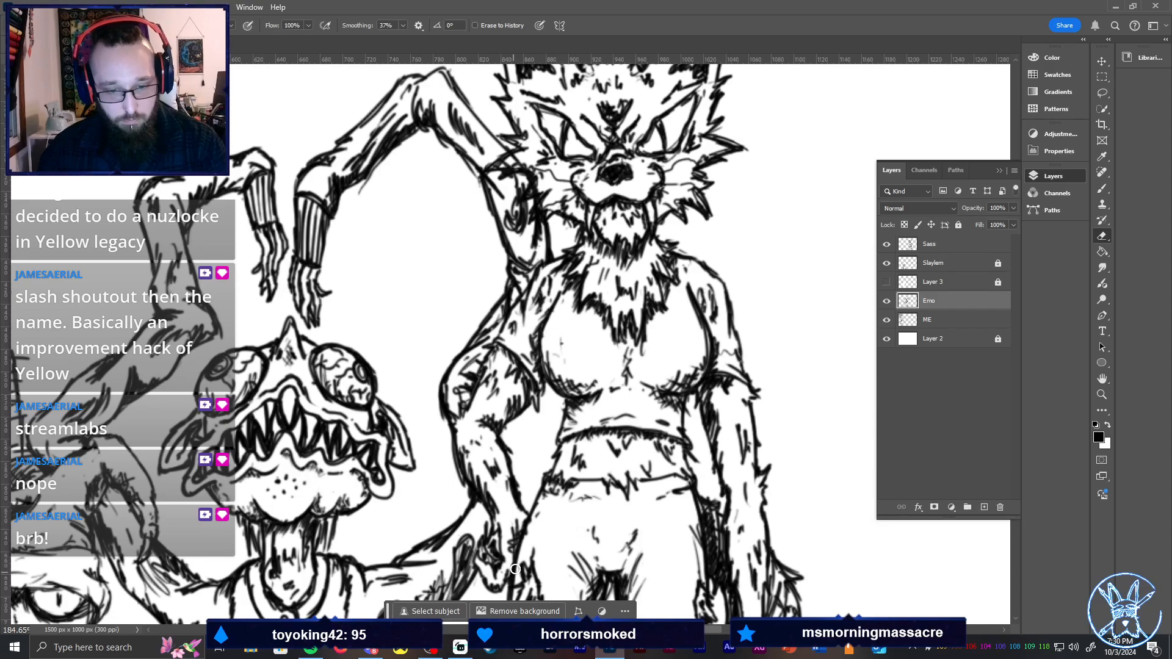
{"action": "key", "text": "ctrl+0"}
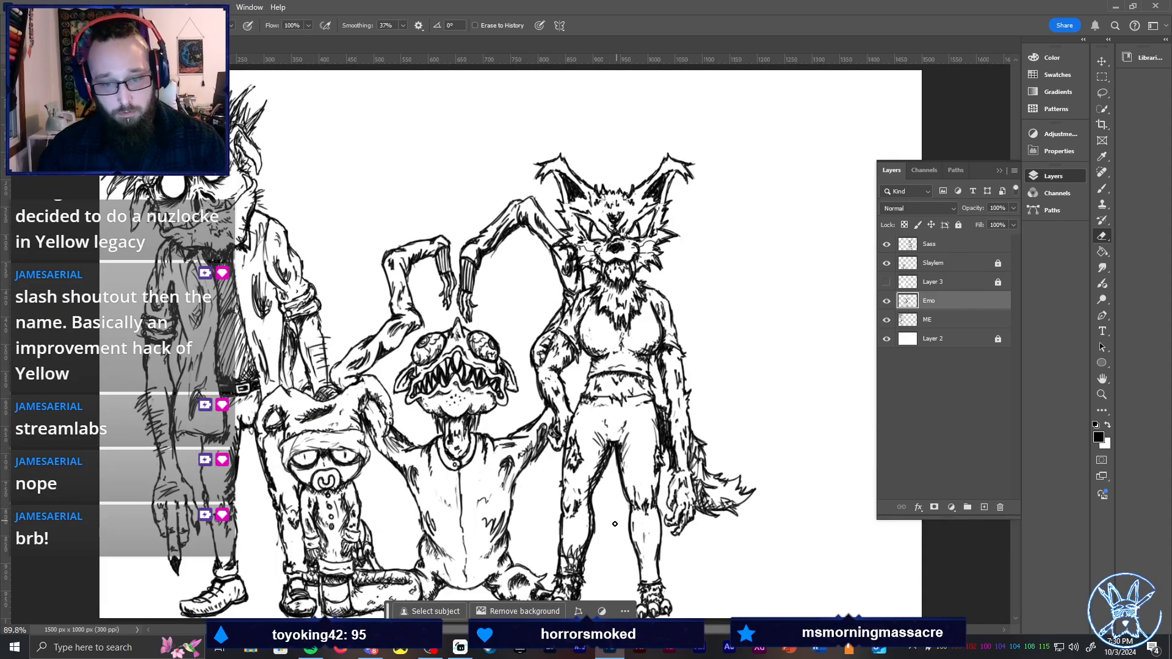
Erase the Emo layer's lines overlapping the wolf character's lower leg and foot beside the sitting creature
{"action": "key", "text": "z"}
{"action": "left_click_drag", "start_coordinate": [595, 578], "coordinate": [634, 577]}
{"action": "key", "text": "e"}
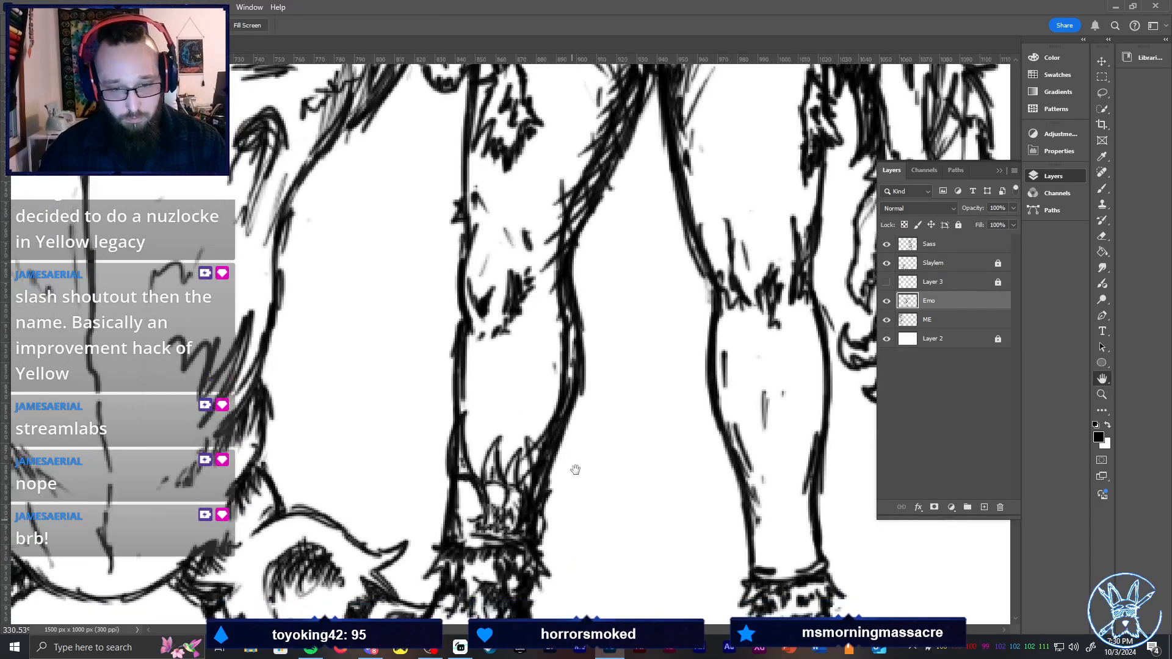
{"action": "scroll", "coordinate": [574, 353], "scroll_direction": "down", "scroll_amount": 3}
{"action": "mouse_move", "coordinate": [557, 243]}
{"action": "left_mouse_down"}
{"action": "mouse_move", "coordinate": [536, 393]}
{"action": "mouse_move", "coordinate": [565, 275]}
{"action": "mouse_move", "coordinate": [529, 371]}
{"action": "mouse_move", "coordinate": [516, 254]}
{"action": "mouse_move", "coordinate": [502, 249]}
{"action": "mouse_move", "coordinate": [497, 416]}
{"action": "mouse_move", "coordinate": [490, 388]}
{"action": "mouse_move", "coordinate": [473, 398]}
{"action": "mouse_move", "coordinate": [504, 443]}
{"action": "mouse_move", "coordinate": [520, 442]}
{"action": "mouse_move", "coordinate": [542, 369]}
{"action": "mouse_move", "coordinate": [561, 397]}
{"action": "mouse_move", "coordinate": [536, 440]}
{"action": "mouse_move", "coordinate": [522, 508]}
{"action": "mouse_move", "coordinate": [524, 458]}
{"action": "mouse_move", "coordinate": [510, 480]}
{"action": "mouse_move", "coordinate": [491, 411]}
{"action": "mouse_move", "coordinate": [459, 470]}
{"action": "mouse_move", "coordinate": [423, 459]}
{"action": "mouse_move", "coordinate": [425, 471]}
{"action": "mouse_move", "coordinate": [438, 471]}
{"action": "mouse_move", "coordinate": [427, 457]}
{"action": "mouse_move", "coordinate": [429, 493]}
{"action": "mouse_move", "coordinate": [403, 487]}
{"action": "mouse_move", "coordinate": [432, 484]}
{"action": "mouse_move", "coordinate": [427, 510]}
{"action": "mouse_move", "coordinate": [471, 504]}
{"action": "mouse_move", "coordinate": [487, 526]}
{"action": "mouse_move", "coordinate": [522, 498]}
{"action": "mouse_move", "coordinate": [545, 424]}
{"action": "mouse_move", "coordinate": [530, 467]}
{"action": "left_mouse_up"}
{"action": "key", "text": "ctrl+0"}
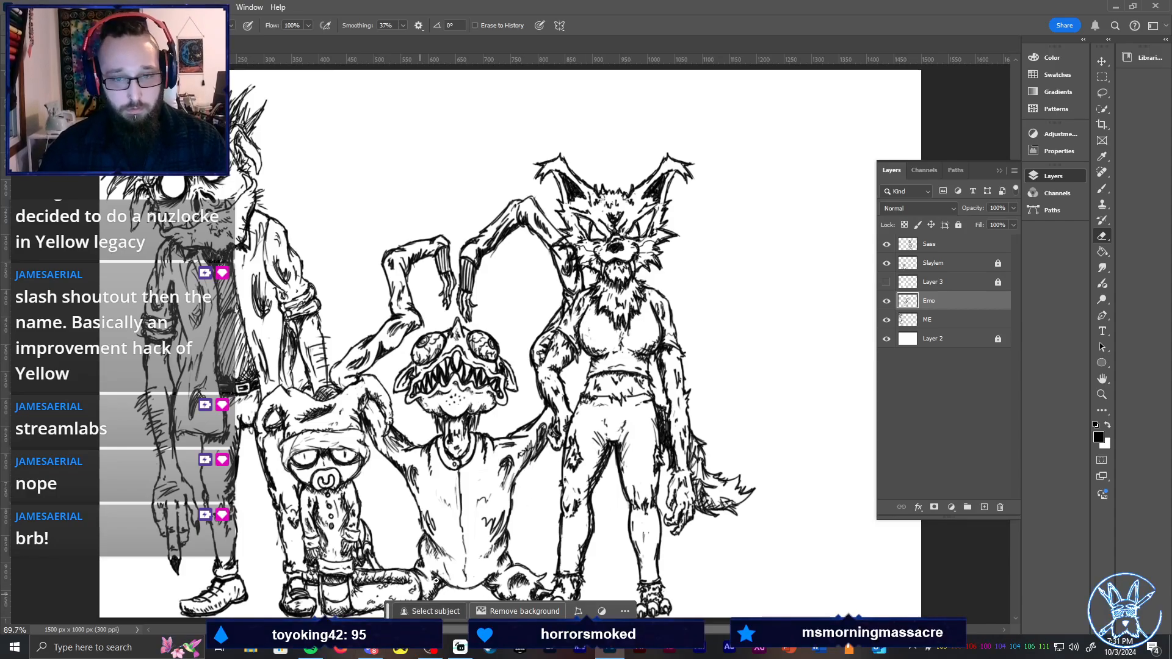
{"action": "scroll", "coordinate": [536, 526], "scroll_direction": "down", "scroll_amount": 3}
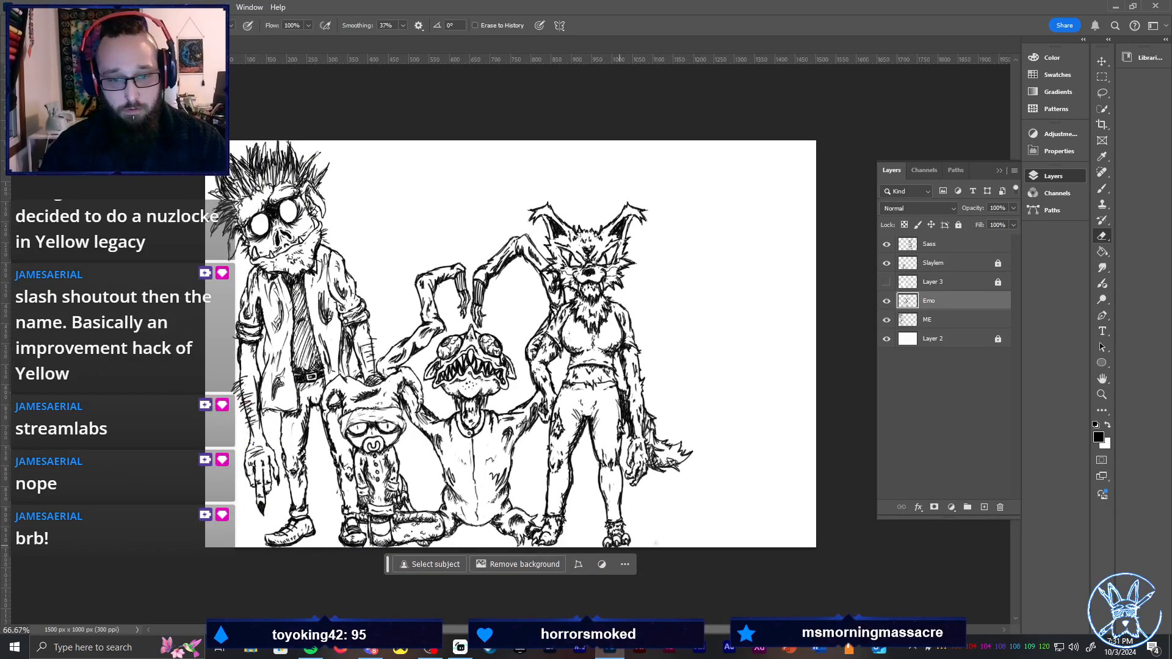
Make the wolf character's Sass layer active and inspect the line work around the wolf's arm and the central creature's collar up close
{"action": "key", "text": "v"}
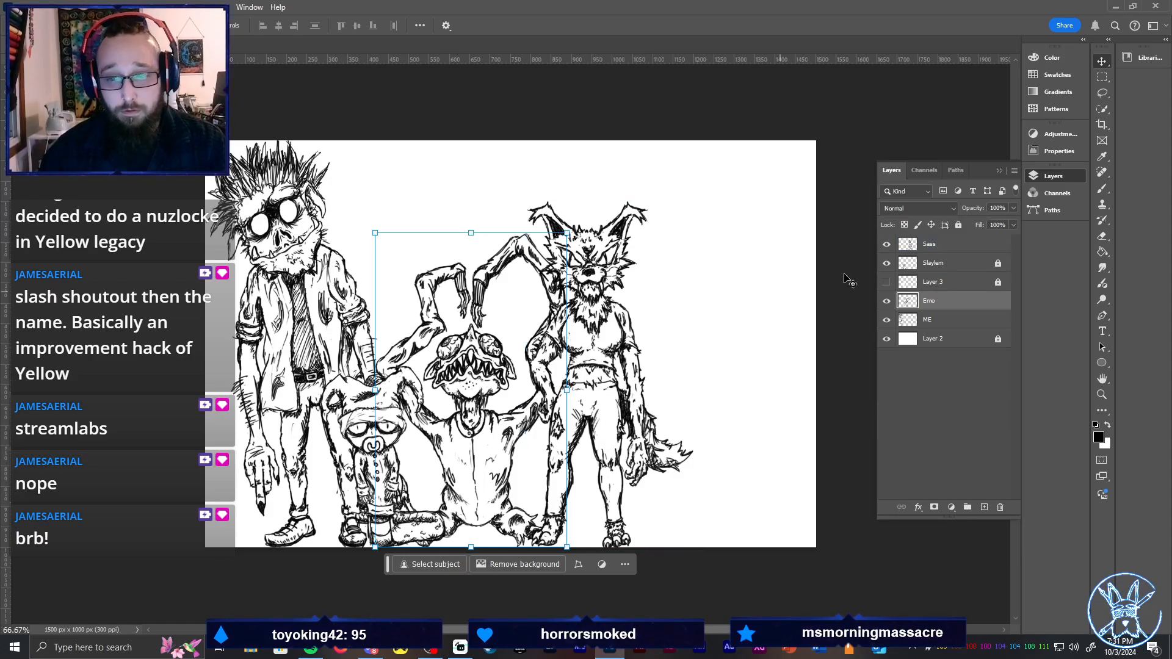
{"action": "left_click", "coordinate": [540, 314], "text": "ctrl"}
{"action": "key", "text": "b"}
{"action": "scroll", "coordinate": [515, 305], "scroll_direction": "up", "scroll_amount": 5}
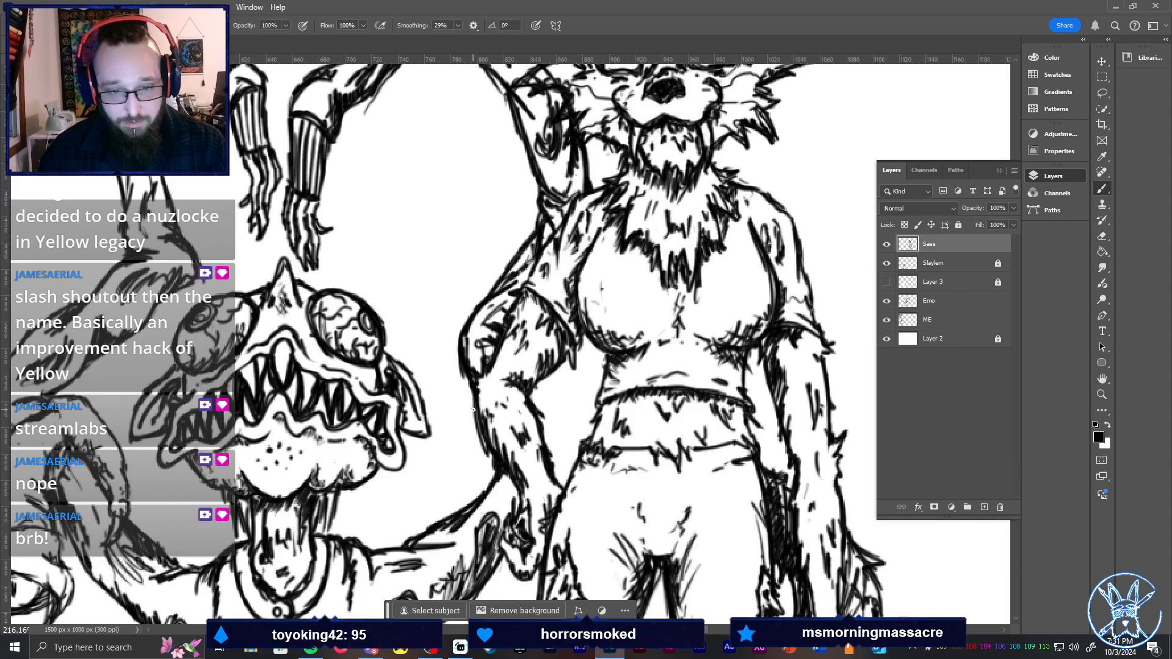
{"action": "key", "text": "ctrl+0"}
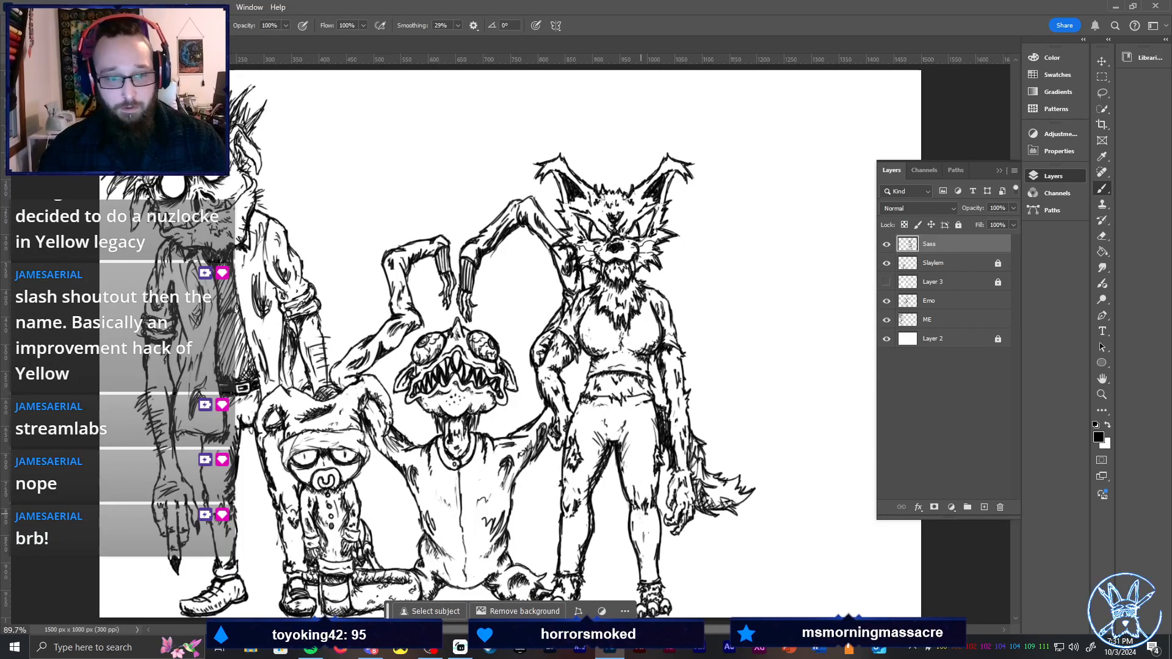
{"action": "key", "text": "z"}
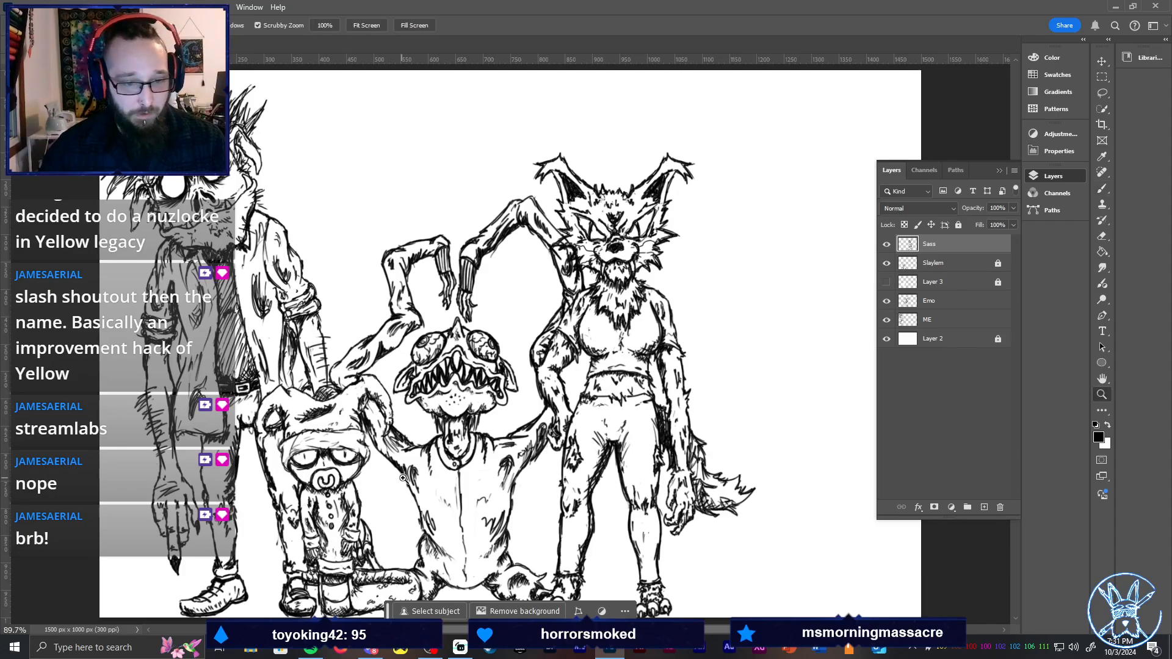
{"action": "left_click_drag", "start_coordinate": [410, 475], "coordinate": [873, 464]}
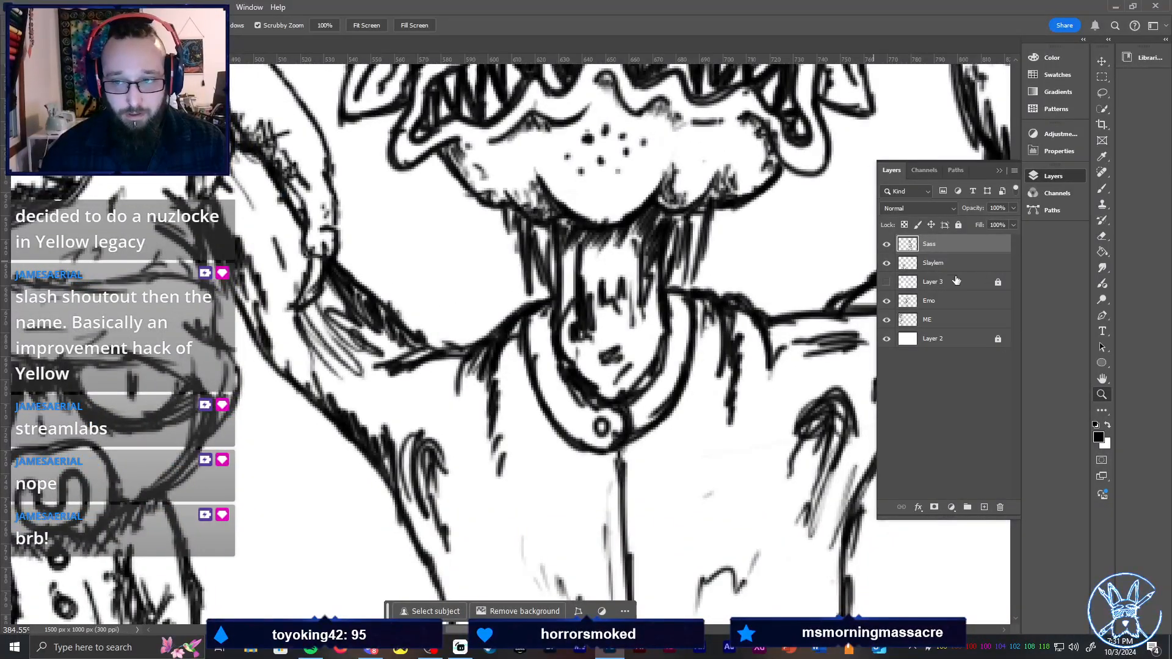
{"action": "key", "text": "b"}
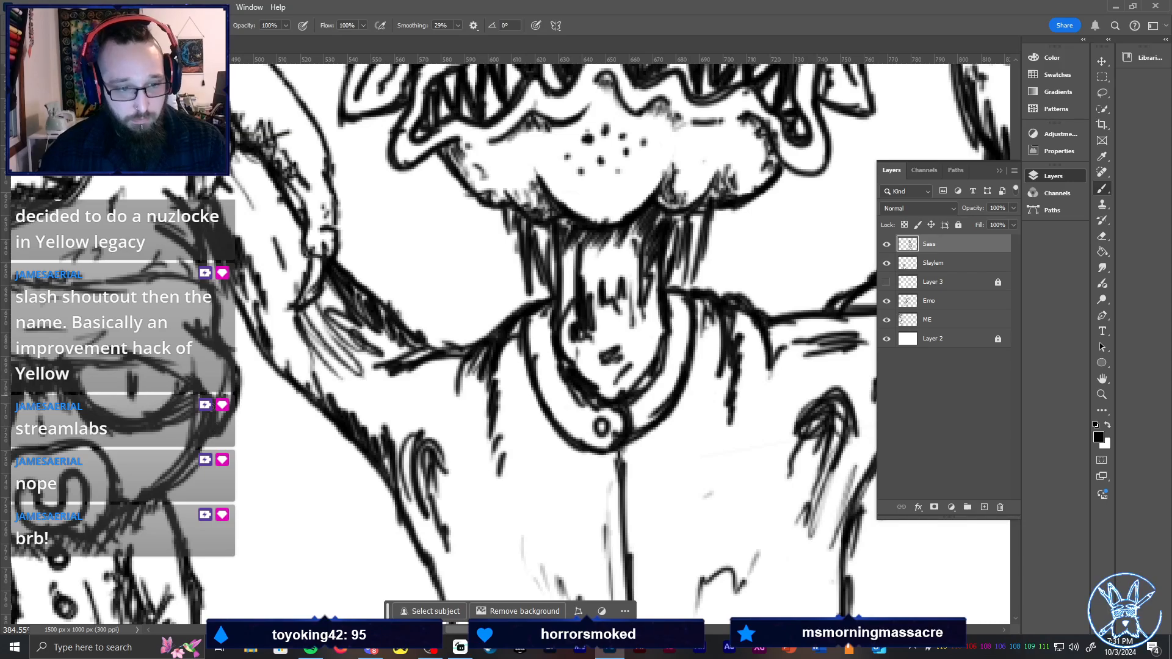
{"action": "key", "text": "ctrl+0"}
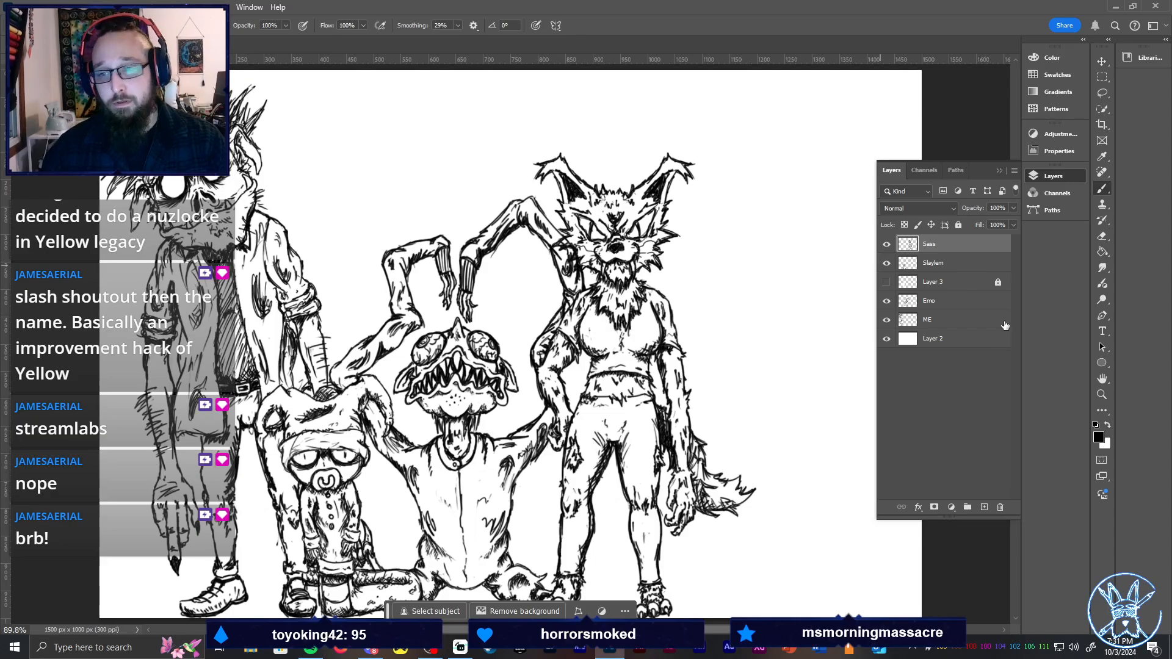
Unlock the hidden Layer 3 and delete it
{"action": "left_click", "coordinate": [969, 287]}
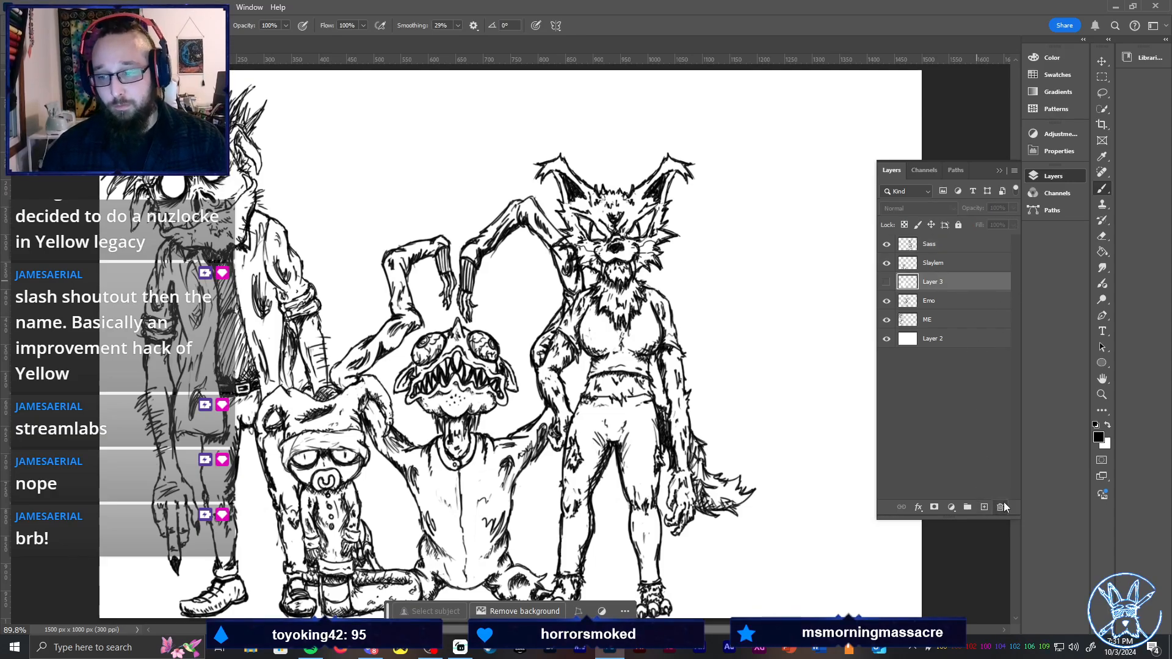
{"action": "left_click", "coordinate": [1000, 507]}
{"action": "left_click", "coordinate": [529, 240]}
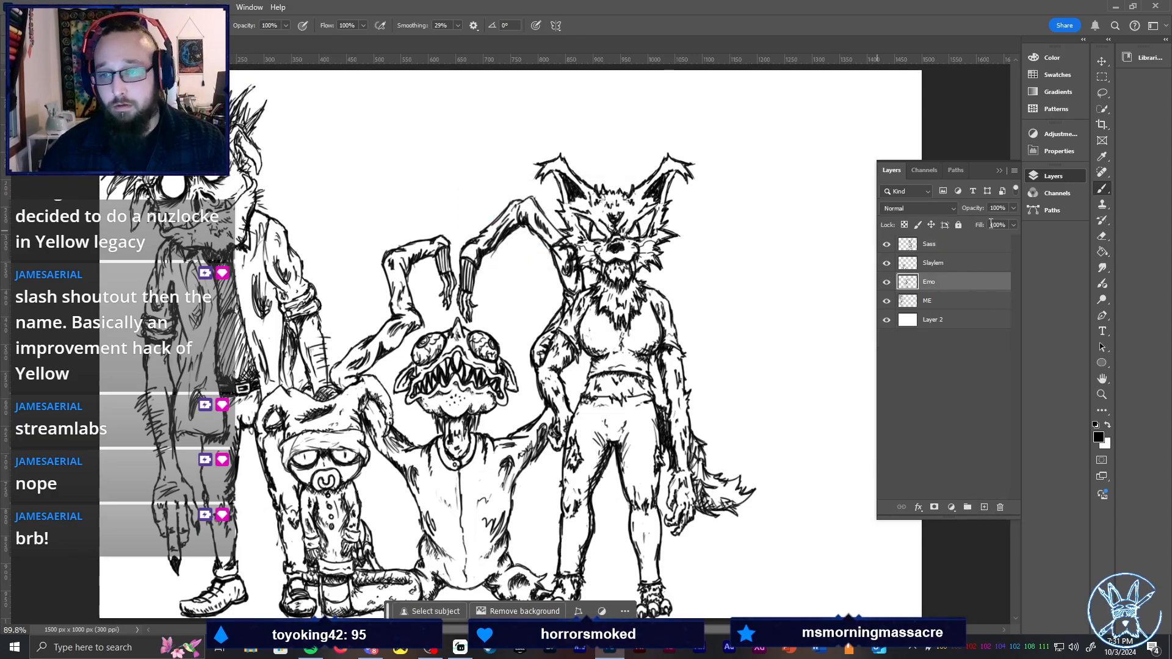
Lock the white background layer, Layer 2, leaving the character layers unlocked
{"action": "left_click", "coordinate": [964, 319]}
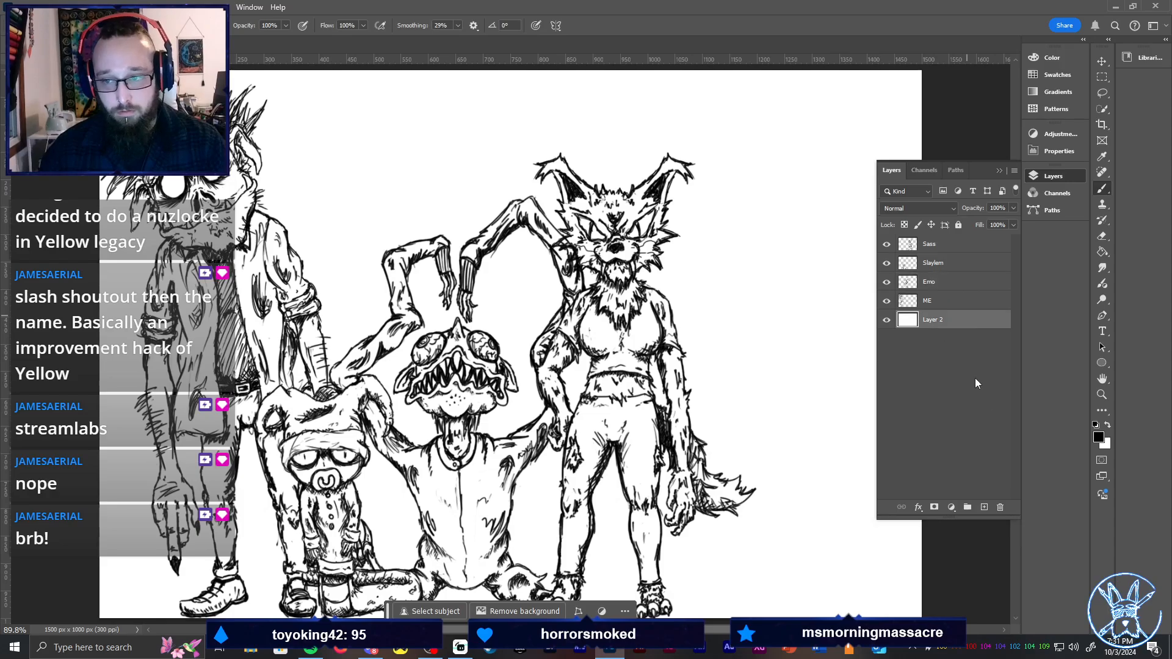
{"action": "left_click", "coordinate": [955, 247]}
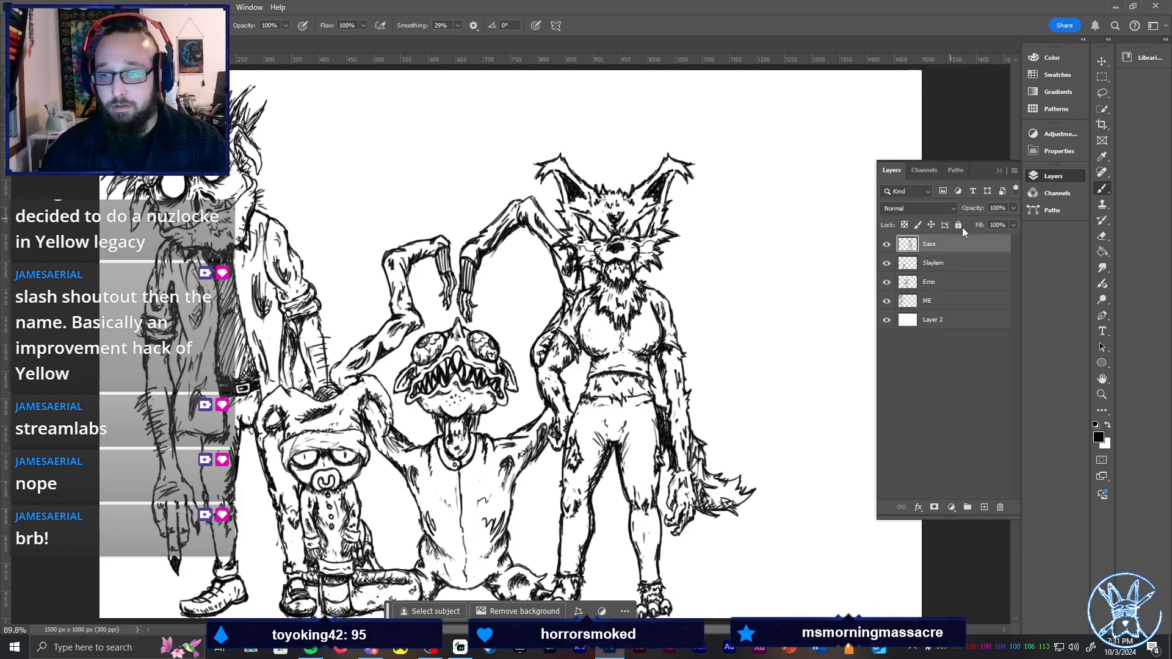
{"action": "left_click", "coordinate": [958, 224]}
{"action": "left_click", "coordinate": [959, 225]}
{"action": "left_click", "coordinate": [965, 324]}
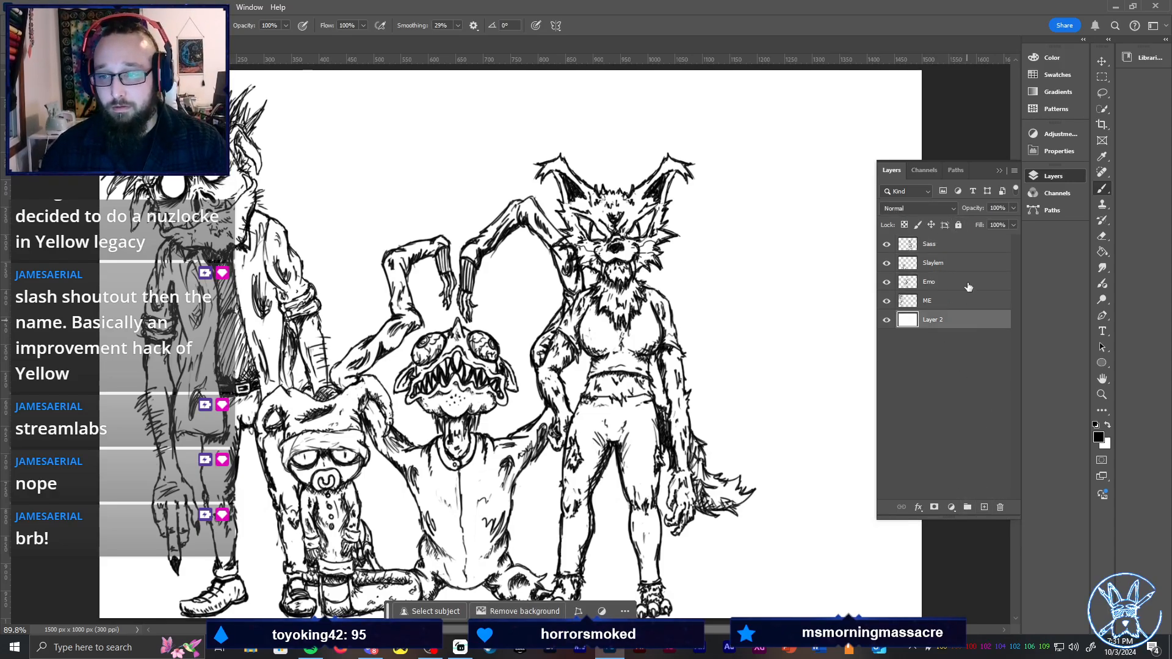
{"action": "left_click", "coordinate": [958, 225]}
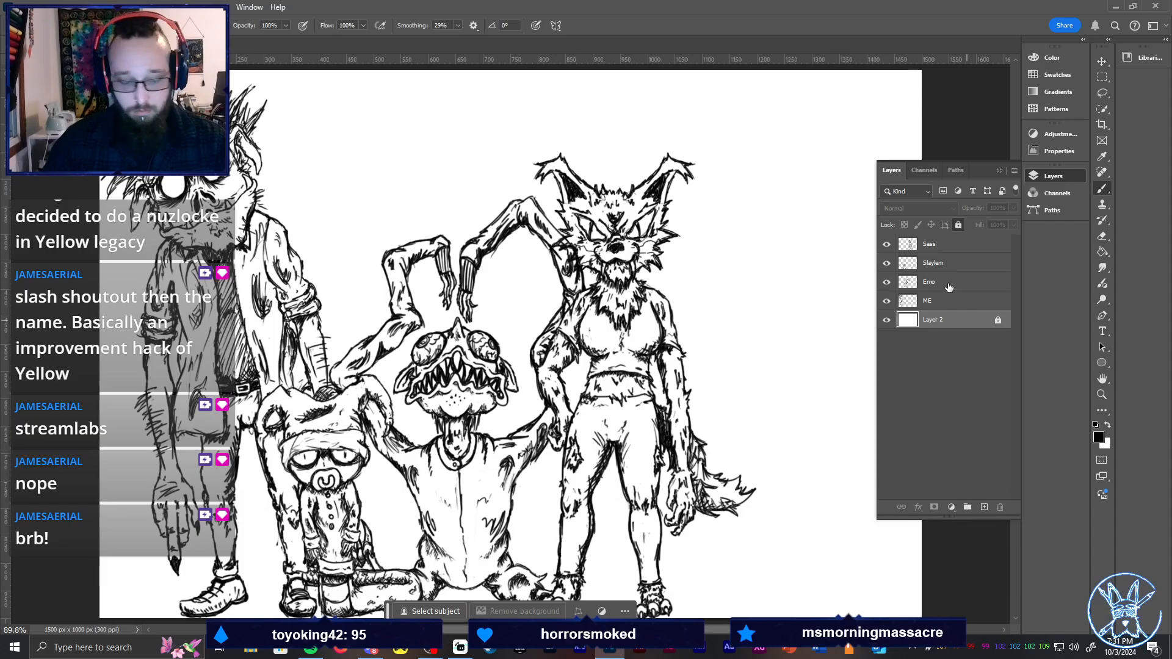
Crop the empty canvas beside the wolf character so the image ends just past its tail, about 1200 px wide
{"action": "key", "text": "c"}
{"action": "key", "text": "ctrl+minus"}
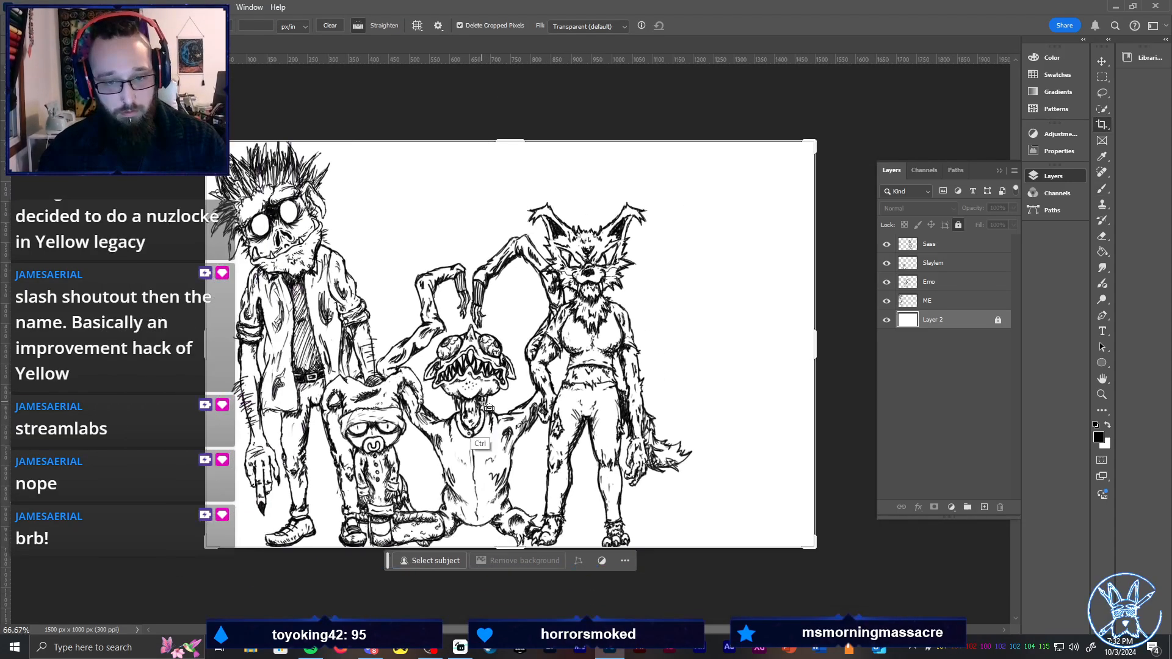
{"action": "key", "text": "ctrl+minus"}
{"action": "left_click_drag", "start_coordinate": [748, 353], "coordinate": [698, 359]}
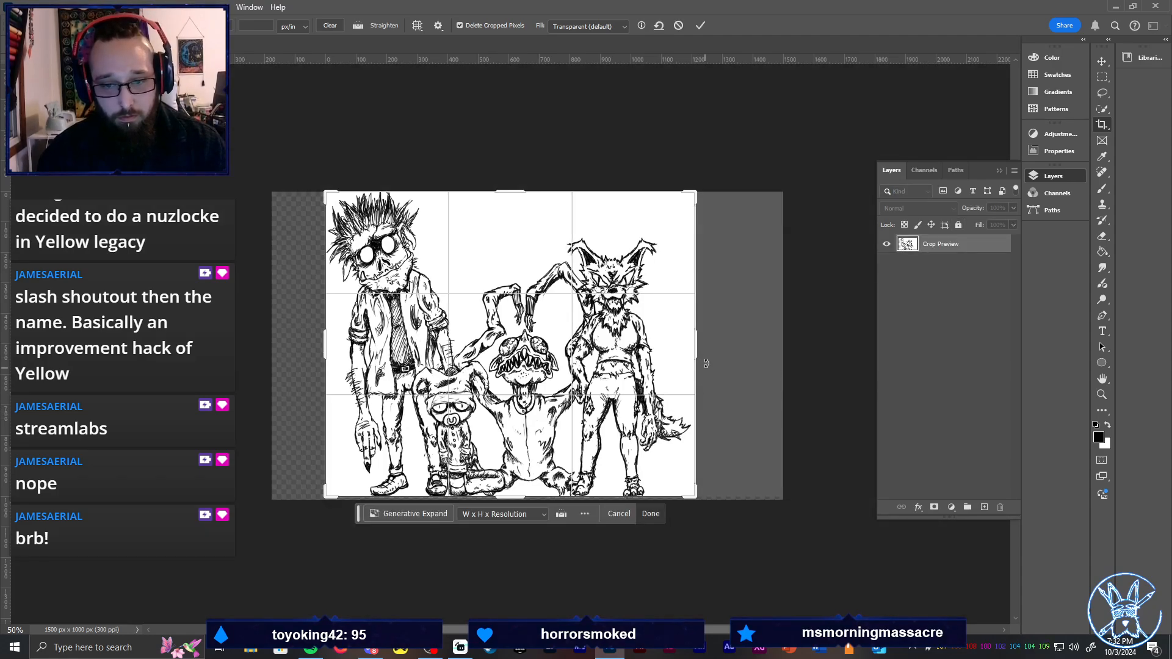
{"action": "left_click_drag", "start_coordinate": [696, 351], "coordinate": [694, 357]}
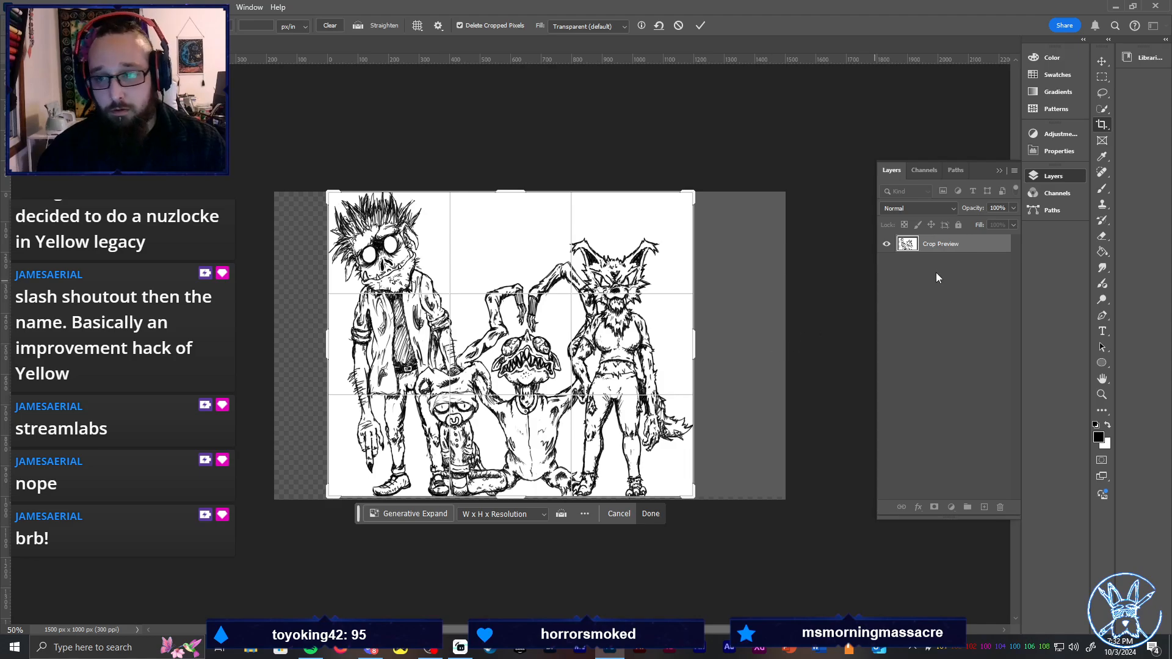
{"action": "key", "text": "Return"}
{"action": "scroll", "coordinate": [708, 404], "scroll_direction": "up", "scroll_amount": 3}
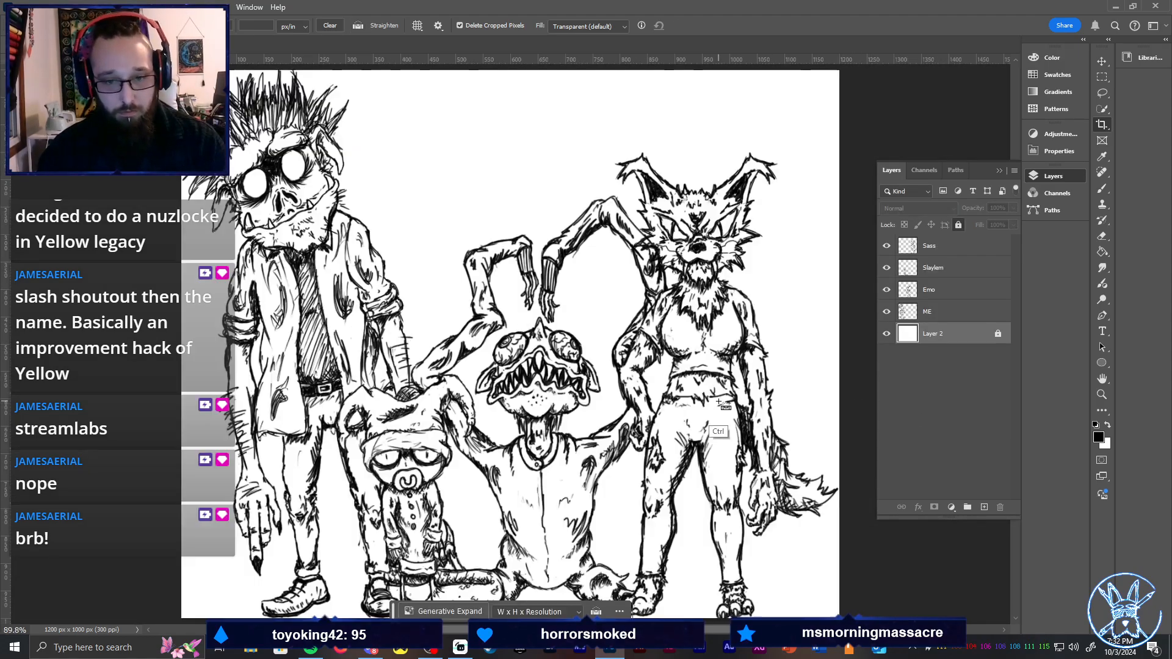
{"action": "scroll", "coordinate": [709, 404], "scroll_direction": "down", "scroll_amount": 2}
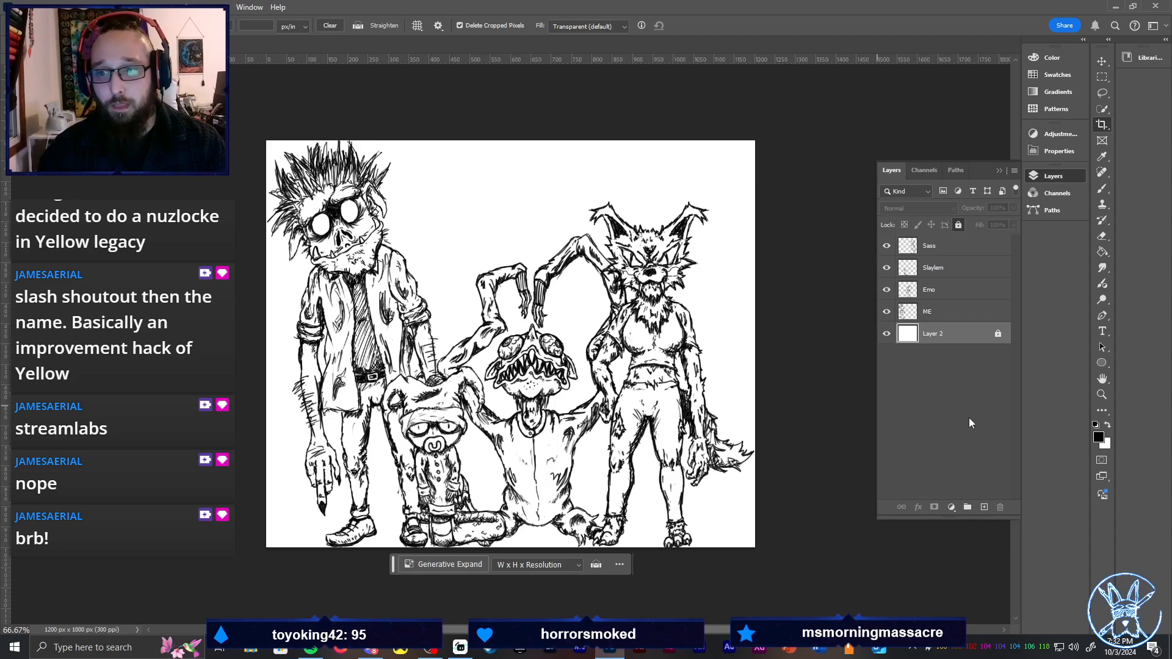
Add a new empty layer directly above the ME layer
{"action": "left_click", "coordinate": [962, 292]}
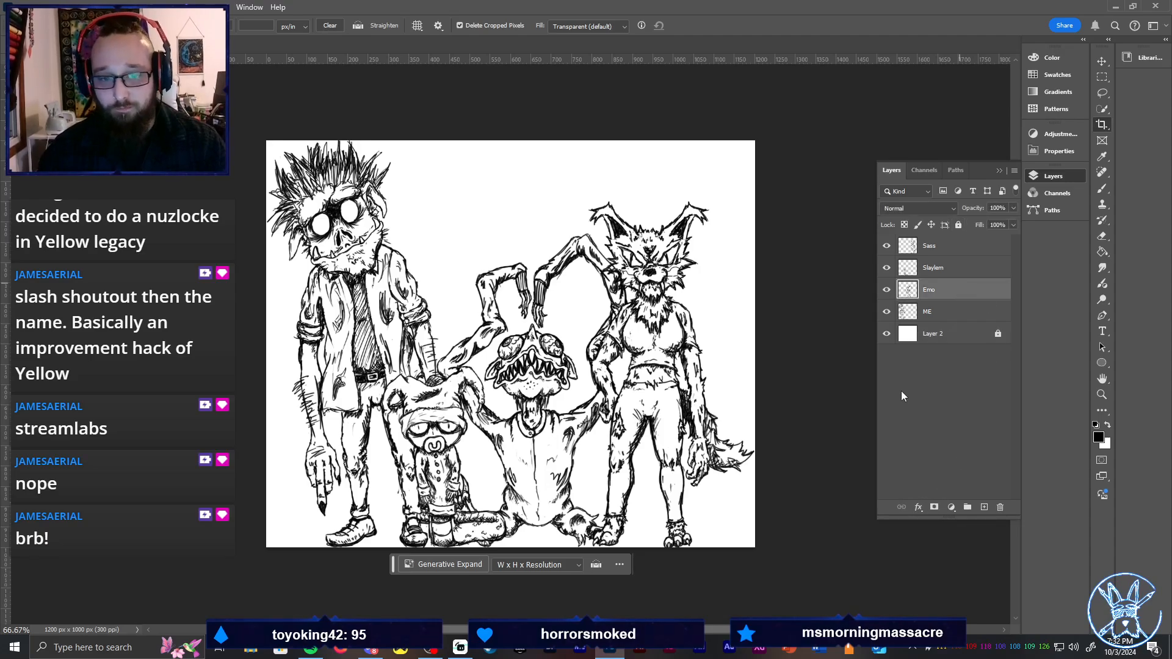
{"action": "left_click", "coordinate": [945, 312]}
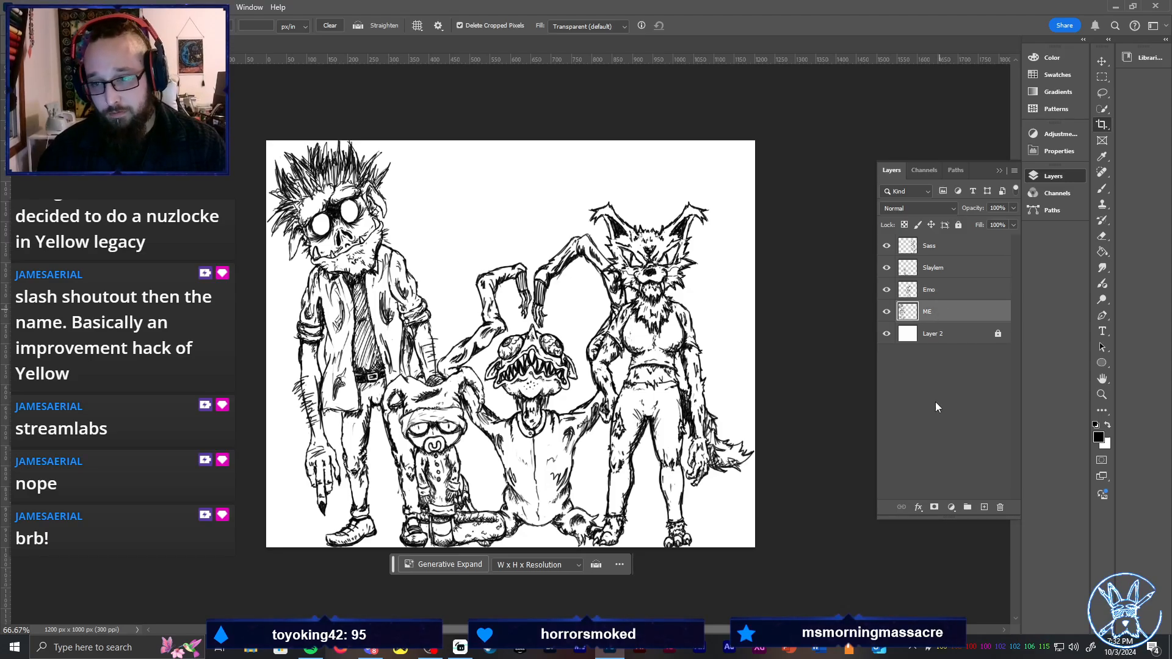
{"action": "left_click", "coordinate": [964, 489]}
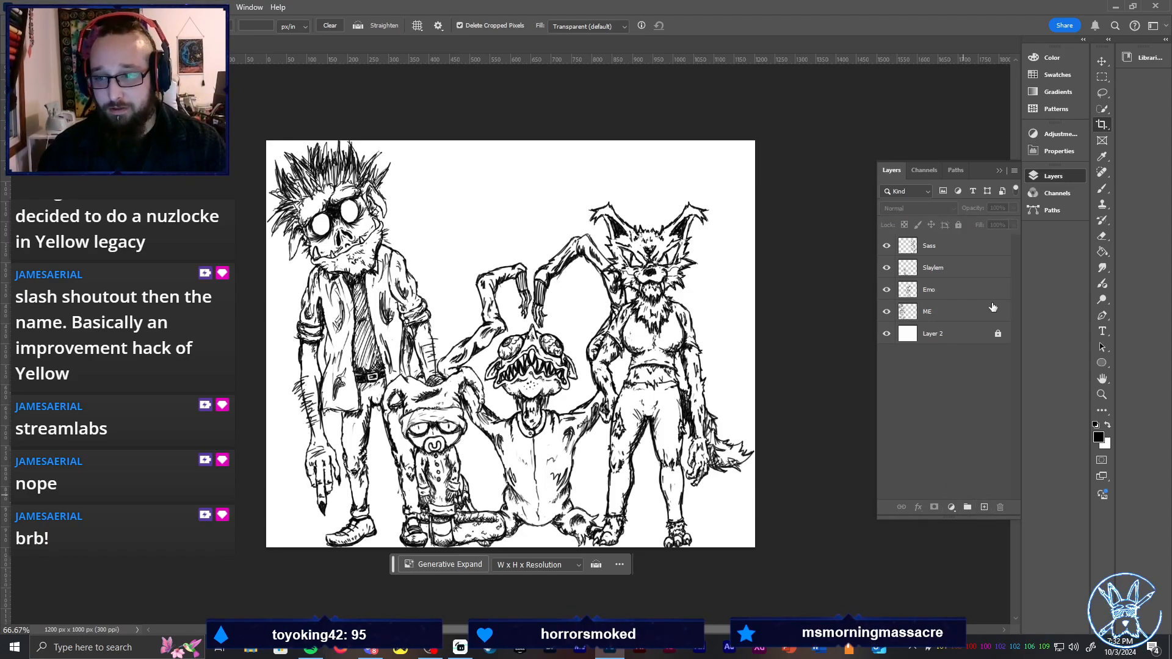
{"action": "double_click", "coordinate": [956, 313]}
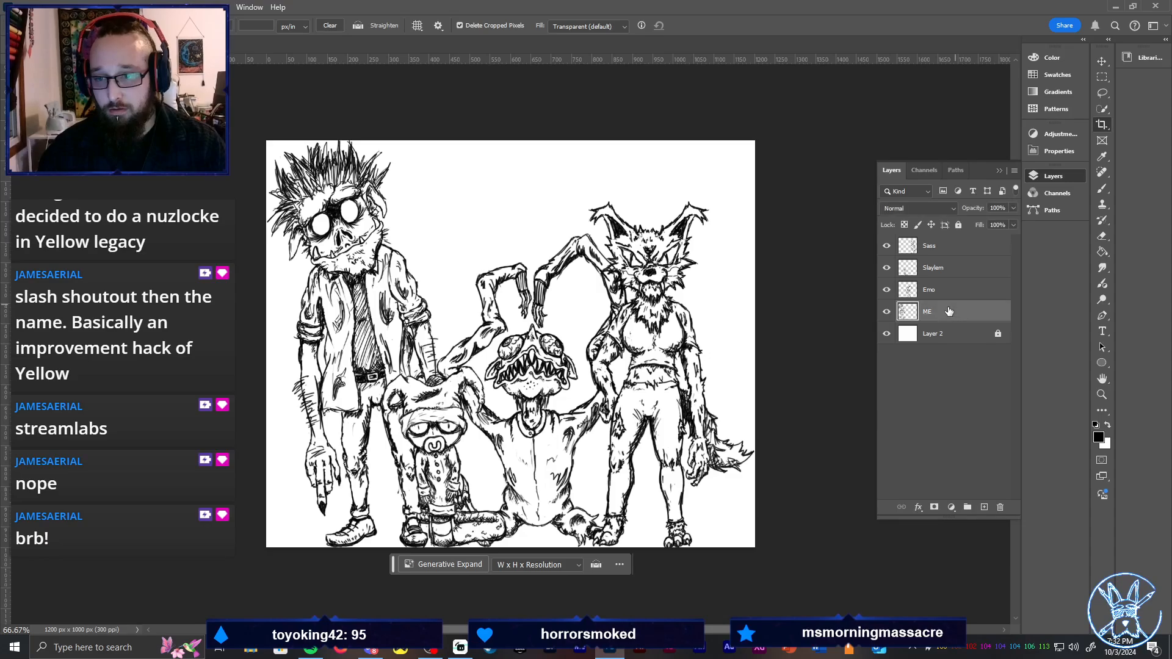
{"action": "key", "text": "Escape"}
{"action": "left_click", "coordinate": [984, 507]}
{"action": "key", "text": "c"}
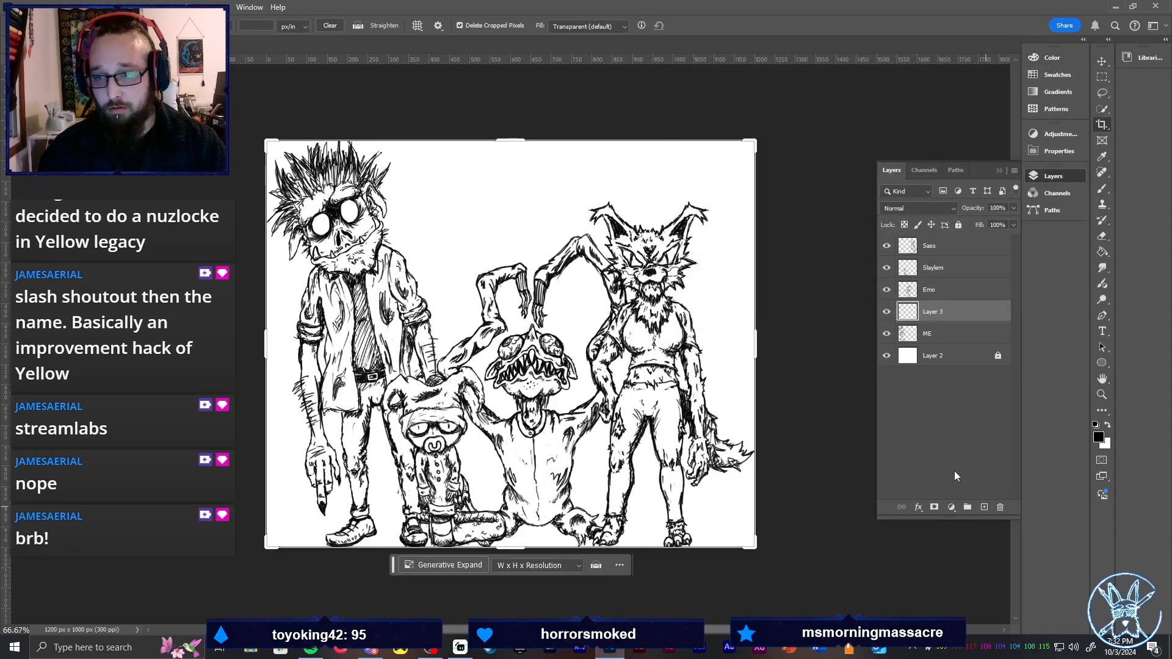
Show the colour controls and browse the Inkbox brushes in the megapack brush folder
{"action": "left_click", "coordinate": [1068, 56]}
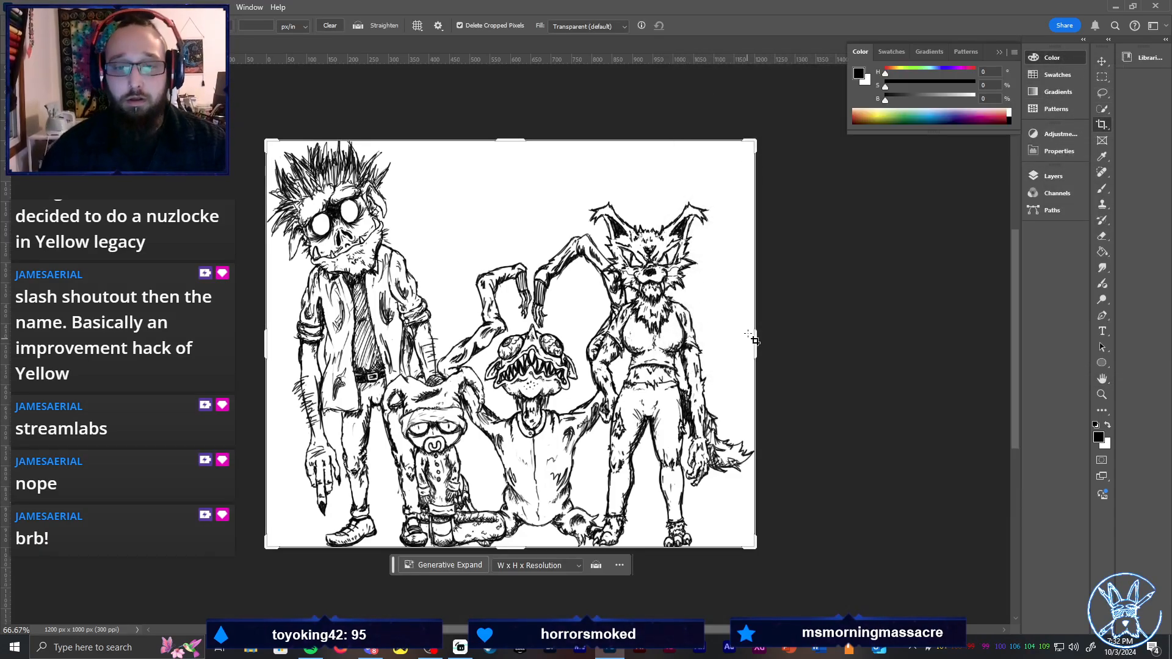
{"action": "key", "text": "b"}
{"action": "right_click", "coordinate": [661, 299]}
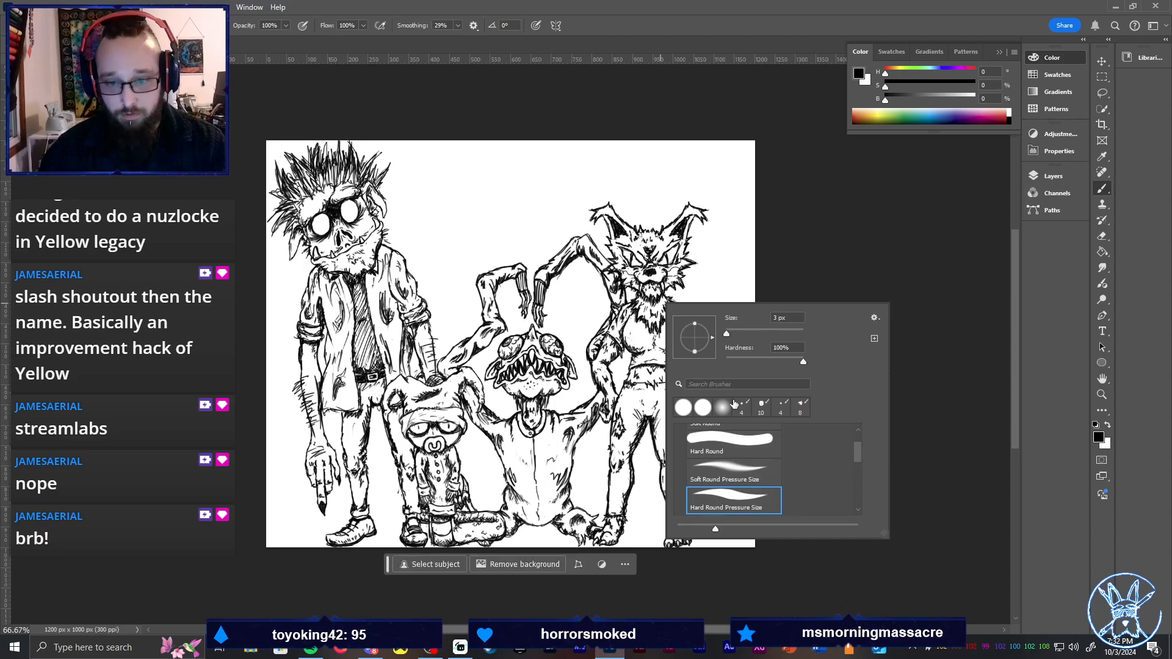
{"action": "left_click_drag", "start_coordinate": [857, 459], "coordinate": [864, 517]}
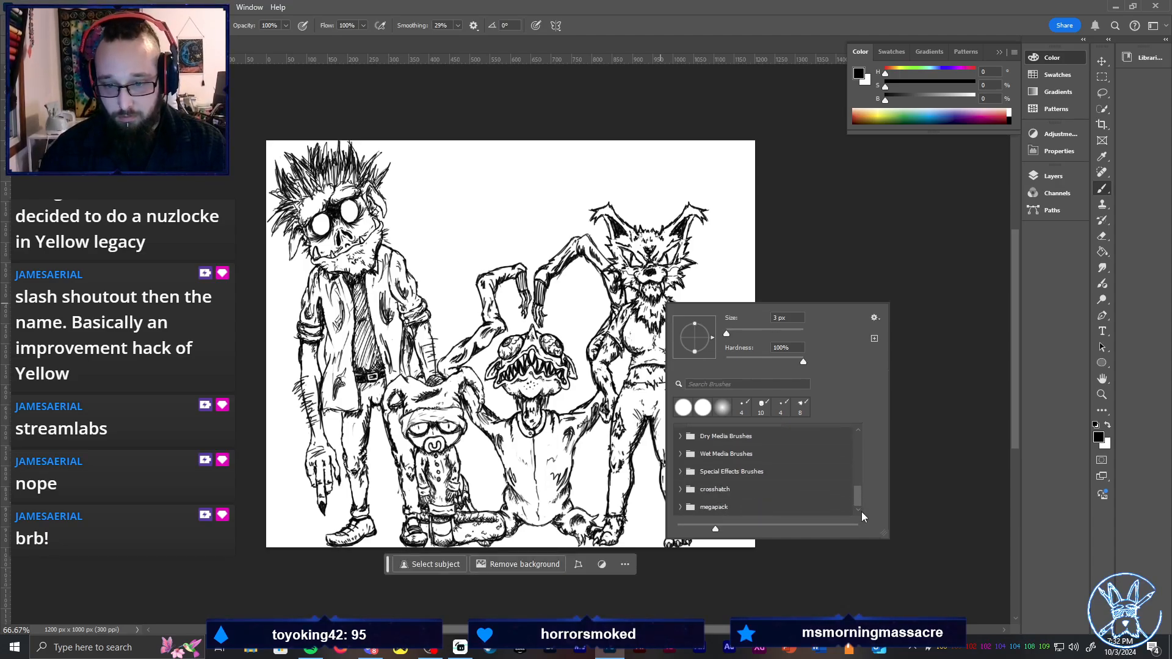
{"action": "left_click", "coordinate": [680, 506]}
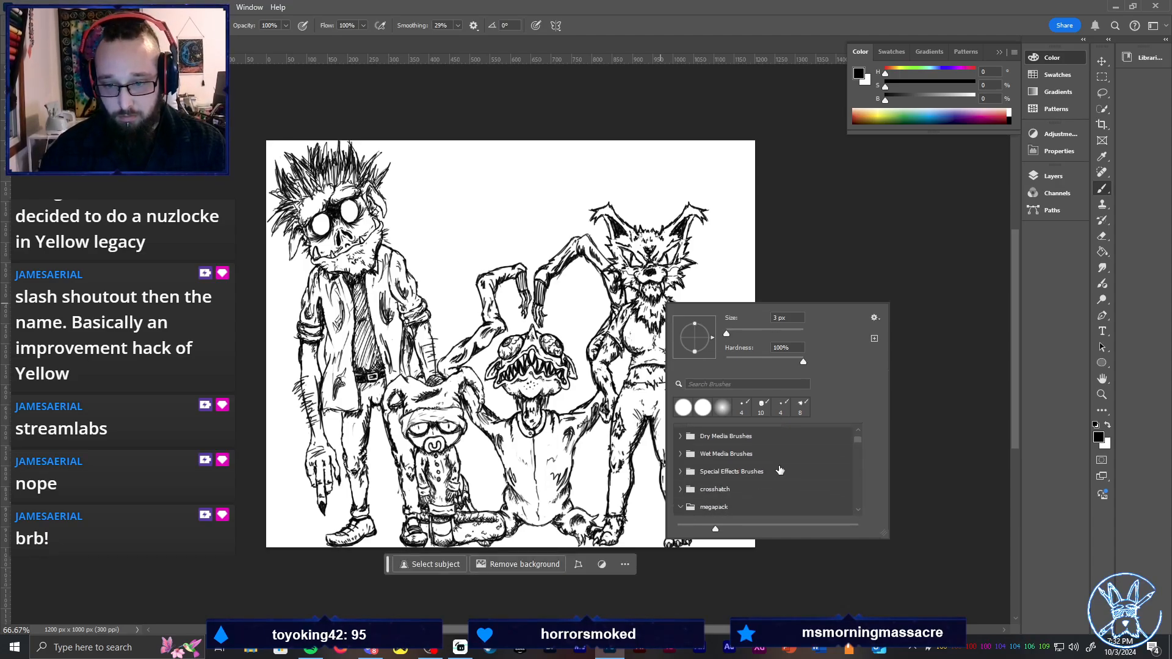
{"action": "left_click_drag", "start_coordinate": [856, 439], "coordinate": [858, 479]}
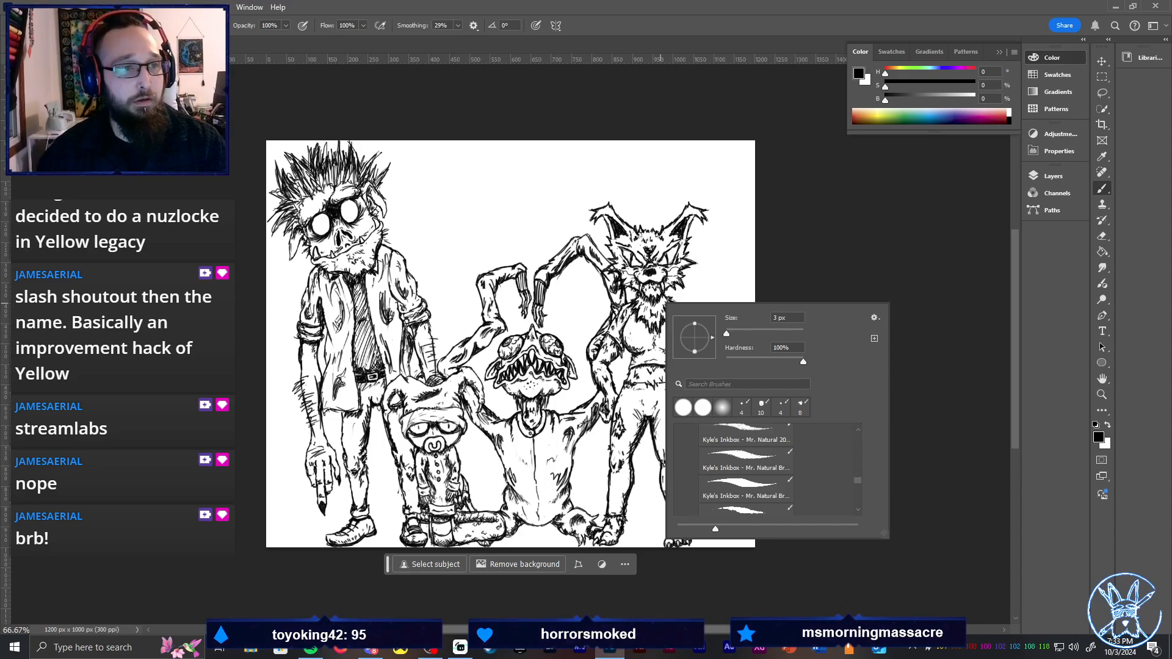
Enlarge the brush picker and its stroke previews, and choose a different brush from the presets
{"action": "left_click", "coordinate": [58, 25]}
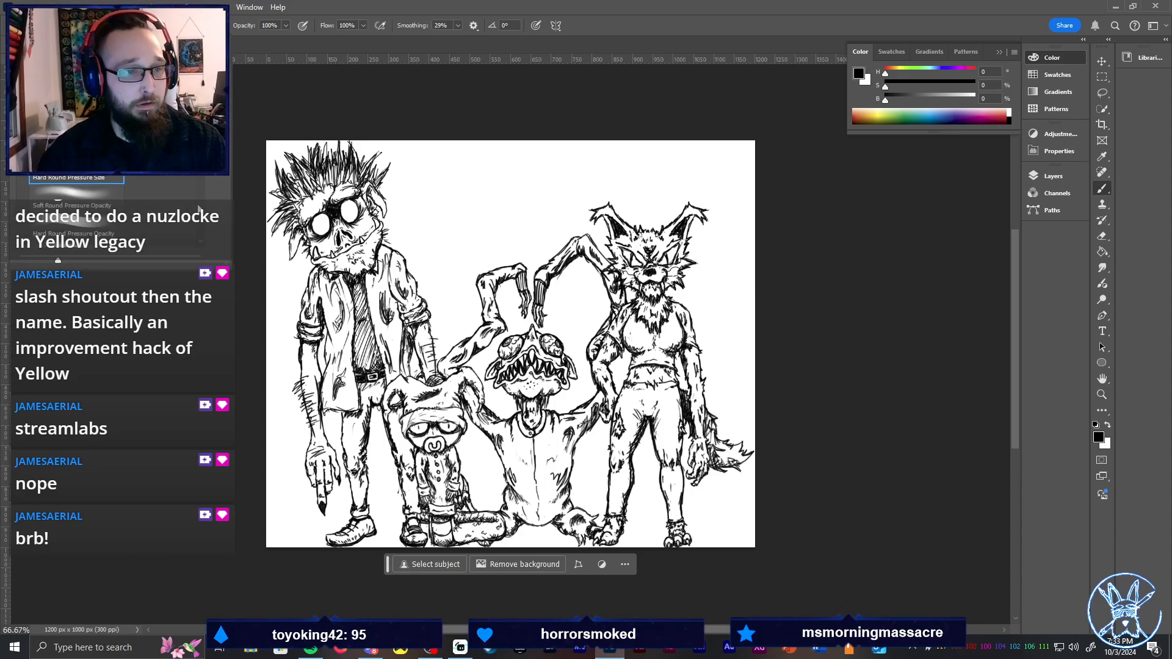
{"action": "mouse_move", "coordinate": [224, 264]}
{"action": "left_mouse_down"}
{"action": "mouse_move", "coordinate": [595, 565]}
{"action": "mouse_move", "coordinate": [453, 553]}
{"action": "left_mouse_up"}
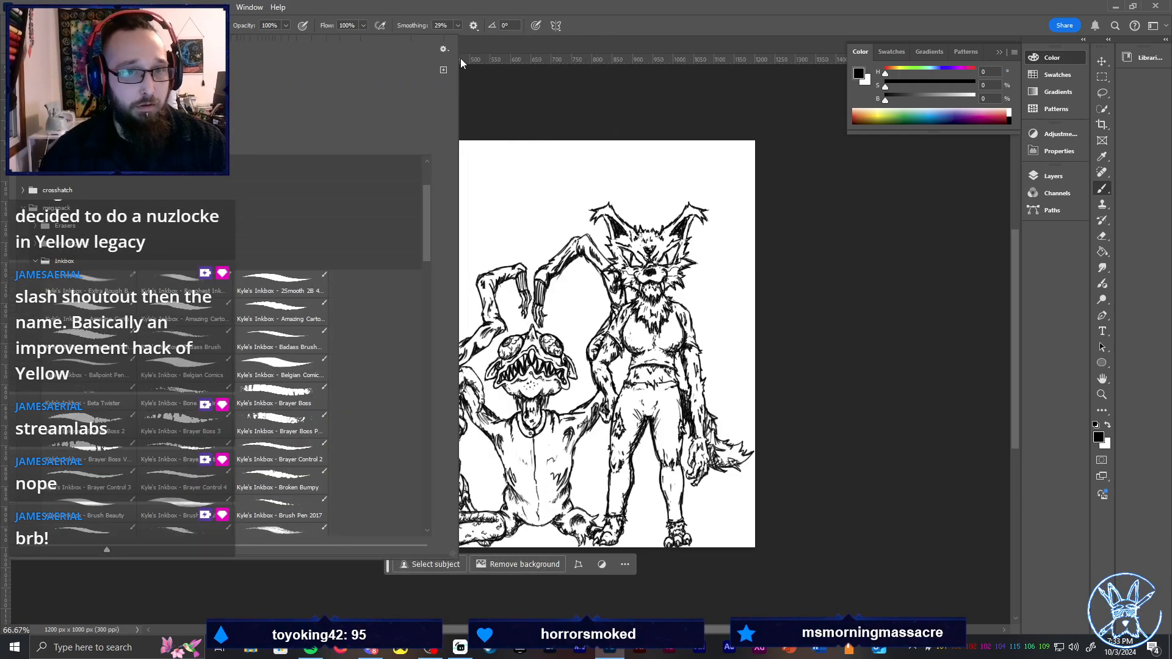
{"action": "left_click", "coordinate": [444, 49]}
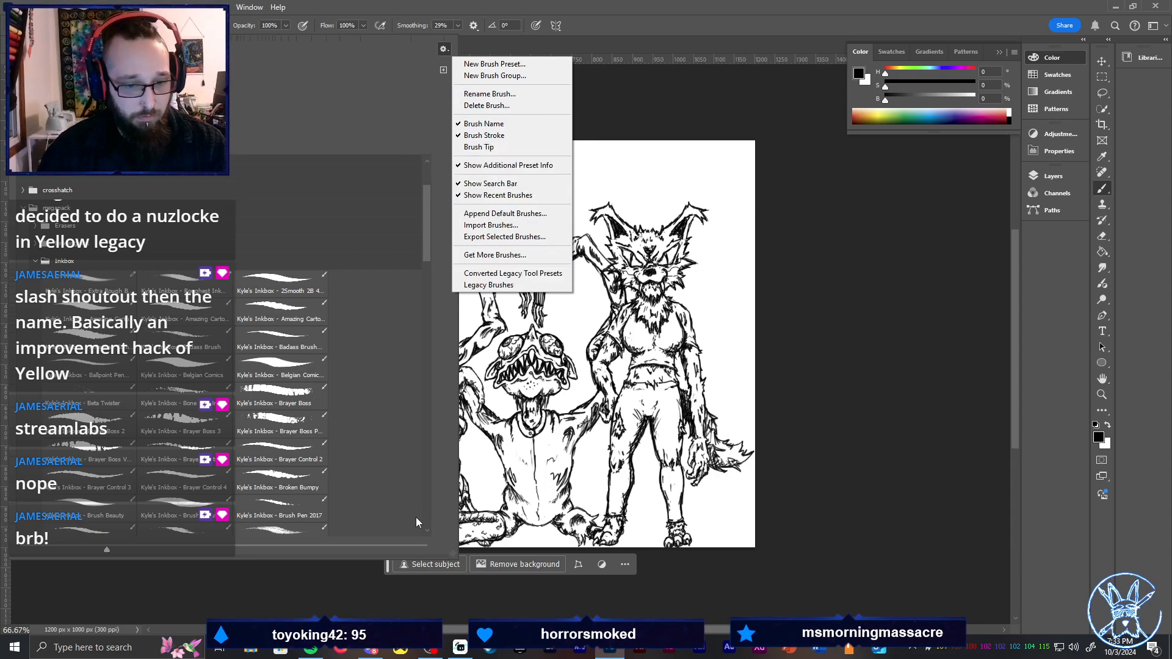
{"action": "mouse_move", "coordinate": [107, 552]}
{"action": "left_mouse_down"}
{"action": "mouse_move", "coordinate": [340, 538]}
{"action": "mouse_move", "coordinate": [266, 547]}
{"action": "left_mouse_up"}
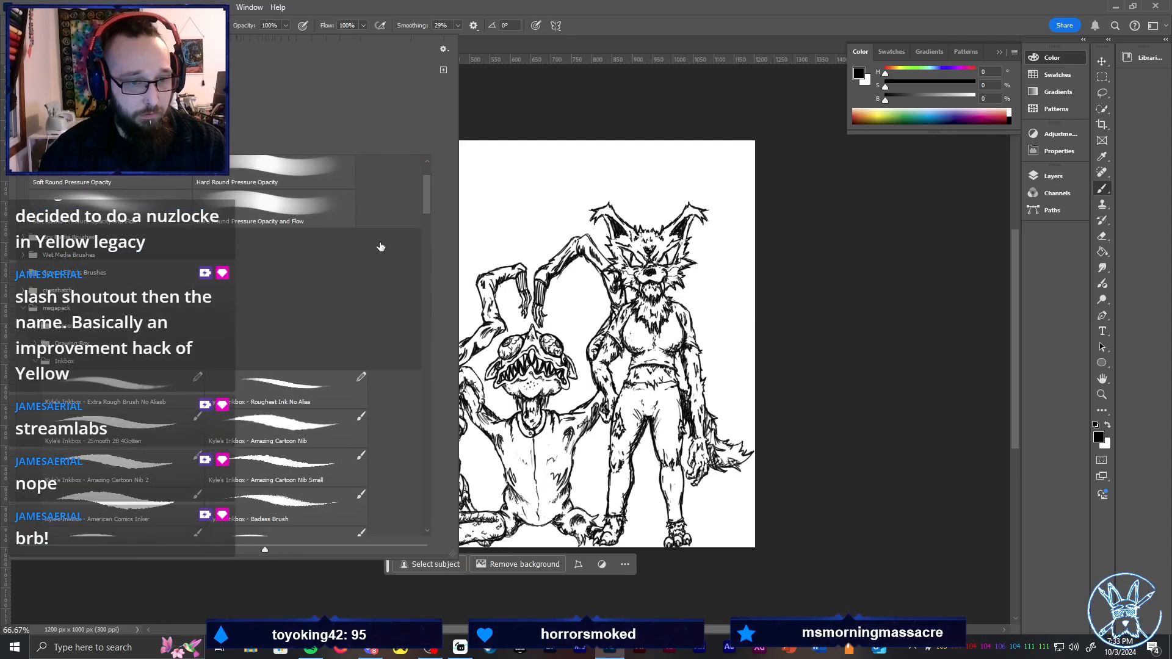
{"action": "left_click_drag", "start_coordinate": [431, 198], "coordinate": [423, 249]}
{"action": "left_click", "coordinate": [287, 332]}
Test the chosen brush with a dab and a stroke in the white space above the central creature, and undo both
{"action": "left_click", "coordinate": [573, 198]}
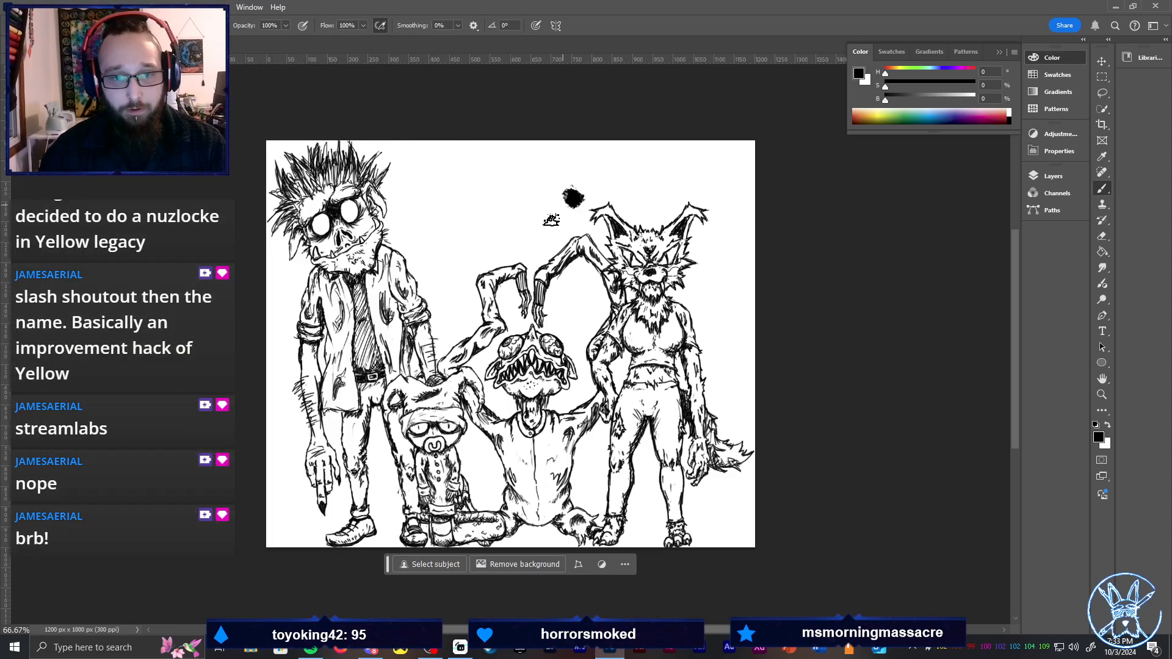
{"action": "left_click_drag", "start_coordinate": [551, 220], "coordinate": [546, 299]}
{"action": "key", "text": "ctrl+z"}
{"action": "key", "text": "ctrl+z"}
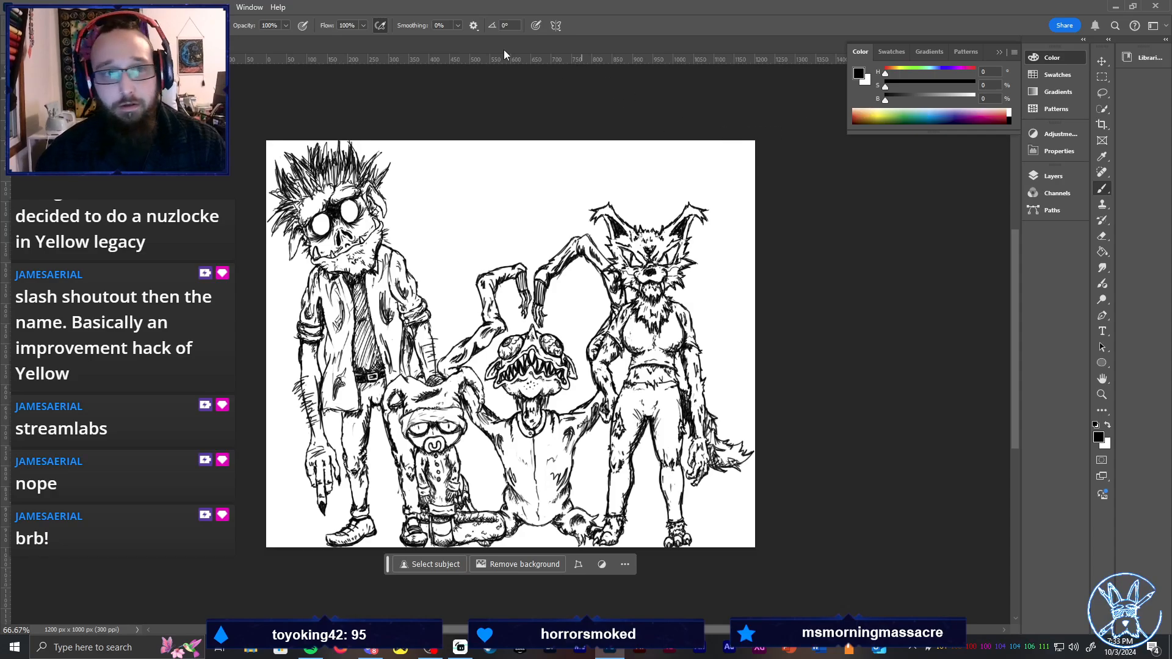
Reduce the brush flow to 68%, testing strokes in the white space above the central creature and undoing them
{"action": "left_click", "coordinate": [363, 26]}
{"action": "mouse_move", "coordinate": [440, 177]}
{"action": "left_mouse_down"}
{"action": "mouse_move", "coordinate": [499, 215]}
{"action": "mouse_move", "coordinate": [546, 281]}
{"action": "left_mouse_up"}
{"action": "key", "text": "ctrl+z"}
{"action": "left_click", "coordinate": [363, 26]}
{"action": "left_click_drag", "start_coordinate": [363, 40], "coordinate": [379, 42]}
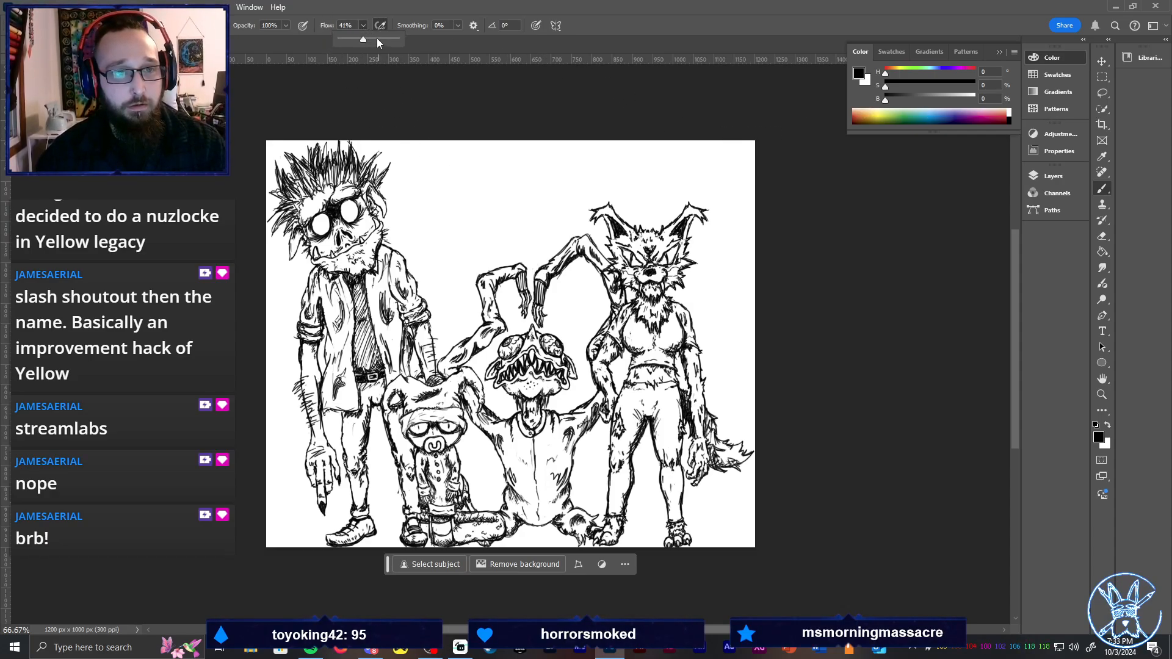
{"action": "left_click_drag", "start_coordinate": [439, 175], "coordinate": [494, 247]}
{"action": "key", "text": "ctrl+z"}
Lower the brush opacity to 77% and undo a test stroke made above the central creature
{"action": "left_click", "coordinate": [285, 26]}
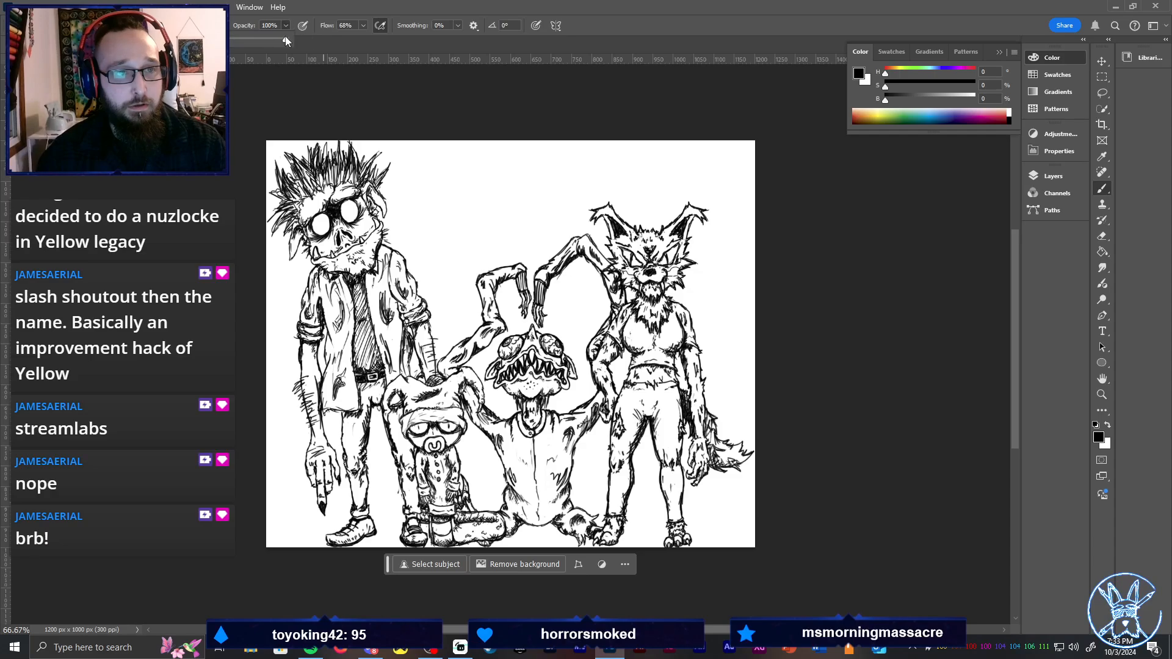
{"action": "mouse_move", "coordinate": [427, 162]}
{"action": "left_mouse_down"}
{"action": "mouse_move", "coordinate": [478, 230]}
{"action": "mouse_move", "coordinate": [533, 257]}
{"action": "left_mouse_up"}
{"action": "key", "text": "ctrl+z"}
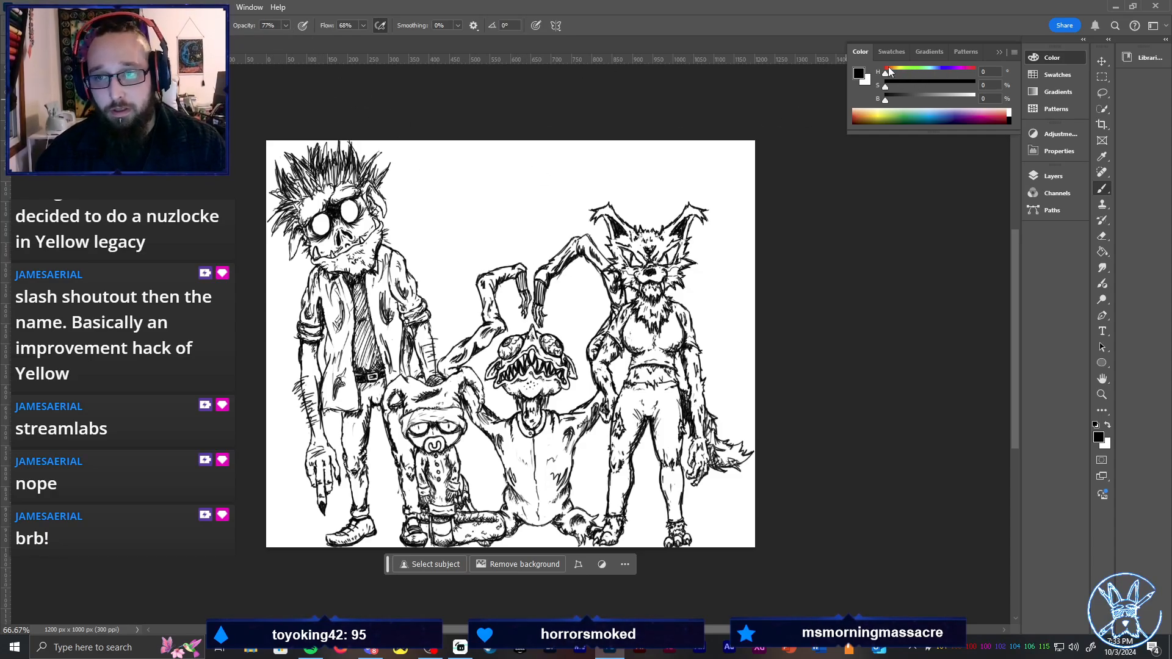
Mix a brownish-pink skin colour (H 10, S 44%, B 74%), test it on the spiky-haired creature's face, and undo the test
{"action": "left_click_drag", "start_coordinate": [970, 97], "coordinate": [941, 84]}
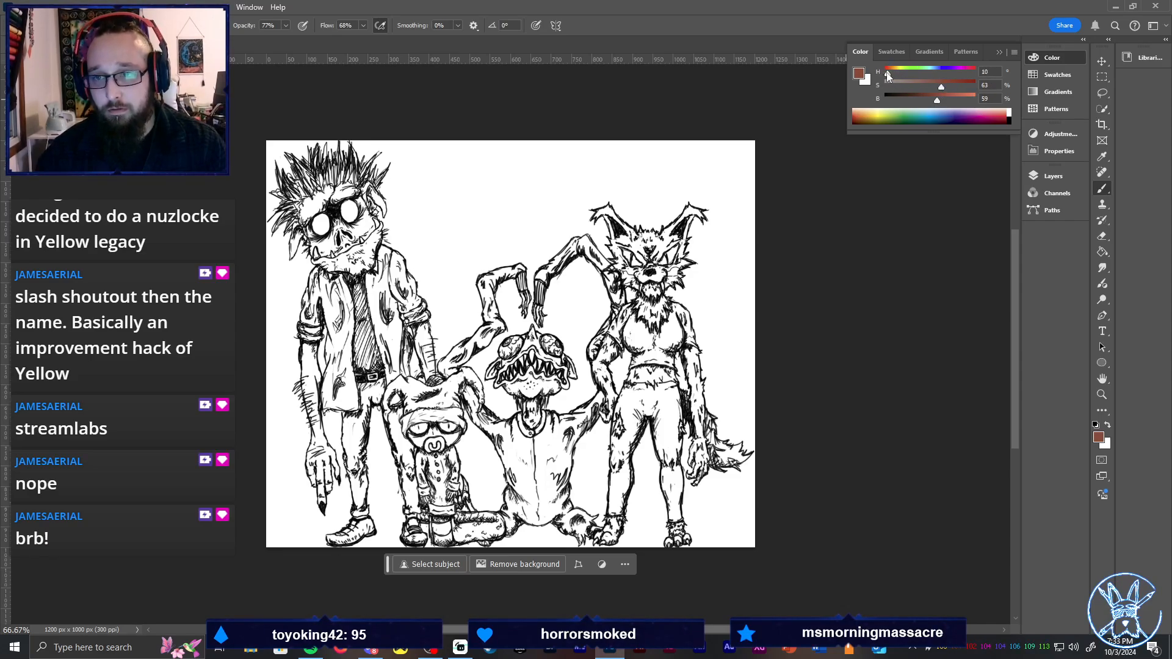
{"action": "left_click_drag", "start_coordinate": [921, 86], "coordinate": [955, 105]}
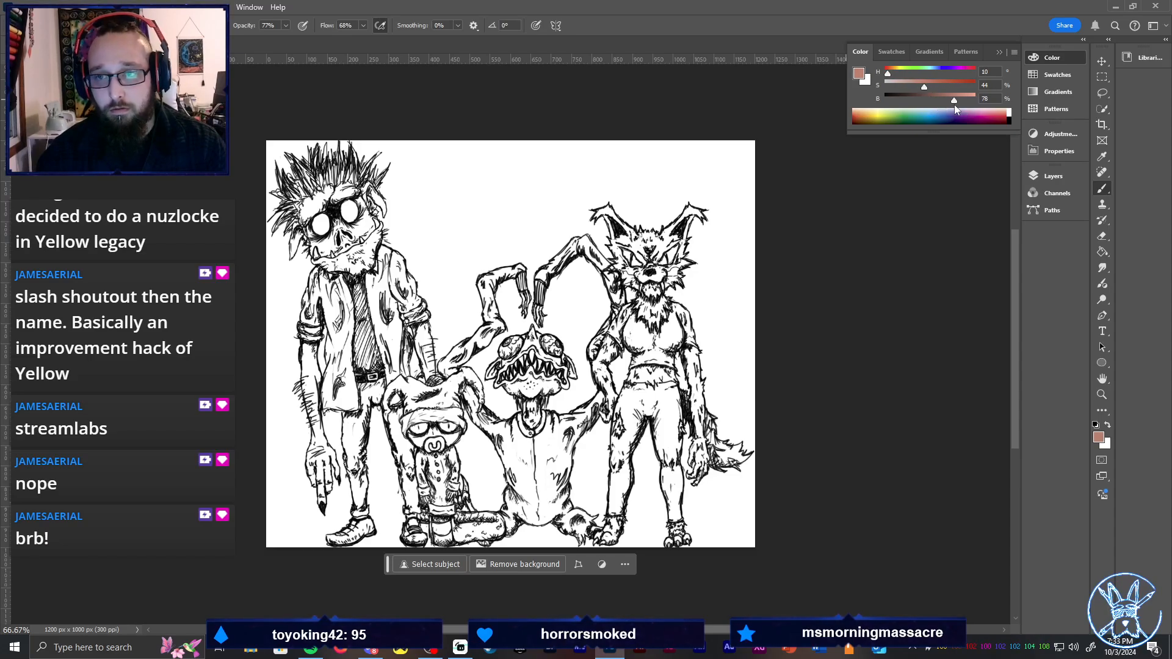
{"action": "left_click_drag", "start_coordinate": [350, 239], "coordinate": [369, 243]}
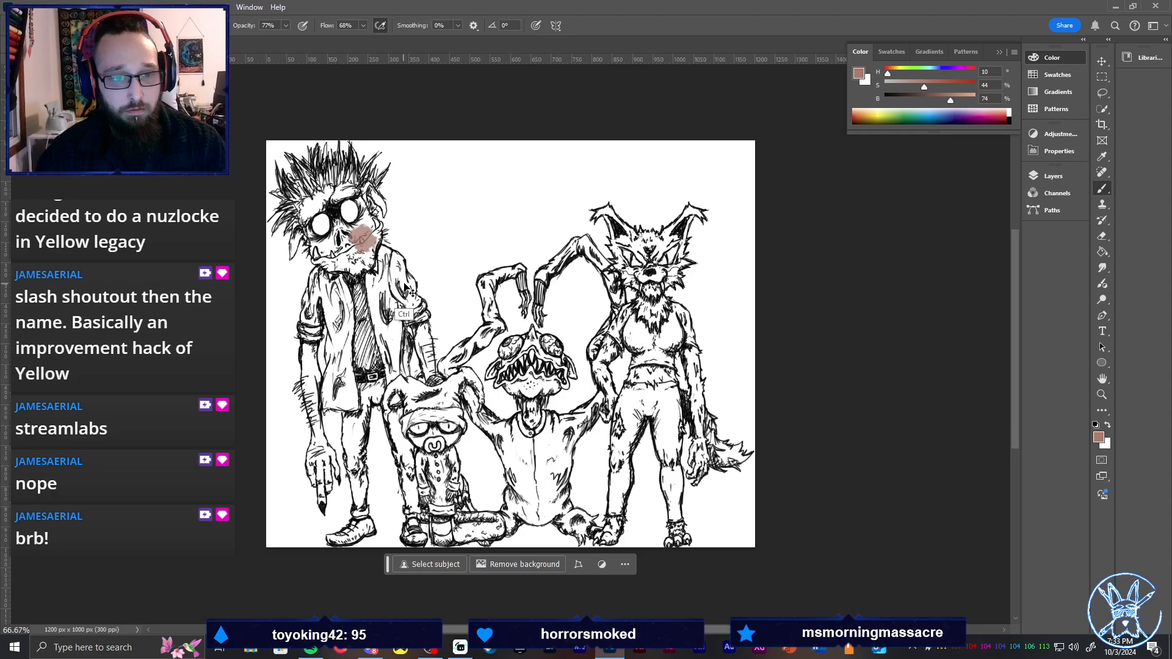
{"action": "key", "text": "ctrl+z"}
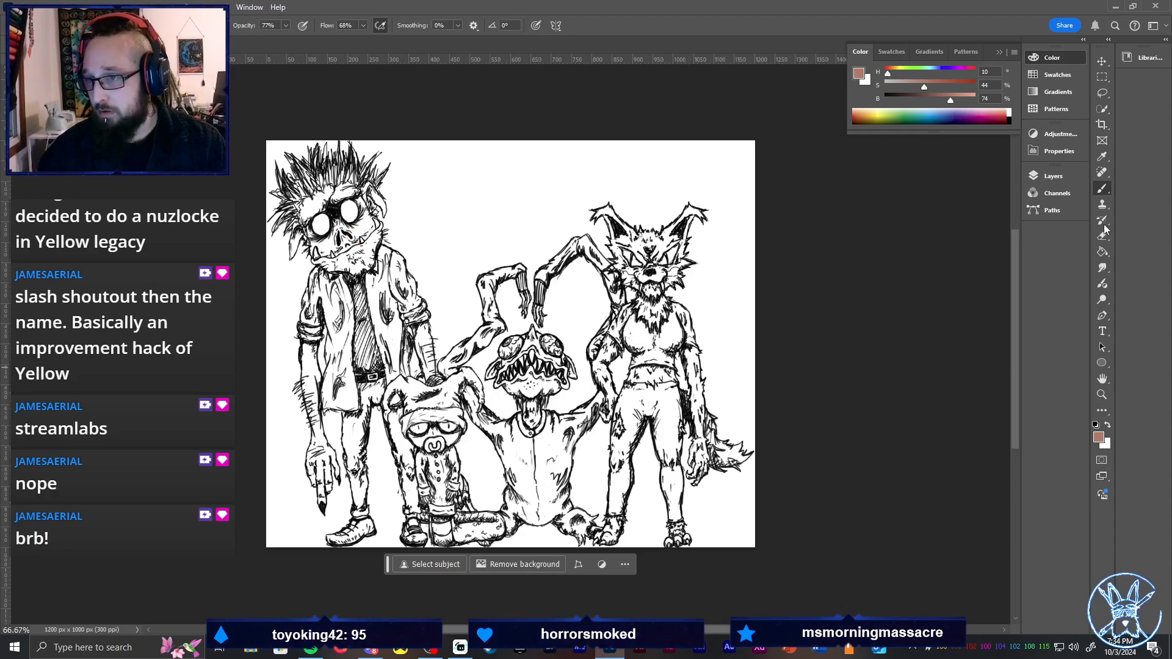
Move the ME layer above Layer 3 in the layer stack
{"action": "left_click", "coordinate": [1048, 176]}
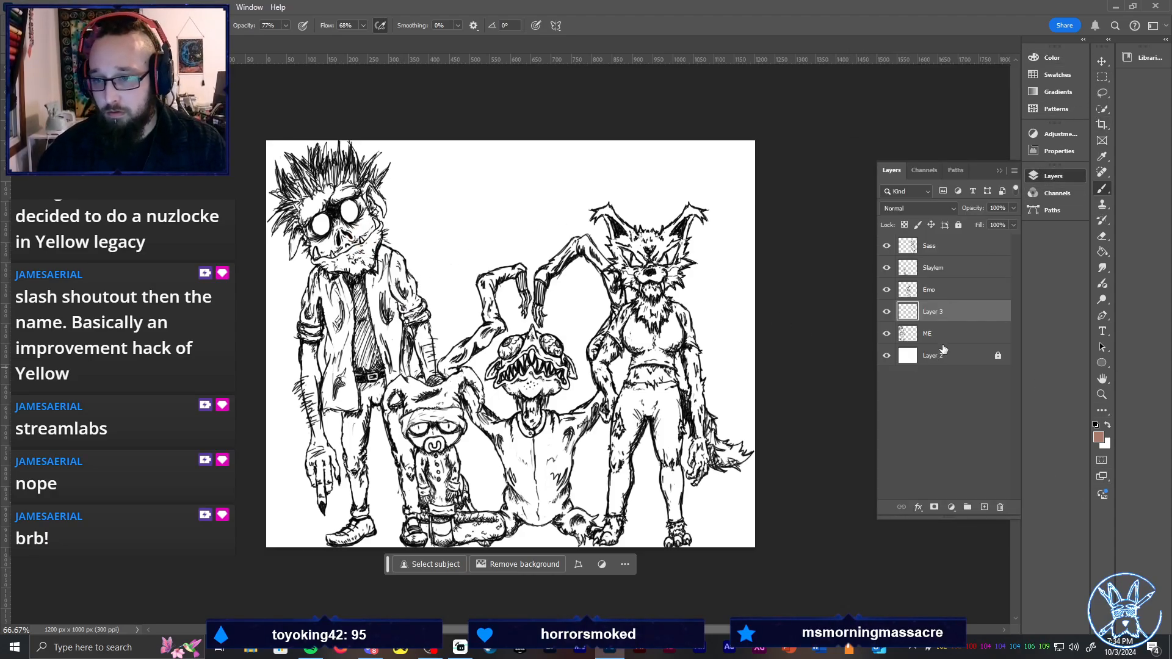
{"action": "left_click", "coordinate": [970, 334]}
{"action": "left_click_drag", "start_coordinate": [965, 334], "coordinate": [949, 312]}
Lock the Sass, Slaylem, Emo and ME layers, and make Layer 3 the active layer
{"action": "left_click", "coordinate": [981, 258], "text": "shift"}
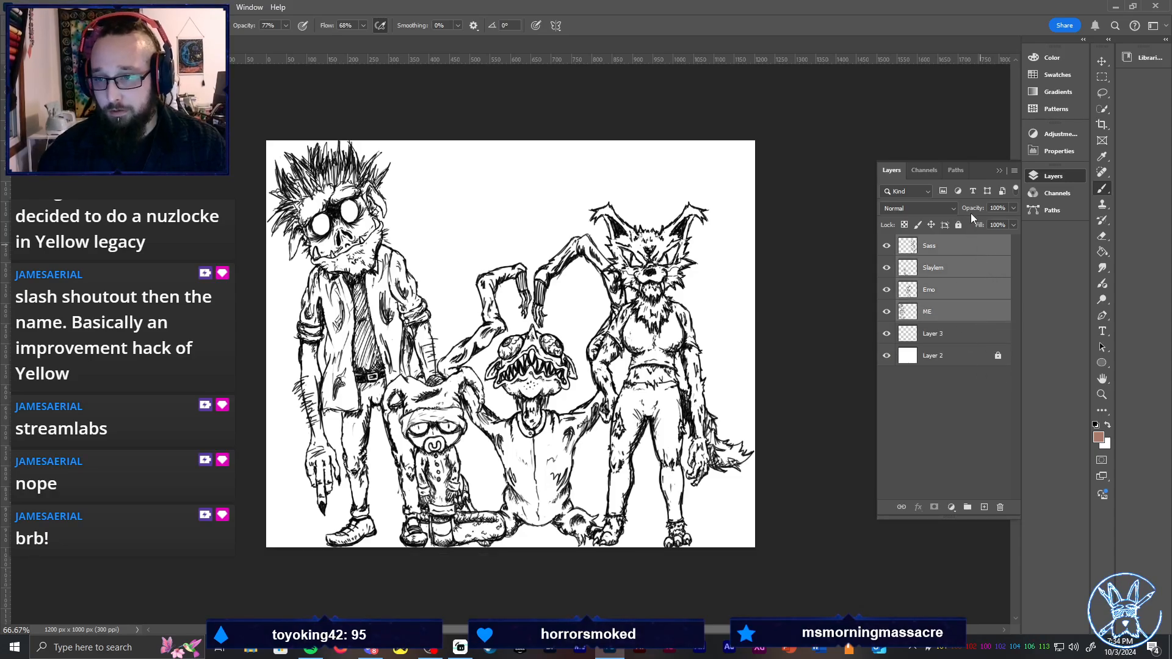
{"action": "left_click", "coordinate": [959, 224]}
{"action": "left_click", "coordinate": [962, 334]}
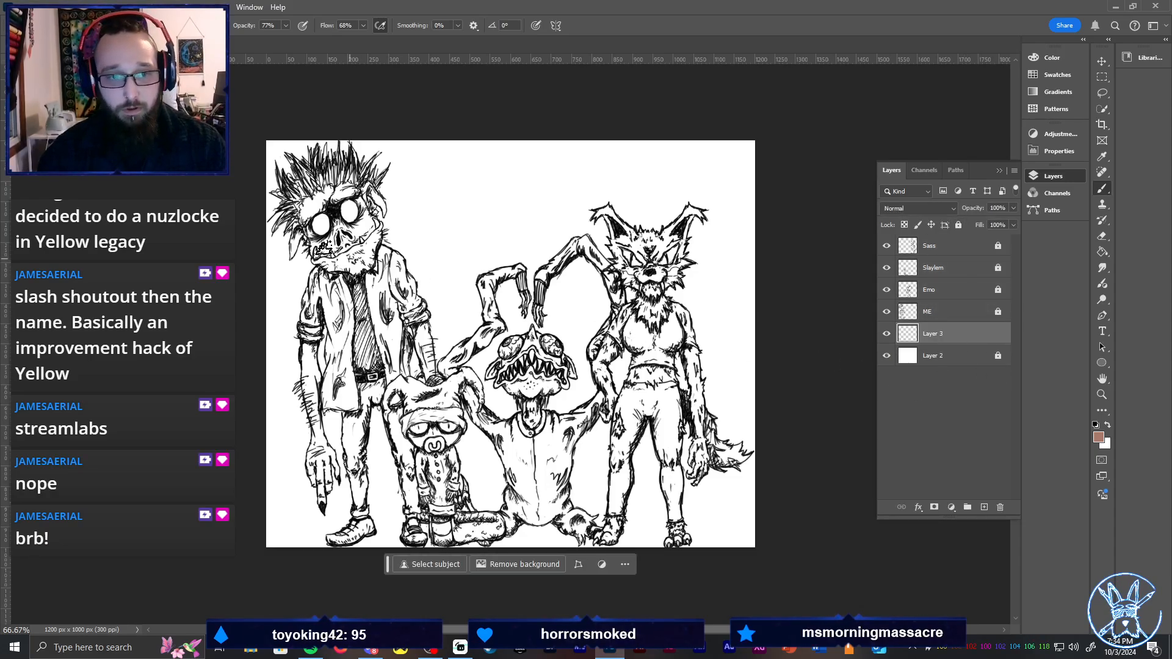
Paint the spiky-haired creature's face and ears in the skin colour on Layer 3, keeping the eyes and teeth white and erasing the spill
{"action": "key", "text": "z"}
{"action": "left_click_drag", "start_coordinate": [329, 180], "coordinate": [383, 178]}
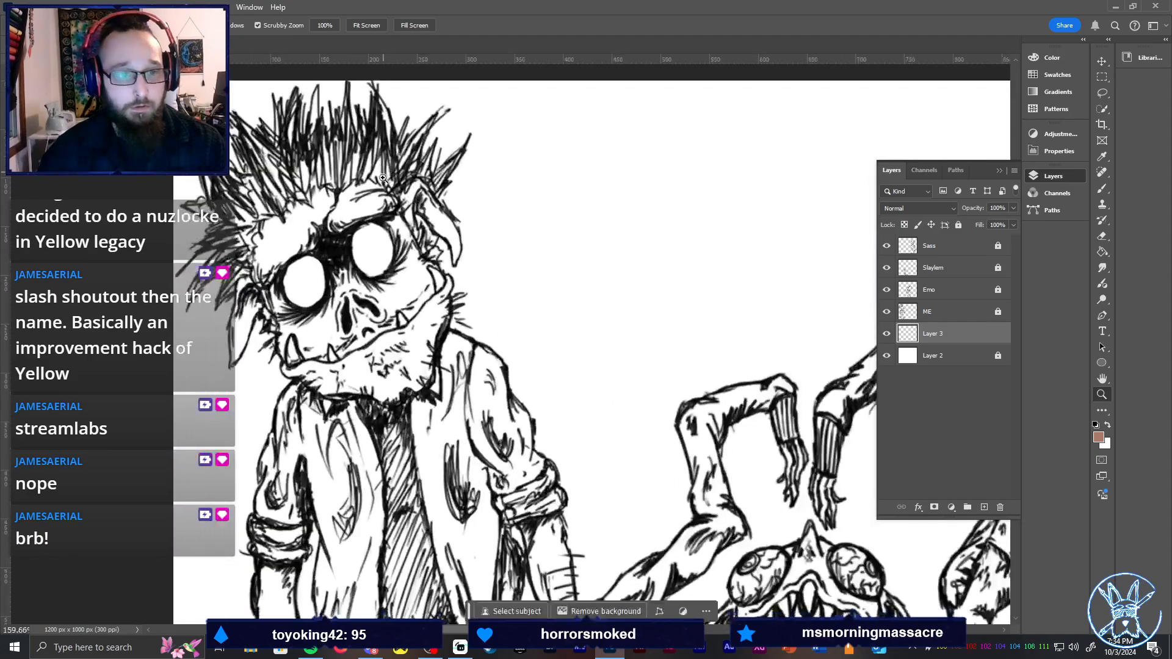
{"action": "key", "text": "b"}
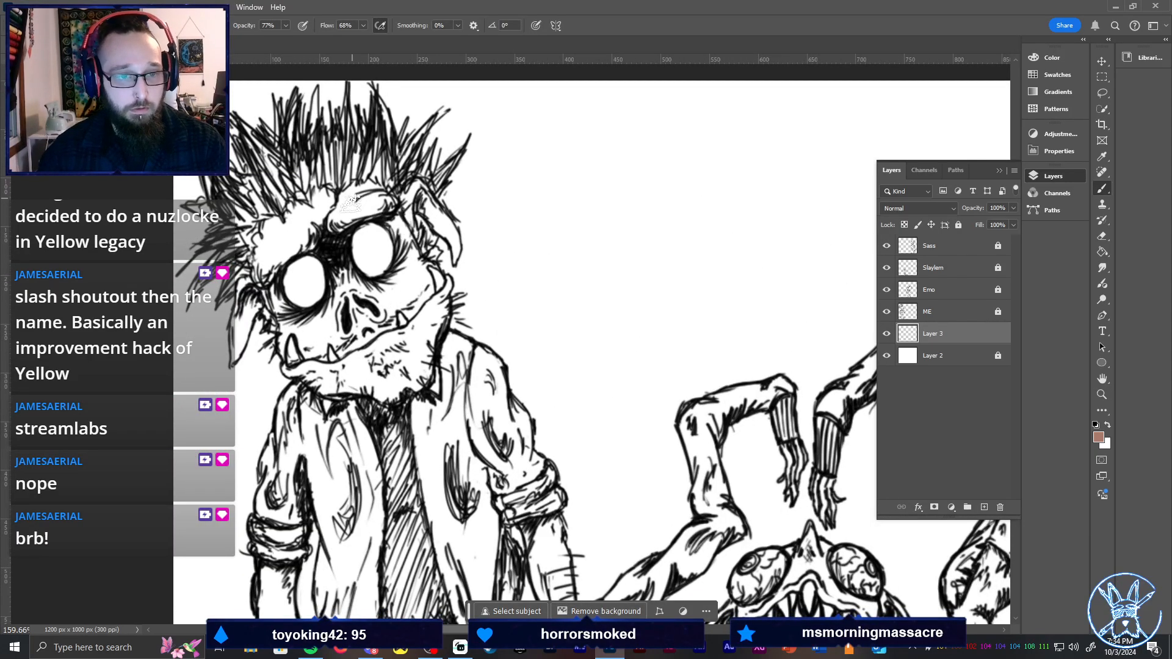
{"action": "mouse_move", "coordinate": [286, 235]}
{"action": "left_mouse_down"}
{"action": "mouse_move", "coordinate": [344, 195]}
{"action": "mouse_move", "coordinate": [280, 229]}
{"action": "mouse_move", "coordinate": [284, 248]}
{"action": "mouse_move", "coordinate": [262, 263]}
{"action": "mouse_move", "coordinate": [264, 232]}
{"action": "left_mouse_up"}
{"action": "mouse_move", "coordinate": [339, 214]}
{"action": "left_mouse_down"}
{"action": "mouse_move", "coordinate": [426, 219]}
{"action": "mouse_move", "coordinate": [397, 230]}
{"action": "mouse_move", "coordinate": [423, 193]}
{"action": "mouse_move", "coordinate": [423, 209]}
{"action": "mouse_move", "coordinate": [454, 236]}
{"action": "mouse_move", "coordinate": [438, 225]}
{"action": "mouse_move", "coordinate": [457, 265]}
{"action": "mouse_move", "coordinate": [458, 252]}
{"action": "mouse_move", "coordinate": [447, 273]}
{"action": "left_mouse_up"}
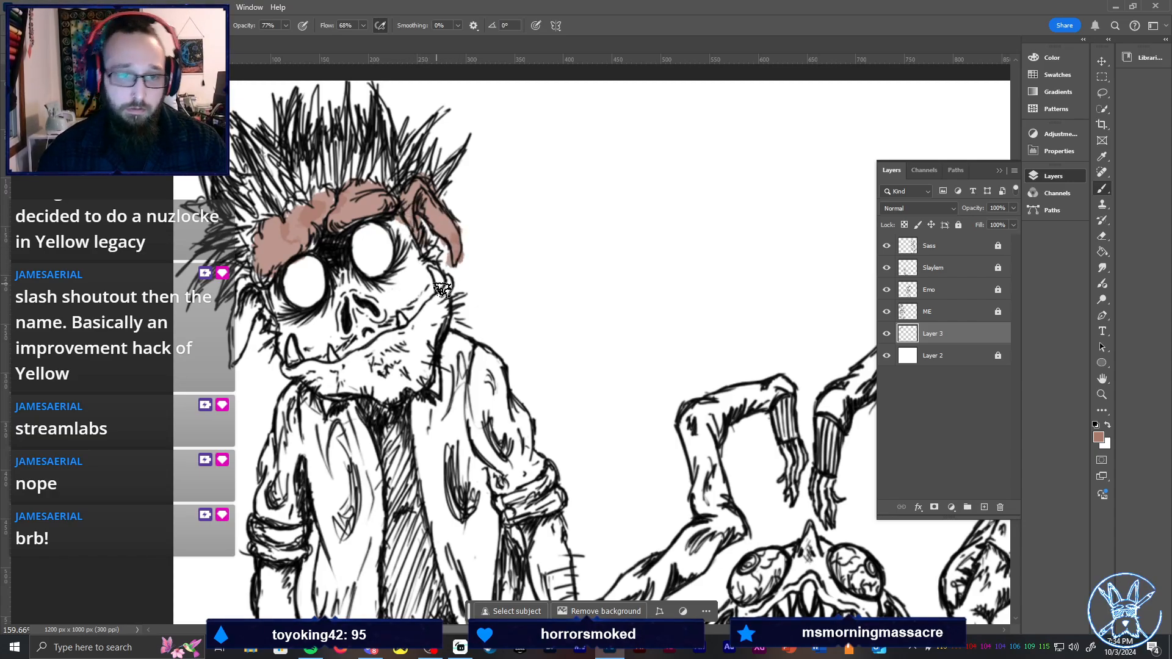
{"action": "mouse_move", "coordinate": [261, 302]}
{"action": "left_mouse_down"}
{"action": "mouse_move", "coordinate": [237, 372]}
{"action": "mouse_move", "coordinate": [274, 287]}
{"action": "mouse_move", "coordinate": [247, 333]}
{"action": "mouse_move", "coordinate": [256, 285]}
{"action": "mouse_move", "coordinate": [241, 357]}
{"action": "mouse_move", "coordinate": [280, 333]}
{"action": "left_mouse_up"}
{"action": "left_click_drag", "start_coordinate": [445, 237], "coordinate": [421, 209]}
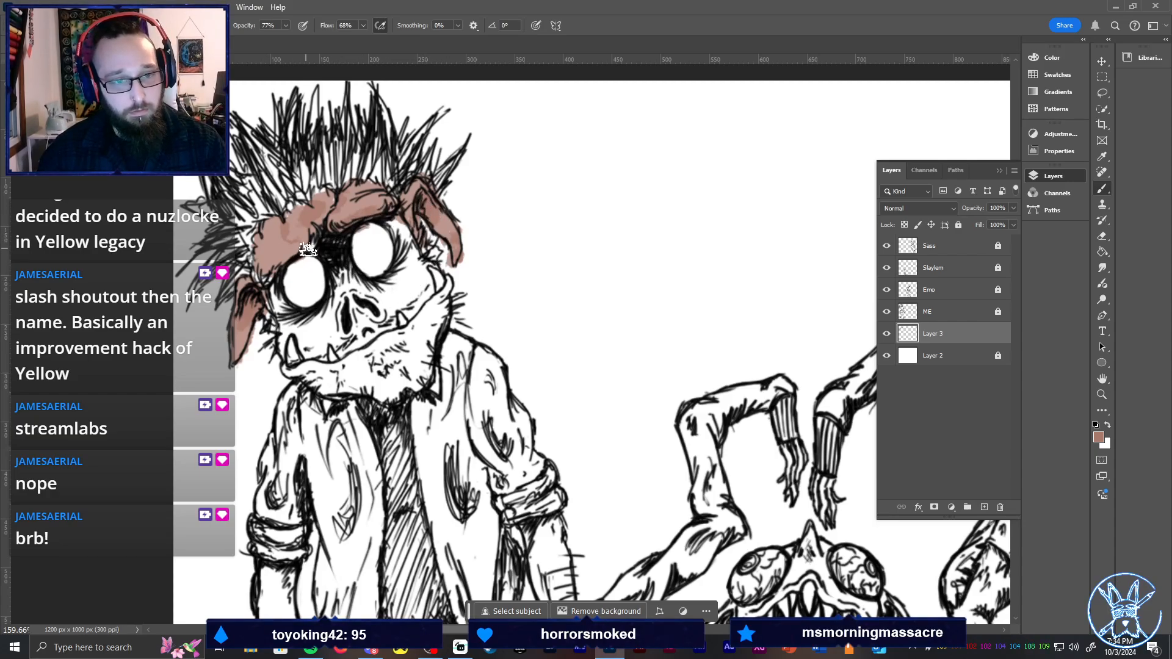
{"action": "mouse_move", "coordinate": [274, 299]}
{"action": "left_mouse_down"}
{"action": "mouse_move", "coordinate": [296, 351]}
{"action": "mouse_move", "coordinate": [273, 301]}
{"action": "mouse_move", "coordinate": [301, 326]}
{"action": "mouse_move", "coordinate": [286, 298]}
{"action": "mouse_move", "coordinate": [305, 334]}
{"action": "mouse_move", "coordinate": [291, 317]}
{"action": "mouse_move", "coordinate": [331, 337]}
{"action": "mouse_move", "coordinate": [315, 319]}
{"action": "mouse_move", "coordinate": [331, 296]}
{"action": "mouse_move", "coordinate": [307, 241]}
{"action": "mouse_move", "coordinate": [338, 279]}
{"action": "mouse_move", "coordinate": [340, 267]}
{"action": "mouse_move", "coordinate": [373, 294]}
{"action": "mouse_move", "coordinate": [402, 268]}
{"action": "mouse_move", "coordinate": [393, 271]}
{"action": "mouse_move", "coordinate": [401, 252]}
{"action": "mouse_move", "coordinate": [386, 218]}
{"action": "mouse_move", "coordinate": [426, 294]}
{"action": "mouse_move", "coordinate": [429, 264]}
{"action": "mouse_move", "coordinate": [443, 300]}
{"action": "mouse_move", "coordinate": [415, 344]}
{"action": "mouse_move", "coordinate": [402, 293]}
{"action": "mouse_move", "coordinate": [409, 318]}
{"action": "mouse_move", "coordinate": [386, 308]}
{"action": "mouse_move", "coordinate": [381, 329]}
{"action": "mouse_move", "coordinate": [370, 313]}
{"action": "mouse_move", "coordinate": [345, 347]}
{"action": "mouse_move", "coordinate": [374, 335]}
{"action": "mouse_move", "coordinate": [343, 341]}
{"action": "mouse_move", "coordinate": [343, 317]}
{"action": "mouse_move", "coordinate": [343, 351]}
{"action": "mouse_move", "coordinate": [305, 350]}
{"action": "mouse_move", "coordinate": [317, 359]}
{"action": "mouse_move", "coordinate": [278, 344]}
{"action": "mouse_move", "coordinate": [279, 356]}
{"action": "mouse_move", "coordinate": [280, 344]}
{"action": "mouse_move", "coordinate": [318, 370]}
{"action": "mouse_move", "coordinate": [323, 387]}
{"action": "mouse_move", "coordinate": [290, 374]}
{"action": "mouse_move", "coordinate": [309, 370]}
{"action": "mouse_move", "coordinate": [286, 376]}
{"action": "mouse_move", "coordinate": [324, 372]}
{"action": "mouse_move", "coordinate": [347, 390]}
{"action": "mouse_move", "coordinate": [357, 349]}
{"action": "mouse_move", "coordinate": [386, 401]}
{"action": "mouse_move", "coordinate": [395, 335]}
{"action": "mouse_move", "coordinate": [404, 360]}
{"action": "mouse_move", "coordinate": [416, 359]}
{"action": "mouse_move", "coordinate": [370, 374]}
{"action": "mouse_move", "coordinate": [426, 370]}
{"action": "mouse_move", "coordinate": [452, 275]}
{"action": "mouse_move", "coordinate": [413, 387]}
{"action": "mouse_move", "coordinate": [362, 396]}
{"action": "mouse_move", "coordinate": [323, 385]}
{"action": "mouse_move", "coordinate": [377, 378]}
{"action": "mouse_move", "coordinate": [420, 292]}
{"action": "mouse_move", "coordinate": [393, 271]}
{"action": "mouse_move", "coordinate": [365, 286]}
{"action": "mouse_move", "coordinate": [339, 271]}
{"action": "mouse_move", "coordinate": [315, 312]}
{"action": "mouse_move", "coordinate": [287, 317]}
{"action": "mouse_move", "coordinate": [339, 284]}
{"action": "mouse_move", "coordinate": [405, 284]}
{"action": "mouse_move", "coordinate": [402, 340]}
{"action": "mouse_move", "coordinate": [295, 232]}
{"action": "mouse_move", "coordinate": [271, 355]}
{"action": "left_mouse_up"}
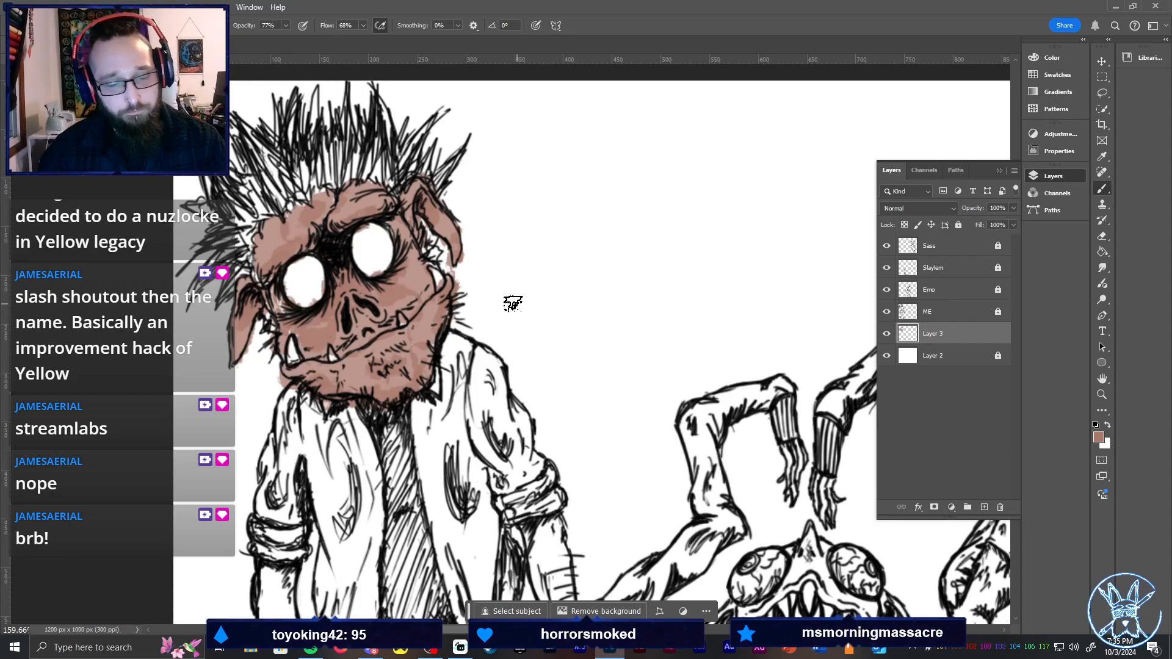
{"action": "key", "text": "e"}
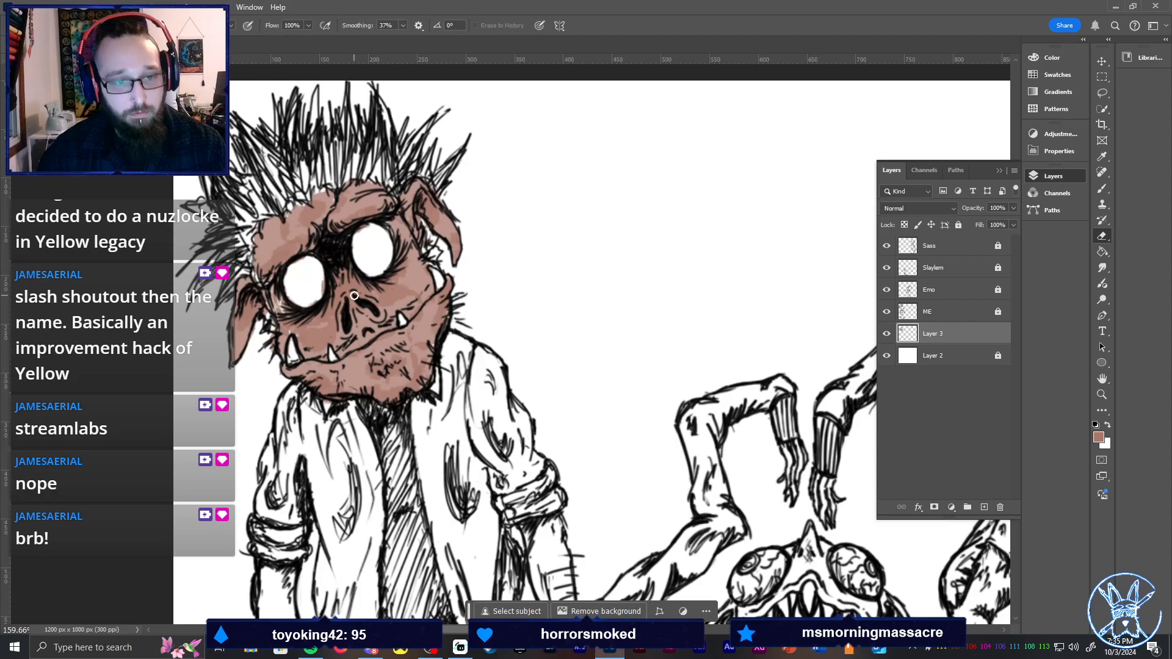
Paint the spiky-haired creature's long hanging arm and clawed hand in the skin colour, and clean up the edges with the eraser
{"action": "scroll", "coordinate": [474, 458], "scroll_direction": "down", "scroll_amount": 10}
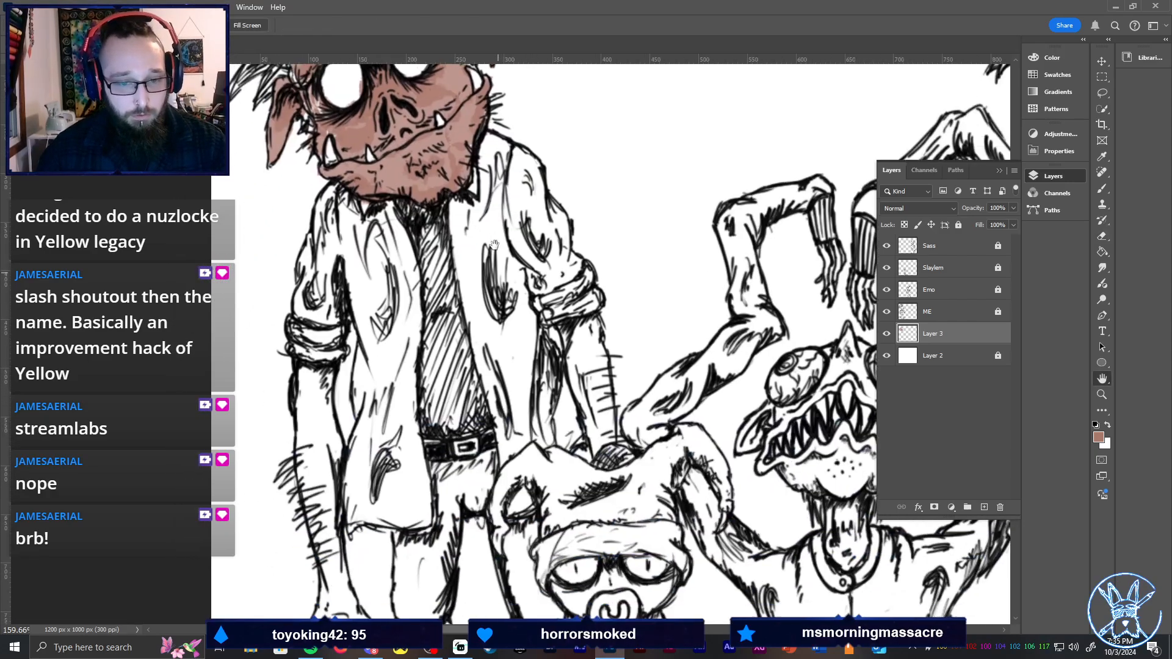
{"action": "key", "text": "b"}
{"action": "mouse_move", "coordinate": [286, 247]}
{"action": "left_mouse_down"}
{"action": "mouse_move", "coordinate": [288, 274]}
{"action": "mouse_move", "coordinate": [280, 251]}
{"action": "mouse_move", "coordinate": [304, 249]}
{"action": "mouse_move", "coordinate": [312, 263]}
{"action": "mouse_move", "coordinate": [311, 346]}
{"action": "mouse_move", "coordinate": [291, 276]}
{"action": "mouse_move", "coordinate": [293, 365]}
{"action": "mouse_move", "coordinate": [296, 350]}
{"action": "mouse_move", "coordinate": [329, 482]}
{"action": "mouse_move", "coordinate": [311, 498]}
{"action": "mouse_move", "coordinate": [309, 487]}
{"action": "mouse_move", "coordinate": [335, 528]}
{"action": "mouse_move", "coordinate": [334, 500]}
{"action": "mouse_move", "coordinate": [357, 499]}
{"action": "mouse_move", "coordinate": [365, 384]}
{"action": "mouse_move", "coordinate": [365, 338]}
{"action": "mouse_move", "coordinate": [329, 404]}
{"action": "mouse_move", "coordinate": [319, 324]}
{"action": "mouse_move", "coordinate": [323, 418]}
{"action": "mouse_move", "coordinate": [342, 325]}
{"action": "mouse_move", "coordinate": [343, 376]}
{"action": "mouse_move", "coordinate": [358, 306]}
{"action": "left_mouse_up"}
{"action": "key", "text": "space"}
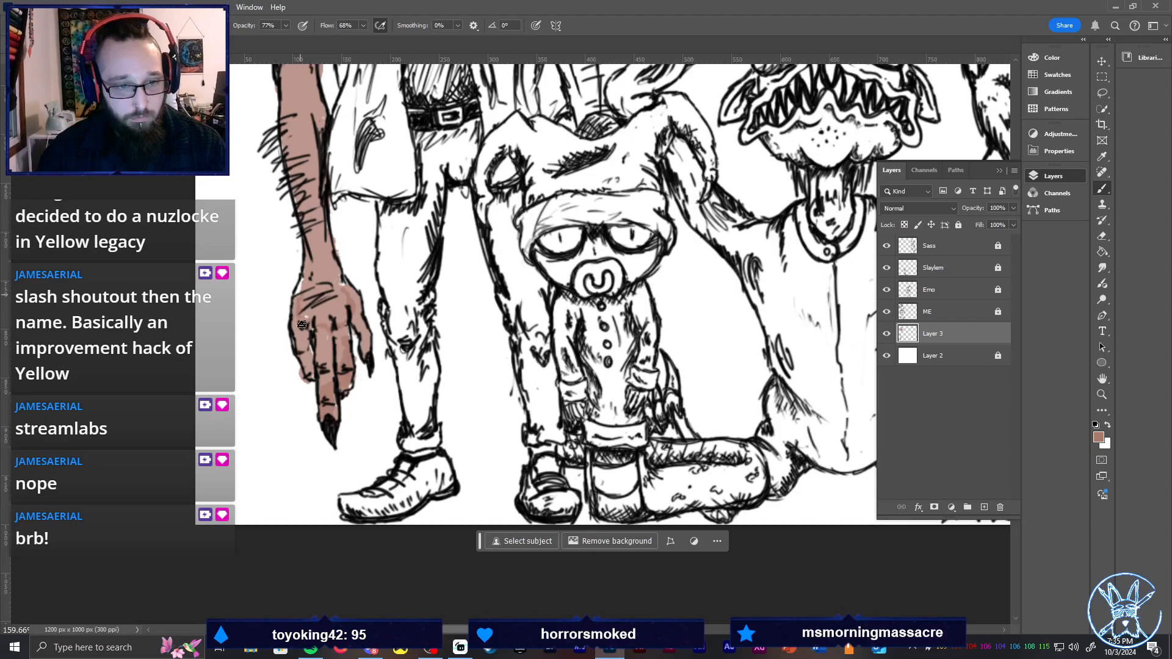
{"action": "left_click_drag", "start_coordinate": [322, 309], "coordinate": [323, 258]}
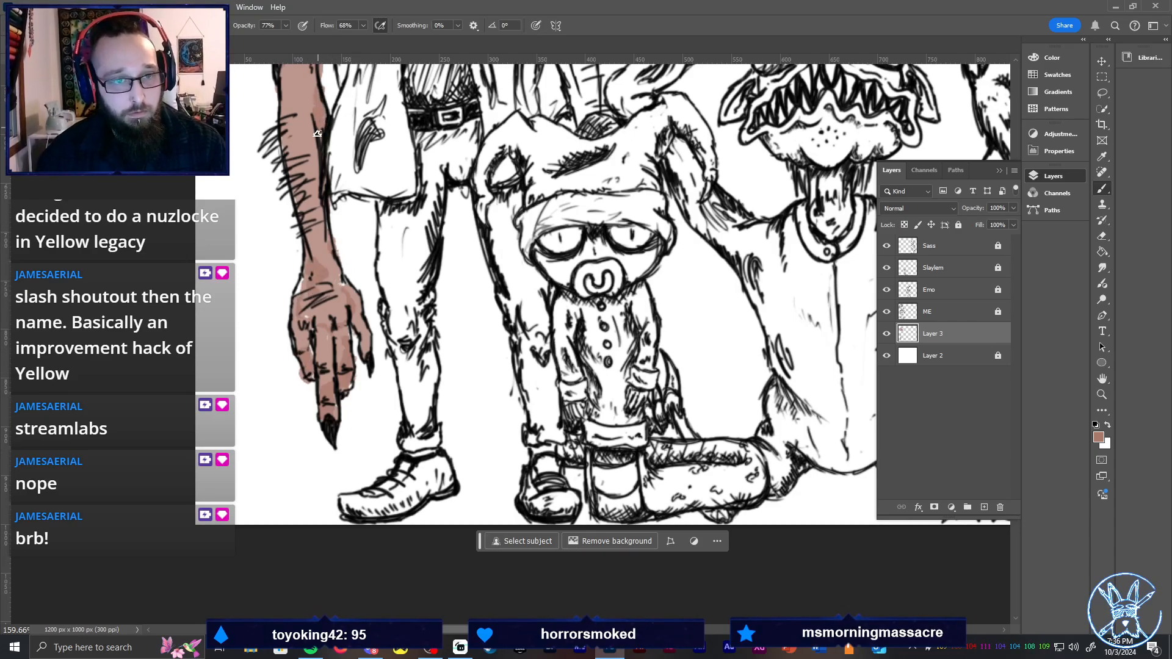
{"action": "left_click_drag", "start_coordinate": [318, 133], "coordinate": [324, 253]}
{"action": "scroll", "coordinate": [351, 254], "scroll_direction": "up", "scroll_amount": 5}
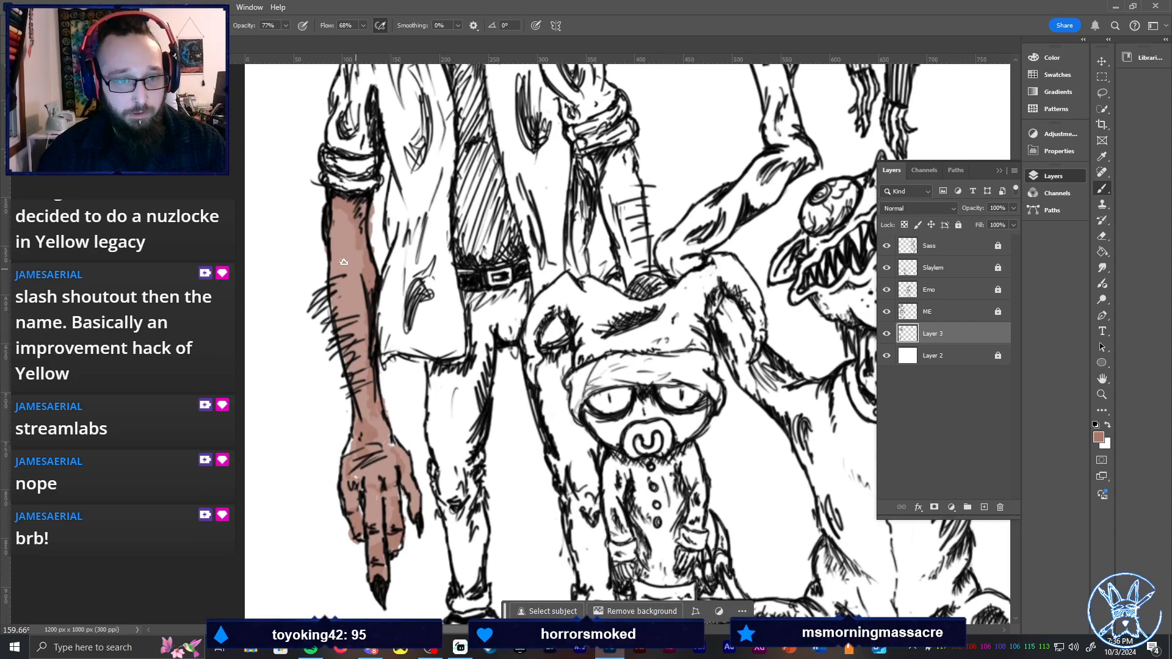
{"action": "mouse_move", "coordinate": [343, 262]}
{"action": "left_mouse_down"}
{"action": "mouse_move", "coordinate": [338, 295]}
{"action": "mouse_move", "coordinate": [376, 398]}
{"action": "left_mouse_up"}
{"action": "key", "text": "e"}
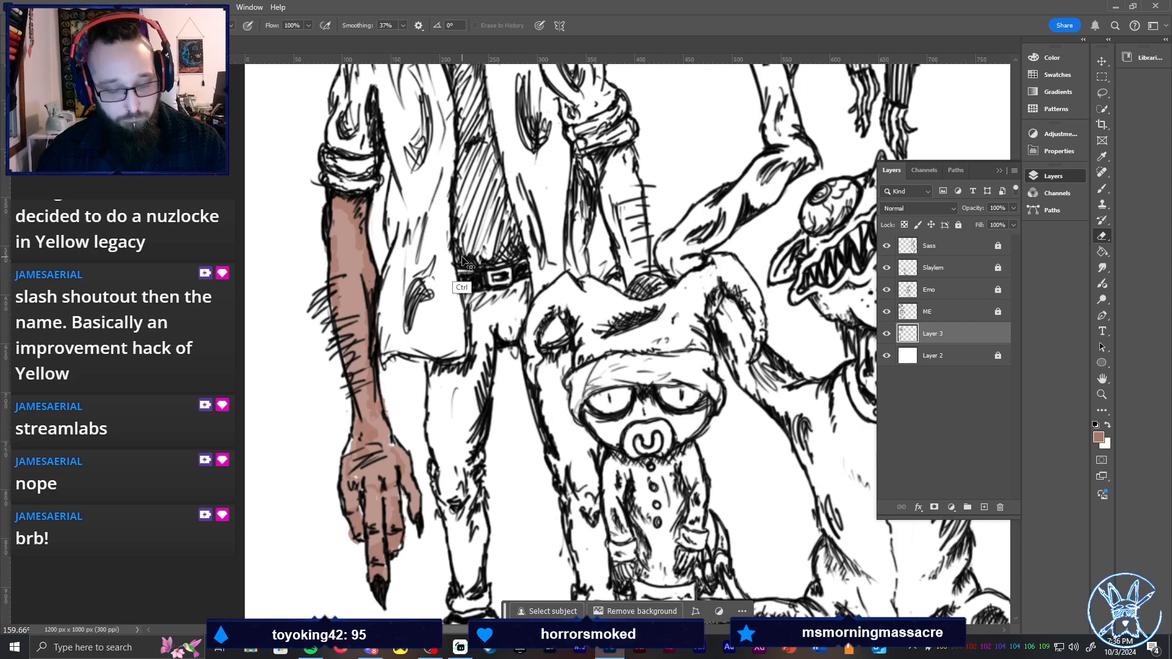
Paint the spiky-haired creature's other forearm, which rests on the small hooded figure, and erase the colour outside its outline
{"action": "key", "text": "ctrl+0"}
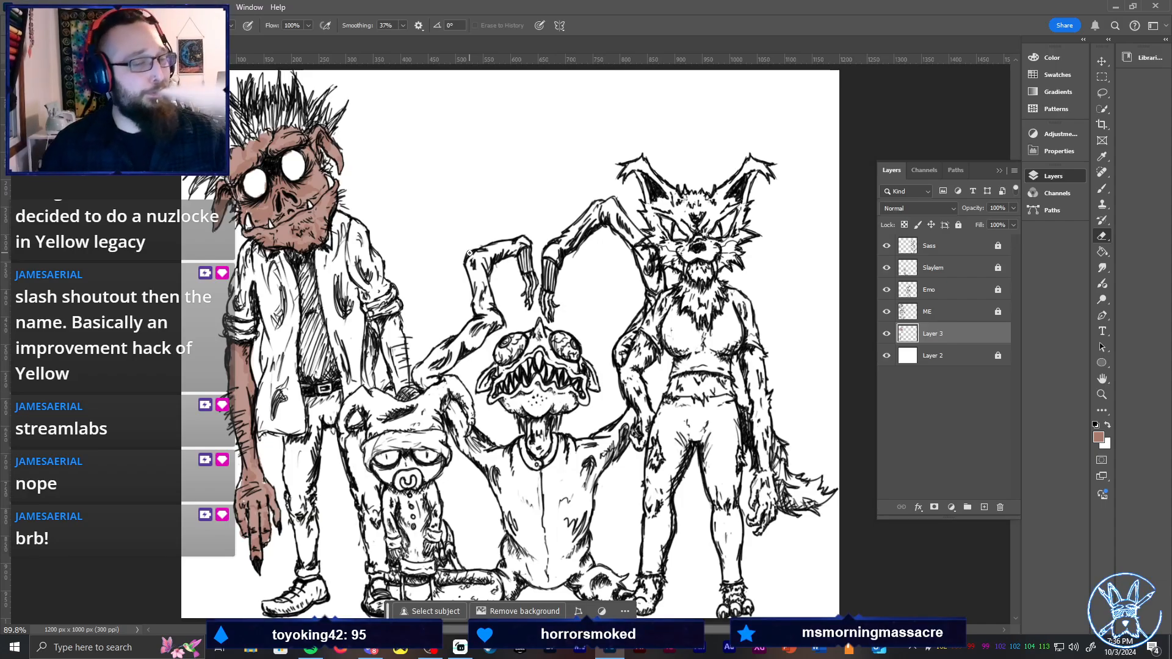
{"action": "key", "text": "z"}
{"action": "left_click_drag", "start_coordinate": [373, 405], "coordinate": [425, 369]}
{"action": "key", "text": "b"}
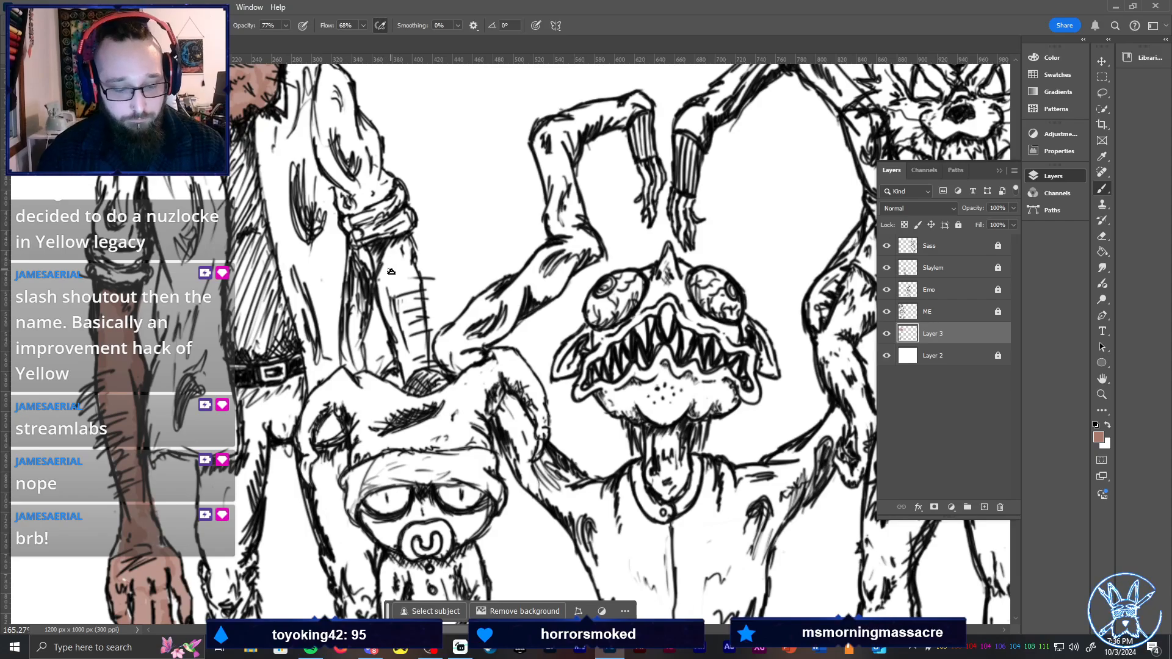
{"action": "mouse_move", "coordinate": [380, 258]}
{"action": "left_mouse_down"}
{"action": "mouse_move", "coordinate": [402, 244]}
{"action": "mouse_move", "coordinate": [413, 307]}
{"action": "mouse_move", "coordinate": [409, 289]}
{"action": "mouse_move", "coordinate": [390, 303]}
{"action": "mouse_move", "coordinate": [384, 279]}
{"action": "mouse_move", "coordinate": [409, 380]}
{"action": "mouse_move", "coordinate": [420, 363]}
{"action": "mouse_move", "coordinate": [400, 330]}
{"action": "mouse_move", "coordinate": [407, 374]}
{"action": "mouse_move", "coordinate": [384, 261]}
{"action": "mouse_move", "coordinate": [396, 244]}
{"action": "mouse_move", "coordinate": [410, 249]}
{"action": "mouse_move", "coordinate": [391, 248]}
{"action": "mouse_move", "coordinate": [387, 300]}
{"action": "left_mouse_up"}
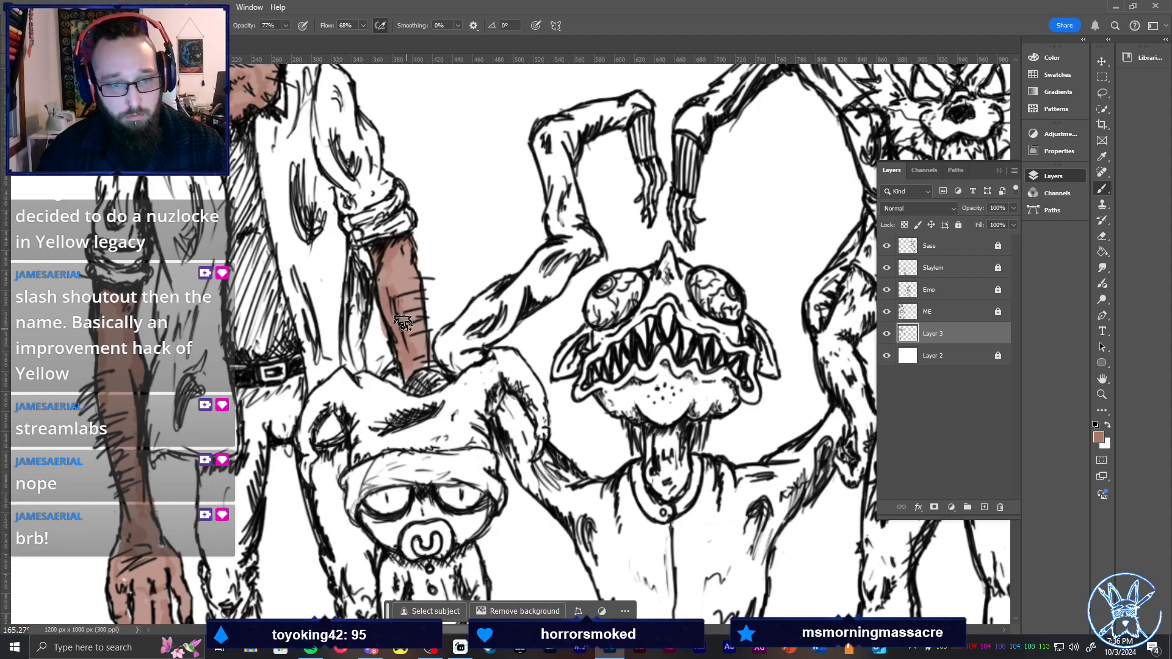
{"action": "key", "text": "e"}
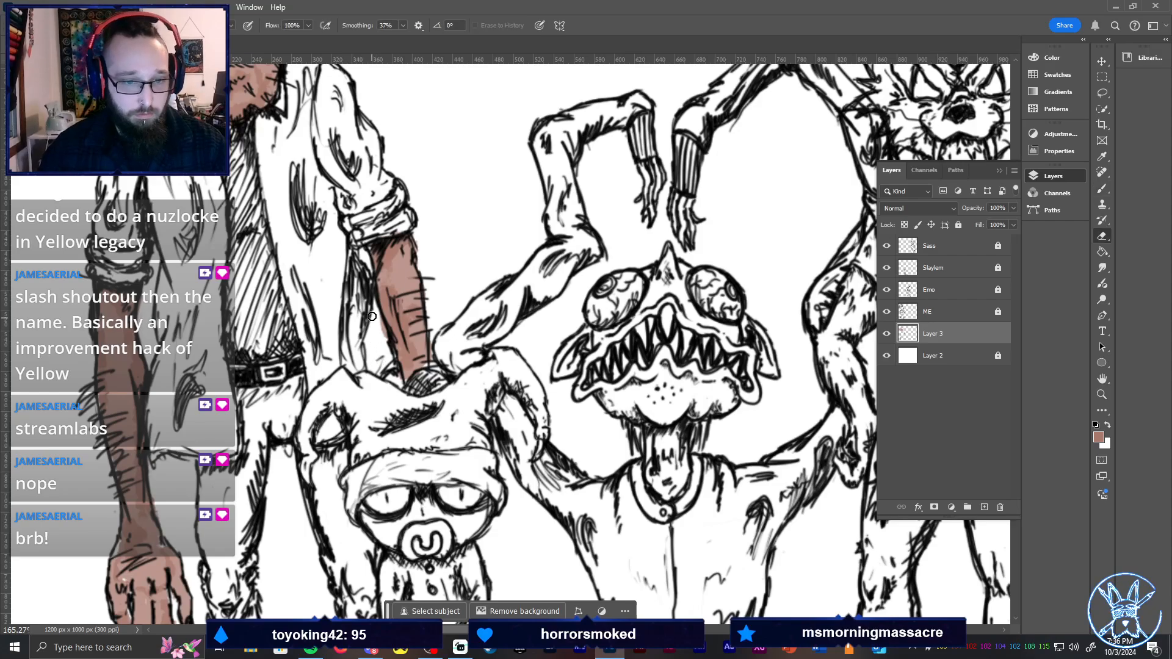
{"action": "key", "text": "ctrl+0"}
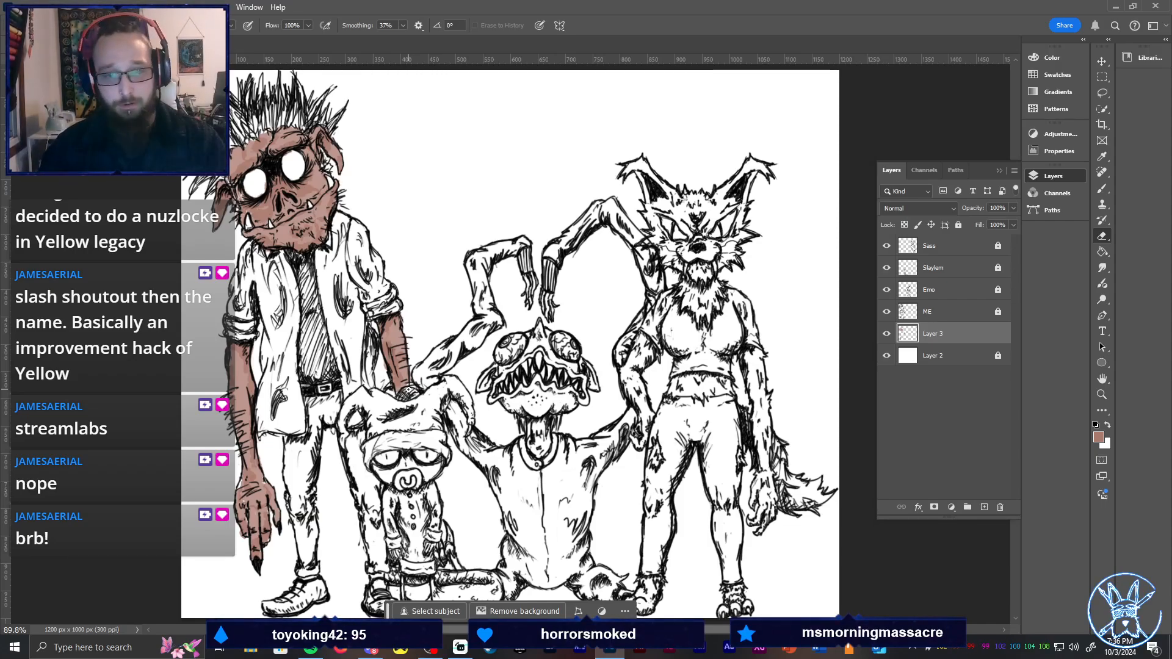
Unlock the Emo layer for touch-ups where the raised arm meets the wolf creature, and lock it again
{"action": "left_click", "coordinate": [956, 288]}
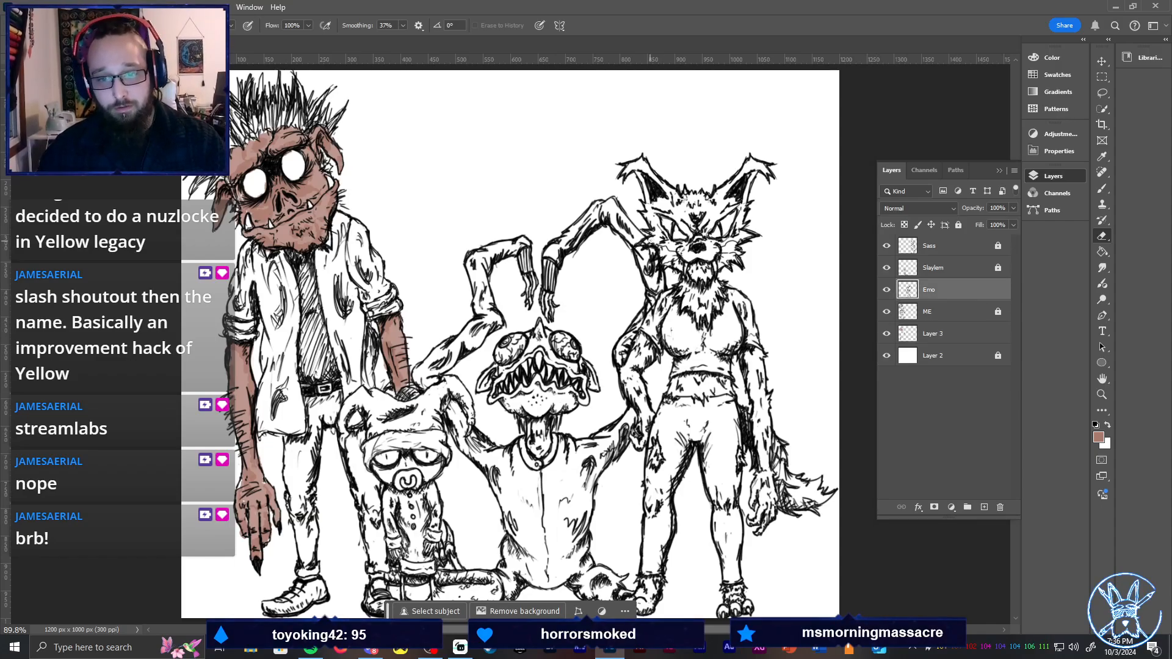
{"action": "left_click_drag", "start_coordinate": [652, 243], "coordinate": [691, 269]}
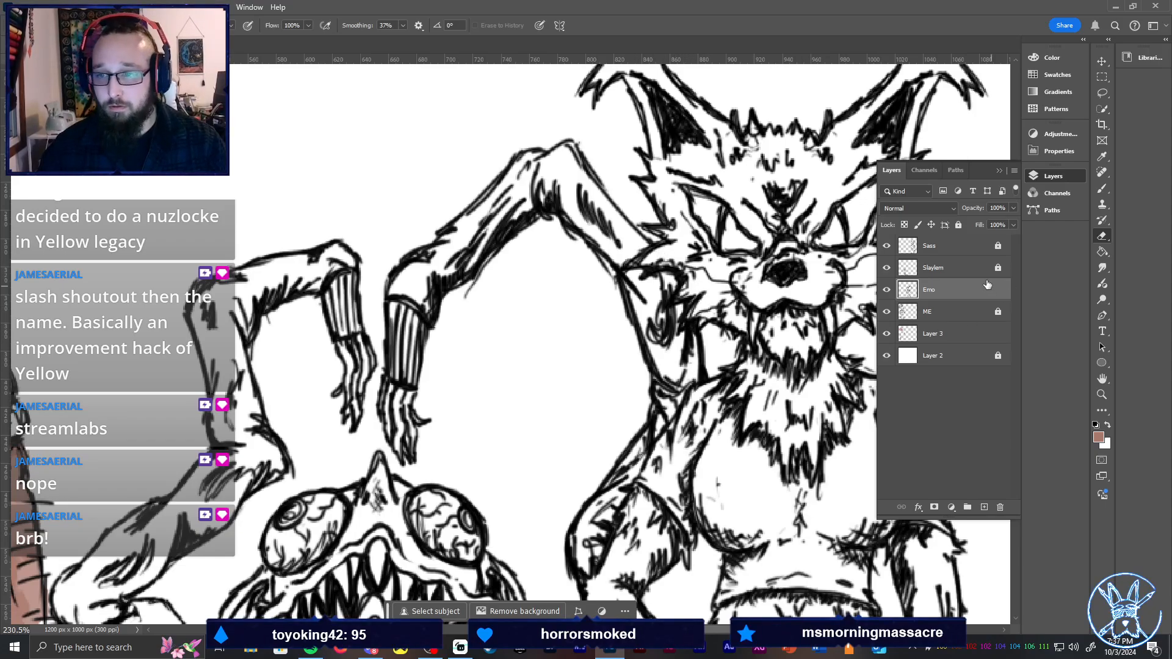
{"action": "left_click", "coordinate": [960, 225]}
{"action": "key", "text": "ctrl+0"}
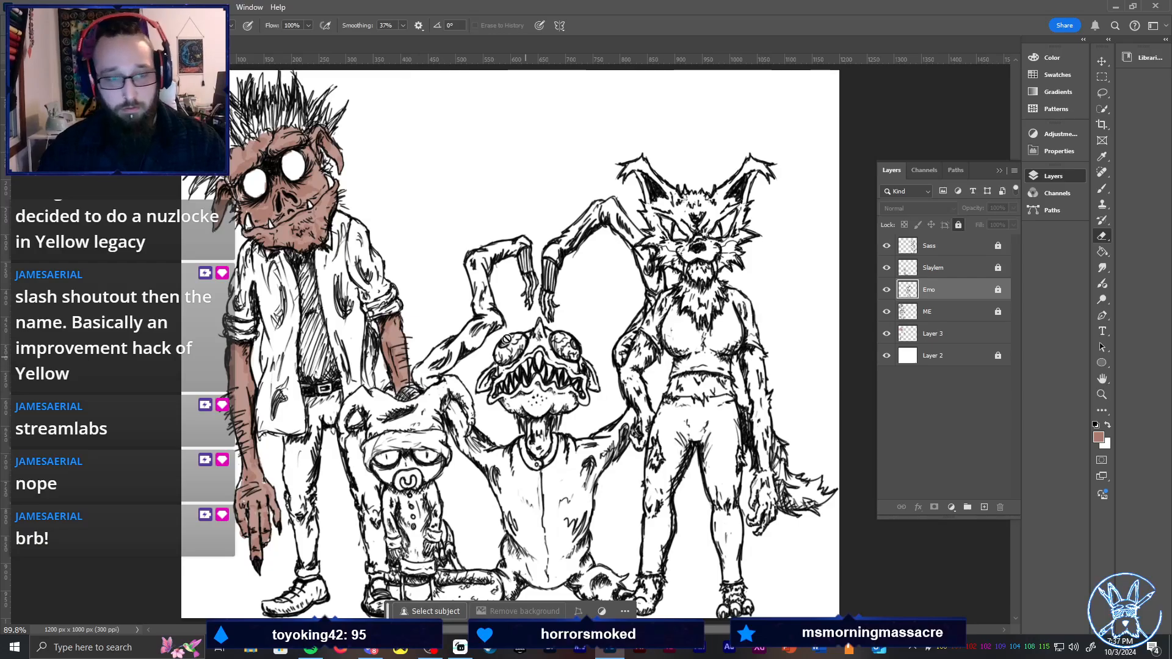
Reactivate Layer 3 and mix a muted dark green paint colour with hue 151, saturation 35% and brightness 45%
{"action": "left_click", "coordinate": [967, 341]}
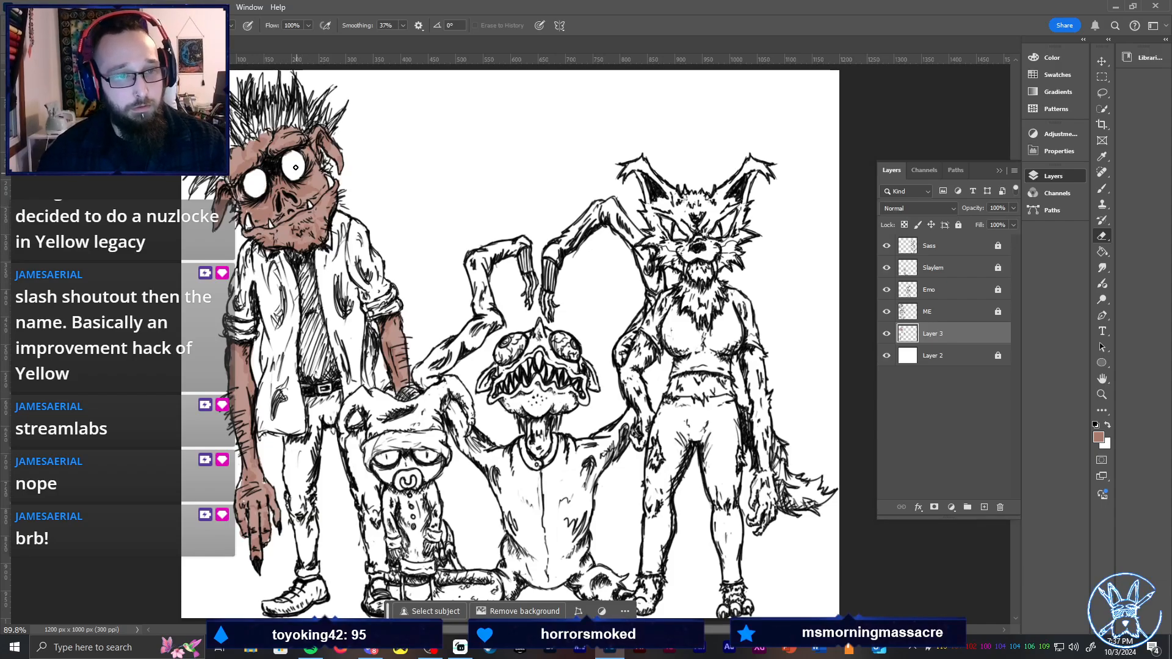
{"action": "key", "text": "b"}
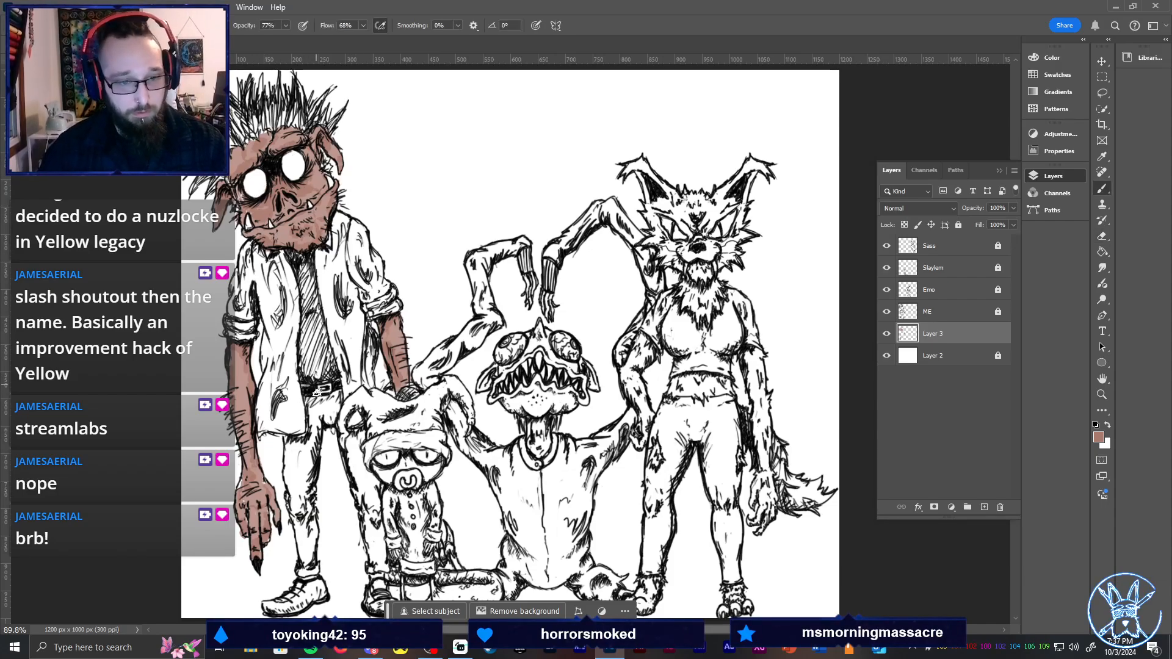
{"action": "left_click", "coordinate": [1051, 57]}
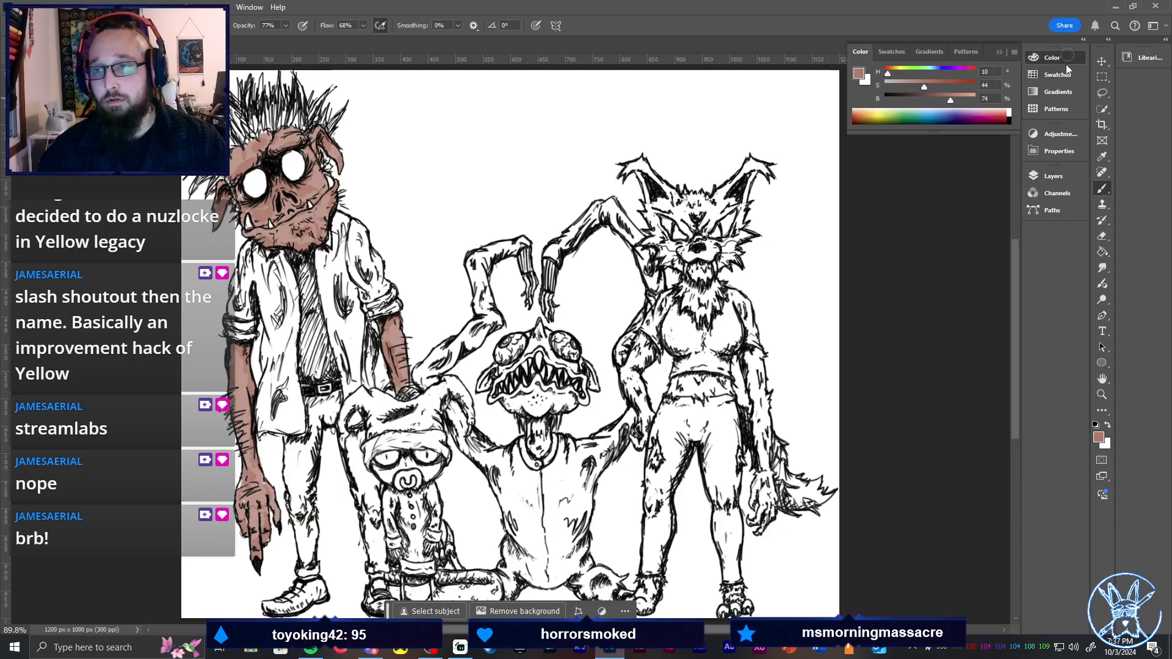
{"action": "key", "text": "h"}
{"action": "left_click_drag", "start_coordinate": [478, 308], "coordinate": [688, 310]}
{"action": "scroll", "coordinate": [689, 310], "scroll_direction": "up", "scroll_amount": 2}
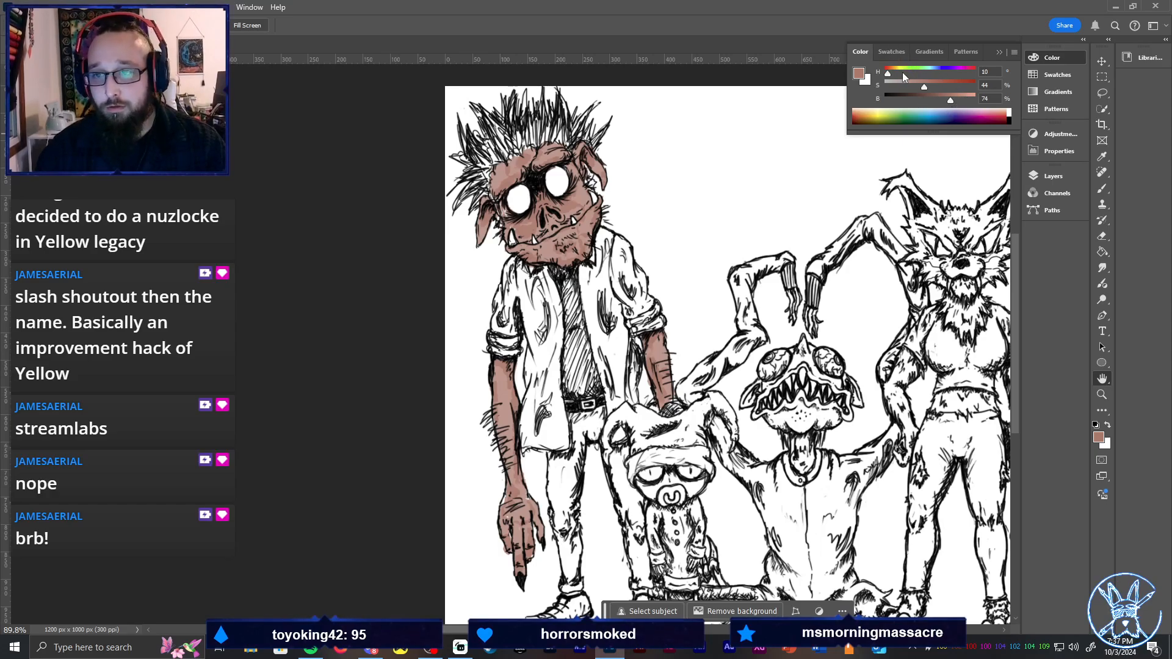
{"action": "left_click", "coordinate": [918, 72]}
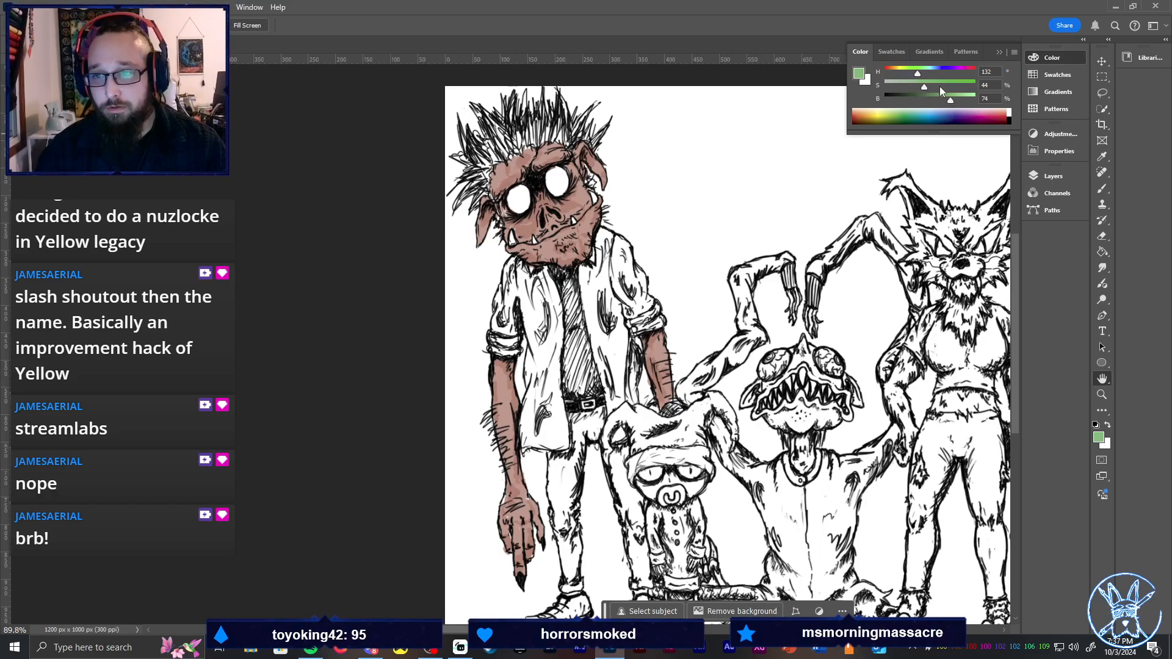
{"action": "left_click", "coordinate": [911, 108]}
{"action": "left_click", "coordinate": [926, 97]}
{"action": "left_click", "coordinate": [915, 84]}
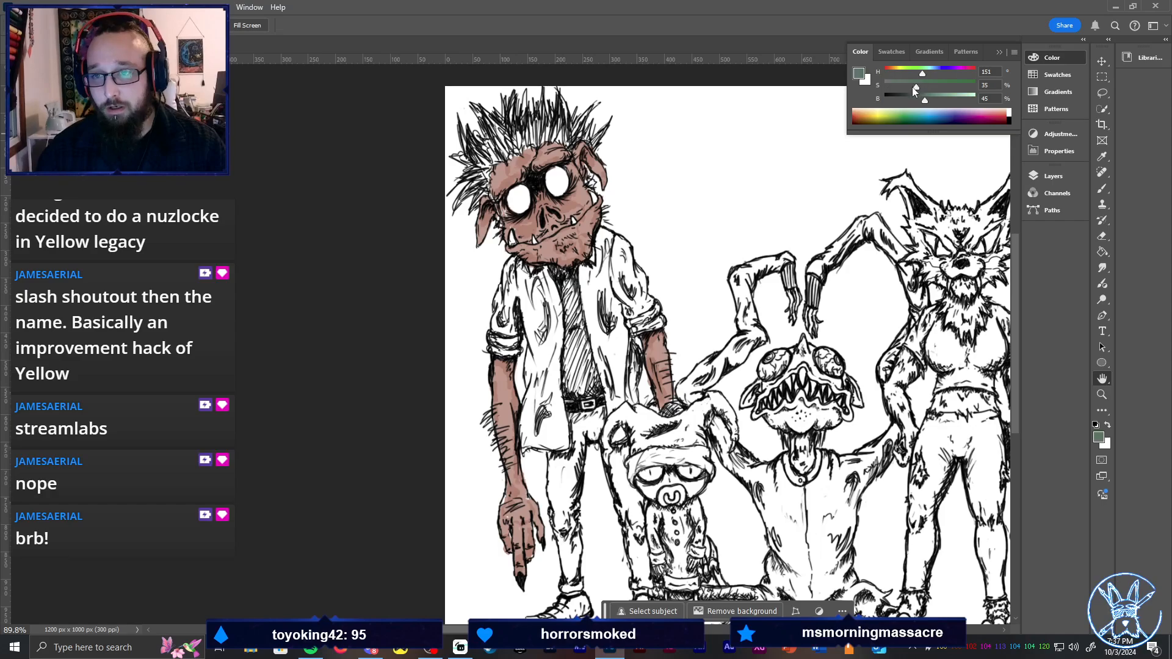
Lower the paint colour's saturation to 17% and paint both halves of the spiky-haired creature's open shirt, sleeves included, leaving out the rolled cuffs
{"action": "key", "text": "x"}
{"action": "key", "text": "z"}
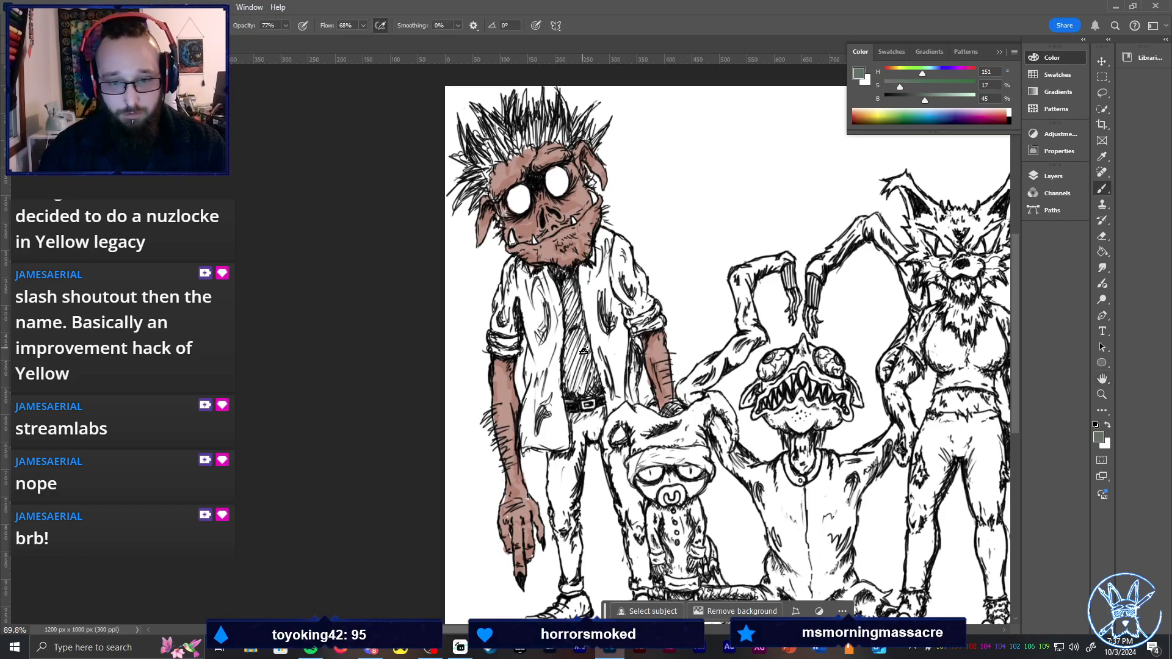
{"action": "left_click_drag", "start_coordinate": [619, 348], "coordinate": [647, 340]}
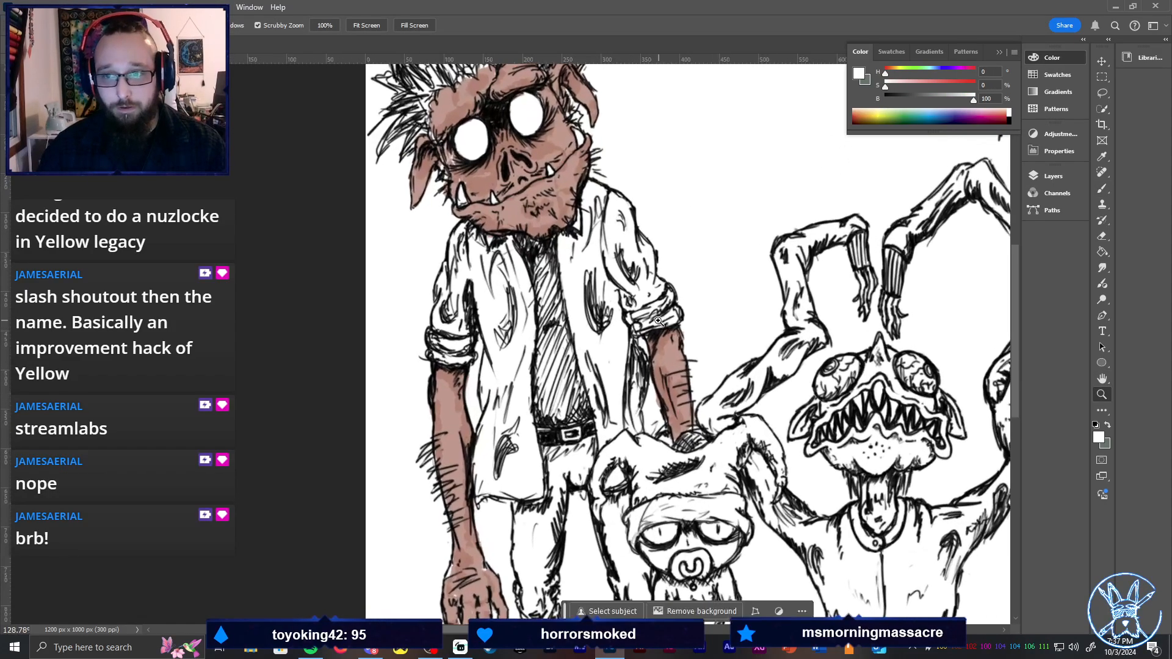
{"action": "key", "text": "x"}
{"action": "key", "text": "b"}
{"action": "mouse_move", "coordinate": [492, 309]}
{"action": "left_mouse_down"}
{"action": "mouse_move", "coordinate": [508, 263]}
{"action": "mouse_move", "coordinate": [524, 356]}
{"action": "mouse_move", "coordinate": [513, 250]}
{"action": "mouse_move", "coordinate": [466, 229]}
{"action": "mouse_move", "coordinate": [457, 275]}
{"action": "mouse_move", "coordinate": [476, 282]}
{"action": "mouse_move", "coordinate": [492, 262]}
{"action": "mouse_move", "coordinate": [484, 294]}
{"action": "mouse_move", "coordinate": [497, 332]}
{"action": "mouse_move", "coordinate": [488, 278]}
{"action": "mouse_move", "coordinate": [469, 282]}
{"action": "mouse_move", "coordinate": [465, 336]}
{"action": "mouse_move", "coordinate": [444, 328]}
{"action": "mouse_move", "coordinate": [446, 298]}
{"action": "mouse_move", "coordinate": [457, 324]}
{"action": "left_mouse_up"}
{"action": "mouse_move", "coordinate": [452, 280]}
{"action": "left_mouse_down"}
{"action": "mouse_move", "coordinate": [463, 324]}
{"action": "mouse_move", "coordinate": [495, 345]}
{"action": "mouse_move", "coordinate": [494, 410]}
{"action": "mouse_move", "coordinate": [496, 344]}
{"action": "mouse_move", "coordinate": [514, 404]}
{"action": "mouse_move", "coordinate": [527, 334]}
{"action": "mouse_move", "coordinate": [522, 429]}
{"action": "mouse_move", "coordinate": [532, 450]}
{"action": "mouse_move", "coordinate": [534, 425]}
{"action": "mouse_move", "coordinate": [530, 493]}
{"action": "mouse_move", "coordinate": [540, 493]}
{"action": "mouse_move", "coordinate": [479, 498]}
{"action": "mouse_move", "coordinate": [488, 423]}
{"action": "mouse_move", "coordinate": [490, 480]}
{"action": "mouse_move", "coordinate": [514, 432]}
{"action": "mouse_move", "coordinate": [520, 460]}
{"action": "mouse_move", "coordinate": [503, 451]}
{"action": "mouse_move", "coordinate": [507, 463]}
{"action": "mouse_move", "coordinate": [515, 414]}
{"action": "mouse_move", "coordinate": [502, 376]}
{"action": "mouse_move", "coordinate": [500, 411]}
{"action": "mouse_move", "coordinate": [490, 405]}
{"action": "mouse_move", "coordinate": [491, 359]}
{"action": "mouse_move", "coordinate": [487, 391]}
{"action": "mouse_move", "coordinate": [490, 406]}
{"action": "mouse_move", "coordinate": [493, 370]}
{"action": "mouse_move", "coordinate": [519, 331]}
{"action": "mouse_move", "coordinate": [501, 332]}
{"action": "mouse_move", "coordinate": [507, 279]}
{"action": "mouse_move", "coordinate": [504, 323]}
{"action": "mouse_move", "coordinate": [496, 263]}
{"action": "mouse_move", "coordinate": [467, 272]}
{"action": "mouse_move", "coordinate": [450, 310]}
{"action": "left_mouse_up"}
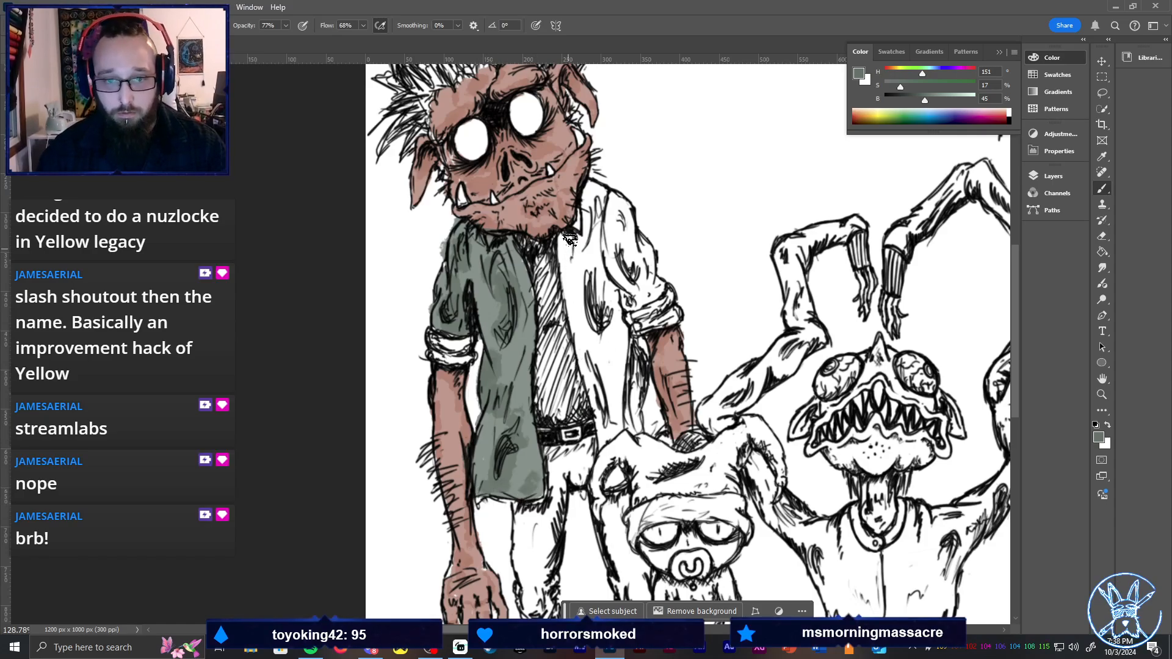
{"action": "left_click_drag", "start_coordinate": [569, 240], "coordinate": [580, 231]}
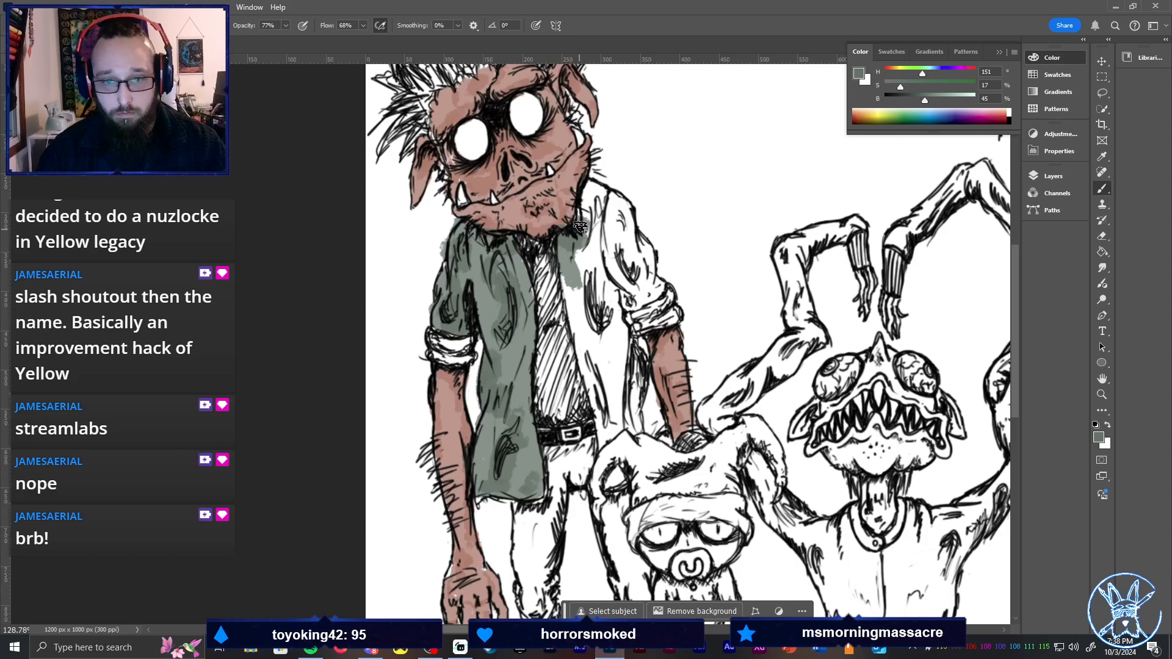
{"action": "mouse_move", "coordinate": [580, 227]}
{"action": "left_mouse_down"}
{"action": "mouse_move", "coordinate": [594, 189]}
{"action": "mouse_move", "coordinate": [628, 210]}
{"action": "mouse_move", "coordinate": [629, 225]}
{"action": "mouse_move", "coordinate": [600, 213]}
{"action": "mouse_move", "coordinate": [590, 232]}
{"action": "mouse_move", "coordinate": [613, 237]}
{"action": "mouse_move", "coordinate": [613, 211]}
{"action": "mouse_move", "coordinate": [627, 245]}
{"action": "mouse_move", "coordinate": [643, 241]}
{"action": "mouse_move", "coordinate": [655, 295]}
{"action": "mouse_move", "coordinate": [612, 297]}
{"action": "mouse_move", "coordinate": [638, 363]}
{"action": "mouse_move", "coordinate": [636, 430]}
{"action": "mouse_move", "coordinate": [635, 419]}
{"action": "mouse_move", "coordinate": [617, 420]}
{"action": "mouse_move", "coordinate": [603, 440]}
{"action": "mouse_move", "coordinate": [589, 343]}
{"action": "mouse_move", "coordinate": [617, 374]}
{"action": "mouse_move", "coordinate": [593, 323]}
{"action": "mouse_move", "coordinate": [592, 371]}
{"action": "mouse_move", "coordinate": [574, 275]}
{"action": "mouse_move", "coordinate": [570, 298]}
{"action": "mouse_move", "coordinate": [579, 256]}
{"action": "mouse_move", "coordinate": [596, 268]}
{"action": "mouse_move", "coordinate": [627, 241]}
{"action": "mouse_move", "coordinate": [619, 265]}
{"action": "mouse_move", "coordinate": [629, 226]}
{"action": "mouse_move", "coordinate": [589, 194]}
{"action": "mouse_move", "coordinate": [582, 257]}
{"action": "mouse_move", "coordinate": [606, 315]}
{"action": "mouse_move", "coordinate": [614, 284]}
{"action": "mouse_move", "coordinate": [638, 428]}
{"action": "left_mouse_up"}
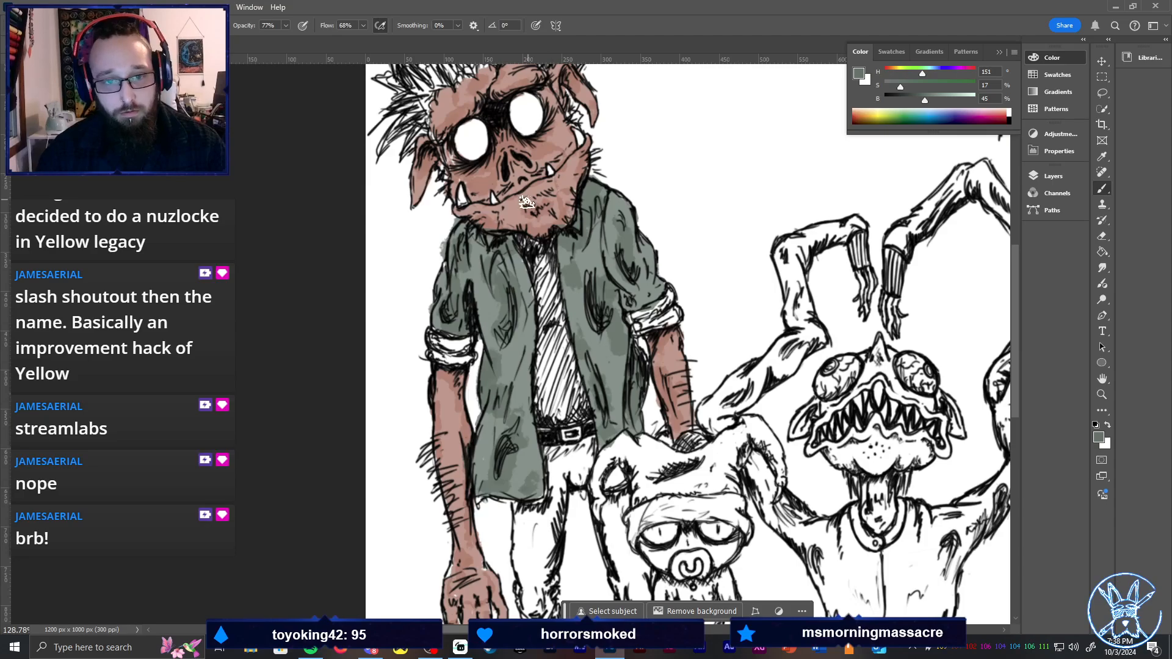
Sample the skin colour at the creature's chin for touch-ups, and erase the green outside the shirt's shoulder and sleeve outline
{"action": "key", "text": "z"}
{"action": "left_click_drag", "start_coordinate": [535, 214], "coordinate": [567, 224]}
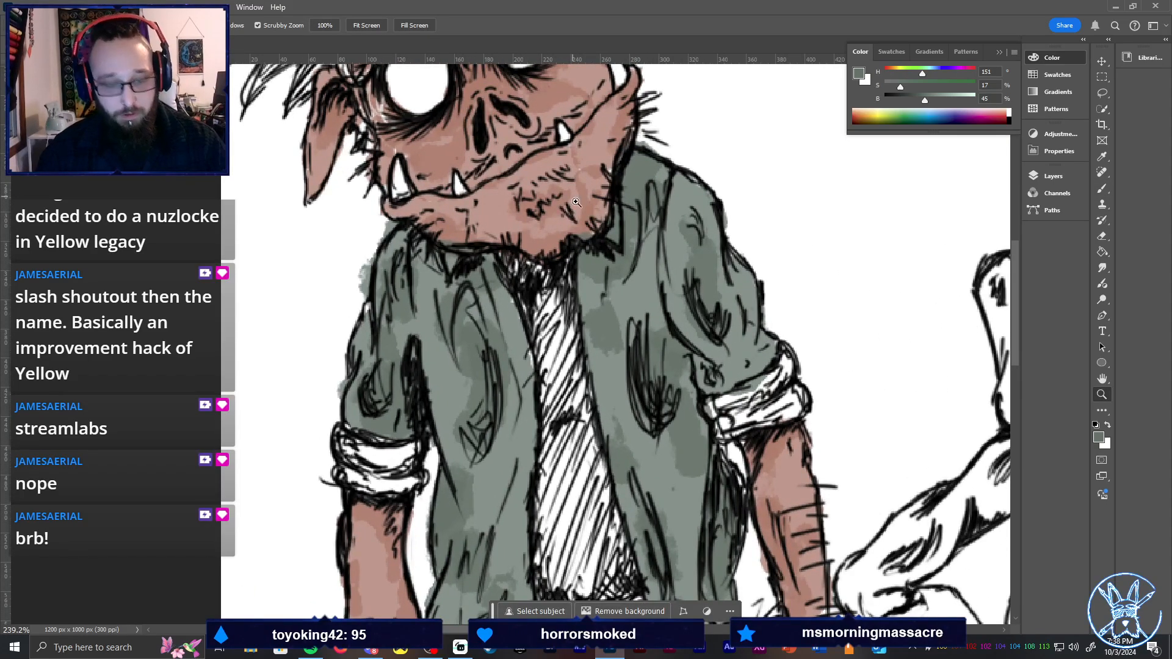
{"action": "key", "text": "i"}
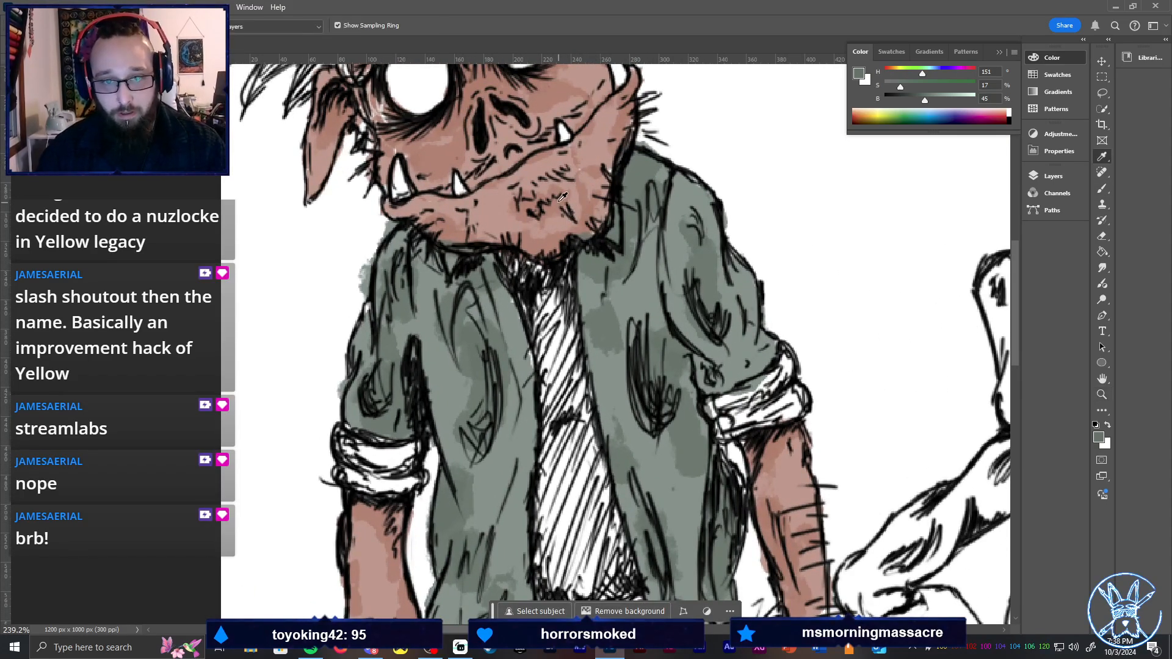
{"action": "left_click", "coordinate": [589, 202]}
{"action": "key", "text": "b"}
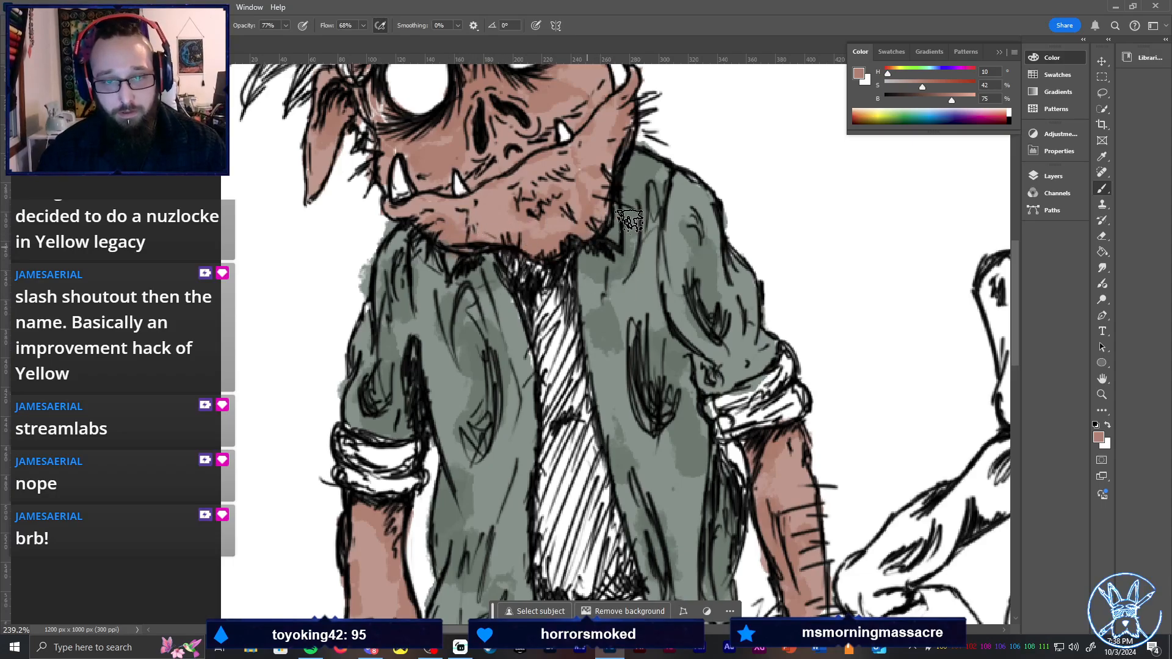
{"action": "key", "text": "e"}
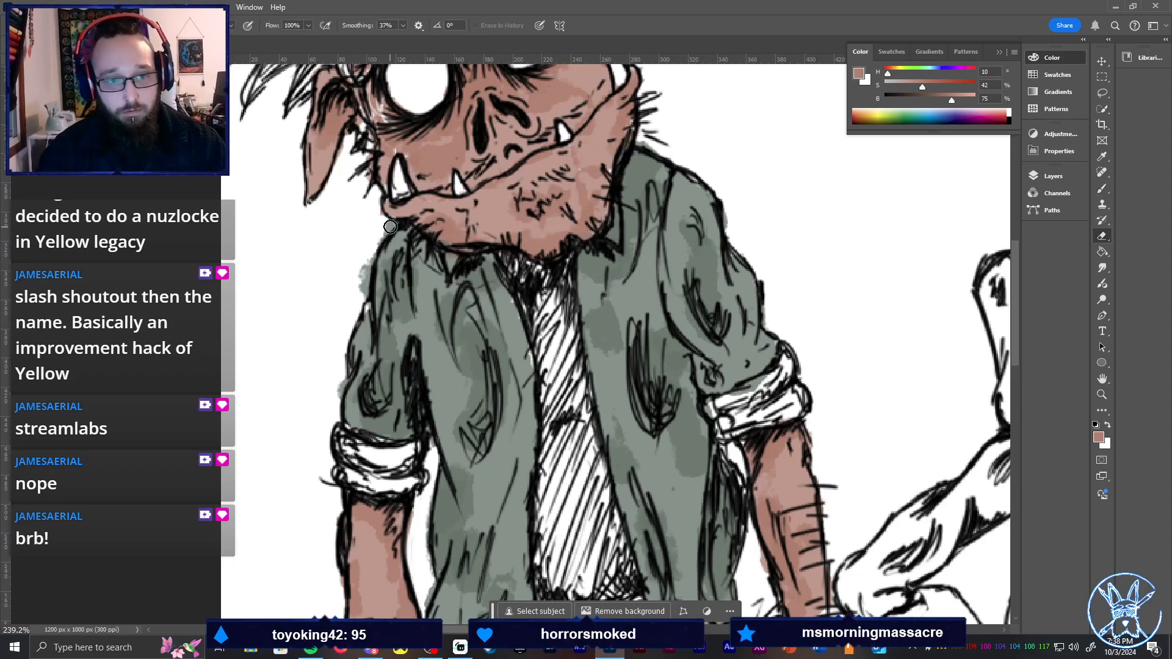
{"action": "left_click_drag", "start_coordinate": [361, 299], "coordinate": [354, 316]}
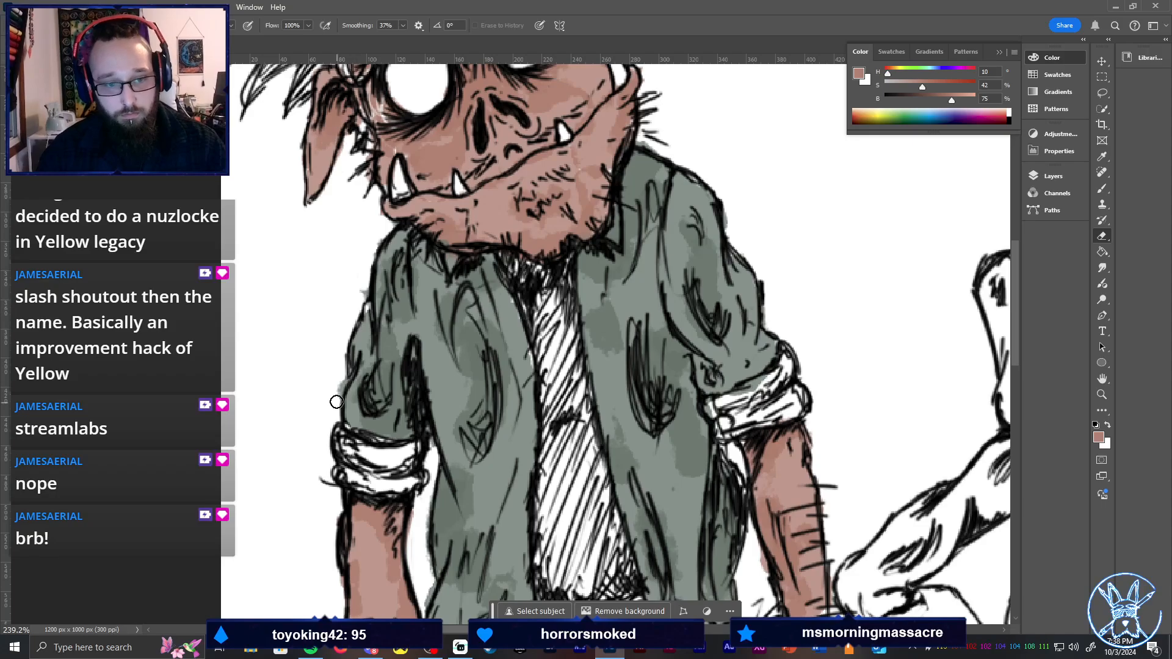
{"action": "left_click_drag", "start_coordinate": [336, 401], "coordinate": [354, 398]}
{"action": "key", "text": "ctrl+0"}
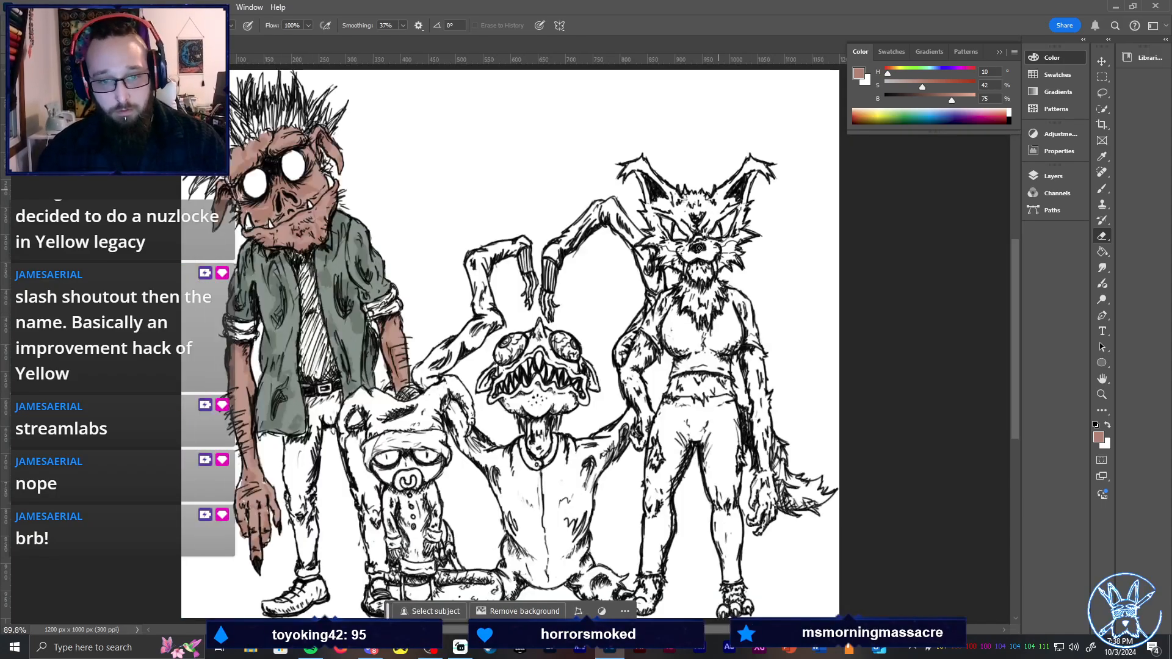
Paint the shirt's rolled-up cuff in a lighter grey-green with hue 152, saturation 10% and brightness 69%
{"action": "key", "text": "b"}
{"action": "scroll", "coordinate": [302, 333], "scroll_direction": "up", "scroll_amount": 4}
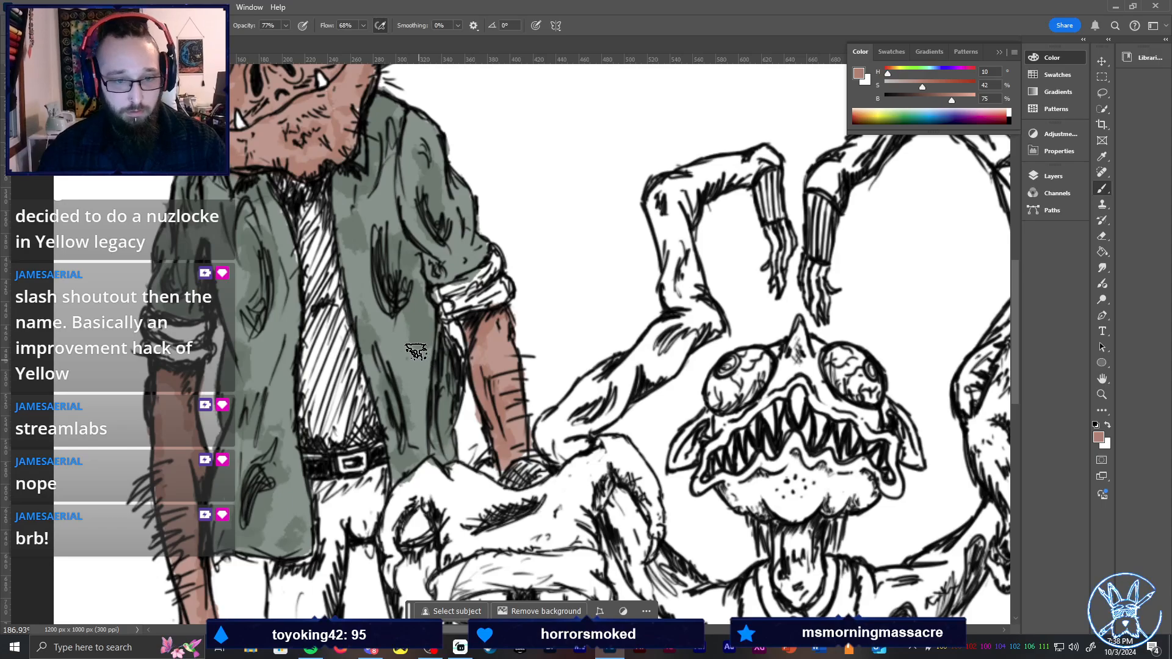
{"action": "left_click", "coordinate": [423, 364], "text": "alt"}
{"action": "left_click_drag", "start_coordinate": [936, 100], "coordinate": [946, 100]}
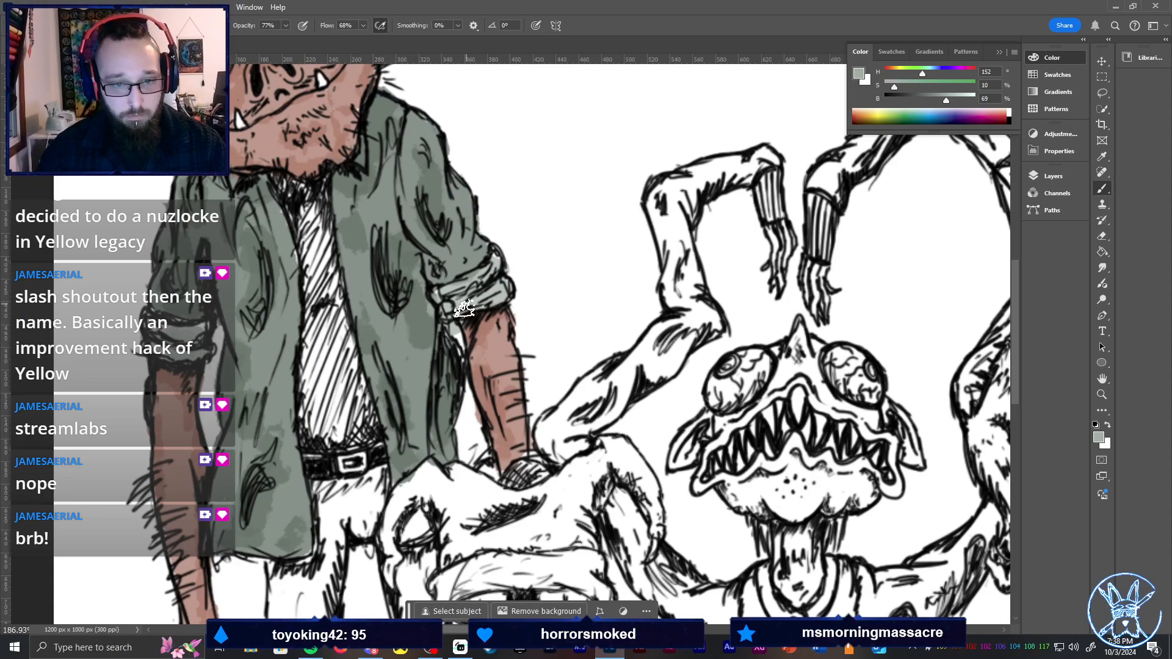
{"action": "key", "text": "e"}
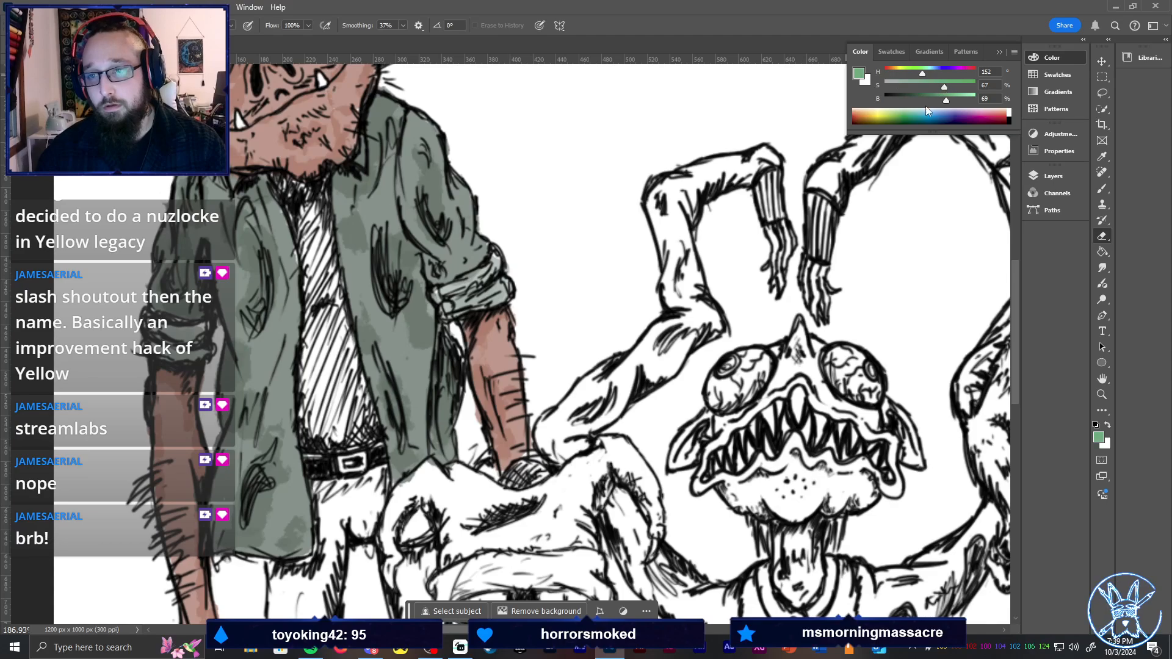
Paint the hatched area between the shirt halves, down to the belt, in dark green with hue 152, saturation 67% and brightness 30%
{"action": "left_click_drag", "start_coordinate": [946, 99], "coordinate": [912, 99]}
{"action": "key", "text": "b"}
{"action": "mouse_move", "coordinate": [289, 201]}
{"action": "left_mouse_down"}
{"action": "mouse_move", "coordinate": [306, 242]}
{"action": "mouse_move", "coordinate": [291, 195]}
{"action": "mouse_move", "coordinate": [319, 192]}
{"action": "mouse_move", "coordinate": [317, 261]}
{"action": "mouse_move", "coordinate": [308, 224]}
{"action": "mouse_move", "coordinate": [319, 301]}
{"action": "mouse_move", "coordinate": [341, 347]}
{"action": "mouse_move", "coordinate": [325, 333]}
{"action": "mouse_move", "coordinate": [314, 350]}
{"action": "mouse_move", "coordinate": [321, 429]}
{"action": "mouse_move", "coordinate": [311, 439]}
{"action": "mouse_move", "coordinate": [335, 440]}
{"action": "mouse_move", "coordinate": [311, 402]}
{"action": "mouse_move", "coordinate": [337, 401]}
{"action": "mouse_move", "coordinate": [344, 431]}
{"action": "mouse_move", "coordinate": [342, 356]}
{"action": "mouse_move", "coordinate": [366, 432]}
{"action": "mouse_move", "coordinate": [356, 437]}
{"action": "mouse_move", "coordinate": [321, 364]}
{"action": "mouse_move", "coordinate": [310, 321]}
{"action": "mouse_move", "coordinate": [320, 346]}
{"action": "mouse_move", "coordinate": [329, 308]}
{"action": "mouse_move", "coordinate": [348, 356]}
{"action": "mouse_move", "coordinate": [326, 420]}
{"action": "mouse_move", "coordinate": [313, 416]}
{"action": "mouse_move", "coordinate": [341, 428]}
{"action": "left_mouse_up"}
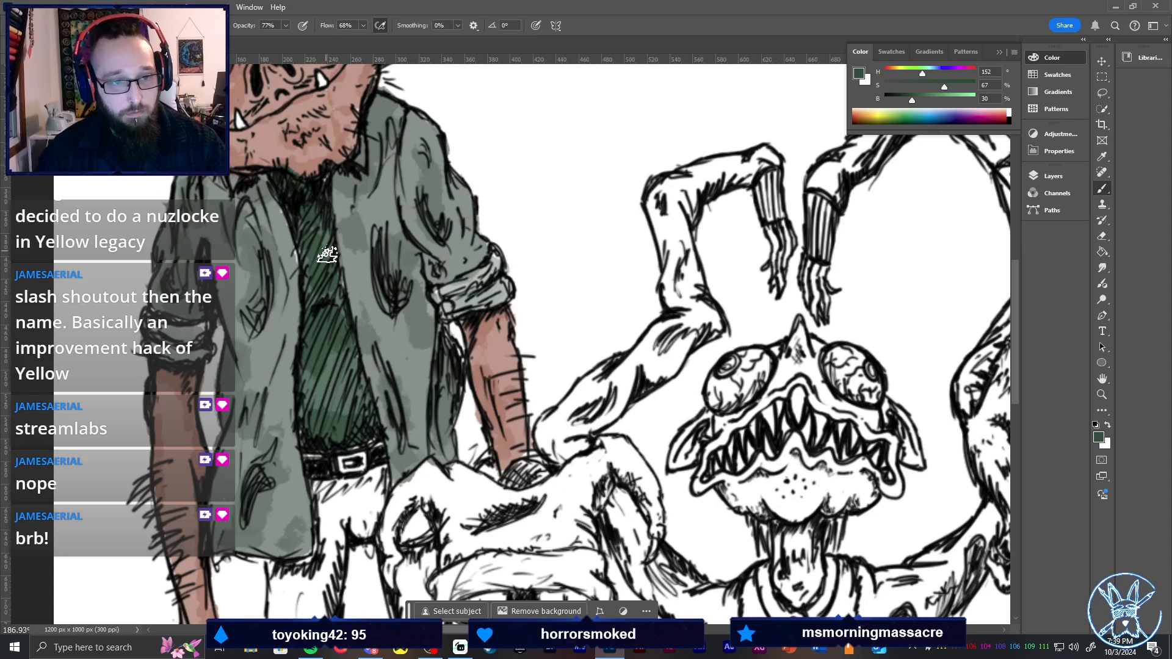
{"action": "key", "text": "i"}
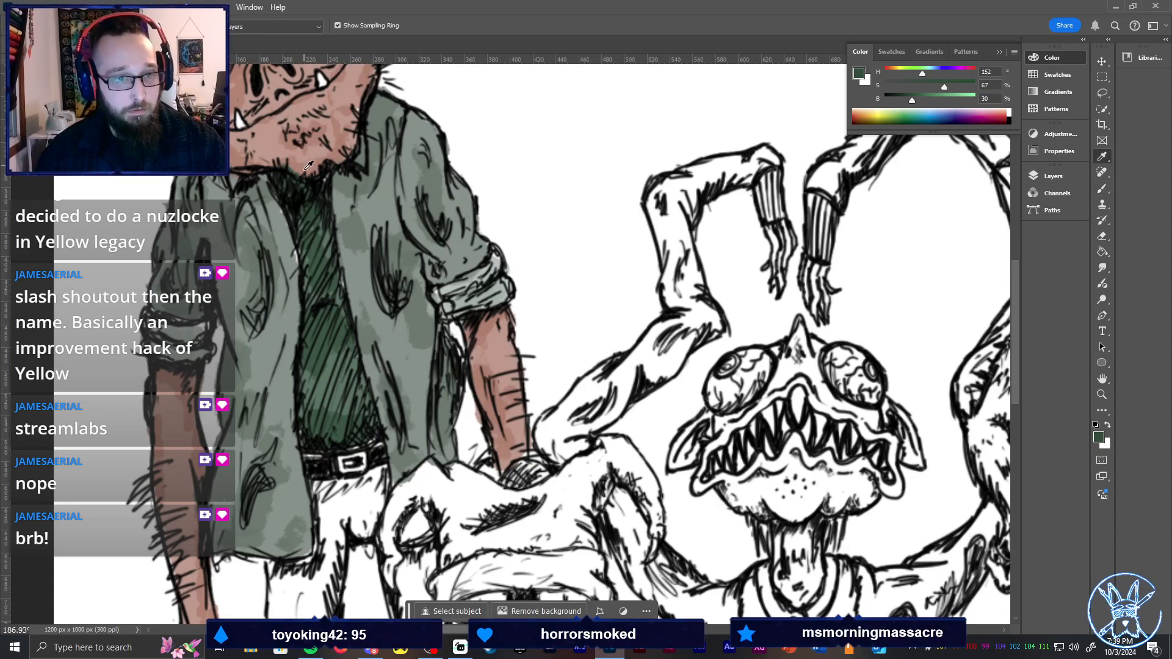
{"action": "left_click", "coordinate": [308, 167]}
{"action": "key", "text": "b"}
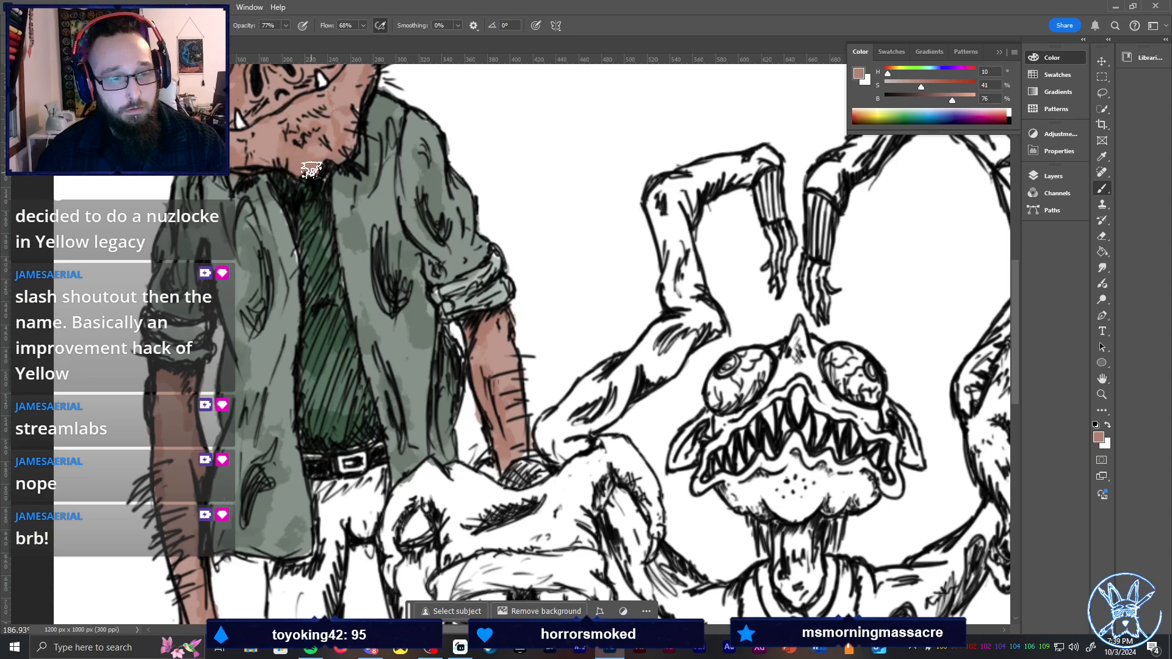
{"action": "left_click_drag", "start_coordinate": [308, 158], "coordinate": [278, 146]}
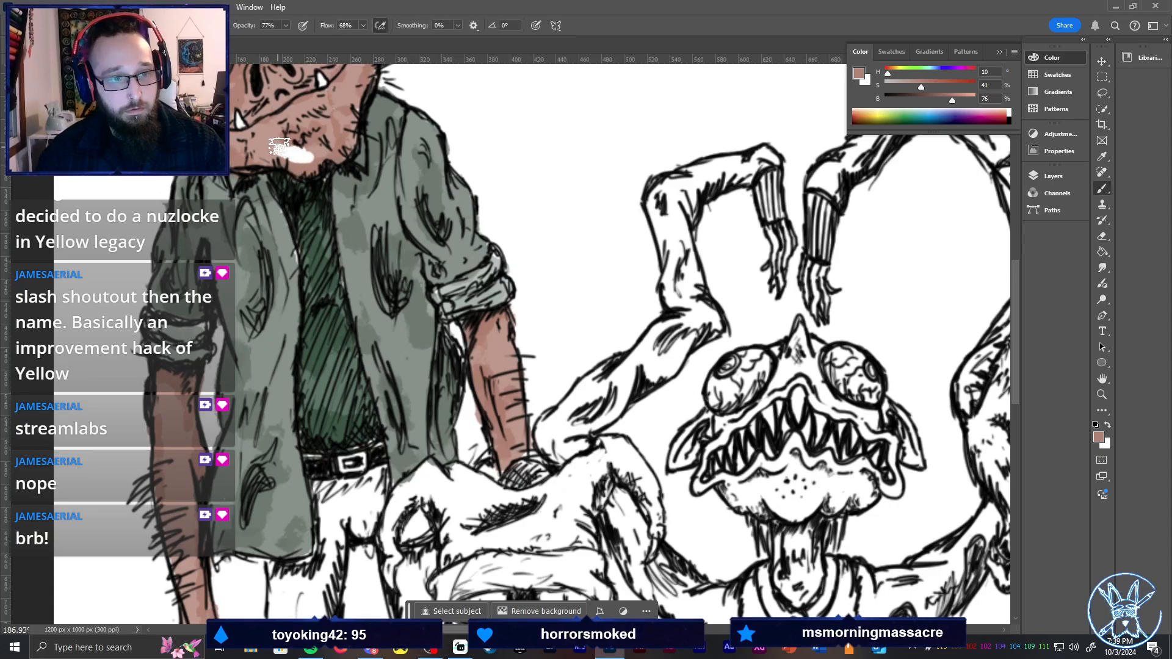
{"action": "key", "text": "ctrl+z"}
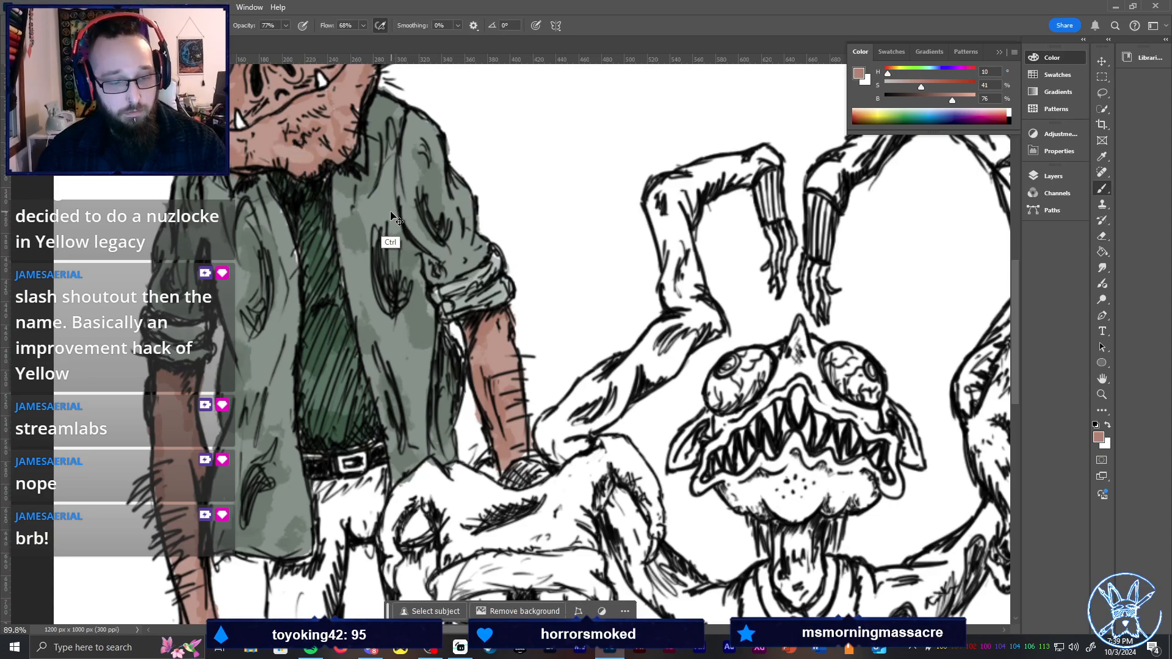
Mix a pale grey-violet with hue 231, saturation 11% and brightness 76%, and paint the creature's trouser hips and fully visible leg
{"action": "key", "text": "ctrl+0"}
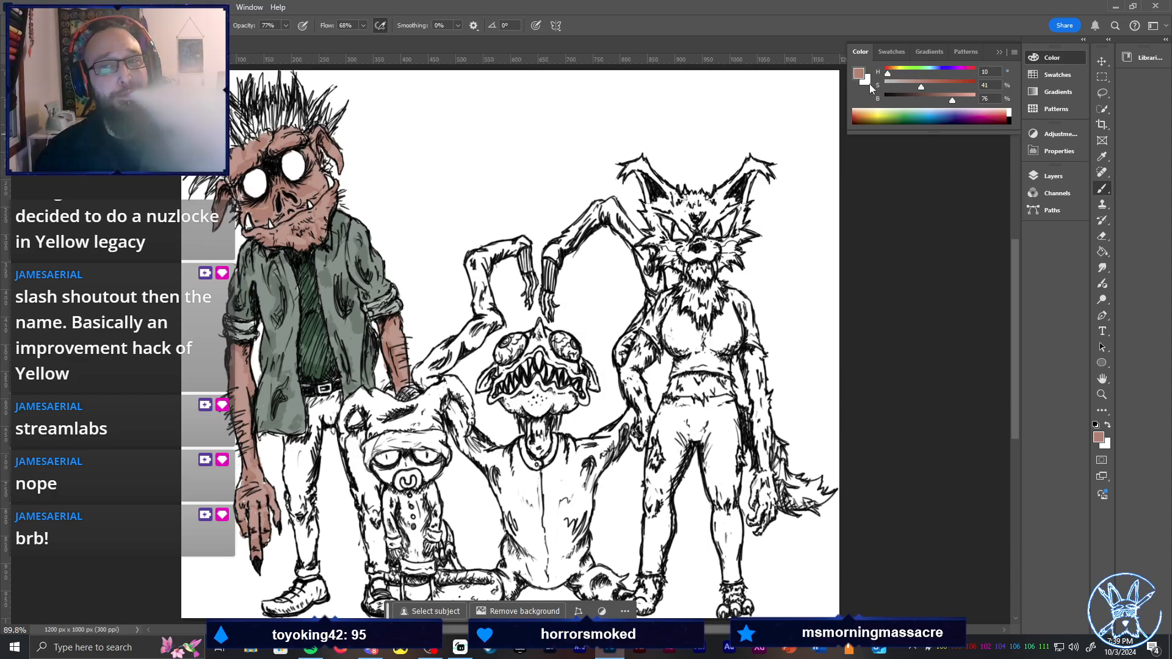
{"action": "mouse_move", "coordinate": [921, 87]}
{"action": "left_mouse_down"}
{"action": "mouse_move", "coordinate": [897, 87]}
{"action": "mouse_move", "coordinate": [932, 71]}
{"action": "left_mouse_up"}
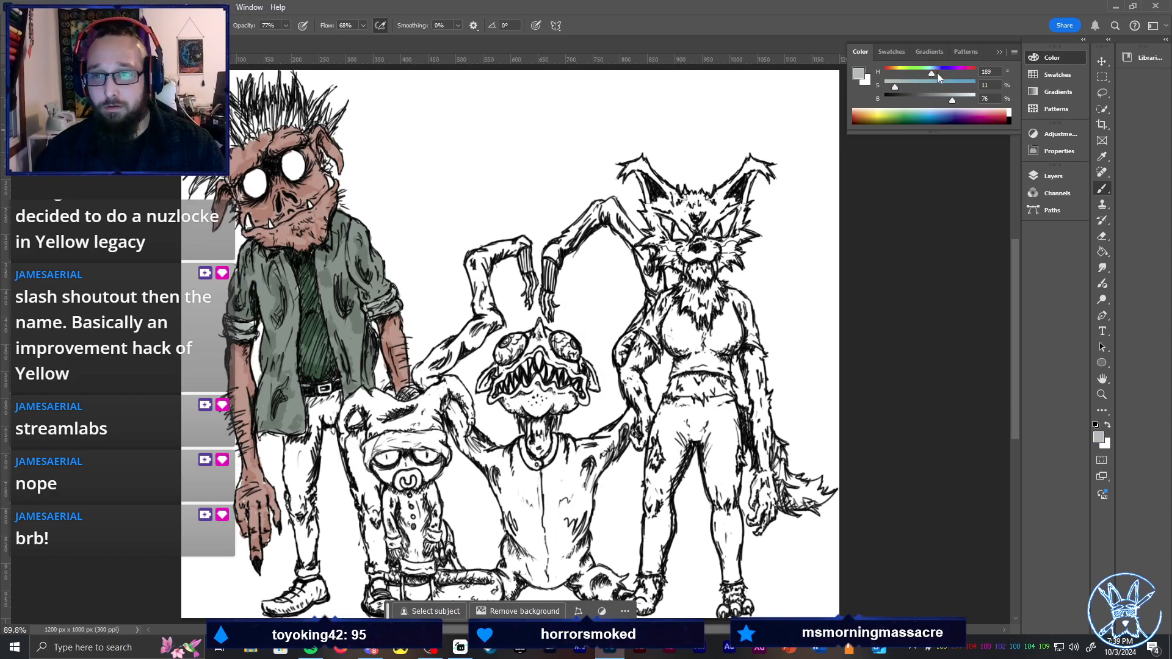
{"action": "left_click", "coordinate": [940, 74]}
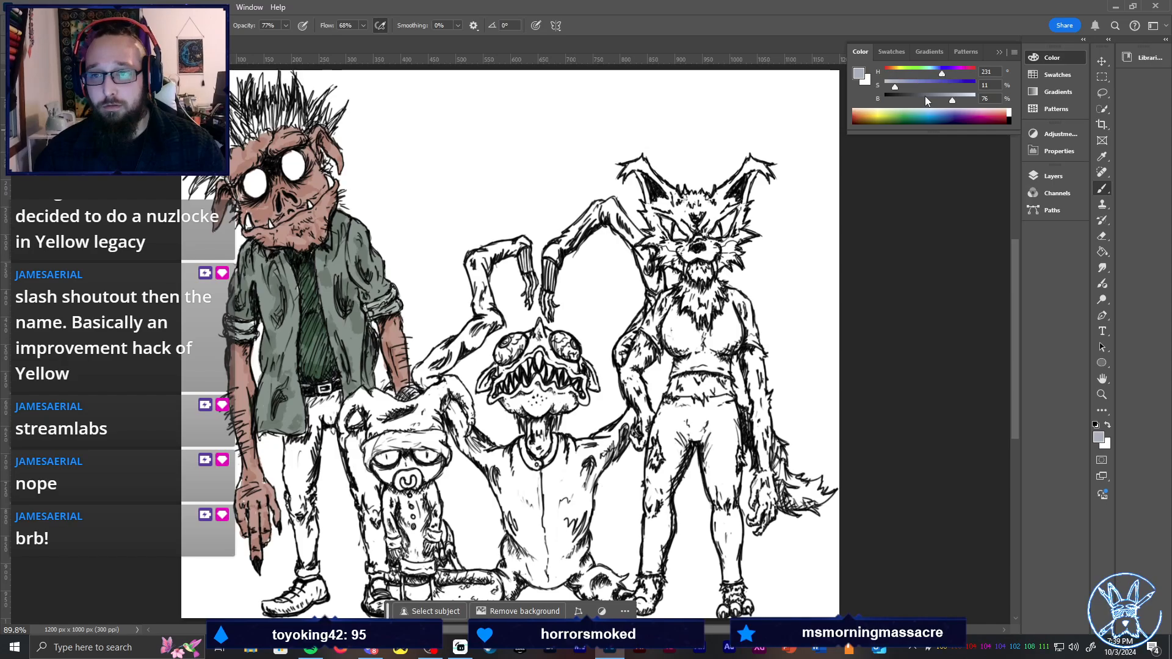
{"action": "scroll", "coordinate": [476, 506], "scroll_direction": "up", "scroll_amount": 1}
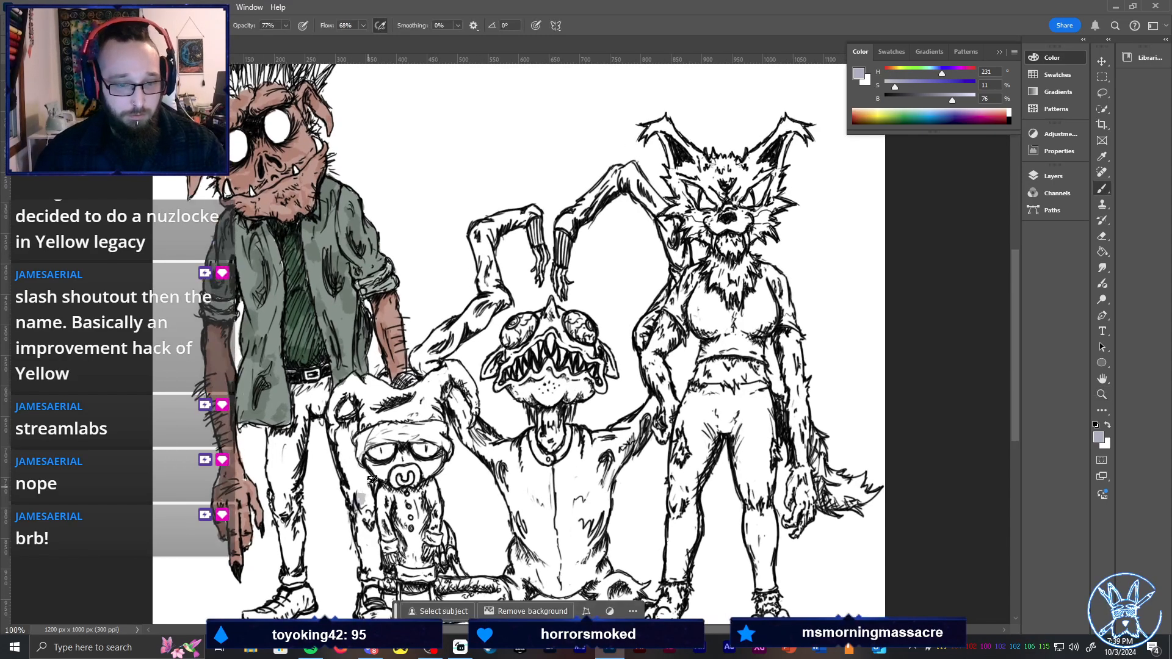
{"action": "key", "text": "space"}
{"action": "scroll", "coordinate": [378, 482], "scroll_direction": "up", "scroll_amount": 4}
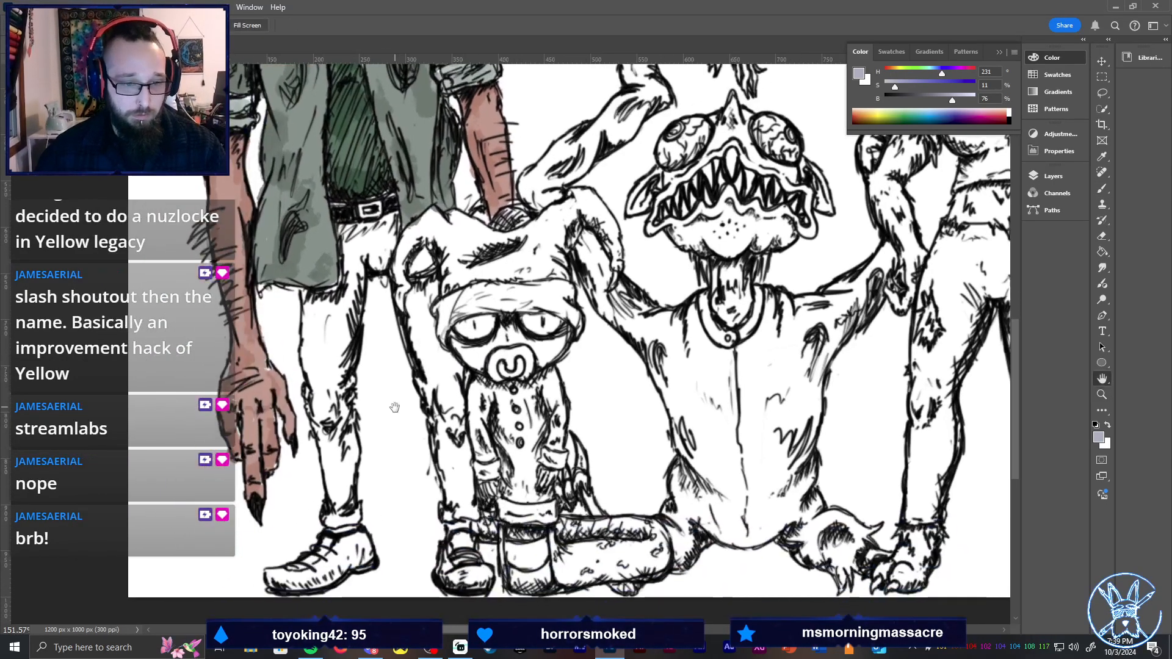
{"action": "mouse_move", "coordinate": [320, 308]}
{"action": "left_mouse_down"}
{"action": "mouse_move", "coordinate": [316, 356]}
{"action": "mouse_move", "coordinate": [307, 302]}
{"action": "mouse_move", "coordinate": [319, 346]}
{"action": "mouse_move", "coordinate": [321, 297]}
{"action": "mouse_move", "coordinate": [344, 297]}
{"action": "mouse_move", "coordinate": [348, 273]}
{"action": "mouse_move", "coordinate": [351, 296]}
{"action": "mouse_move", "coordinate": [346, 243]}
{"action": "mouse_move", "coordinate": [363, 256]}
{"action": "mouse_move", "coordinate": [359, 300]}
{"action": "mouse_move", "coordinate": [354, 241]}
{"action": "mouse_move", "coordinate": [380, 234]}
{"action": "mouse_move", "coordinate": [379, 256]}
{"action": "mouse_move", "coordinate": [388, 227]}
{"action": "mouse_move", "coordinate": [362, 233]}
{"action": "left_mouse_up"}
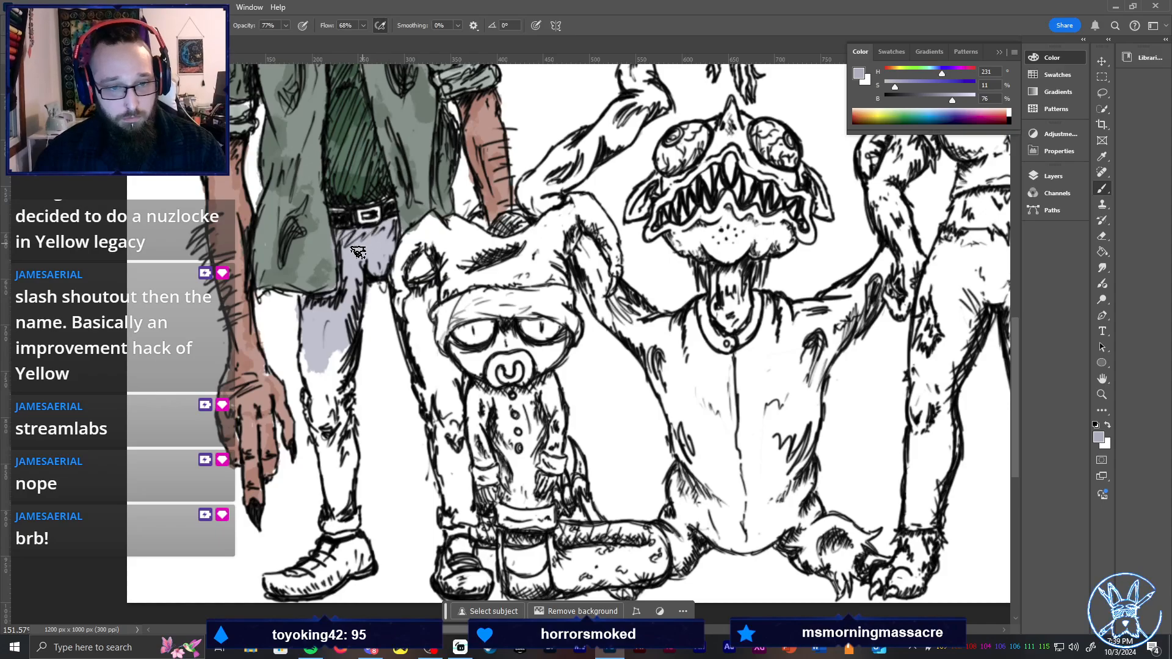
{"action": "mouse_move", "coordinate": [337, 348]}
{"action": "left_mouse_down"}
{"action": "mouse_move", "coordinate": [337, 403]}
{"action": "mouse_move", "coordinate": [345, 379]}
{"action": "mouse_move", "coordinate": [341, 398]}
{"action": "mouse_move", "coordinate": [309, 364]}
{"action": "mouse_move", "coordinate": [325, 418]}
{"action": "mouse_move", "coordinate": [320, 382]}
{"action": "mouse_move", "coordinate": [329, 526]}
{"action": "mouse_move", "coordinate": [350, 519]}
{"action": "mouse_move", "coordinate": [336, 404]}
{"action": "mouse_move", "coordinate": [348, 493]}
{"action": "left_mouse_up"}
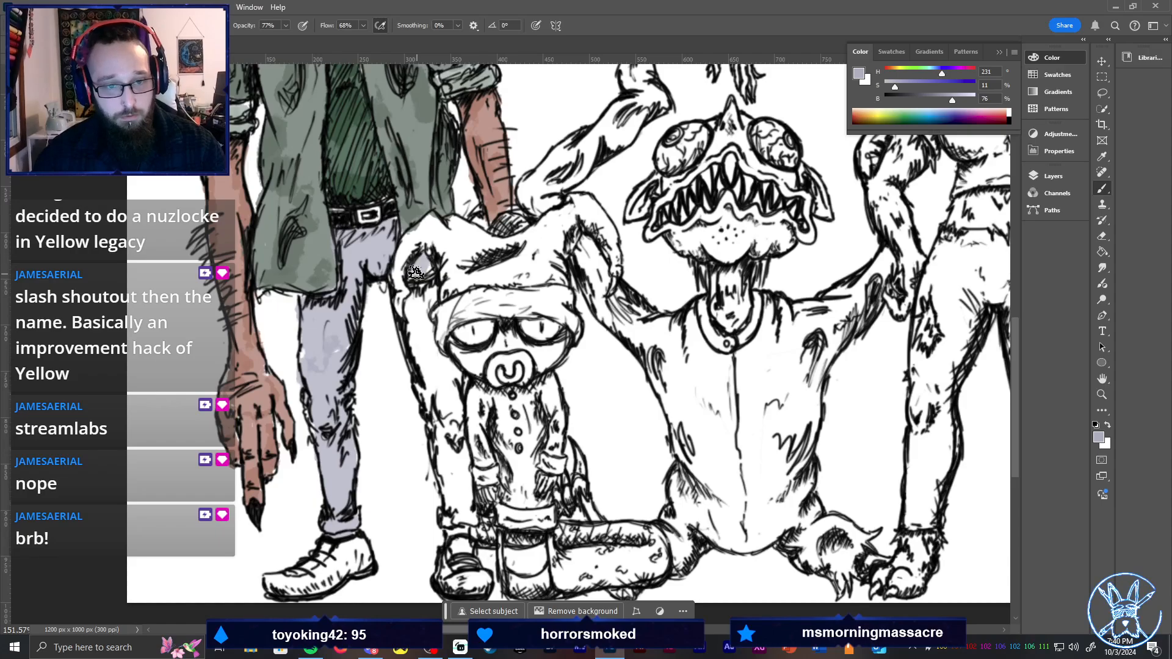
Sample the shirt green and fill the opening in the small hooded figure's hat with it
{"action": "key", "text": "i"}
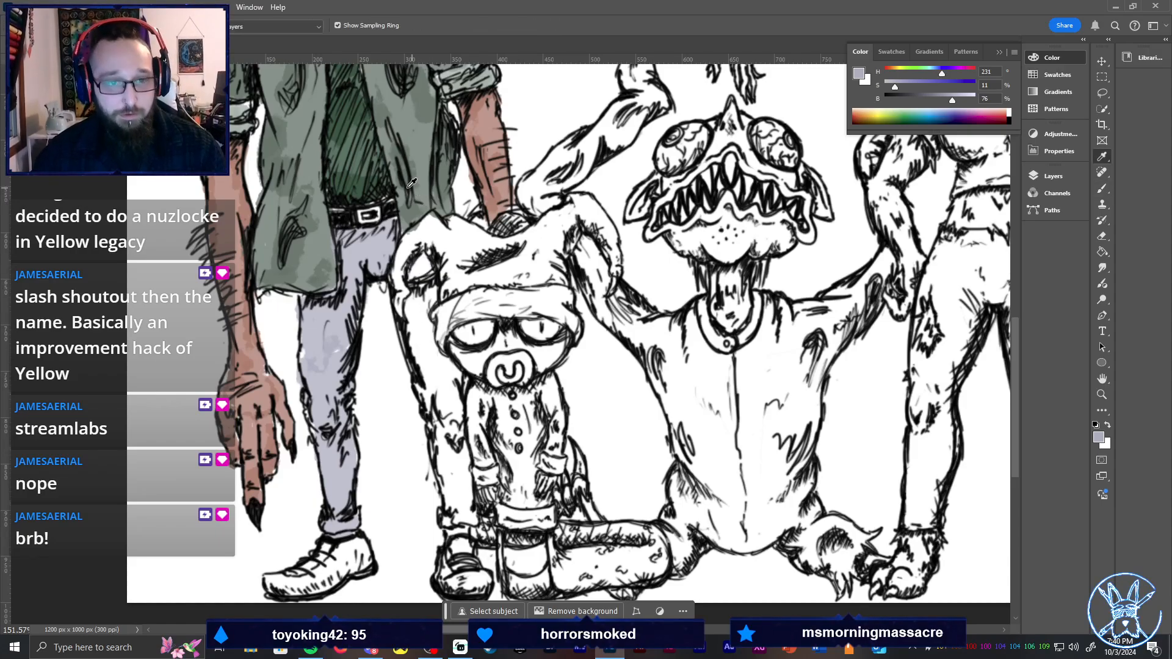
{"action": "left_click", "coordinate": [416, 206]}
{"action": "key", "text": "b"}
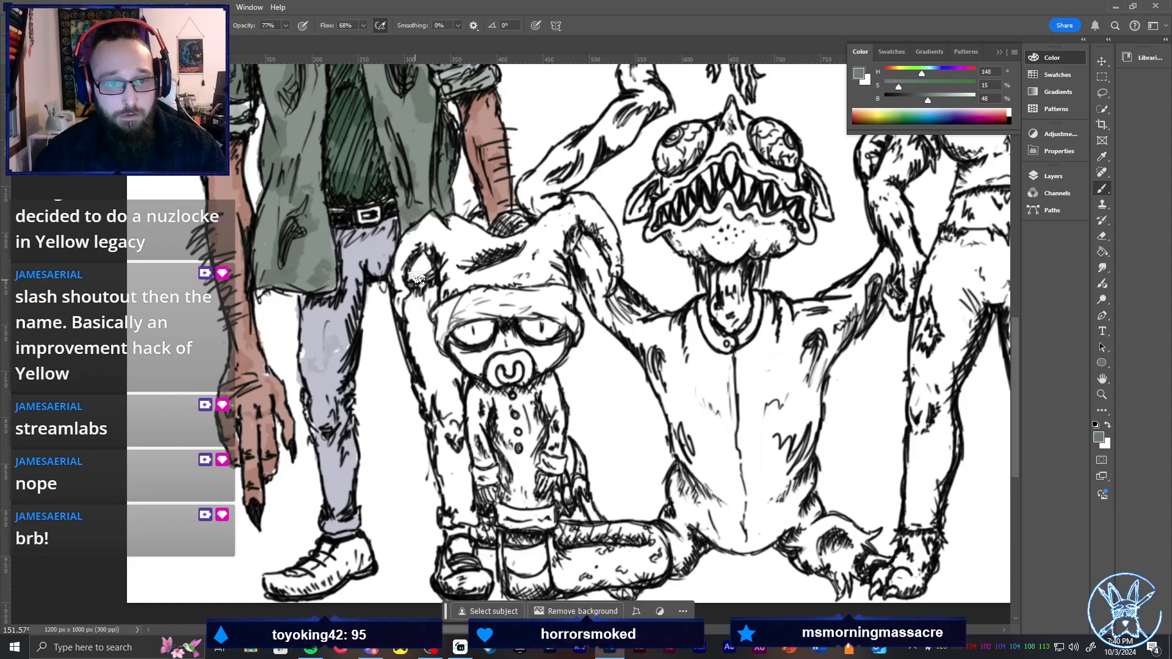
{"action": "mouse_move", "coordinate": [421, 262]}
{"action": "left_mouse_down"}
{"action": "mouse_move", "coordinate": [414, 285]}
{"action": "mouse_move", "coordinate": [424, 268]}
{"action": "left_mouse_up"}
{"action": "key", "text": "e"}
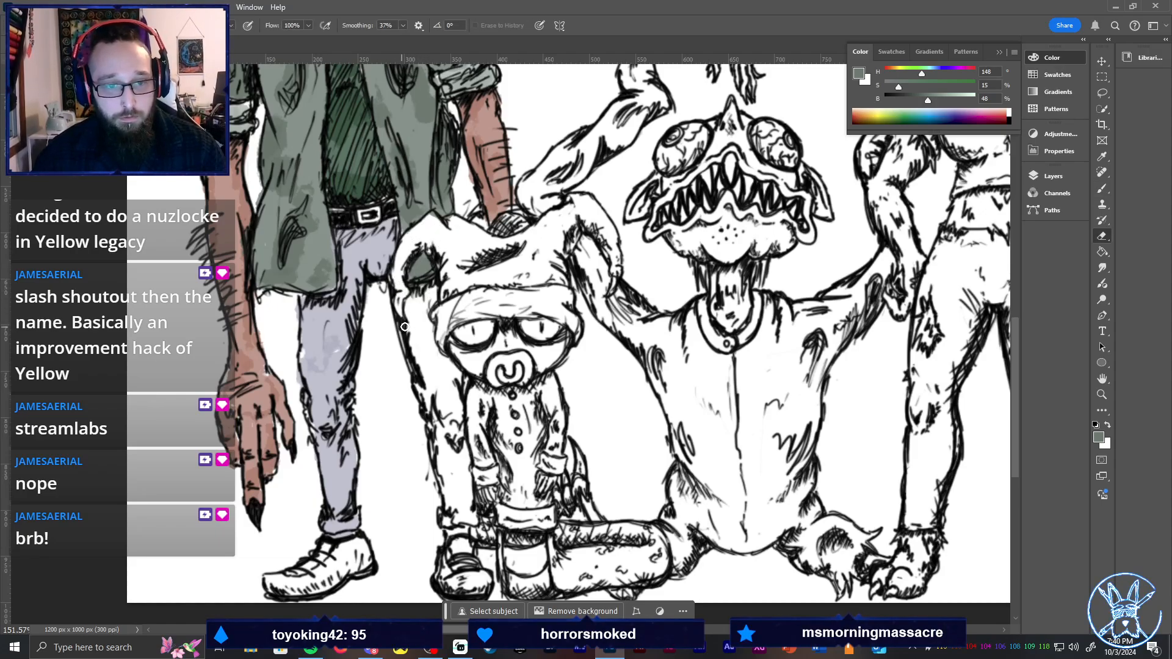
Sample the trouser colour, paint the leg behind the small hooded figure, and layer darker patches over both trouser legs
{"action": "key", "text": "i"}
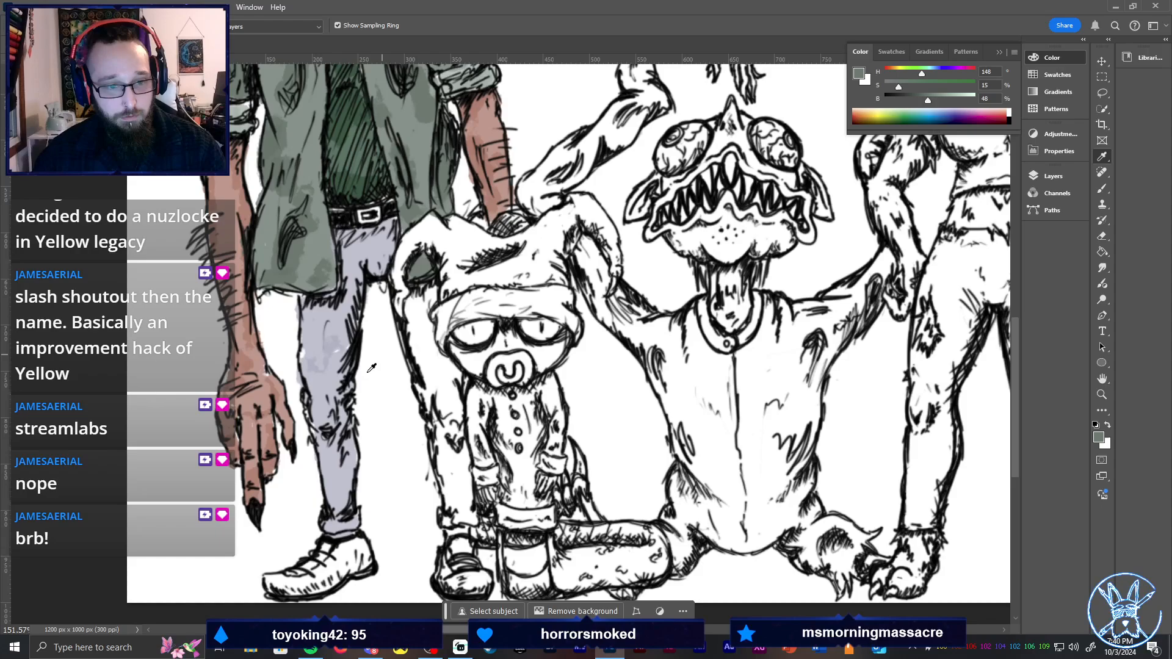
{"action": "left_click", "coordinate": [336, 338]}
{"action": "key", "text": "b"}
{"action": "mouse_move", "coordinate": [421, 312]}
{"action": "left_mouse_down"}
{"action": "mouse_move", "coordinate": [421, 336]}
{"action": "mouse_move", "coordinate": [431, 290]}
{"action": "mouse_move", "coordinate": [414, 306]}
{"action": "mouse_move", "coordinate": [420, 354]}
{"action": "mouse_move", "coordinate": [423, 368]}
{"action": "mouse_move", "coordinate": [425, 323]}
{"action": "mouse_move", "coordinate": [434, 366]}
{"action": "mouse_move", "coordinate": [452, 375]}
{"action": "mouse_move", "coordinate": [423, 374]}
{"action": "mouse_move", "coordinate": [448, 481]}
{"action": "mouse_move", "coordinate": [437, 442]}
{"action": "mouse_move", "coordinate": [451, 390]}
{"action": "mouse_move", "coordinate": [463, 490]}
{"action": "mouse_move", "coordinate": [455, 480]}
{"action": "mouse_move", "coordinate": [458, 521]}
{"action": "left_mouse_up"}
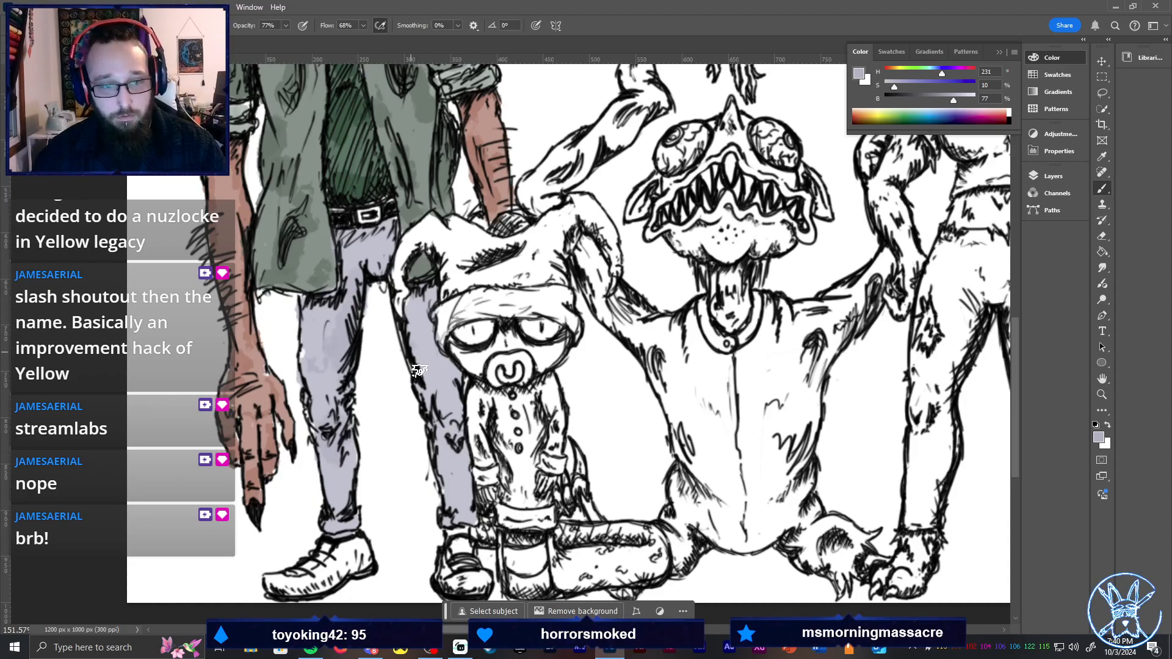
{"action": "mouse_move", "coordinate": [420, 372]}
{"action": "left_mouse_down"}
{"action": "mouse_move", "coordinate": [432, 426]}
{"action": "mouse_move", "coordinate": [445, 430]}
{"action": "mouse_move", "coordinate": [453, 513]}
{"action": "mouse_move", "coordinate": [471, 522]}
{"action": "left_mouse_up"}
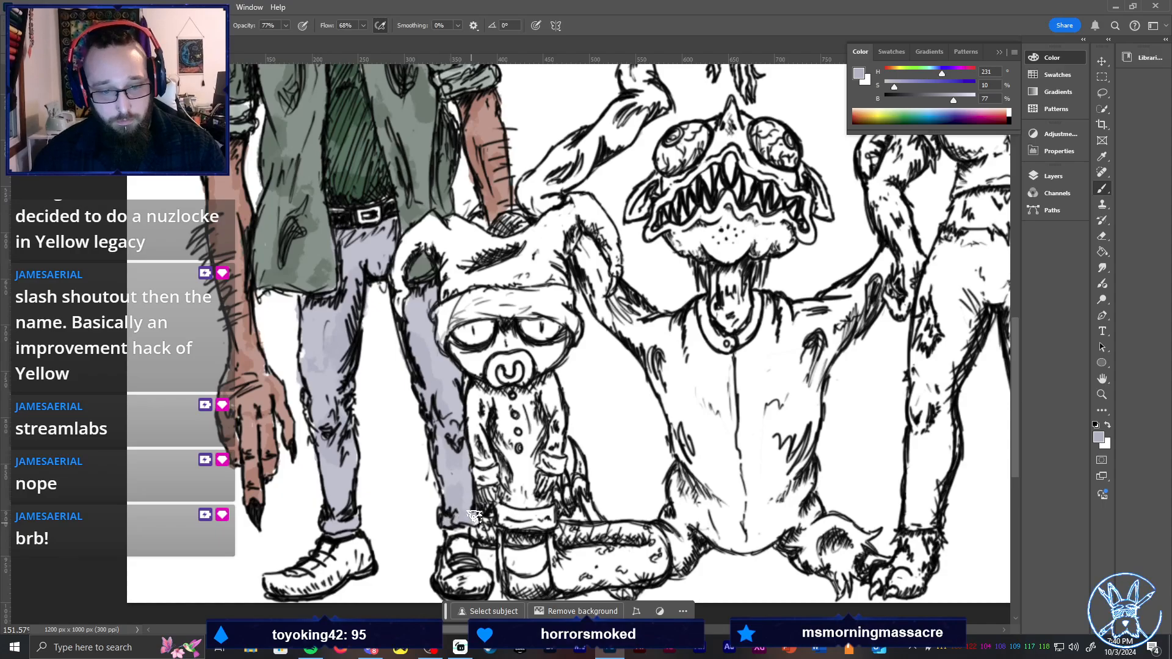
{"action": "mouse_move", "coordinate": [331, 526]}
{"action": "left_mouse_down"}
{"action": "mouse_move", "coordinate": [361, 430]}
{"action": "mouse_move", "coordinate": [319, 319]}
{"action": "mouse_move", "coordinate": [313, 346]}
{"action": "mouse_move", "coordinate": [362, 270]}
{"action": "mouse_move", "coordinate": [406, 258]}
{"action": "left_mouse_up"}
{"action": "key", "text": "e"}
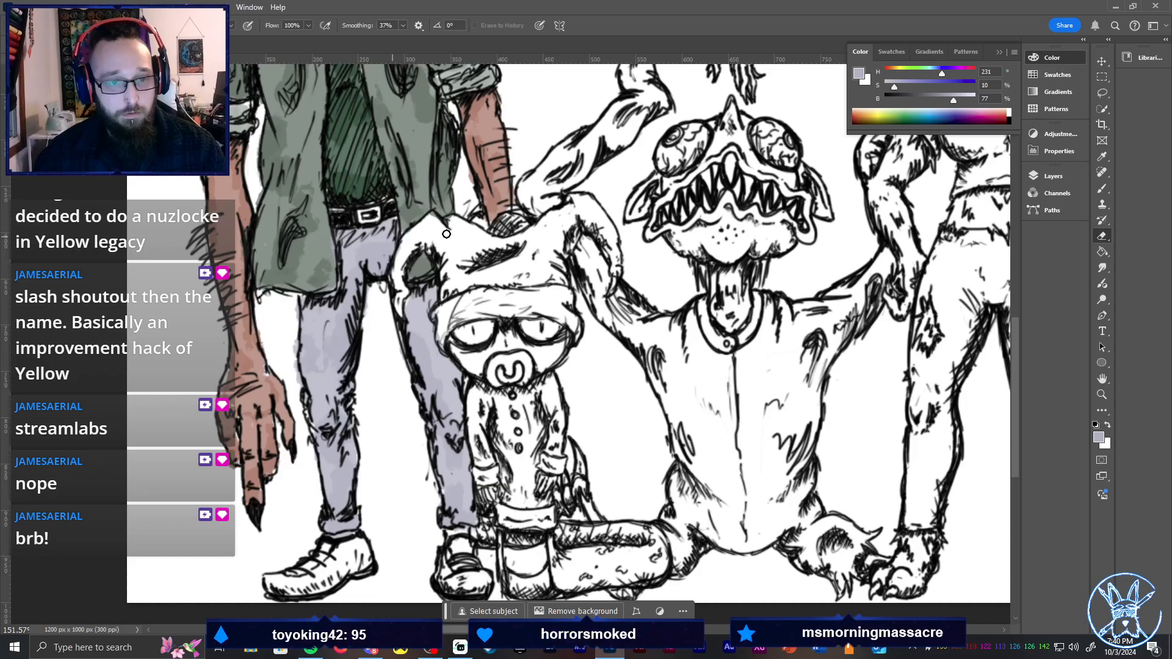
Mix a pale yellow with hue 50, saturation 18% and brightness 81%, and paint the spiky-haired creature's four protruding teeth
{"action": "left_click", "coordinate": [915, 114]}
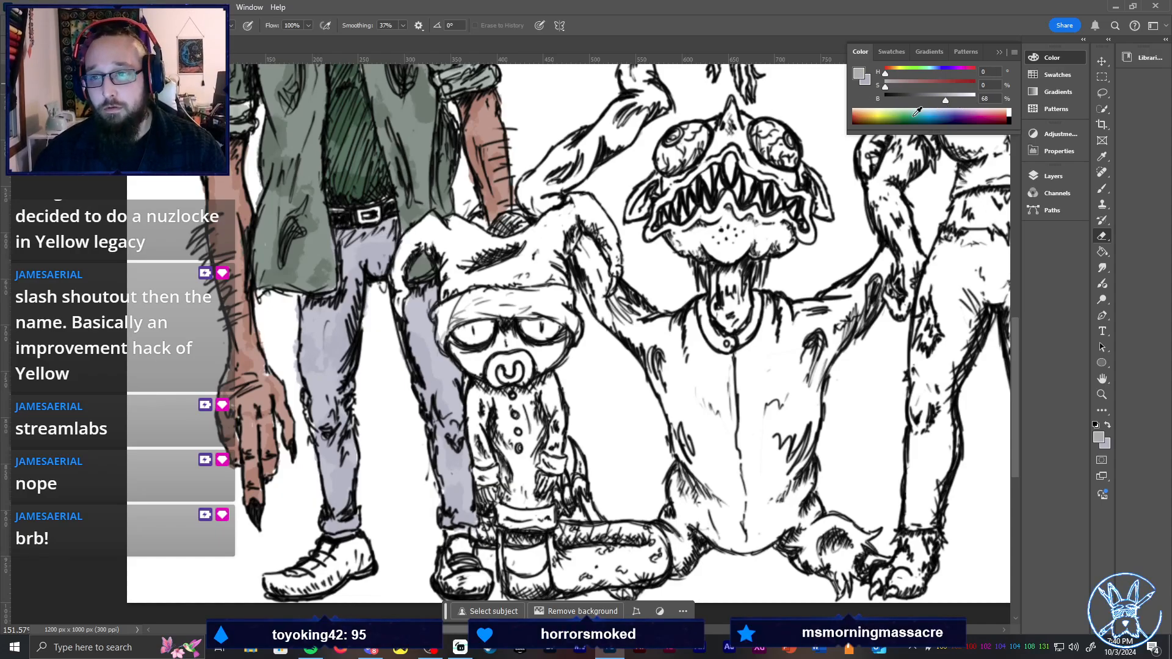
{"action": "key", "text": "b"}
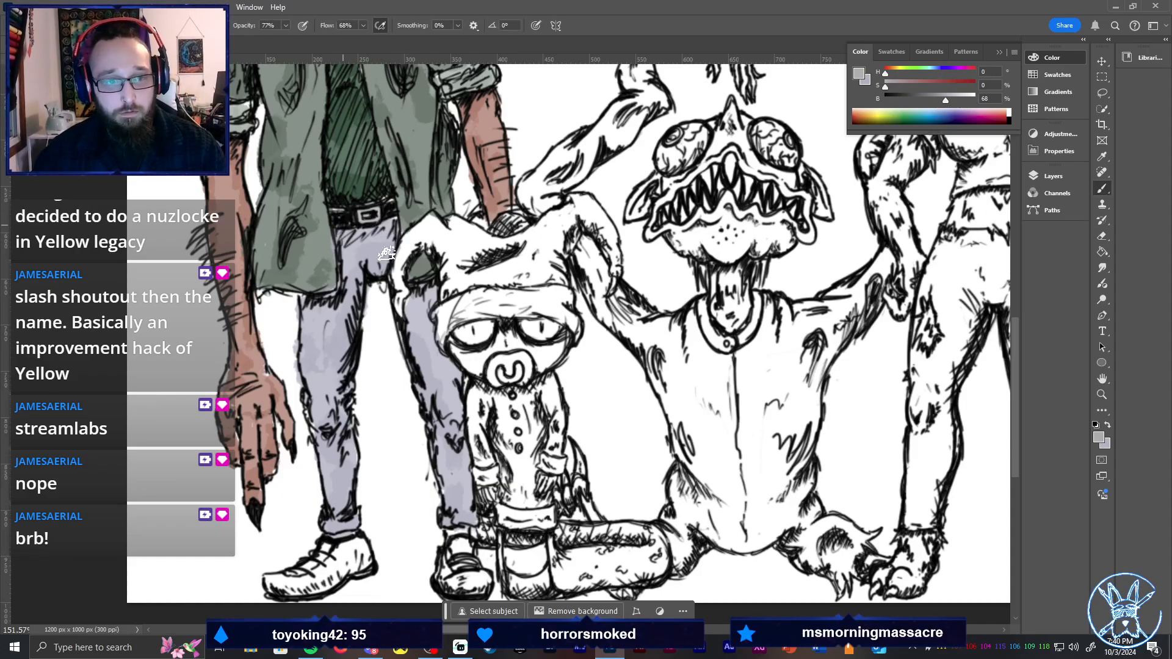
{"action": "key", "text": "ctrl+0"}
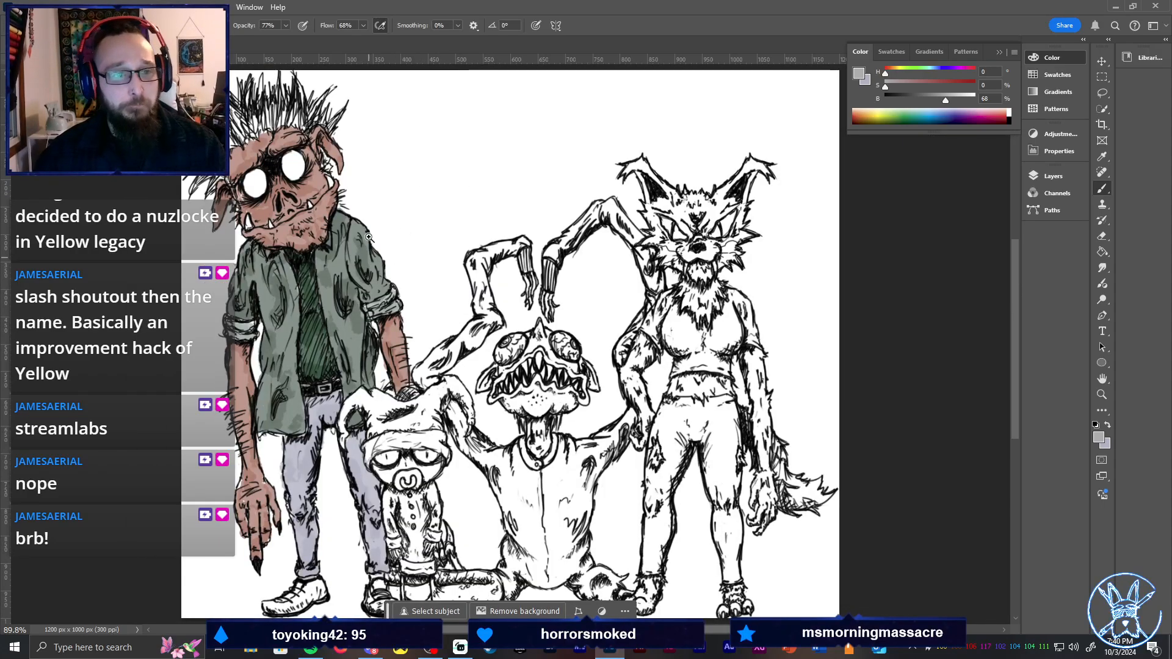
{"action": "key", "text": "z"}
{"action": "left_click_drag", "start_coordinate": [283, 196], "coordinate": [571, 184]}
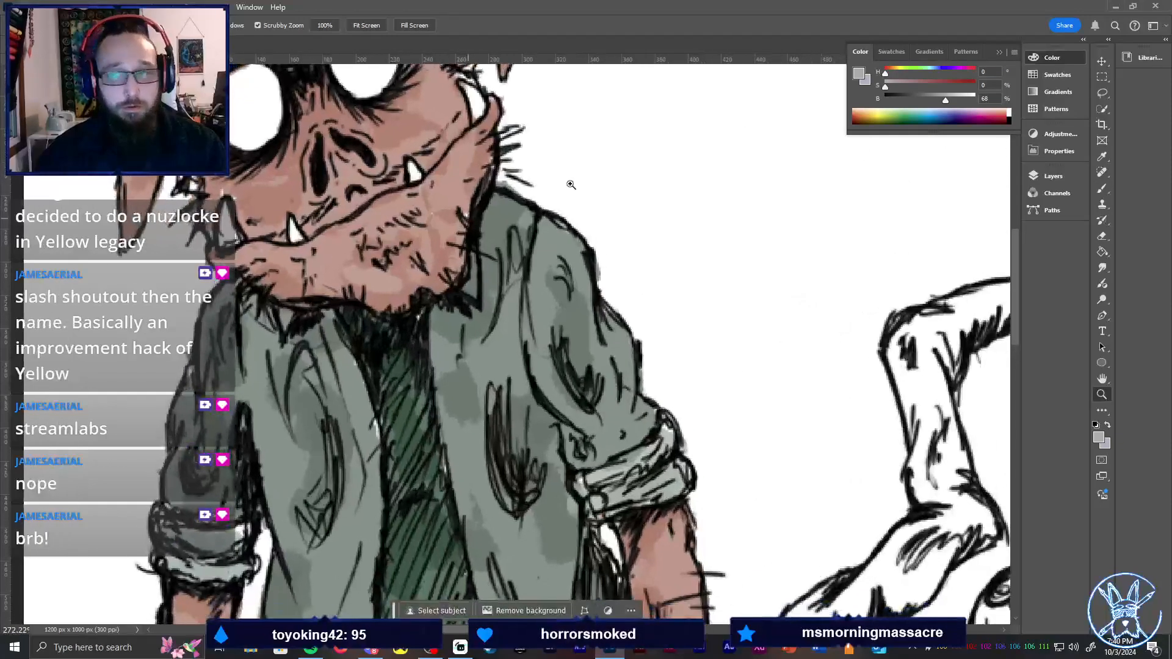
{"action": "mouse_move", "coordinate": [903, 73]}
{"action": "left_mouse_down"}
{"action": "mouse_move", "coordinate": [958, 102]}
{"action": "mouse_move", "coordinate": [919, 88]}
{"action": "left_mouse_up"}
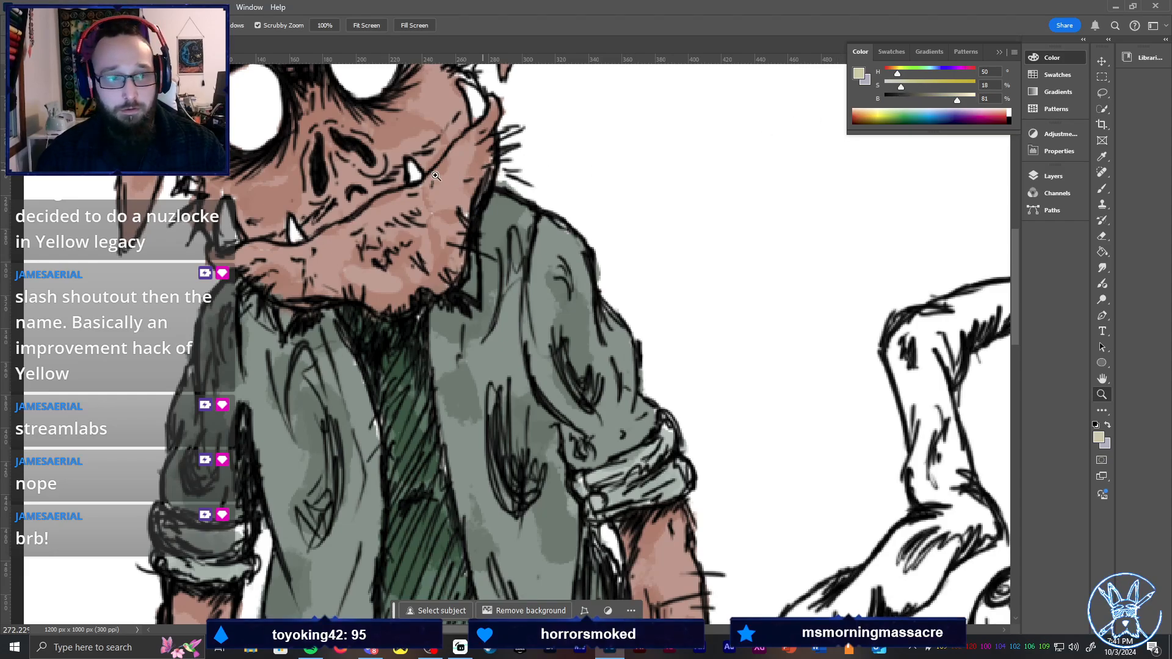
{"action": "key", "text": "b"}
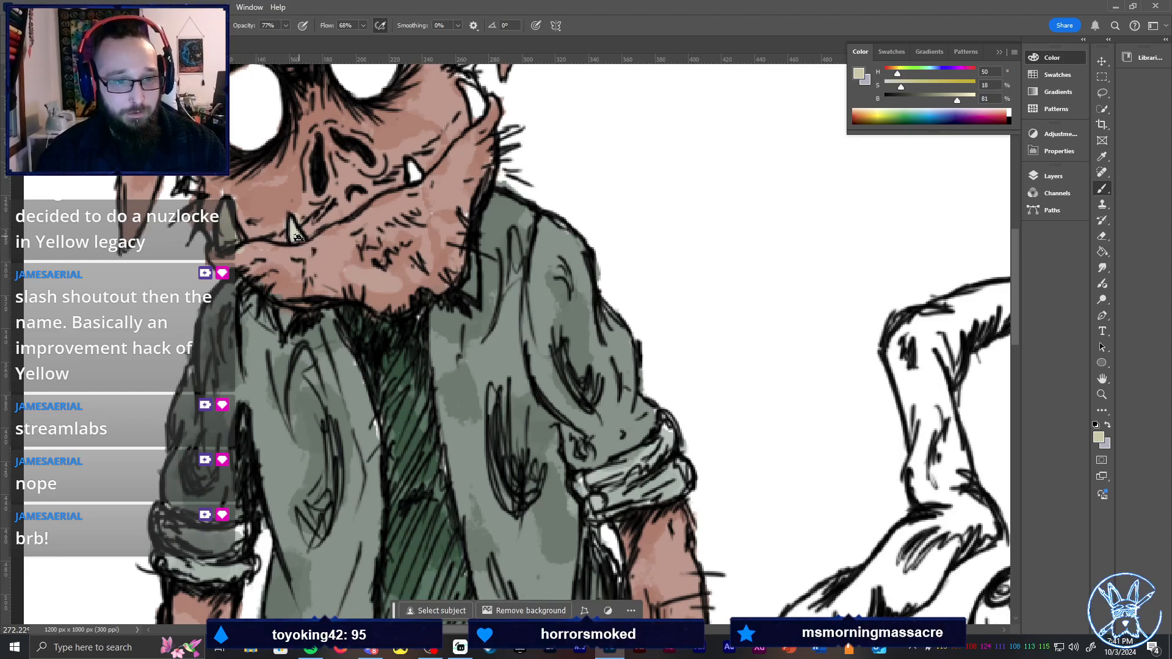
{"action": "left_click_drag", "start_coordinate": [298, 237], "coordinate": [305, 231]}
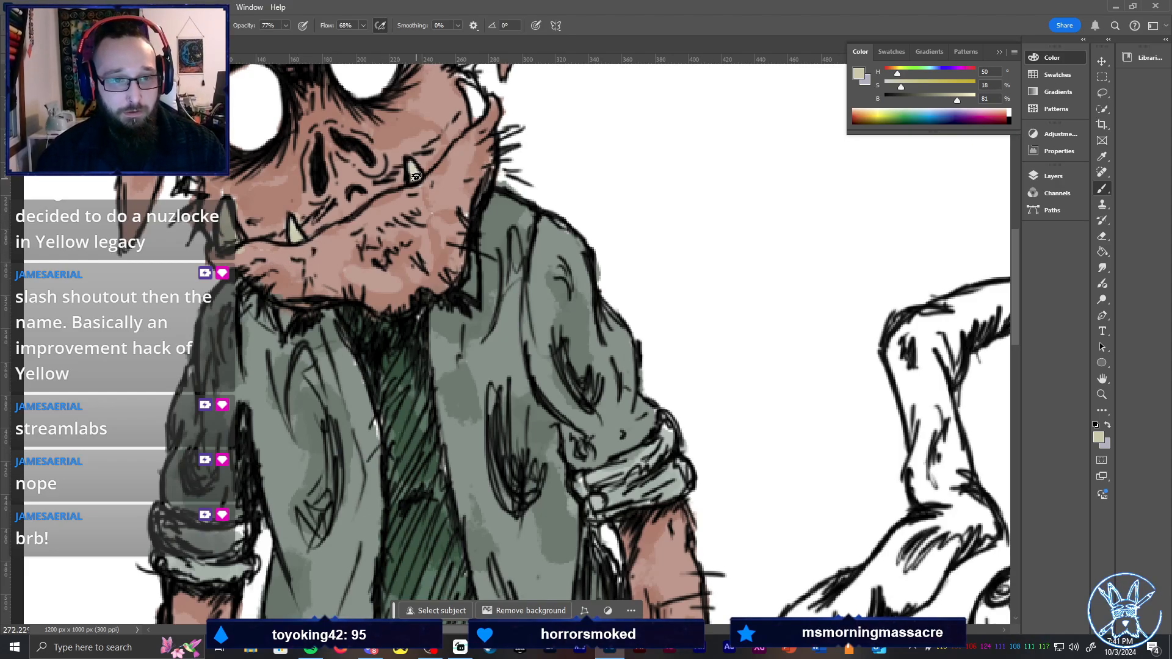
{"action": "left_click_drag", "start_coordinate": [477, 118], "coordinate": [466, 86]}
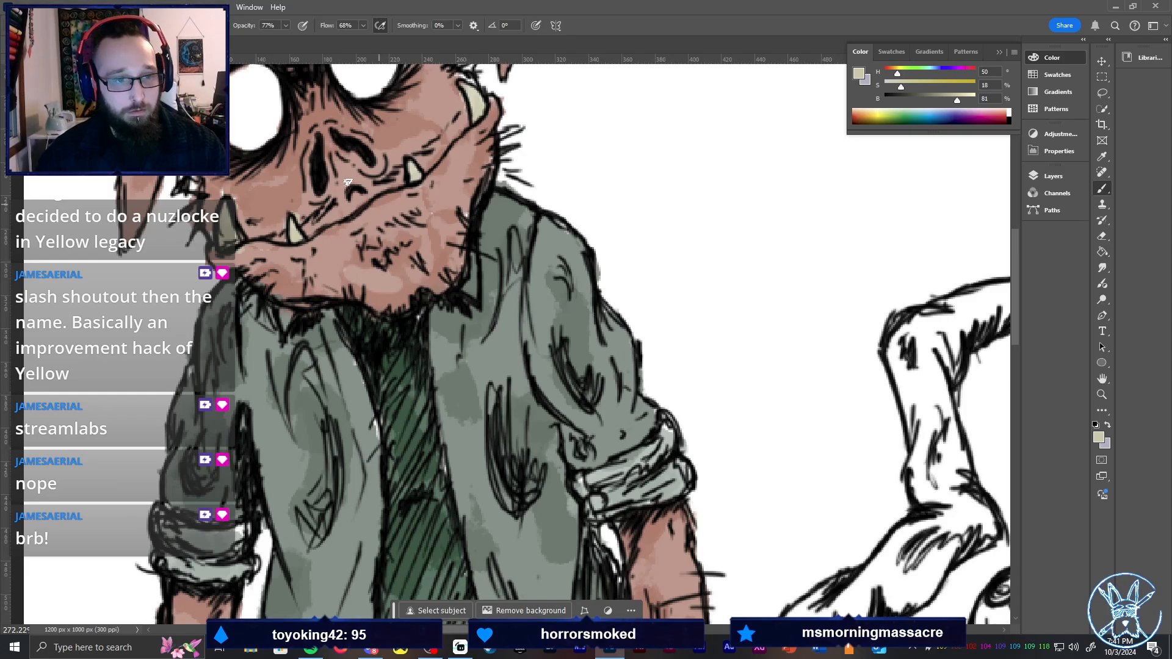
Reduce the colour's saturation to 0% at brightness 81% and fill both of the creature's eyes with the light grey
{"action": "scroll", "coordinate": [453, 254], "scroll_direction": "down", "scroll_amount": 1}
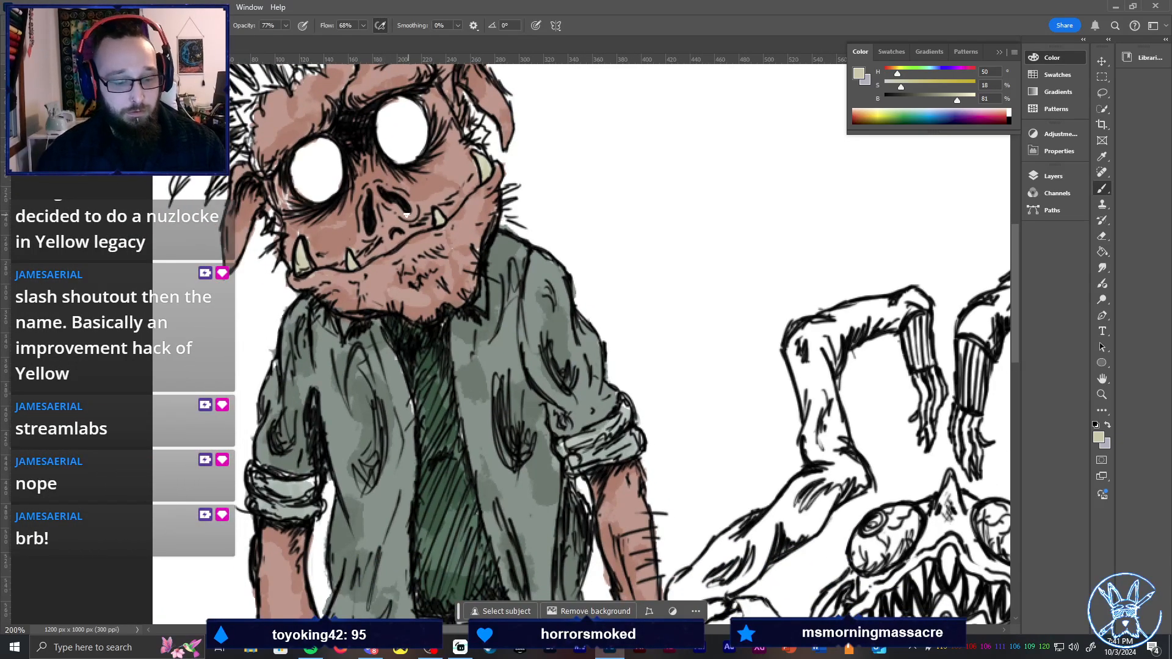
{"action": "key", "text": "h"}
{"action": "left_click_drag", "start_coordinate": [406, 215], "coordinate": [468, 331]}
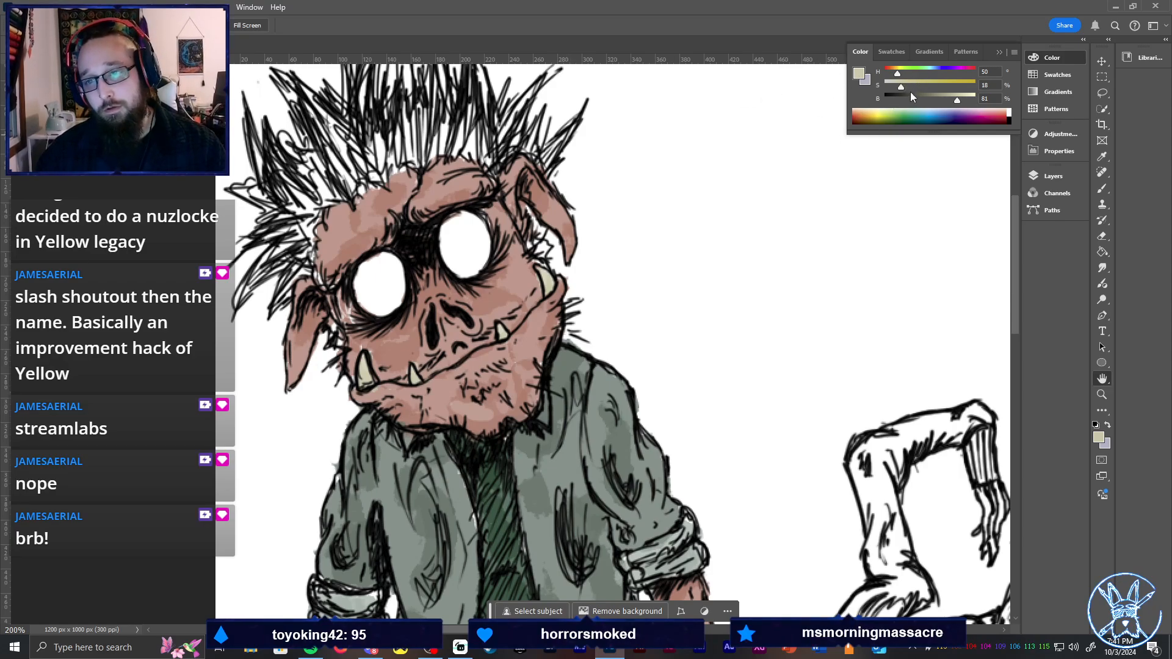
{"action": "key", "text": "b"}
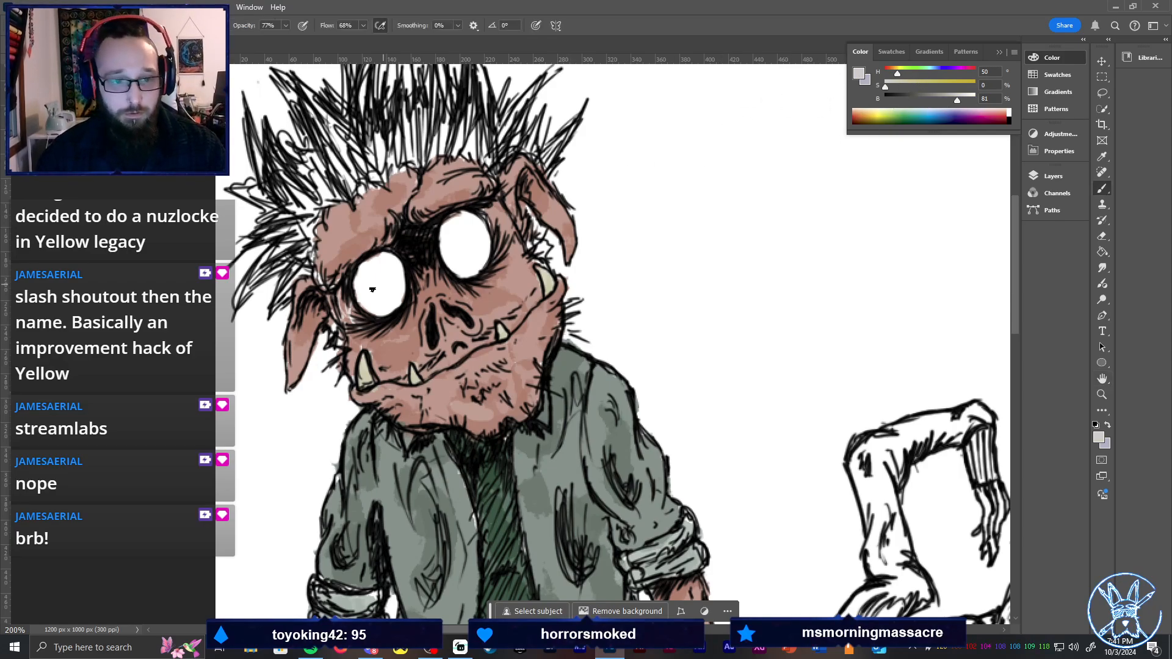
{"action": "mouse_move", "coordinate": [379, 317]}
{"action": "left_mouse_down"}
{"action": "mouse_move", "coordinate": [370, 285]}
{"action": "mouse_move", "coordinate": [388, 306]}
{"action": "mouse_move", "coordinate": [400, 276]}
{"action": "mouse_move", "coordinate": [399, 302]}
{"action": "mouse_move", "coordinate": [378, 312]}
{"action": "mouse_move", "coordinate": [366, 305]}
{"action": "mouse_move", "coordinate": [394, 286]}
{"action": "mouse_move", "coordinate": [393, 266]}
{"action": "mouse_move", "coordinate": [372, 292]}
{"action": "mouse_move", "coordinate": [358, 292]}
{"action": "mouse_move", "coordinate": [374, 283]}
{"action": "mouse_move", "coordinate": [361, 273]}
{"action": "mouse_move", "coordinate": [380, 258]}
{"action": "mouse_move", "coordinate": [386, 281]}
{"action": "left_mouse_up"}
{"action": "mouse_move", "coordinate": [479, 251]}
{"action": "left_mouse_down"}
{"action": "mouse_move", "coordinate": [450, 268]}
{"action": "mouse_move", "coordinate": [461, 219]}
{"action": "mouse_move", "coordinate": [490, 238]}
{"action": "mouse_move", "coordinate": [471, 277]}
{"action": "mouse_move", "coordinate": [459, 266]}
{"action": "mouse_move", "coordinate": [473, 253]}
{"action": "mouse_move", "coordinate": [463, 238]}
{"action": "mouse_move", "coordinate": [478, 259]}
{"action": "left_mouse_up"}
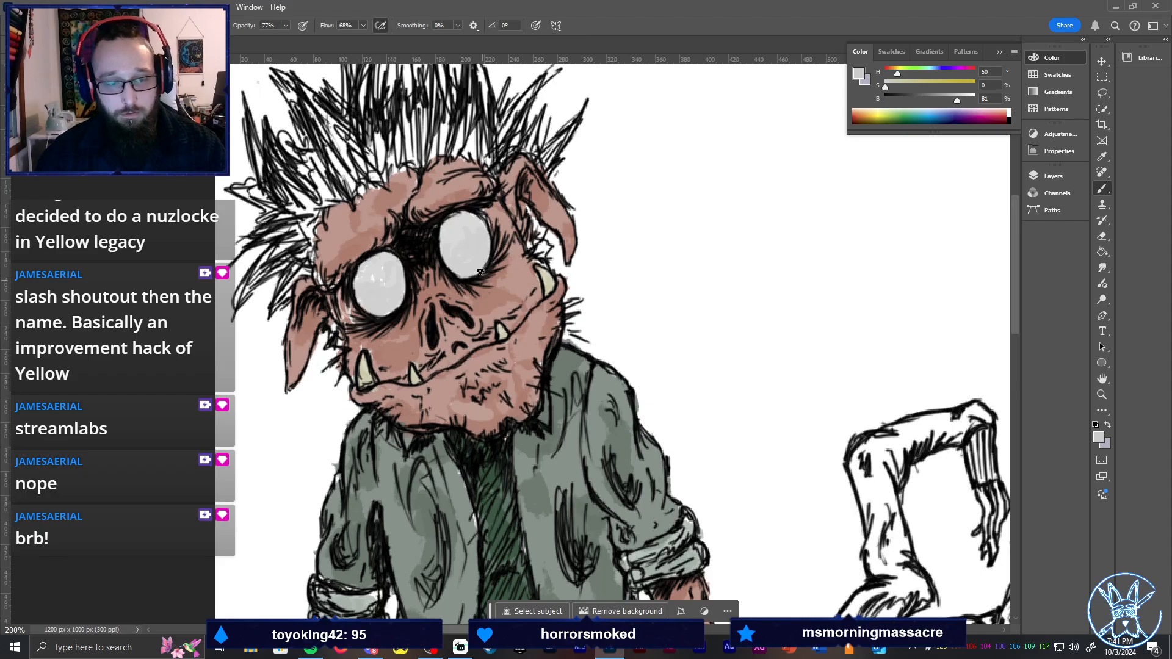
{"action": "key", "text": "e"}
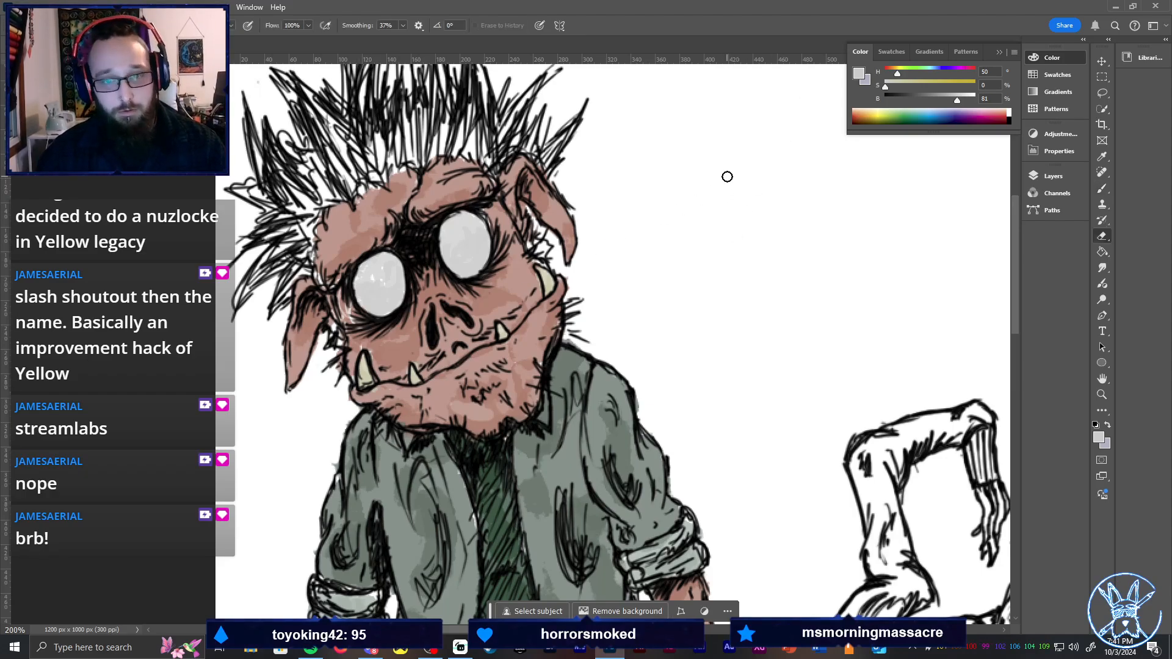
{"action": "right_click", "coordinate": [730, 180]}
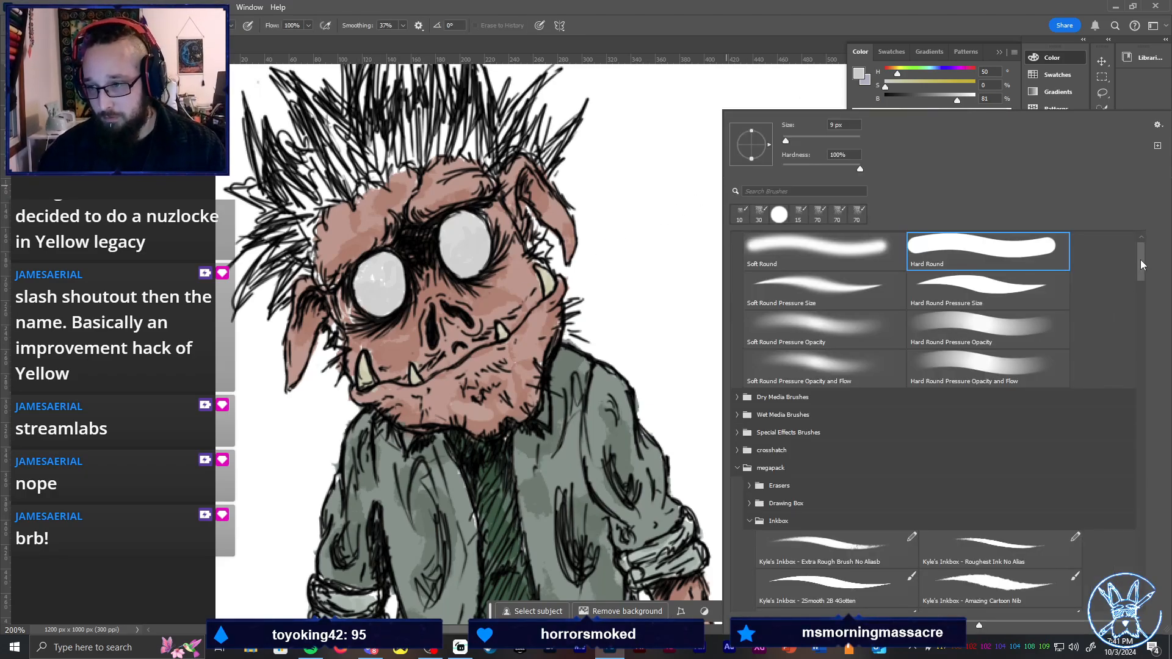
{"action": "left_click_drag", "start_coordinate": [1140, 258], "coordinate": [1121, 377]}
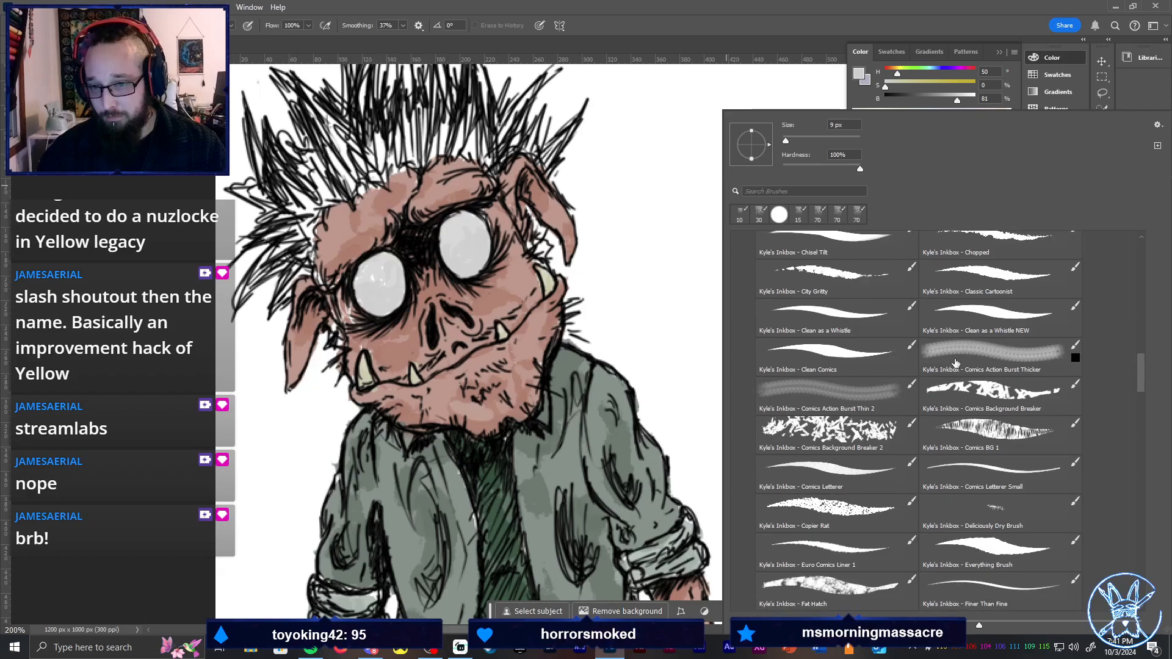
{"action": "left_click", "coordinate": [833, 278]}
{"action": "mouse_move", "coordinate": [629, 254]}
{"action": "left_mouse_down"}
{"action": "mouse_move", "coordinate": [601, 244]}
{"action": "mouse_move", "coordinate": [617, 208]}
{"action": "mouse_move", "coordinate": [677, 220]}
{"action": "left_mouse_up"}
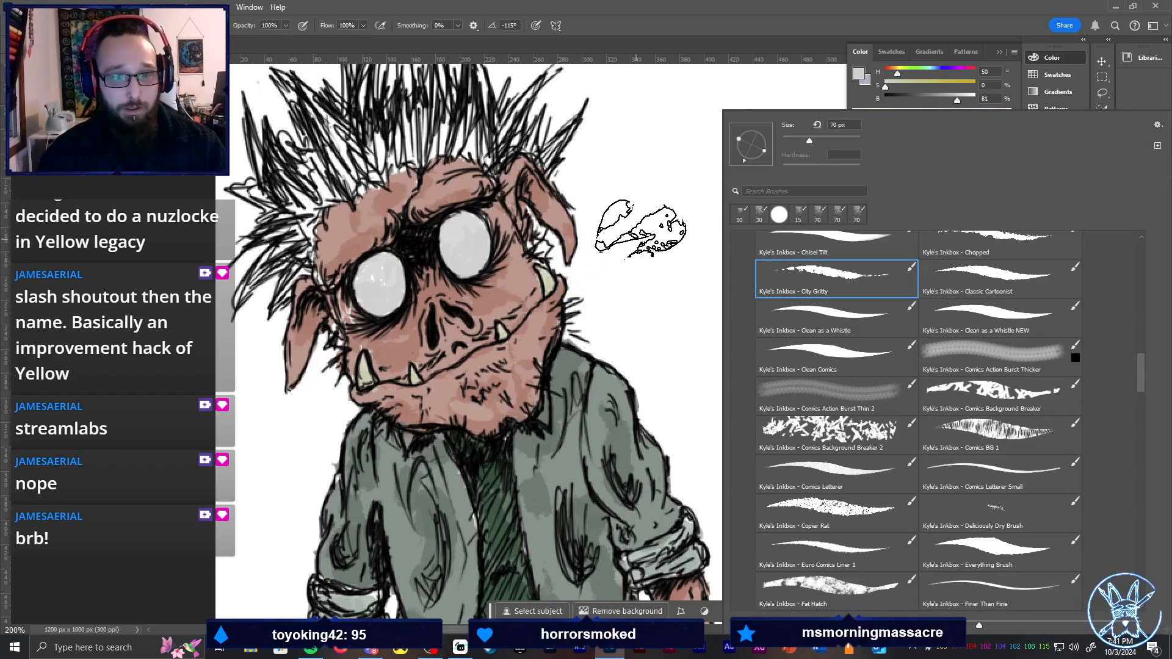
{"action": "key", "text": "ctrl+z"}
Choose the Kyle's Eraser - Natural Edge preset from the megapack Erasers and erase mottled texture into both grey eyes
{"action": "key", "text": "e"}
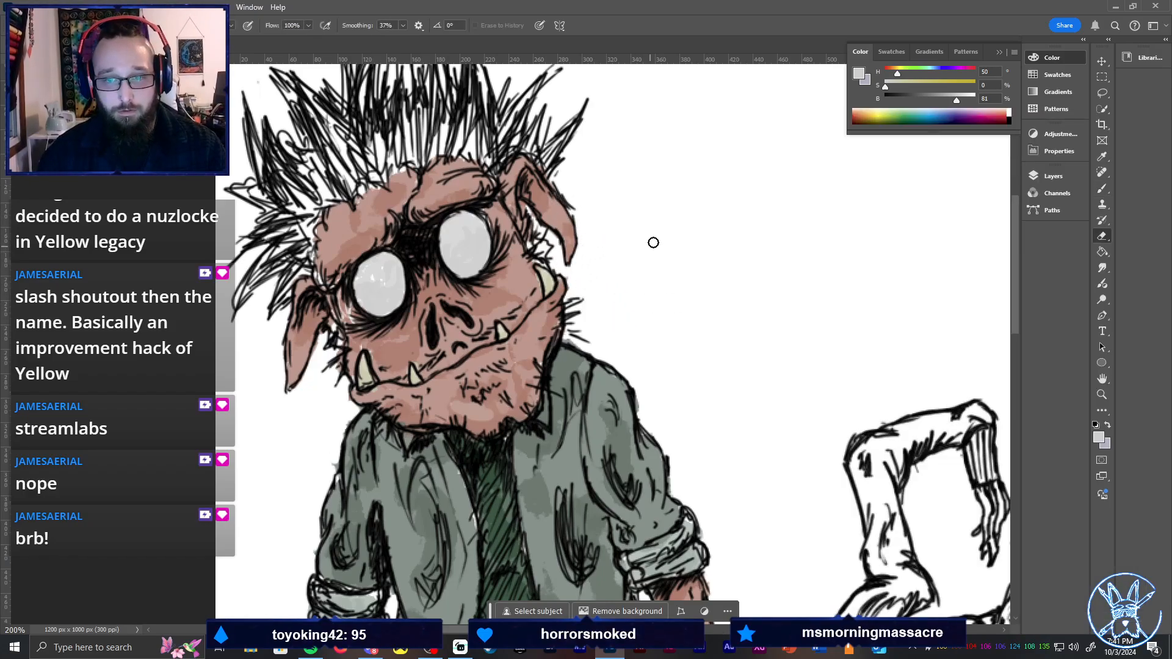
{"action": "right_click", "coordinate": [737, 195]}
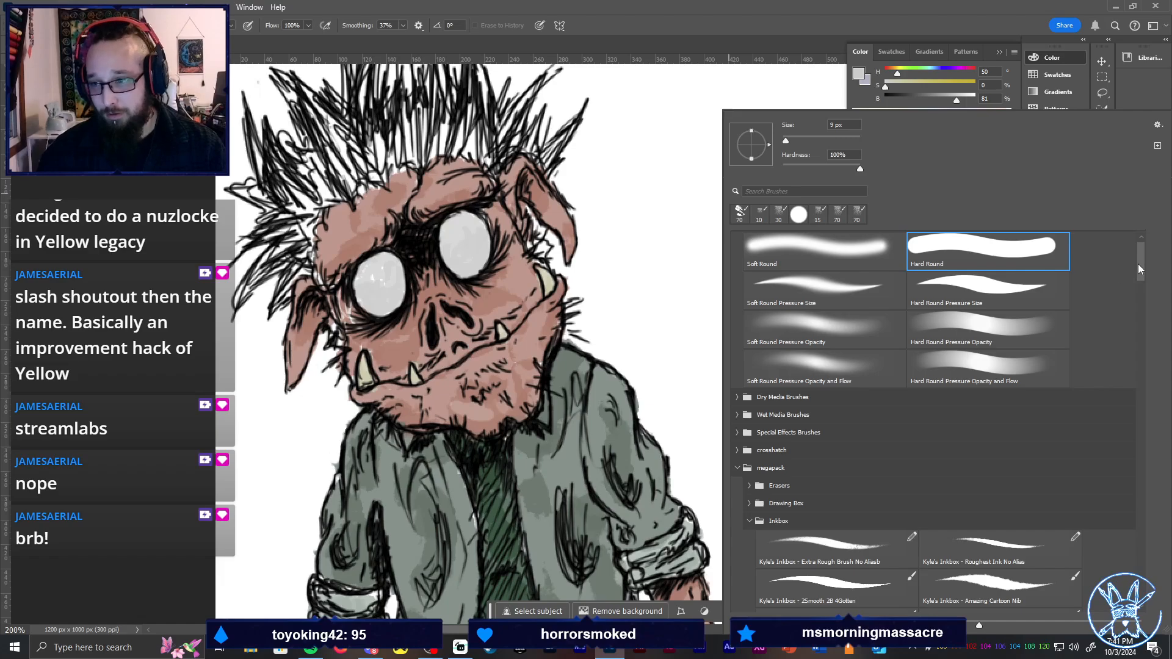
{"action": "mouse_move", "coordinate": [1138, 264]}
{"action": "left_mouse_down"}
{"action": "mouse_move", "coordinate": [1139, 244]}
{"action": "mouse_move", "coordinate": [1147, 259]}
{"action": "left_mouse_up"}
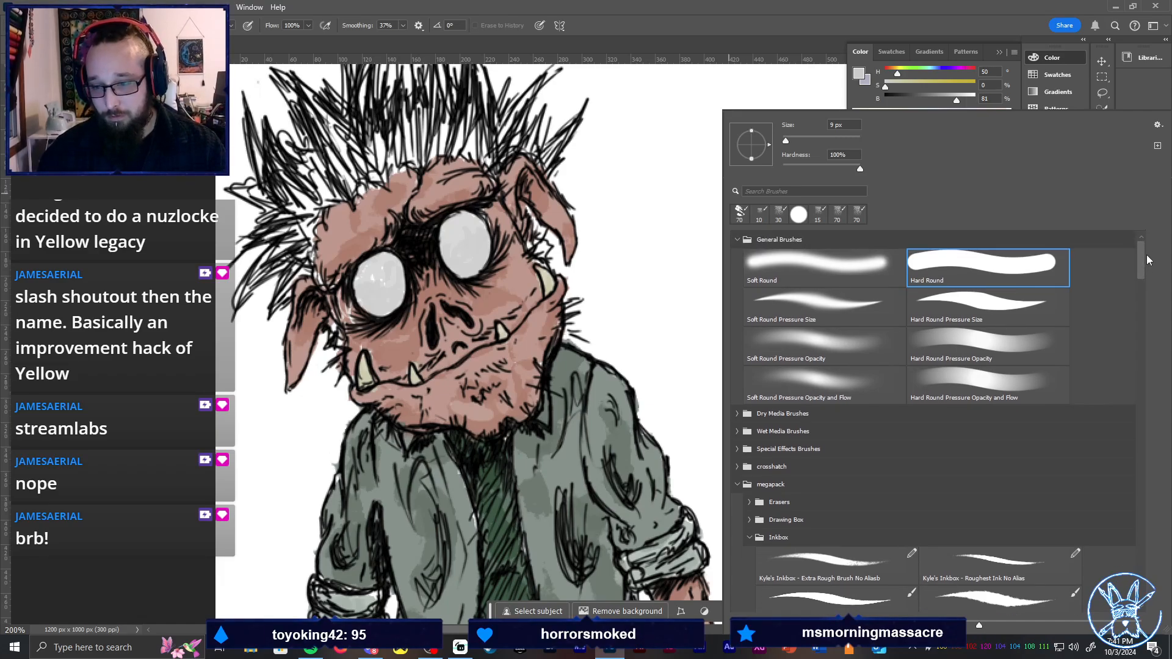
{"action": "mouse_move", "coordinate": [1143, 264]}
{"action": "left_mouse_down"}
{"action": "mouse_move", "coordinate": [1115, 345]}
{"action": "mouse_move", "coordinate": [1132, 438]}
{"action": "mouse_move", "coordinate": [1127, 593]}
{"action": "left_mouse_up"}
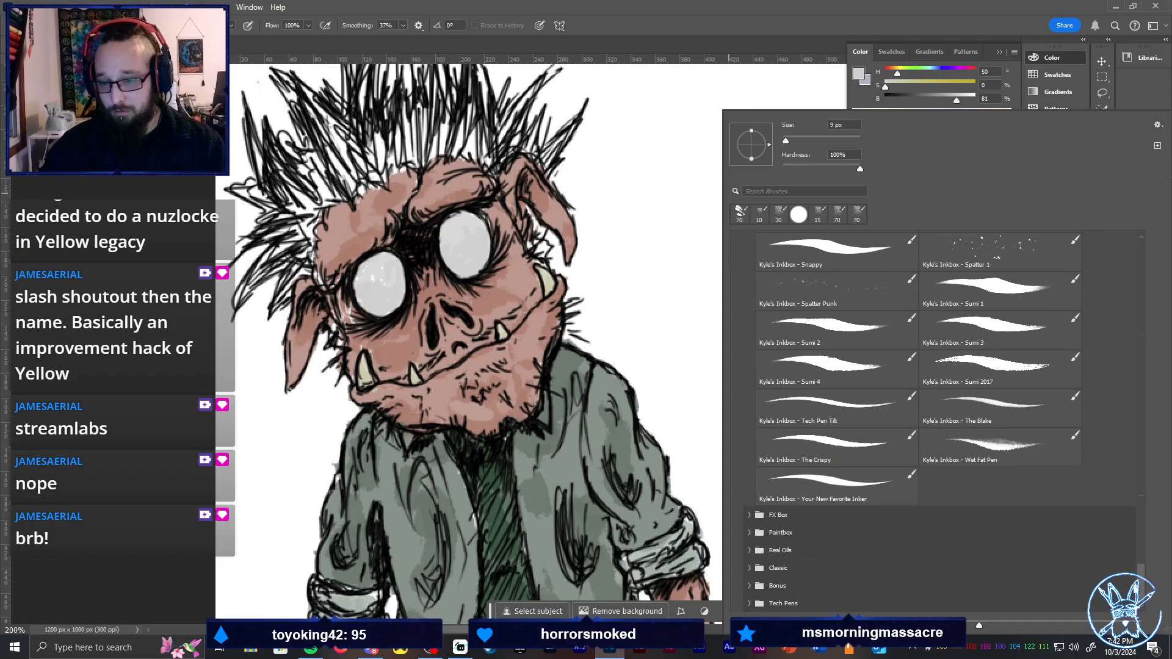
{"action": "left_click_drag", "start_coordinate": [1138, 583], "coordinate": [1144, 265]}
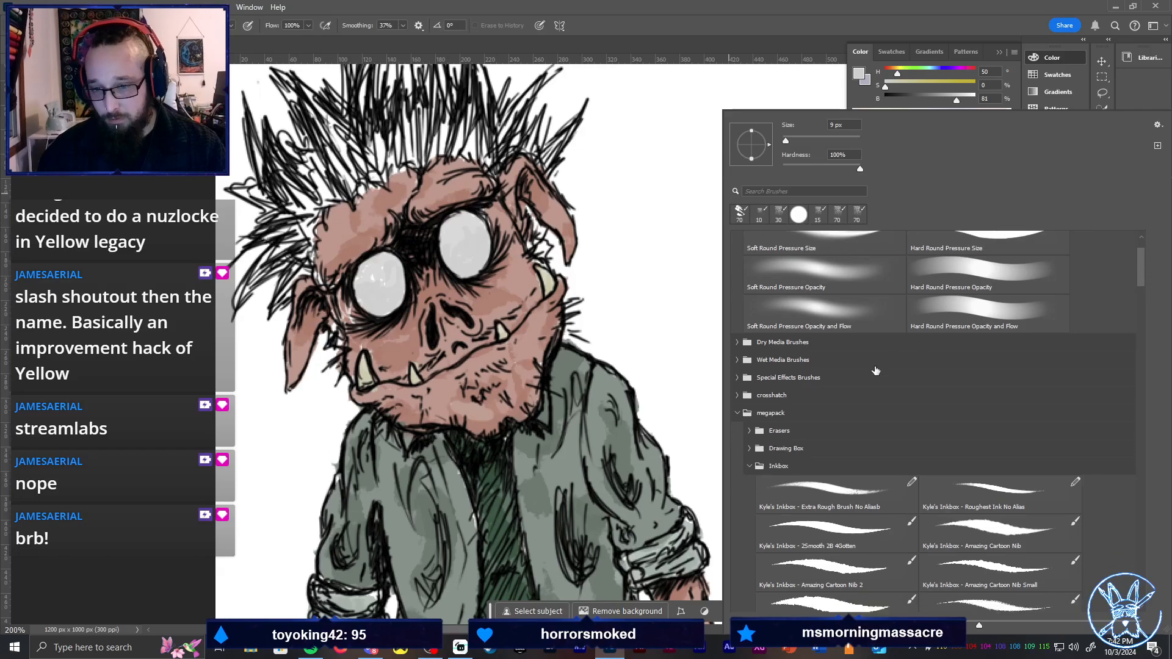
{"action": "left_click", "coordinate": [750, 467]}
{"action": "left_click", "coordinate": [750, 462]}
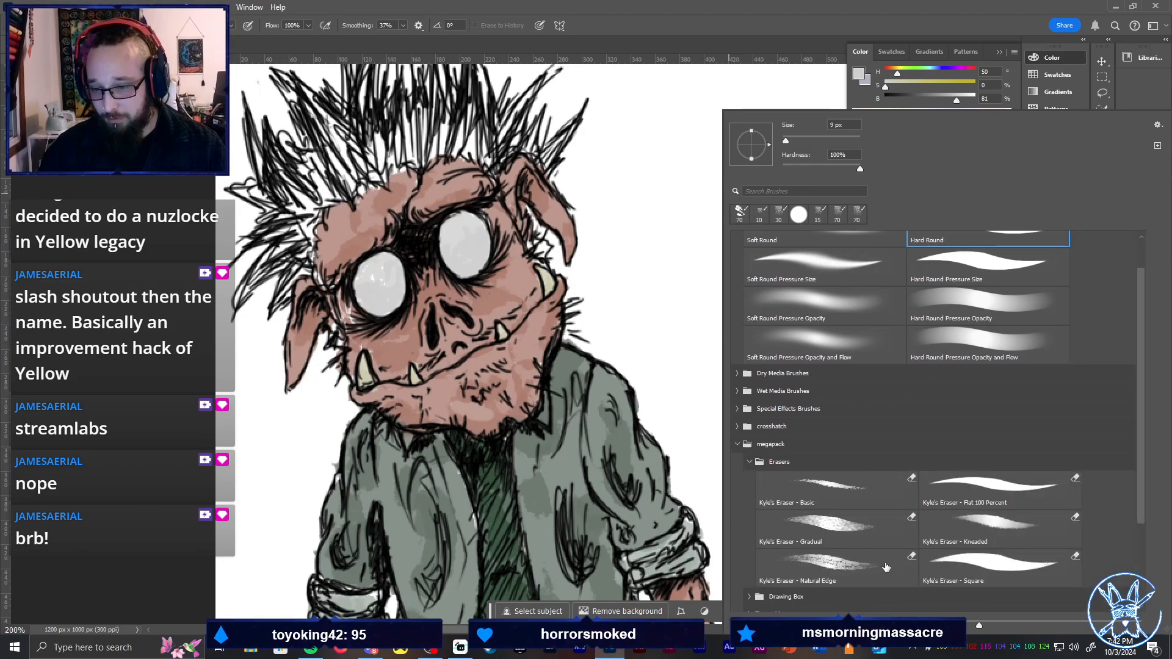
{"action": "left_click", "coordinate": [865, 565]}
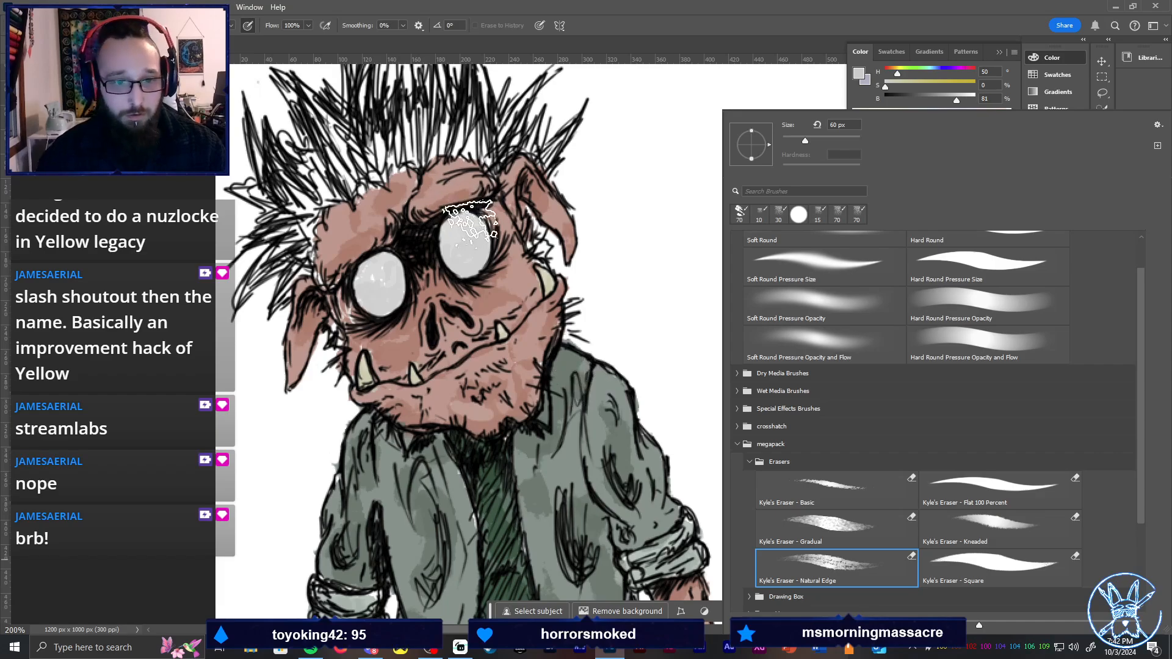
{"action": "left_click", "coordinate": [467, 231]}
{"action": "mouse_move", "coordinate": [469, 231]}
{"action": "left_mouse_down"}
{"action": "mouse_move", "coordinate": [491, 223]}
{"action": "mouse_move", "coordinate": [462, 232]}
{"action": "mouse_move", "coordinate": [486, 266]}
{"action": "left_mouse_up"}
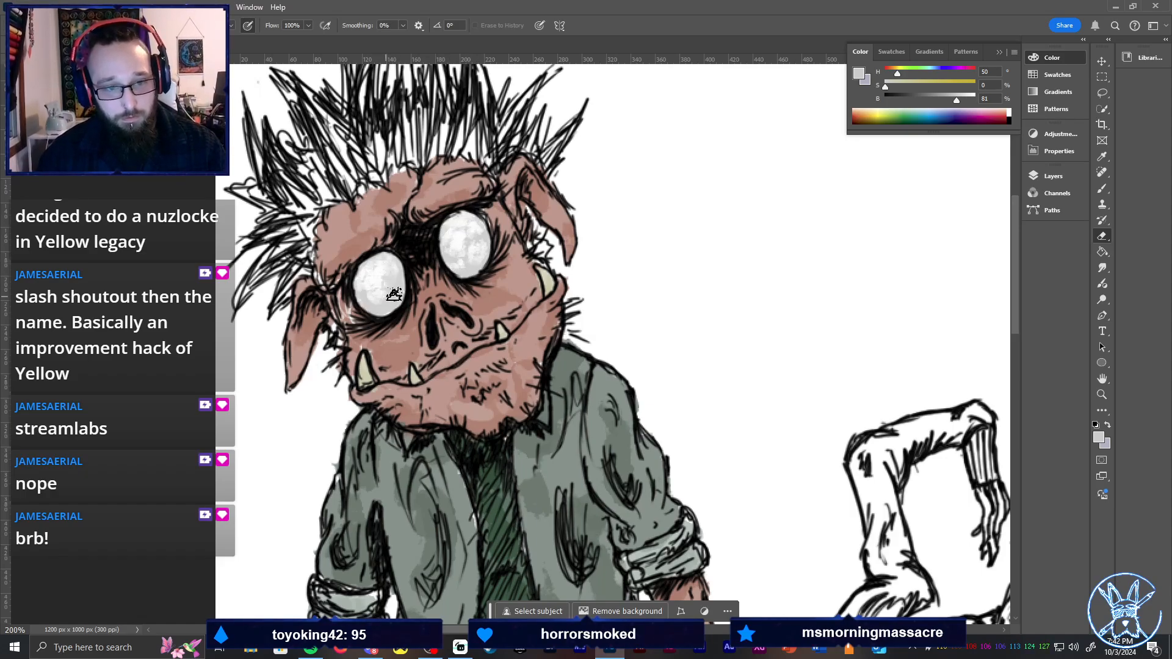
Return the Brush tool to the recently used 10 px brush, test it beside the head and undo the test stroke
{"action": "key", "text": "b"}
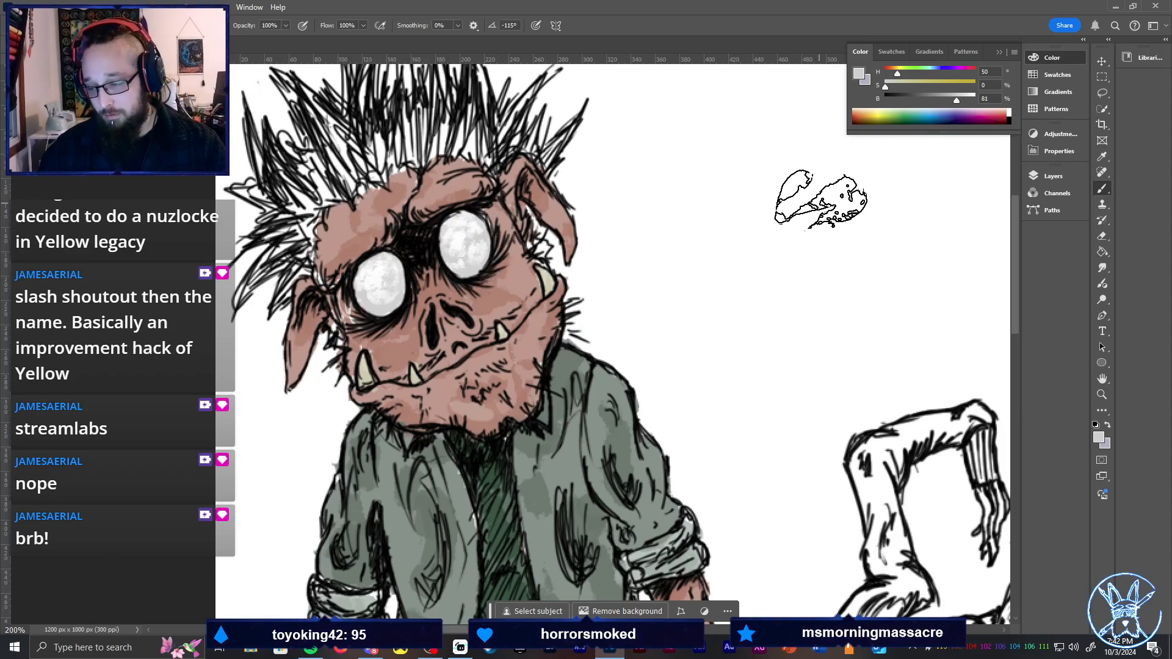
{"action": "right_click", "coordinate": [740, 300]}
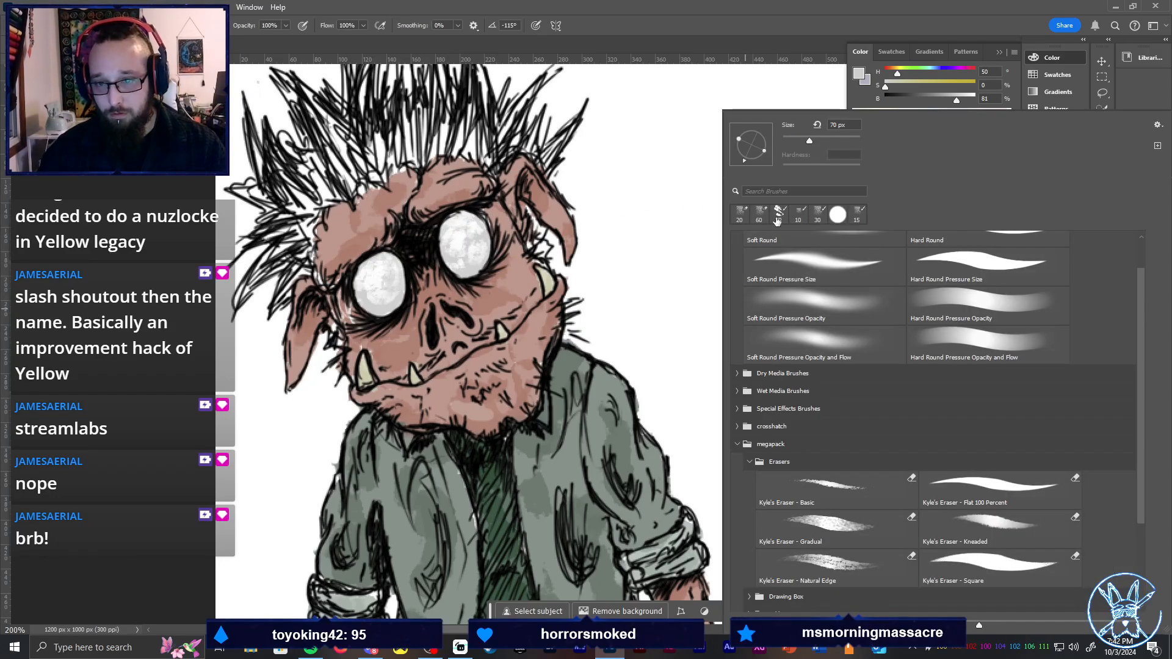
{"action": "left_click", "coordinate": [781, 220]}
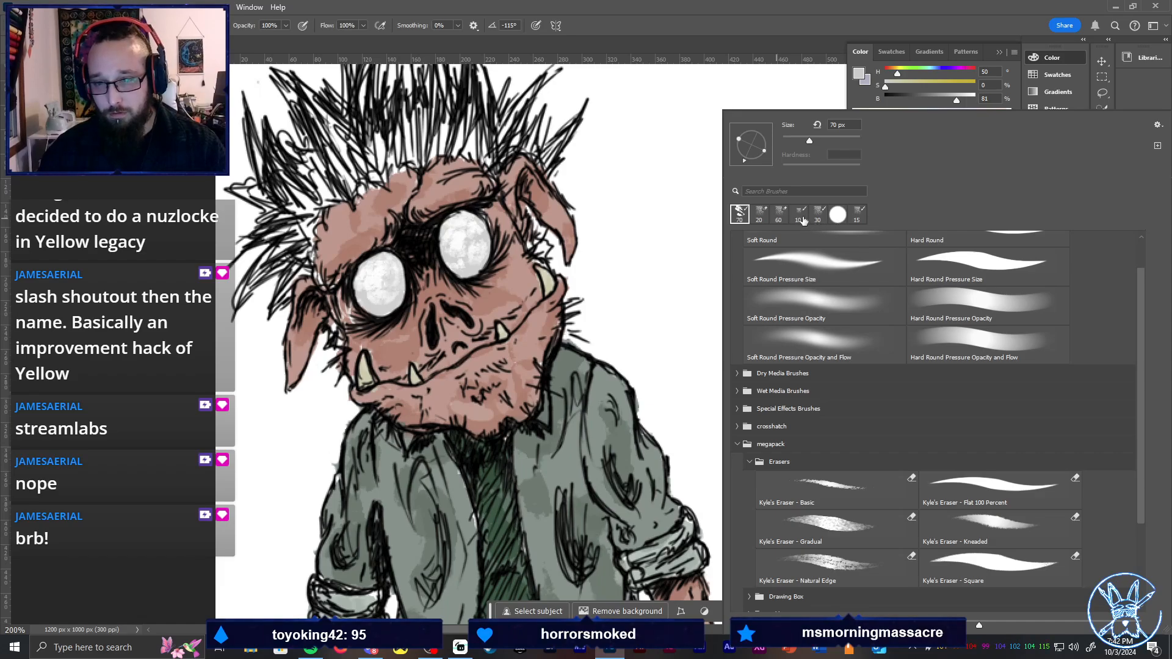
{"action": "left_click", "coordinate": [800, 217]}
{"action": "left_click", "coordinate": [578, 247]}
{"action": "left_click_drag", "start_coordinate": [609, 196], "coordinate": [685, 287]}
{"action": "key", "text": "ctrl+z"}
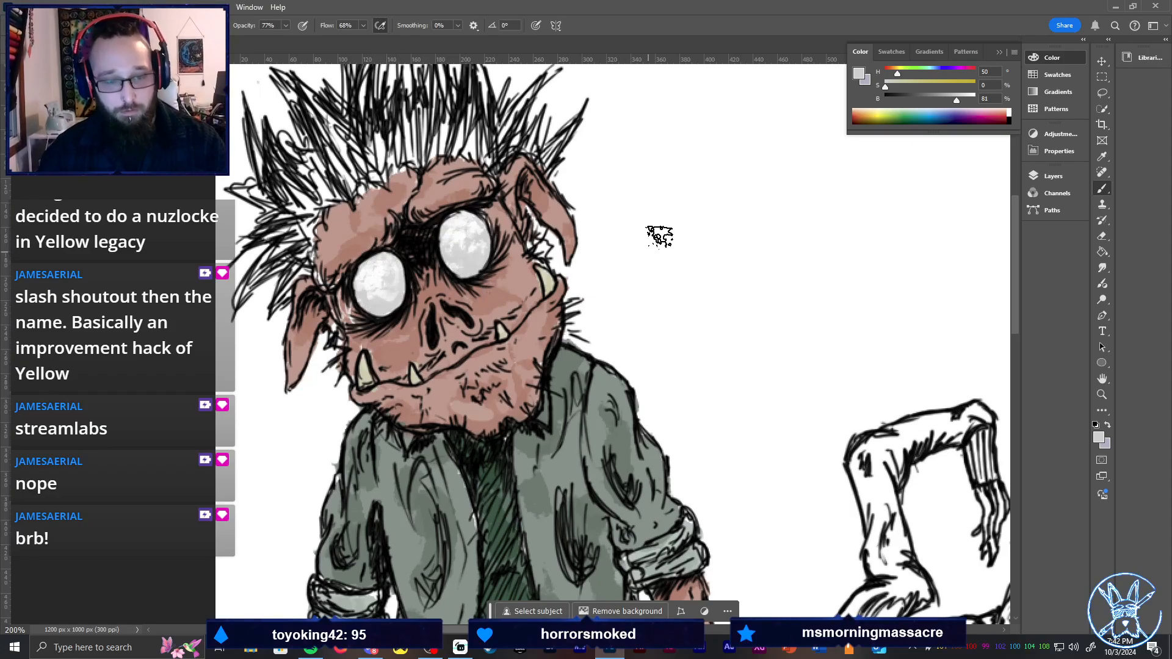
Mix a dark brown for the spiky-haired creature's hair with hue 30, saturation 83% and brightness 25%
{"action": "key", "text": "ctrl+minus"}
{"action": "key", "text": "ctrl+minus"}
{"action": "key", "text": "ctrl+minus"}
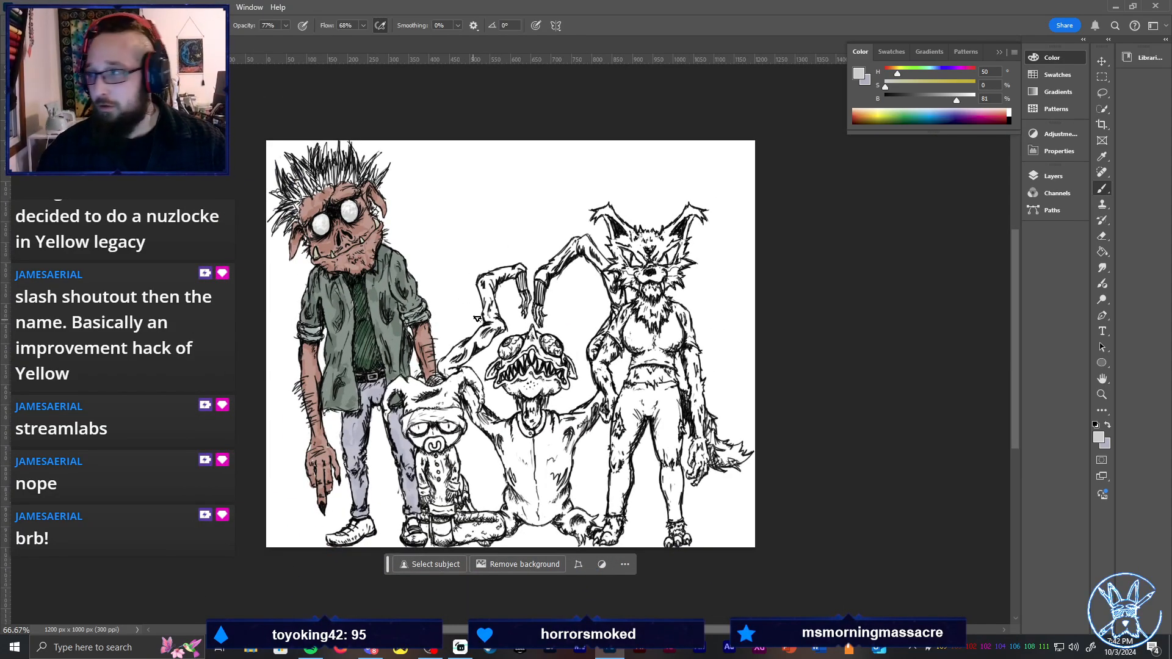
{"action": "key", "text": "z"}
{"action": "left_click_drag", "start_coordinate": [321, 164], "coordinate": [379, 129]}
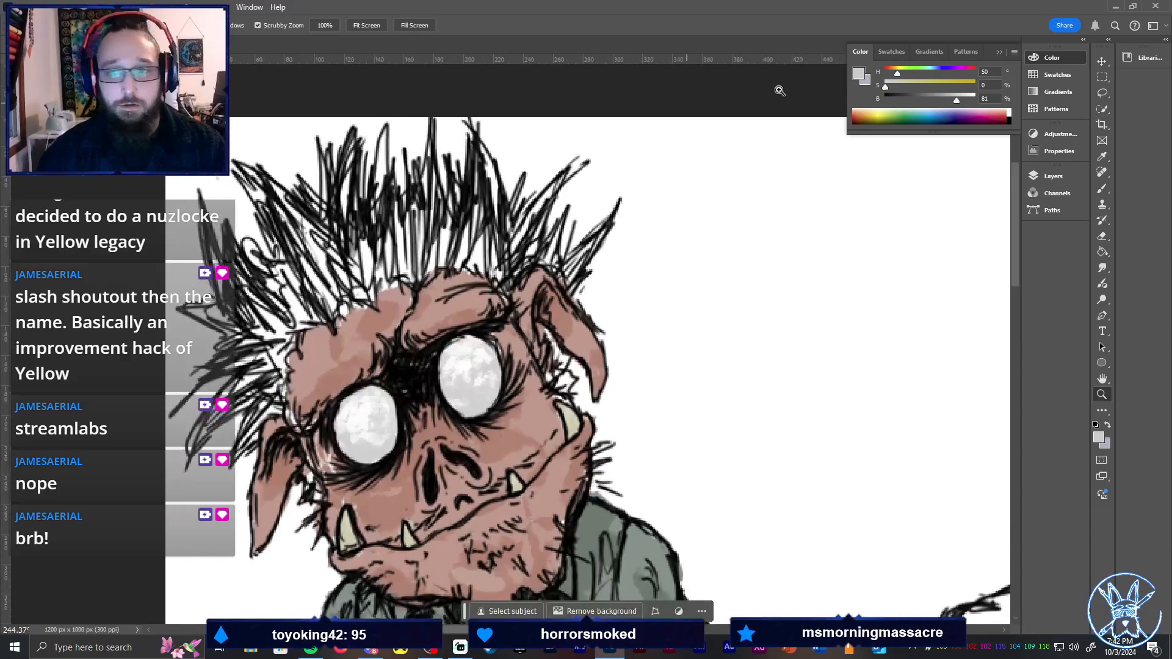
{"action": "left_click_drag", "start_coordinate": [915, 92], "coordinate": [897, 96]}
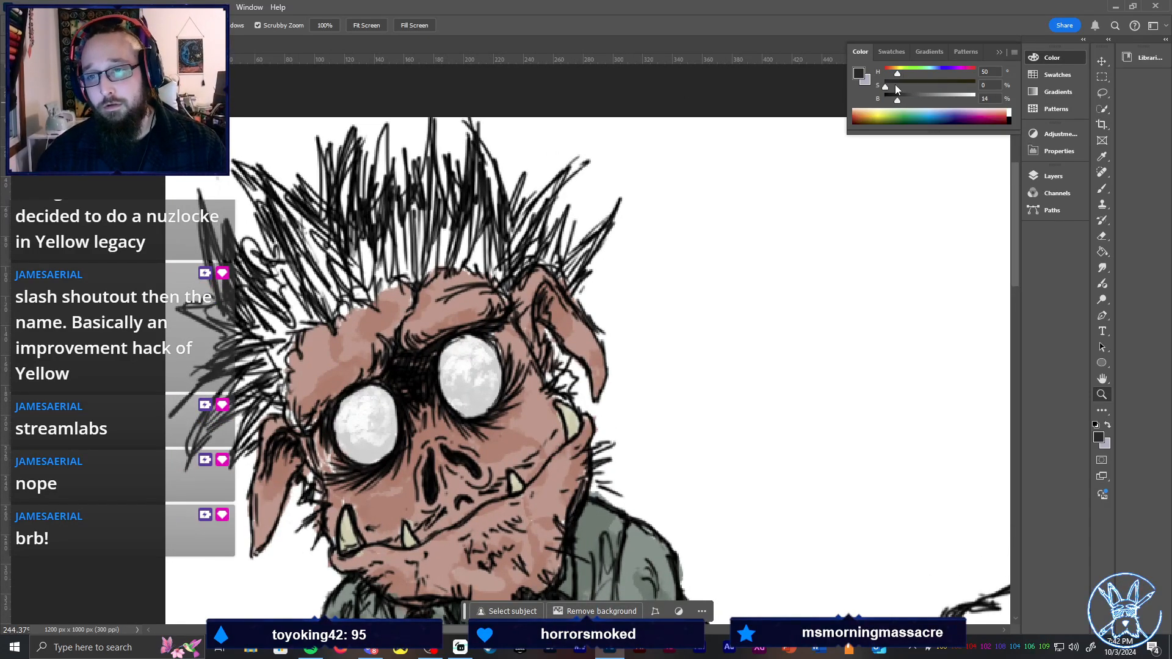
{"action": "left_click_drag", "start_coordinate": [970, 90], "coordinate": [959, 87]}
{"action": "left_click", "coordinate": [907, 95]}
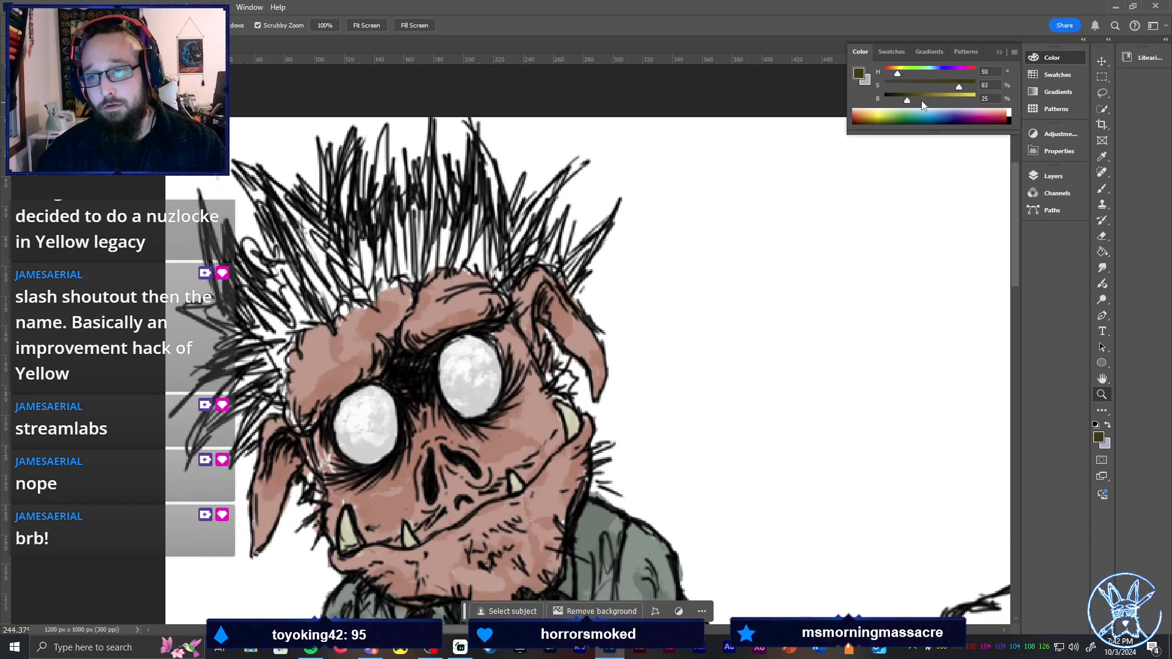
{"action": "left_click", "coordinate": [890, 74]}
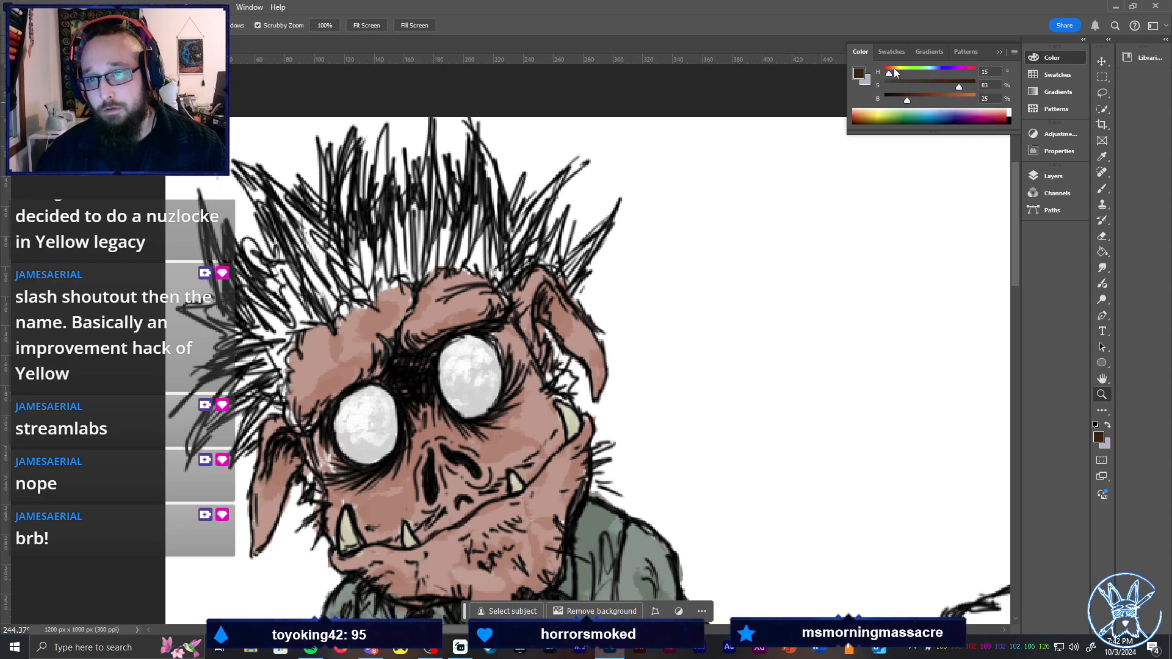
{"action": "left_click", "coordinate": [893, 74]}
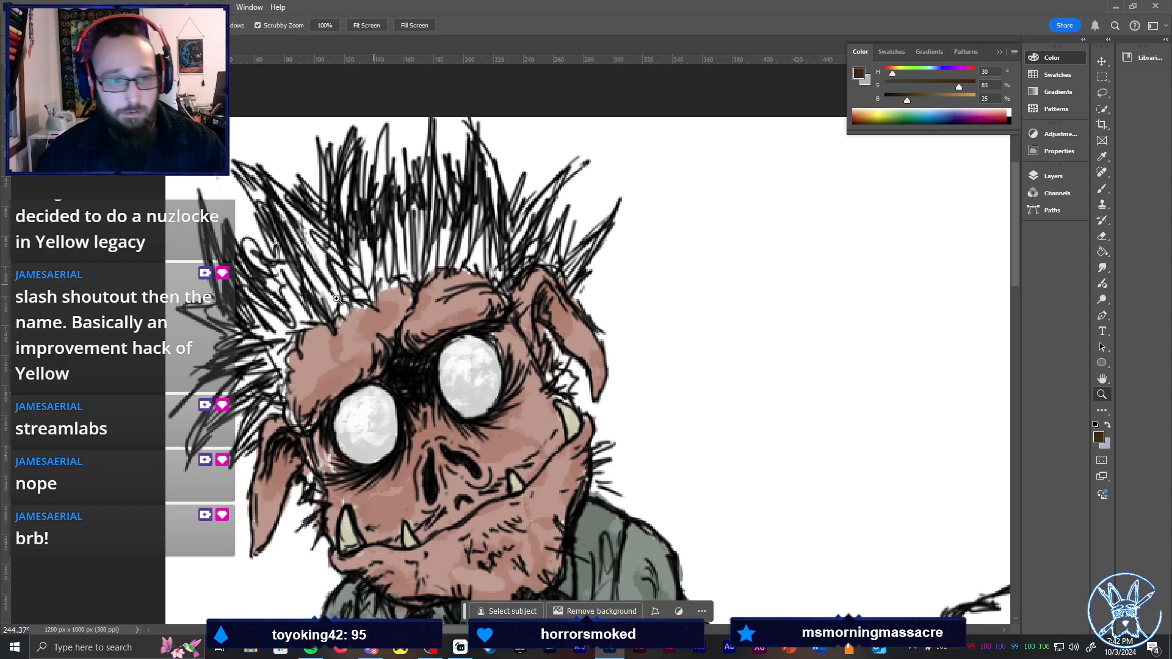
Paint the creature's spiky hair dark brown, including the side tufts and the hair around both ears
{"action": "key", "text": "b"}
{"action": "mouse_move", "coordinate": [336, 299]}
{"action": "left_mouse_down"}
{"action": "mouse_move", "coordinate": [285, 231]}
{"action": "mouse_move", "coordinate": [308, 273]}
{"action": "mouse_move", "coordinate": [275, 195]}
{"action": "mouse_move", "coordinate": [322, 250]}
{"action": "mouse_move", "coordinate": [340, 235]}
{"action": "mouse_move", "coordinate": [374, 271]}
{"action": "mouse_move", "coordinate": [346, 142]}
{"action": "mouse_move", "coordinate": [375, 291]}
{"action": "mouse_move", "coordinate": [342, 301]}
{"action": "mouse_move", "coordinate": [406, 255]}
{"action": "mouse_move", "coordinate": [381, 161]}
{"action": "mouse_move", "coordinate": [419, 242]}
{"action": "mouse_move", "coordinate": [431, 140]}
{"action": "mouse_move", "coordinate": [439, 288]}
{"action": "mouse_move", "coordinate": [473, 182]}
{"action": "mouse_move", "coordinate": [483, 253]}
{"action": "mouse_move", "coordinate": [501, 272]}
{"action": "mouse_move", "coordinate": [549, 199]}
{"action": "mouse_move", "coordinate": [505, 215]}
{"action": "mouse_move", "coordinate": [509, 242]}
{"action": "mouse_move", "coordinate": [590, 263]}
{"action": "left_mouse_up"}
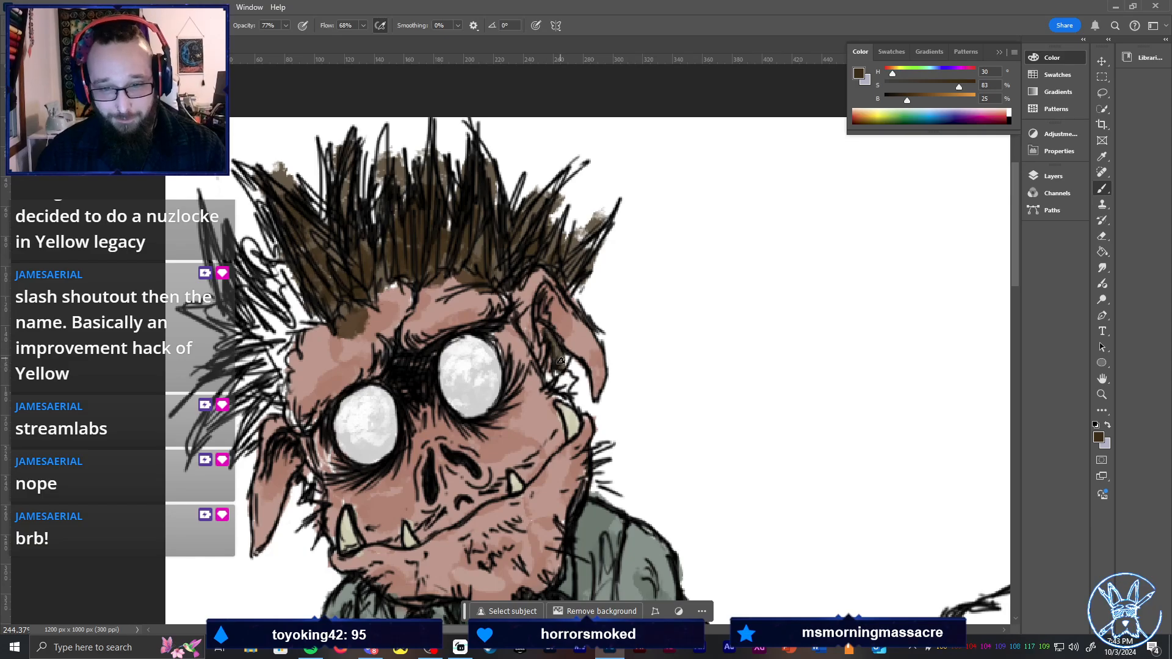
{"action": "mouse_move", "coordinate": [559, 361]}
{"action": "left_mouse_down"}
{"action": "mouse_move", "coordinate": [564, 385]}
{"action": "mouse_move", "coordinate": [549, 382]}
{"action": "mouse_move", "coordinate": [551, 335]}
{"action": "left_mouse_up"}
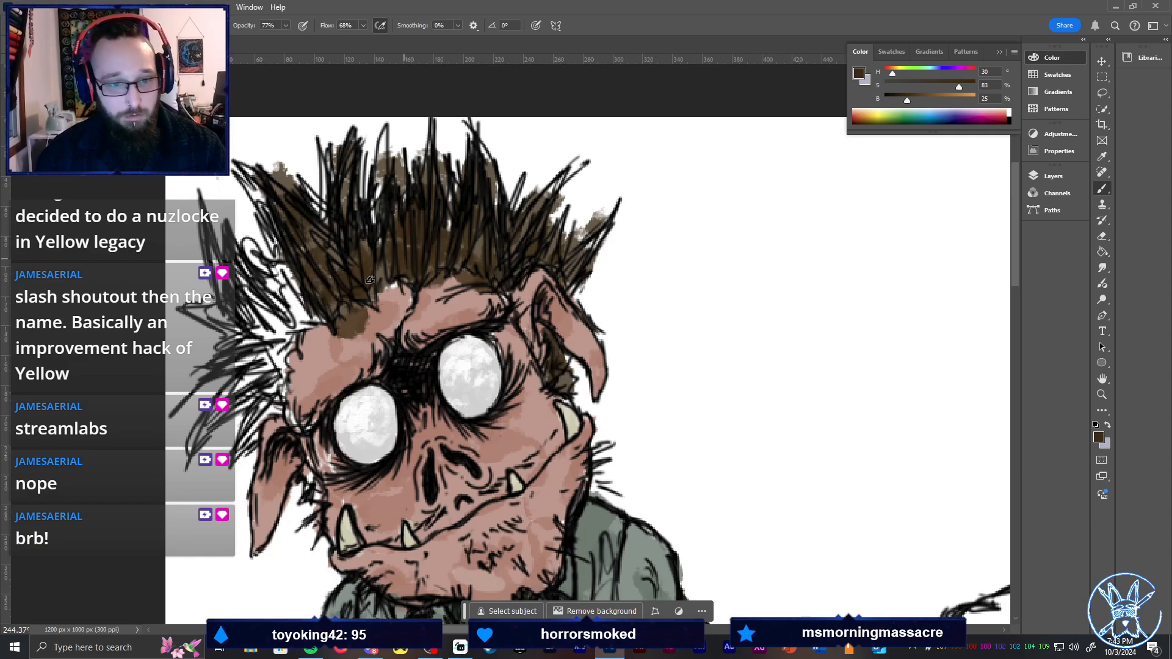
{"action": "mouse_move", "coordinate": [324, 340]}
{"action": "left_mouse_down"}
{"action": "mouse_move", "coordinate": [277, 268]}
{"action": "mouse_move", "coordinate": [293, 305]}
{"action": "mouse_move", "coordinate": [280, 315]}
{"action": "mouse_move", "coordinate": [308, 321]}
{"action": "mouse_move", "coordinate": [275, 329]}
{"action": "mouse_move", "coordinate": [235, 263]}
{"action": "mouse_move", "coordinate": [216, 258]}
{"action": "mouse_move", "coordinate": [241, 178]}
{"action": "mouse_move", "coordinate": [262, 204]}
{"action": "mouse_move", "coordinate": [250, 165]}
{"action": "mouse_move", "coordinate": [305, 233]}
{"action": "mouse_move", "coordinate": [337, 220]}
{"action": "mouse_move", "coordinate": [360, 256]}
{"action": "mouse_move", "coordinate": [397, 247]}
{"action": "mouse_move", "coordinate": [442, 139]}
{"action": "mouse_move", "coordinate": [516, 204]}
{"action": "mouse_move", "coordinate": [528, 183]}
{"action": "mouse_move", "coordinate": [548, 260]}
{"action": "mouse_move", "coordinate": [589, 160]}
{"action": "mouse_move", "coordinate": [568, 196]}
{"action": "left_mouse_up"}
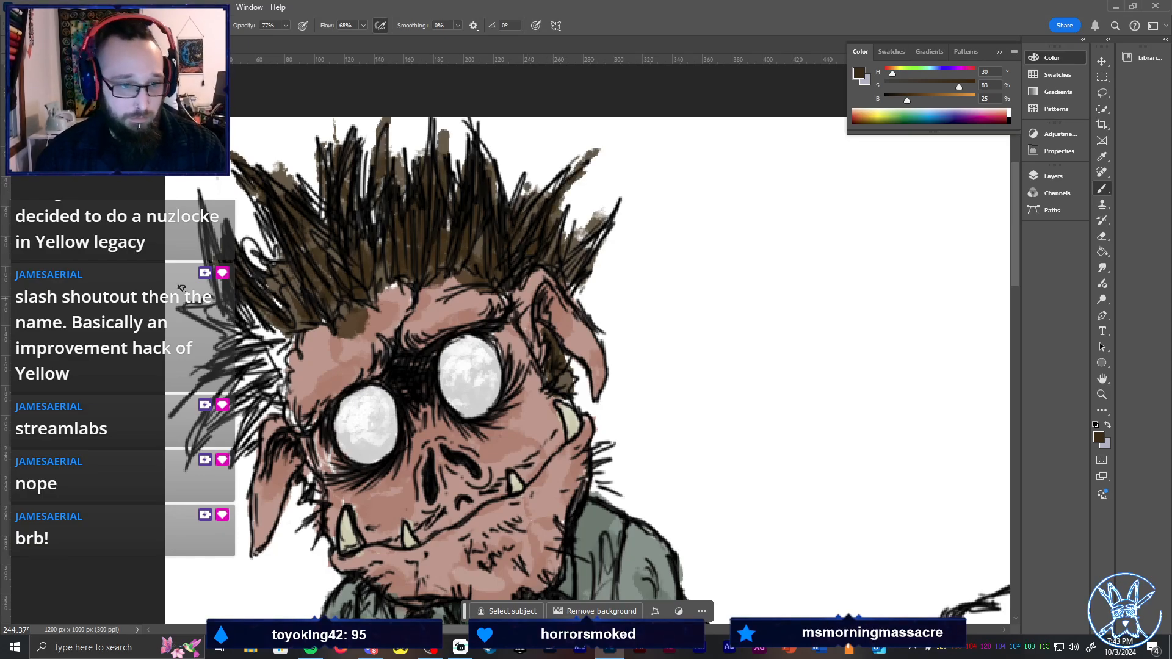
{"action": "mouse_move", "coordinate": [182, 287]}
{"action": "left_mouse_down"}
{"action": "mouse_move", "coordinate": [291, 353]}
{"action": "mouse_move", "coordinate": [209, 369]}
{"action": "mouse_move", "coordinate": [250, 361]}
{"action": "mouse_move", "coordinate": [210, 371]}
{"action": "mouse_move", "coordinate": [243, 362]}
{"action": "mouse_move", "coordinate": [270, 373]}
{"action": "mouse_move", "coordinate": [289, 358]}
{"action": "mouse_move", "coordinate": [261, 398]}
{"action": "mouse_move", "coordinate": [280, 386]}
{"action": "mouse_move", "coordinate": [277, 405]}
{"action": "mouse_move", "coordinate": [237, 455]}
{"action": "mouse_move", "coordinate": [216, 430]}
{"action": "mouse_move", "coordinate": [231, 415]}
{"action": "mouse_move", "coordinate": [193, 440]}
{"action": "mouse_move", "coordinate": [251, 373]}
{"action": "mouse_move", "coordinate": [269, 375]}
{"action": "mouse_move", "coordinate": [235, 395]}
{"action": "left_mouse_up"}
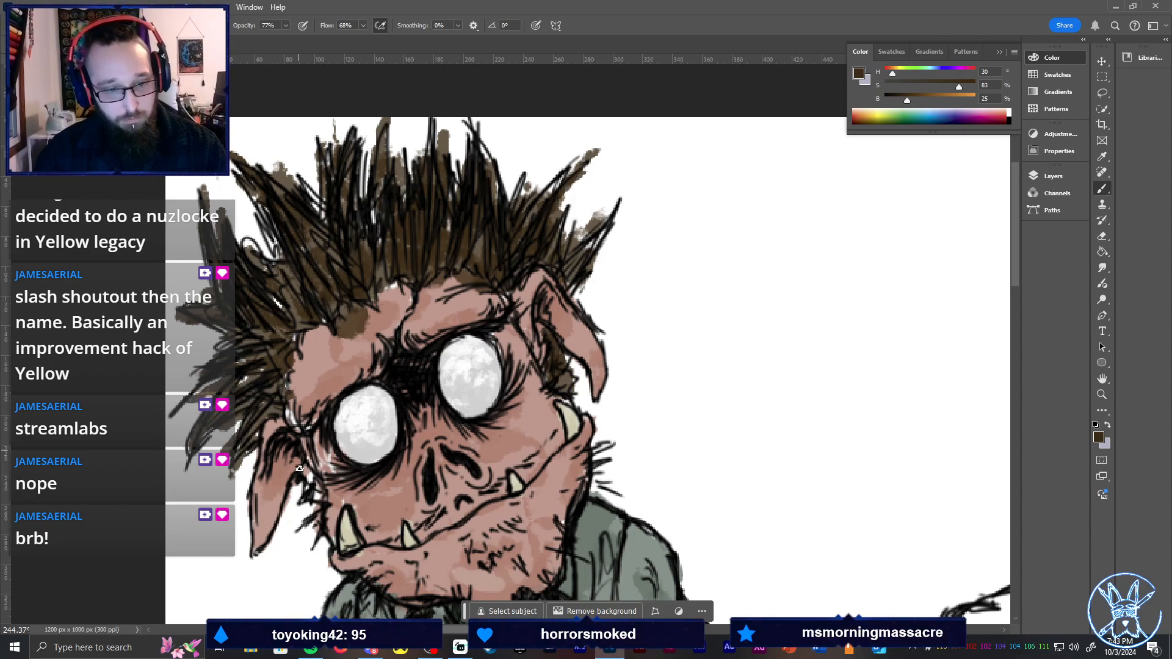
{"action": "left_click_drag", "start_coordinate": [305, 481], "coordinate": [317, 535]}
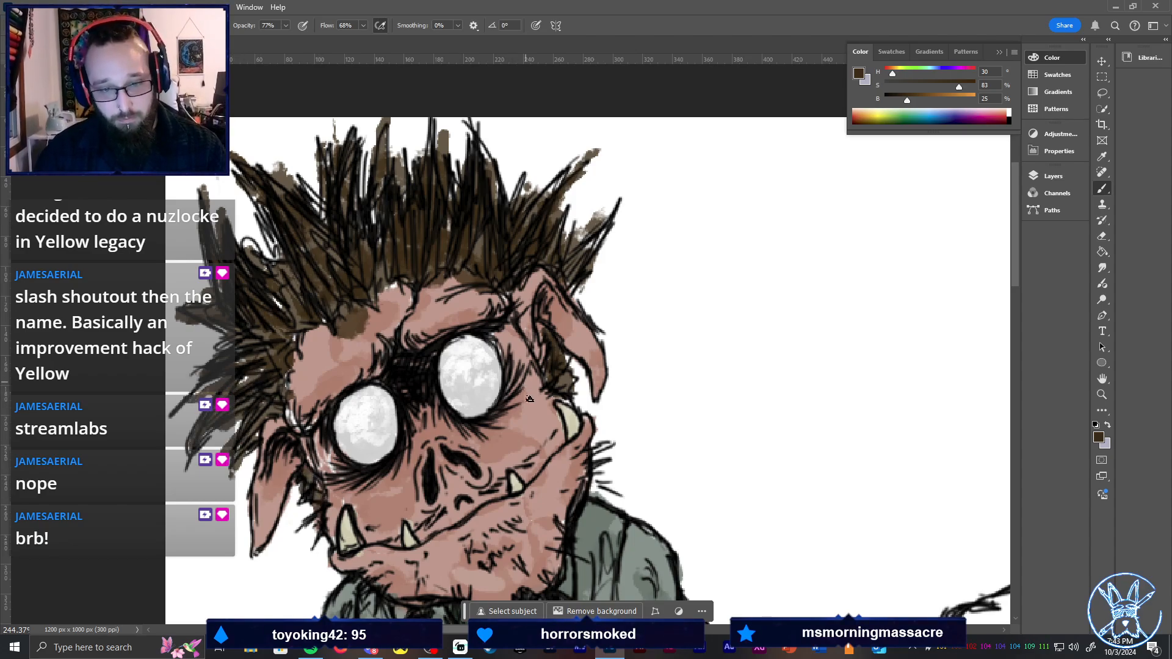
Sample a colour from the creature's clawed fingertip and try painting the bare ankle below the trouser cuff with it
{"action": "key", "text": "ctrl+0"}
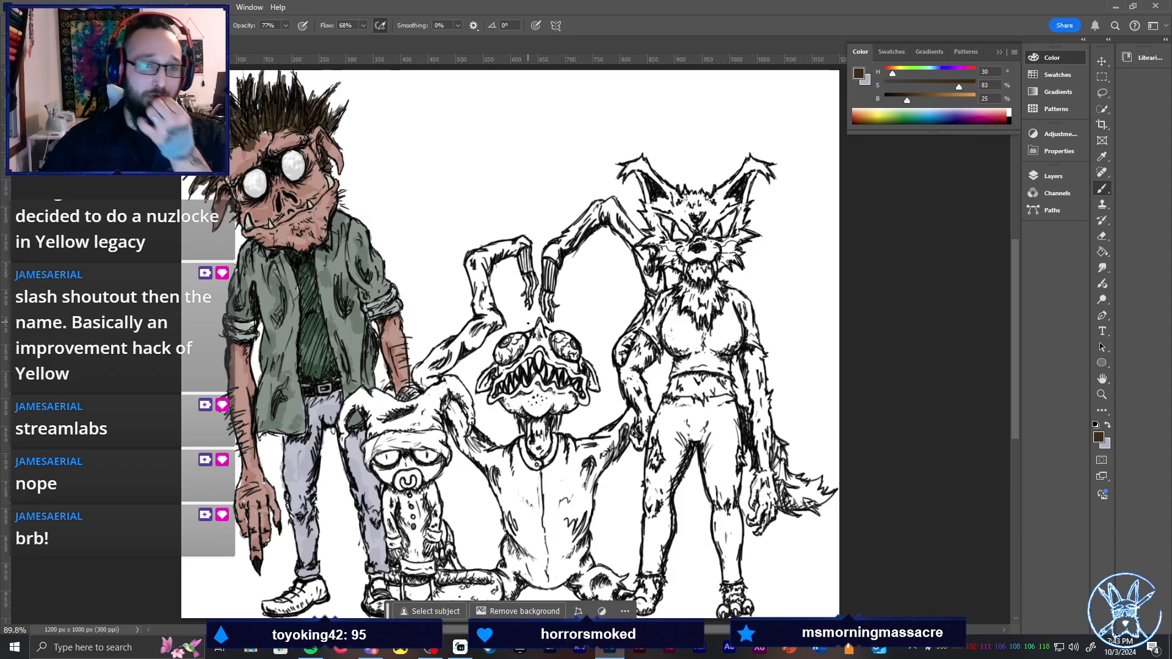
{"action": "key", "text": "h"}
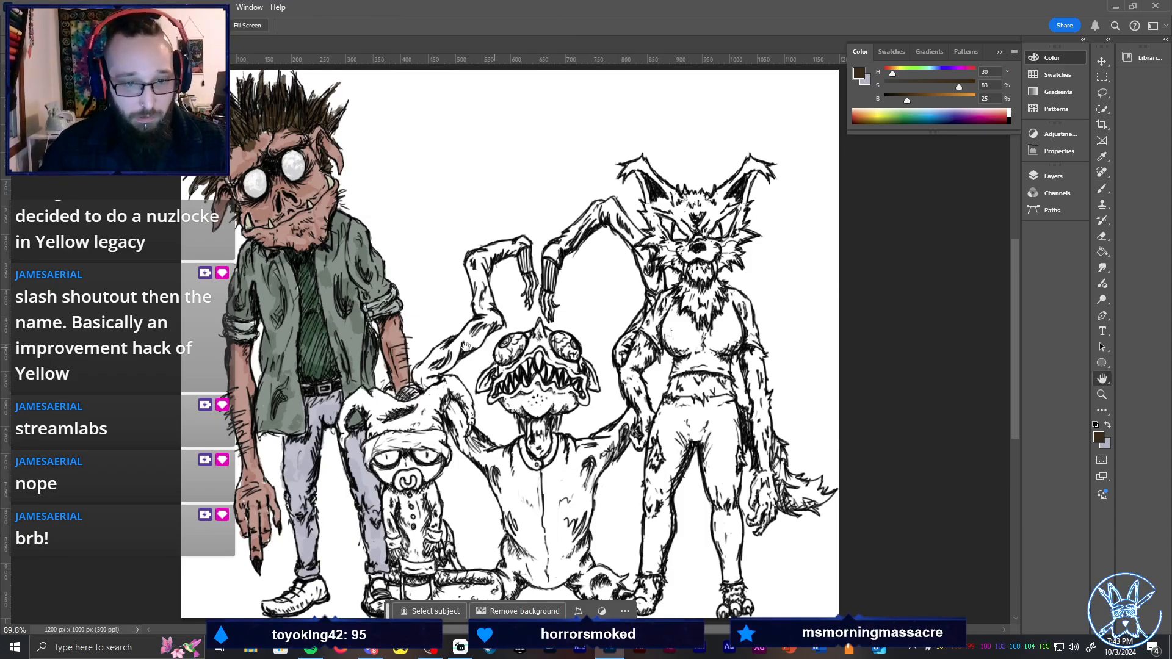
{"action": "left_click_drag", "start_coordinate": [411, 387], "coordinate": [649, 385]}
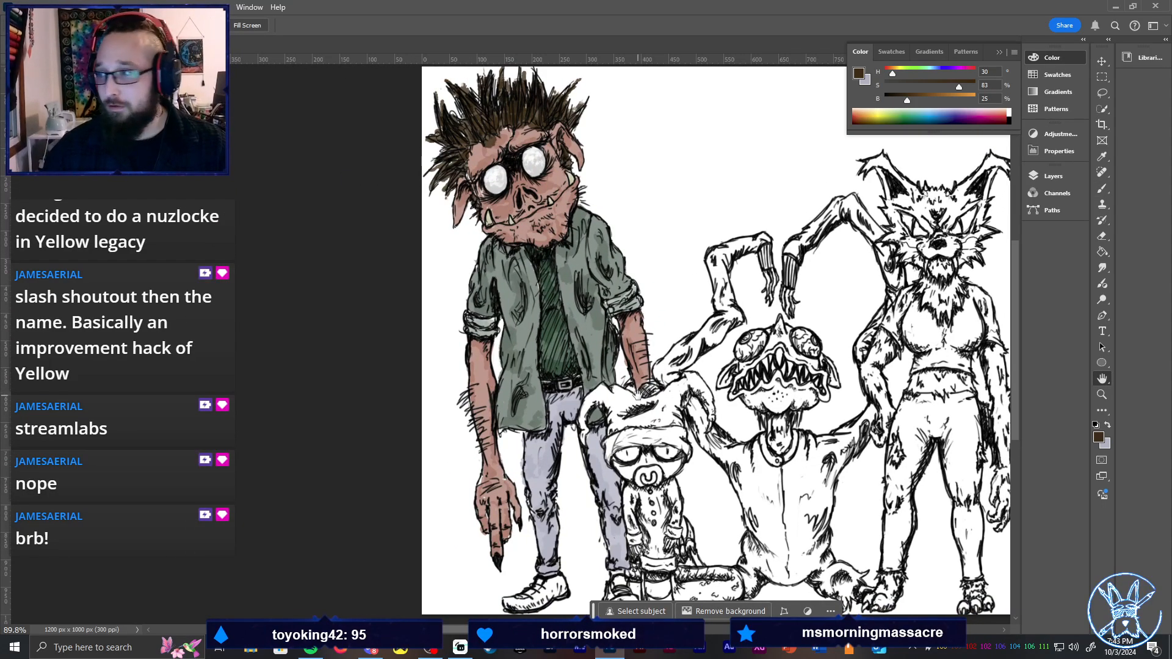
{"action": "left_click_drag", "start_coordinate": [648, 453], "coordinate": [623, 296]}
{"action": "key", "text": "z"}
{"action": "left_click_drag", "start_coordinate": [543, 435], "coordinate": [479, 381]}
{"action": "key", "text": "i"}
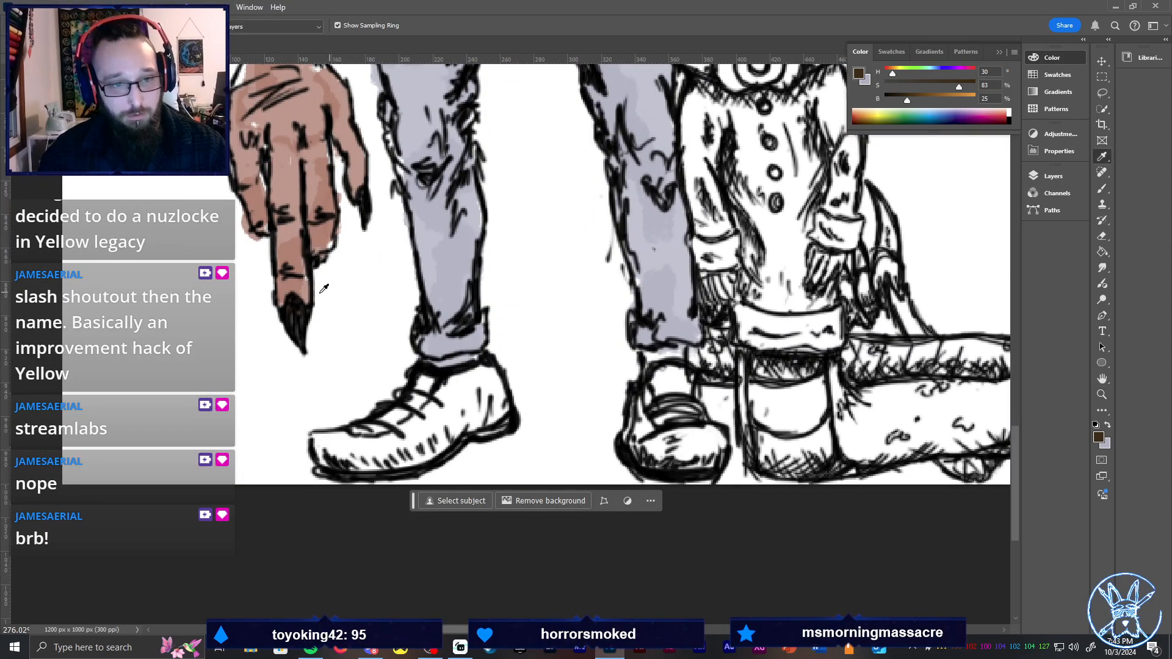
{"action": "left_click", "coordinate": [295, 289]}
{"action": "key", "text": "b"}
{"action": "left_click_drag", "start_coordinate": [427, 360], "coordinate": [442, 359]}
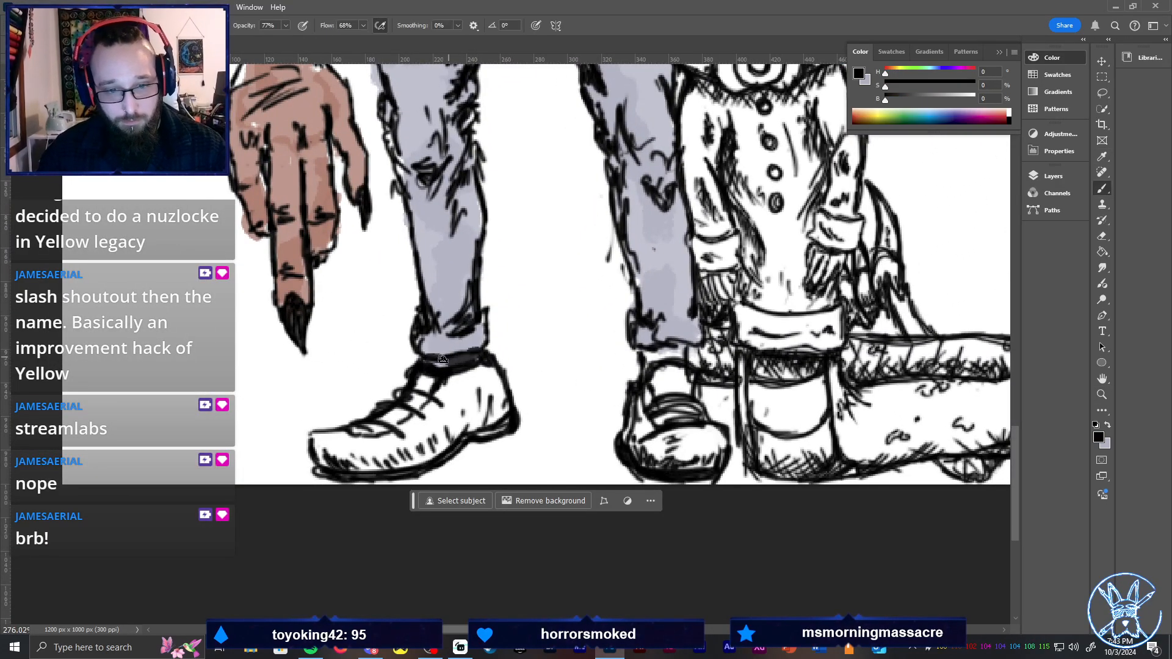
Sample the hand's skin tone, undo the trial ankle strokes and paint both exposed ankles in that colour
{"action": "left_click", "coordinate": [325, 197], "text": "alt"}
{"action": "mouse_move", "coordinate": [443, 361]}
{"action": "left_mouse_down"}
{"action": "mouse_move", "coordinate": [473, 351]}
{"action": "mouse_move", "coordinate": [425, 360]}
{"action": "mouse_move", "coordinate": [472, 352]}
{"action": "mouse_move", "coordinate": [455, 372]}
{"action": "left_mouse_up"}
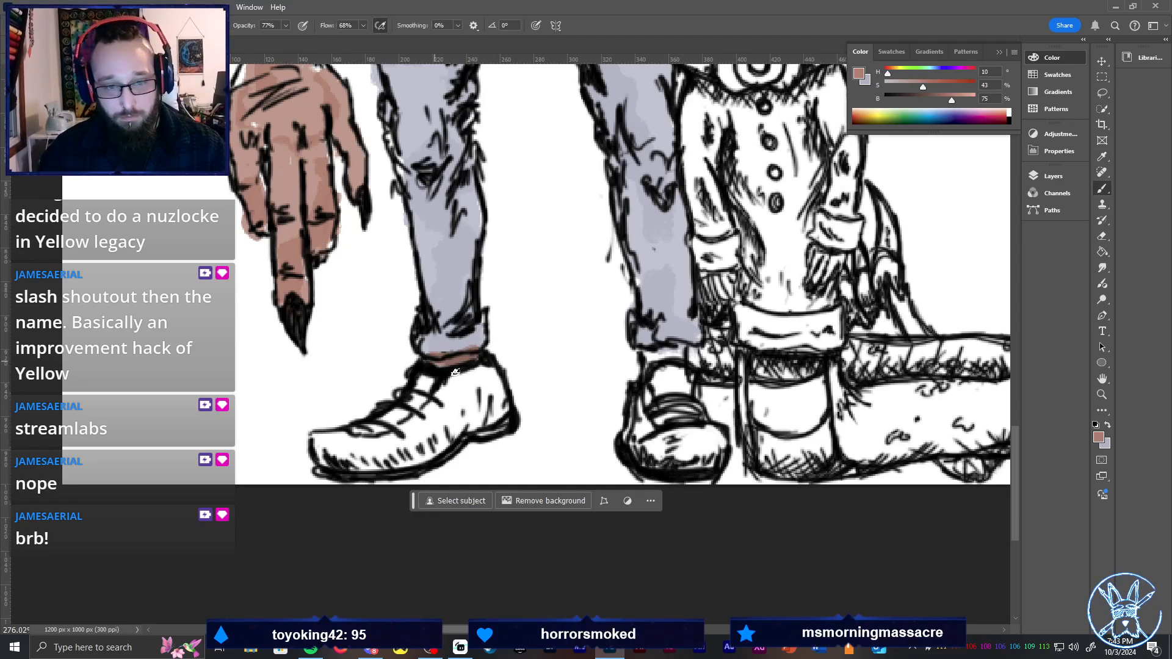
{"action": "key", "text": "ctrl+z"}
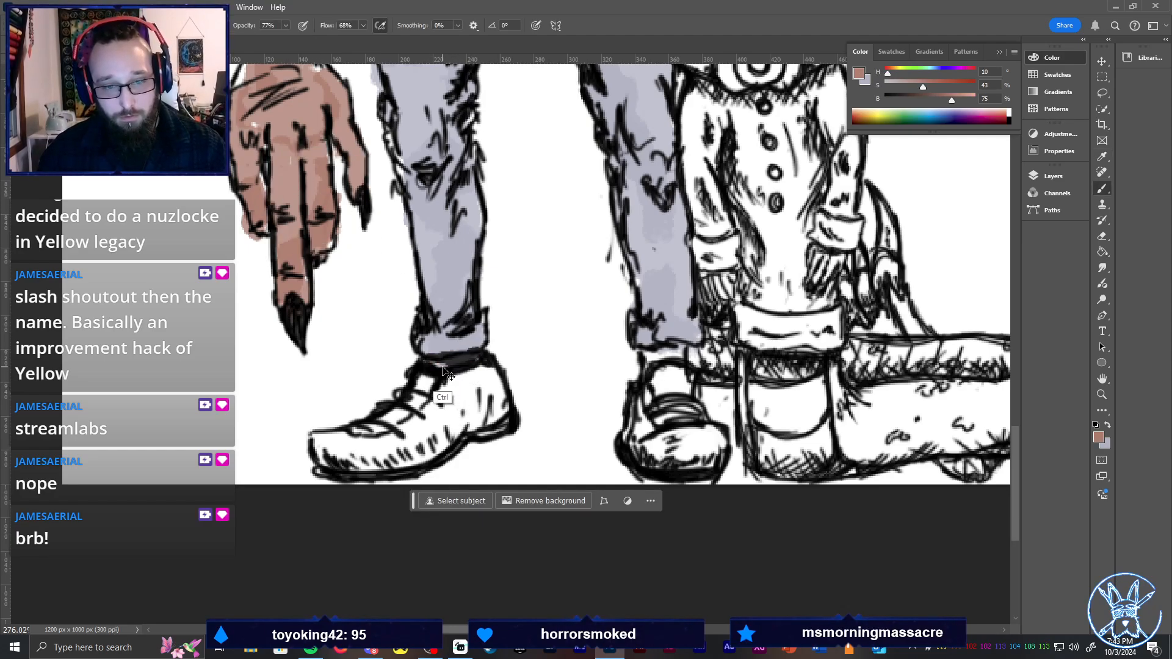
{"action": "key", "text": "ctrl+z"}
{"action": "left_click_drag", "start_coordinate": [433, 363], "coordinate": [470, 364]}
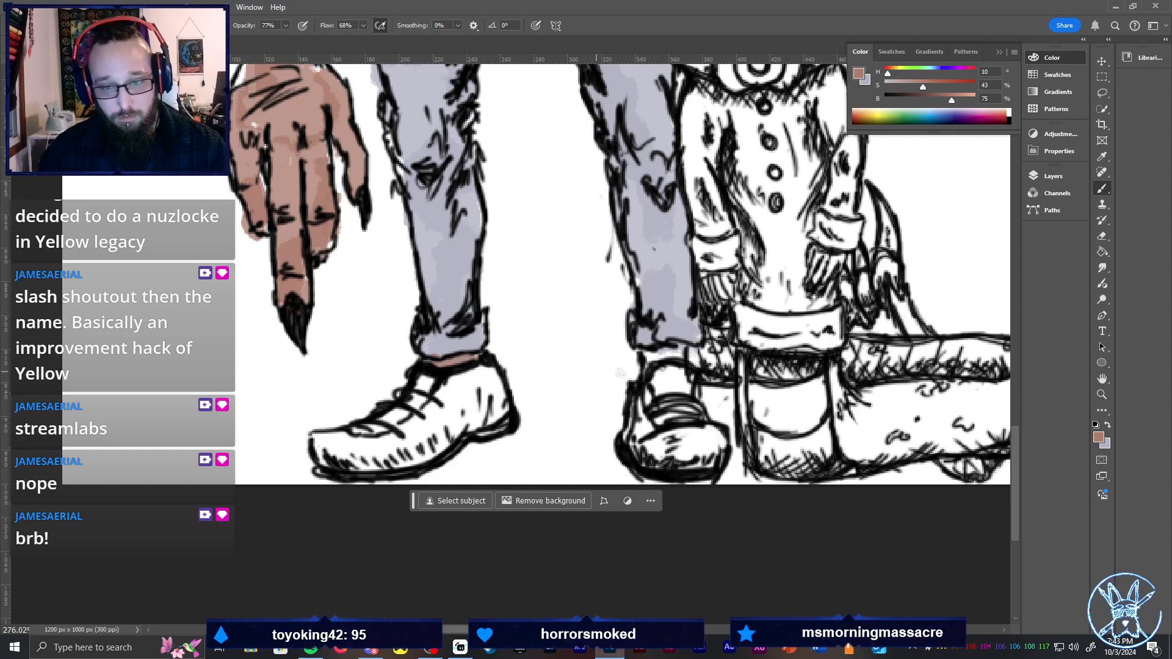
{"action": "left_click_drag", "start_coordinate": [645, 361], "coordinate": [683, 347]}
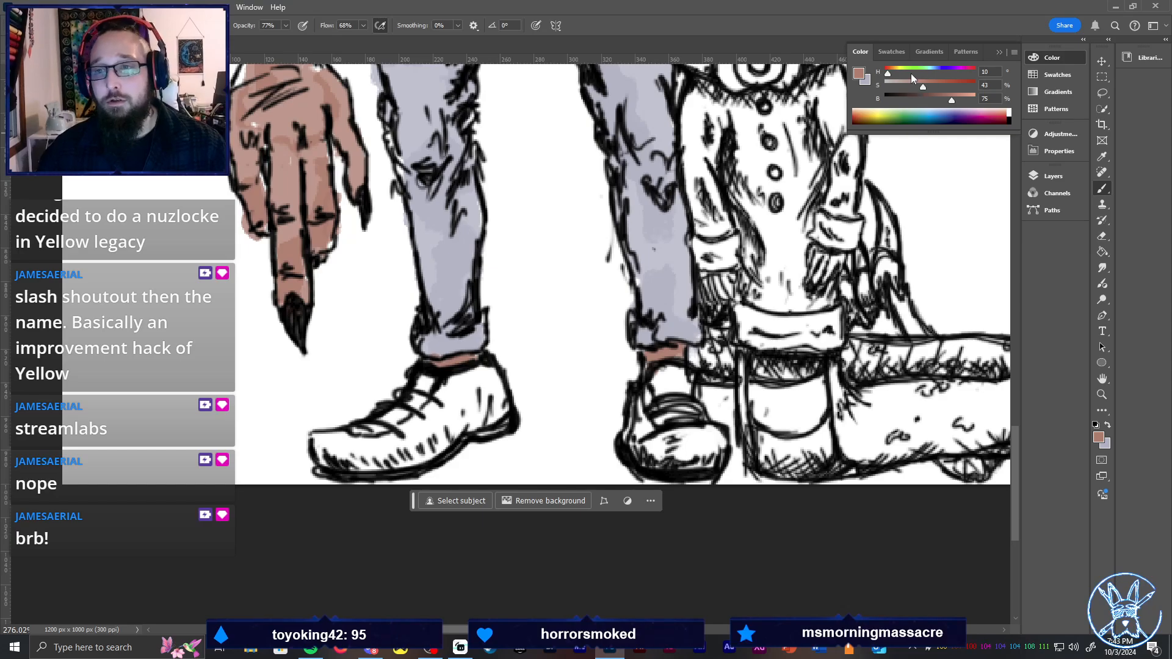
Mix a brown with hue 27, saturation 81% and brightness 41% and paint both of the creature's shoes
{"action": "left_click_drag", "start_coordinate": [946, 82], "coordinate": [922, 99]}
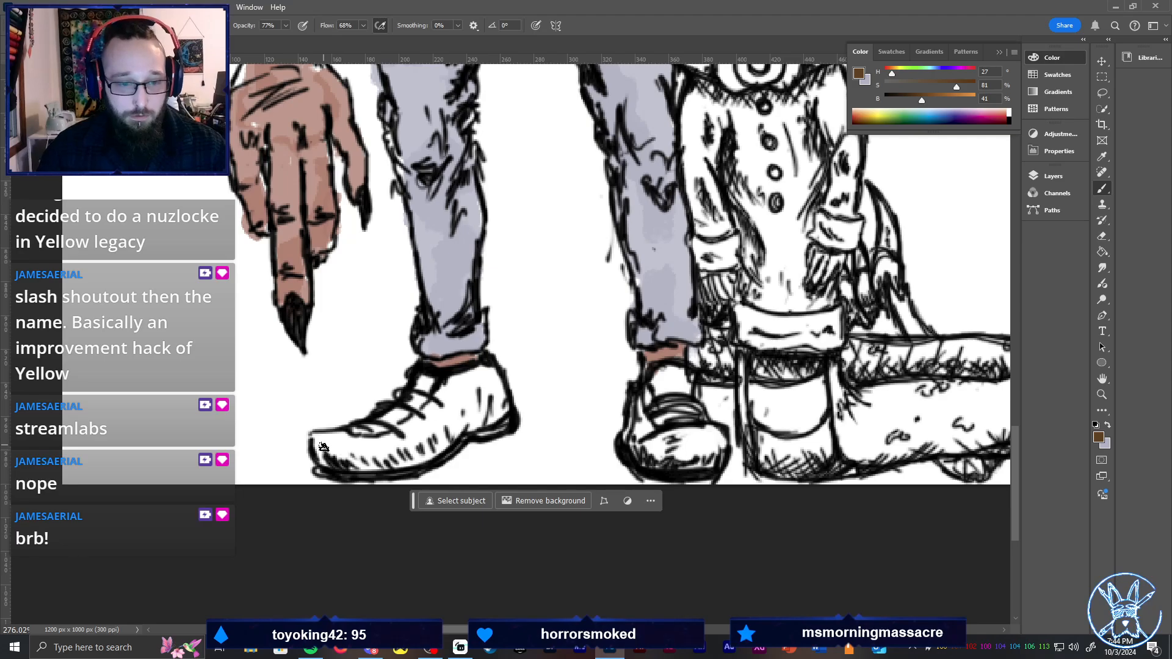
{"action": "mouse_move", "coordinate": [324, 450]}
{"action": "left_mouse_down"}
{"action": "mouse_move", "coordinate": [440, 430]}
{"action": "mouse_move", "coordinate": [373, 462]}
{"action": "mouse_move", "coordinate": [447, 431]}
{"action": "mouse_move", "coordinate": [427, 445]}
{"action": "mouse_move", "coordinate": [465, 415]}
{"action": "mouse_move", "coordinate": [473, 424]}
{"action": "mouse_move", "coordinate": [484, 381]}
{"action": "mouse_move", "coordinate": [494, 411]}
{"action": "mouse_move", "coordinate": [491, 383]}
{"action": "mouse_move", "coordinate": [482, 421]}
{"action": "mouse_move", "coordinate": [448, 397]}
{"action": "mouse_move", "coordinate": [423, 407]}
{"action": "mouse_move", "coordinate": [429, 386]}
{"action": "mouse_move", "coordinate": [407, 423]}
{"action": "mouse_move", "coordinate": [321, 444]}
{"action": "mouse_move", "coordinate": [335, 463]}
{"action": "mouse_move", "coordinate": [389, 458]}
{"action": "mouse_move", "coordinate": [505, 417]}
{"action": "mouse_move", "coordinate": [380, 460]}
{"action": "mouse_move", "coordinate": [336, 455]}
{"action": "mouse_move", "coordinate": [434, 441]}
{"action": "mouse_move", "coordinate": [420, 454]}
{"action": "mouse_move", "coordinate": [490, 417]}
{"action": "mouse_move", "coordinate": [476, 407]}
{"action": "mouse_move", "coordinate": [511, 416]}
{"action": "mouse_move", "coordinate": [477, 464]}
{"action": "mouse_move", "coordinate": [437, 445]}
{"action": "mouse_move", "coordinate": [498, 473]}
{"action": "left_mouse_up"}
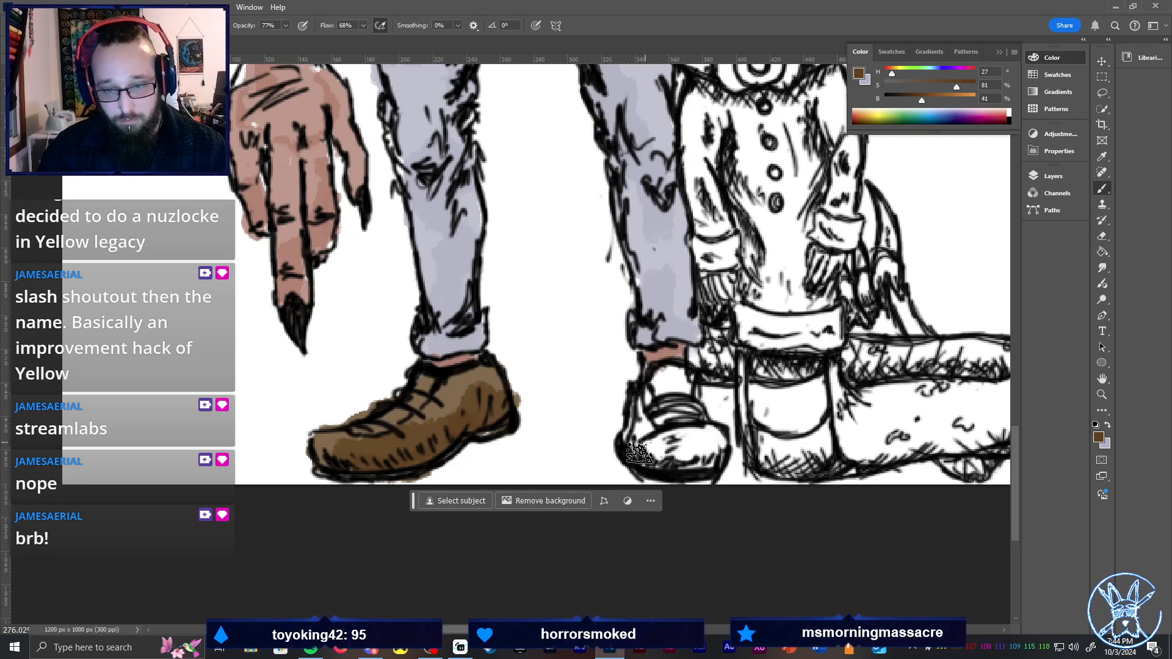
{"action": "mouse_move", "coordinate": [639, 451]}
{"action": "left_mouse_down"}
{"action": "mouse_move", "coordinate": [650, 423]}
{"action": "mouse_move", "coordinate": [667, 470]}
{"action": "mouse_move", "coordinate": [684, 439]}
{"action": "mouse_move", "coordinate": [710, 460]}
{"action": "mouse_move", "coordinate": [681, 388]}
{"action": "mouse_move", "coordinate": [677, 402]}
{"action": "mouse_move", "coordinate": [677, 376]}
{"action": "mouse_move", "coordinate": [643, 414]}
{"action": "mouse_move", "coordinate": [662, 453]}
{"action": "mouse_move", "coordinate": [644, 443]}
{"action": "mouse_move", "coordinate": [699, 453]}
{"action": "mouse_move", "coordinate": [691, 482]}
{"action": "mouse_move", "coordinate": [708, 453]}
{"action": "mouse_move", "coordinate": [673, 412]}
{"action": "mouse_move", "coordinate": [675, 385]}
{"action": "mouse_move", "coordinate": [686, 425]}
{"action": "mouse_move", "coordinate": [685, 404]}
{"action": "mouse_move", "coordinate": [720, 436]}
{"action": "left_mouse_up"}
{"action": "key", "text": "e"}
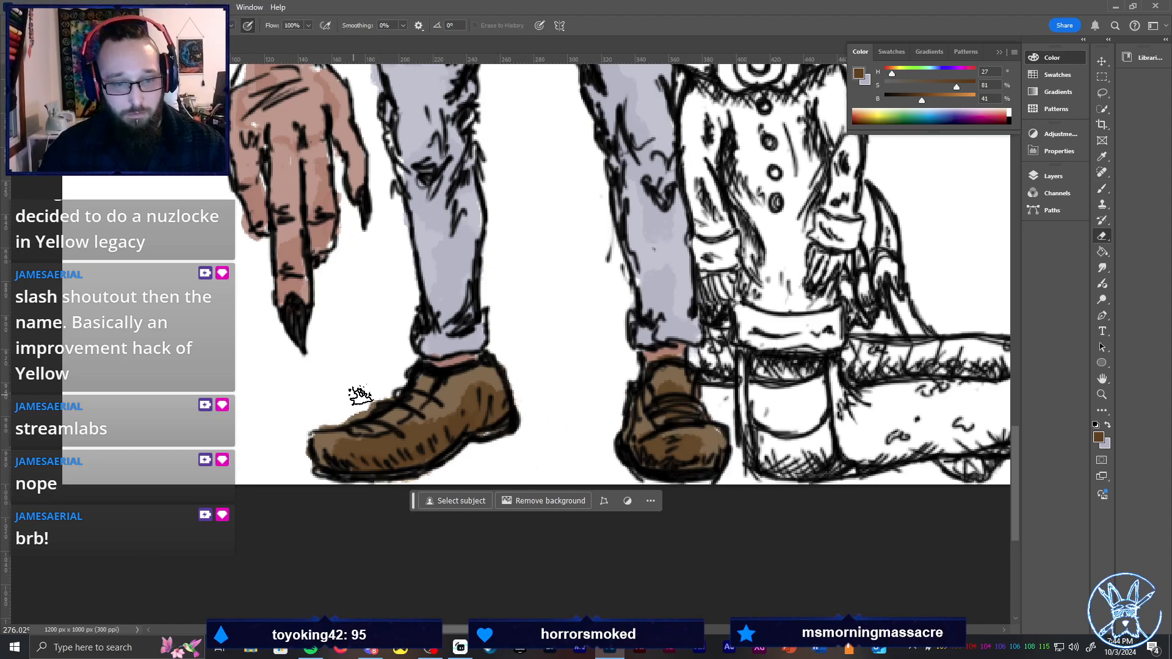
{"action": "key", "text": "ctrl+0"}
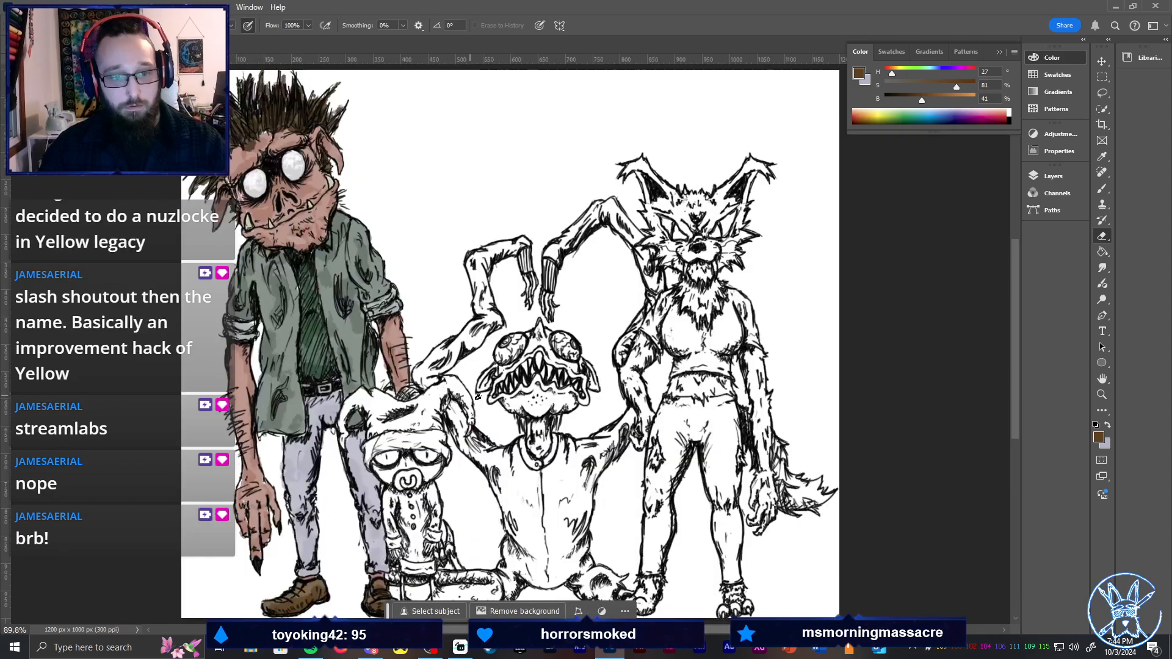
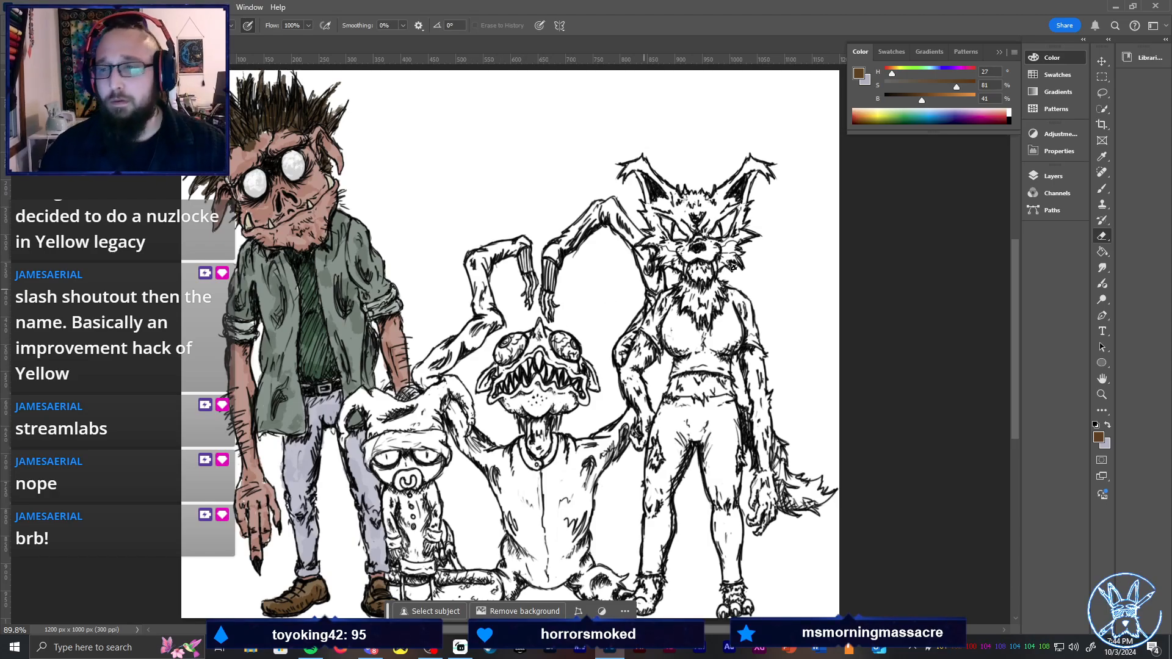
Hide and show the Slaylem, Emo and ME layers one by one to check which character each holds
{"action": "left_click", "coordinate": [1064, 181]}
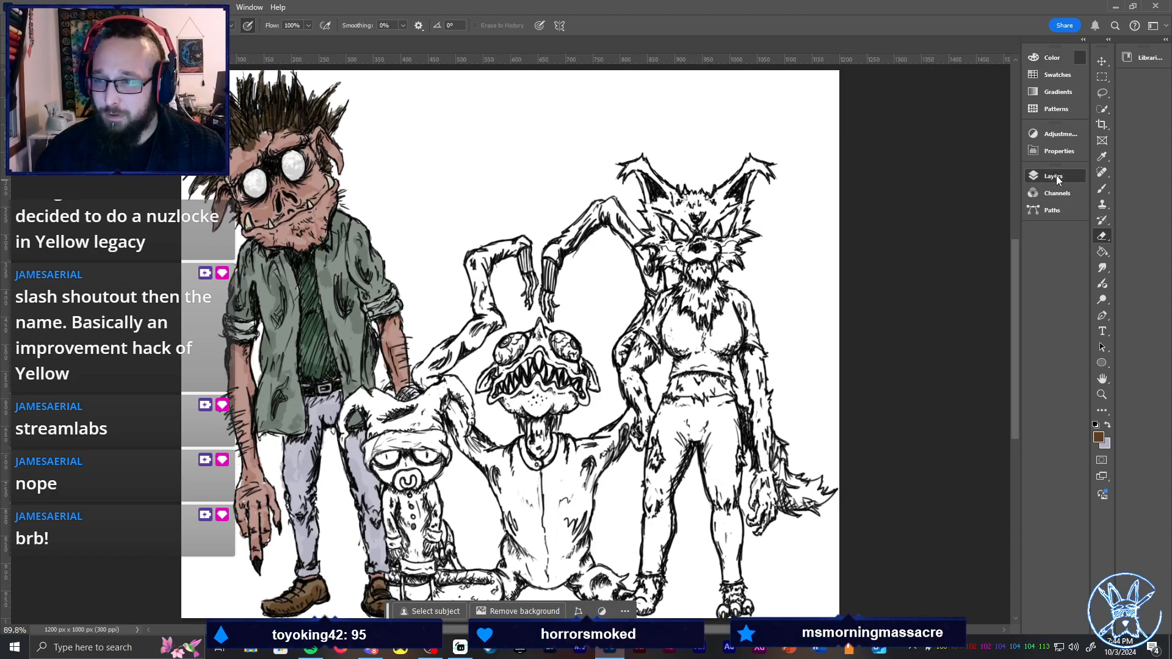
{"action": "left_click", "coordinate": [885, 269]}
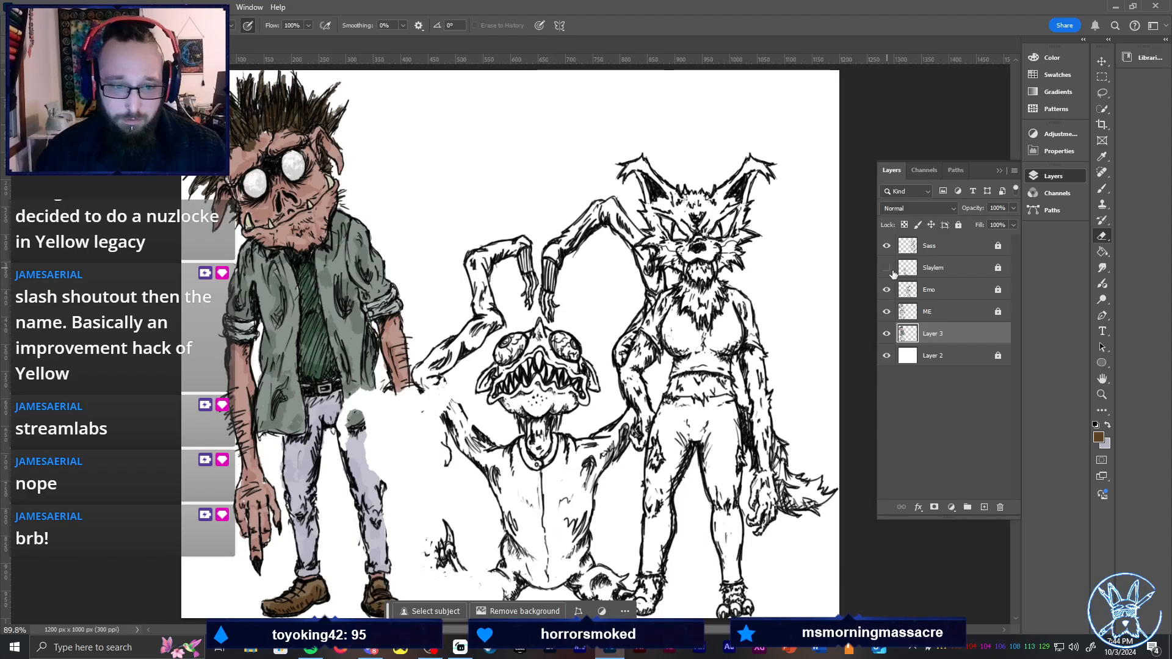
{"action": "left_click", "coordinate": [889, 272]}
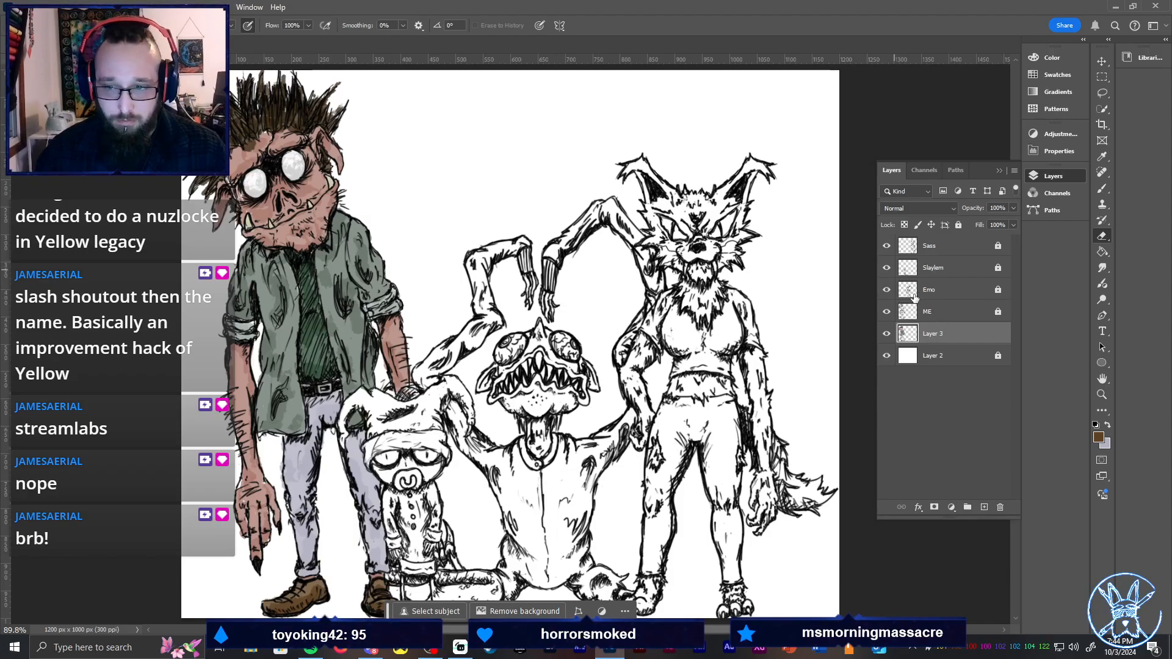
{"action": "left_click", "coordinate": [886, 290]}
{"action": "left_click", "coordinate": [886, 291]}
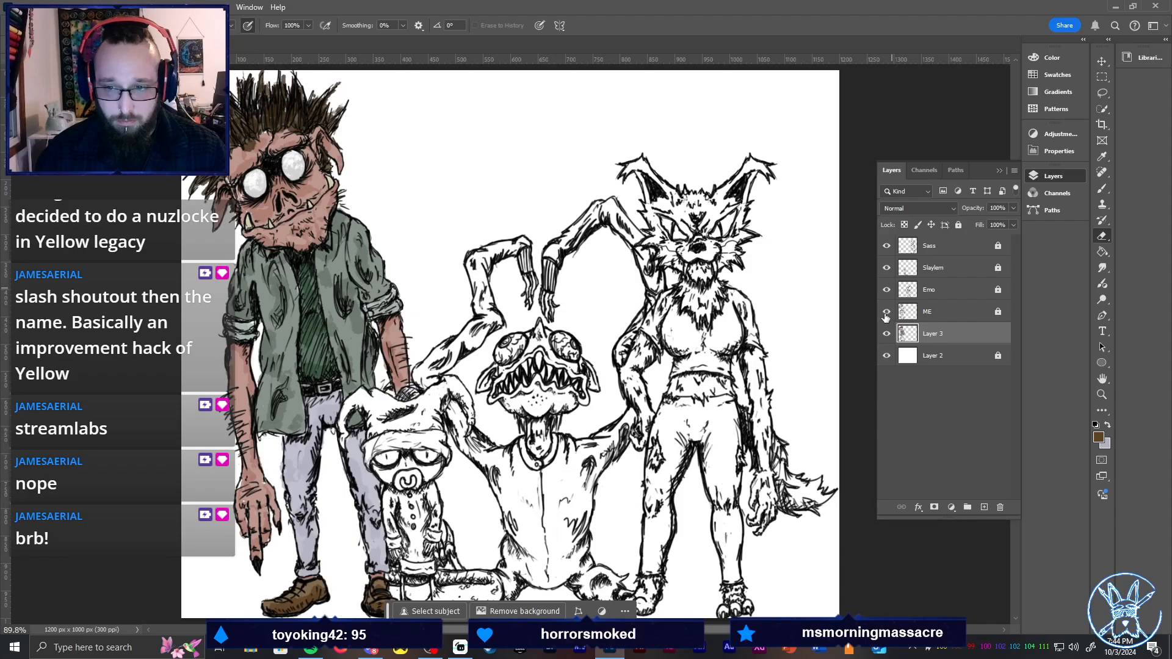
{"action": "left_click", "coordinate": [887, 313]}
{"action": "left_click", "coordinate": [886, 312]}
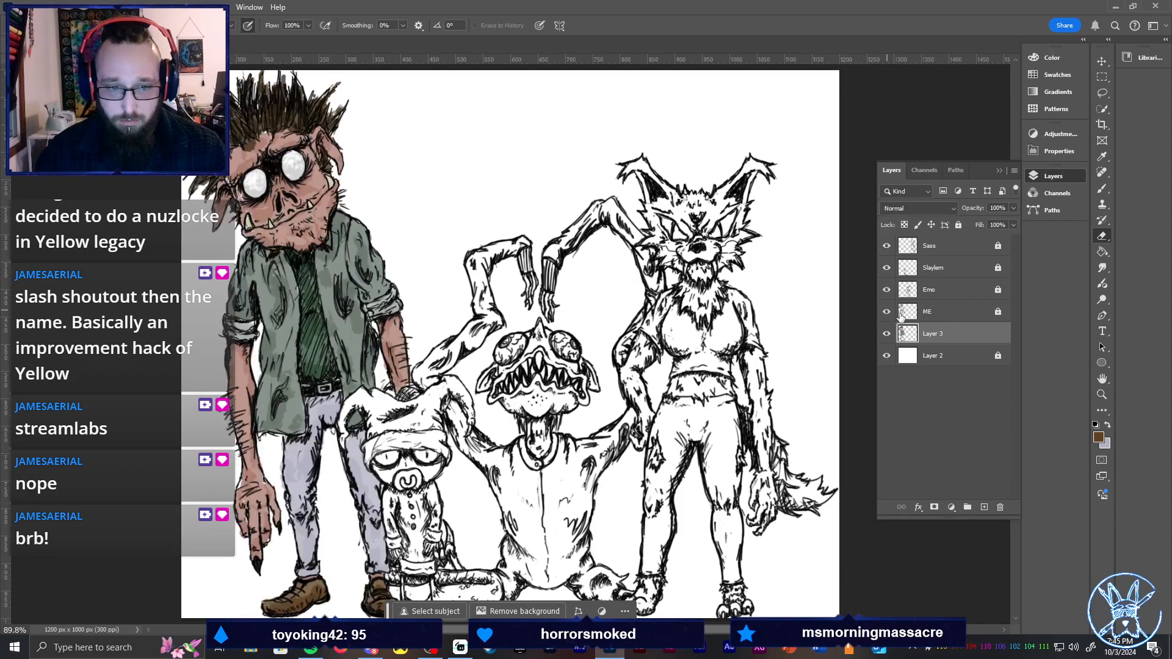
{"action": "left_click", "coordinate": [998, 313]}
{"action": "left_click", "coordinate": [971, 313]}
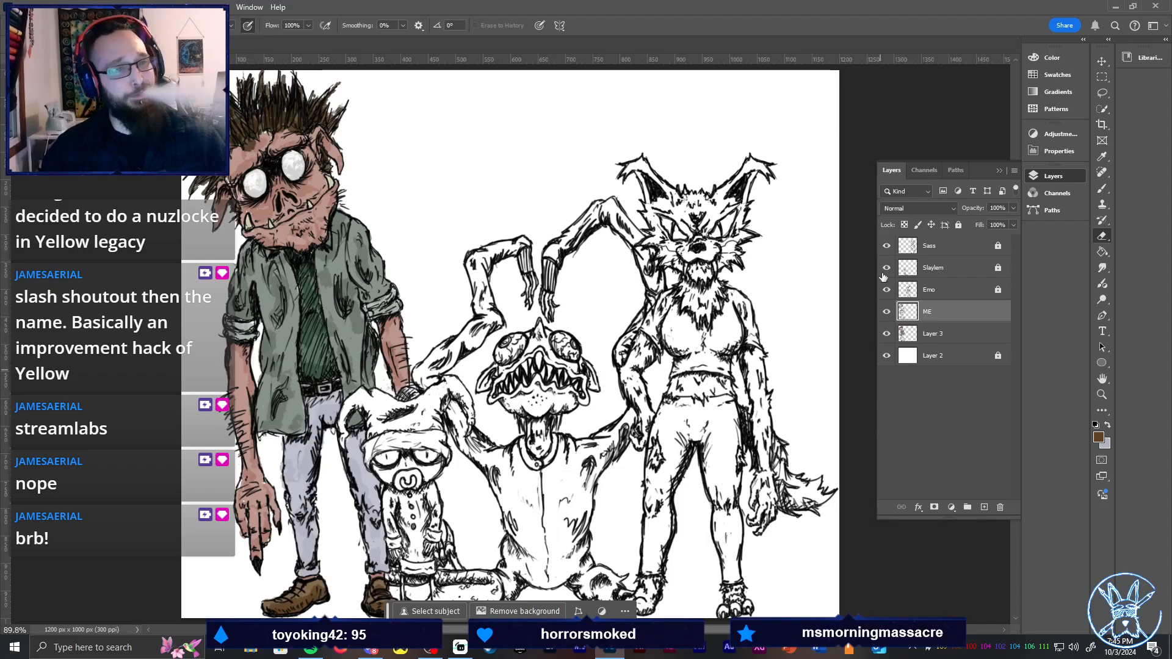
{"action": "left_click", "coordinate": [959, 224]}
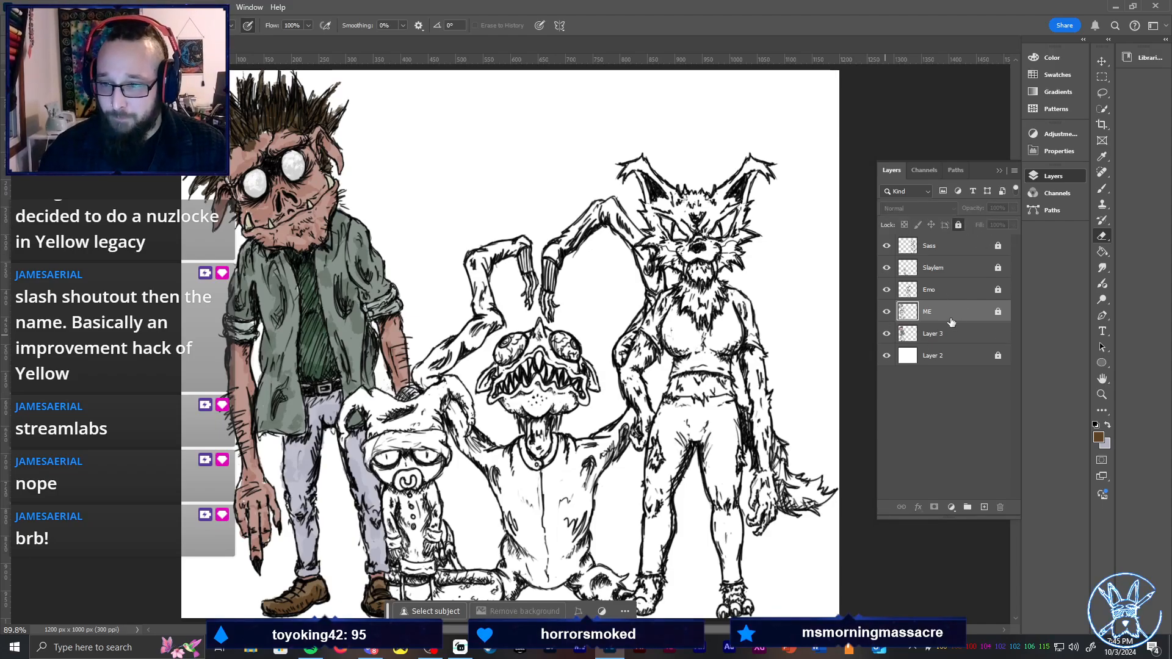
Lock the colour layer Layer 3 and make the Slaylem line-art layer active
{"action": "left_click", "coordinate": [978, 335]}
{"action": "left_click", "coordinate": [958, 225]}
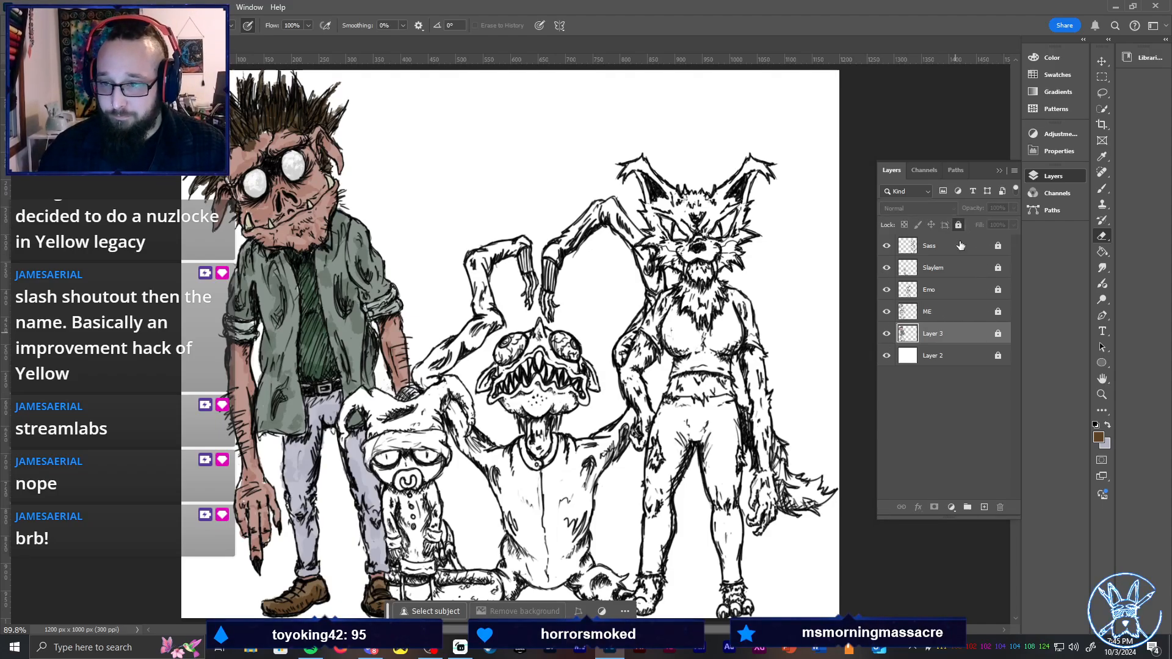
{"action": "left_click", "coordinate": [956, 313]}
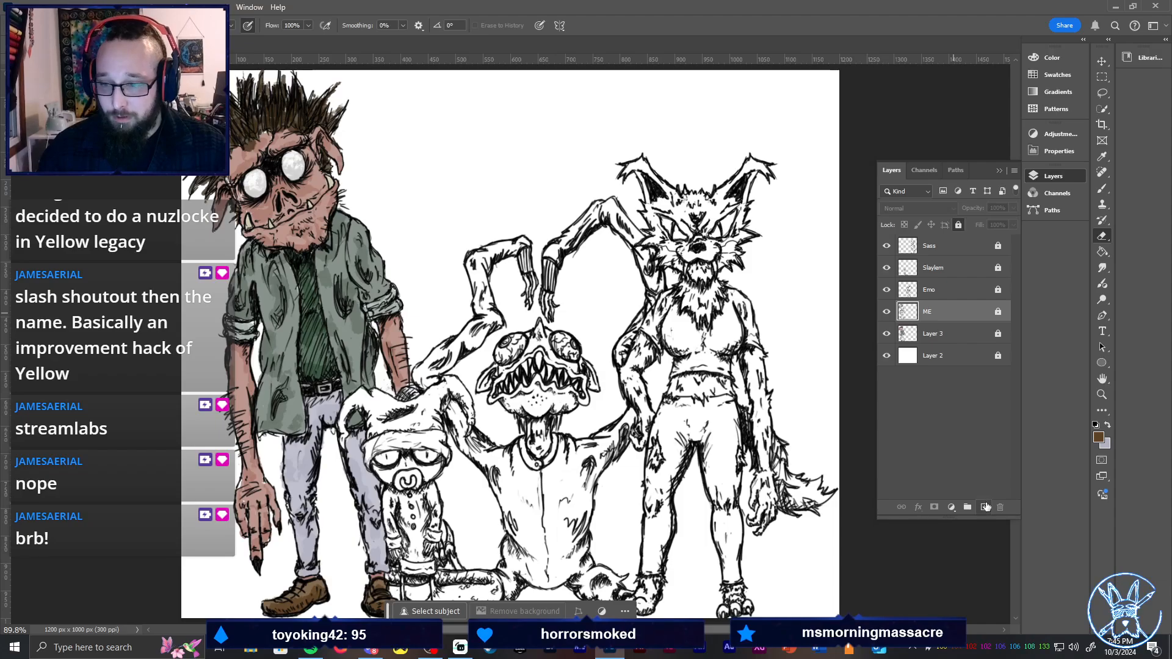
{"action": "left_click", "coordinate": [945, 279]}
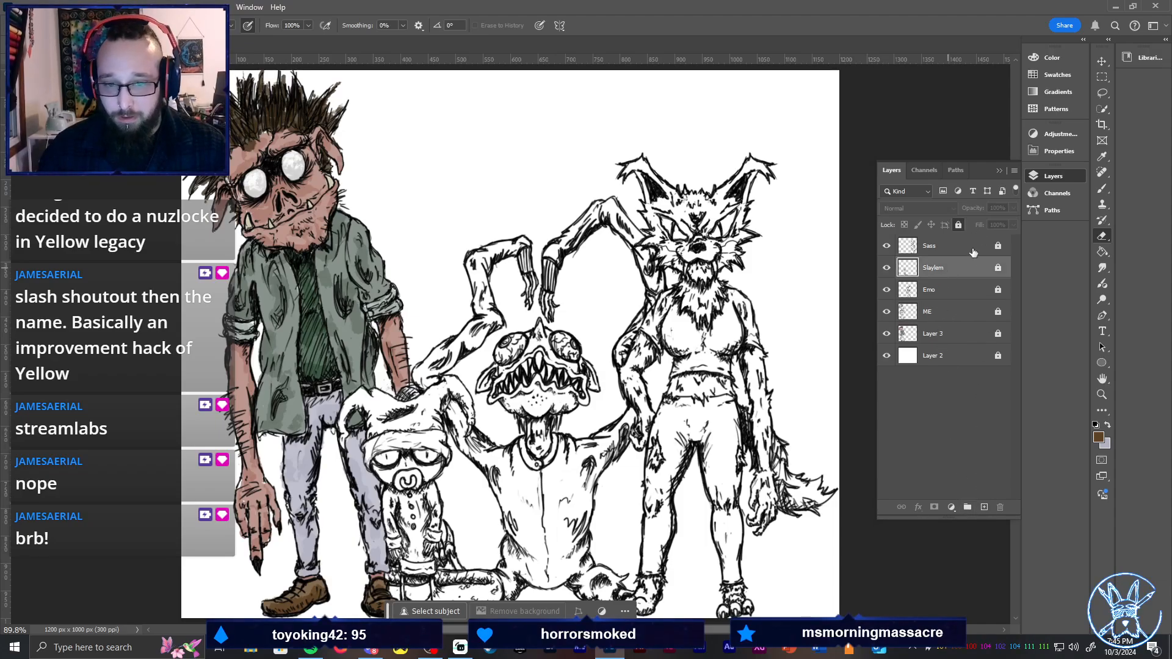
Create a new layer and move it directly beneath the Emo line-art layer
{"action": "left_click", "coordinate": [952, 292]}
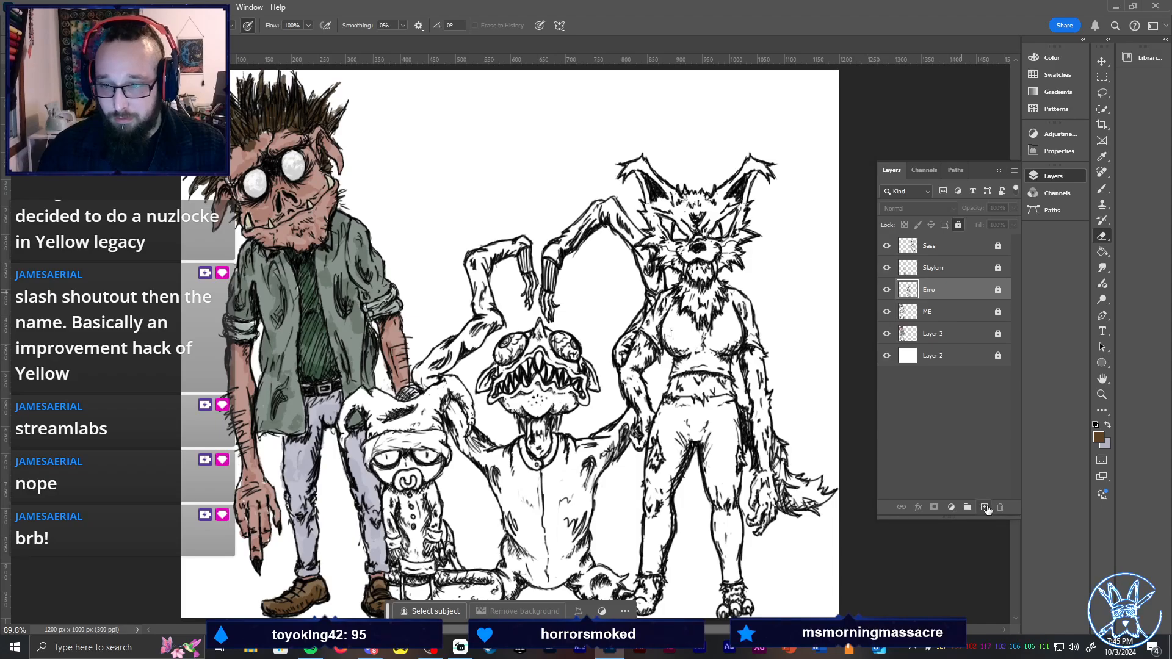
{"action": "left_click", "coordinate": [984, 507]}
{"action": "left_click_drag", "start_coordinate": [967, 292], "coordinate": [969, 336]}
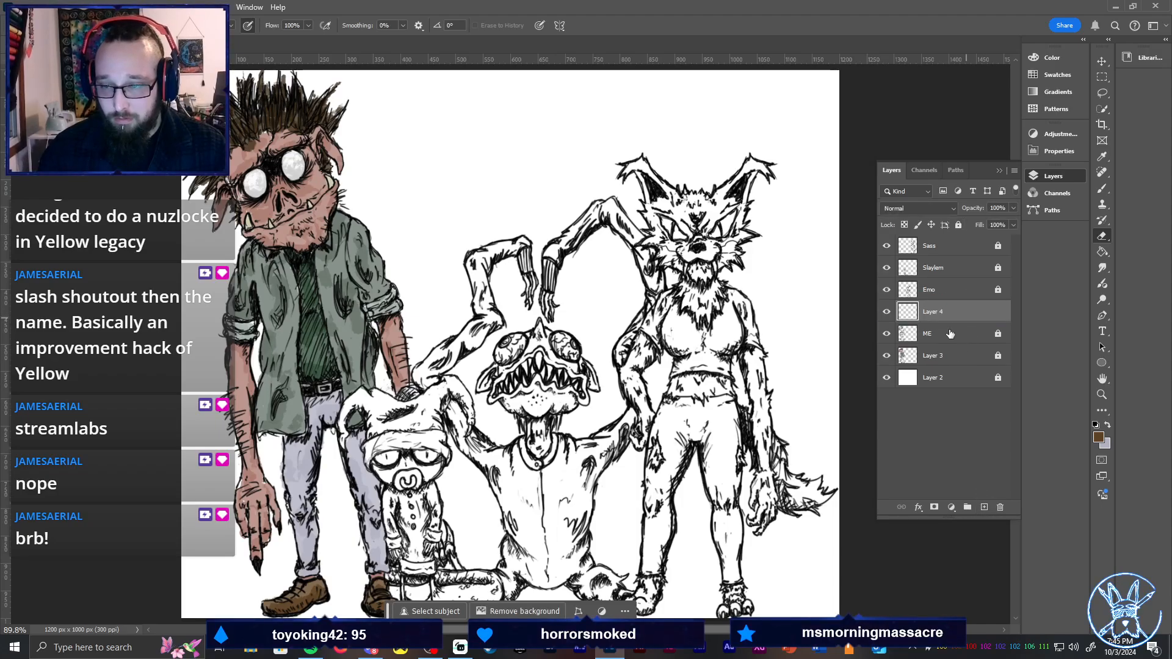
Ready the brush with a muted purple of hue 236, saturation 25% and brightness 57%
{"action": "scroll", "coordinate": [518, 412], "scroll_direction": "up", "scroll_amount": 2}
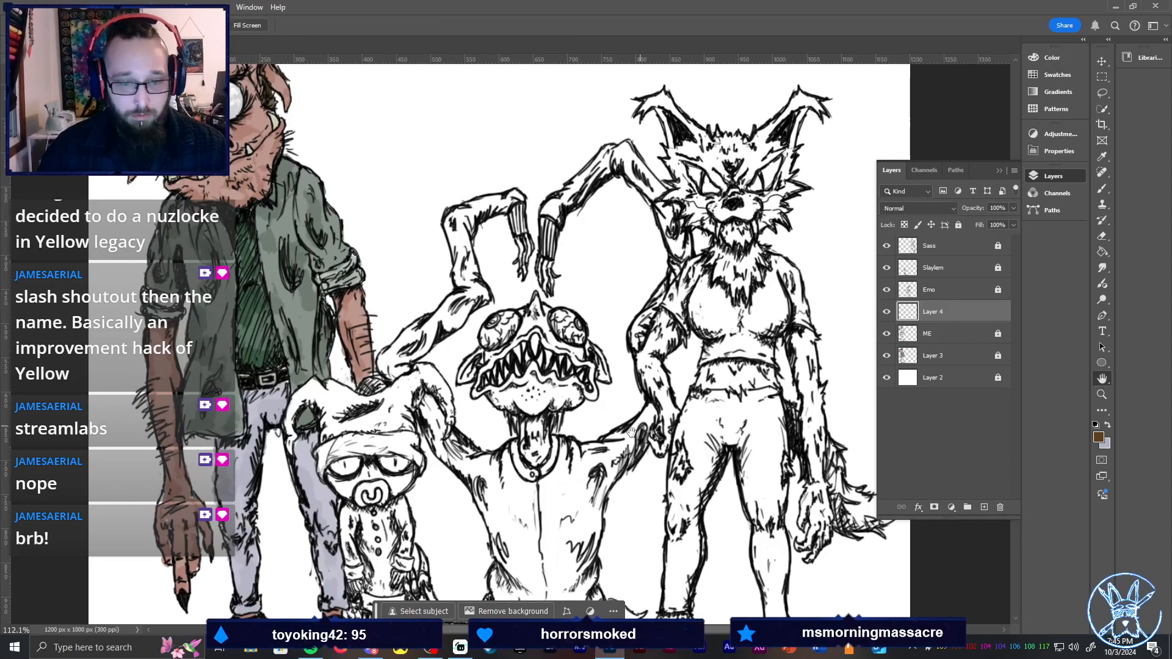
{"action": "left_click_drag", "start_coordinate": [584, 362], "coordinate": [571, 335]}
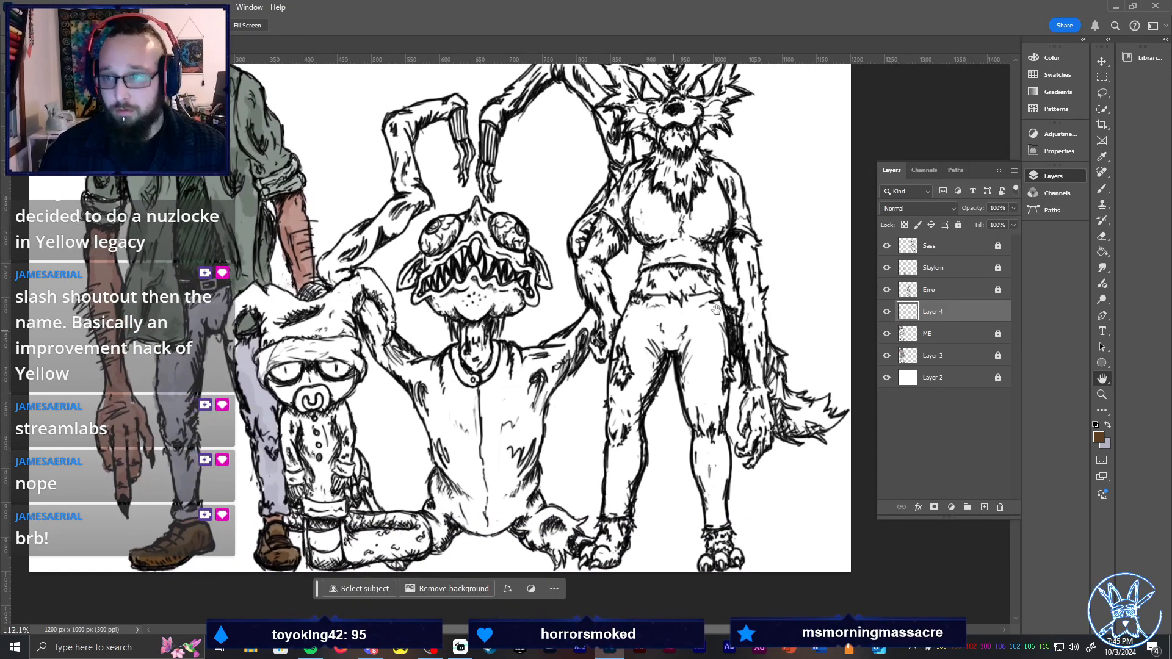
{"action": "left_click", "coordinate": [1058, 61]}
{"action": "right_click", "coordinate": [420, 321]}
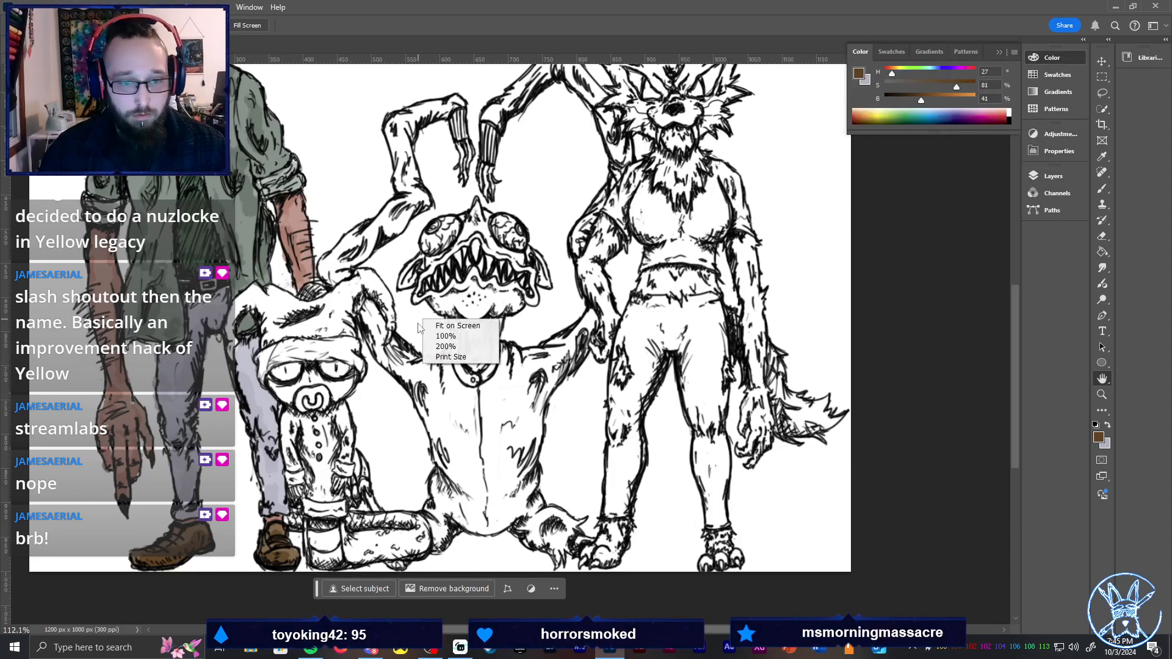
{"action": "key", "text": "Escape"}
{"action": "key", "text": "b"}
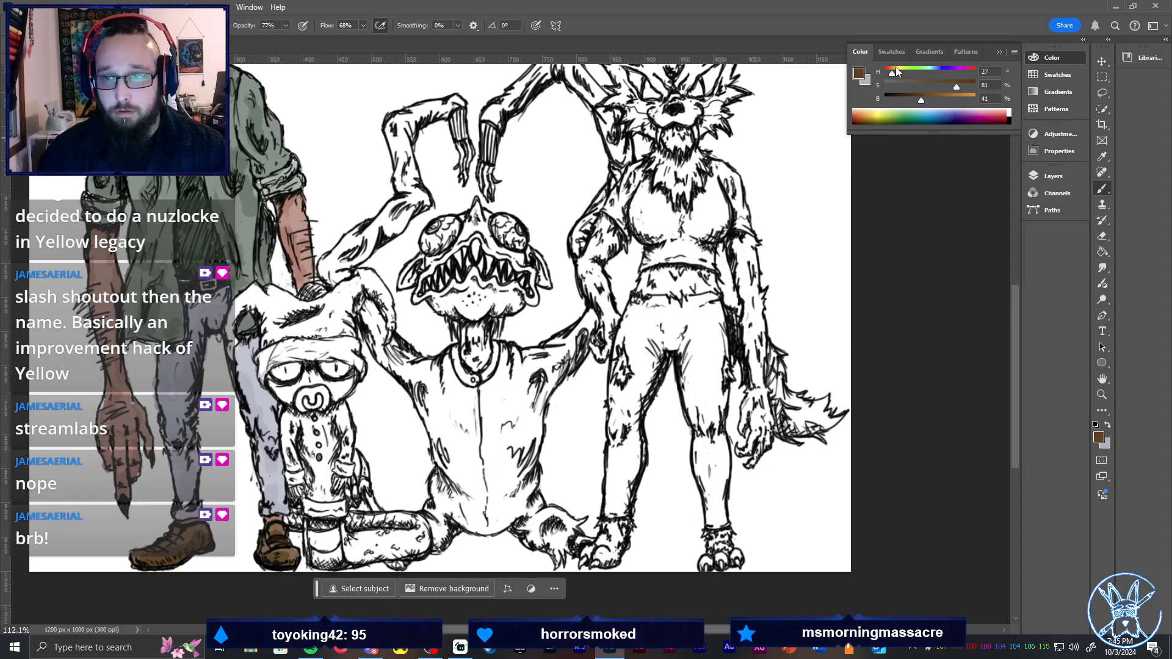
{"action": "mouse_move", "coordinate": [891, 74]}
{"action": "left_mouse_down"}
{"action": "mouse_move", "coordinate": [943, 75]}
{"action": "mouse_move", "coordinate": [933, 99]}
{"action": "mouse_move", "coordinate": [910, 86]}
{"action": "mouse_move", "coordinate": [938, 105]}
{"action": "mouse_move", "coordinate": [904, 86]}
{"action": "left_mouse_up"}
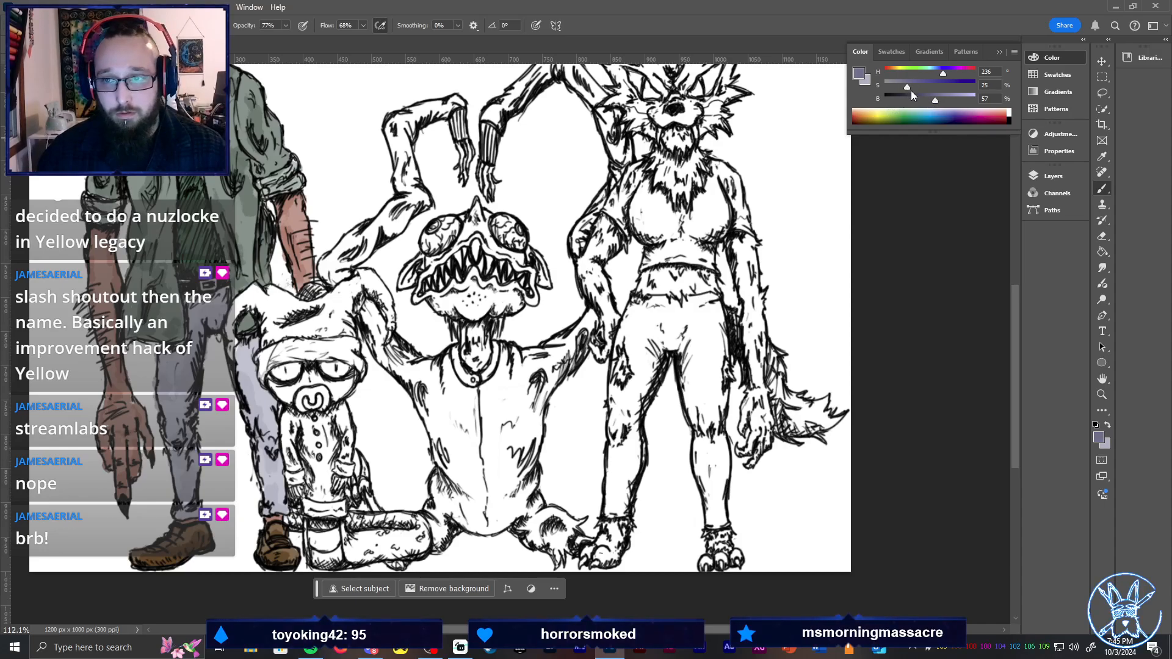
Paint the sleeve of the fish-faced creature's raised arm nearest the green-shirted figure purple, and add darker second-coat strokes to its shaded folds
{"action": "mouse_move", "coordinate": [383, 220]}
{"action": "left_mouse_down"}
{"action": "mouse_move", "coordinate": [403, 201]}
{"action": "mouse_move", "coordinate": [396, 226]}
{"action": "mouse_move", "coordinate": [410, 195]}
{"action": "mouse_move", "coordinate": [418, 206]}
{"action": "mouse_move", "coordinate": [409, 189]}
{"action": "mouse_move", "coordinate": [355, 246]}
{"action": "mouse_move", "coordinate": [349, 232]}
{"action": "mouse_move", "coordinate": [363, 229]}
{"action": "mouse_move", "coordinate": [325, 255]}
{"action": "mouse_move", "coordinate": [322, 274]}
{"action": "mouse_move", "coordinate": [343, 272]}
{"action": "mouse_move", "coordinate": [332, 271]}
{"action": "mouse_move", "coordinate": [408, 202]}
{"action": "mouse_move", "coordinate": [398, 112]}
{"action": "mouse_move", "coordinate": [421, 119]}
{"action": "mouse_move", "coordinate": [439, 102]}
{"action": "mouse_move", "coordinate": [428, 108]}
{"action": "mouse_move", "coordinate": [442, 116]}
{"action": "mouse_move", "coordinate": [458, 96]}
{"action": "left_mouse_up"}
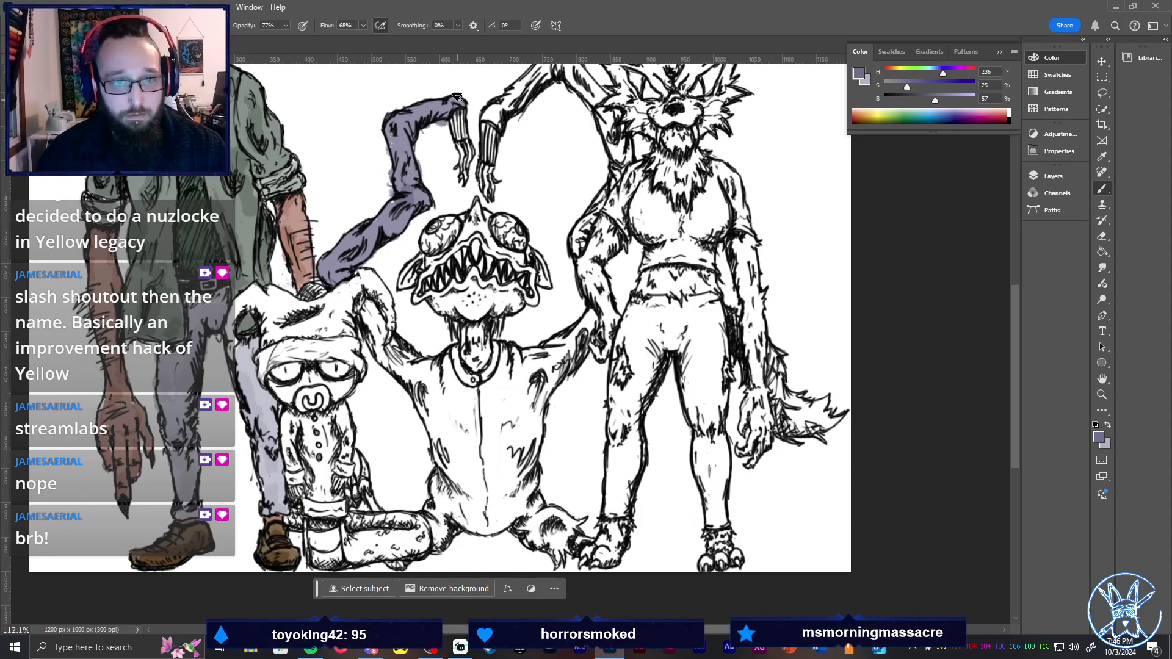
{"action": "key", "text": "e"}
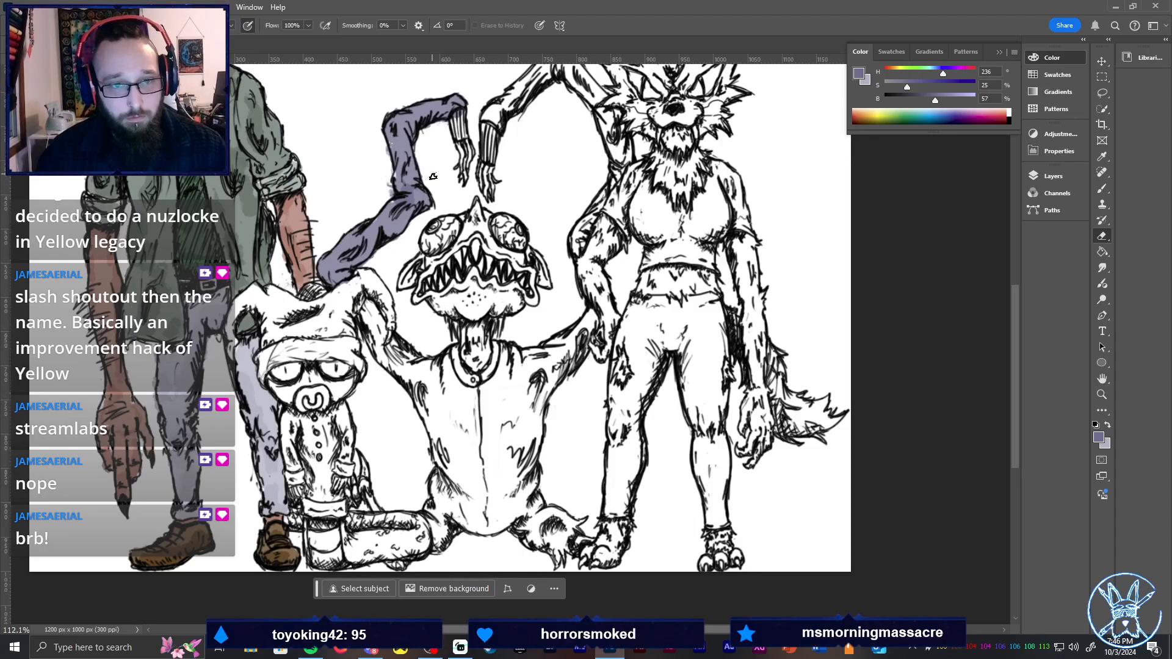
{"action": "key", "text": "b"}
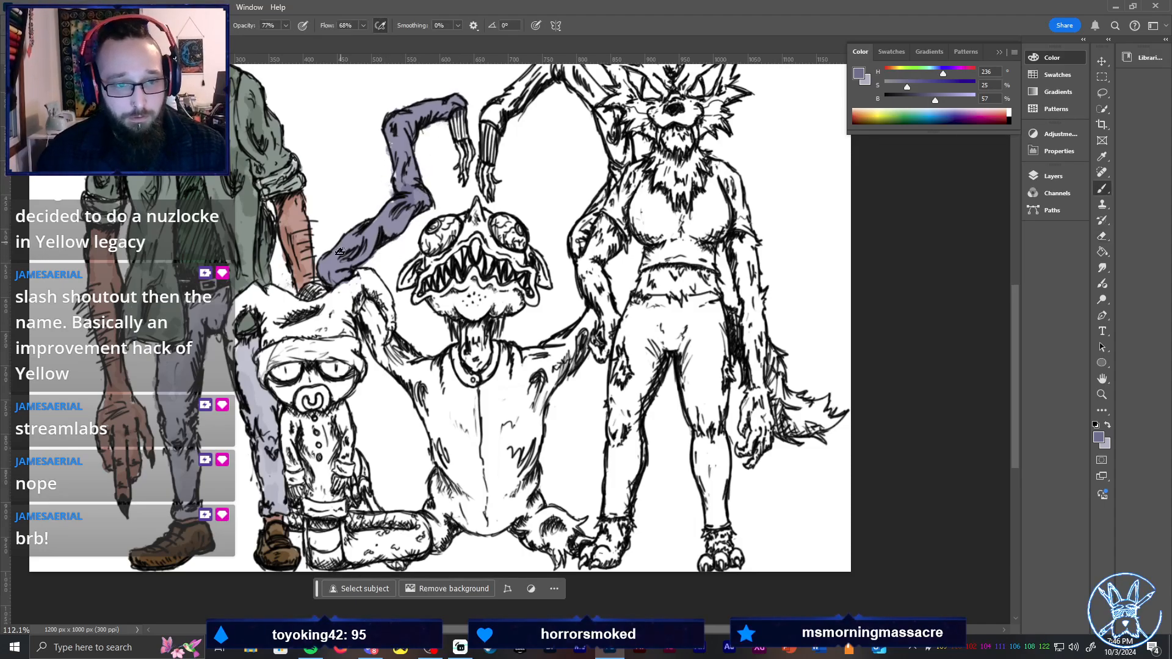
{"action": "left_click_drag", "start_coordinate": [343, 252], "coordinate": [370, 224]}
{"action": "left_click_drag", "start_coordinate": [342, 270], "coordinate": [408, 218]}
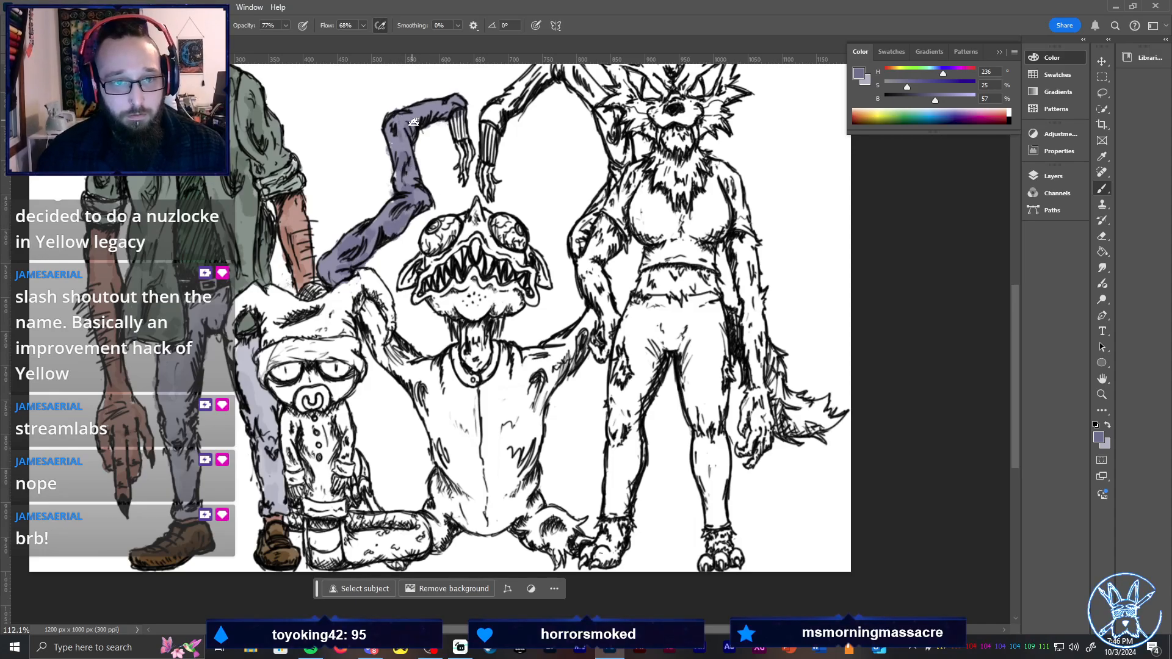
{"action": "left_click_drag", "start_coordinate": [414, 122], "coordinate": [449, 115]}
{"action": "key", "text": "e"}
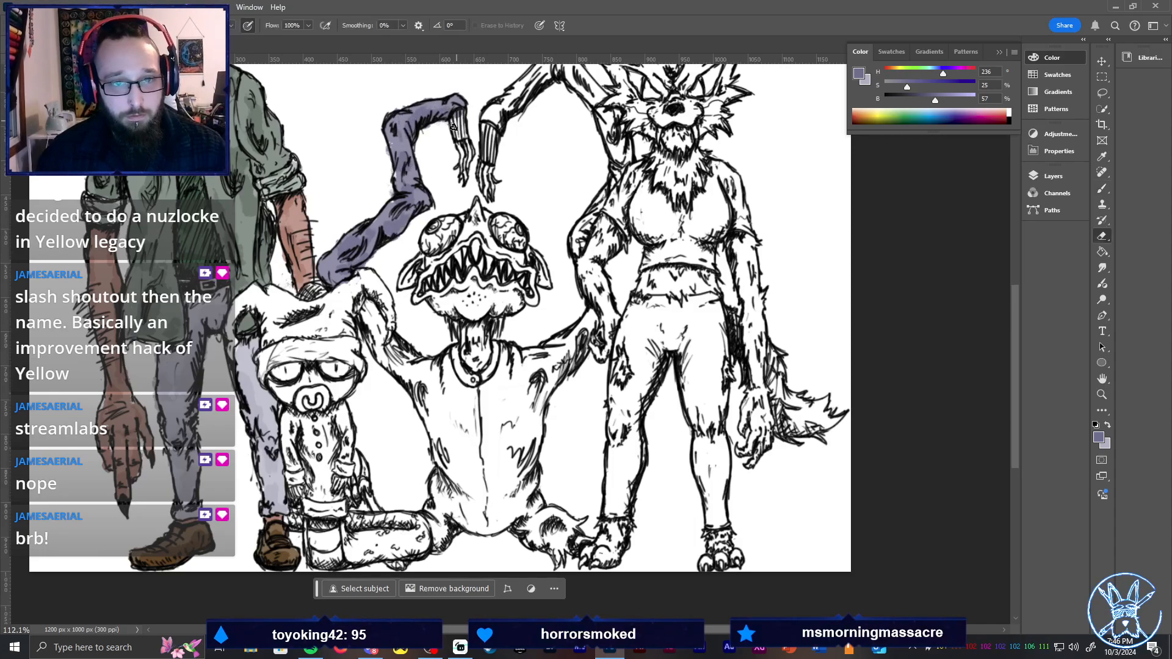
Paint the fish-faced creature's torso and both lower sleeves in the same purple, and erase the overspill around the outline
{"action": "key", "text": "b"}
{"action": "mouse_move", "coordinate": [366, 305]}
{"action": "left_mouse_down"}
{"action": "mouse_move", "coordinate": [375, 359]}
{"action": "mouse_move", "coordinate": [378, 321]}
{"action": "mouse_move", "coordinate": [400, 392]}
{"action": "mouse_move", "coordinate": [412, 397]}
{"action": "mouse_move", "coordinate": [410, 367]}
{"action": "mouse_move", "coordinate": [428, 381]}
{"action": "mouse_move", "coordinate": [419, 411]}
{"action": "mouse_move", "coordinate": [427, 368]}
{"action": "mouse_move", "coordinate": [437, 413]}
{"action": "mouse_move", "coordinate": [443, 360]}
{"action": "mouse_move", "coordinate": [465, 412]}
{"action": "mouse_move", "coordinate": [462, 392]}
{"action": "mouse_move", "coordinate": [472, 403]}
{"action": "mouse_move", "coordinate": [470, 442]}
{"action": "mouse_move", "coordinate": [451, 409]}
{"action": "mouse_move", "coordinate": [434, 423]}
{"action": "mouse_move", "coordinate": [440, 448]}
{"action": "mouse_move", "coordinate": [420, 416]}
{"action": "mouse_move", "coordinate": [477, 504]}
{"action": "mouse_move", "coordinate": [486, 495]}
{"action": "mouse_move", "coordinate": [458, 360]}
{"action": "mouse_move", "coordinate": [466, 489]}
{"action": "mouse_move", "coordinate": [436, 498]}
{"action": "mouse_move", "coordinate": [436, 485]}
{"action": "mouse_move", "coordinate": [454, 502]}
{"action": "mouse_move", "coordinate": [435, 468]}
{"action": "mouse_move", "coordinate": [483, 514]}
{"action": "mouse_move", "coordinate": [497, 456]}
{"action": "mouse_move", "coordinate": [508, 489]}
{"action": "mouse_move", "coordinate": [518, 495]}
{"action": "mouse_move", "coordinate": [528, 479]}
{"action": "mouse_move", "coordinate": [522, 420]}
{"action": "mouse_move", "coordinate": [499, 446]}
{"action": "mouse_move", "coordinate": [496, 420]}
{"action": "mouse_move", "coordinate": [511, 349]}
{"action": "mouse_move", "coordinate": [532, 450]}
{"action": "mouse_move", "coordinate": [527, 366]}
{"action": "mouse_move", "coordinate": [543, 384]}
{"action": "mouse_move", "coordinate": [587, 313]}
{"action": "left_mouse_up"}
{"action": "key", "text": "e"}
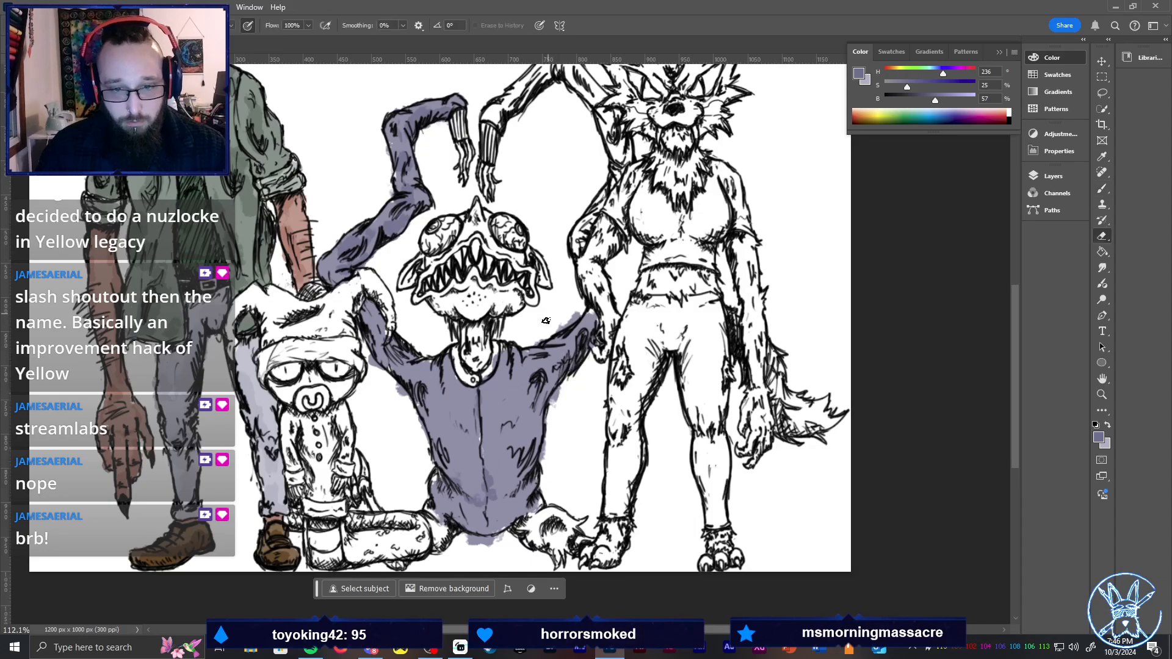
{"action": "left_click_drag", "start_coordinate": [542, 376], "coordinate": [560, 400]}
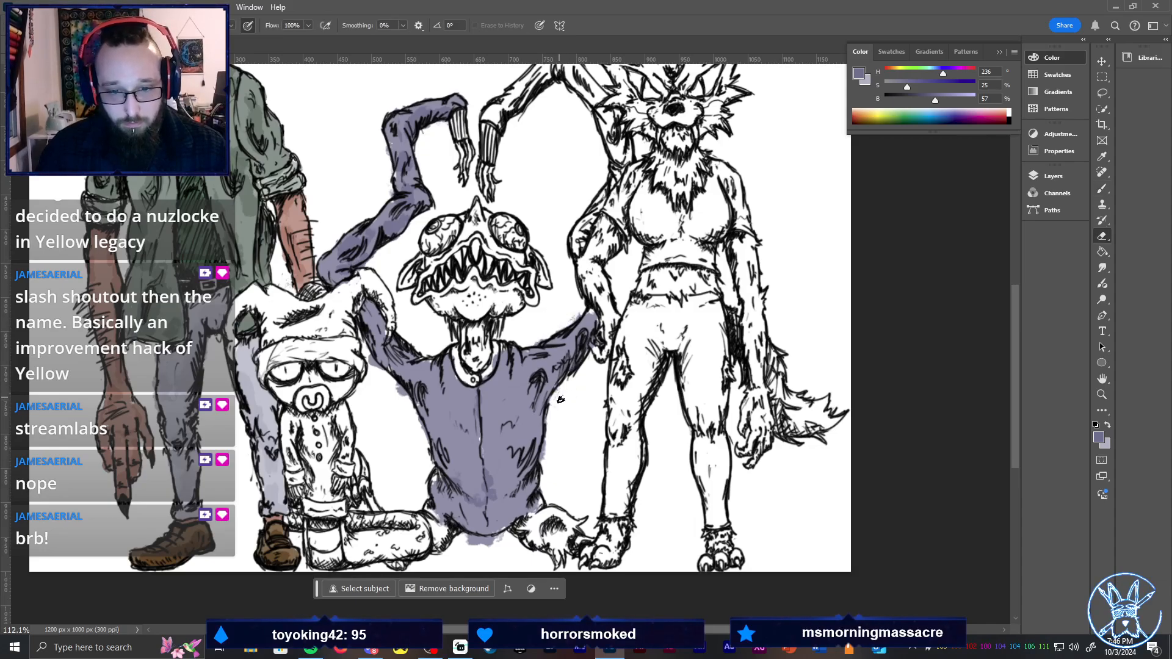
{"action": "left_click_drag", "start_coordinate": [508, 545], "coordinate": [466, 545]}
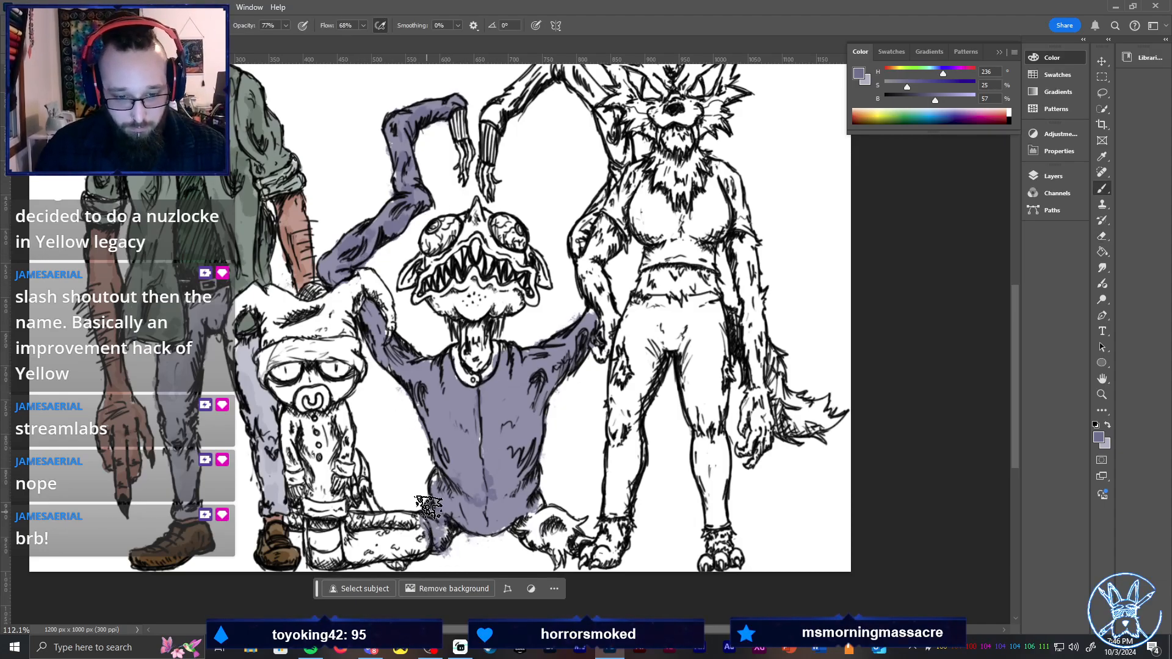
Paint both of the seated creature's hips and thighs purple and erase the spill beyond their lines
{"action": "left_click_drag", "start_coordinate": [412, 523], "coordinate": [442, 567]}
{"action": "key", "text": "b"}
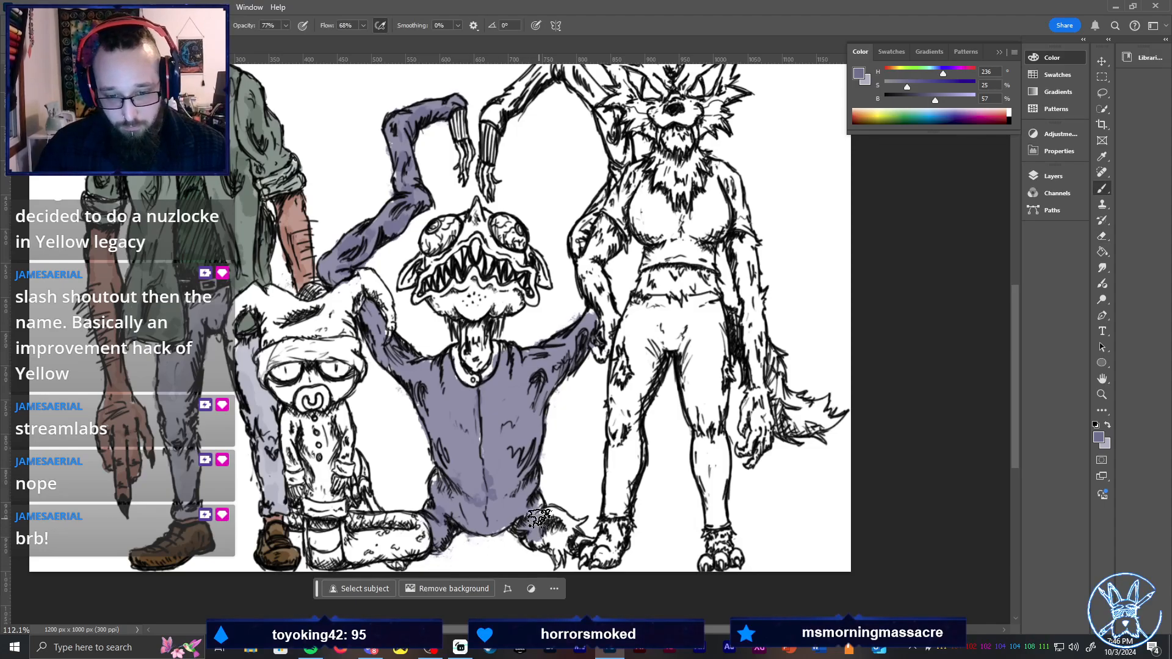
{"action": "mouse_move", "coordinate": [525, 529]}
{"action": "left_mouse_down"}
{"action": "mouse_move", "coordinate": [559, 550]}
{"action": "mouse_move", "coordinate": [551, 518]}
{"action": "left_mouse_up"}
{"action": "key", "text": "e"}
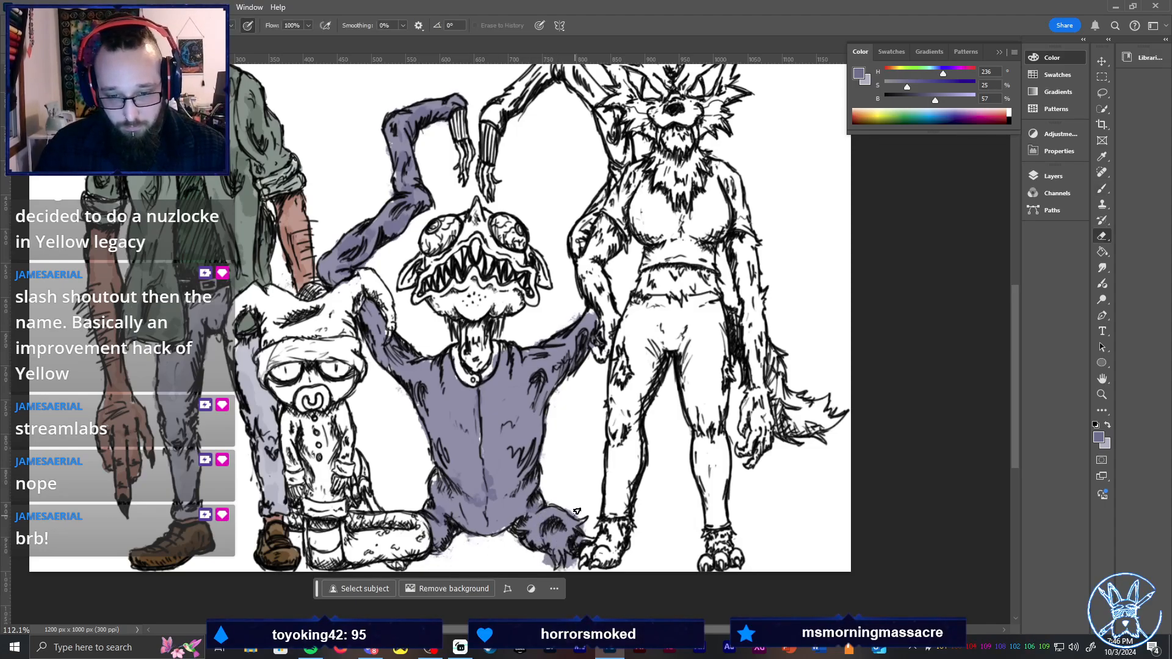
{"action": "left_click_drag", "start_coordinate": [575, 568], "coordinate": [579, 560]}
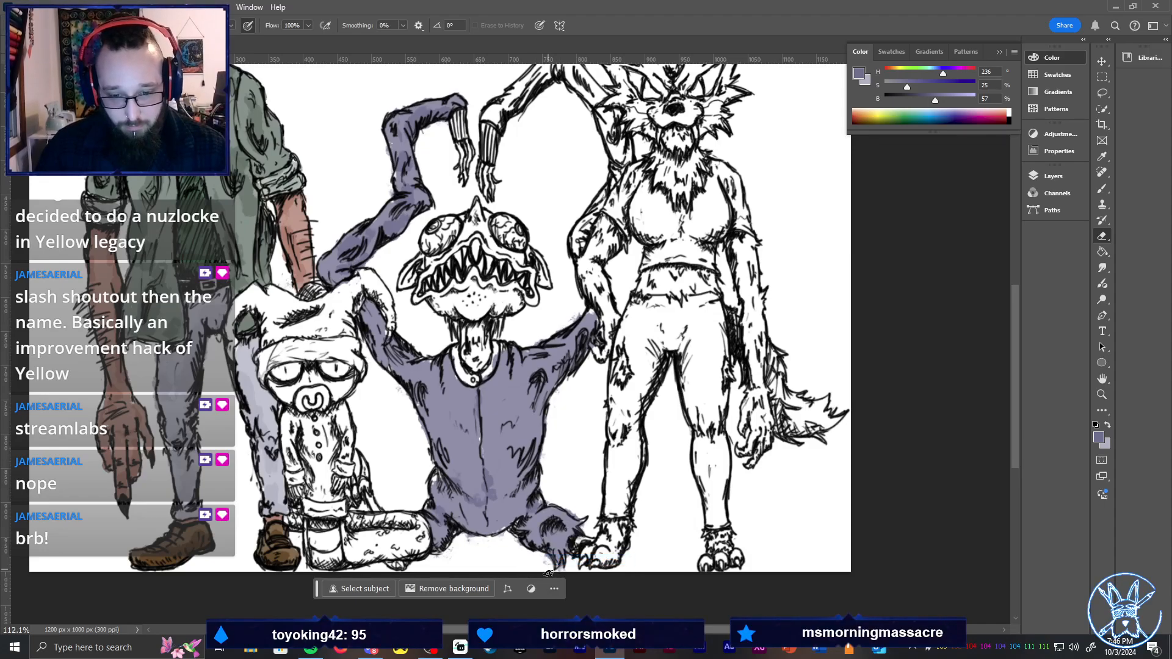
Layer darker purple shading over the creature's hips, torso and lower sleeves, and tidy the edges with the Eraser
{"action": "key", "text": "b"}
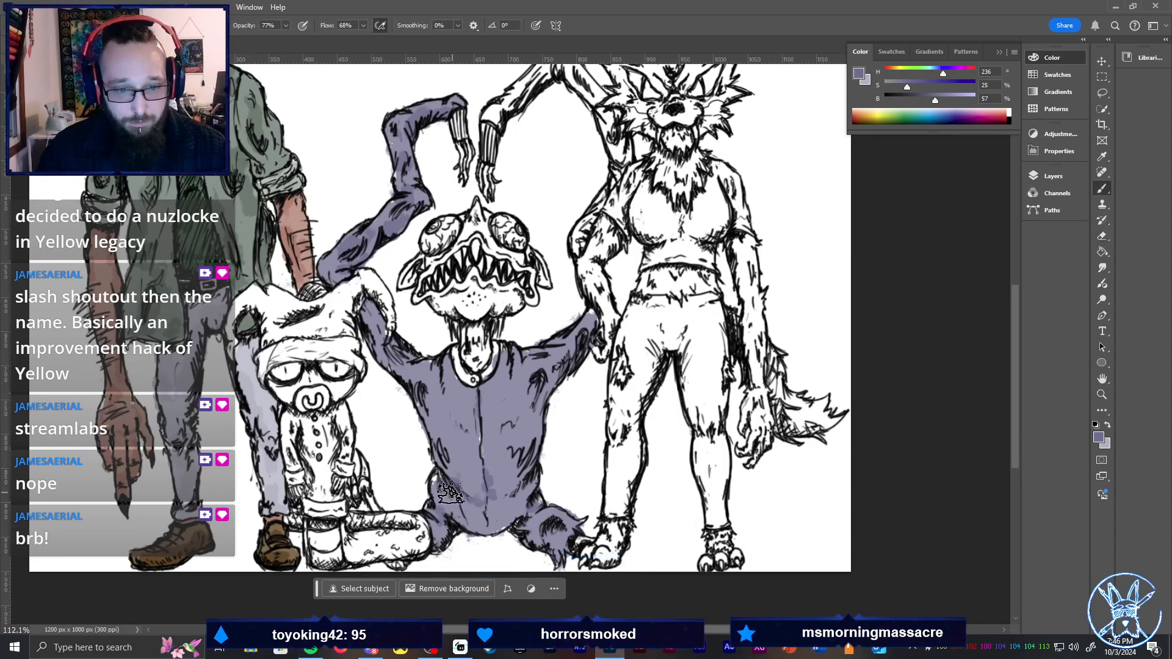
{"action": "mouse_move", "coordinate": [500, 499]}
{"action": "left_mouse_down"}
{"action": "mouse_move", "coordinate": [438, 482]}
{"action": "mouse_move", "coordinate": [466, 502]}
{"action": "mouse_move", "coordinate": [516, 492]}
{"action": "mouse_move", "coordinate": [528, 473]}
{"action": "mouse_move", "coordinate": [513, 431]}
{"action": "mouse_move", "coordinate": [498, 528]}
{"action": "mouse_move", "coordinate": [515, 519]}
{"action": "mouse_move", "coordinate": [563, 541]}
{"action": "left_mouse_up"}
{"action": "left_click_drag", "start_coordinate": [435, 542], "coordinate": [464, 509]}
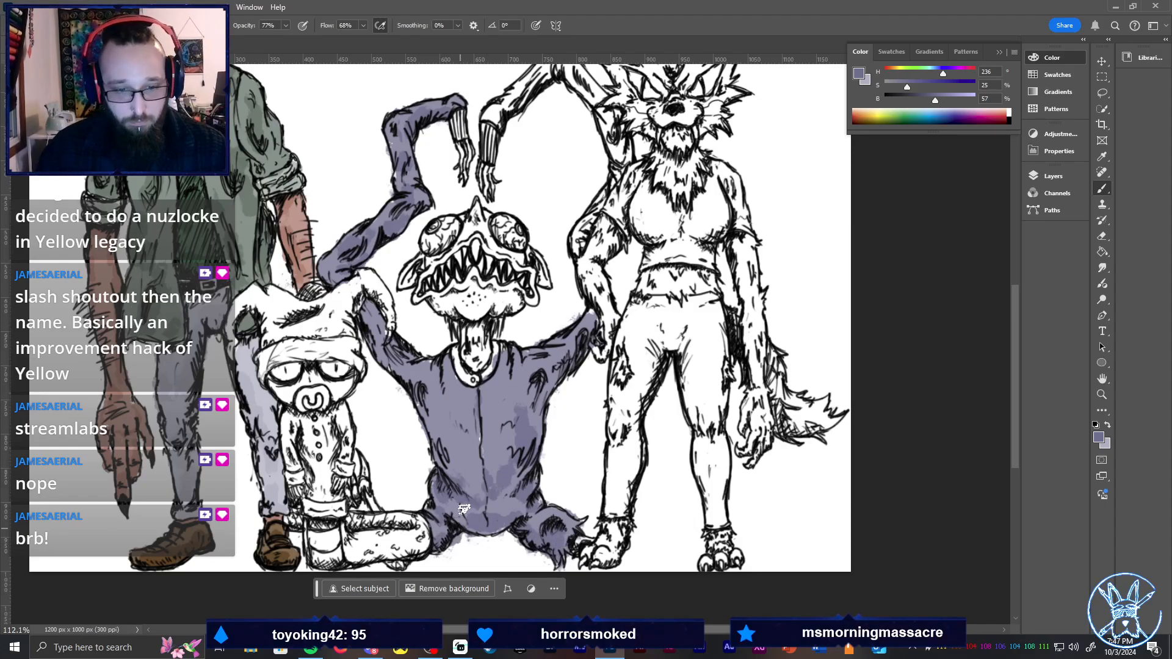
{"action": "mouse_move", "coordinate": [442, 426]}
{"action": "left_mouse_down"}
{"action": "mouse_move", "coordinate": [454, 448]}
{"action": "mouse_move", "coordinate": [457, 385]}
{"action": "mouse_move", "coordinate": [441, 393]}
{"action": "mouse_move", "coordinate": [426, 383]}
{"action": "left_mouse_up"}
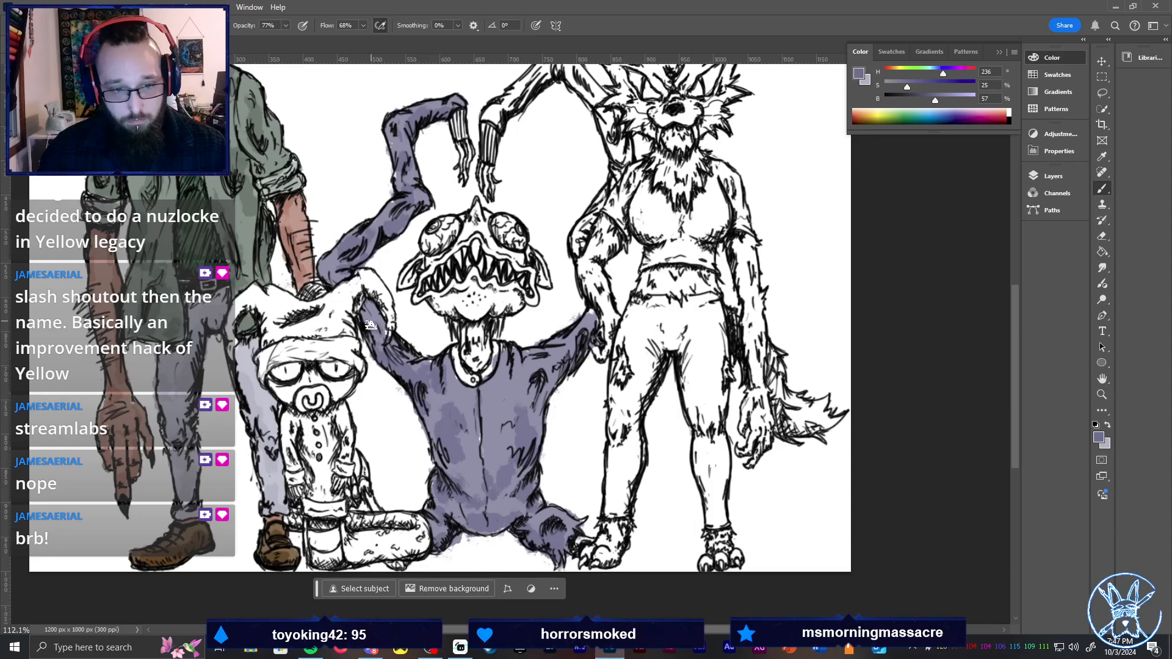
{"action": "key", "text": "e"}
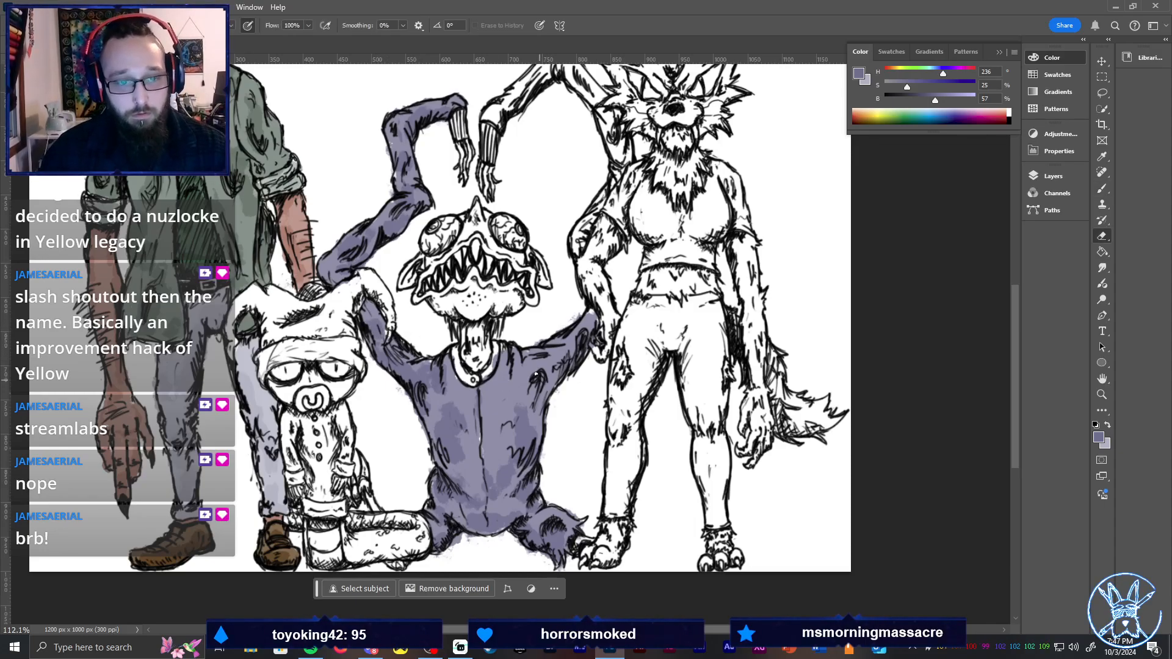
{"action": "key", "text": "b"}
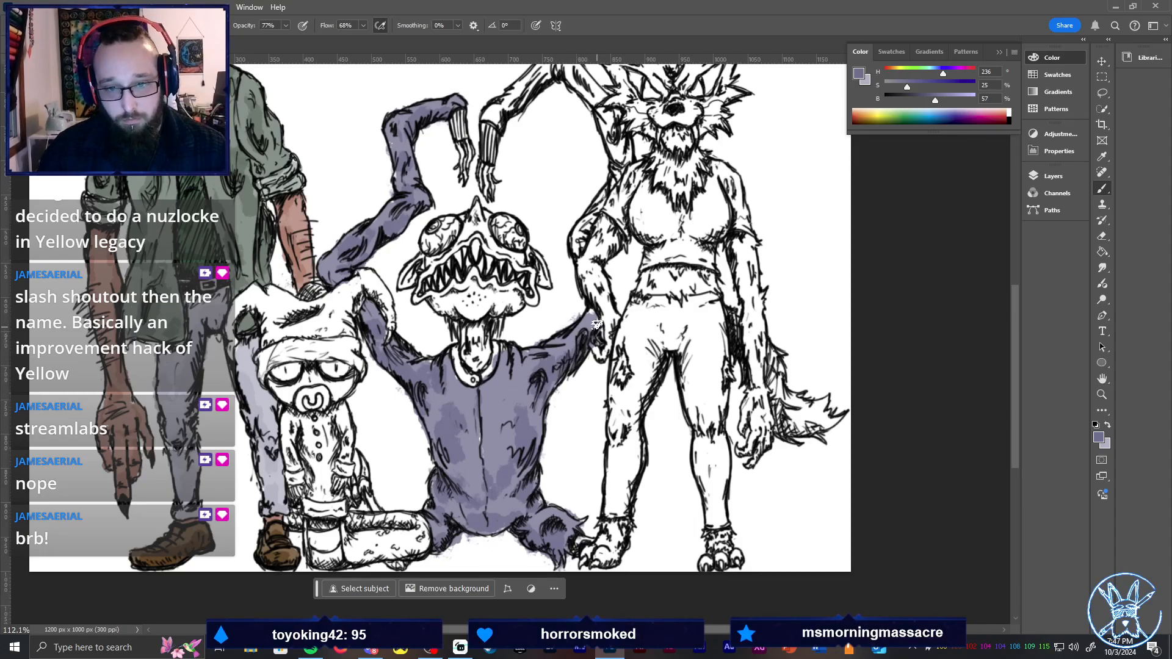
{"action": "key", "text": "e"}
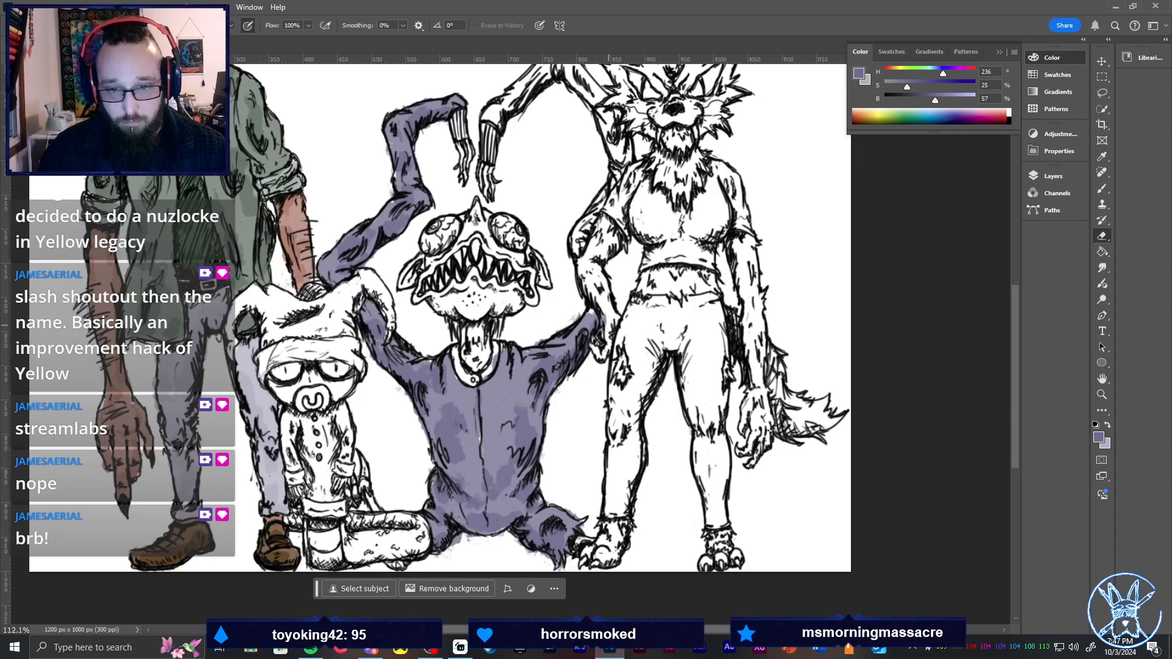
Paint the sleeve of the creature's raised arm beside the wolf character in the same purple and clean up its edges
{"action": "key", "text": "b"}
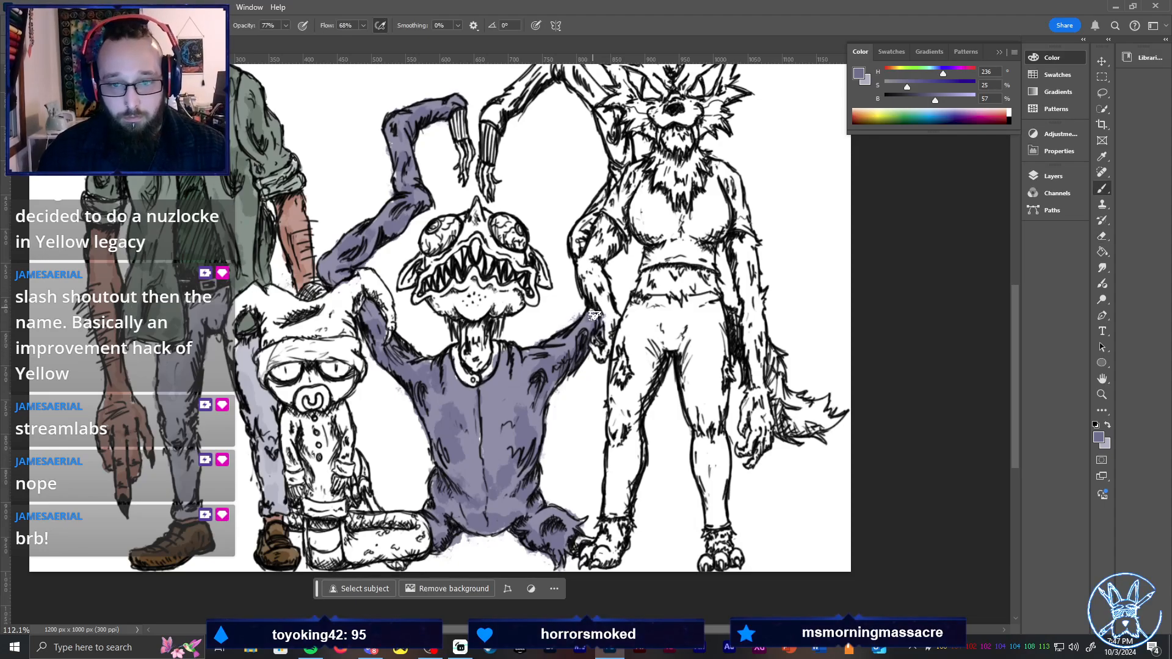
{"action": "mouse_move", "coordinate": [577, 235]}
{"action": "left_mouse_down"}
{"action": "mouse_move", "coordinate": [620, 165]}
{"action": "mouse_move", "coordinate": [618, 129]}
{"action": "mouse_move", "coordinate": [602, 119]}
{"action": "left_mouse_up"}
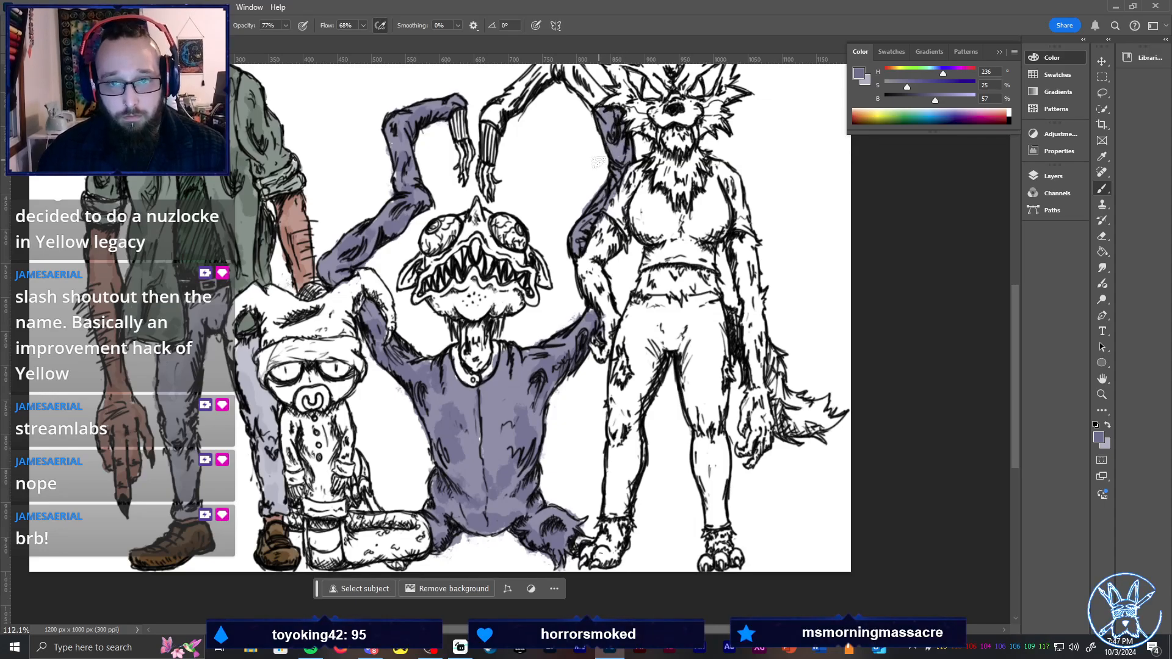
{"action": "key", "text": "e"}
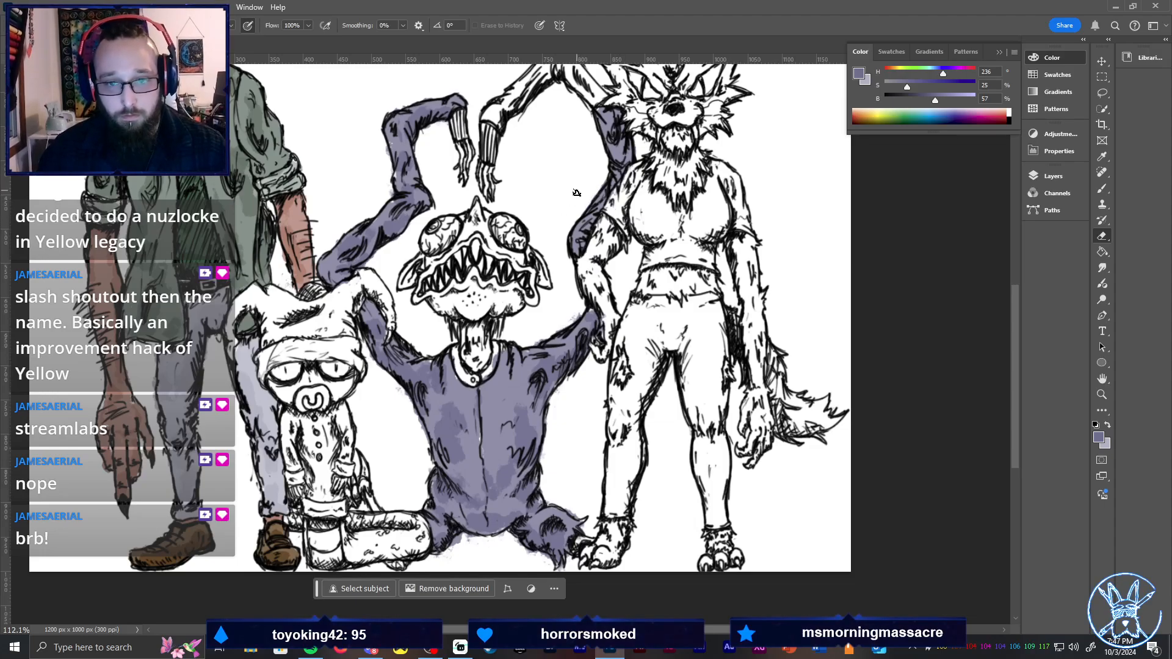
{"action": "key", "text": "b"}
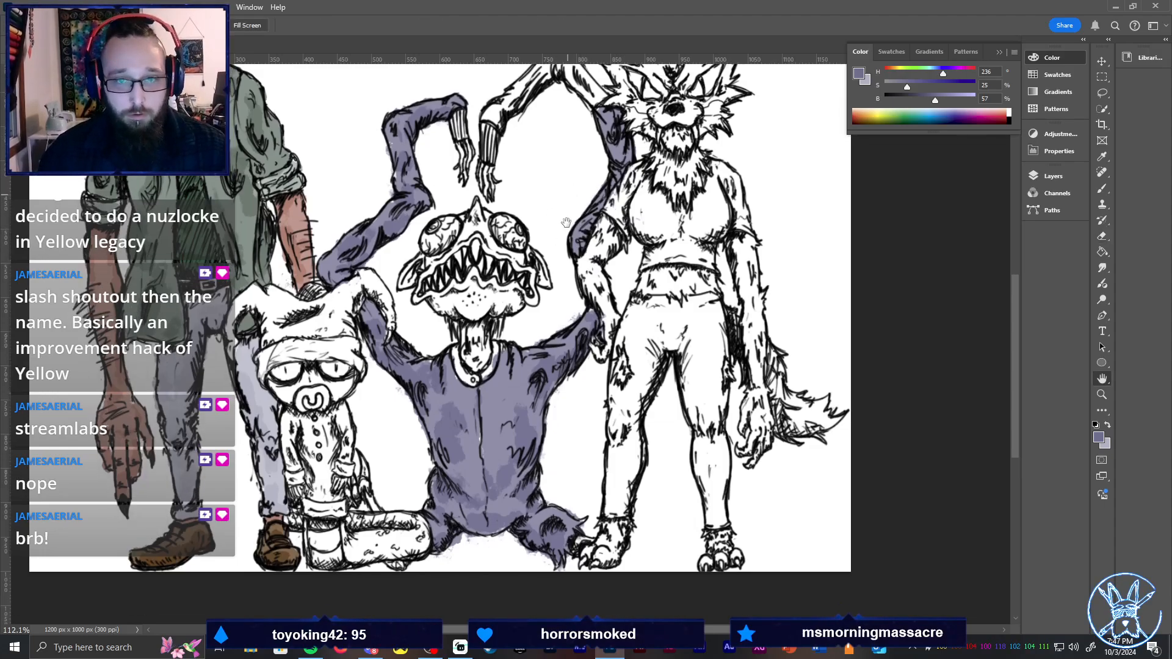
{"action": "scroll", "coordinate": [489, 201], "scroll_direction": "up", "scroll_amount": 4}
{"action": "mouse_move", "coordinate": [485, 218]}
{"action": "left_mouse_down"}
{"action": "mouse_move", "coordinate": [539, 156]}
{"action": "mouse_move", "coordinate": [529, 175]}
{"action": "mouse_move", "coordinate": [546, 170]}
{"action": "mouse_move", "coordinate": [577, 192]}
{"action": "mouse_move", "coordinate": [567, 172]}
{"action": "mouse_move", "coordinate": [616, 270]}
{"action": "mouse_move", "coordinate": [607, 229]}
{"action": "mouse_move", "coordinate": [614, 289]}
{"action": "mouse_move", "coordinate": [595, 217]}
{"action": "mouse_move", "coordinate": [563, 175]}
{"action": "mouse_move", "coordinate": [535, 188]}
{"action": "mouse_move", "coordinate": [528, 174]}
{"action": "mouse_move", "coordinate": [488, 230]}
{"action": "mouse_move", "coordinate": [475, 214]}
{"action": "mouse_move", "coordinate": [496, 207]}
{"action": "mouse_move", "coordinate": [487, 226]}
{"action": "mouse_move", "coordinate": [473, 218]}
{"action": "mouse_move", "coordinate": [488, 250]}
{"action": "left_mouse_up"}
{"action": "key", "text": "e"}
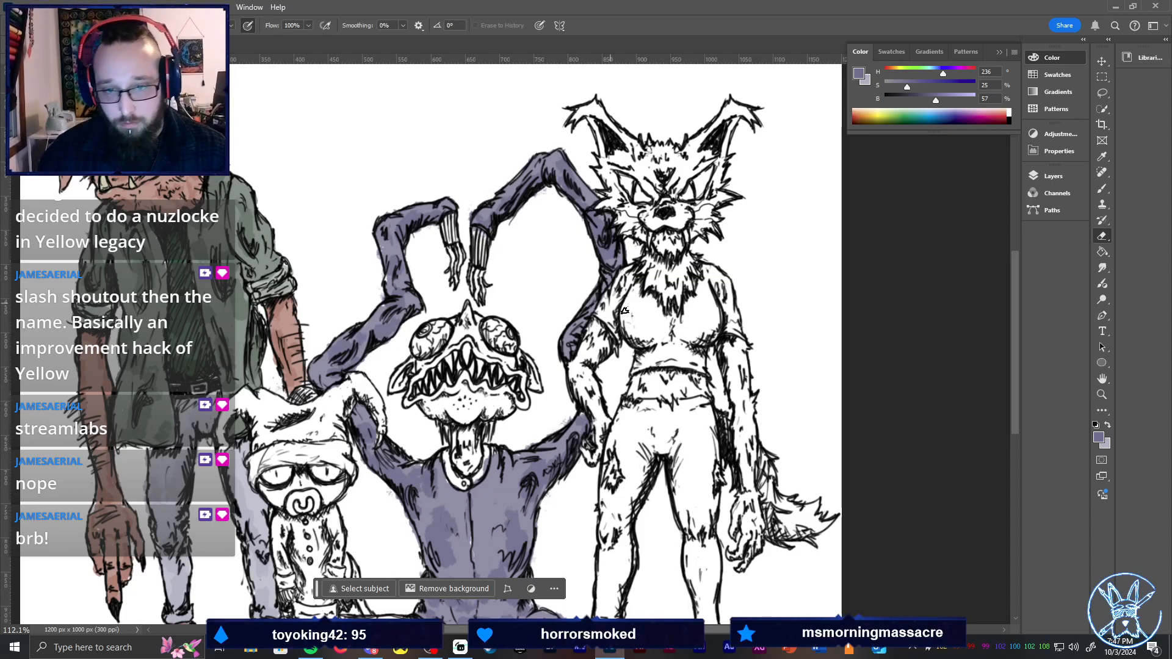
Mix a lighter purple with hue 236, saturation 23% and brightness 79% and paint the creature's two ribbed cuffs and collar
{"action": "key", "text": "b"}
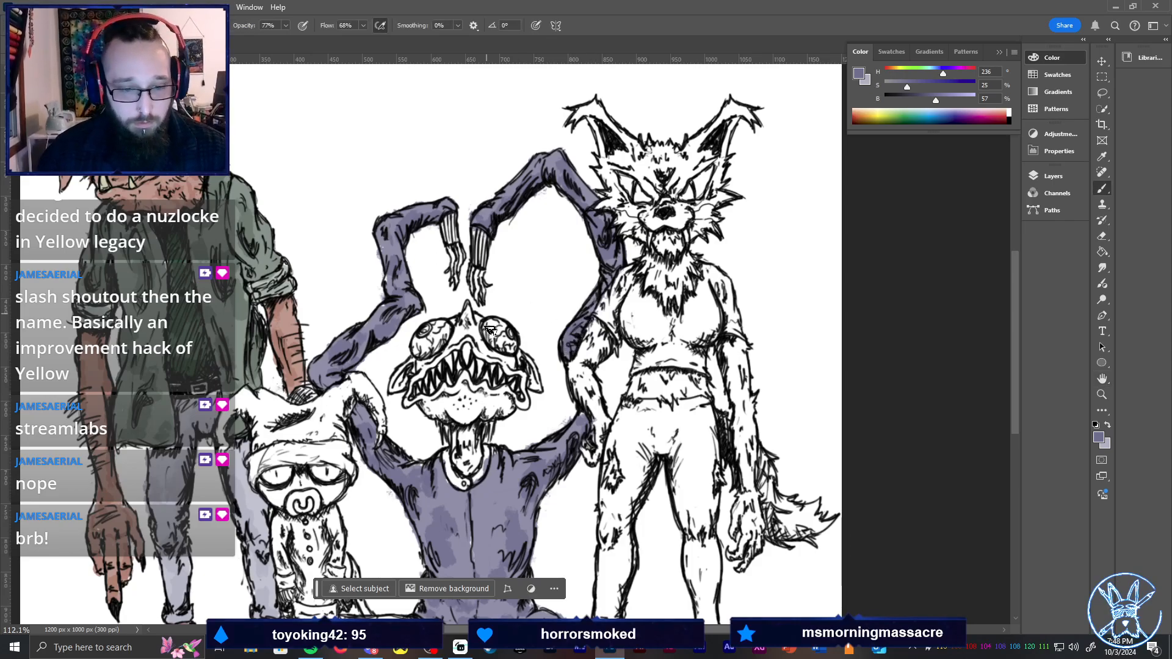
{"action": "left_click_drag", "start_coordinate": [946, 94], "coordinate": [954, 96]}
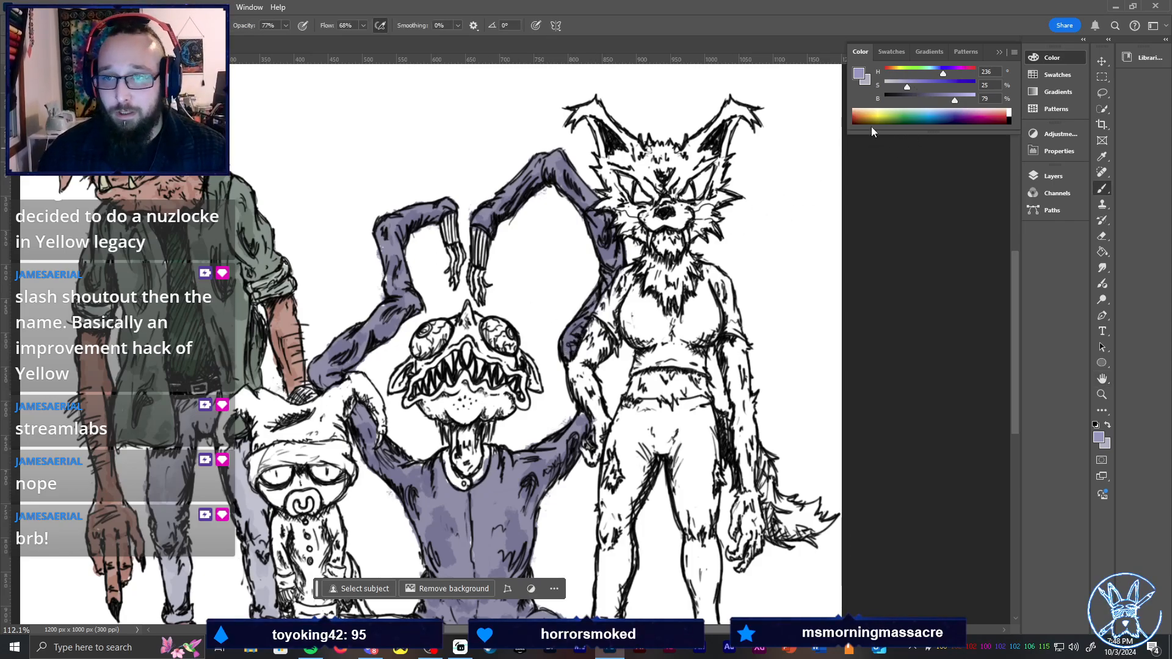
{"action": "left_click", "coordinate": [903, 87]}
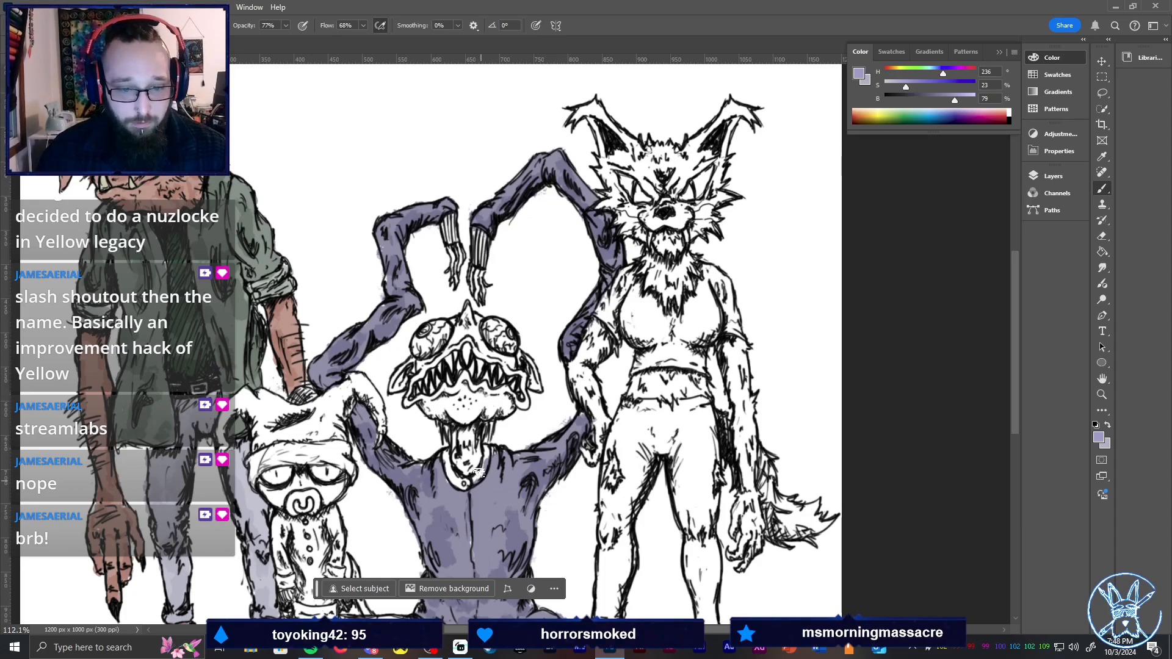
{"action": "scroll", "coordinate": [493, 244], "scroll_direction": "up", "scroll_amount": 3}
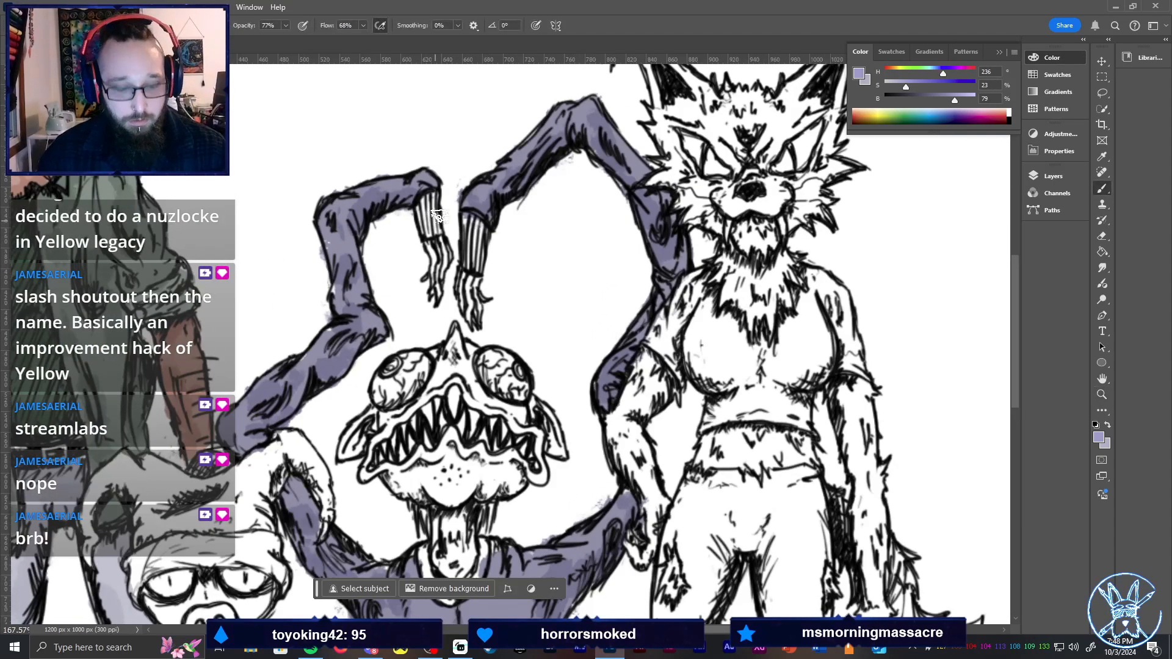
{"action": "mouse_move", "coordinate": [430, 212]}
{"action": "left_mouse_down"}
{"action": "mouse_move", "coordinate": [434, 240]}
{"action": "mouse_move", "coordinate": [477, 256]}
{"action": "mouse_move", "coordinate": [464, 218]}
{"action": "mouse_move", "coordinate": [470, 273]}
{"action": "mouse_move", "coordinate": [482, 250]}
{"action": "left_mouse_up"}
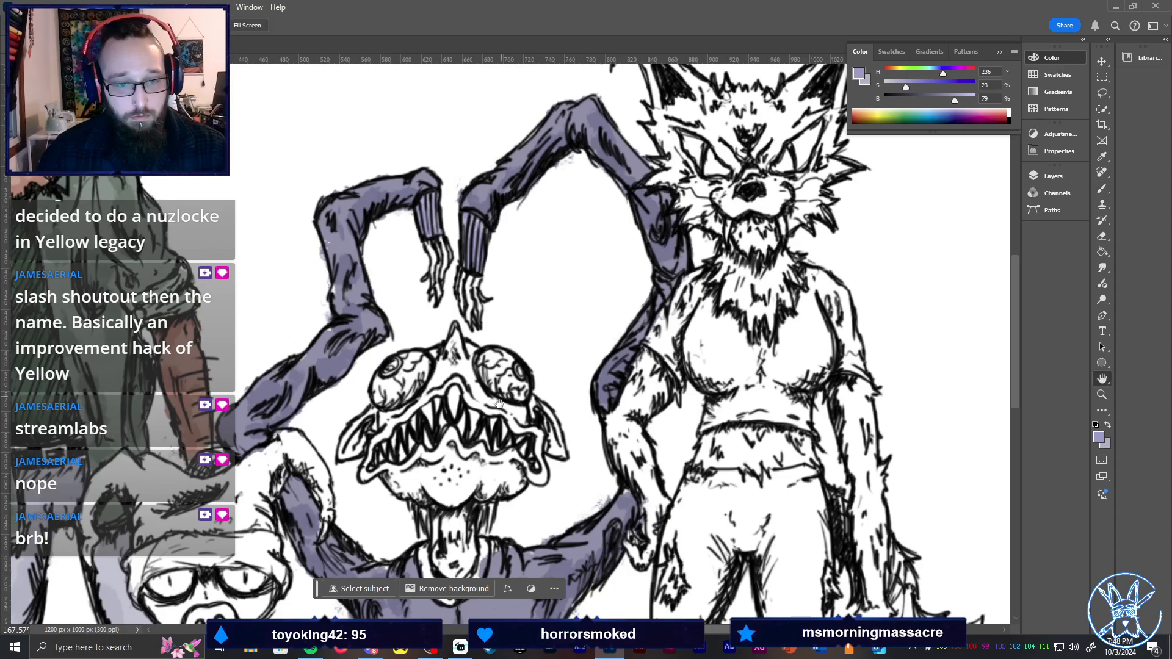
{"action": "scroll", "coordinate": [499, 367], "scroll_direction": "down", "scroll_amount": 5}
{"action": "left_click_drag", "start_coordinate": [449, 367], "coordinate": [470, 411]}
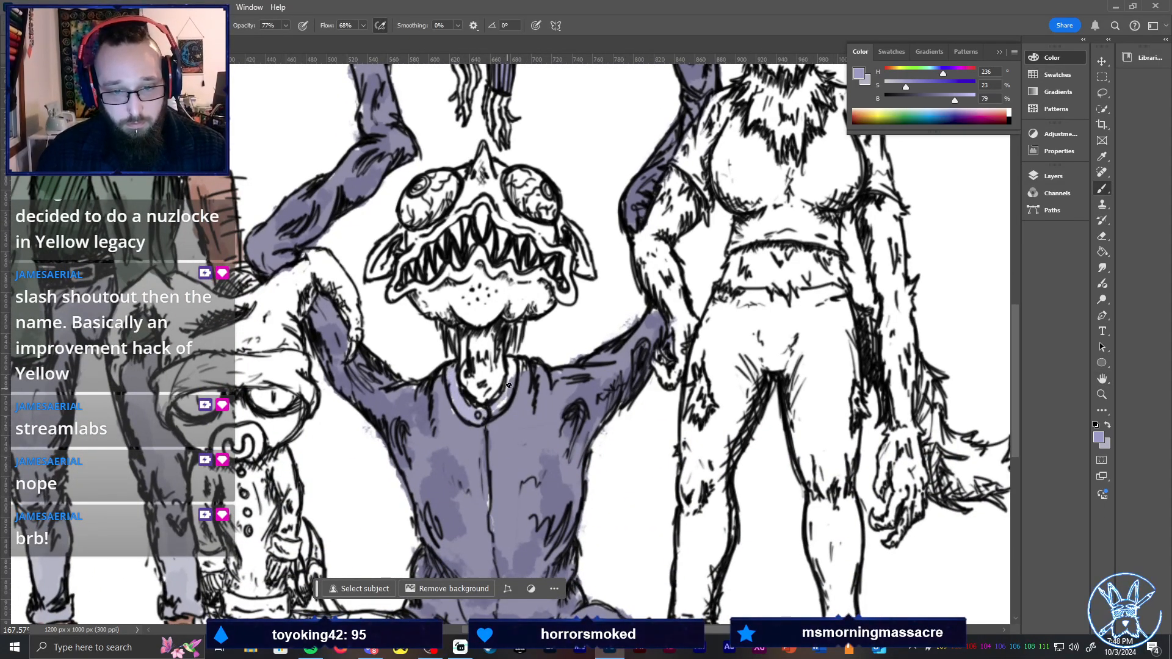
Mix a pale grey-green with hue 107, saturation 8% and brightness 71% and paint the fish-faced creature's head and neck beneath the line art
{"action": "left_click_drag", "start_coordinate": [467, 411], "coordinate": [475, 420]}
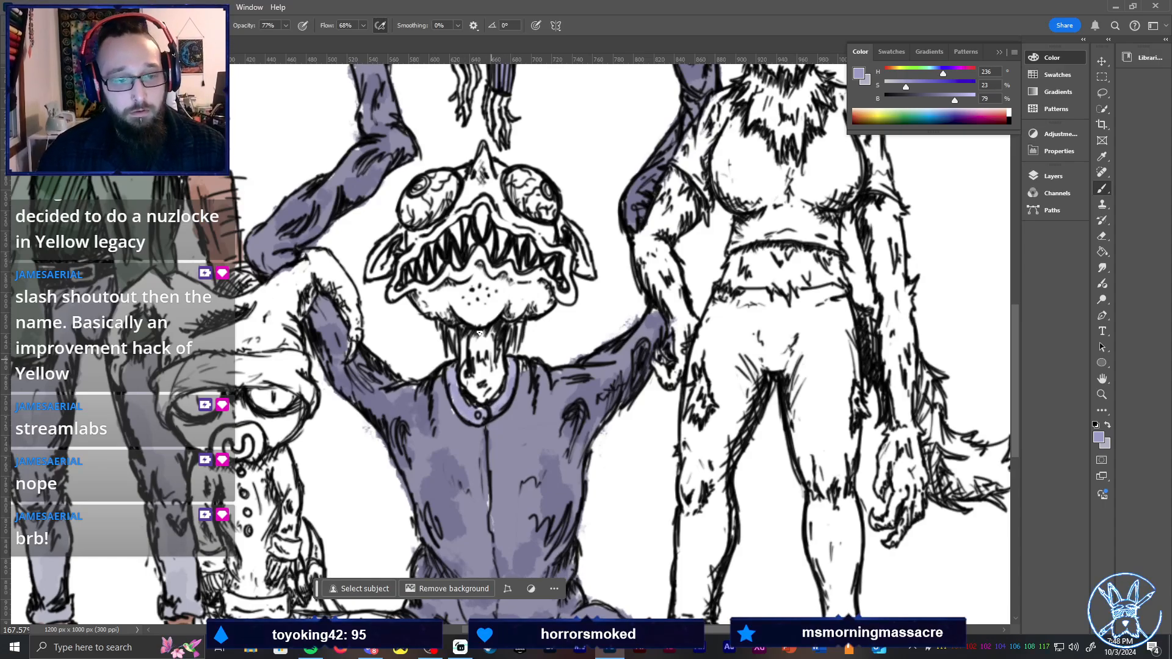
{"action": "key", "text": "space"}
{"action": "mouse_move", "coordinate": [496, 375]}
{"action": "left_mouse_down"}
{"action": "mouse_move", "coordinate": [501, 214]}
{"action": "mouse_move", "coordinate": [482, 227]}
{"action": "mouse_move", "coordinate": [540, 332]}
{"action": "mouse_move", "coordinate": [540, 519]}
{"action": "mouse_move", "coordinate": [509, 348]}
{"action": "left_mouse_up"}
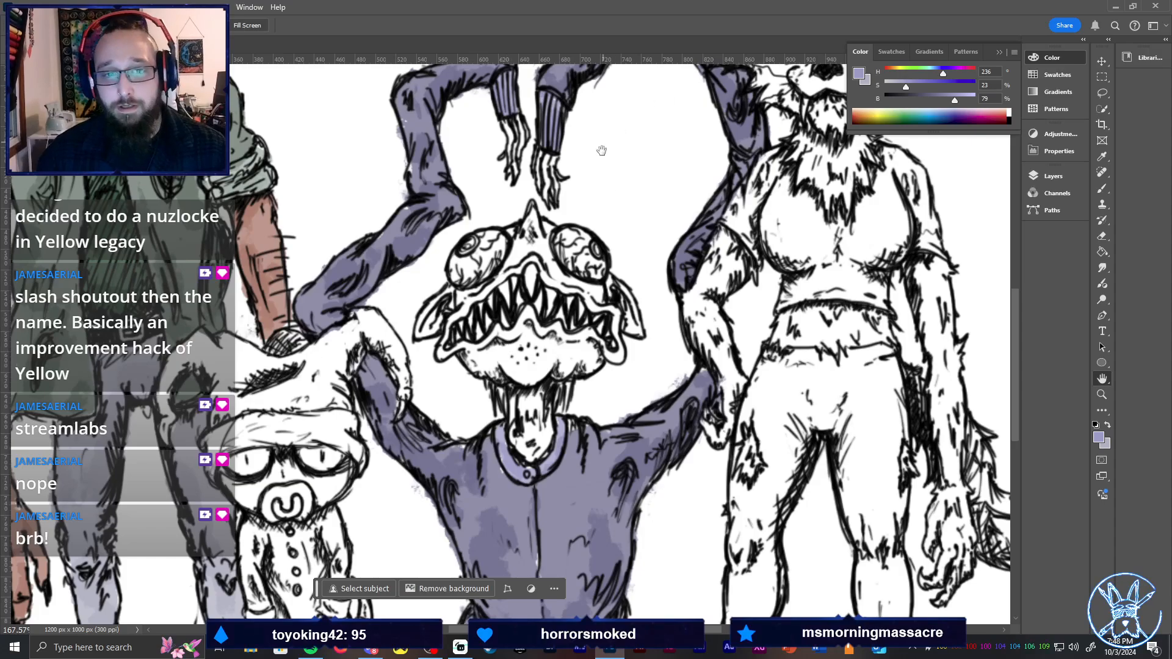
{"action": "key", "text": "e"}
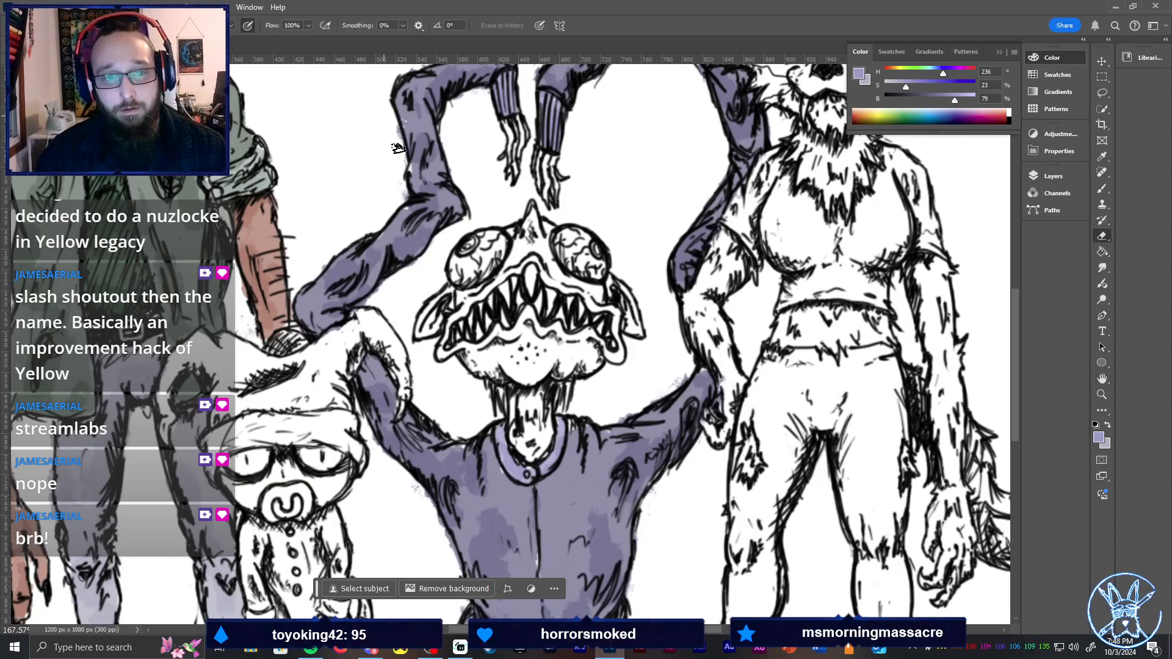
{"action": "left_click_drag", "start_coordinate": [942, 66], "coordinate": [944, 101]}
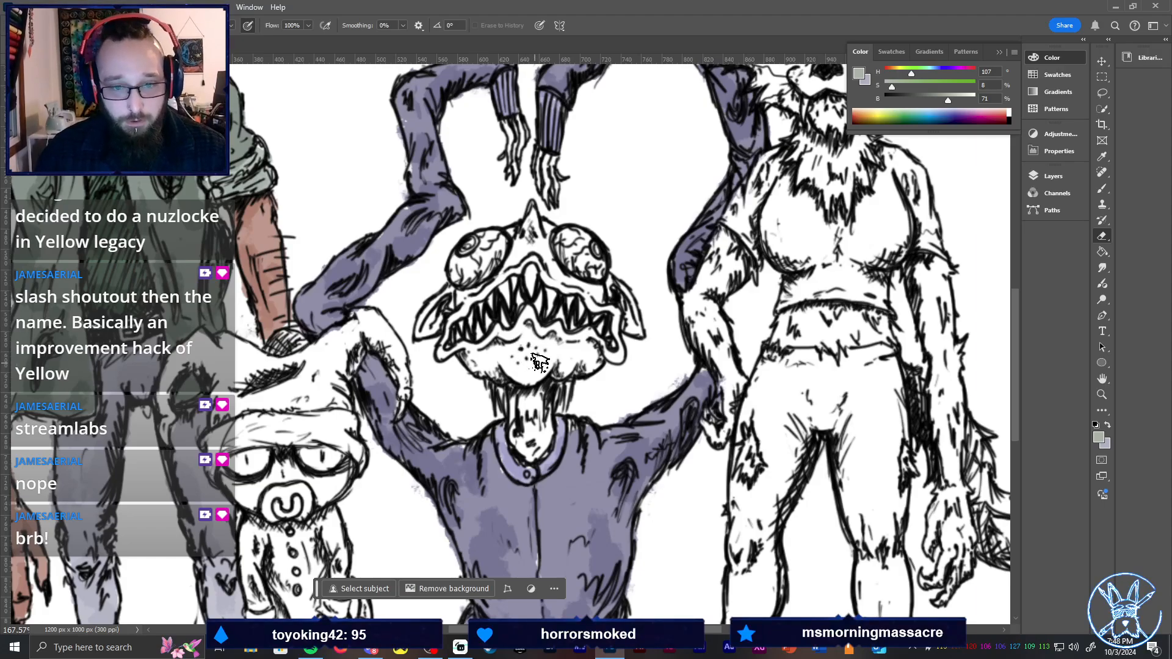
{"action": "key", "text": "b"}
{"action": "mouse_move", "coordinate": [534, 356]}
{"action": "left_mouse_down"}
{"action": "mouse_move", "coordinate": [568, 339]}
{"action": "mouse_move", "coordinate": [586, 360]}
{"action": "mouse_move", "coordinate": [587, 333]}
{"action": "mouse_move", "coordinate": [560, 344]}
{"action": "mouse_move", "coordinate": [557, 331]}
{"action": "mouse_move", "coordinate": [567, 348]}
{"action": "mouse_move", "coordinate": [558, 328]}
{"action": "mouse_move", "coordinate": [539, 335]}
{"action": "mouse_move", "coordinate": [531, 312]}
{"action": "mouse_move", "coordinate": [519, 326]}
{"action": "mouse_move", "coordinate": [530, 307]}
{"action": "mouse_move", "coordinate": [522, 341]}
{"action": "mouse_move", "coordinate": [496, 328]}
{"action": "mouse_move", "coordinate": [490, 347]}
{"action": "mouse_move", "coordinate": [496, 330]}
{"action": "mouse_move", "coordinate": [488, 344]}
{"action": "mouse_move", "coordinate": [440, 345]}
{"action": "mouse_move", "coordinate": [480, 375]}
{"action": "mouse_move", "coordinate": [507, 373]}
{"action": "left_mouse_up"}
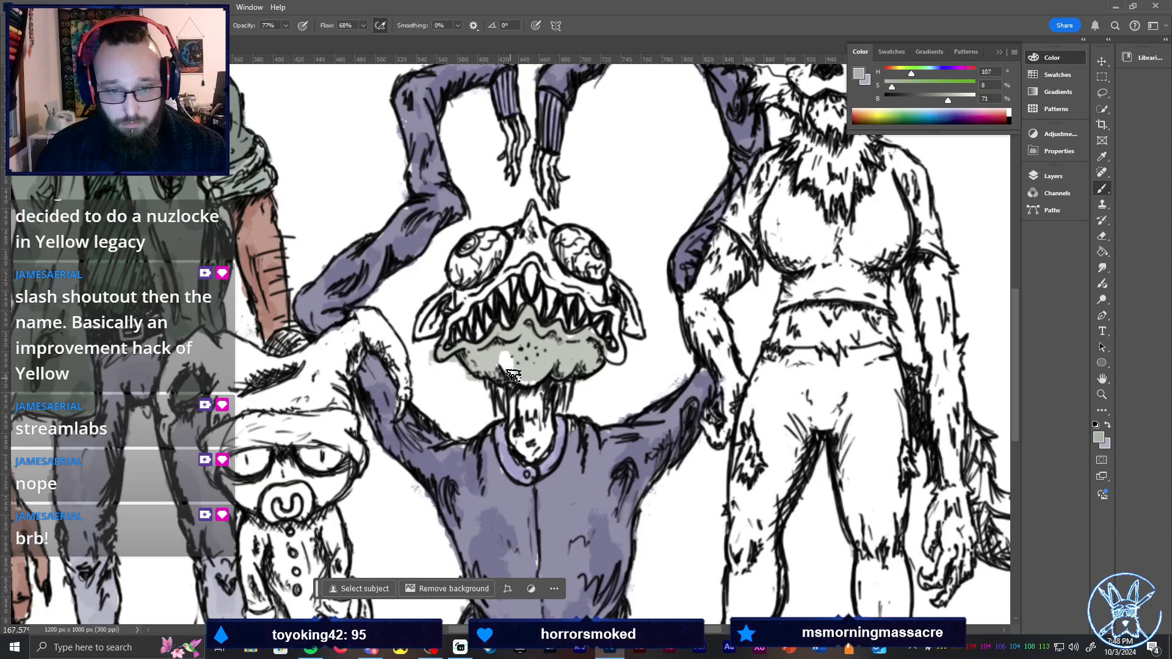
{"action": "mouse_move", "coordinate": [522, 450]}
{"action": "left_mouse_down"}
{"action": "mouse_move", "coordinate": [545, 428]}
{"action": "mouse_move", "coordinate": [535, 441]}
{"action": "mouse_move", "coordinate": [534, 382]}
{"action": "mouse_move", "coordinate": [530, 434]}
{"action": "left_mouse_up"}
{"action": "mouse_move", "coordinate": [580, 360]}
{"action": "left_mouse_down"}
{"action": "mouse_move", "coordinate": [572, 284]}
{"action": "mouse_move", "coordinate": [544, 279]}
{"action": "mouse_move", "coordinate": [550, 226]}
{"action": "mouse_move", "coordinate": [532, 212]}
{"action": "mouse_move", "coordinate": [516, 232]}
{"action": "mouse_move", "coordinate": [526, 261]}
{"action": "mouse_move", "coordinate": [464, 315]}
{"action": "mouse_move", "coordinate": [465, 287]}
{"action": "mouse_move", "coordinate": [443, 340]}
{"action": "mouse_move", "coordinate": [442, 327]}
{"action": "mouse_move", "coordinate": [418, 335]}
{"action": "mouse_move", "coordinate": [451, 293]}
{"action": "mouse_move", "coordinate": [437, 320]}
{"action": "left_mouse_up"}
Erase the green spill around the creature's jaw and touch up missed spots on the face
{"action": "key", "text": "e"}
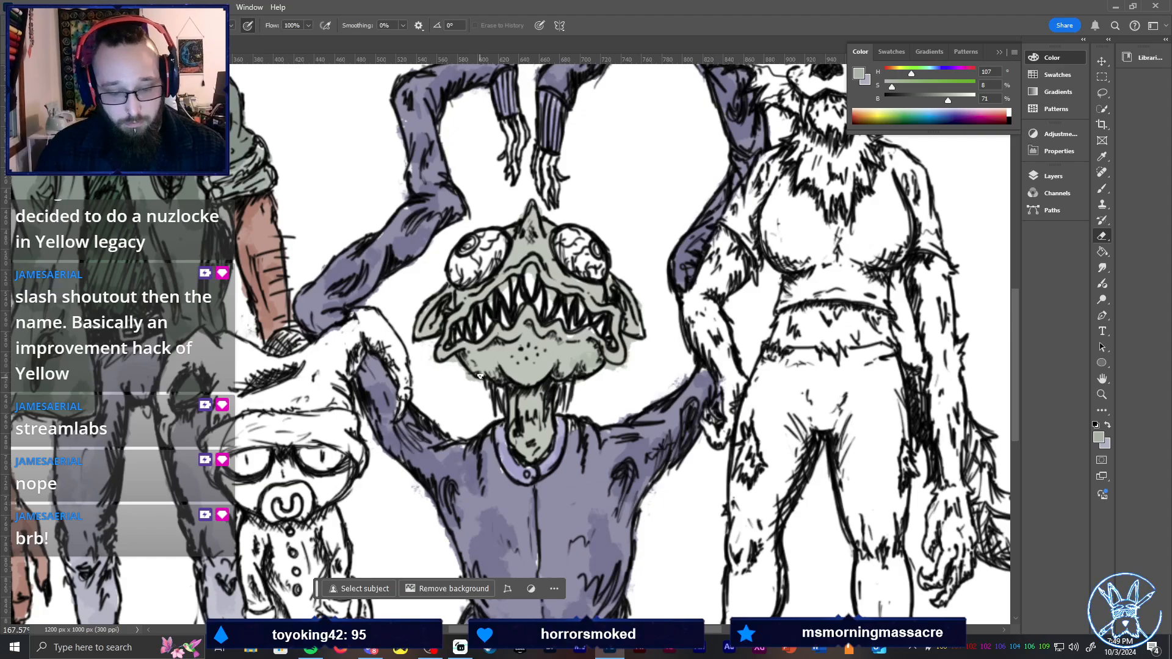
{"action": "left_click_drag", "start_coordinate": [480, 376], "coordinate": [460, 371]}
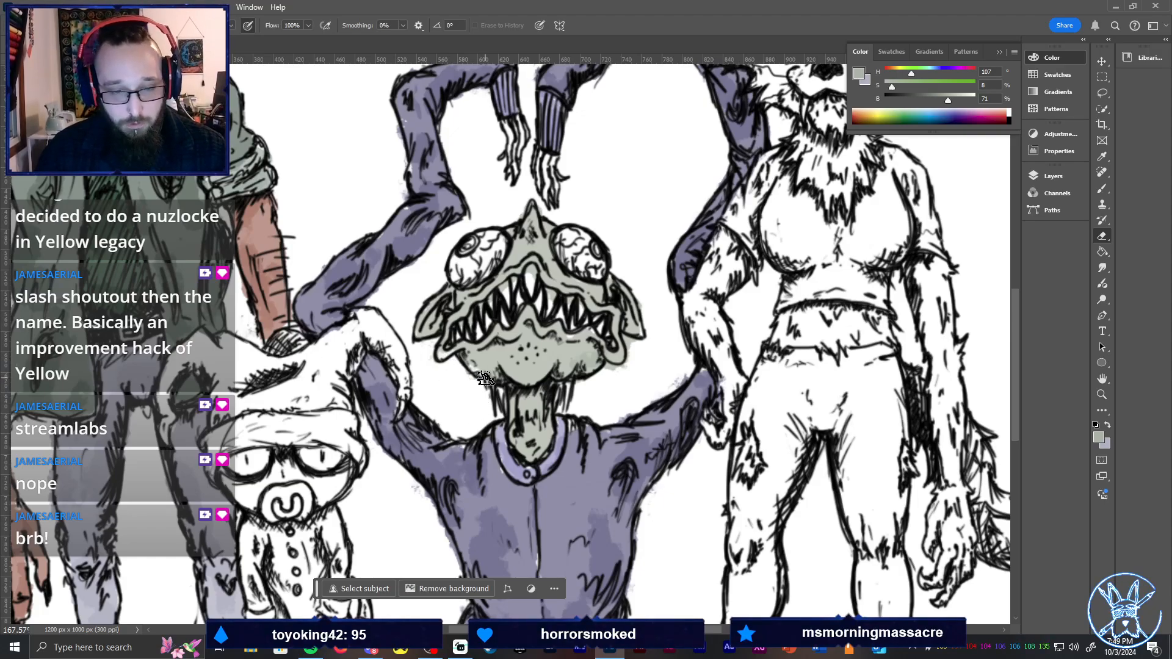
{"action": "key", "text": "b"}
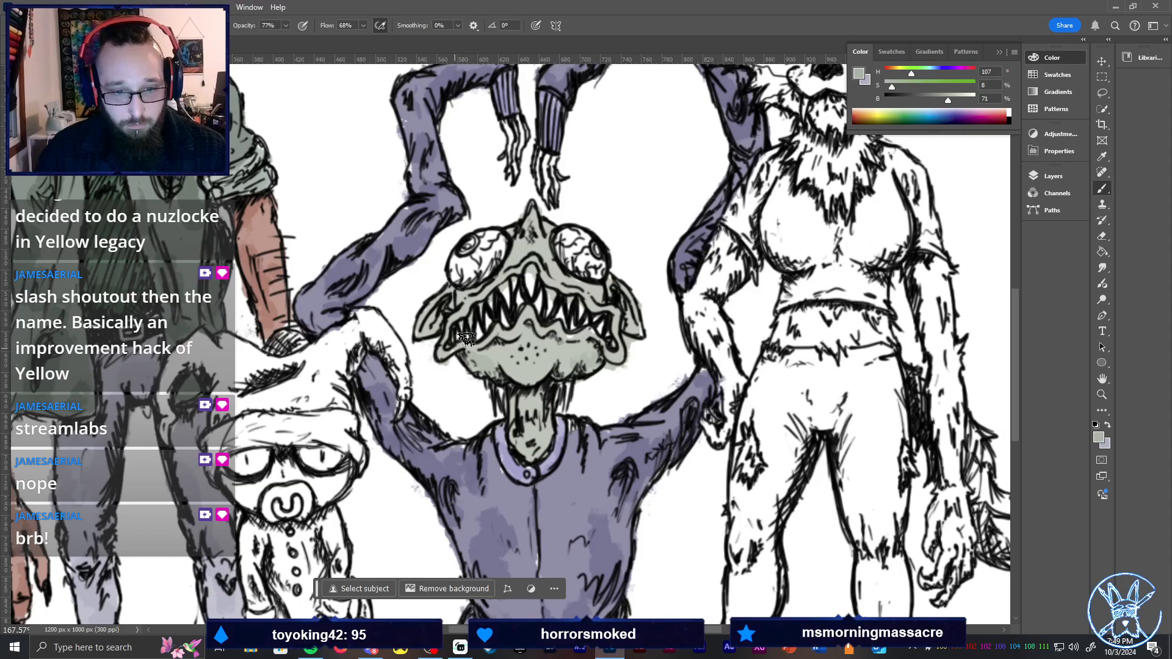
{"action": "key", "text": "e"}
{"action": "key", "text": "b"}
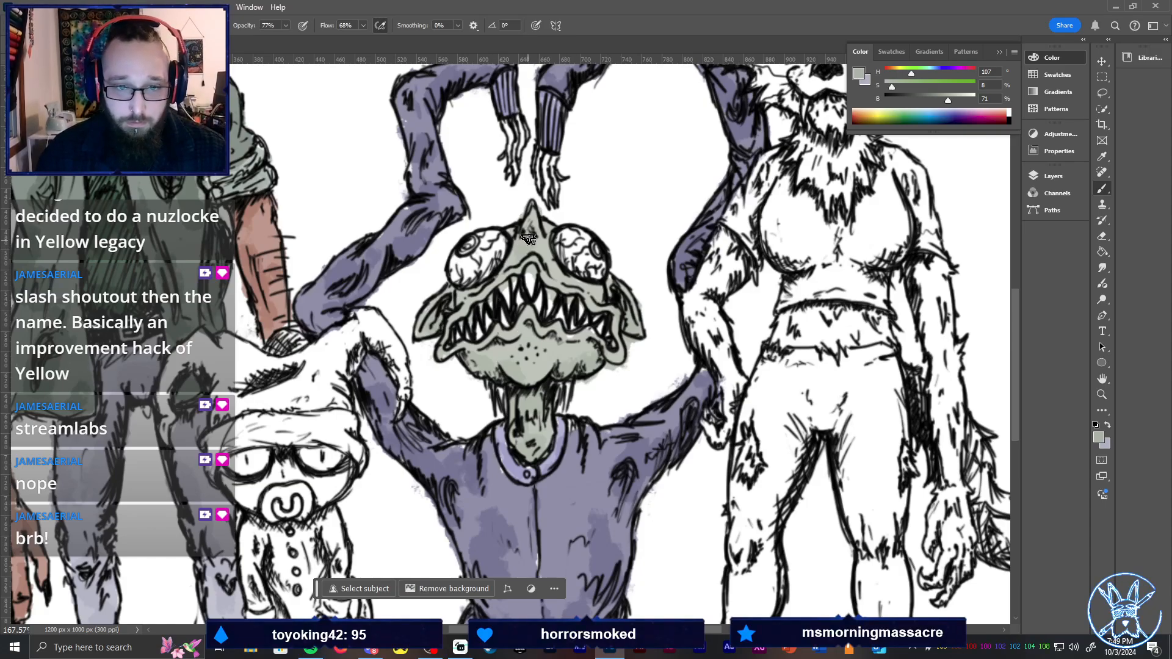
Shade the creature's face and neck with darker greens, using hue 107, saturation 14% and brightness lowered to 64%
{"action": "key", "text": "e"}
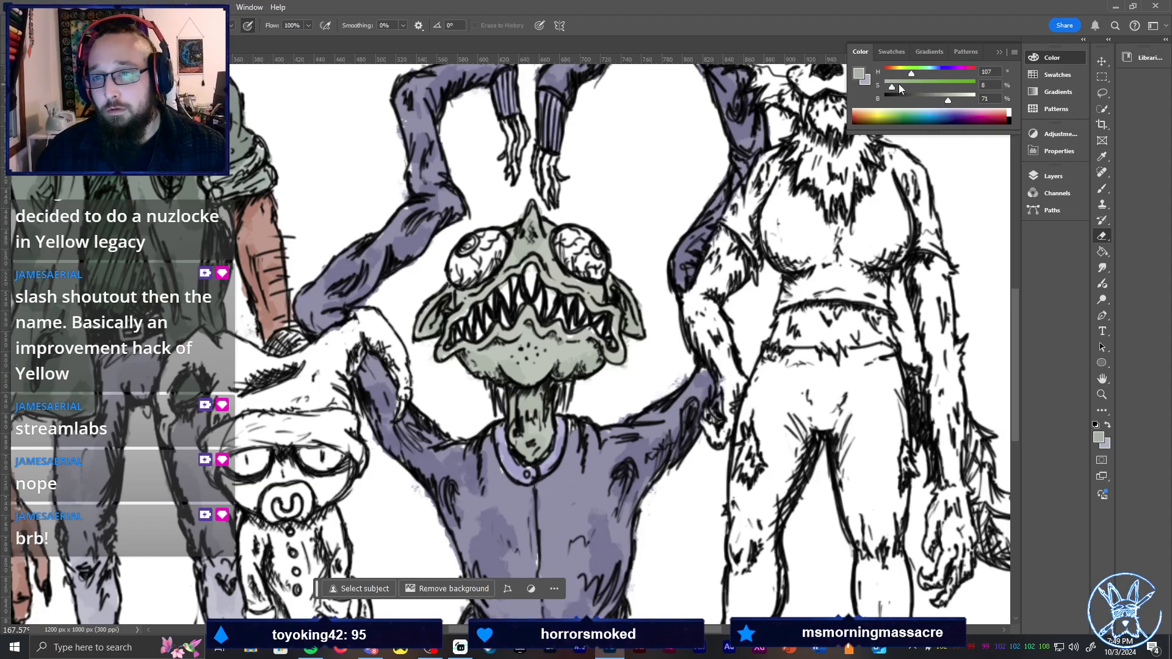
{"action": "key", "text": "b"}
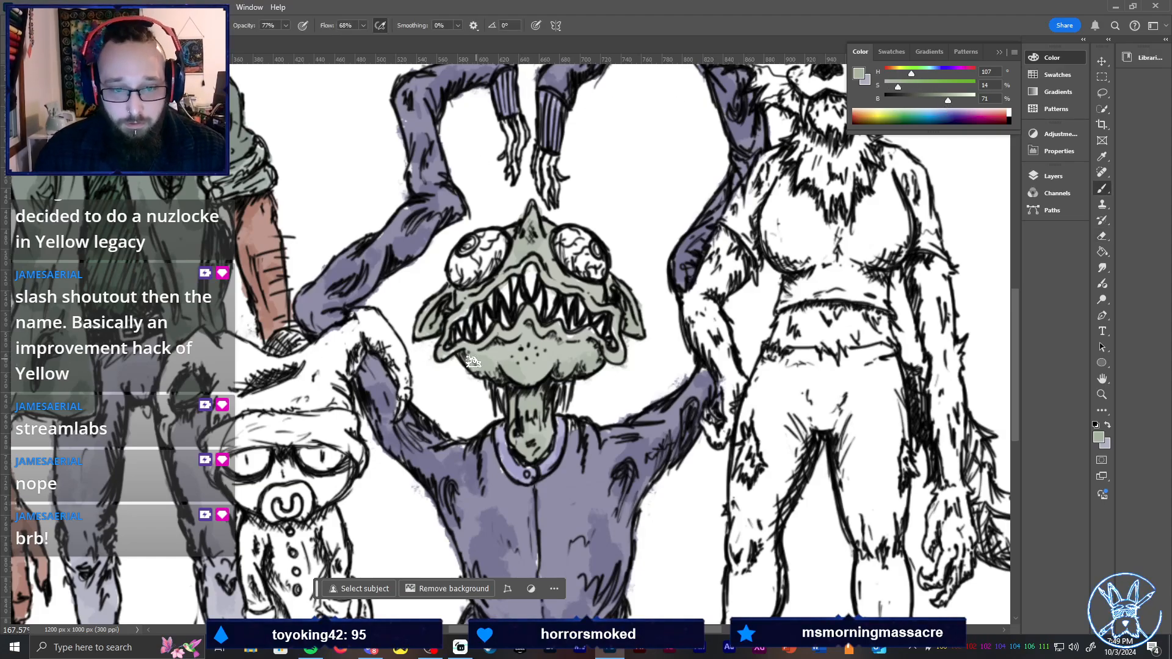
{"action": "left_click_drag", "start_coordinate": [947, 100], "coordinate": [944, 100]}
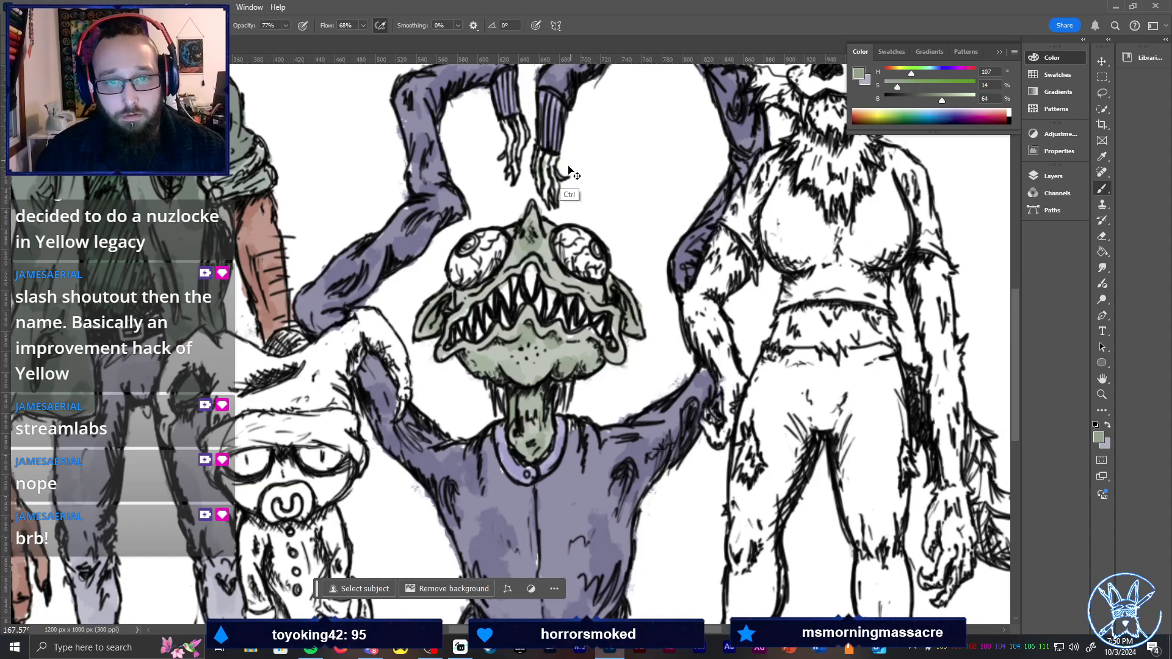
Sample the light and dark skin greens from the face and use them to paint and shade the creature's two dangling hands
{"action": "key", "text": "i"}
{"action": "left_click", "coordinate": [571, 283]}
{"action": "key", "text": "b"}
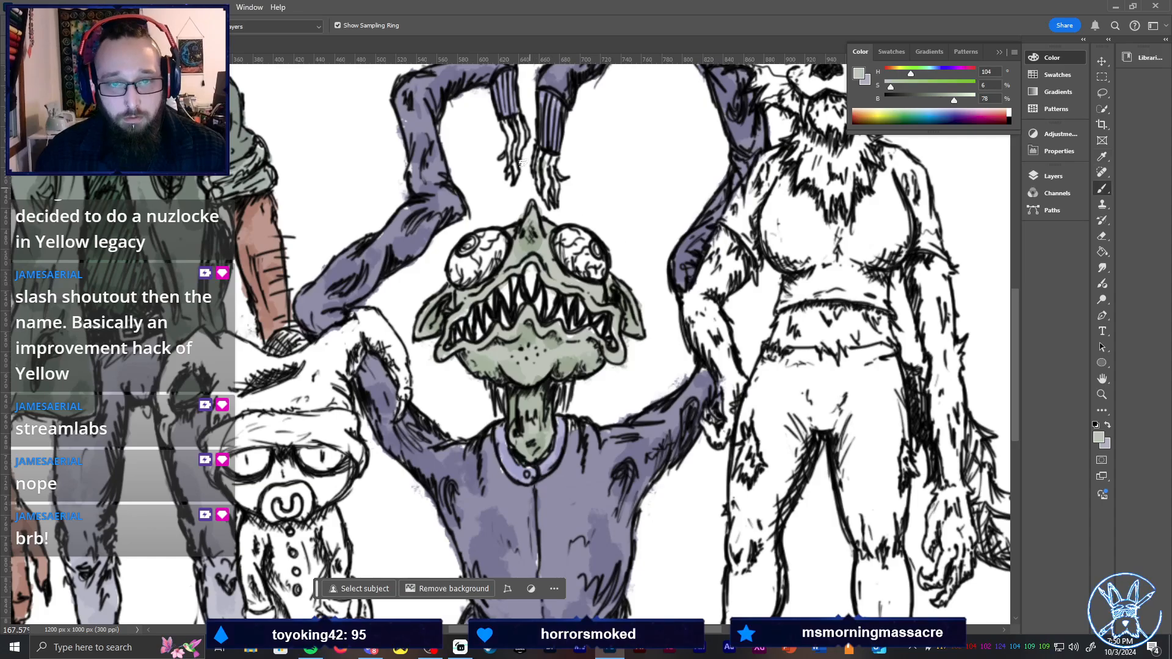
{"action": "key", "text": "x"}
{"action": "key", "text": "i"}
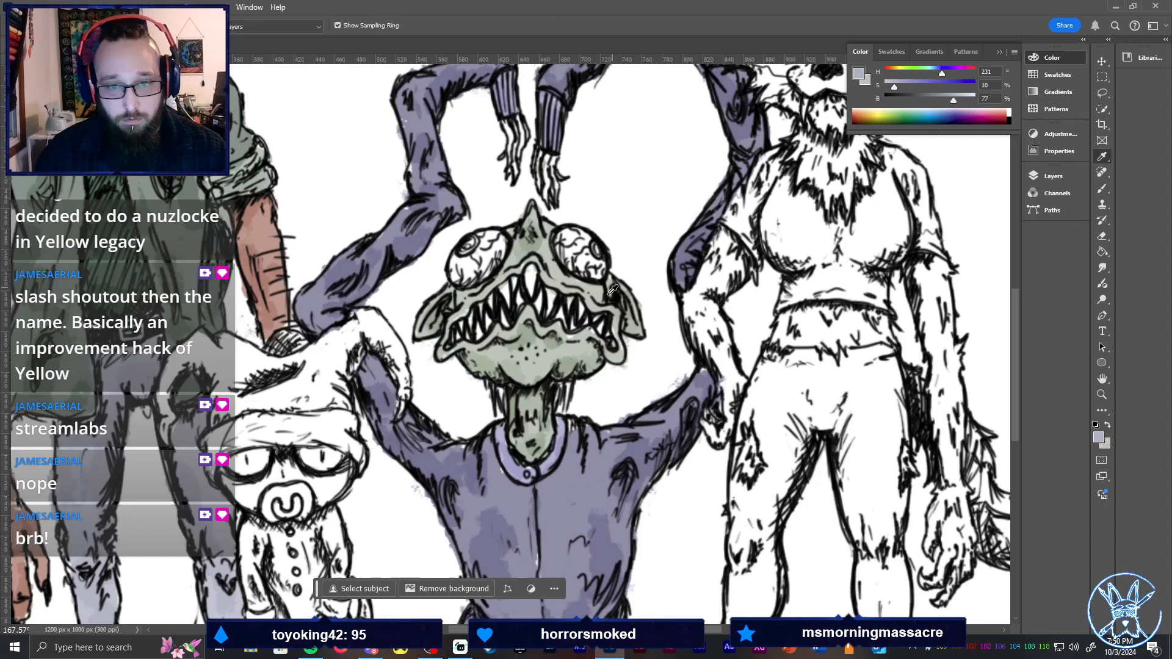
{"action": "left_click", "coordinate": [531, 242]}
{"action": "key", "text": "b"}
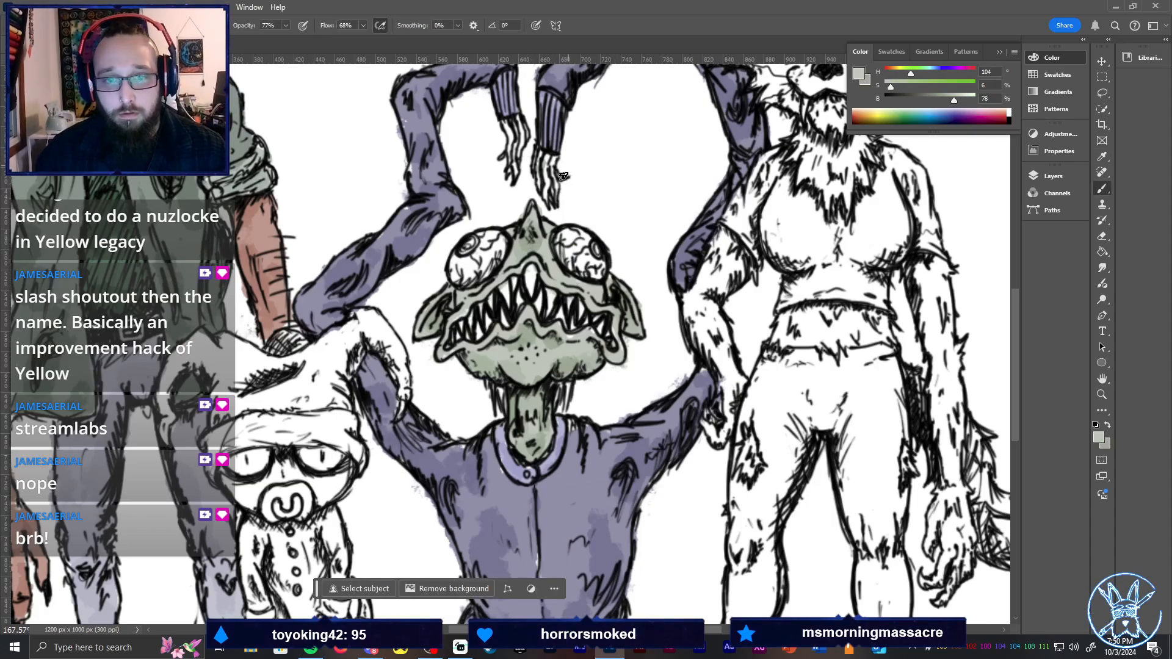
{"action": "left_click_drag", "start_coordinate": [538, 162], "coordinate": [552, 189]}
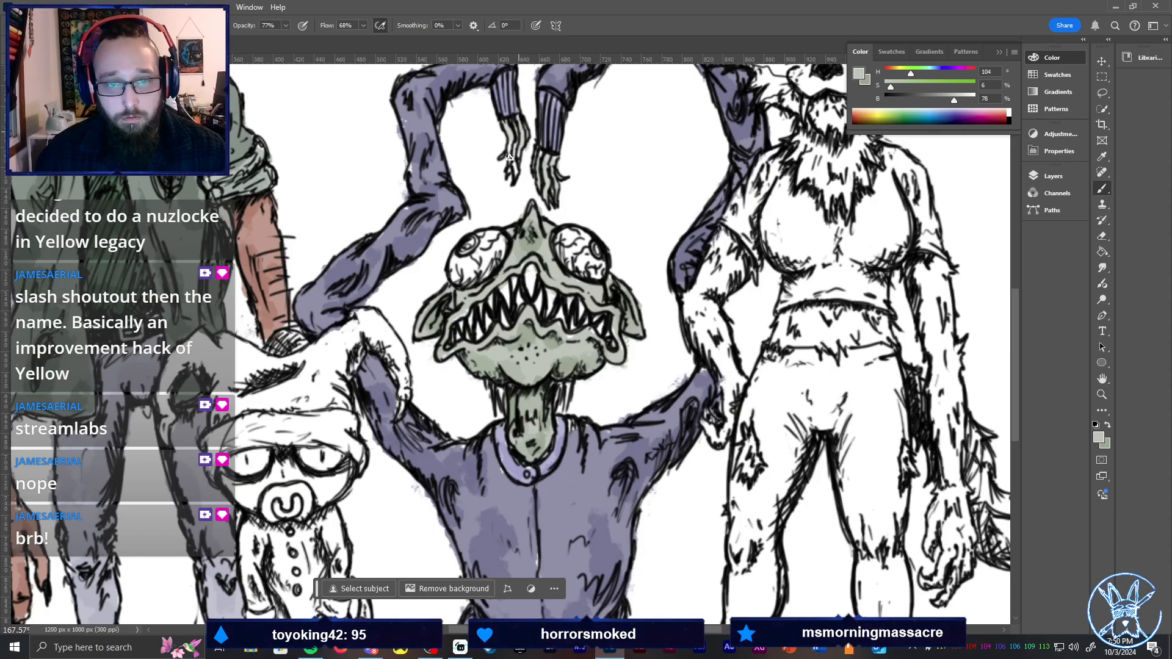
{"action": "left_click", "coordinate": [523, 128], "text": "alt"}
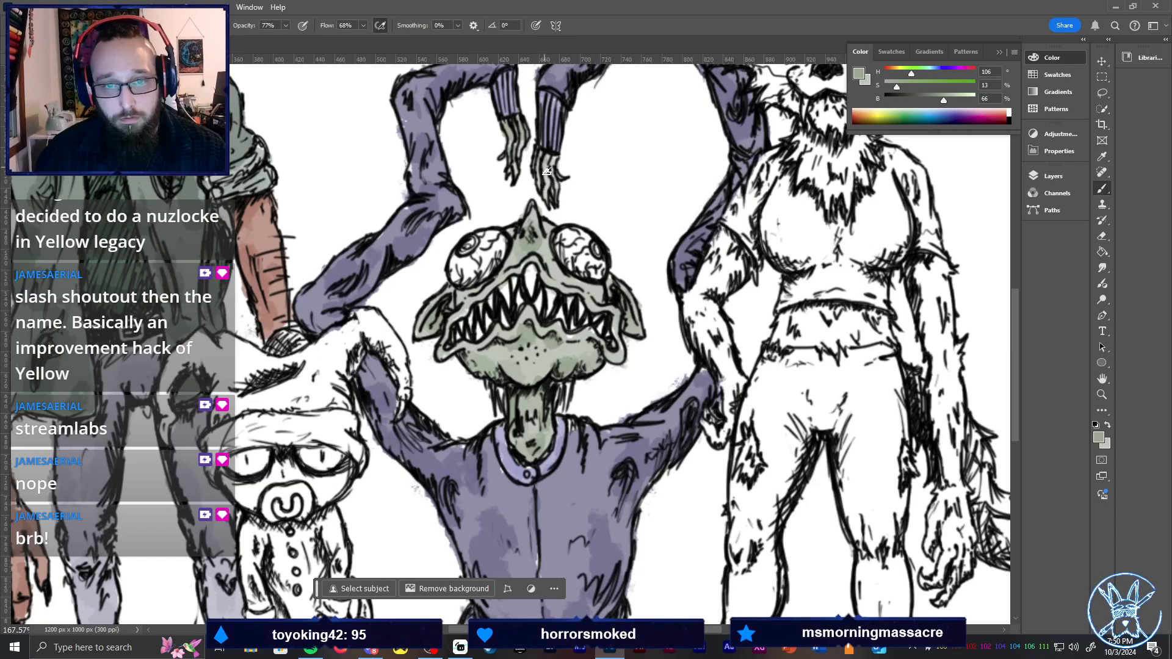
{"action": "key", "text": "ctrl+0"}
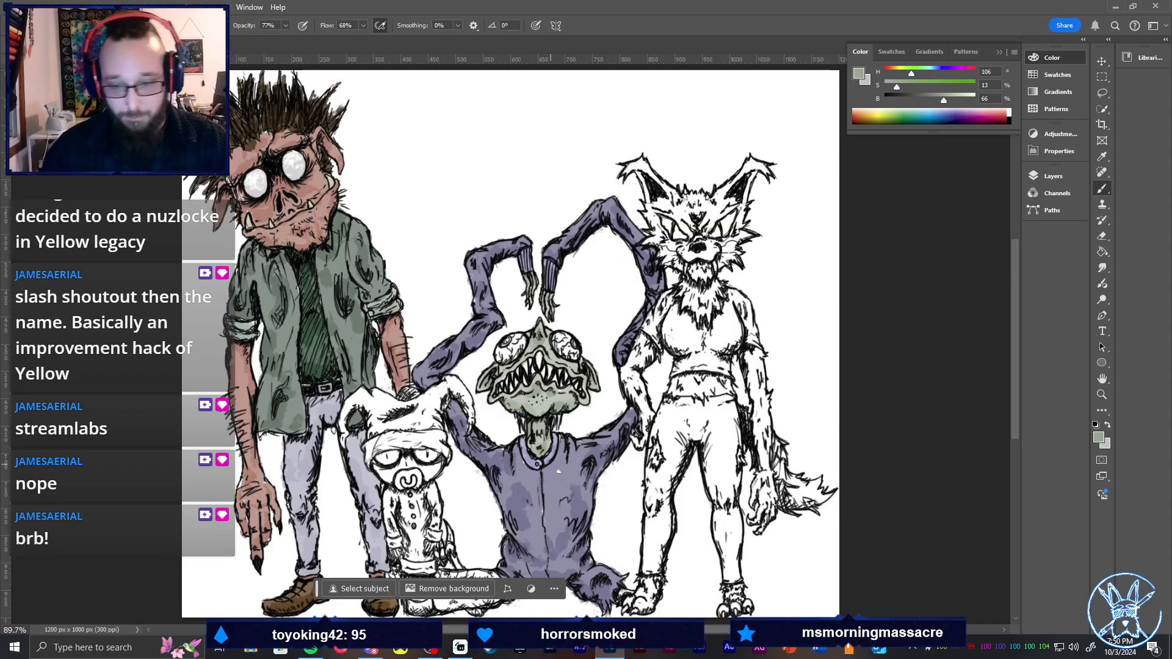
Paint the visible parts of the creature's feet beside the baby and the wolf's foot pale green and shade them with the darker green
{"action": "key", "text": "z"}
{"action": "left_click_drag", "start_coordinate": [592, 580], "coordinate": [592, 580]}
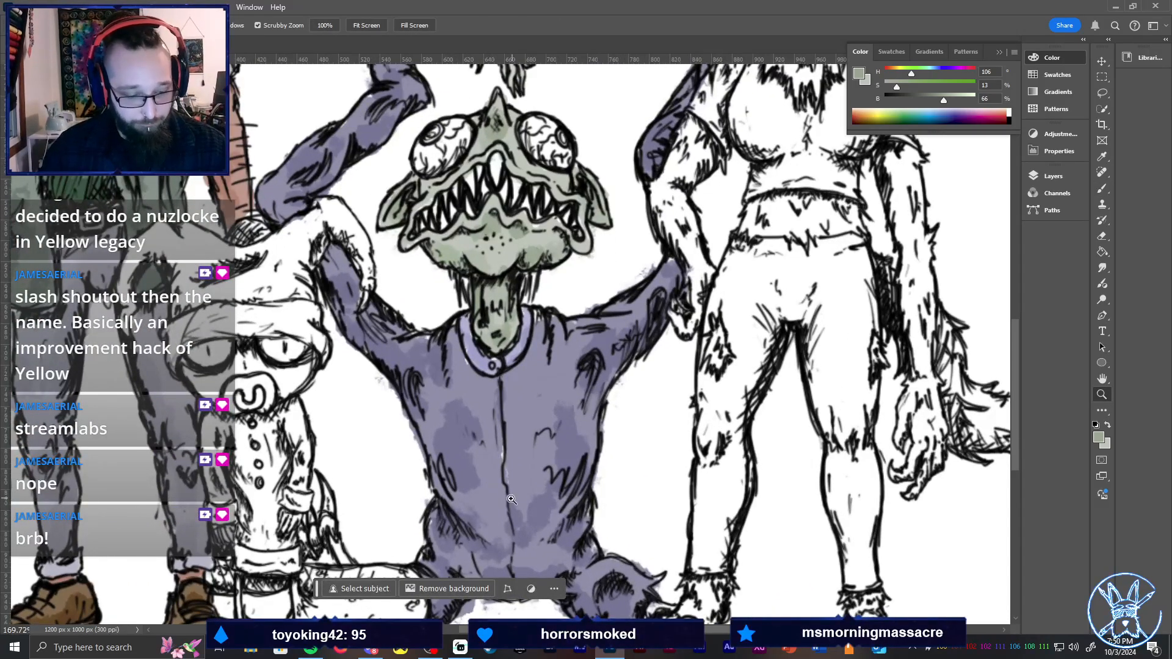
{"action": "key", "text": "space"}
{"action": "left_click_drag", "start_coordinate": [511, 499], "coordinate": [515, 357]}
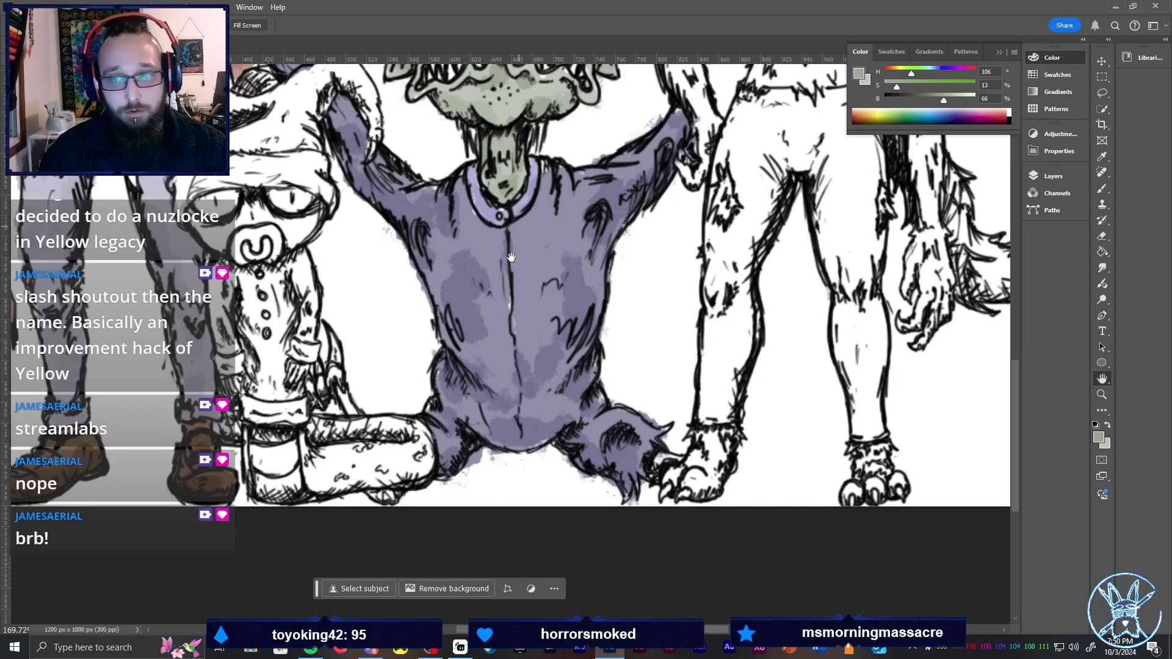
{"action": "left_click", "coordinate": [379, 391], "text": "alt"}
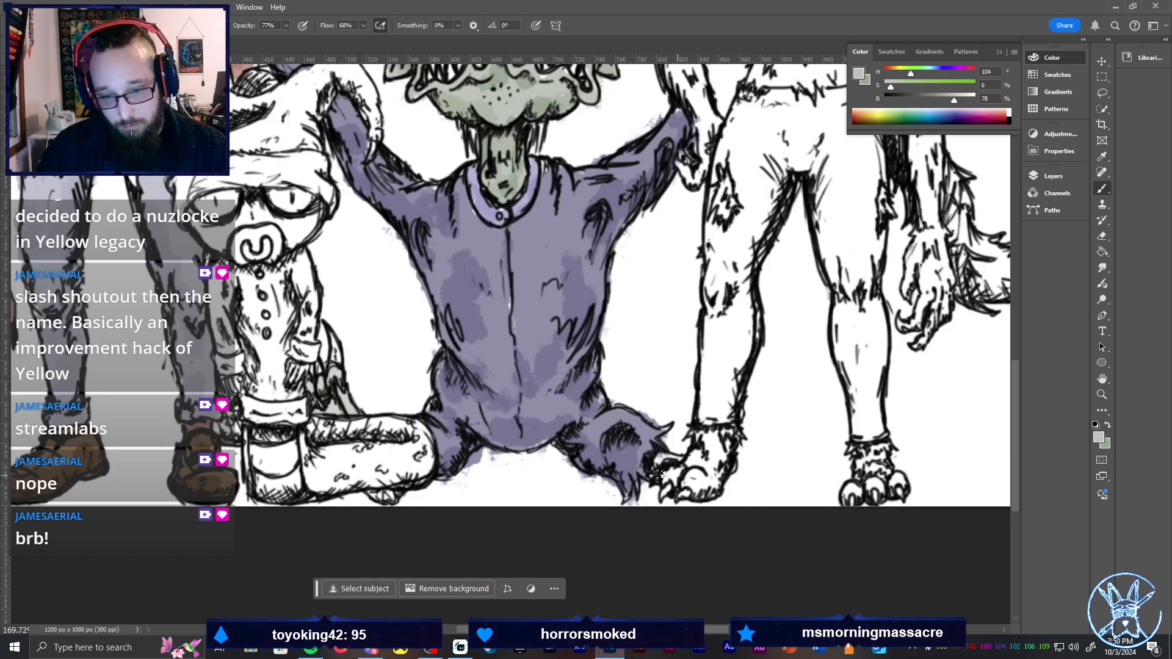
{"action": "left_click_drag", "start_coordinate": [380, 496], "coordinate": [375, 488]}
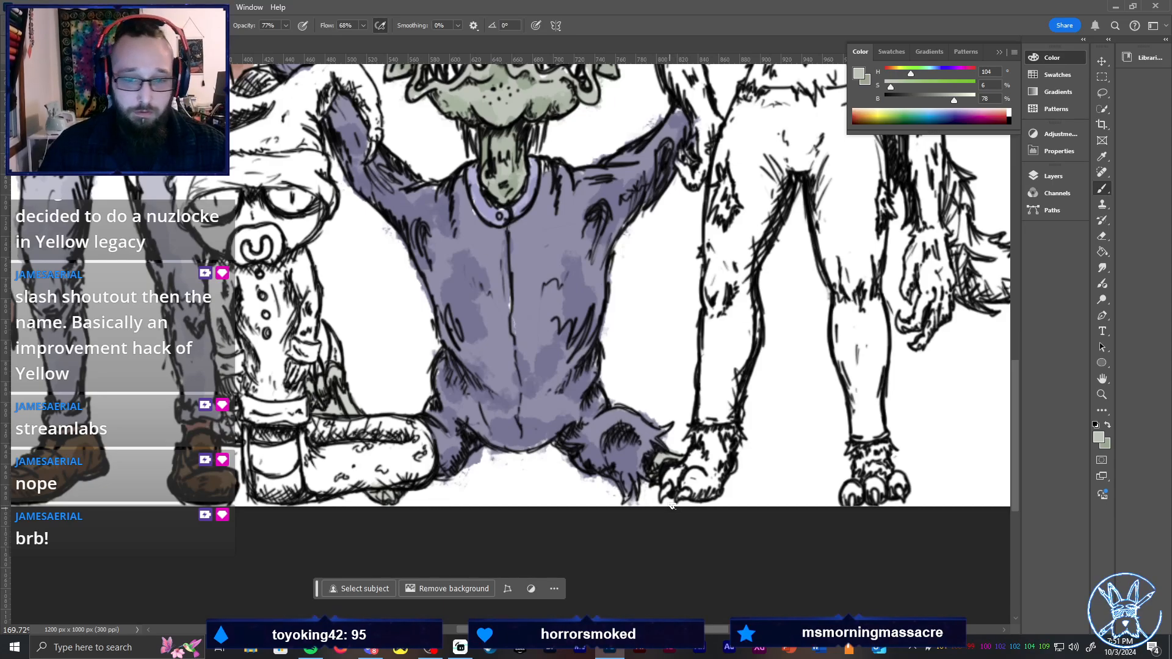
{"action": "left_click", "coordinate": [801, 182], "text": "alt"}
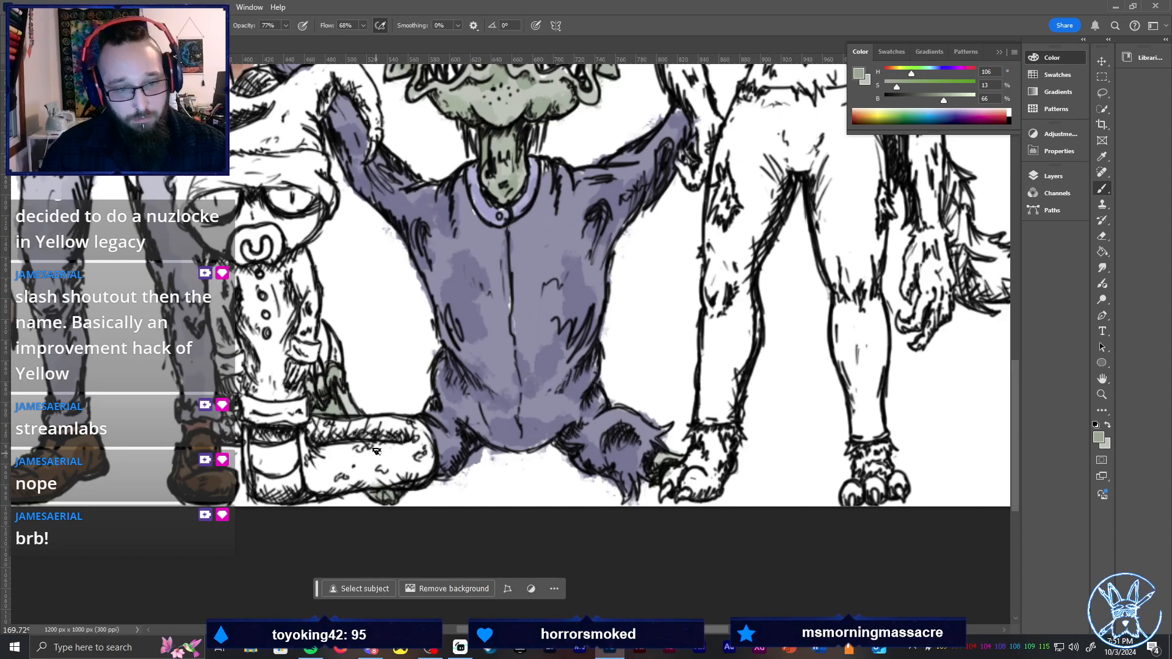
Pick a cream colour with saturation 17% and brightness 82% and paint the fish-faced creature's jagged teeth
{"action": "key", "text": "h"}
{"action": "left_click_drag", "start_coordinate": [491, 138], "coordinate": [482, 379]}
{"action": "left_click_drag", "start_coordinate": [491, 250], "coordinate": [498, 290]}
{"action": "left_click_drag", "start_coordinate": [482, 341], "coordinate": [610, 488]}
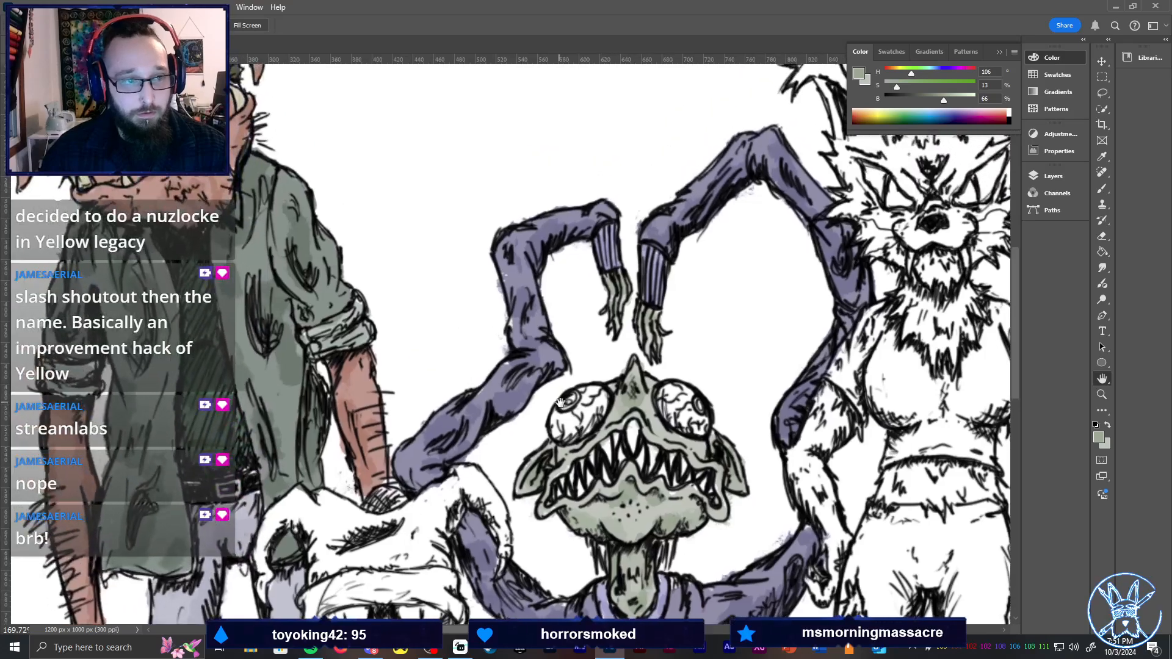
{"action": "key", "text": "i"}
{"action": "left_click", "coordinate": [92, 183]}
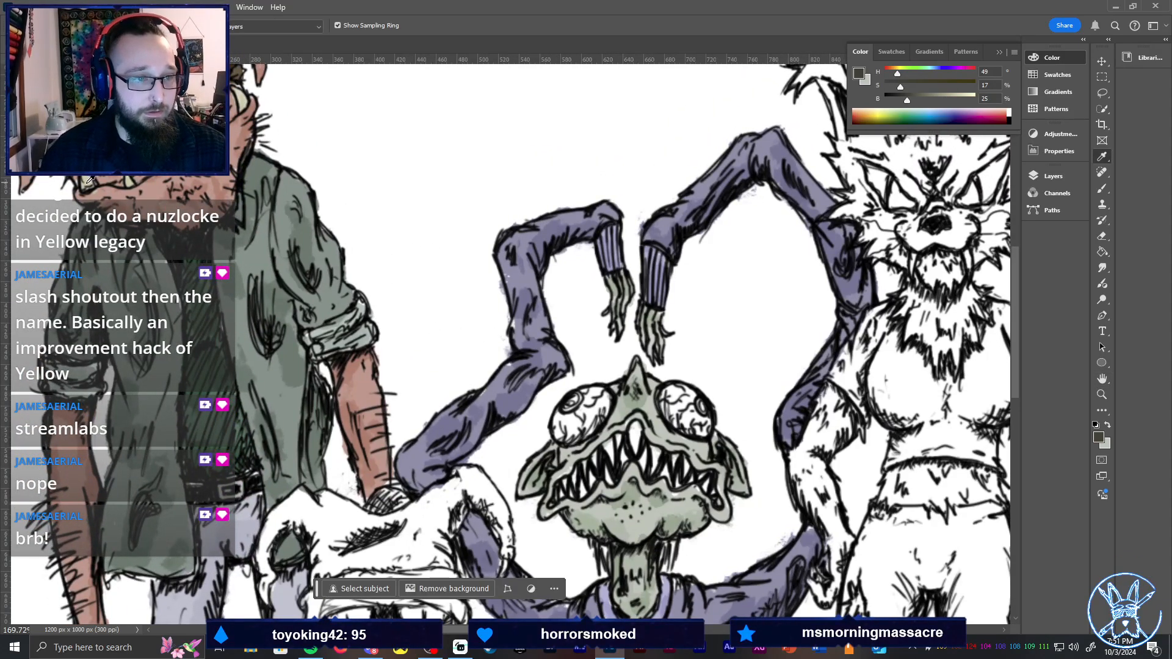
{"action": "left_click", "coordinate": [176, 268]}
{"action": "key", "text": "h"}
{"action": "mouse_move", "coordinate": [665, 401]}
{"action": "left_mouse_down"}
{"action": "mouse_move", "coordinate": [601, 265]}
{"action": "mouse_move", "coordinate": [551, 296]}
{"action": "mouse_move", "coordinate": [609, 274]}
{"action": "mouse_move", "coordinate": [562, 262]}
{"action": "mouse_move", "coordinate": [561, 293]}
{"action": "mouse_move", "coordinate": [543, 190]}
{"action": "mouse_move", "coordinate": [533, 234]}
{"action": "mouse_move", "coordinate": [526, 218]}
{"action": "mouse_move", "coordinate": [518, 236]}
{"action": "mouse_move", "coordinate": [488, 239]}
{"action": "mouse_move", "coordinate": [497, 293]}
{"action": "left_mouse_up"}
{"action": "key", "text": "z"}
{"action": "left_click", "coordinate": [561, 261]}
{"action": "left_click", "coordinate": [562, 261], "text": "alt"}
{"action": "key", "text": "b"}
{"action": "mouse_move", "coordinate": [543, 229]}
{"action": "left_mouse_down"}
{"action": "mouse_move", "coordinate": [563, 273]}
{"action": "mouse_move", "coordinate": [573, 233]}
{"action": "mouse_move", "coordinate": [579, 278]}
{"action": "mouse_move", "coordinate": [586, 240]}
{"action": "mouse_move", "coordinate": [610, 280]}
{"action": "mouse_move", "coordinate": [610, 251]}
{"action": "mouse_move", "coordinate": [621, 267]}
{"action": "mouse_move", "coordinate": [623, 247]}
{"action": "mouse_move", "coordinate": [625, 293]}
{"action": "mouse_move", "coordinate": [636, 255]}
{"action": "mouse_move", "coordinate": [654, 289]}
{"action": "mouse_move", "coordinate": [689, 291]}
{"action": "mouse_move", "coordinate": [696, 332]}
{"action": "mouse_move", "coordinate": [550, 281]}
{"action": "mouse_move", "coordinate": [470, 281]}
{"action": "mouse_move", "coordinate": [455, 293]}
{"action": "mouse_move", "coordinate": [472, 236]}
{"action": "mouse_move", "coordinate": [419, 301]}
{"action": "mouse_move", "coordinate": [433, 320]}
{"action": "mouse_move", "coordinate": [448, 312]}
{"action": "mouse_move", "coordinate": [416, 300]}
{"action": "left_mouse_up"}
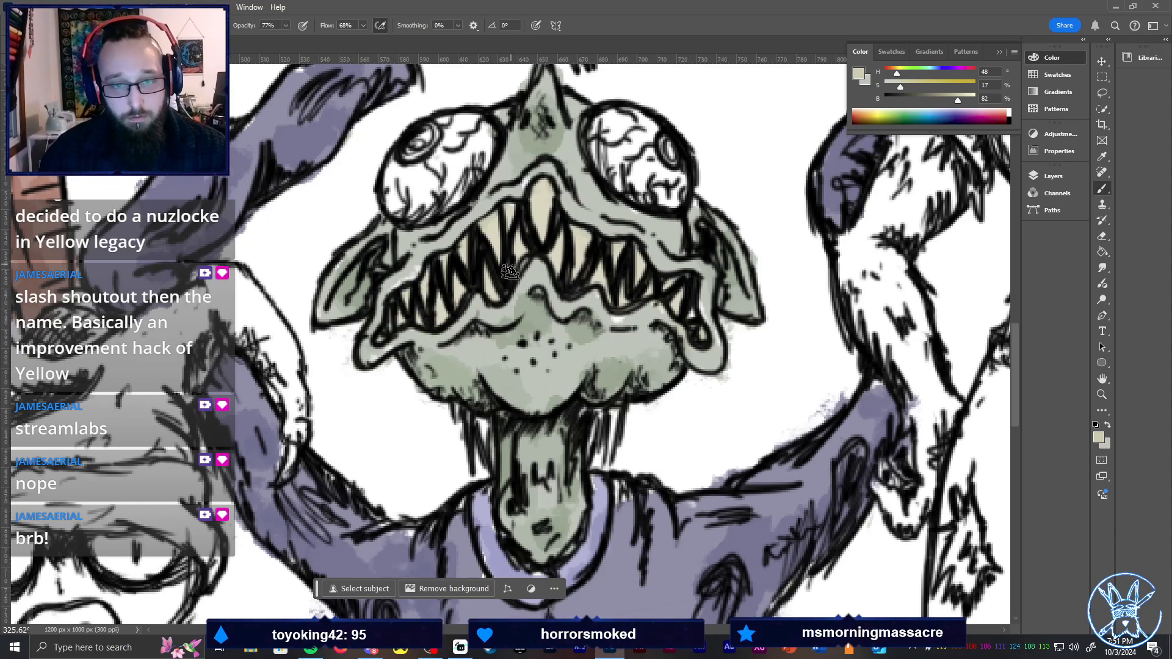
Mix a pinkish tan with saturation 28% and brightness 76% and shade the creature's teeth along the gums
{"action": "left_click", "coordinate": [893, 71]}
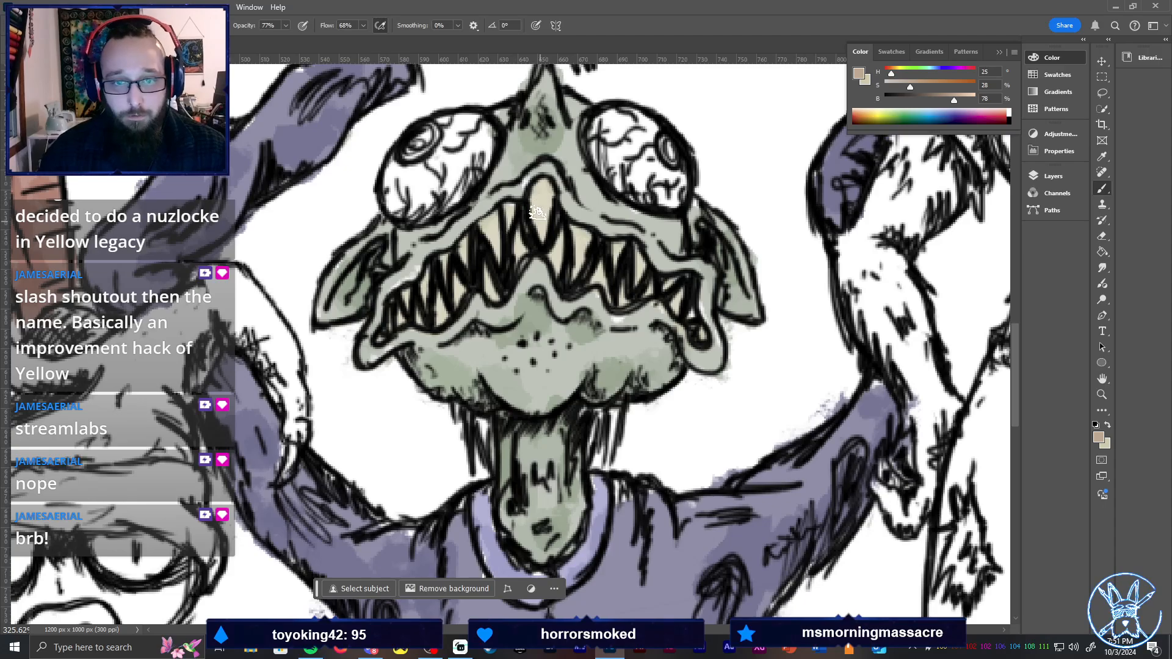
{"action": "mouse_move", "coordinate": [540, 205]}
{"action": "left_mouse_down"}
{"action": "mouse_move", "coordinate": [550, 232]}
{"action": "mouse_move", "coordinate": [521, 239]}
{"action": "mouse_move", "coordinate": [492, 269]}
{"action": "mouse_move", "coordinate": [583, 298]}
{"action": "mouse_move", "coordinate": [566, 222]}
{"action": "mouse_move", "coordinate": [573, 256]}
{"action": "mouse_move", "coordinate": [586, 233]}
{"action": "mouse_move", "coordinate": [599, 269]}
{"action": "mouse_move", "coordinate": [628, 264]}
{"action": "mouse_move", "coordinate": [622, 299]}
{"action": "mouse_move", "coordinate": [632, 265]}
{"action": "mouse_move", "coordinate": [665, 328]}
{"action": "left_mouse_up"}
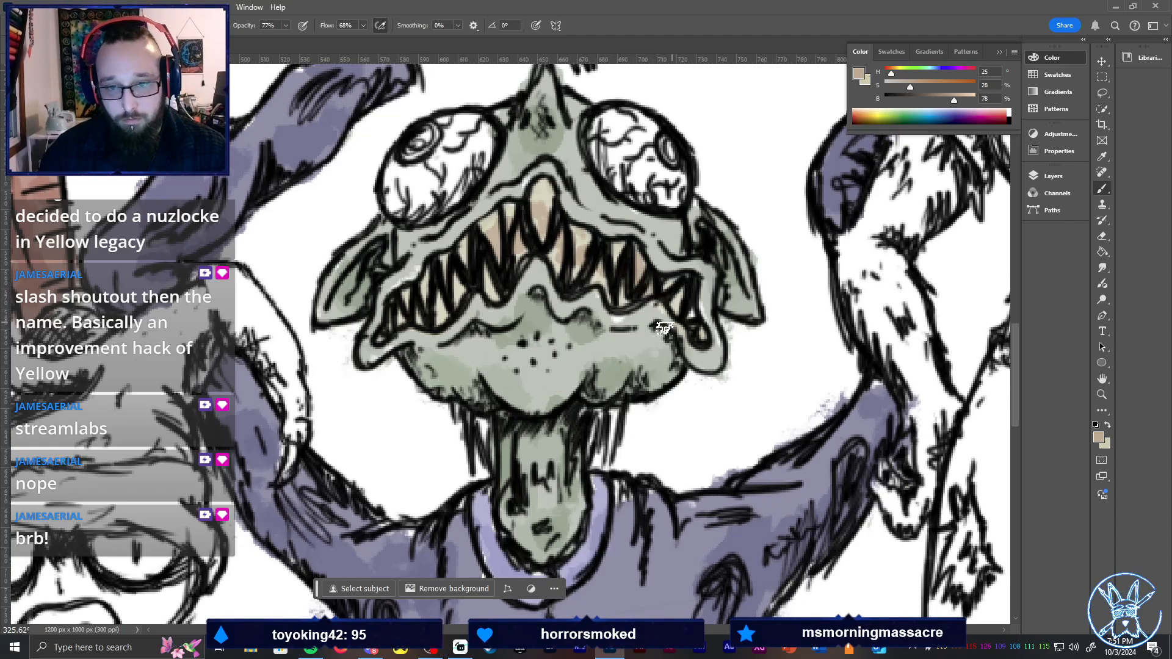
{"action": "left_click_drag", "start_coordinate": [428, 304], "coordinate": [466, 275]}
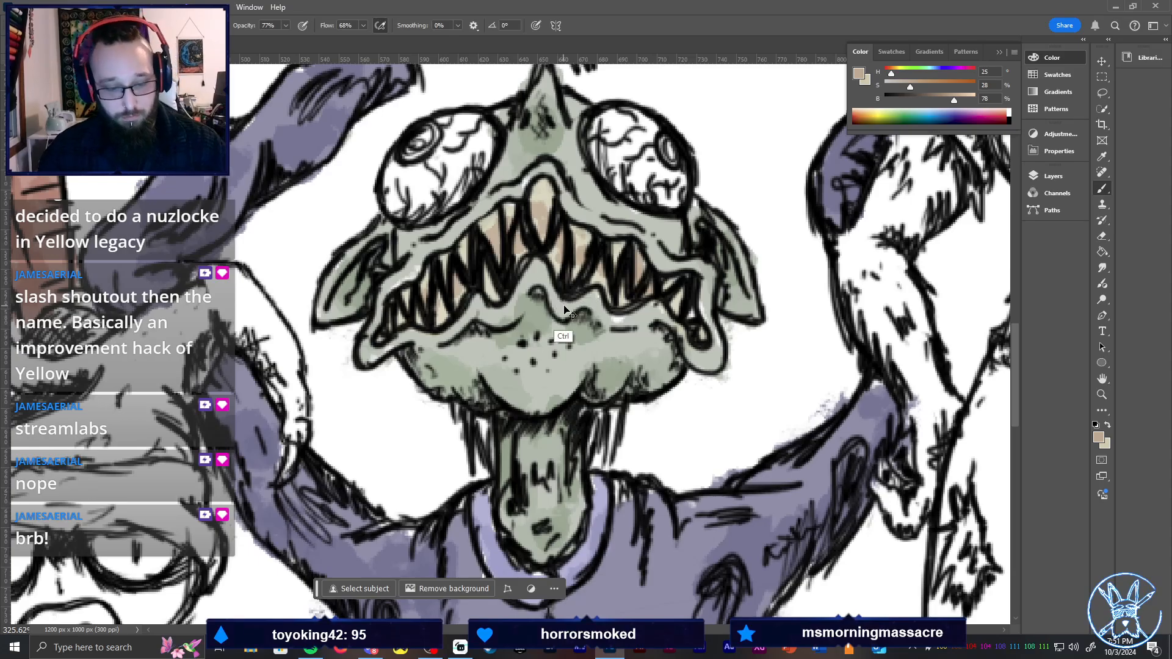
{"action": "key", "text": "ctrl+0"}
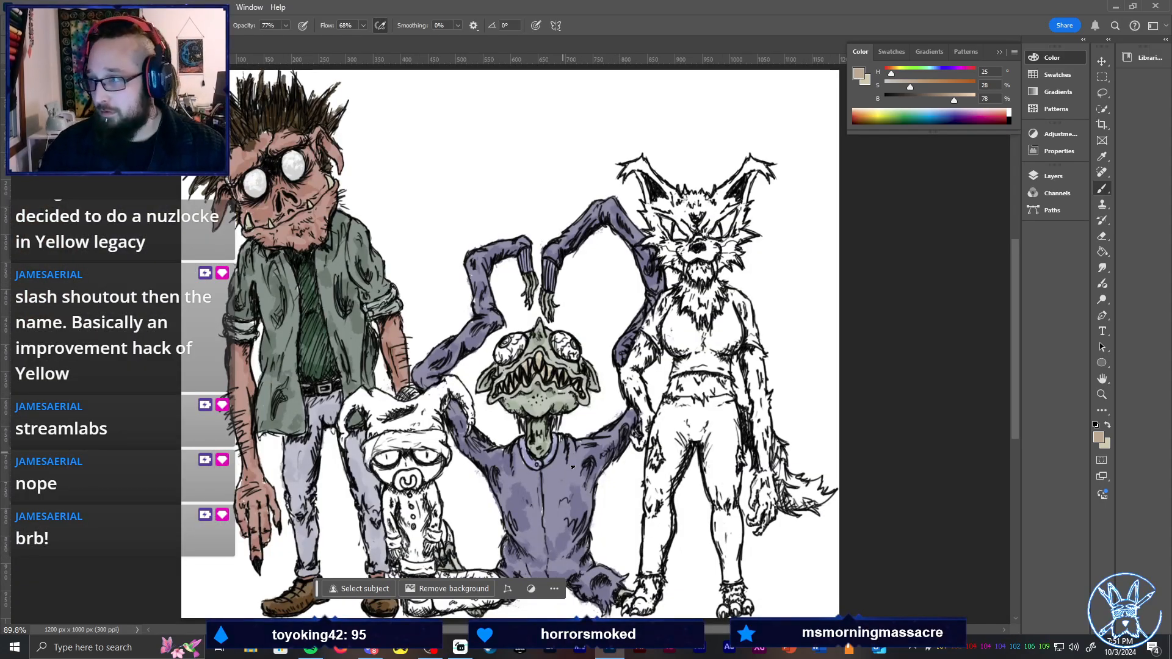
Switch back to the cream colour and paint the large claw on the creature's foot beside the baby's arm
{"action": "key", "text": "space"}
{"action": "scroll", "coordinate": [499, 478], "scroll_direction": "up", "scroll_amount": 5}
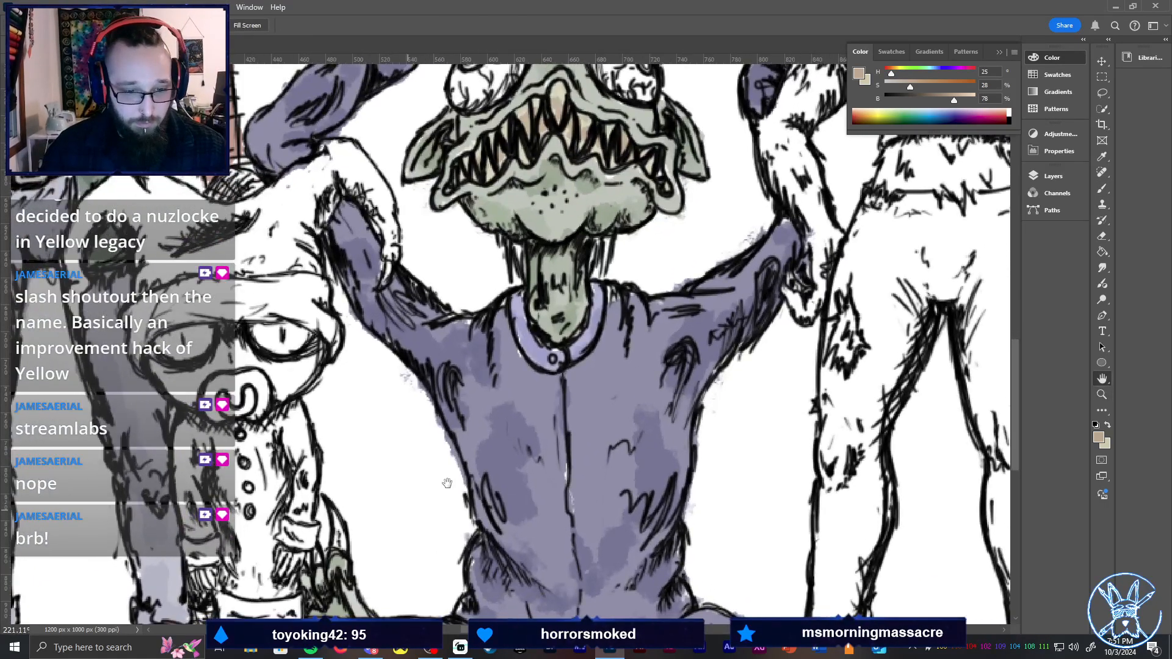
{"action": "left_click_drag", "start_coordinate": [447, 483], "coordinate": [519, 394]}
{"action": "scroll", "coordinate": [484, 330], "scroll_direction": "up", "scroll_amount": 4}
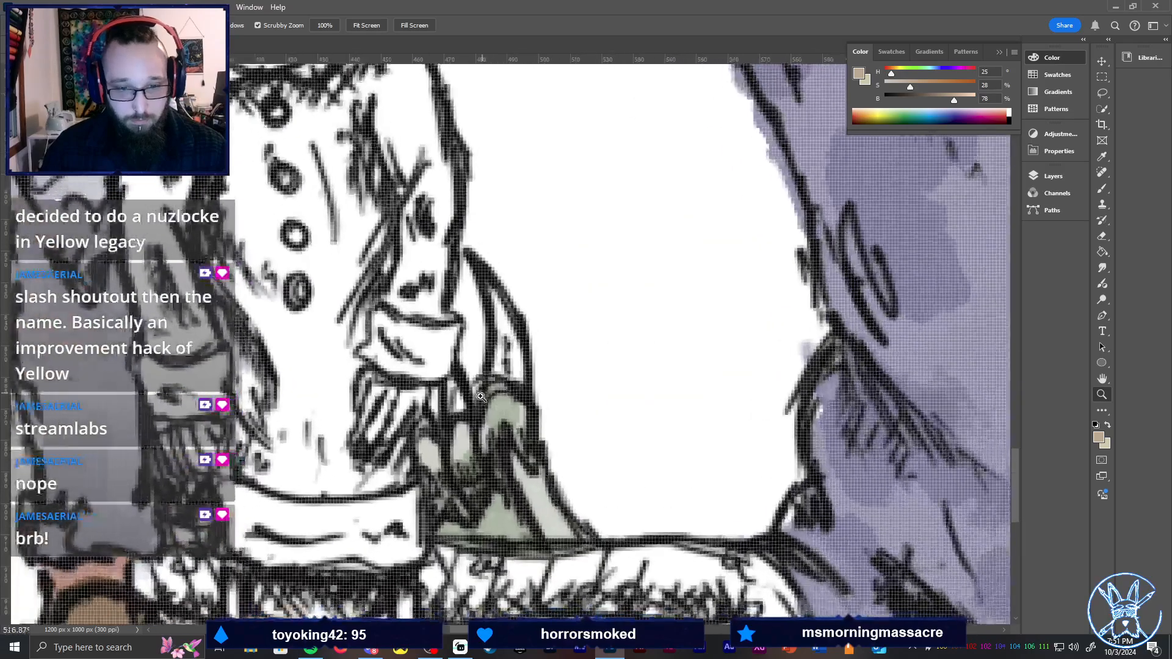
{"action": "left_click", "coordinate": [867, 110]}
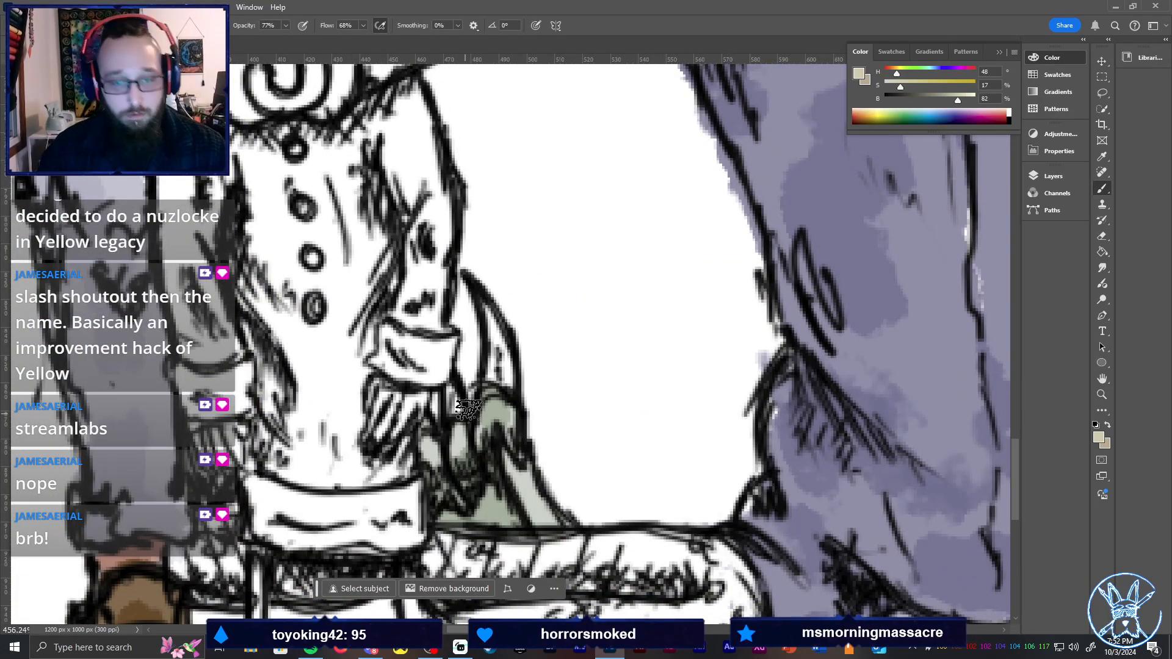
{"action": "mouse_move", "coordinate": [483, 338]}
{"action": "left_mouse_down"}
{"action": "mouse_move", "coordinate": [506, 376]}
{"action": "mouse_move", "coordinate": [465, 418]}
{"action": "mouse_move", "coordinate": [446, 390]}
{"action": "mouse_move", "coordinate": [427, 431]}
{"action": "mouse_move", "coordinate": [513, 349]}
{"action": "mouse_move", "coordinate": [498, 368]}
{"action": "mouse_move", "coordinate": [500, 352]}
{"action": "mouse_move", "coordinate": [511, 376]}
{"action": "left_mouse_up"}
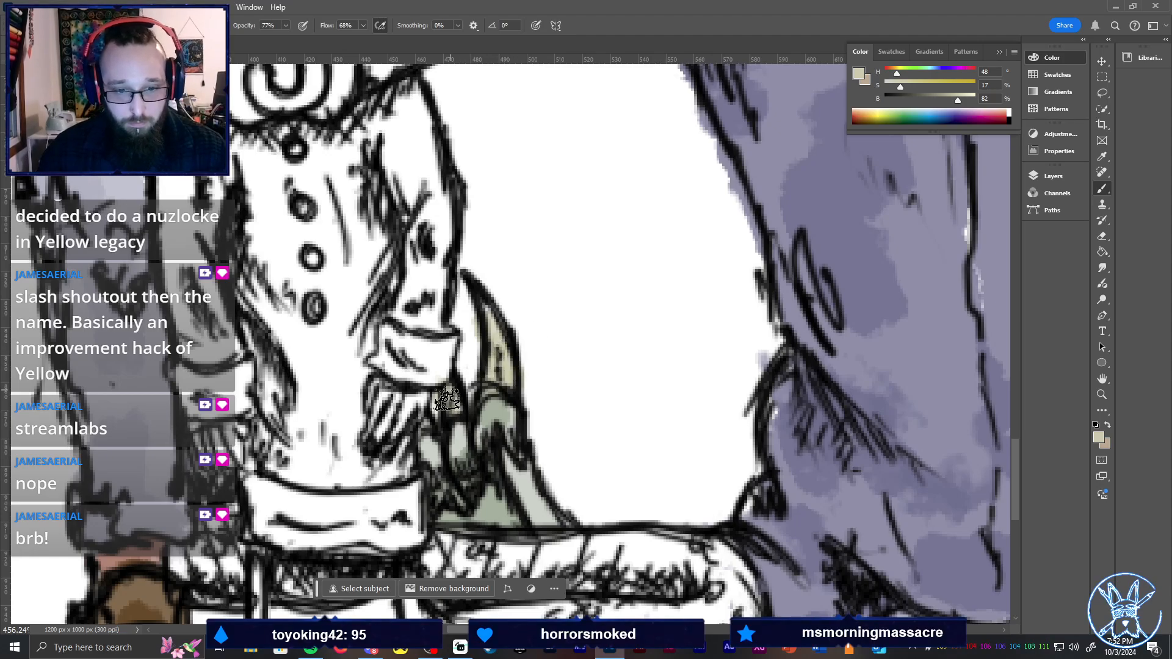
{"action": "key", "text": "ctrl+0"}
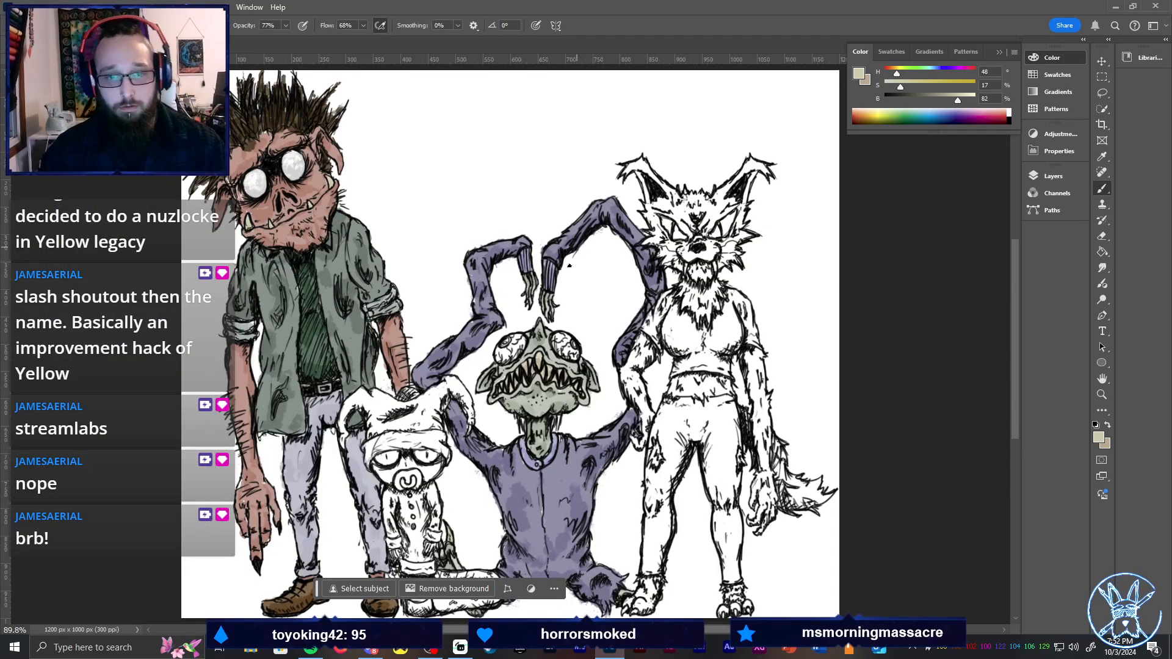
Raise the cream colour's saturation to 72% and paint the strands hanging beneath the creature's jaw on both sides of its neck yellow
{"action": "key", "text": "z"}
{"action": "left_click_drag", "start_coordinate": [619, 330], "coordinate": [619, 328]}
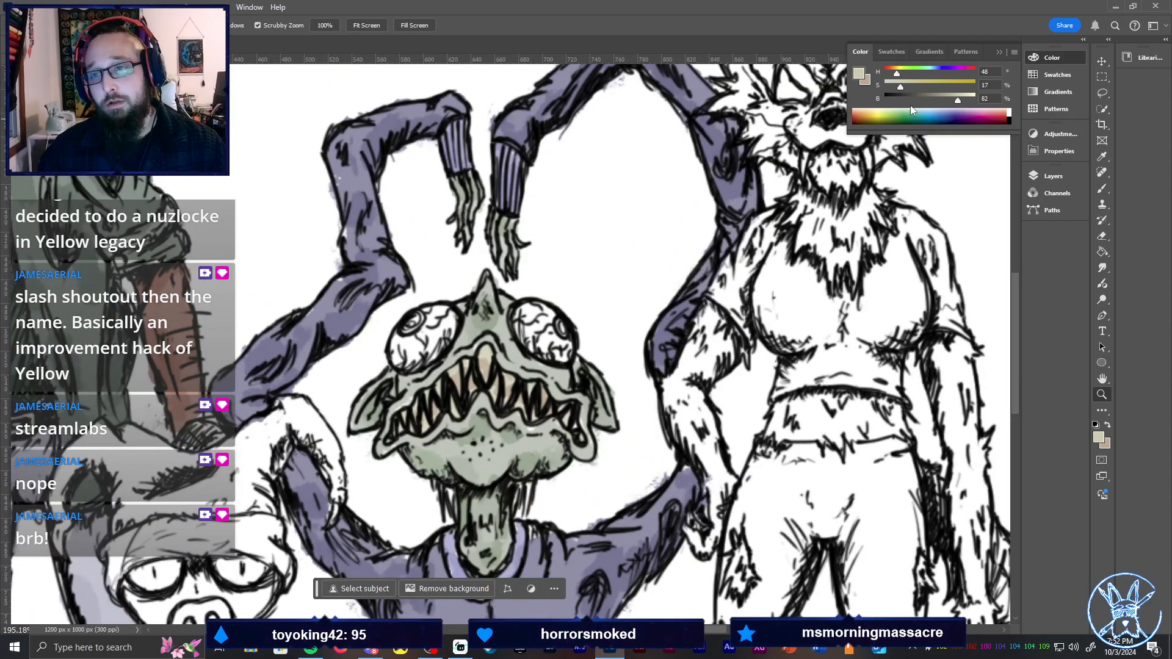
{"action": "left_click", "coordinate": [949, 87]}
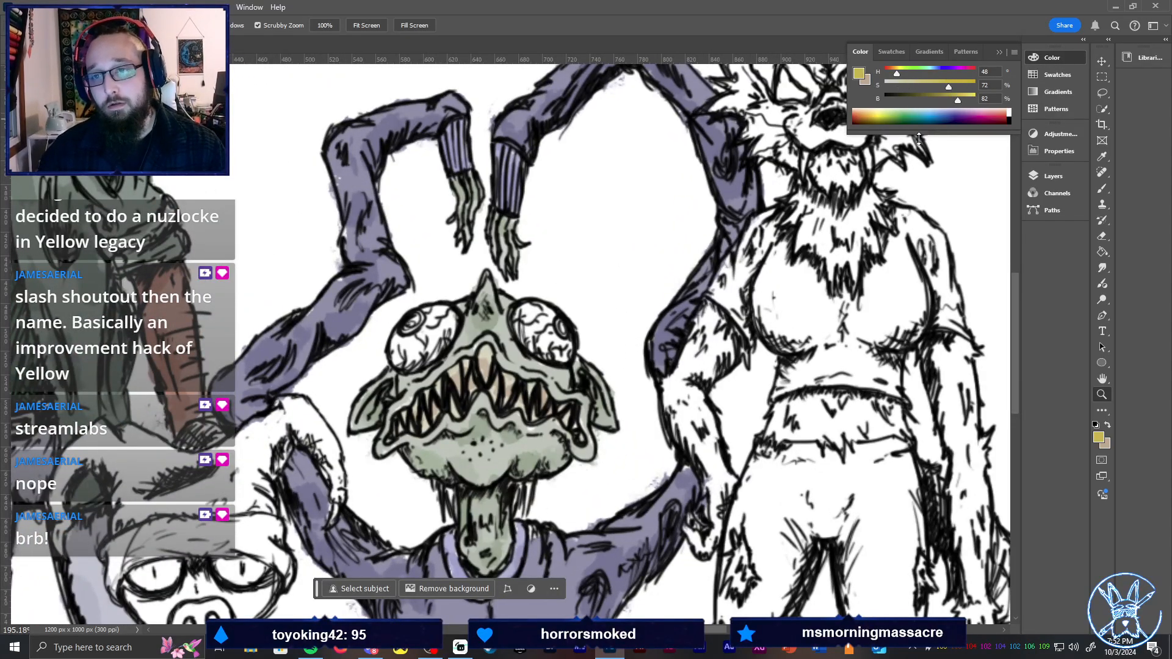
{"action": "key", "text": "b"}
{"action": "left_click_drag", "start_coordinate": [435, 482], "coordinate": [450, 495]}
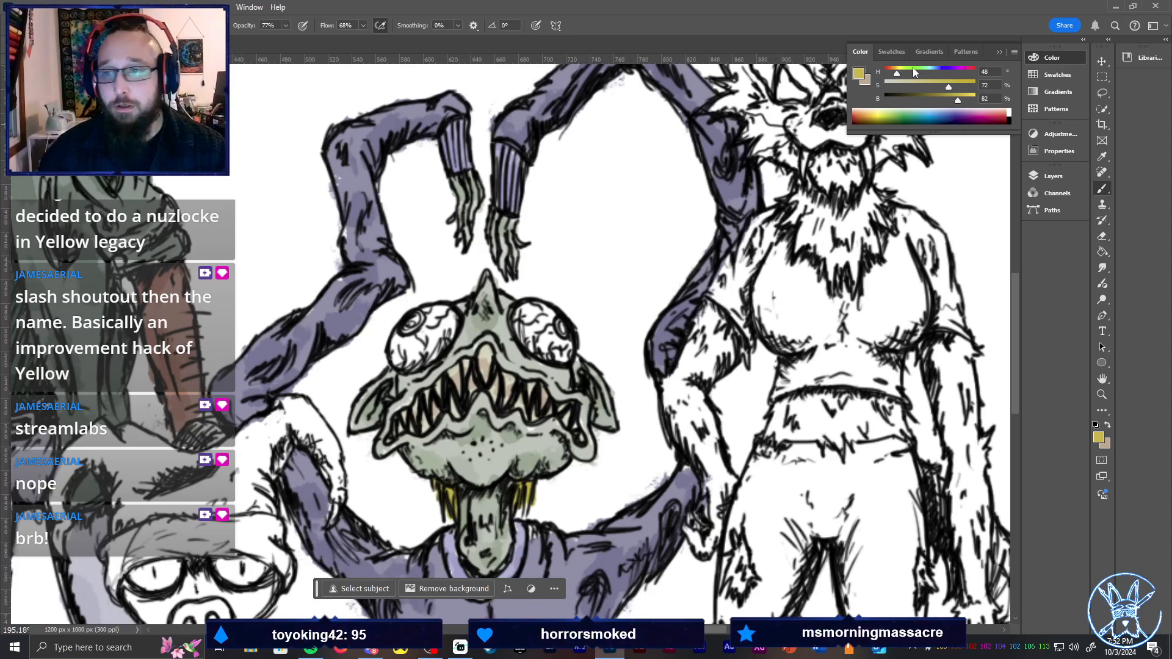
Mix a yellow-green with hue 65°, saturation 46% and brightness 75% and paint both of the creature's bulging eyeballs
{"action": "left_click_drag", "start_coordinate": [914, 72], "coordinate": [901, 105]}
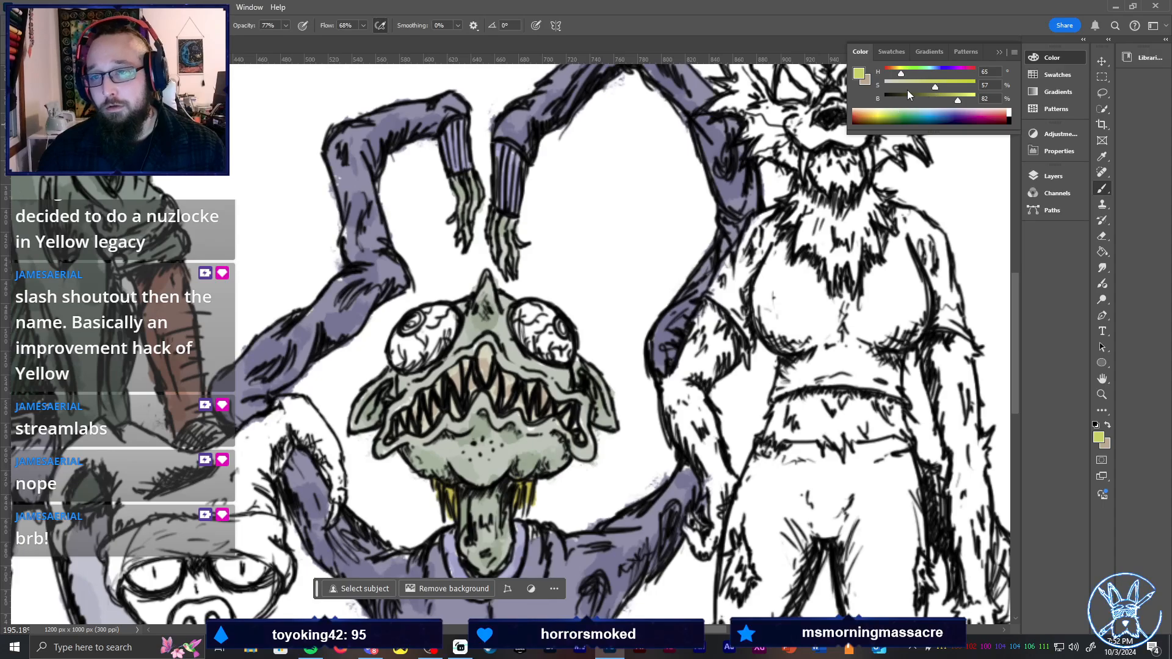
{"action": "left_click_drag", "start_coordinate": [937, 100], "coordinate": [952, 101]}
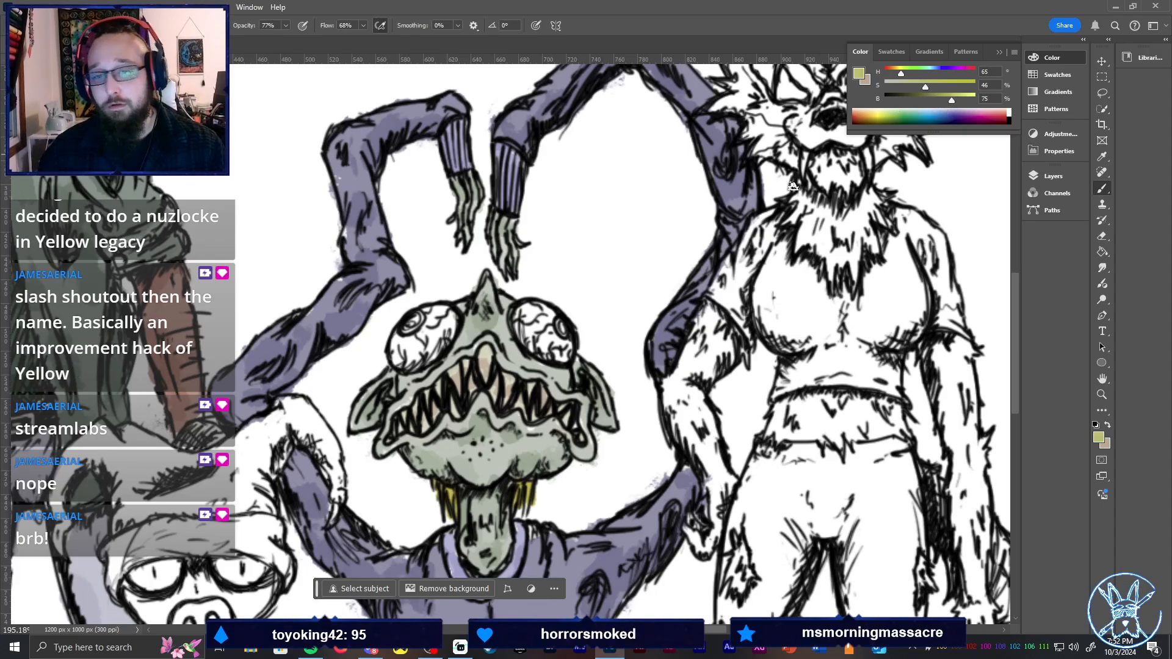
{"action": "mouse_move", "coordinate": [542, 314]}
{"action": "left_mouse_down"}
{"action": "mouse_move", "coordinate": [538, 348]}
{"action": "mouse_move", "coordinate": [557, 327]}
{"action": "left_mouse_up"}
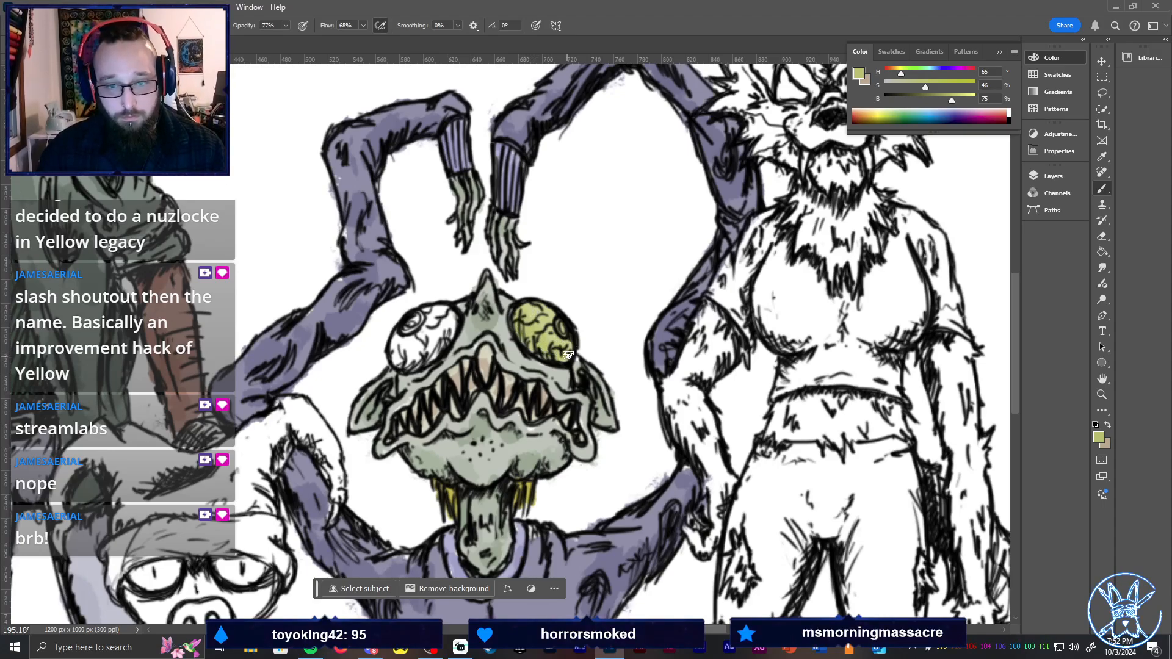
{"action": "mouse_move", "coordinate": [401, 337]}
{"action": "left_mouse_down"}
{"action": "mouse_move", "coordinate": [398, 361]}
{"action": "mouse_move", "coordinate": [425, 308]}
{"action": "mouse_move", "coordinate": [421, 363]}
{"action": "mouse_move", "coordinate": [431, 301]}
{"action": "mouse_move", "coordinate": [439, 339]}
{"action": "mouse_move", "coordinate": [449, 312]}
{"action": "left_mouse_up"}
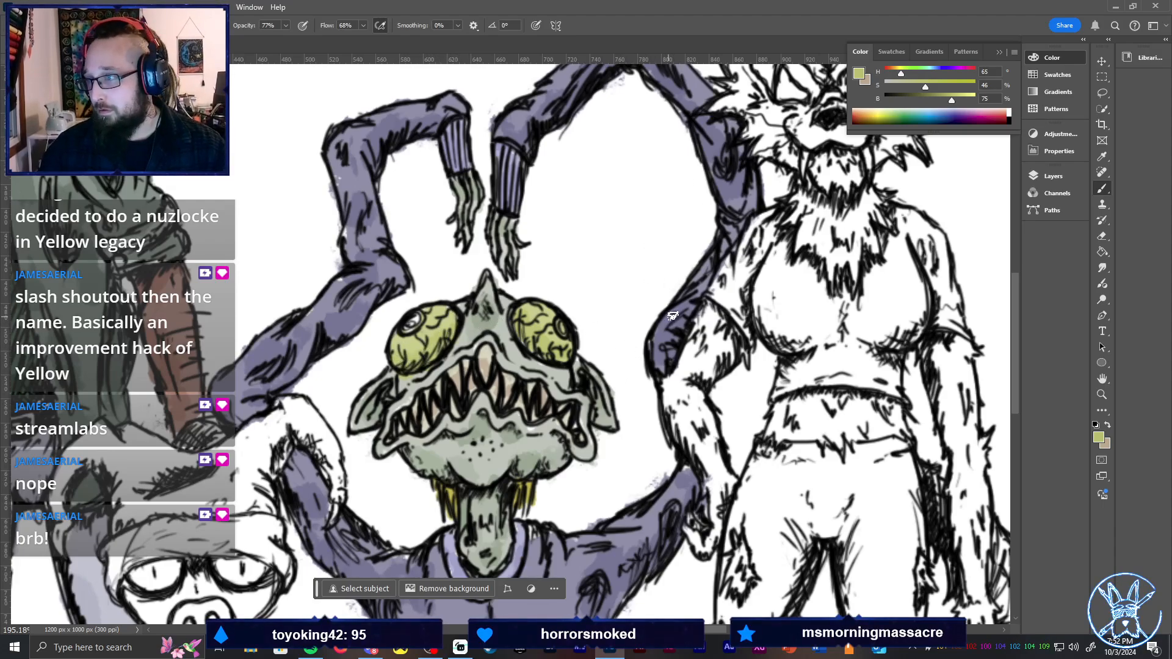
Mix a dark indigo with hue 243°, saturation 46% and brightness 39% and fill the pupils of both the creature's eyes
{"action": "left_click", "coordinate": [920, 96]}
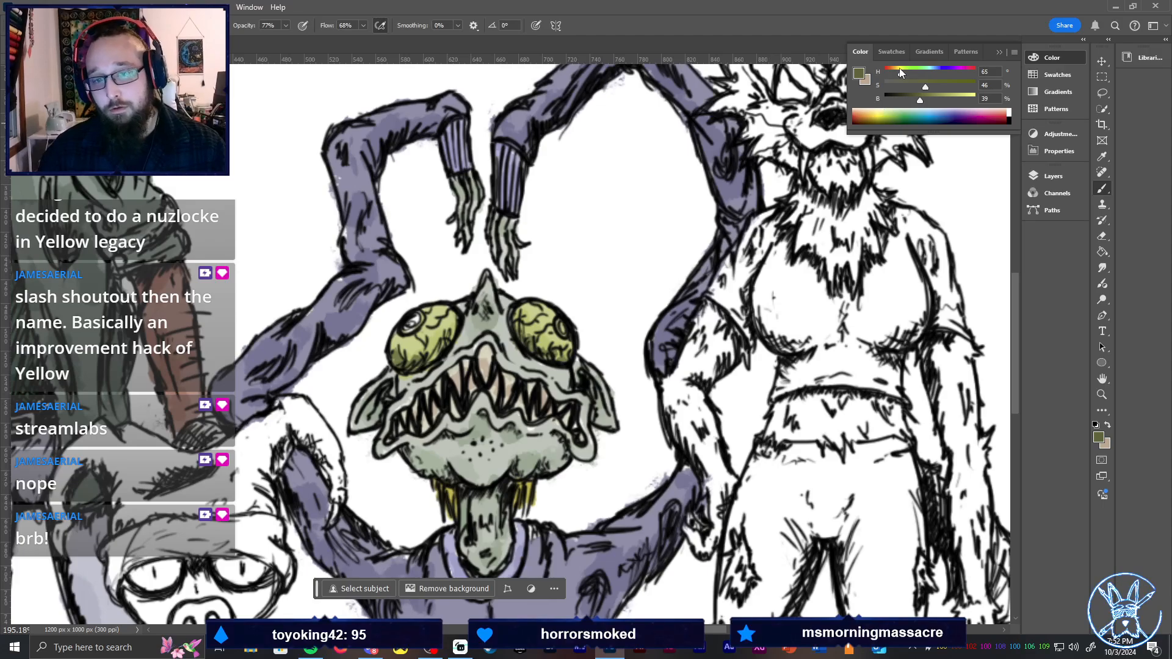
{"action": "left_click", "coordinate": [947, 72]}
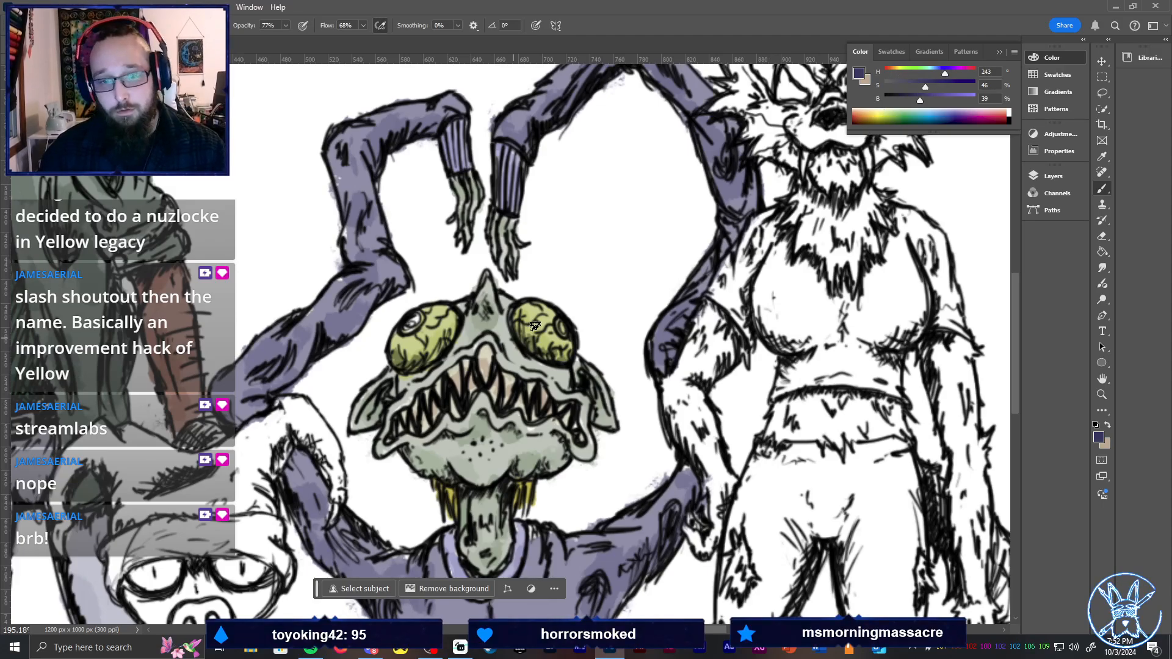
{"action": "left_click_drag", "start_coordinate": [559, 320], "coordinate": [558, 323]}
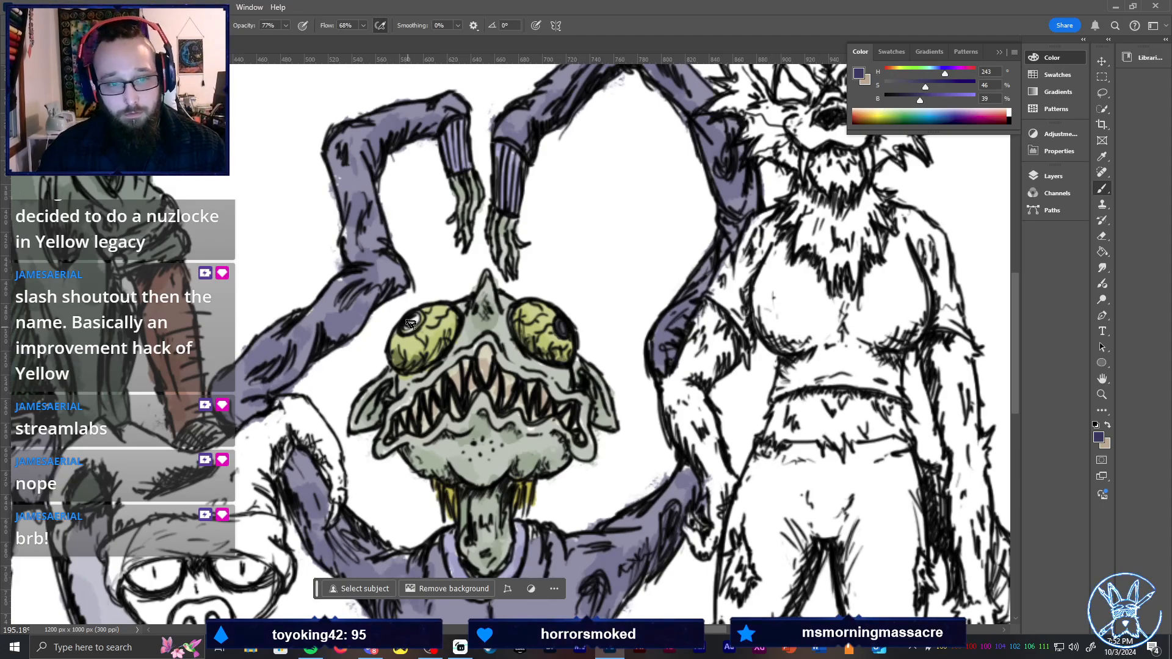
{"action": "left_click_drag", "start_coordinate": [411, 323], "coordinate": [407, 330]}
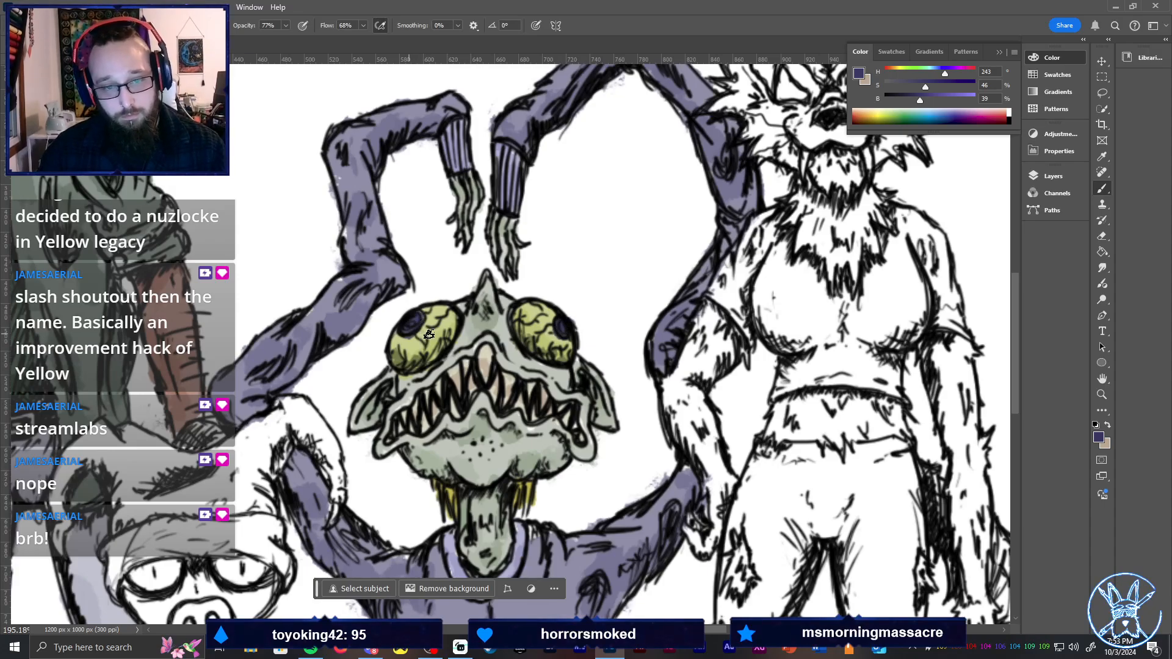
{"action": "key", "text": "ctrl+0"}
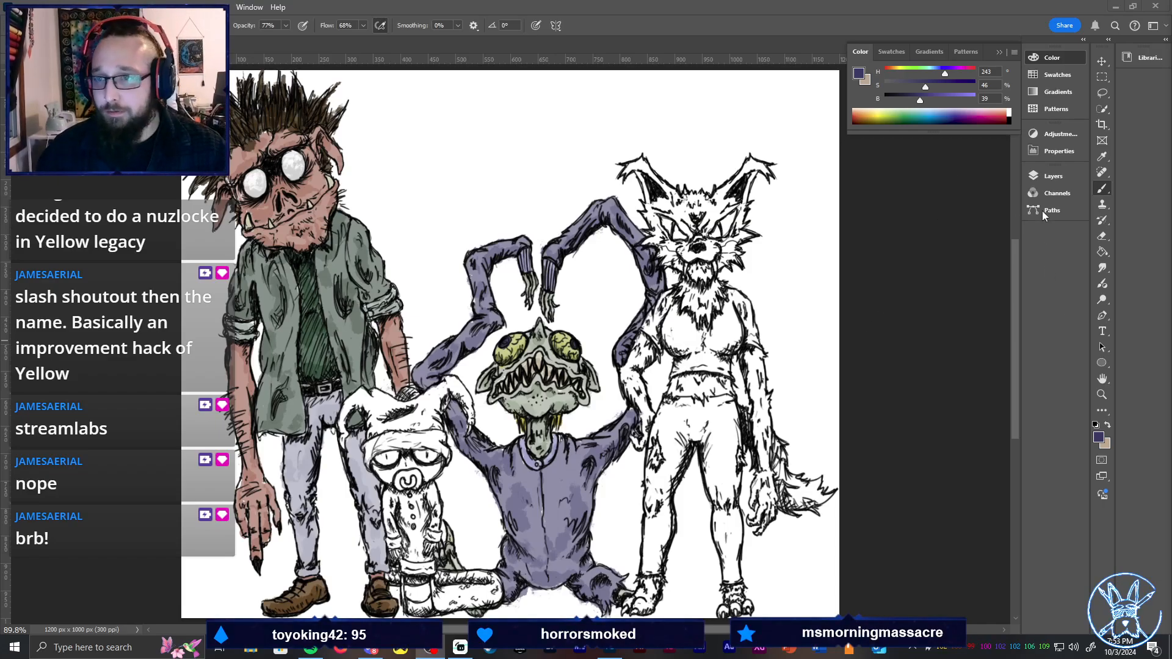
Lock Layer 4, which holds the fish-faced creature's colours
{"action": "left_click", "coordinate": [1059, 178]}
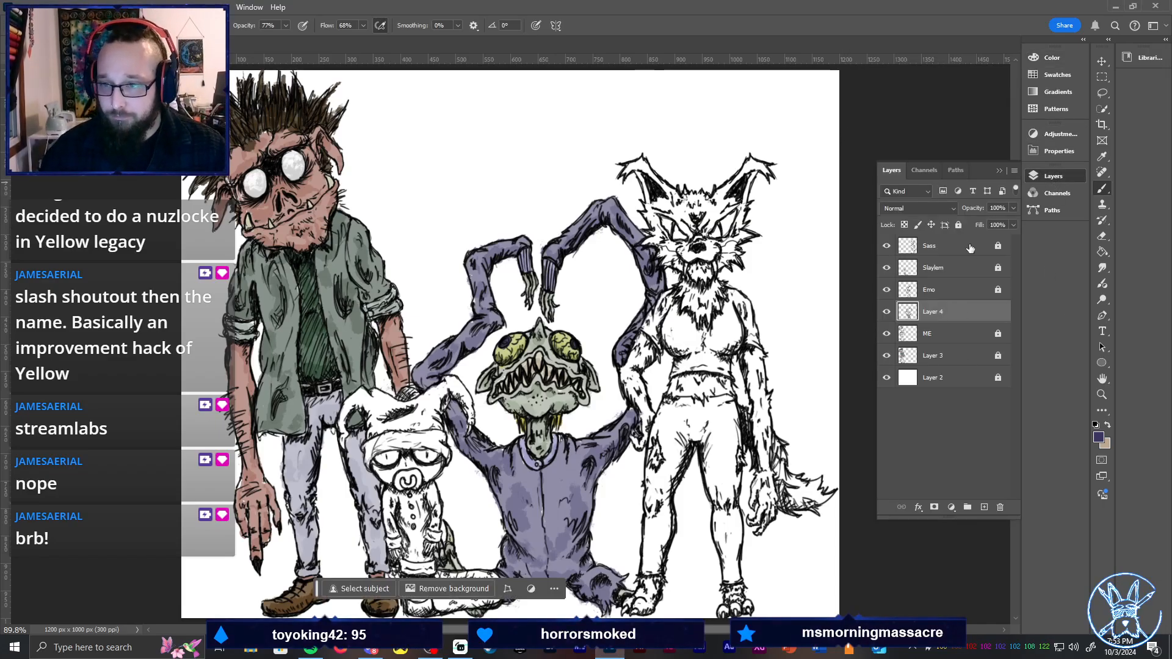
{"action": "key", "text": "ctrl+slash"}
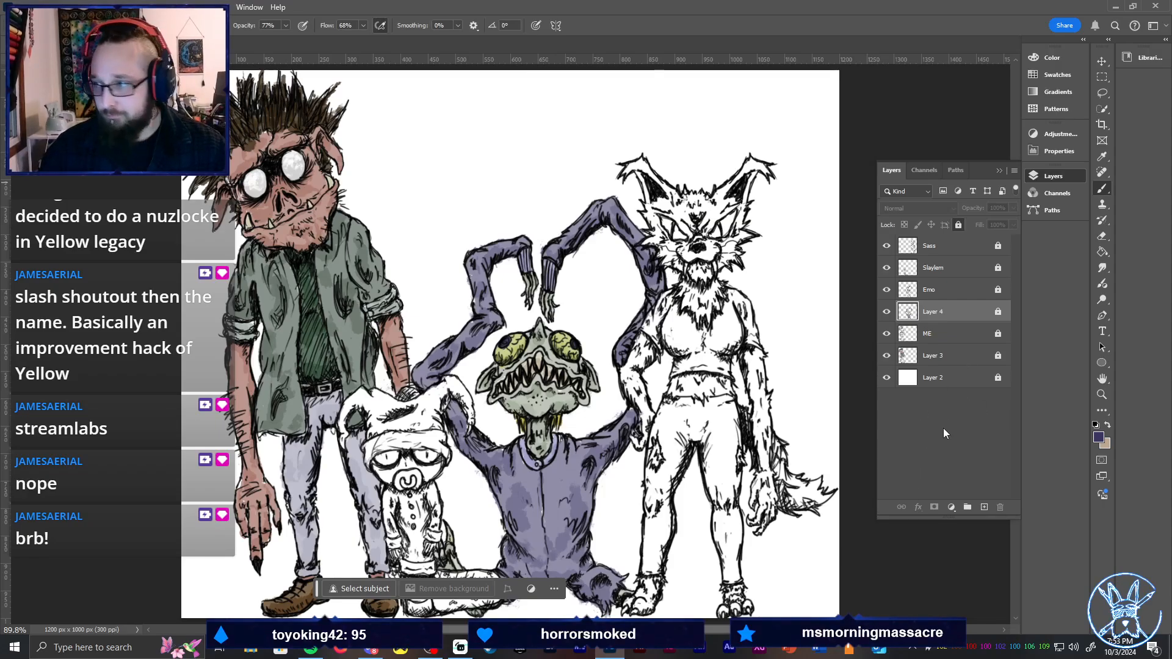
{"action": "key", "text": "z"}
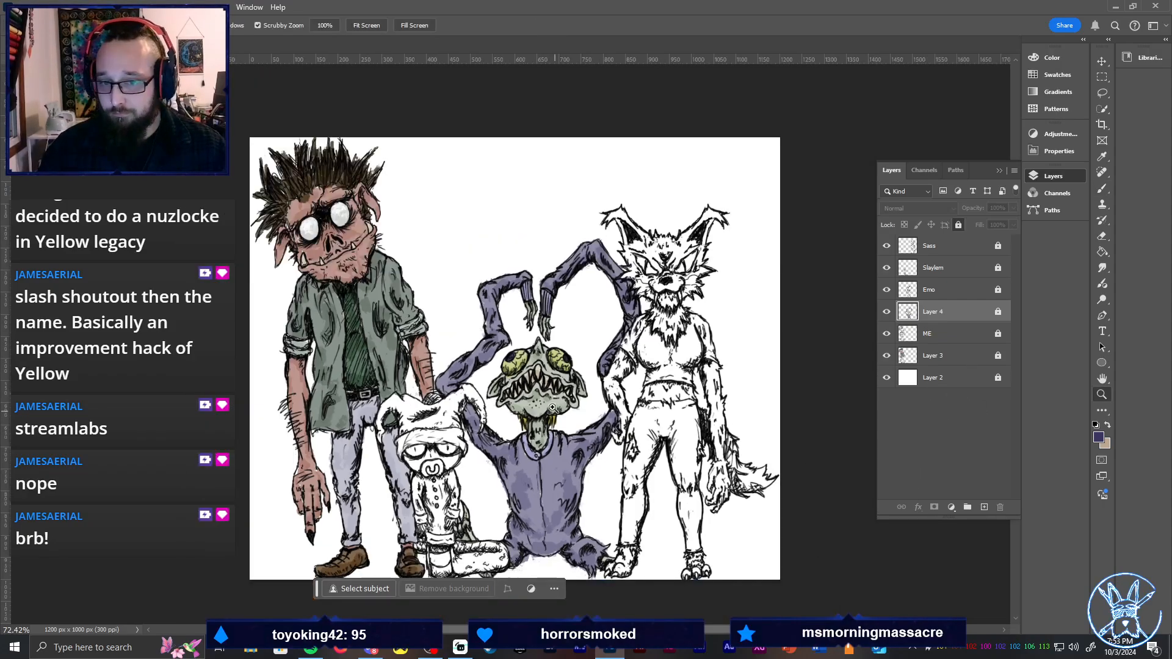
Add a new empty layer directly above the locked Emo layer
{"action": "mouse_move", "coordinate": [553, 406]}
{"action": "left_mouse_down"}
{"action": "mouse_move", "coordinate": [598, 365]}
{"action": "mouse_move", "coordinate": [554, 420]}
{"action": "left_mouse_up"}
{"action": "key", "text": "h"}
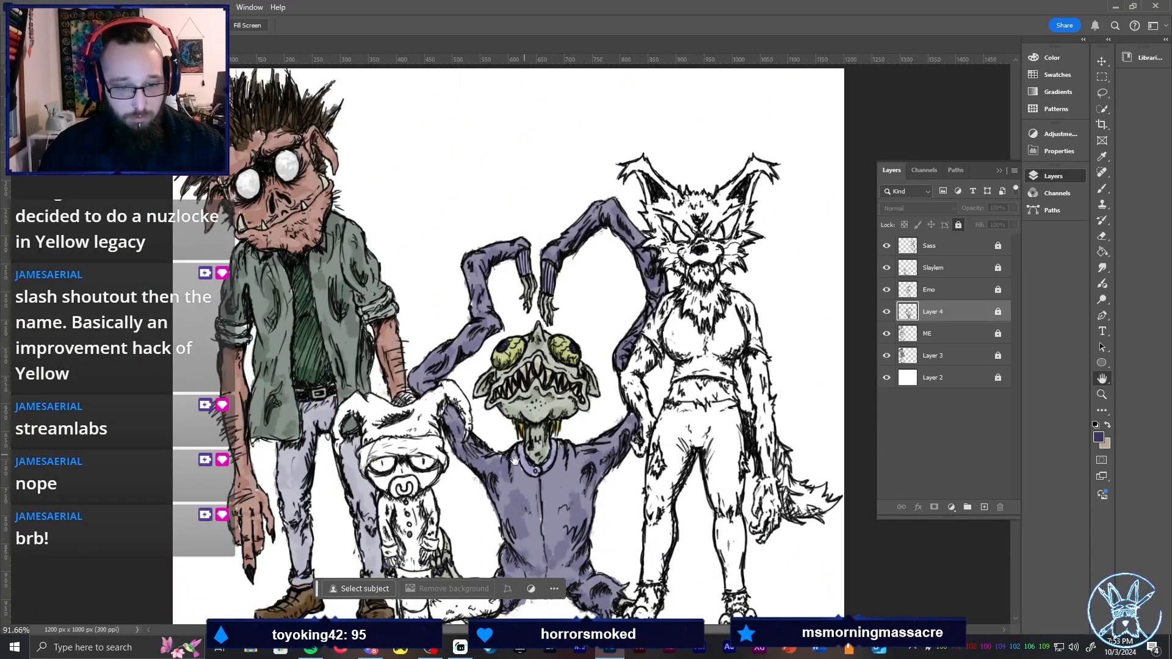
{"action": "left_click_drag", "start_coordinate": [502, 473], "coordinate": [577, 397]}
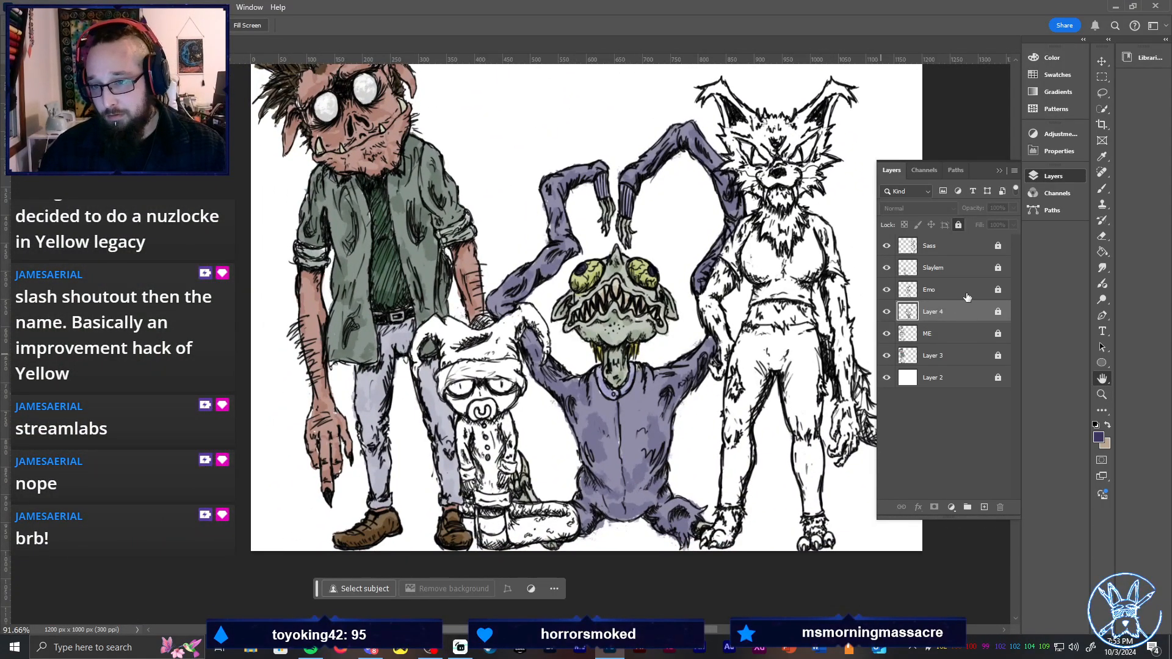
{"action": "left_click", "coordinate": [967, 298]}
{"action": "left_click", "coordinate": [985, 506]}
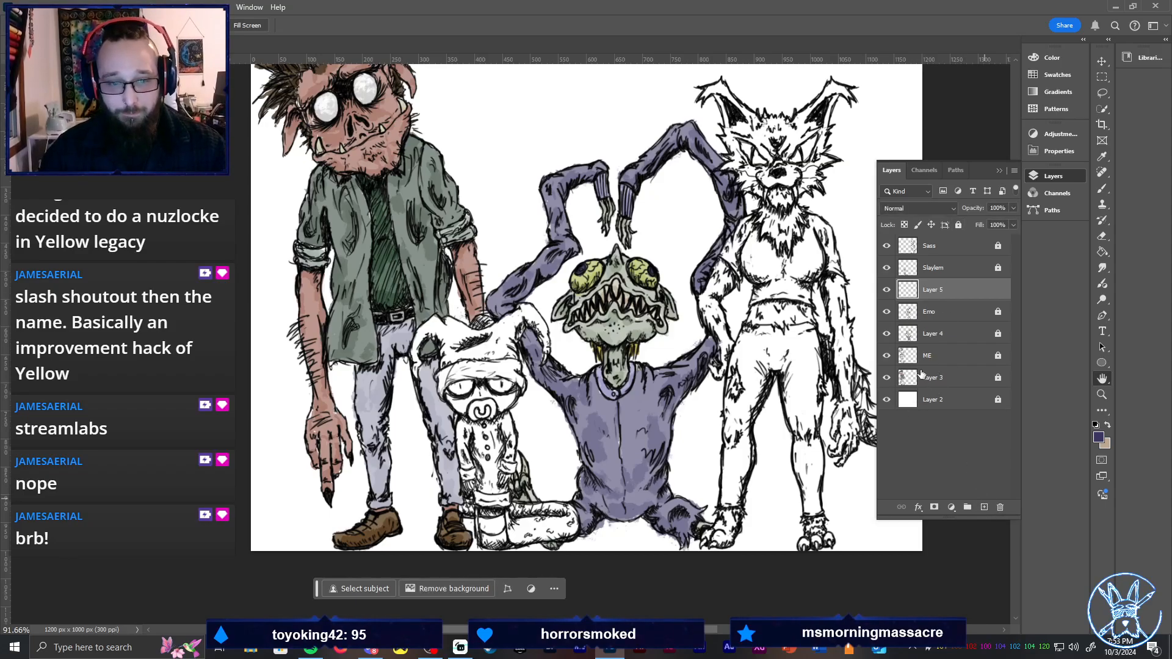
{"action": "left_click", "coordinate": [1059, 181]}
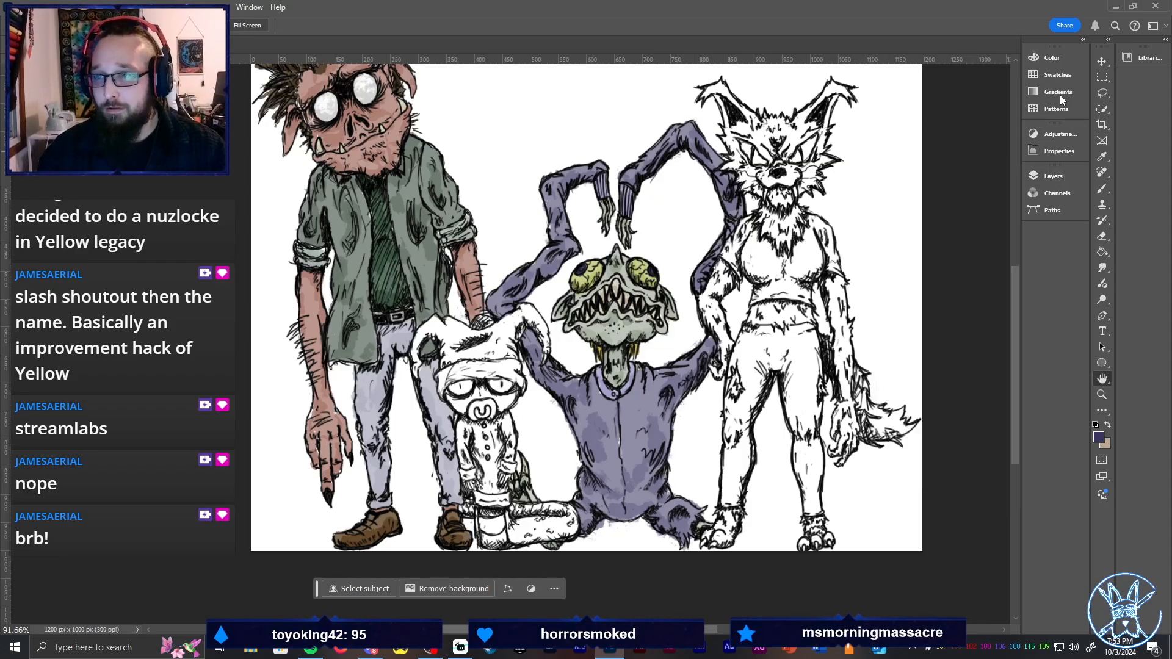
Set the foreground color to H 325, S 74, B 48 and the brush opacity to 52%
{"action": "left_click", "coordinate": [1062, 62]}
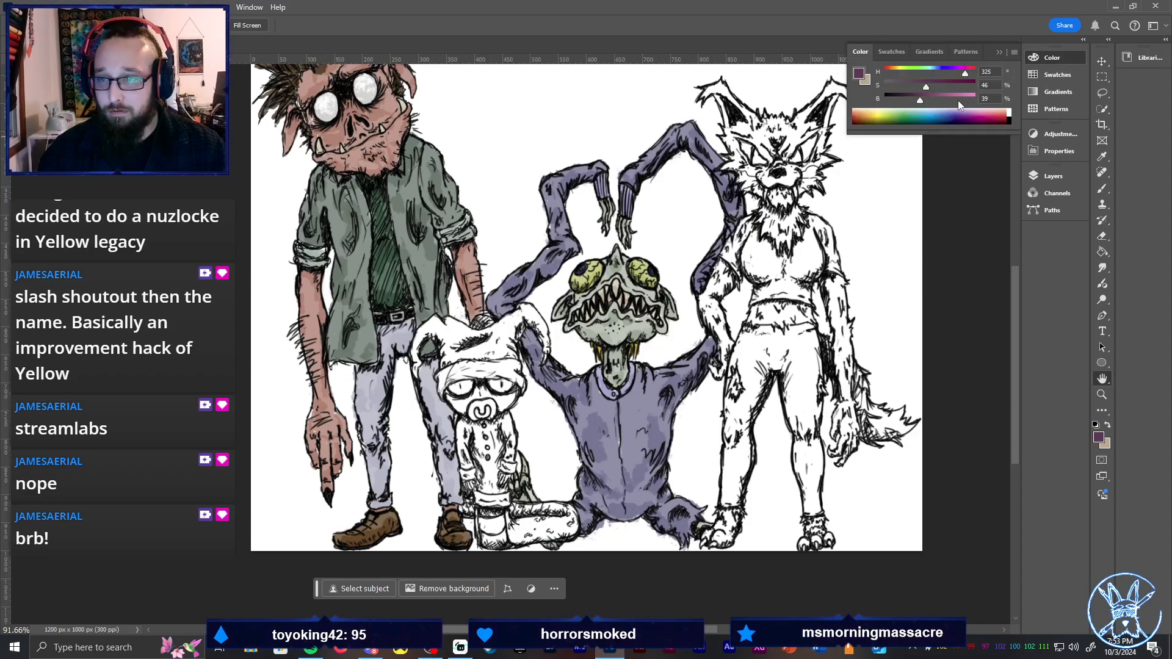
{"action": "left_click", "coordinate": [949, 83]}
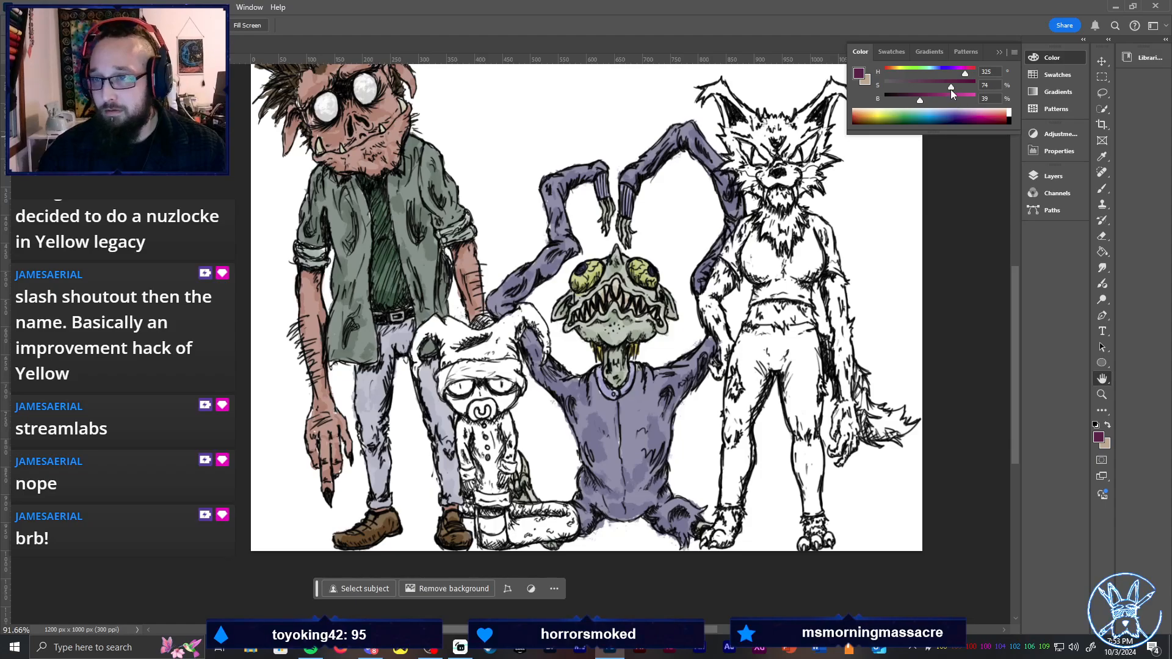
{"action": "left_click", "coordinate": [927, 99]}
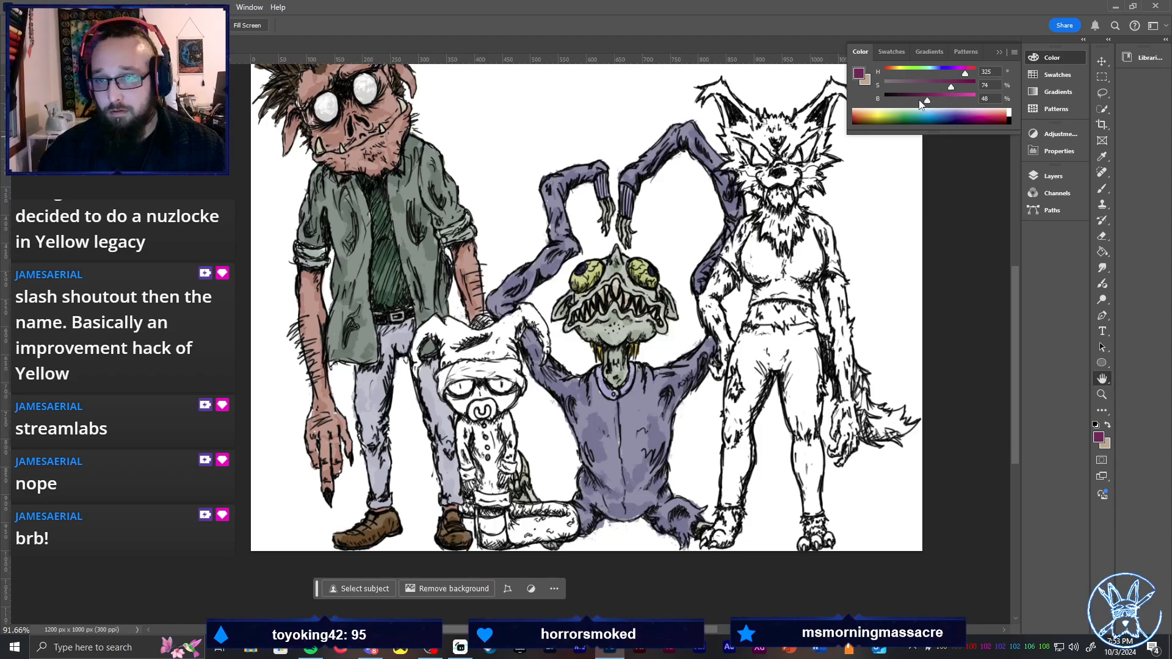
{"action": "key", "text": "b"}
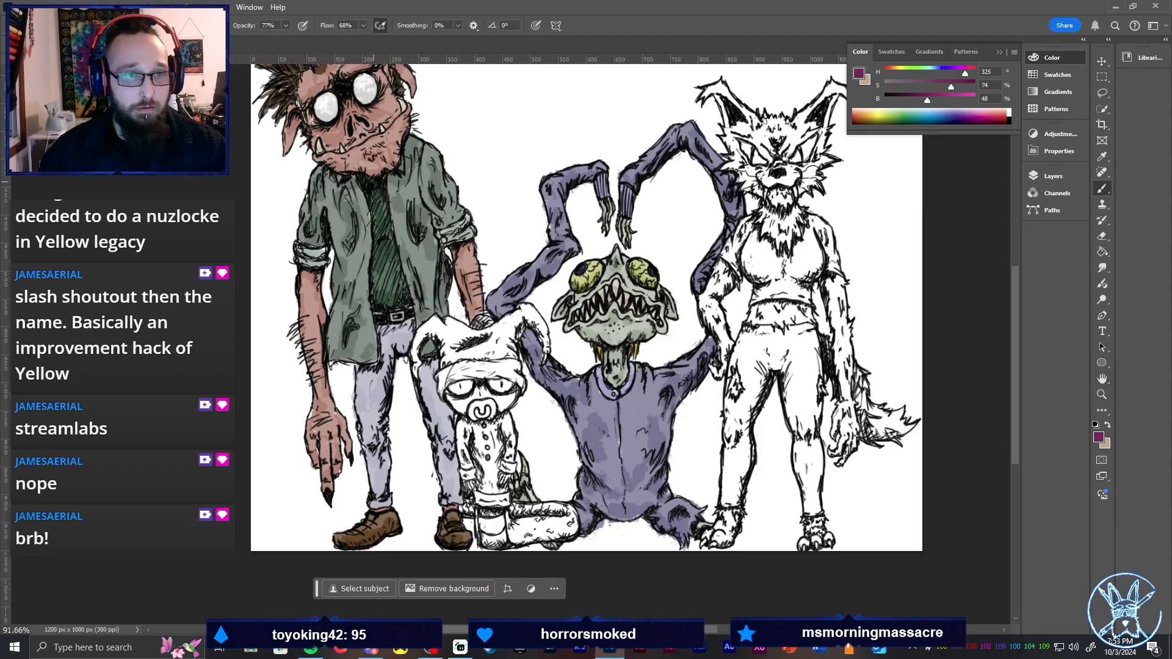
{"action": "left_click", "coordinate": [271, 40]}
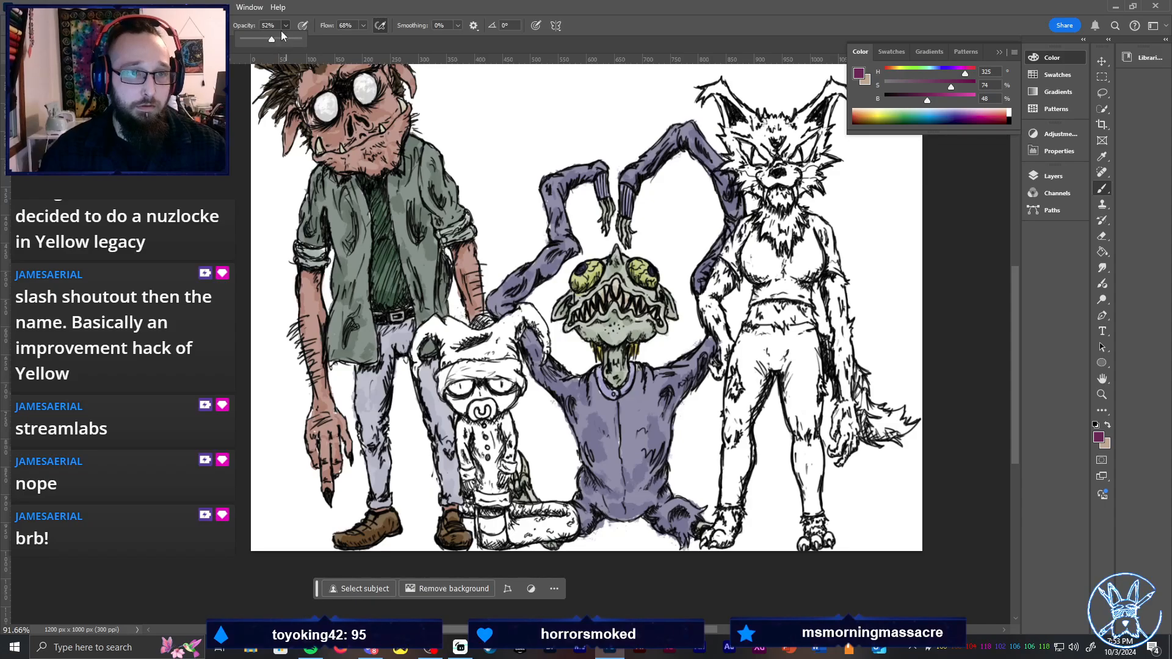
{"action": "left_click", "coordinate": [1054, 177]}
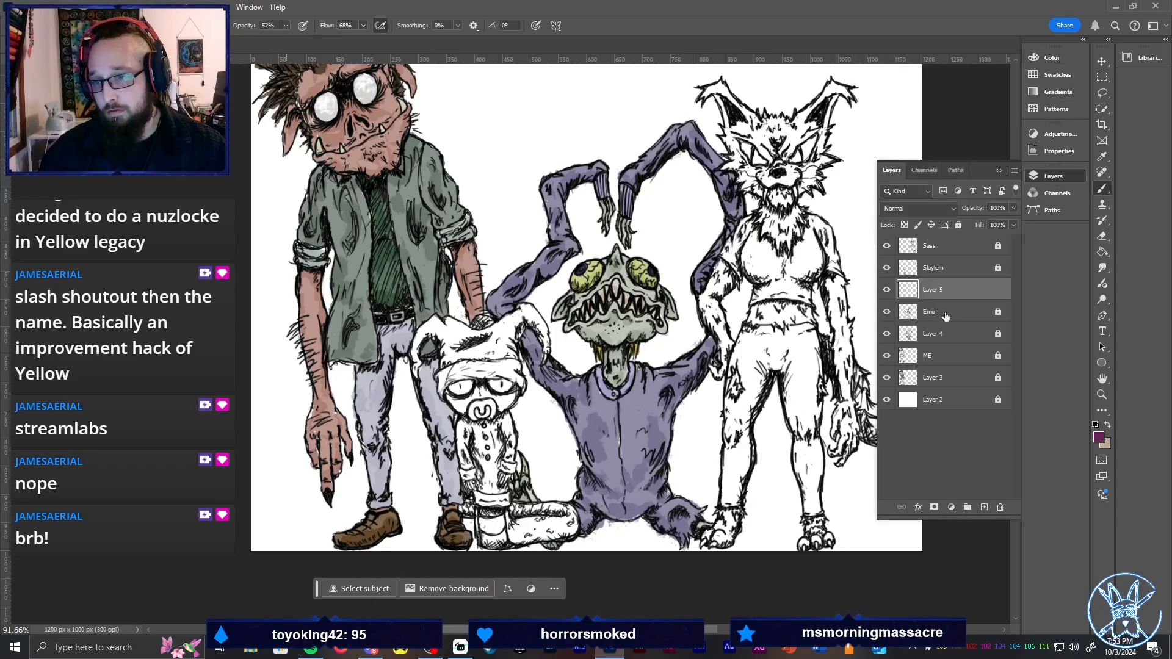
{"action": "left_click", "coordinate": [1053, 176]}
Paint the small character's two-pointed hat with the purple base color, leaving its brim white
{"action": "key", "text": "z"}
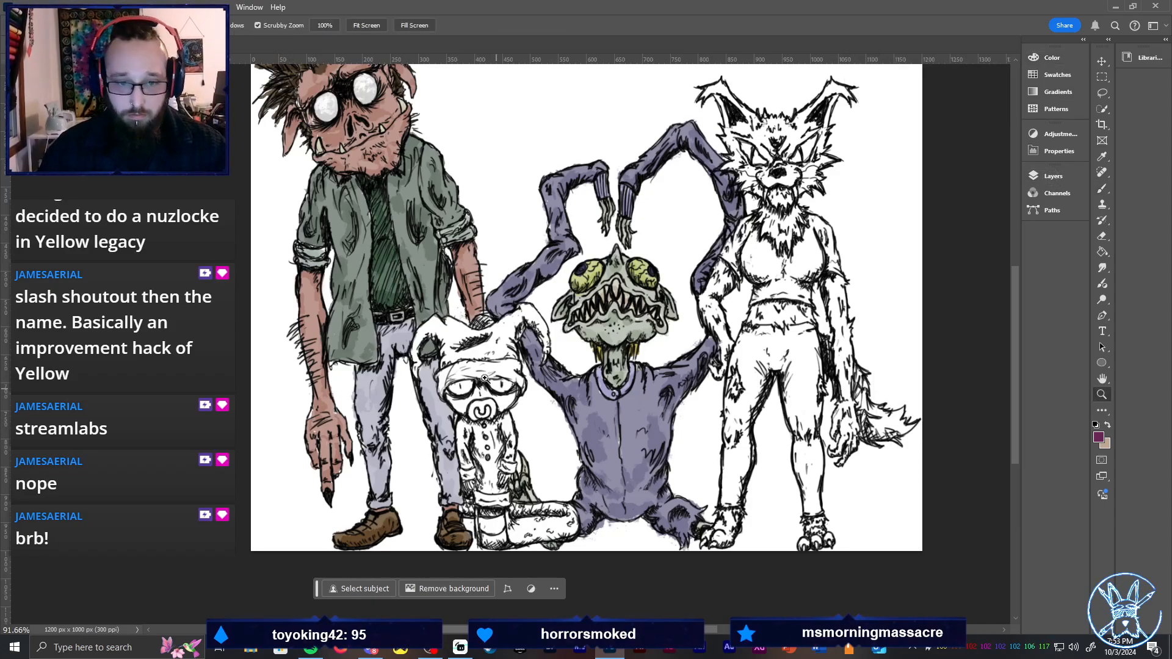
{"action": "scroll", "coordinate": [498, 332], "scroll_direction": "up", "scroll_amount": 3}
{"action": "key", "text": "b"}
{"action": "mouse_move", "coordinate": [383, 283]}
{"action": "left_mouse_down"}
{"action": "mouse_move", "coordinate": [352, 320]}
{"action": "mouse_move", "coordinate": [356, 377]}
{"action": "mouse_move", "coordinate": [357, 287]}
{"action": "mouse_move", "coordinate": [391, 260]}
{"action": "mouse_move", "coordinate": [404, 273]}
{"action": "mouse_move", "coordinate": [383, 291]}
{"action": "mouse_move", "coordinate": [408, 331]}
{"action": "mouse_move", "coordinate": [411, 270]}
{"action": "mouse_move", "coordinate": [458, 293]}
{"action": "mouse_move", "coordinate": [447, 285]}
{"action": "mouse_move", "coordinate": [458, 293]}
{"action": "mouse_move", "coordinate": [466, 273]}
{"action": "mouse_move", "coordinate": [459, 279]}
{"action": "mouse_move", "coordinate": [487, 271]}
{"action": "mouse_move", "coordinate": [474, 258]}
{"action": "mouse_move", "coordinate": [491, 290]}
{"action": "mouse_move", "coordinate": [485, 263]}
{"action": "mouse_move", "coordinate": [492, 286]}
{"action": "mouse_move", "coordinate": [533, 273]}
{"action": "mouse_move", "coordinate": [523, 263]}
{"action": "mouse_move", "coordinate": [548, 243]}
{"action": "mouse_move", "coordinate": [578, 256]}
{"action": "mouse_move", "coordinate": [568, 241]}
{"action": "mouse_move", "coordinate": [596, 307]}
{"action": "mouse_move", "coordinate": [597, 284]}
{"action": "mouse_move", "coordinate": [572, 258]}
{"action": "mouse_move", "coordinate": [583, 290]}
{"action": "mouse_move", "coordinate": [569, 273]}
{"action": "mouse_move", "coordinate": [587, 291]}
{"action": "left_mouse_up"}
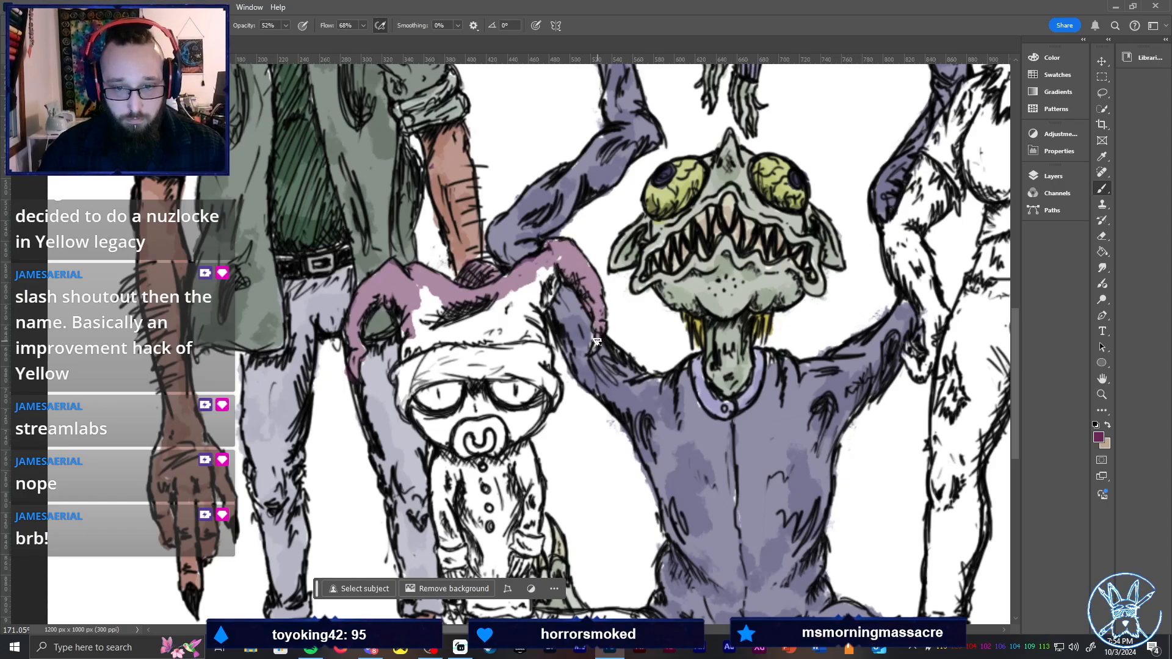
{"action": "mouse_move", "coordinate": [557, 267]}
{"action": "left_mouse_down"}
{"action": "mouse_move", "coordinate": [531, 310]}
{"action": "mouse_move", "coordinate": [517, 293]}
{"action": "mouse_move", "coordinate": [512, 312]}
{"action": "mouse_move", "coordinate": [530, 279]}
{"action": "mouse_move", "coordinate": [533, 312]}
{"action": "mouse_move", "coordinate": [507, 277]}
{"action": "mouse_move", "coordinate": [414, 284]}
{"action": "mouse_move", "coordinate": [401, 349]}
{"action": "mouse_move", "coordinate": [402, 337]}
{"action": "mouse_move", "coordinate": [425, 344]}
{"action": "mouse_move", "coordinate": [478, 305]}
{"action": "mouse_move", "coordinate": [483, 325]}
{"action": "mouse_move", "coordinate": [526, 335]}
{"action": "left_mouse_up"}
Brush darker purple shading over the hat's folds, both drooping points and the area above the brim
{"action": "mouse_move", "coordinate": [425, 301]}
{"action": "left_mouse_down"}
{"action": "mouse_move", "coordinate": [451, 311]}
{"action": "mouse_move", "coordinate": [503, 296]}
{"action": "left_mouse_up"}
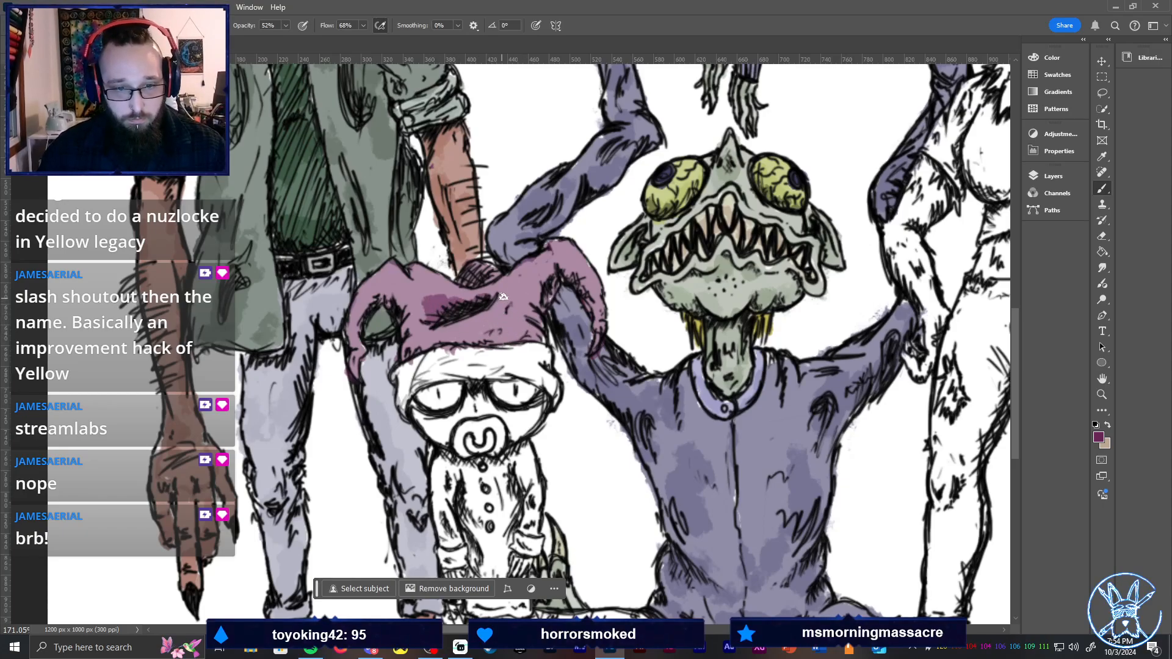
{"action": "mouse_move", "coordinate": [458, 330]}
{"action": "left_mouse_down"}
{"action": "mouse_move", "coordinate": [549, 337]}
{"action": "mouse_move", "coordinate": [523, 321]}
{"action": "mouse_move", "coordinate": [528, 298]}
{"action": "mouse_move", "coordinate": [555, 285]}
{"action": "mouse_move", "coordinate": [543, 276]}
{"action": "mouse_move", "coordinate": [548, 285]}
{"action": "mouse_move", "coordinate": [569, 272]}
{"action": "mouse_move", "coordinate": [595, 322]}
{"action": "left_mouse_up"}
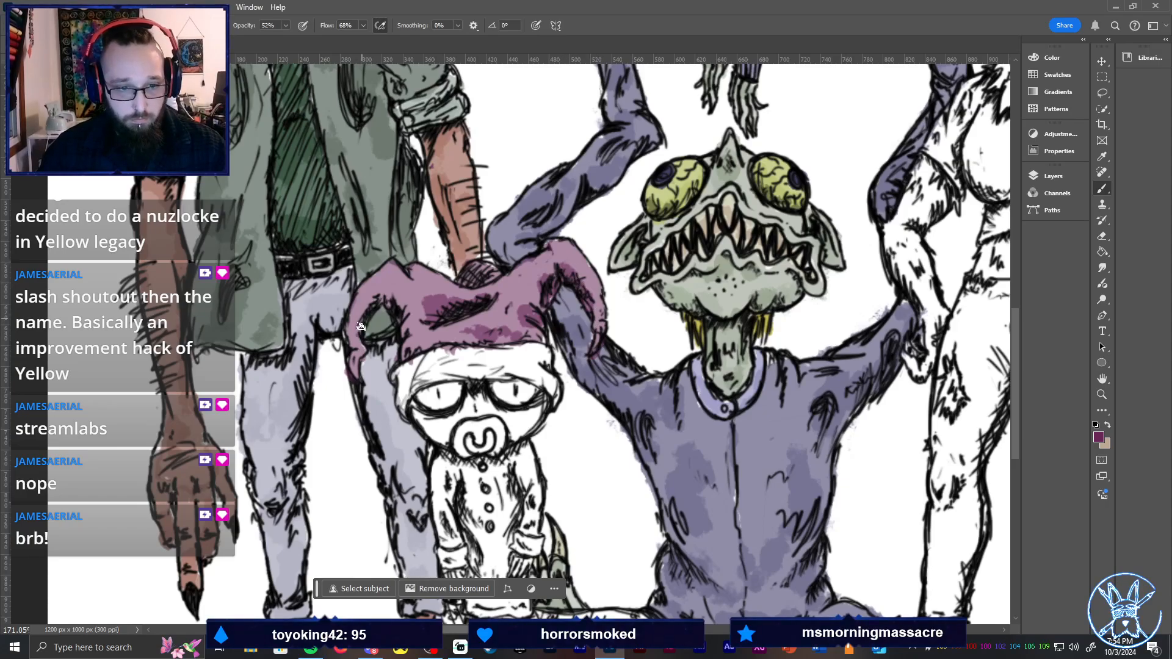
{"action": "left_click_drag", "start_coordinate": [360, 326], "coordinate": [377, 293]}
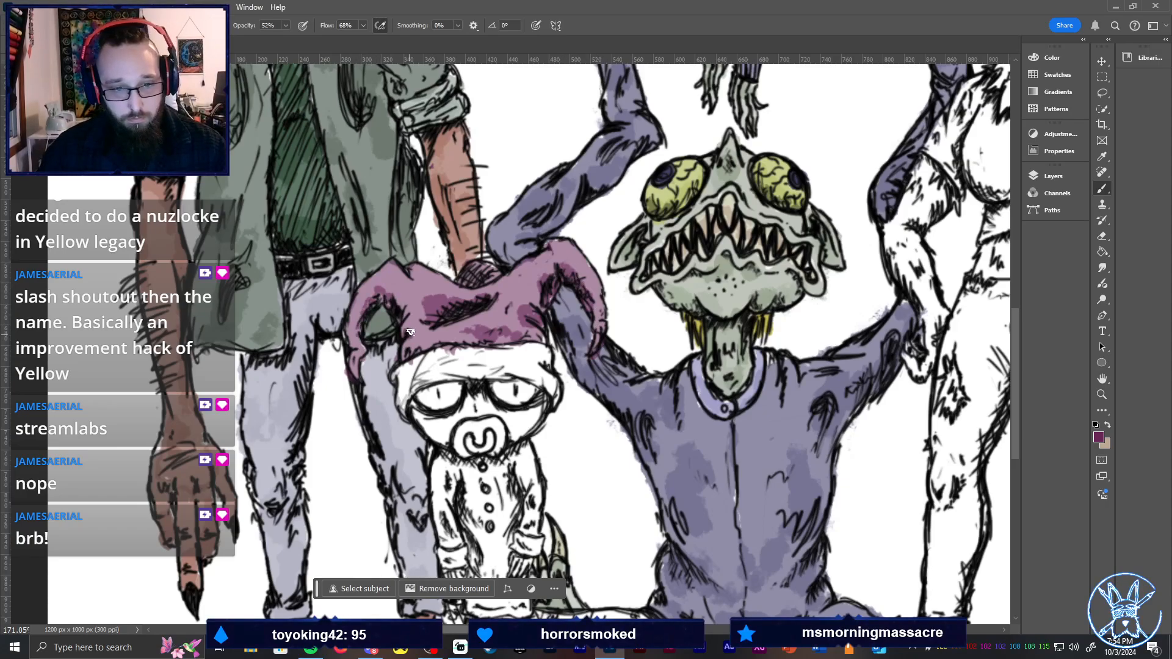
{"action": "left_click_drag", "start_coordinate": [407, 266], "coordinate": [438, 302]}
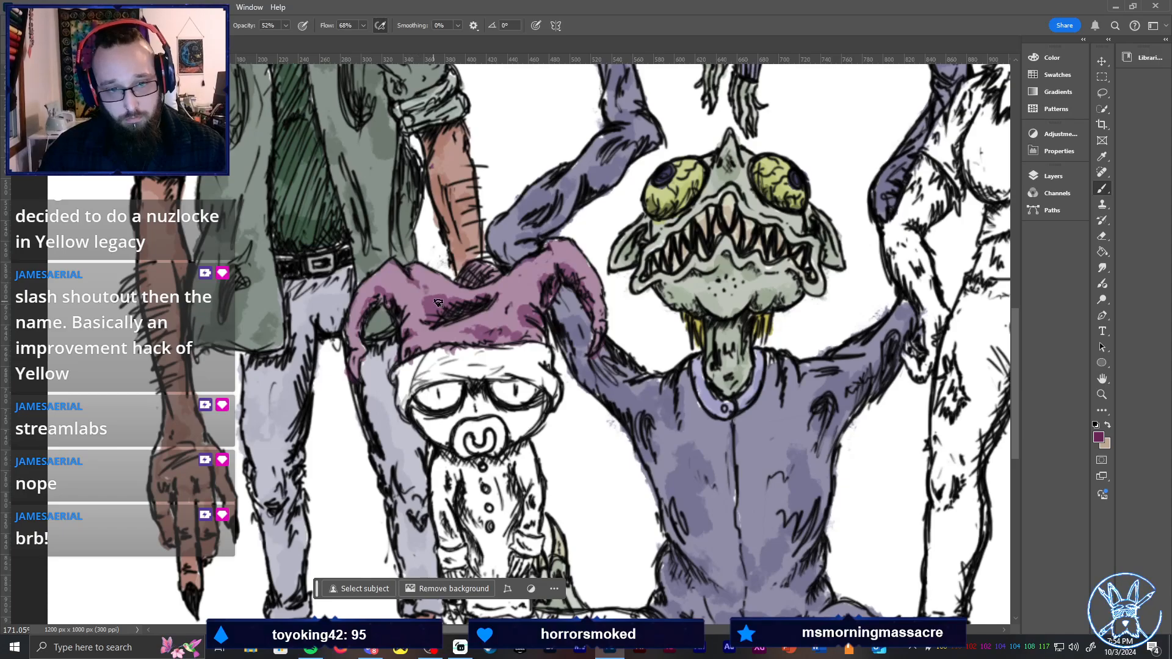
{"action": "left_click_drag", "start_coordinate": [437, 343], "coordinate": [389, 322]}
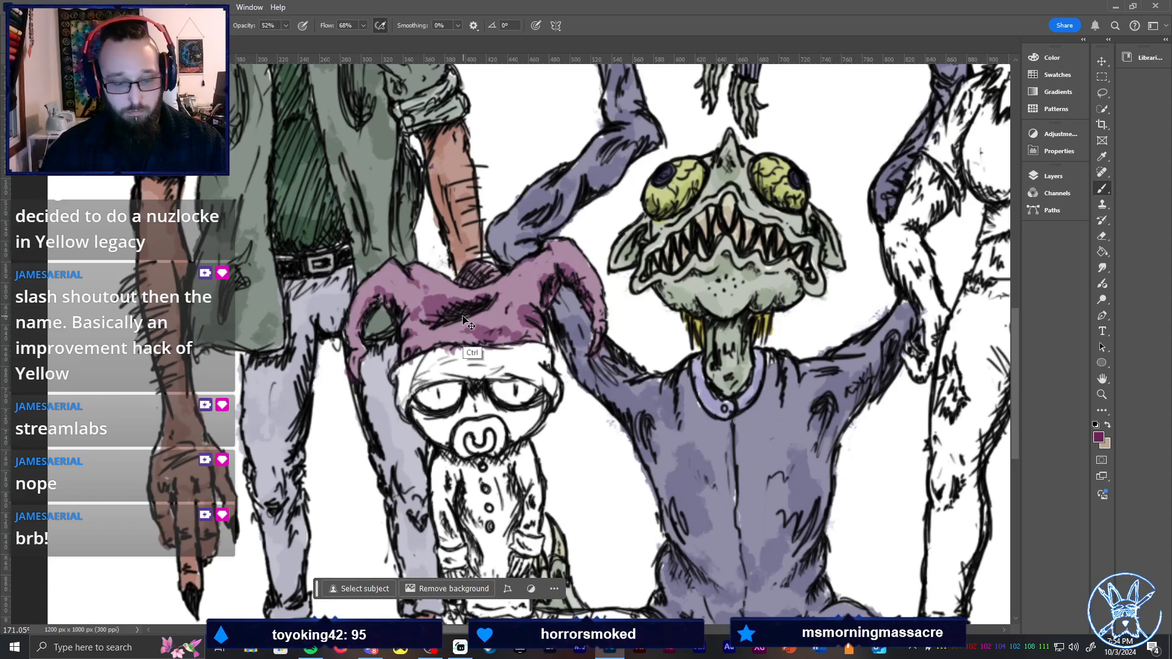
{"action": "key", "text": "ctrl+0"}
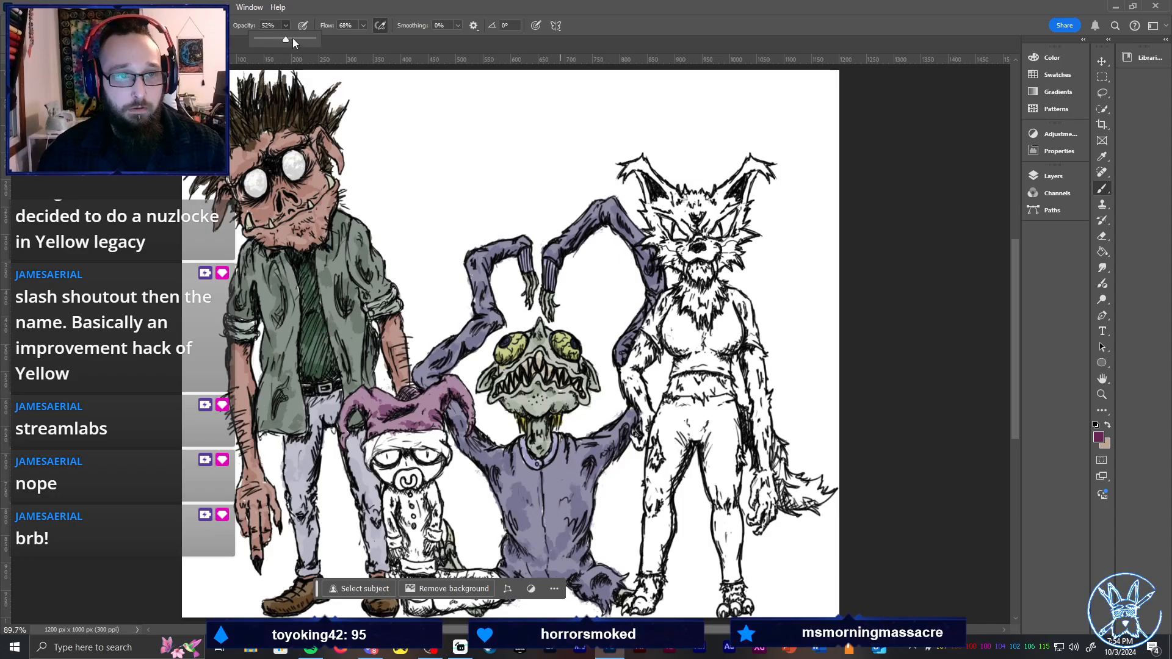
{"action": "left_click", "coordinate": [293, 40]}
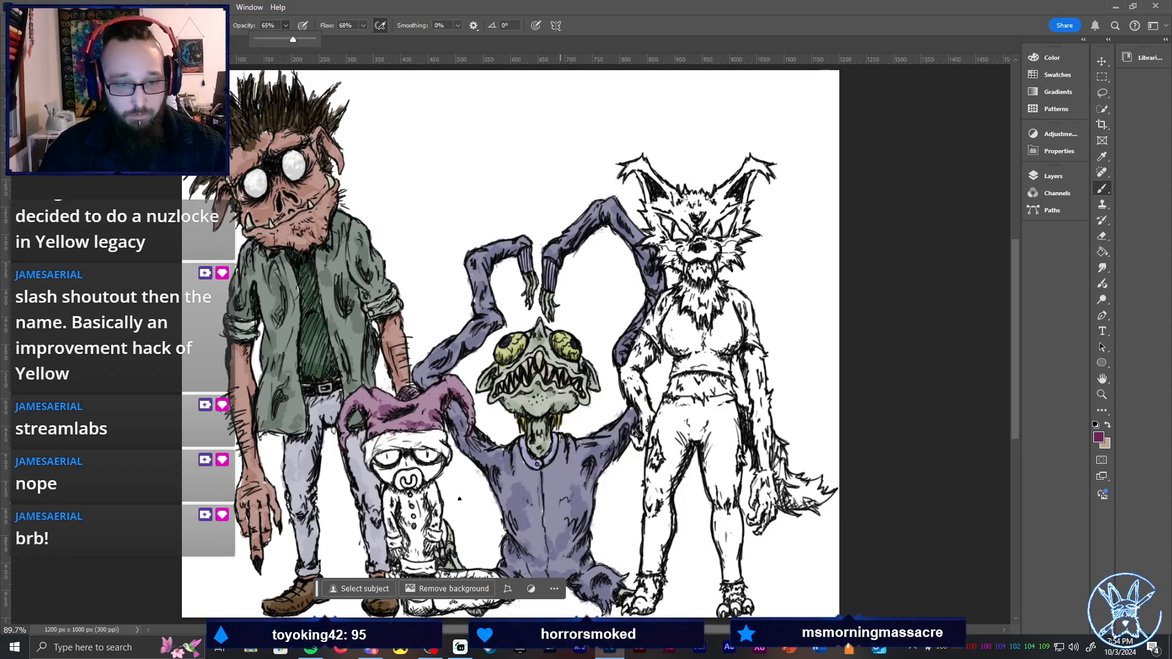
{"action": "key", "text": "z"}
{"action": "mouse_move", "coordinate": [460, 499]}
{"action": "left_mouse_down"}
{"action": "mouse_move", "coordinate": [516, 386]}
{"action": "mouse_move", "coordinate": [525, 434]}
{"action": "mouse_move", "coordinate": [552, 405]}
{"action": "left_mouse_up"}
{"action": "key", "text": "b"}
{"action": "mouse_move", "coordinate": [322, 244]}
{"action": "left_mouse_down"}
{"action": "mouse_move", "coordinate": [314, 302]}
{"action": "mouse_move", "coordinate": [332, 243]}
{"action": "mouse_move", "coordinate": [364, 276]}
{"action": "mouse_move", "coordinate": [380, 252]}
{"action": "mouse_move", "coordinate": [408, 266]}
{"action": "mouse_move", "coordinate": [426, 245]}
{"action": "mouse_move", "coordinate": [425, 267]}
{"action": "mouse_move", "coordinate": [445, 233]}
{"action": "mouse_move", "coordinate": [458, 289]}
{"action": "mouse_move", "coordinate": [446, 335]}
{"action": "mouse_move", "coordinate": [435, 284]}
{"action": "mouse_move", "coordinate": [446, 357]}
{"action": "mouse_move", "coordinate": [454, 318]}
{"action": "mouse_move", "coordinate": [449, 350]}
{"action": "mouse_move", "coordinate": [426, 310]}
{"action": "mouse_move", "coordinate": [424, 339]}
{"action": "mouse_move", "coordinate": [408, 352]}
{"action": "mouse_move", "coordinate": [367, 254]}
{"action": "mouse_move", "coordinate": [351, 361]}
{"action": "mouse_move", "coordinate": [320, 276]}
{"action": "mouse_move", "coordinate": [312, 282]}
{"action": "mouse_move", "coordinate": [314, 336]}
{"action": "mouse_move", "coordinate": [357, 353]}
{"action": "left_mouse_up"}
{"action": "key", "text": "ctrl+z"}
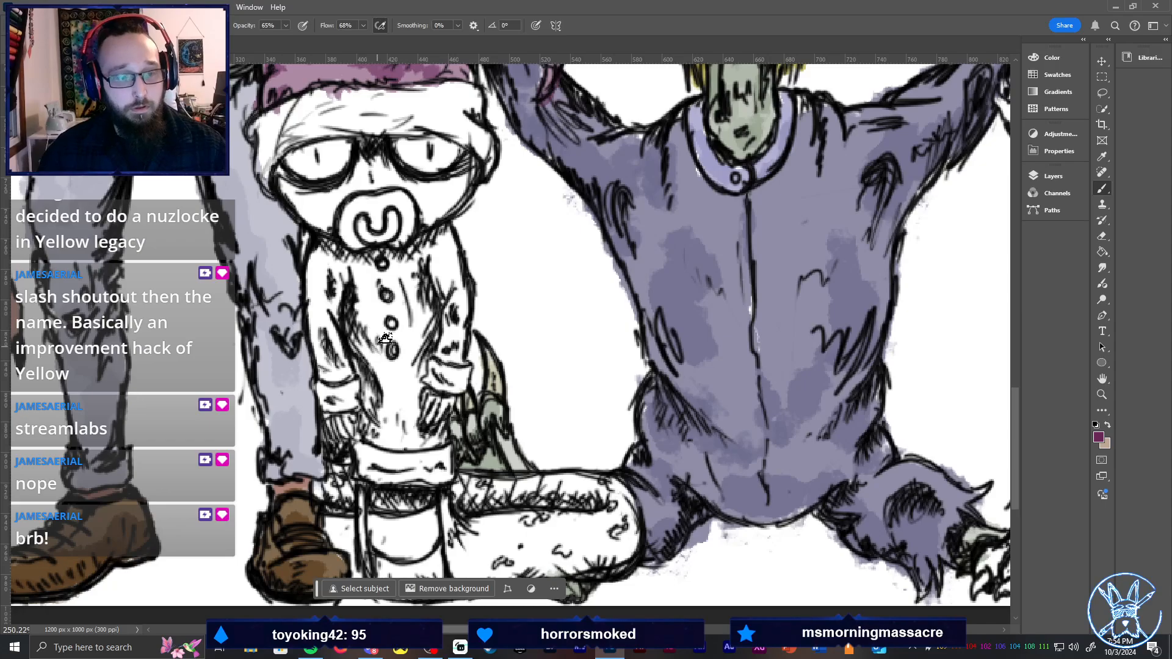
Sample the hat's light purple as the brush color, test it on the small character's coat and undo the test strokes
{"action": "key", "text": "i"}
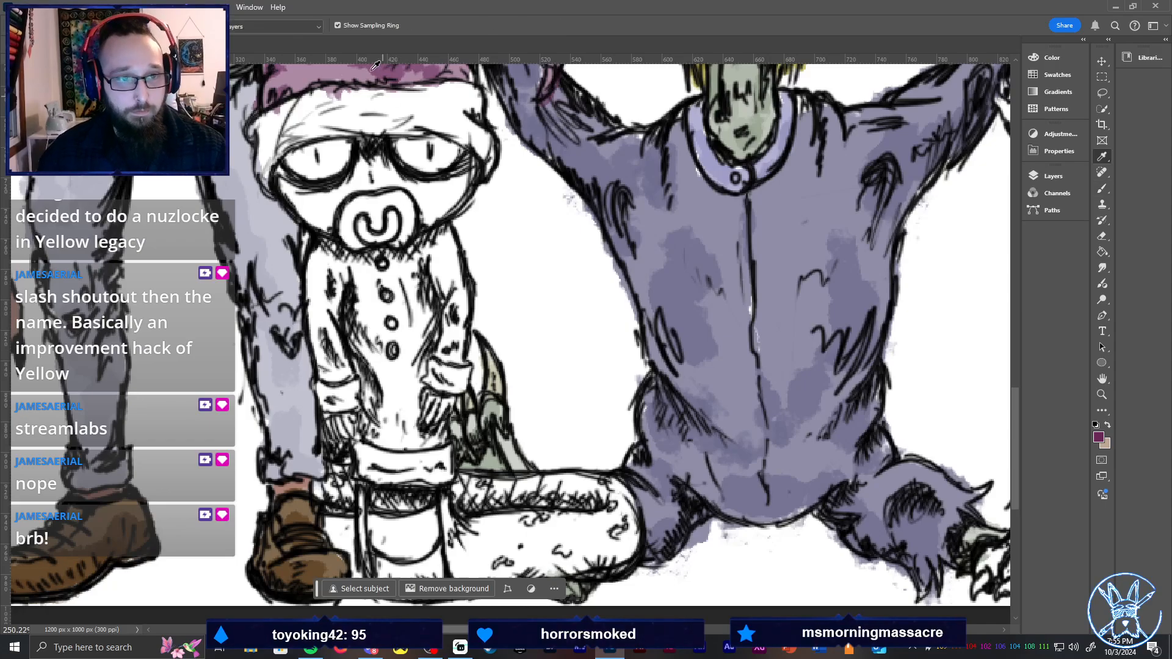
{"action": "left_click", "coordinate": [338, 67]}
{"action": "key", "text": "b"}
{"action": "mouse_move", "coordinate": [320, 265]}
{"action": "left_mouse_down"}
{"action": "mouse_move", "coordinate": [318, 305]}
{"action": "mouse_move", "coordinate": [321, 249]}
{"action": "mouse_move", "coordinate": [333, 250]}
{"action": "mouse_move", "coordinate": [340, 294]}
{"action": "mouse_move", "coordinate": [348, 288]}
{"action": "mouse_move", "coordinate": [319, 249]}
{"action": "mouse_move", "coordinate": [323, 308]}
{"action": "left_mouse_up"}
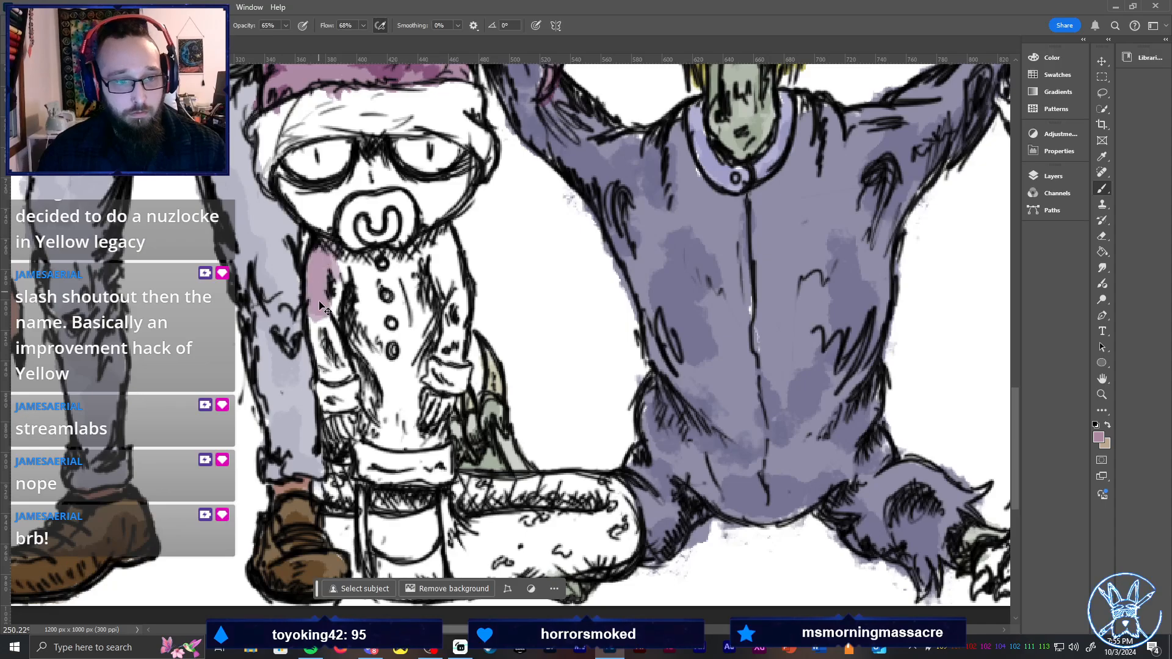
{"action": "key", "text": "ctrl+z"}
{"action": "key", "text": "ctrl+z"}
{"action": "key", "text": "ctrl+z"}
{"action": "key", "text": "ctrl+z"}
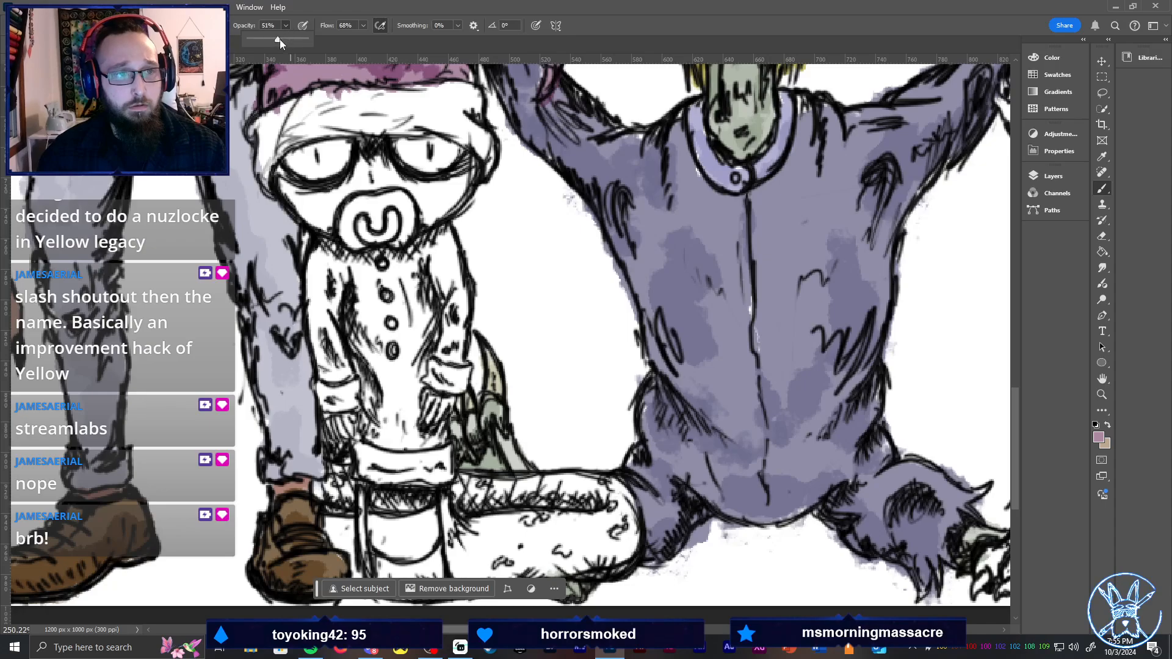
Paint the small character's coat and sleeves with the sampled light purple at 56% brush opacity, leaving the cuffs and hem white
{"action": "left_click", "coordinate": [373, 299]}
{"action": "mouse_move", "coordinate": [334, 326]}
{"action": "left_mouse_down"}
{"action": "mouse_move", "coordinate": [348, 256]}
{"action": "mouse_move", "coordinate": [334, 338]}
{"action": "mouse_move", "coordinate": [326, 256]}
{"action": "mouse_move", "coordinate": [314, 250]}
{"action": "mouse_move", "coordinate": [323, 373]}
{"action": "mouse_move", "coordinate": [345, 379]}
{"action": "mouse_move", "coordinate": [356, 281]}
{"action": "mouse_move", "coordinate": [412, 278]}
{"action": "mouse_move", "coordinate": [439, 257]}
{"action": "mouse_move", "coordinate": [448, 267]}
{"action": "mouse_move", "coordinate": [454, 244]}
{"action": "mouse_move", "coordinate": [457, 360]}
{"action": "mouse_move", "coordinate": [433, 305]}
{"action": "mouse_move", "coordinate": [434, 336]}
{"action": "mouse_move", "coordinate": [406, 354]}
{"action": "mouse_move", "coordinate": [378, 342]}
{"action": "mouse_move", "coordinate": [366, 366]}
{"action": "mouse_move", "coordinate": [355, 323]}
{"action": "mouse_move", "coordinate": [369, 430]}
{"action": "mouse_move", "coordinate": [388, 382]}
{"action": "mouse_move", "coordinate": [415, 390]}
{"action": "mouse_move", "coordinate": [421, 442]}
{"action": "mouse_move", "coordinate": [439, 430]}
{"action": "left_mouse_up"}
Sample a darker purple and shade the coat's folds, sleeves and lower edge with it
{"action": "left_click", "coordinate": [394, 101], "text": "alt"}
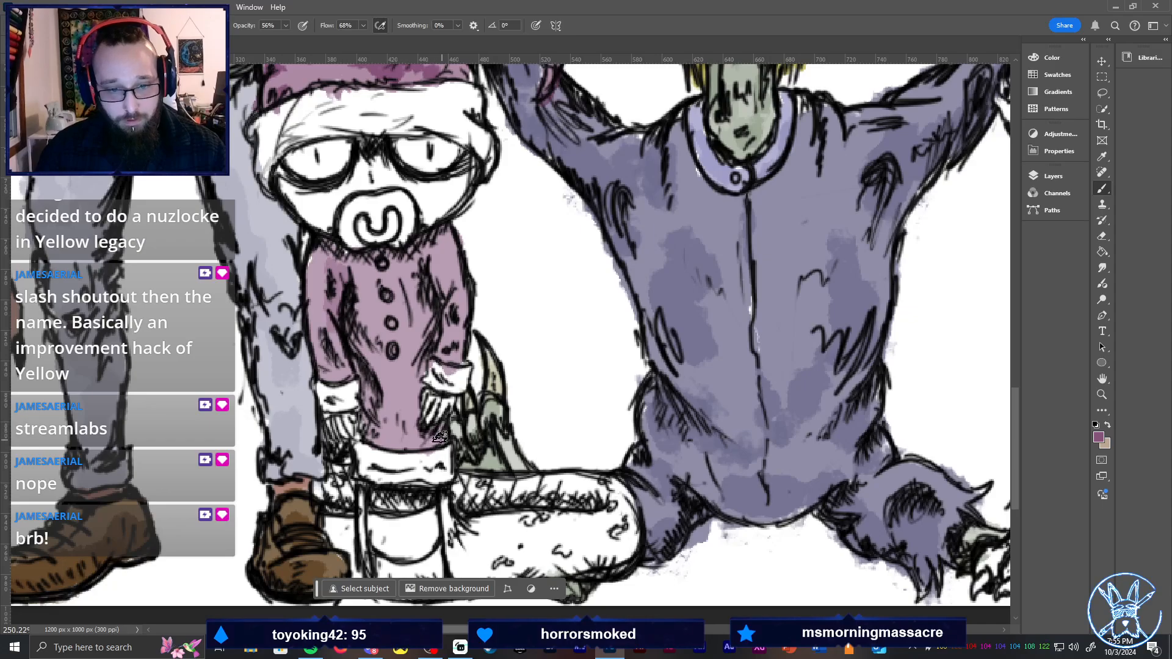
{"action": "mouse_move", "coordinate": [372, 294]}
{"action": "left_mouse_down"}
{"action": "mouse_move", "coordinate": [345, 275]}
{"action": "mouse_move", "coordinate": [332, 299]}
{"action": "mouse_move", "coordinate": [345, 375]}
{"action": "mouse_move", "coordinate": [323, 341]}
{"action": "mouse_move", "coordinate": [322, 371]}
{"action": "mouse_move", "coordinate": [378, 362]}
{"action": "mouse_move", "coordinate": [351, 309]}
{"action": "mouse_move", "coordinate": [372, 422]}
{"action": "mouse_move", "coordinate": [368, 391]}
{"action": "mouse_move", "coordinate": [375, 431]}
{"action": "left_mouse_up"}
{"action": "mouse_move", "coordinate": [394, 450]}
{"action": "left_mouse_down"}
{"action": "mouse_move", "coordinate": [412, 444]}
{"action": "mouse_move", "coordinate": [410, 403]}
{"action": "mouse_move", "coordinate": [441, 442]}
{"action": "mouse_move", "coordinate": [454, 320]}
{"action": "mouse_move", "coordinate": [431, 291]}
{"action": "mouse_move", "coordinate": [430, 350]}
{"action": "mouse_move", "coordinate": [330, 236]}
{"action": "mouse_move", "coordinate": [406, 260]}
{"action": "mouse_move", "coordinate": [437, 232]}
{"action": "mouse_move", "coordinate": [380, 288]}
{"action": "mouse_move", "coordinate": [374, 276]}
{"action": "left_mouse_up"}
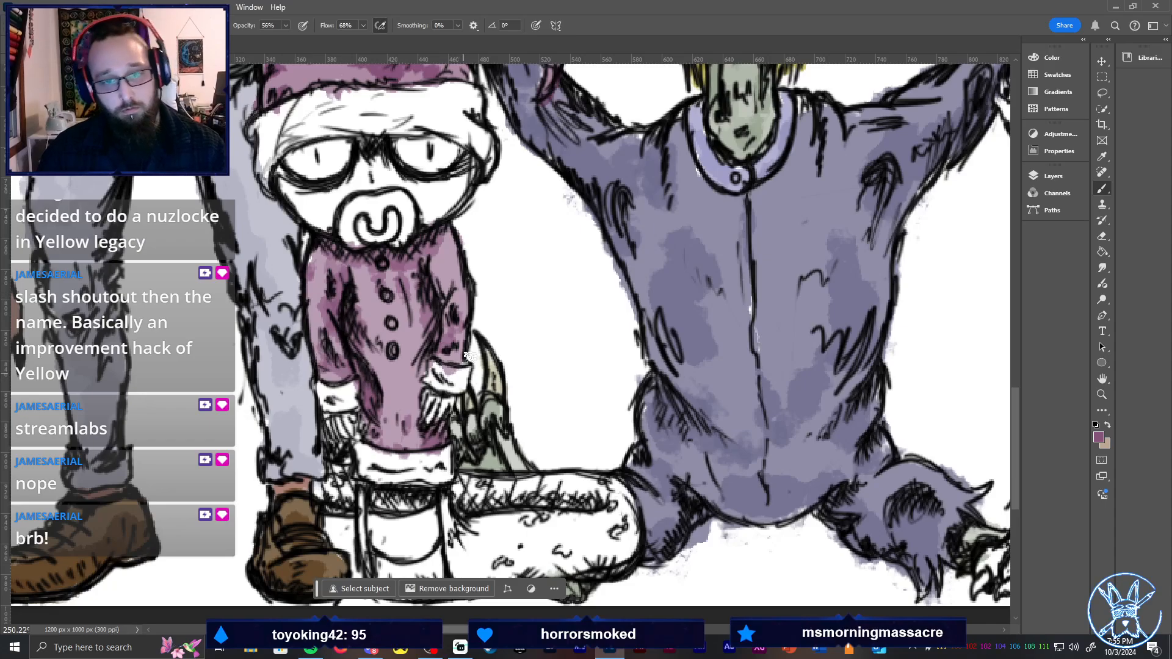
{"action": "key", "text": "e"}
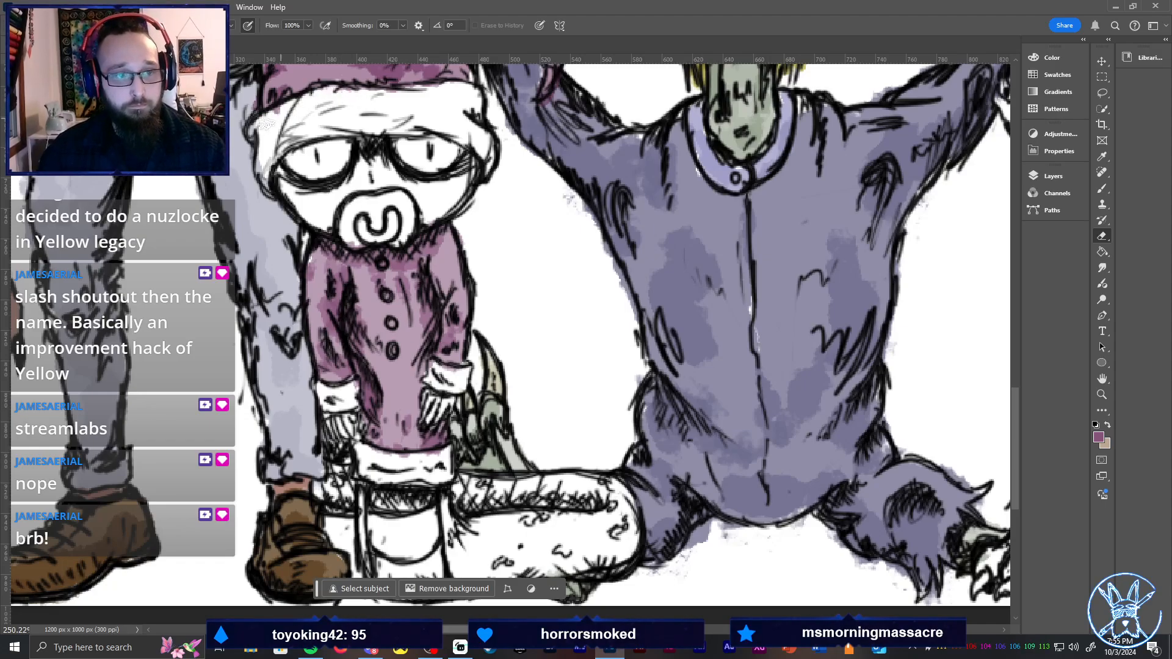
{"action": "key", "text": "ctrl+0"}
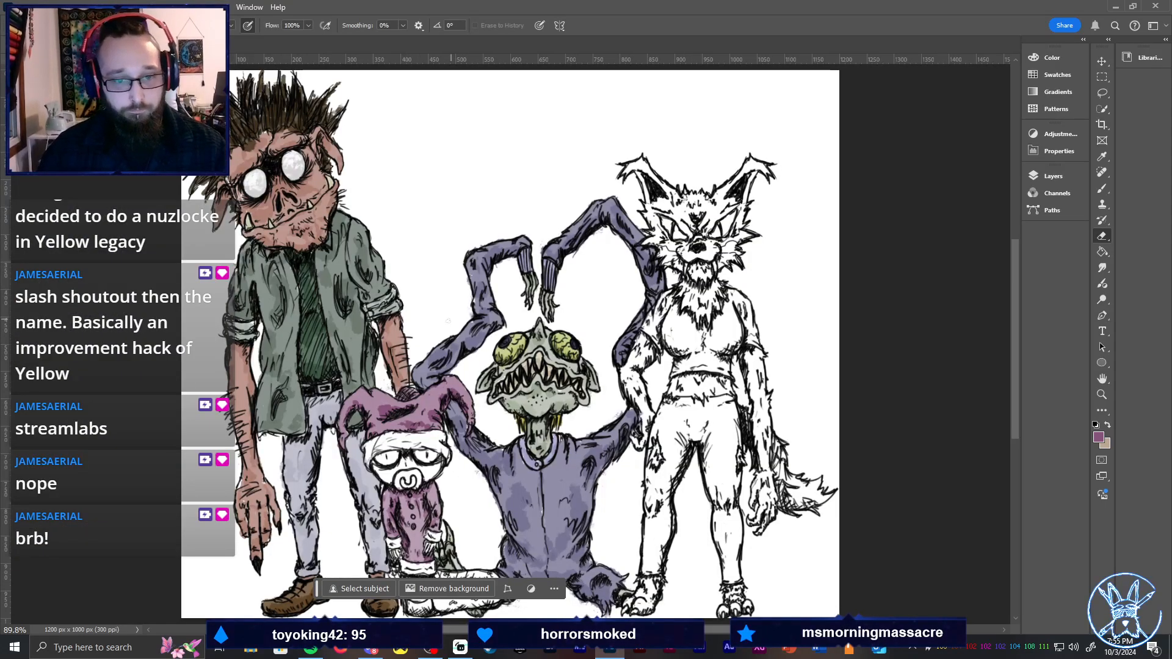
Sample the lighter purple and paint the hat's brim in a pale tint with darker patches
{"action": "key", "text": "space"}
{"action": "scroll", "coordinate": [470, 318], "scroll_direction": "down", "scroll_amount": 5}
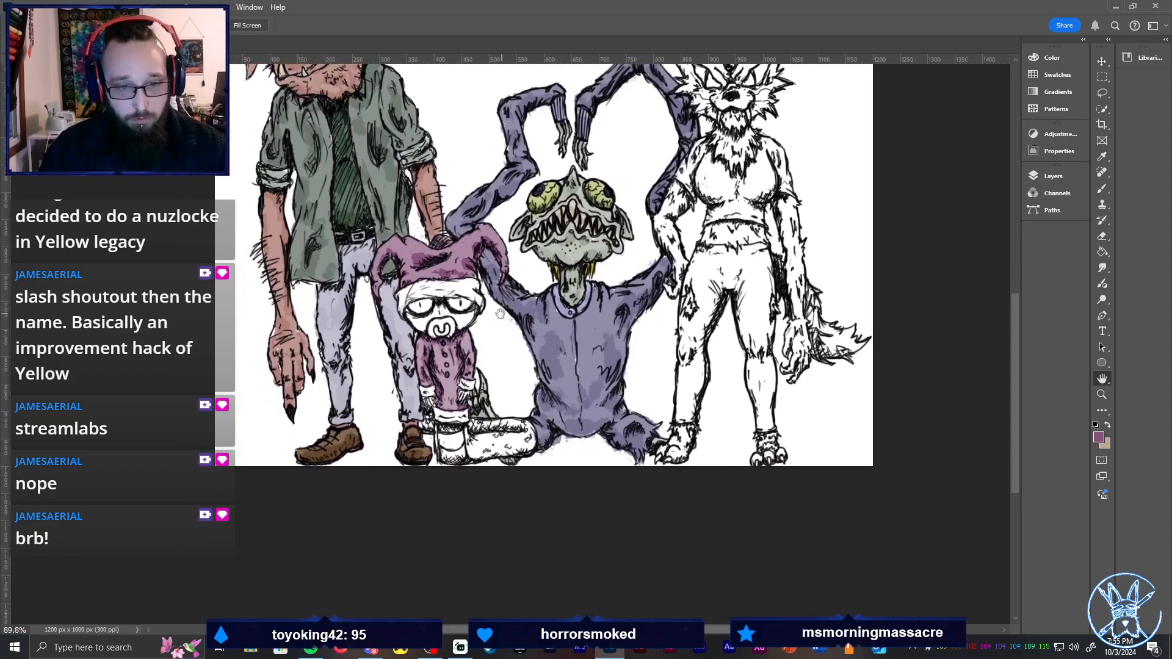
{"action": "key", "text": "z"}
{"action": "left_click_drag", "start_coordinate": [461, 328], "coordinate": [472, 239]}
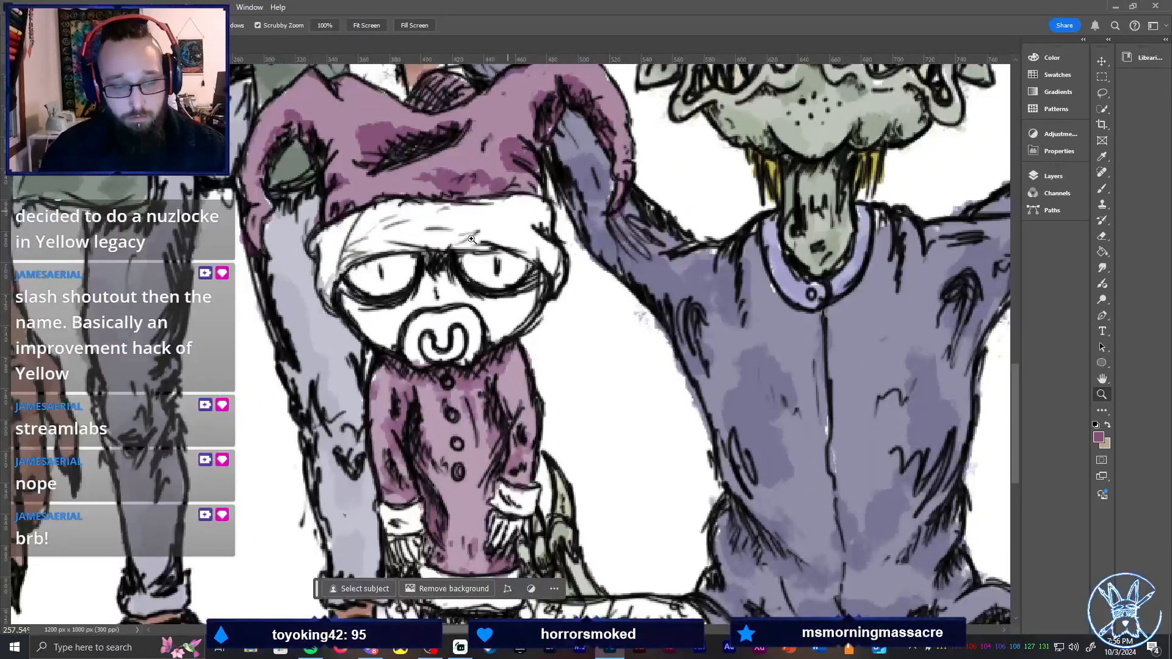
{"action": "key", "text": "i"}
{"action": "key", "text": "f"}
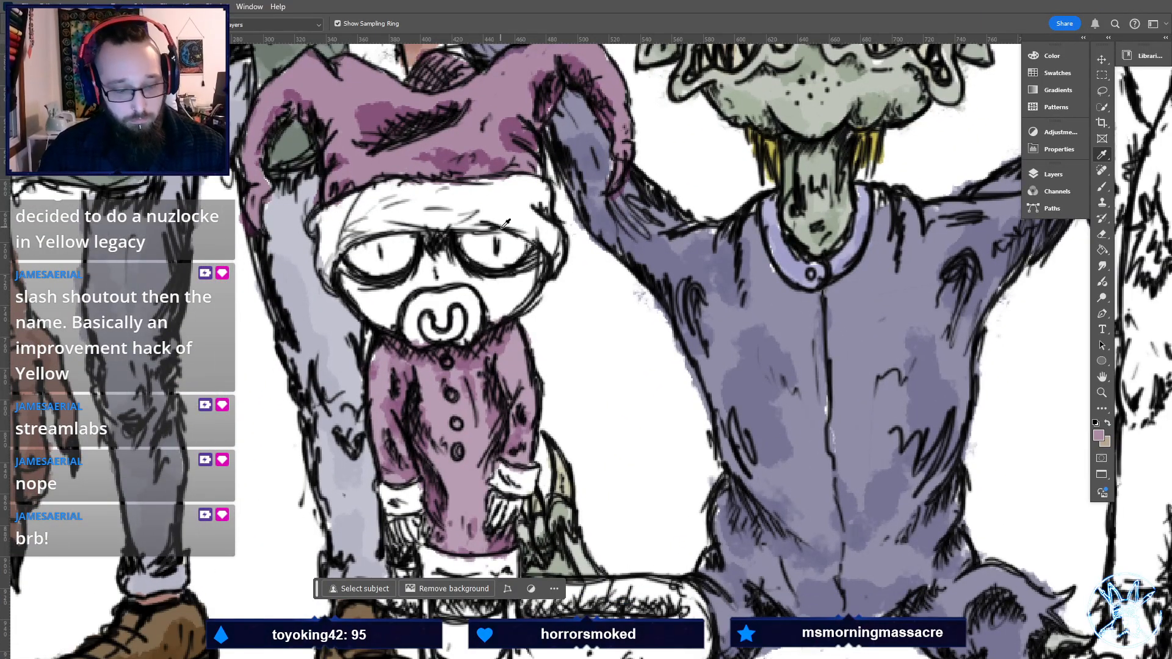
{"action": "key", "text": "f"}
{"action": "key", "text": "f"}
{"action": "key", "text": "b"}
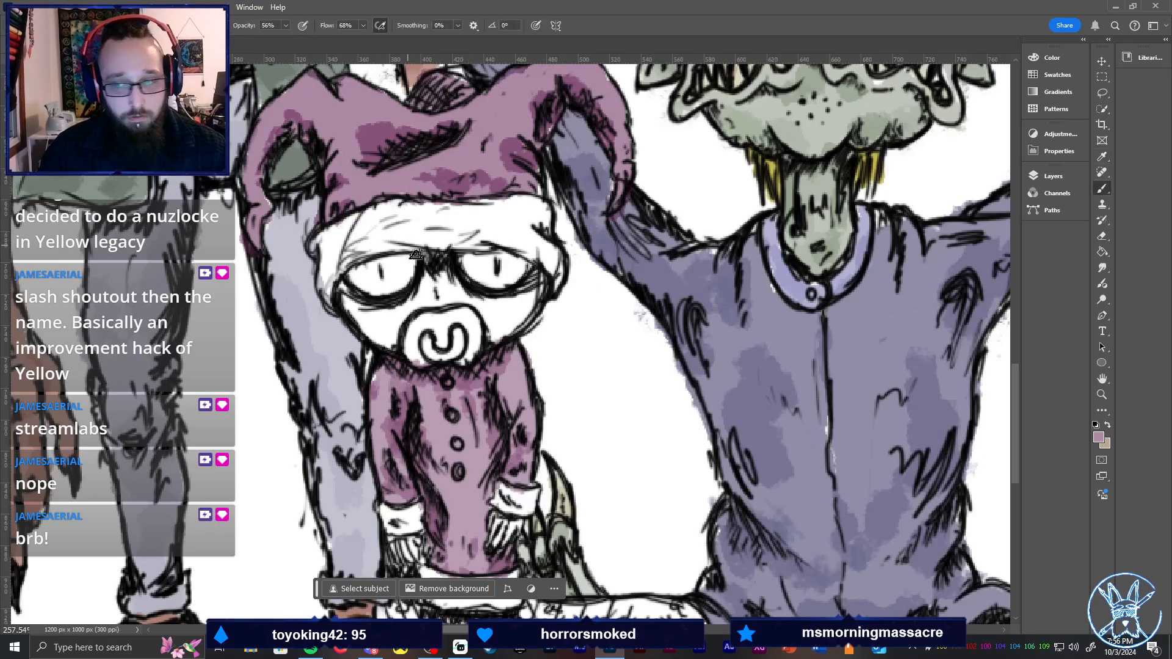
{"action": "mouse_move", "coordinate": [351, 234]}
{"action": "left_mouse_down"}
{"action": "mouse_move", "coordinate": [319, 244]}
{"action": "mouse_move", "coordinate": [393, 217]}
{"action": "mouse_move", "coordinate": [337, 257]}
{"action": "mouse_move", "coordinate": [326, 290]}
{"action": "mouse_move", "coordinate": [398, 217]}
{"action": "mouse_move", "coordinate": [423, 219]}
{"action": "mouse_move", "coordinate": [412, 212]}
{"action": "mouse_move", "coordinate": [405, 235]}
{"action": "mouse_move", "coordinate": [422, 248]}
{"action": "mouse_move", "coordinate": [460, 236]}
{"action": "mouse_move", "coordinate": [496, 204]}
{"action": "mouse_move", "coordinate": [489, 221]}
{"action": "mouse_move", "coordinate": [500, 233]}
{"action": "mouse_move", "coordinate": [543, 215]}
{"action": "mouse_move", "coordinate": [501, 243]}
{"action": "mouse_move", "coordinate": [543, 245]}
{"action": "mouse_move", "coordinate": [553, 284]}
{"action": "mouse_move", "coordinate": [536, 239]}
{"action": "mouse_move", "coordinate": [510, 220]}
{"action": "mouse_move", "coordinate": [536, 238]}
{"action": "mouse_move", "coordinate": [526, 212]}
{"action": "mouse_move", "coordinate": [523, 259]}
{"action": "mouse_move", "coordinate": [554, 281]}
{"action": "mouse_move", "coordinate": [504, 249]}
{"action": "mouse_move", "coordinate": [424, 232]}
{"action": "mouse_move", "coordinate": [351, 237]}
{"action": "mouse_move", "coordinate": [394, 236]}
{"action": "mouse_move", "coordinate": [338, 262]}
{"action": "mouse_move", "coordinate": [327, 290]}
{"action": "mouse_move", "coordinate": [322, 256]}
{"action": "left_mouse_up"}
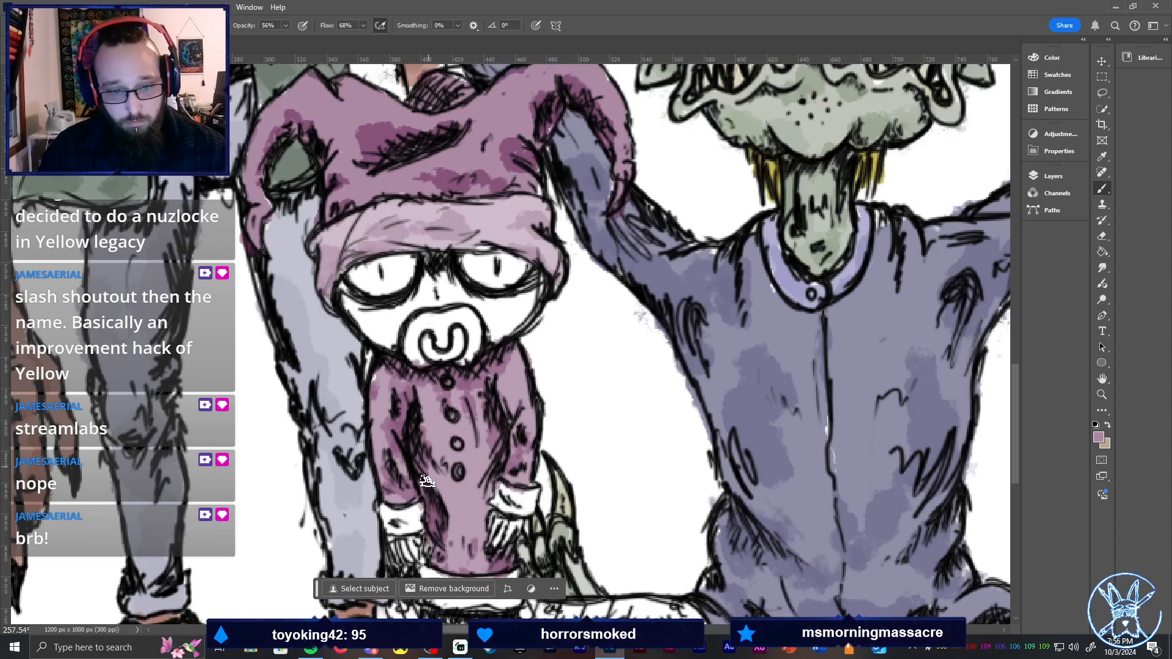
Paint both coat sleeve cuffs with the same pale purple
{"action": "mouse_move", "coordinate": [382, 517]}
{"action": "left_mouse_down"}
{"action": "mouse_move", "coordinate": [415, 516]}
{"action": "mouse_move", "coordinate": [389, 524]}
{"action": "mouse_move", "coordinate": [409, 525]}
{"action": "left_mouse_up"}
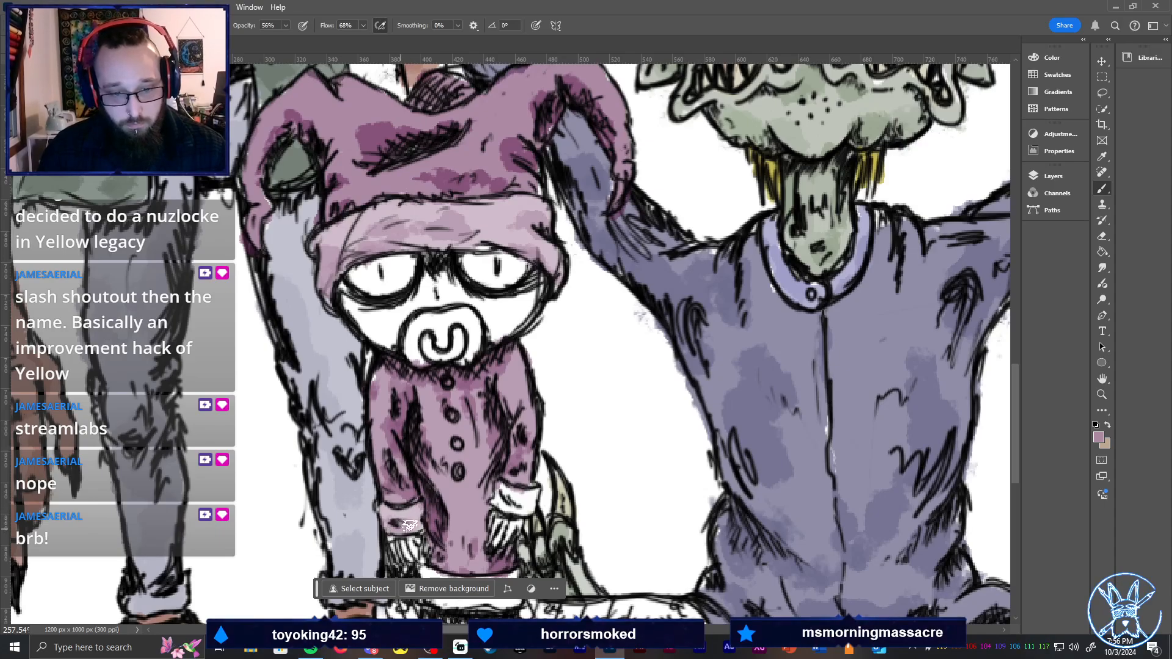
{"action": "left_click_drag", "start_coordinate": [502, 499], "coordinate": [537, 490]}
{"action": "key", "text": "ctrl+0"}
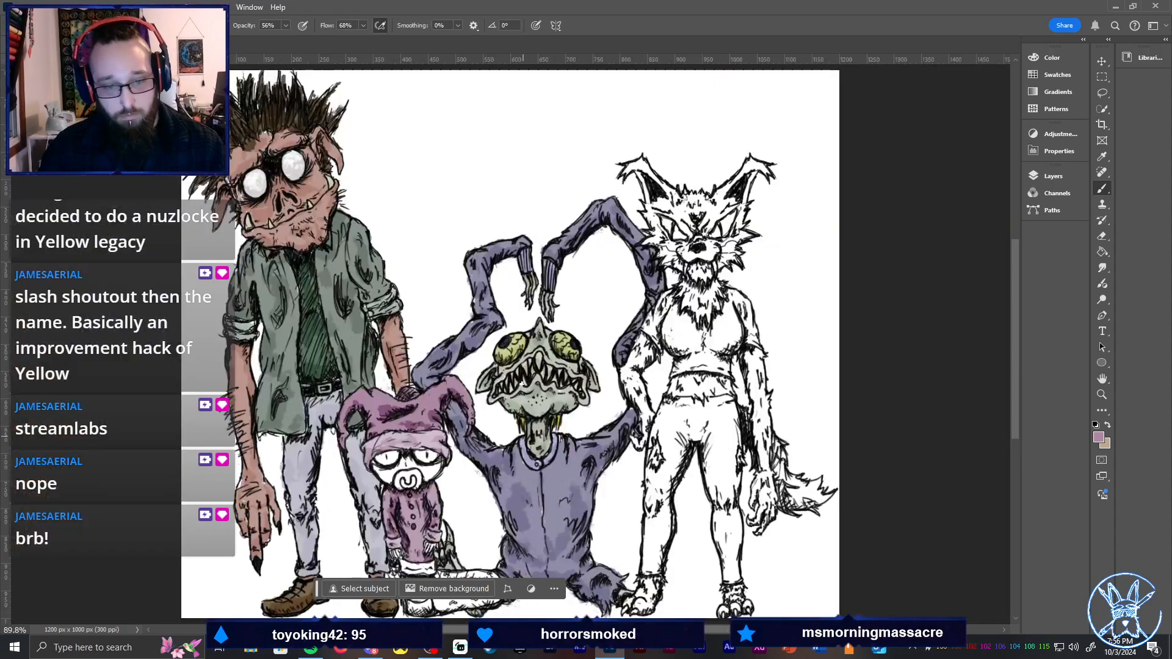
{"action": "key", "text": "space"}
{"action": "left_click_drag", "start_coordinate": [487, 501], "coordinate": [519, 331]}
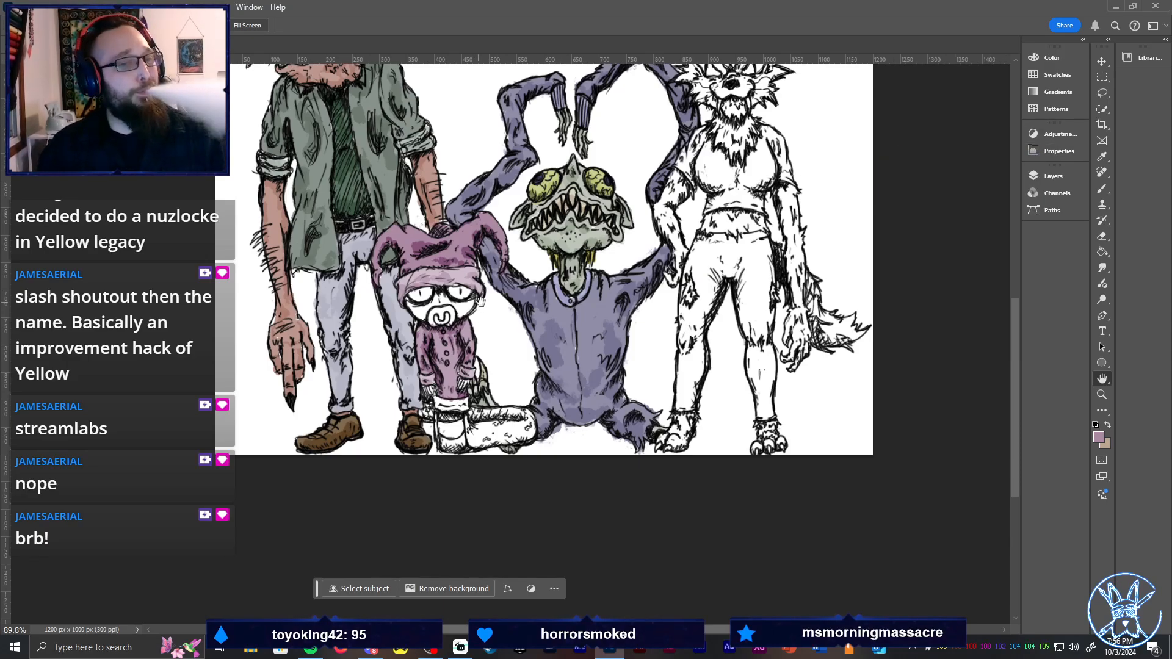
Paint the small character's pacifier with the light purple and sample its pale tint as the brush colour
{"action": "key", "text": "z"}
{"action": "left_click_drag", "start_coordinate": [431, 322], "coordinate": [498, 272]}
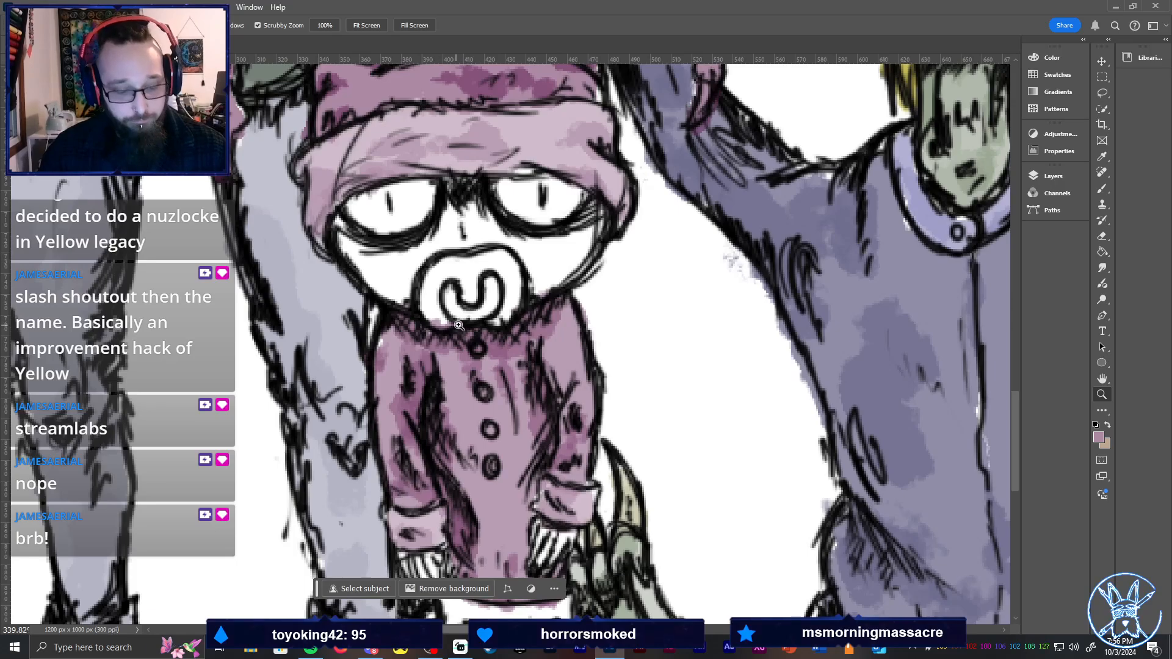
{"action": "key", "text": "b"}
{"action": "mouse_move", "coordinate": [443, 312]}
{"action": "left_mouse_down"}
{"action": "mouse_move", "coordinate": [434, 276]}
{"action": "mouse_move", "coordinate": [431, 309]}
{"action": "mouse_move", "coordinate": [444, 263]}
{"action": "mouse_move", "coordinate": [466, 278]}
{"action": "mouse_move", "coordinate": [452, 266]}
{"action": "mouse_move", "coordinate": [468, 303]}
{"action": "mouse_move", "coordinate": [479, 262]}
{"action": "mouse_move", "coordinate": [515, 272]}
{"action": "mouse_move", "coordinate": [492, 327]}
{"action": "mouse_move", "coordinate": [513, 285]}
{"action": "mouse_move", "coordinate": [503, 318]}
{"action": "mouse_move", "coordinate": [477, 315]}
{"action": "mouse_move", "coordinate": [492, 280]}
{"action": "mouse_move", "coordinate": [472, 332]}
{"action": "mouse_move", "coordinate": [448, 290]}
{"action": "mouse_move", "coordinate": [469, 296]}
{"action": "mouse_move", "coordinate": [456, 277]}
{"action": "mouse_move", "coordinate": [434, 308]}
{"action": "mouse_move", "coordinate": [472, 323]}
{"action": "mouse_move", "coordinate": [496, 319]}
{"action": "left_mouse_up"}
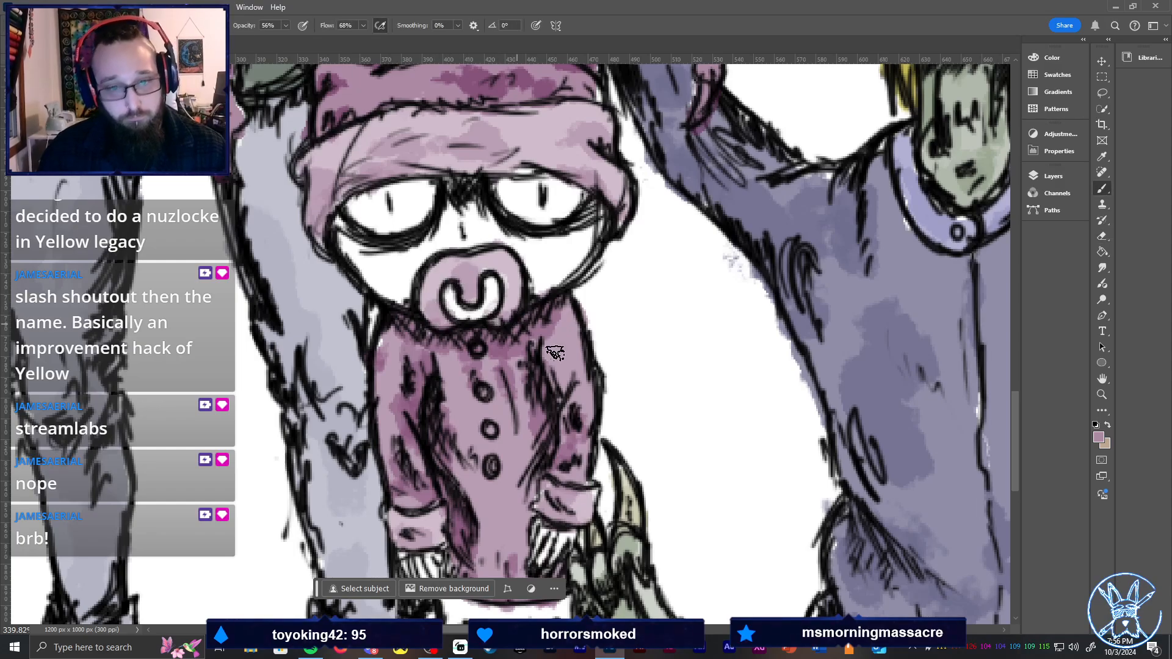
{"action": "key", "text": "i"}
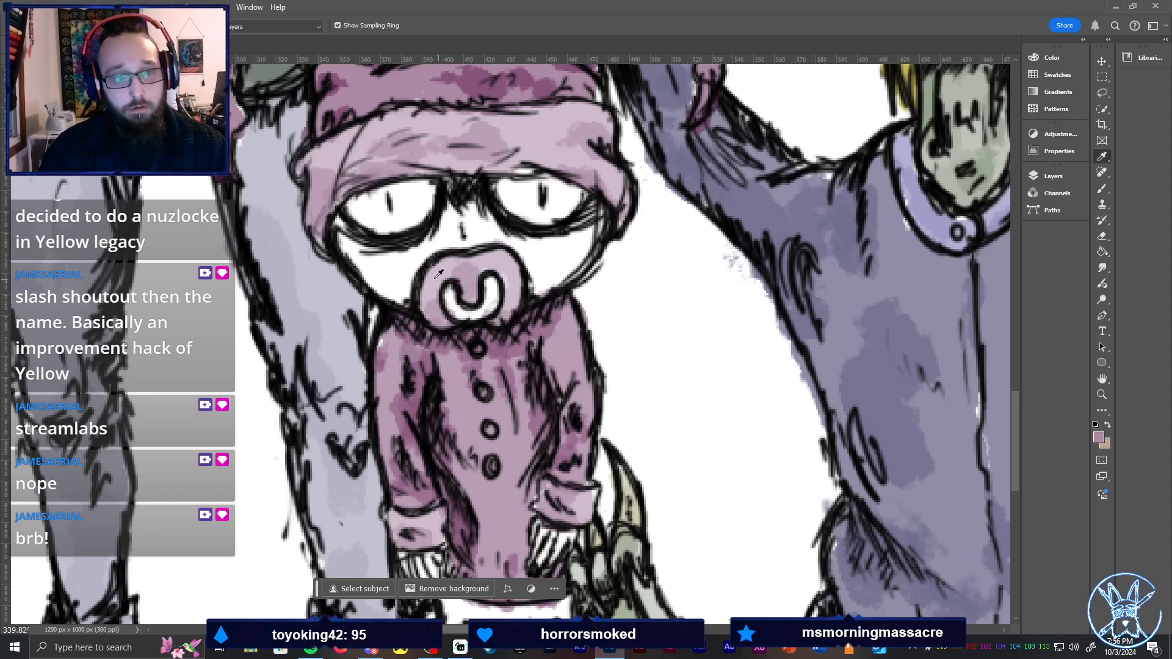
{"action": "left_click", "coordinate": [438, 274]}
{"action": "key", "text": "b"}
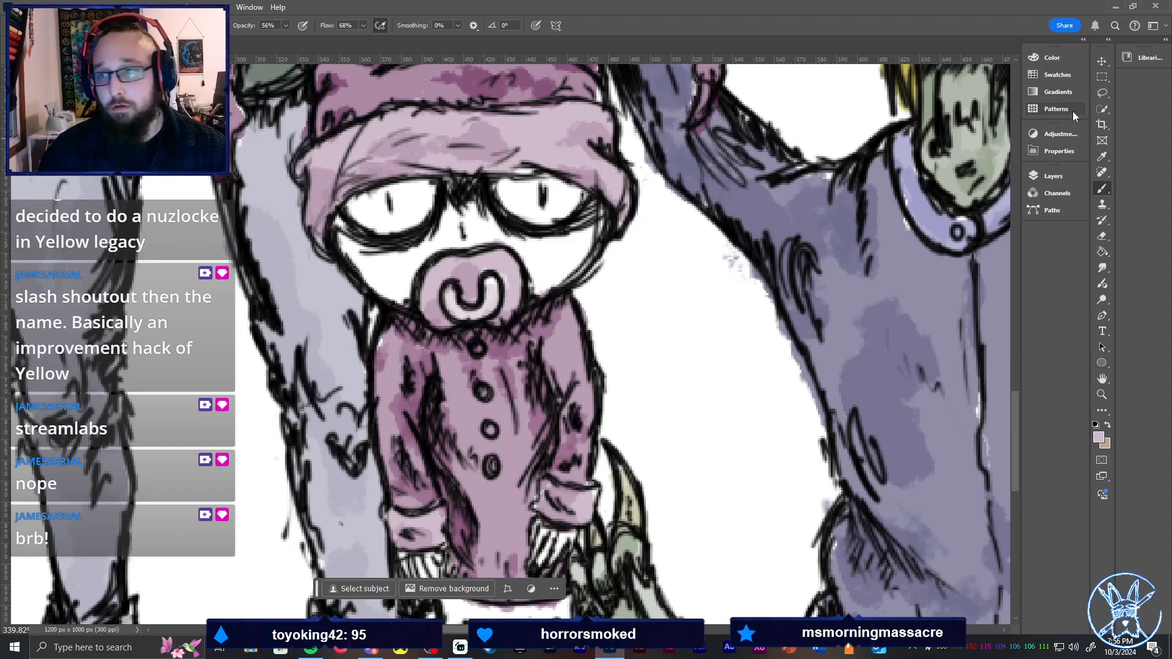
Set the brush colour to yellow (H 52, S 72, B 100) and paint both of the small character's eyes
{"action": "left_click", "coordinate": [1062, 61]}
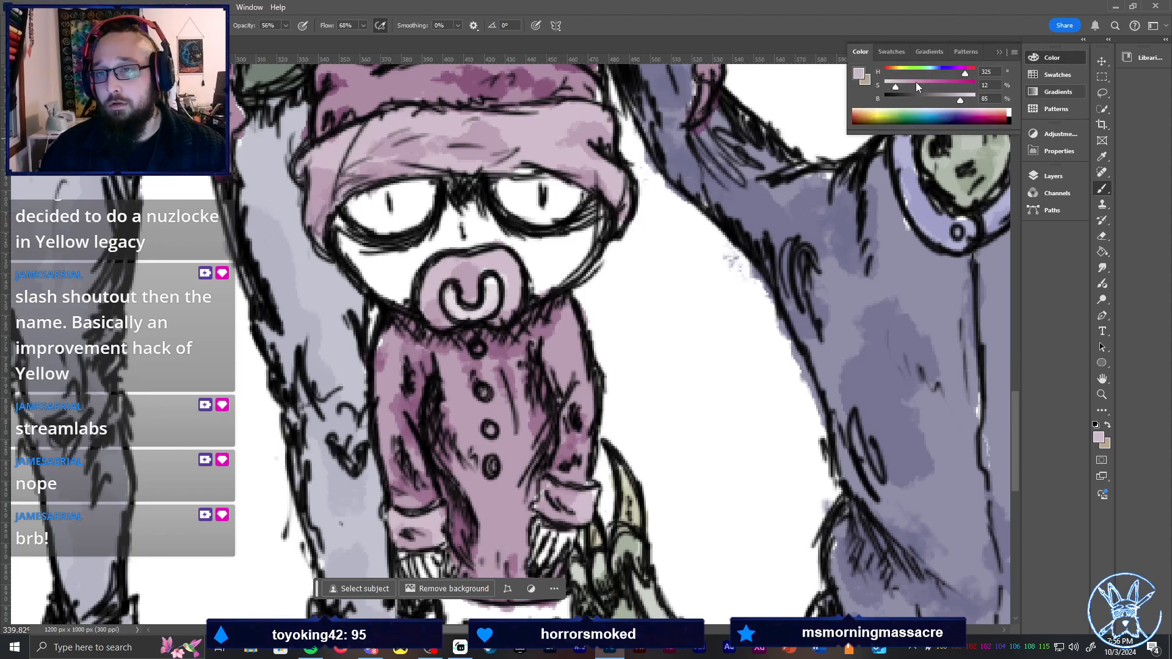
{"action": "left_click", "coordinate": [900, 71]}
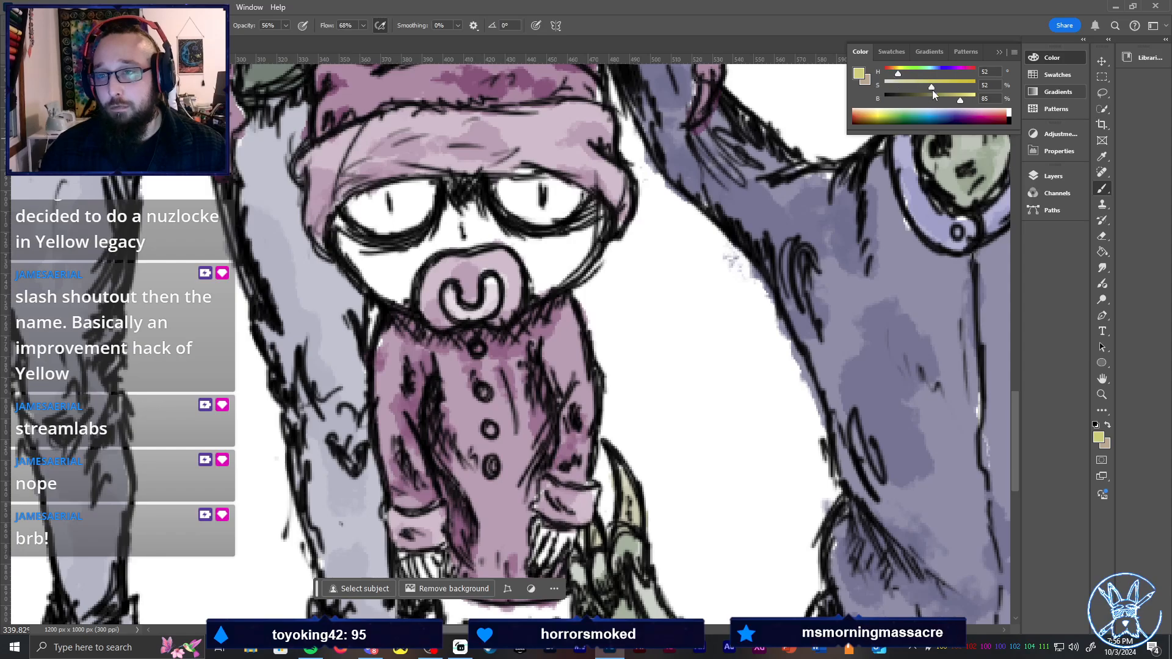
{"action": "left_click_drag", "start_coordinate": [958, 100], "coordinate": [976, 99]}
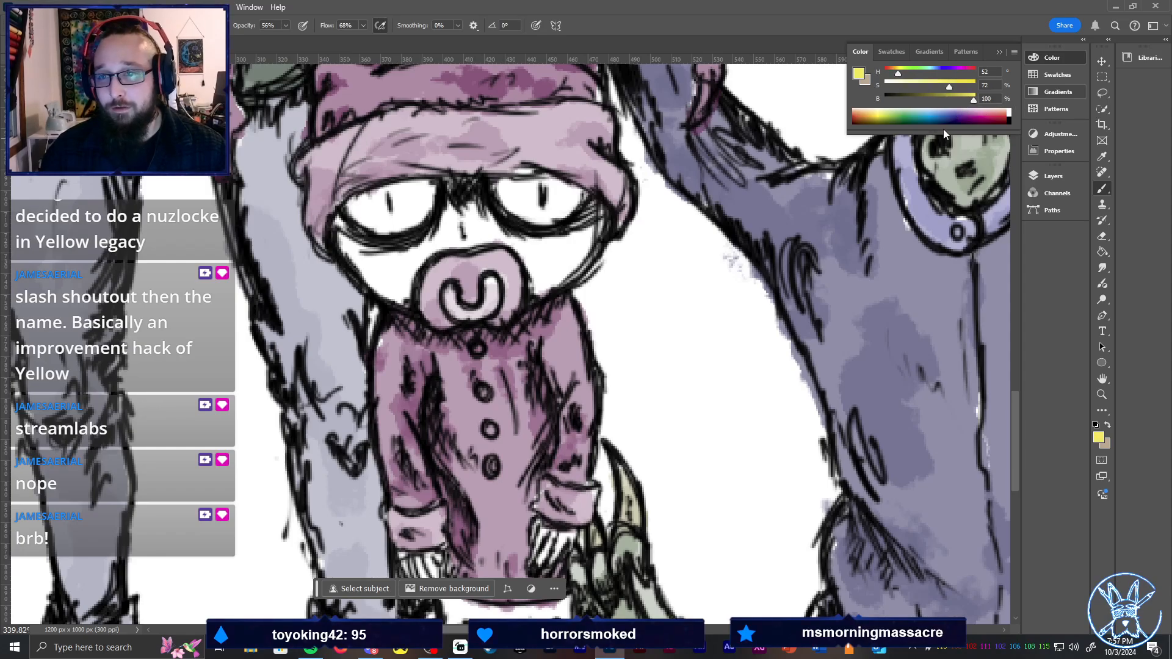
{"action": "mouse_move", "coordinate": [500, 183]}
{"action": "left_mouse_down"}
{"action": "mouse_move", "coordinate": [543, 213]}
{"action": "mouse_move", "coordinate": [574, 201]}
{"action": "mouse_move", "coordinate": [564, 211]}
{"action": "left_mouse_up"}
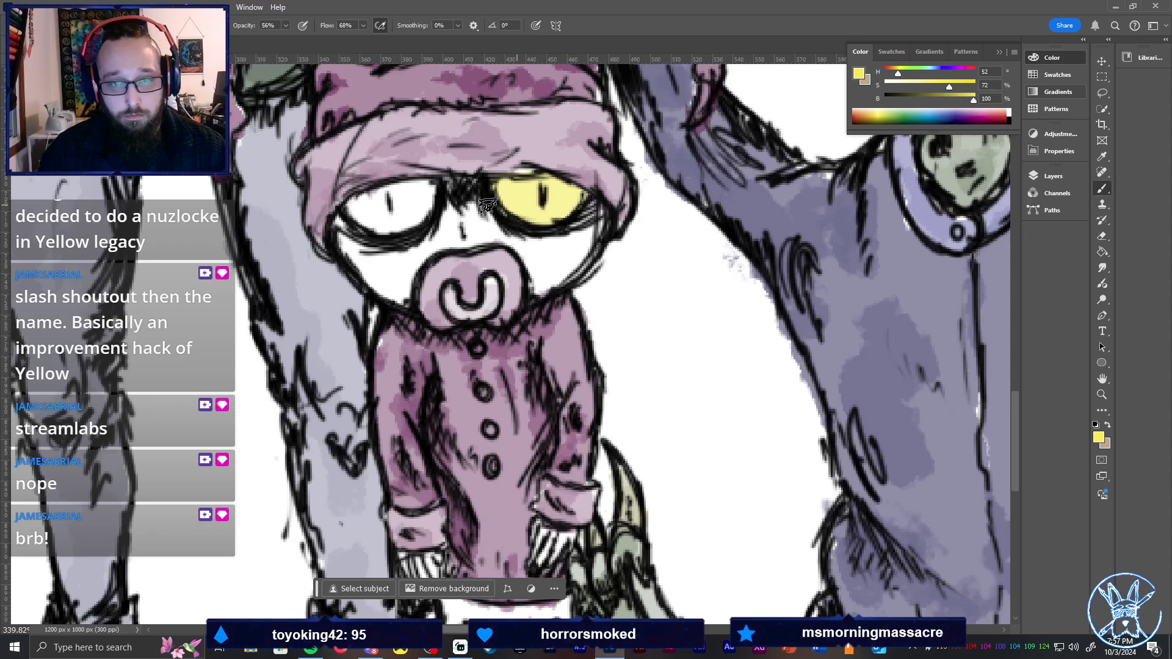
{"action": "mouse_move", "coordinate": [350, 207]}
{"action": "left_mouse_down"}
{"action": "mouse_move", "coordinate": [421, 189]}
{"action": "mouse_move", "coordinate": [405, 228]}
{"action": "mouse_move", "coordinate": [433, 192]}
{"action": "mouse_move", "coordinate": [370, 209]}
{"action": "mouse_move", "coordinate": [370, 196]}
{"action": "mouse_move", "coordinate": [398, 227]}
{"action": "mouse_move", "coordinate": [362, 225]}
{"action": "mouse_move", "coordinate": [408, 217]}
{"action": "left_mouse_up"}
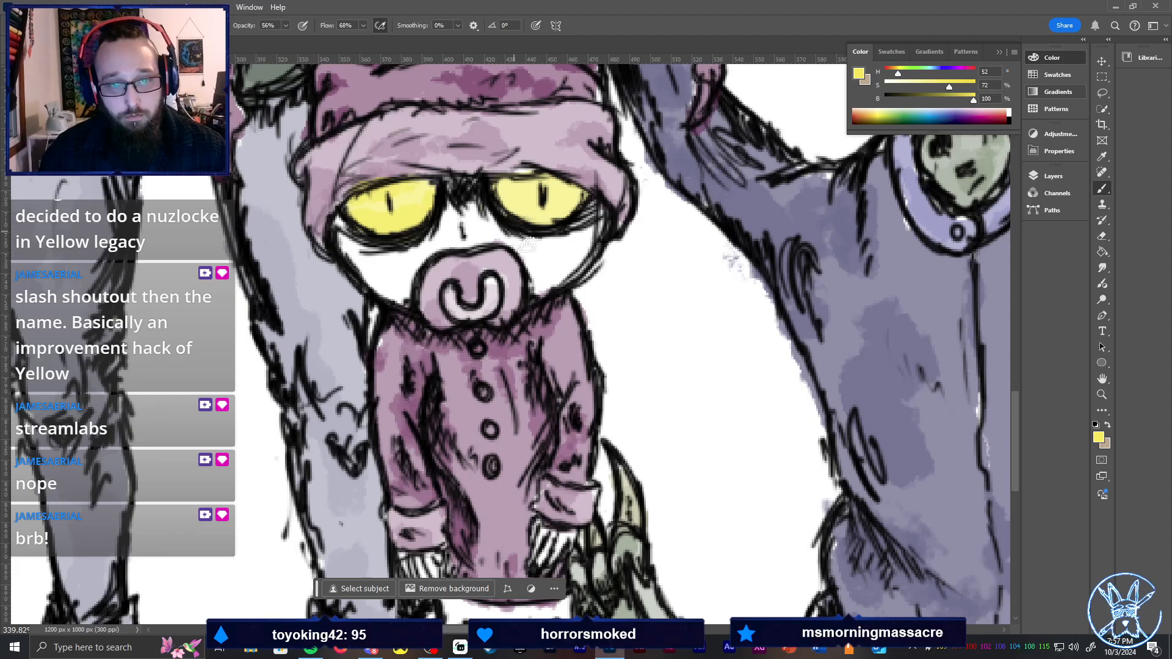
Shade the edges of both yellow eyes with a duller tone of 34% saturation and 72% brightness
{"action": "left_click", "coordinate": [948, 96]}
{"action": "left_click", "coordinate": [915, 85]}
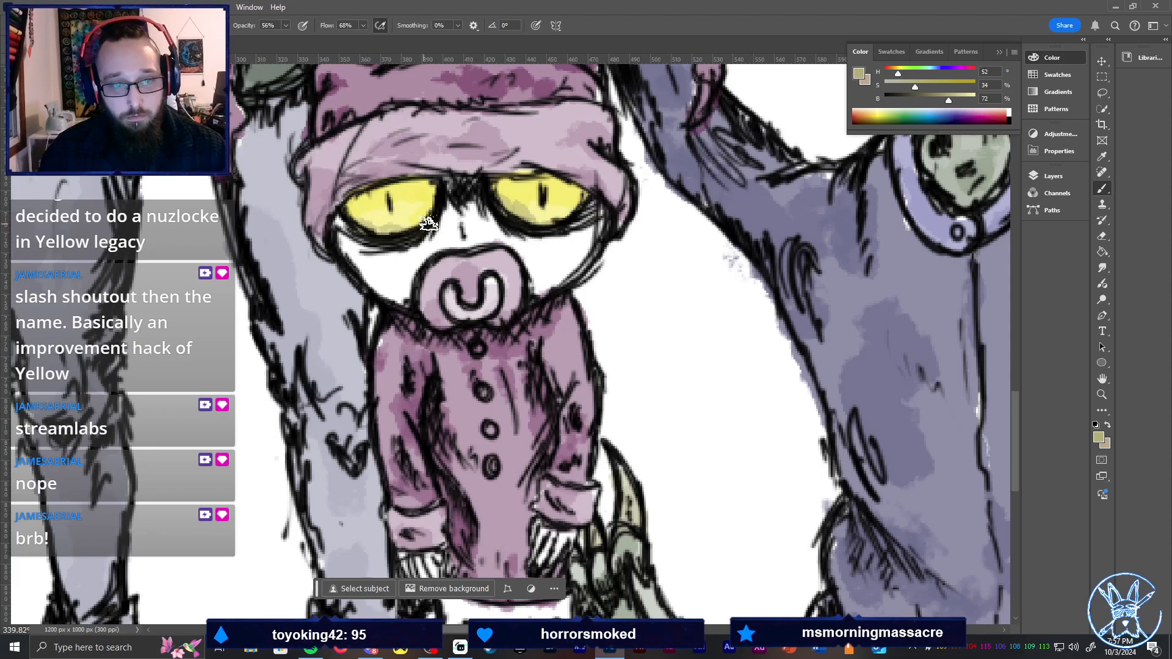
{"action": "mouse_move", "coordinate": [431, 174]}
{"action": "left_mouse_down"}
{"action": "mouse_move", "coordinate": [381, 196]}
{"action": "mouse_move", "coordinate": [426, 186]}
{"action": "mouse_move", "coordinate": [360, 203]}
{"action": "left_mouse_up"}
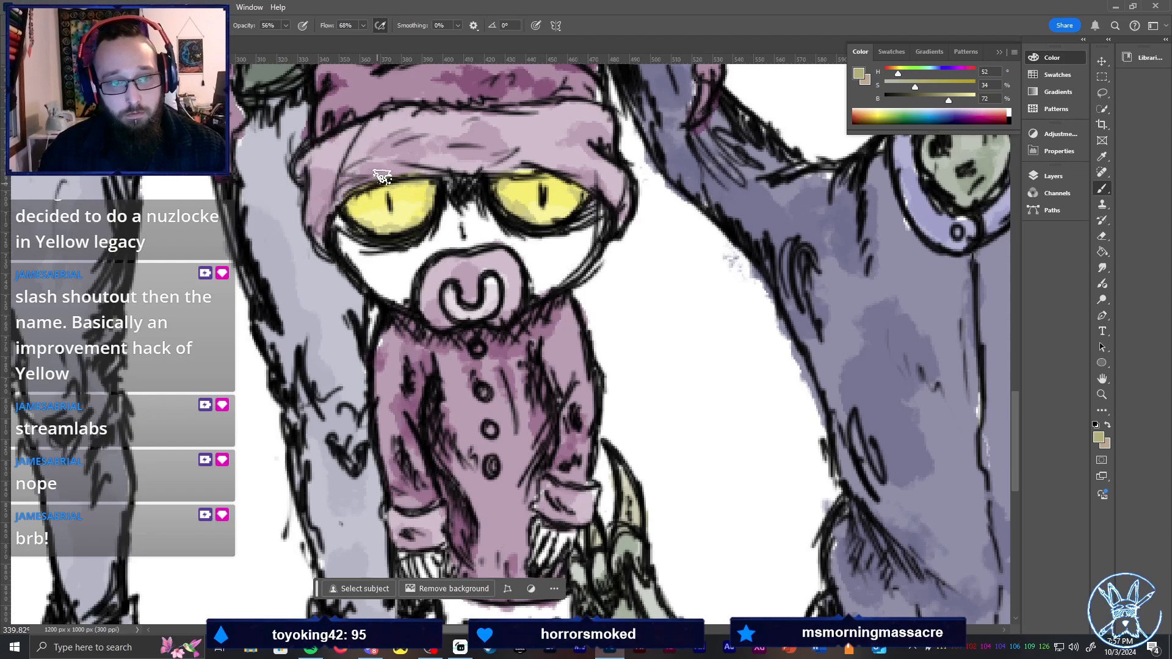
Paint the small character's face with a neutral grey of 0% saturation and 91% brightness, and shade it with grey at 72% brightness
{"action": "key", "text": "ctrl+0"}
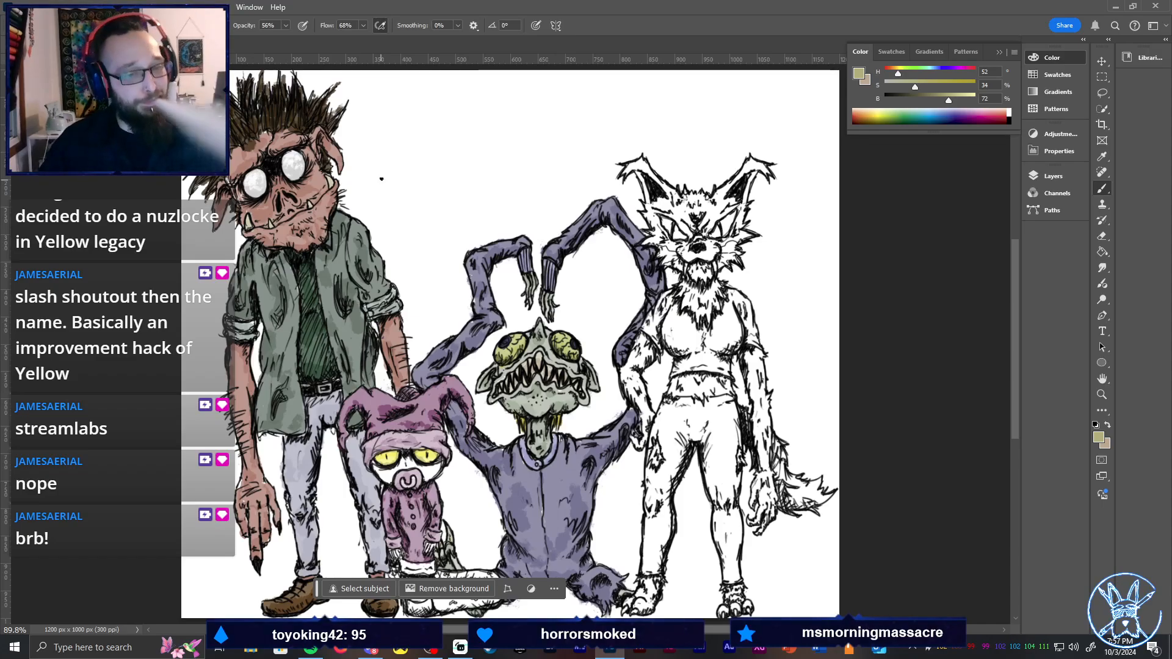
{"action": "key", "text": "z"}
{"action": "left_click_drag", "start_coordinate": [403, 484], "coordinate": [489, 439]}
{"action": "key", "text": "space"}
{"action": "left_click_drag", "start_coordinate": [504, 308], "coordinate": [559, 262]}
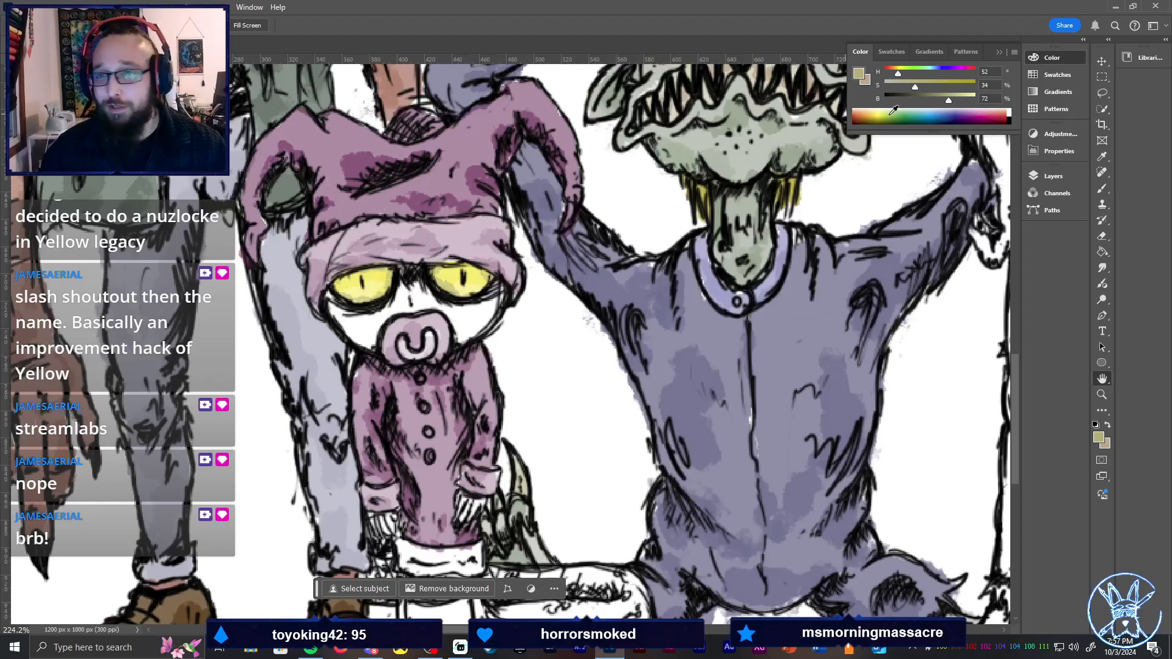
{"action": "left_click_drag", "start_coordinate": [943, 102], "coordinate": [990, 99]}
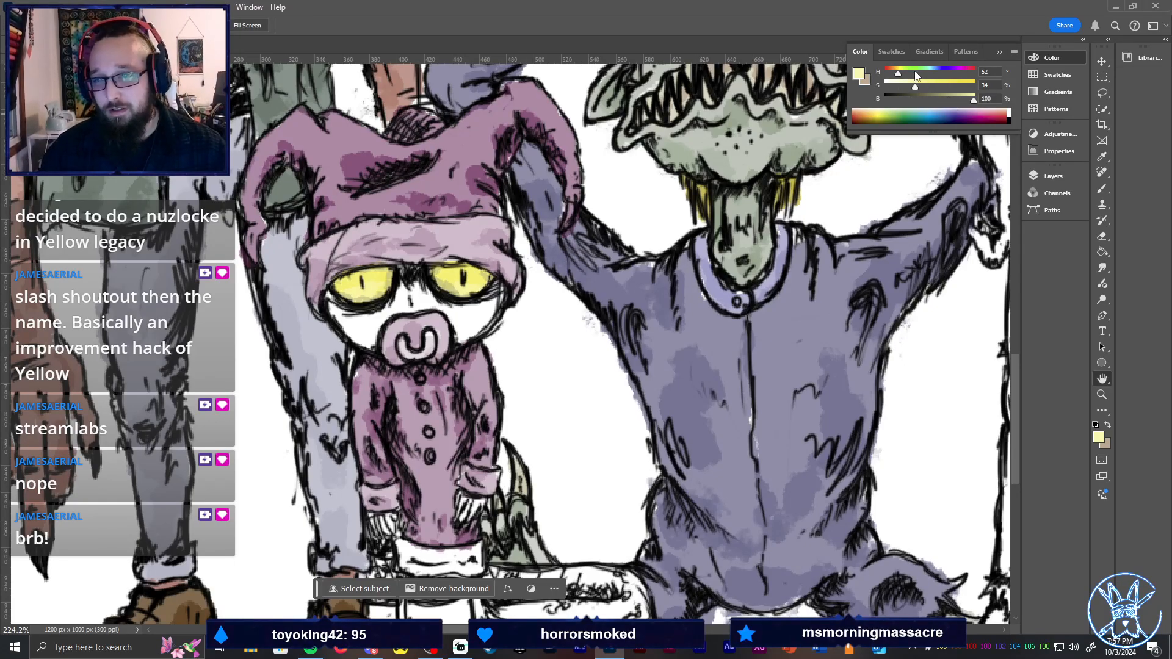
{"action": "left_click", "coordinate": [966, 100]}
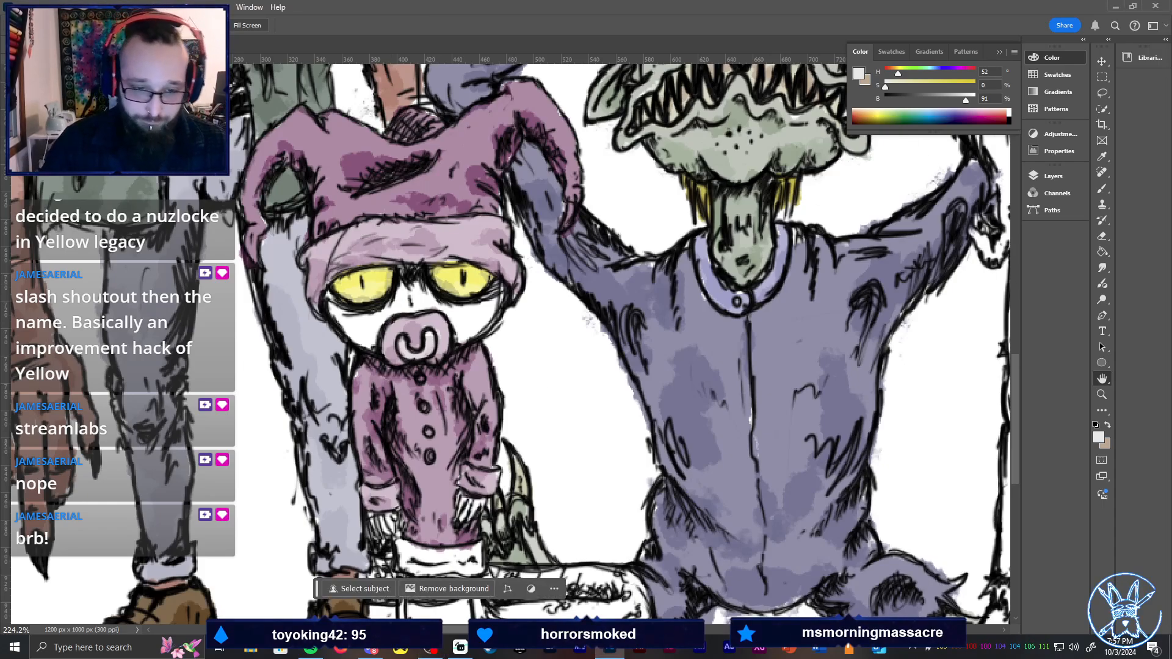
{"action": "key", "text": "b"}
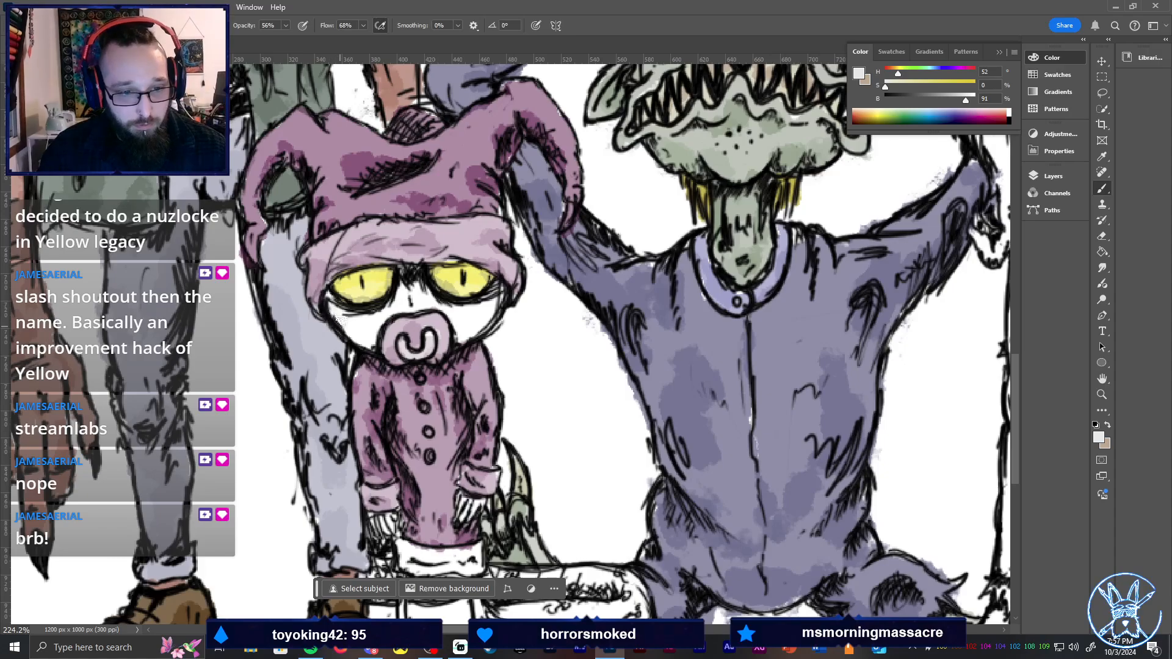
{"action": "mouse_move", "coordinate": [339, 318]}
{"action": "left_mouse_down"}
{"action": "mouse_move", "coordinate": [366, 326]}
{"action": "mouse_move", "coordinate": [402, 303]}
{"action": "mouse_move", "coordinate": [464, 324]}
{"action": "mouse_move", "coordinate": [496, 301]}
{"action": "left_mouse_up"}
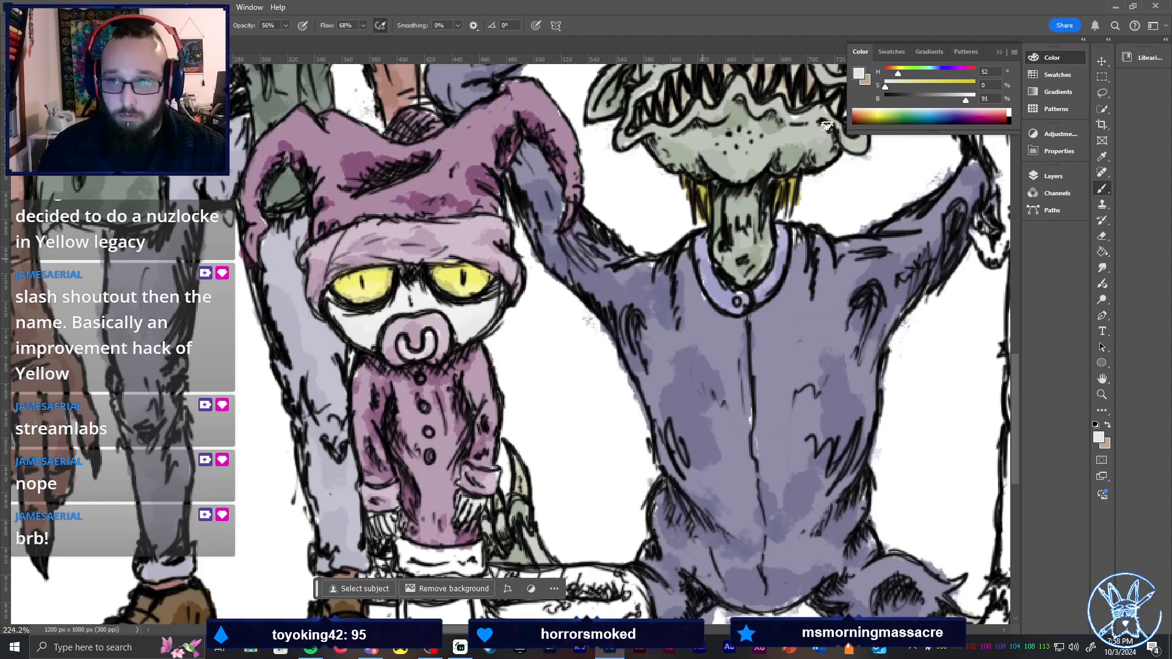
{"action": "left_click_drag", "start_coordinate": [968, 101], "coordinate": [948, 100]}
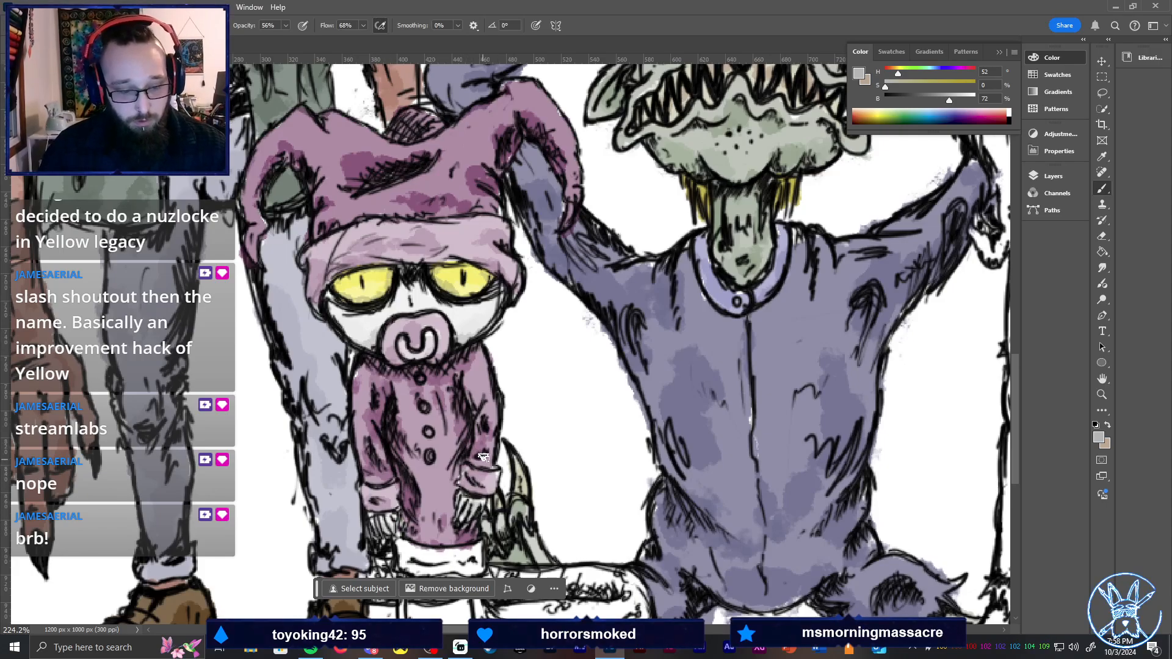
Paint the coat's hem band with the pale purple sampled from the sleeve cuff and shade it with a sampled darker purple
{"action": "left_click_drag", "start_coordinate": [483, 457], "coordinate": [532, 304]}
{"action": "key", "text": "i"}
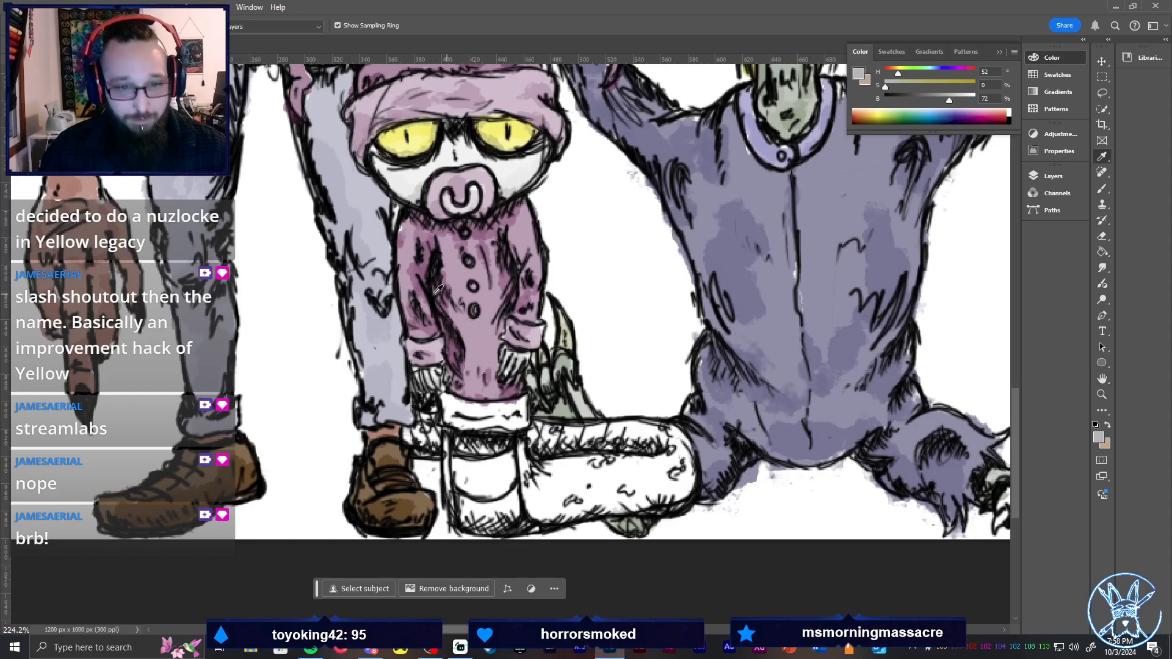
{"action": "left_click", "coordinate": [435, 347]}
{"action": "key", "text": "b"}
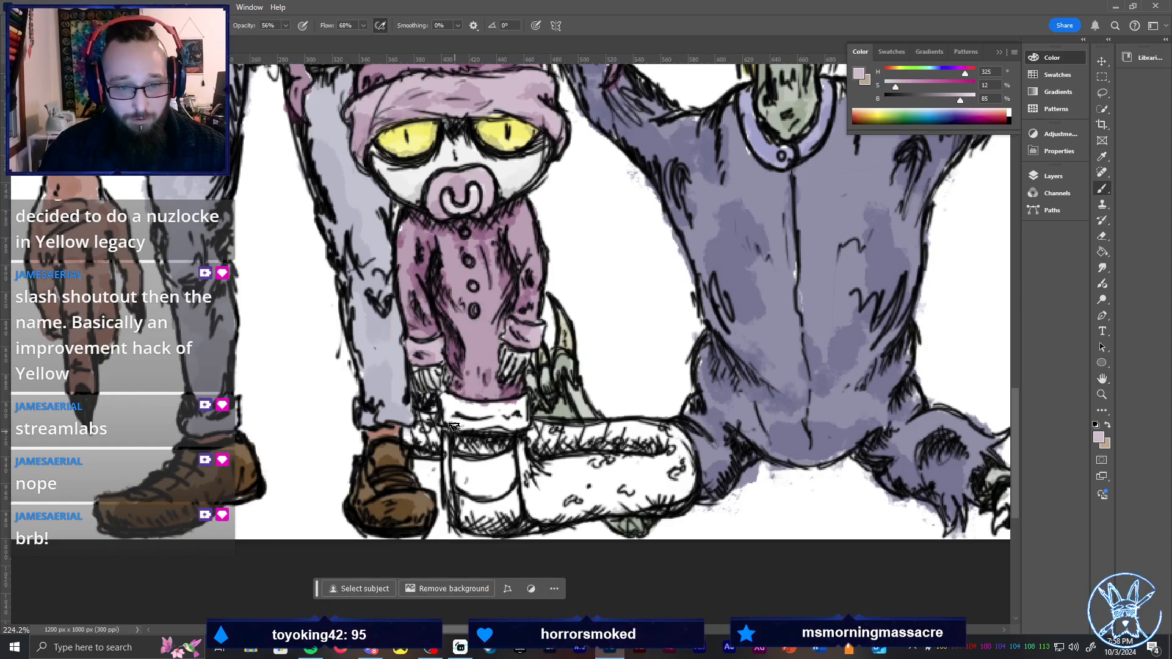
{"action": "mouse_move", "coordinate": [447, 399]}
{"action": "left_mouse_down"}
{"action": "mouse_move", "coordinate": [457, 425]}
{"action": "mouse_move", "coordinate": [478, 404]}
{"action": "mouse_move", "coordinate": [494, 424]}
{"action": "mouse_move", "coordinate": [519, 406]}
{"action": "mouse_move", "coordinate": [467, 419]}
{"action": "mouse_move", "coordinate": [494, 430]}
{"action": "left_mouse_up"}
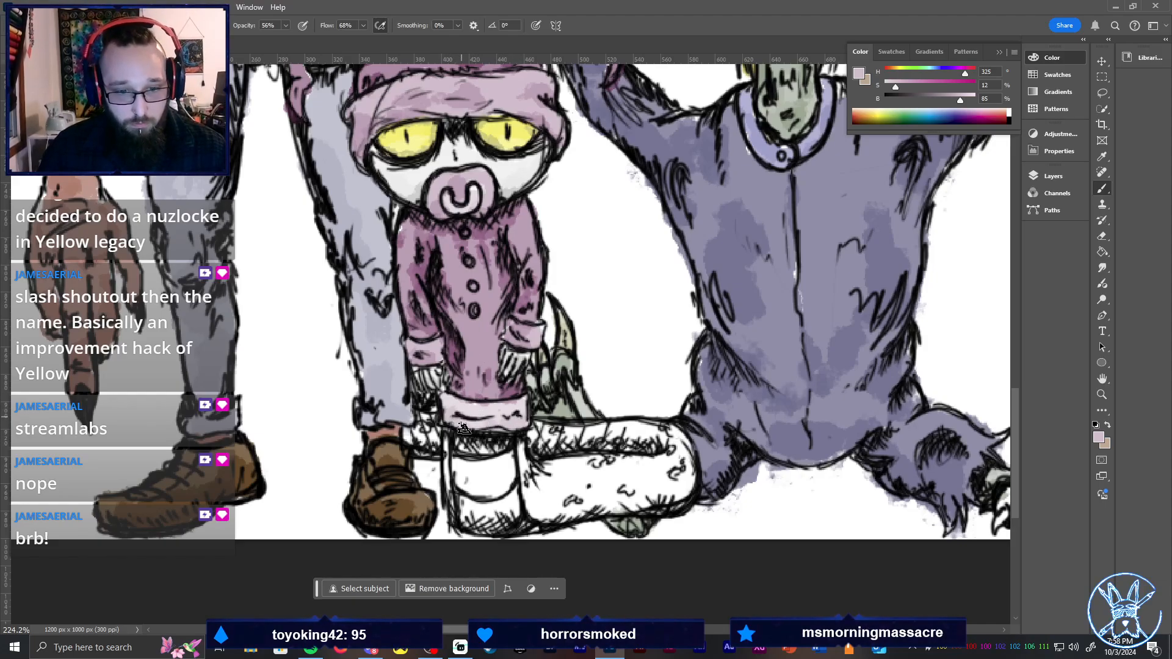
{"action": "key", "text": "i"}
{"action": "left_click", "coordinate": [489, 330]}
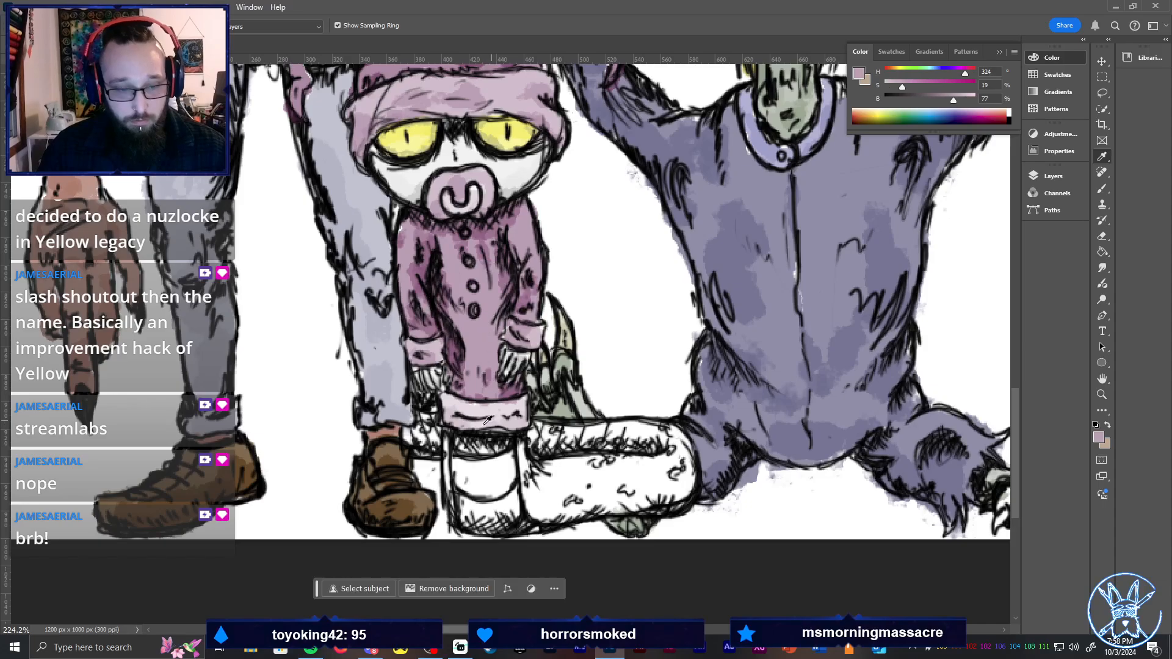
{"action": "key", "text": "b"}
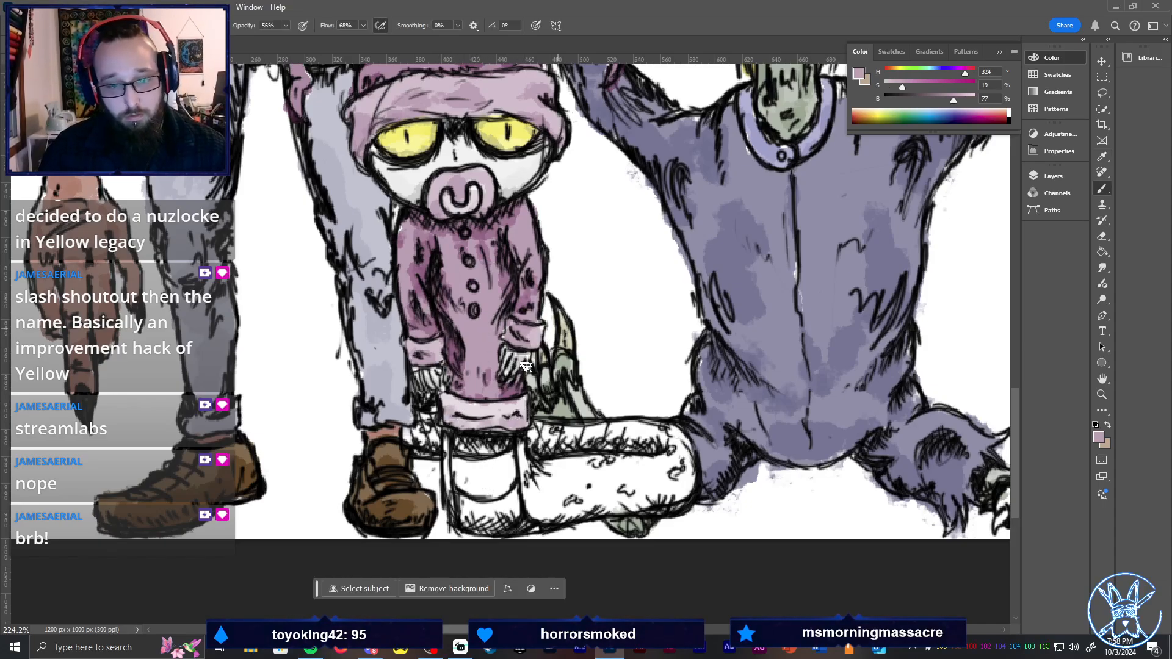
Sample the muted yellow from the small character's eye and paint the banded cylindrical shape below the coat's hem
{"action": "key", "text": "i"}
{"action": "left_click", "coordinate": [517, 139]}
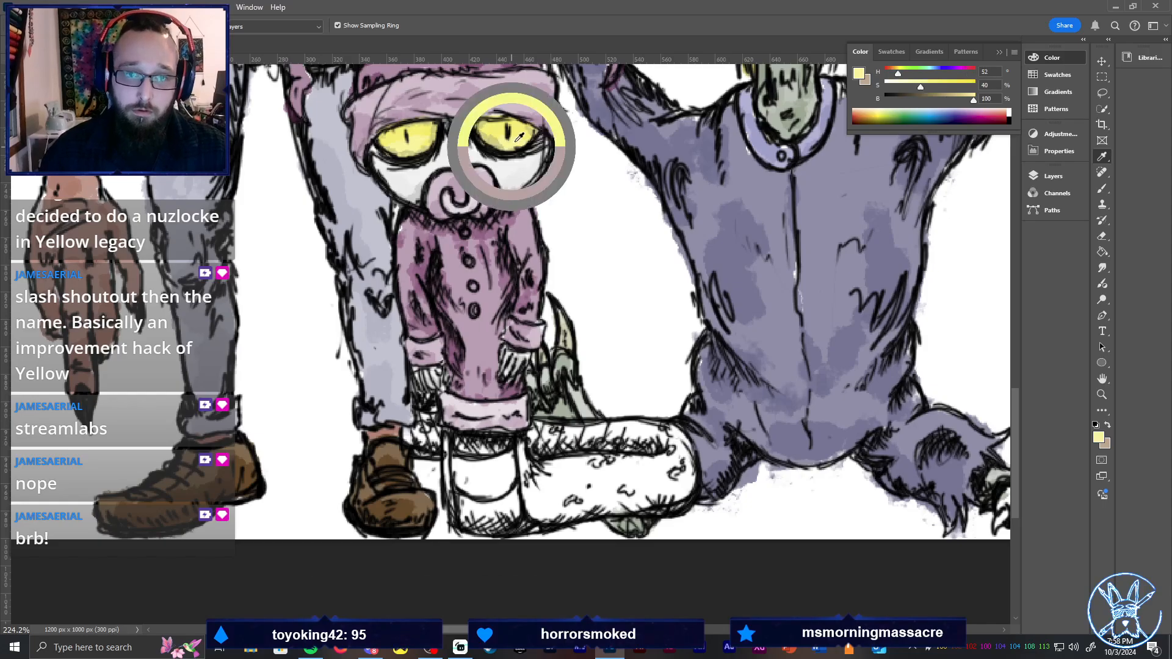
{"action": "left_click", "coordinate": [496, 138]}
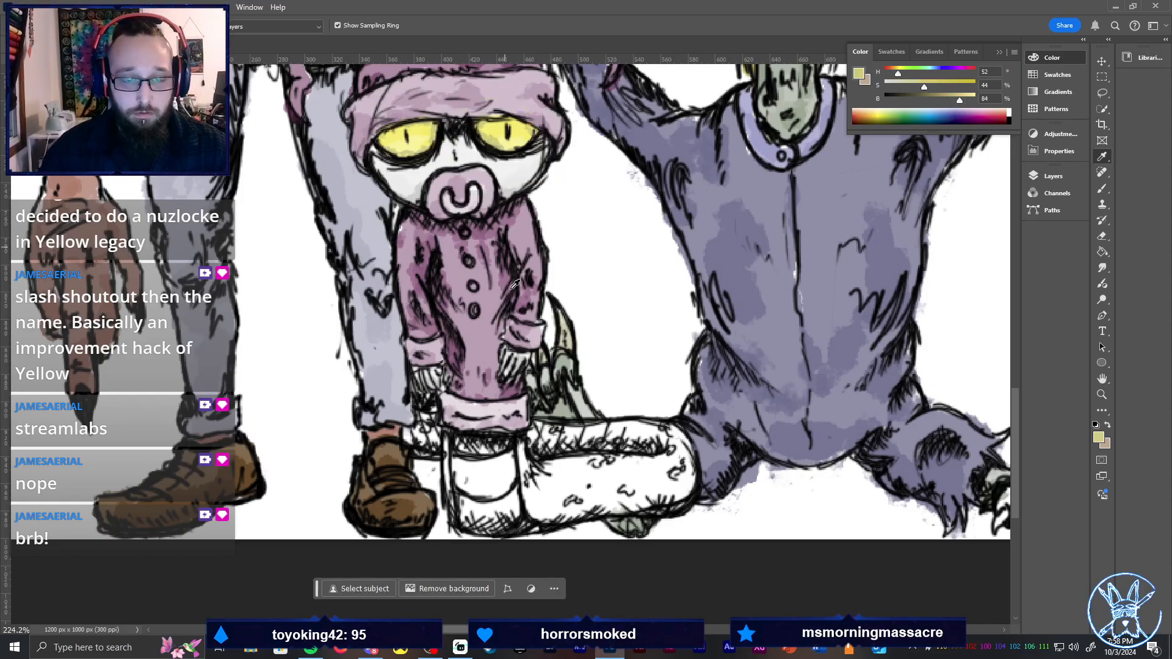
{"action": "key", "text": "b"}
{"action": "mouse_move", "coordinate": [455, 489]}
{"action": "left_mouse_down"}
{"action": "mouse_move", "coordinate": [467, 453]}
{"action": "mouse_move", "coordinate": [486, 490]}
{"action": "mouse_move", "coordinate": [500, 435]}
{"action": "mouse_move", "coordinate": [506, 519]}
{"action": "mouse_move", "coordinate": [529, 528]}
{"action": "mouse_move", "coordinate": [486, 508]}
{"action": "left_mouse_up"}
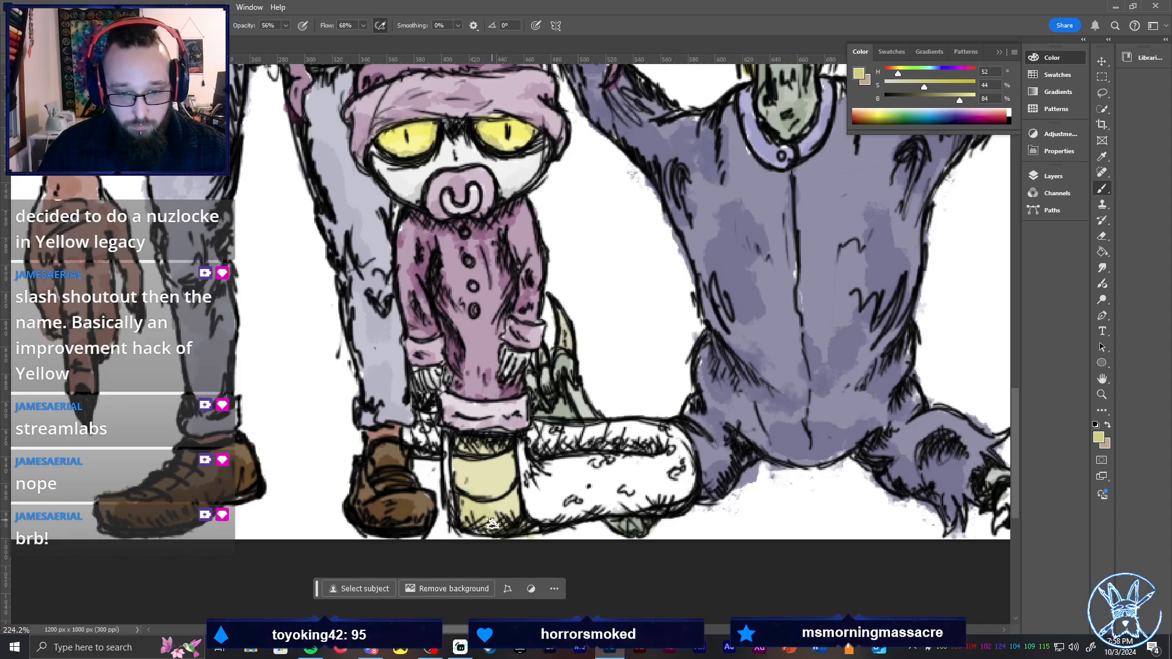
{"action": "mouse_move", "coordinate": [502, 447]}
{"action": "left_mouse_down"}
{"action": "mouse_move", "coordinate": [462, 484]}
{"action": "mouse_move", "coordinate": [523, 427]}
{"action": "left_mouse_up"}
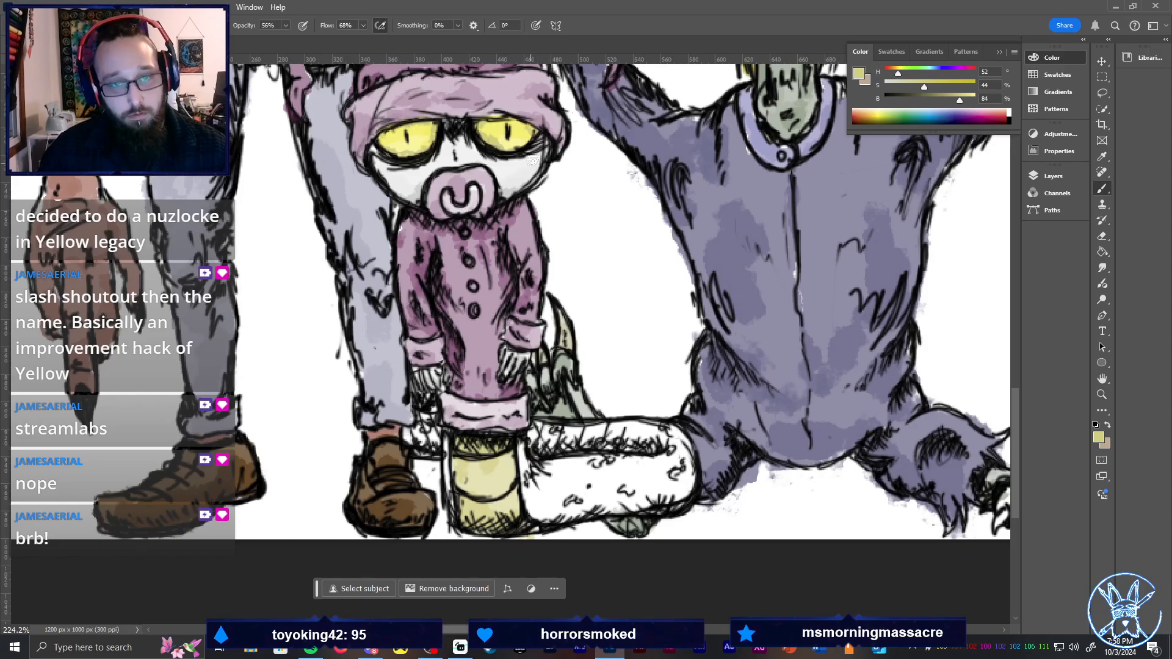
Sample a slightly darker yellow from the eye and shade the banded shape under the hem with it
{"action": "key", "text": "i"}
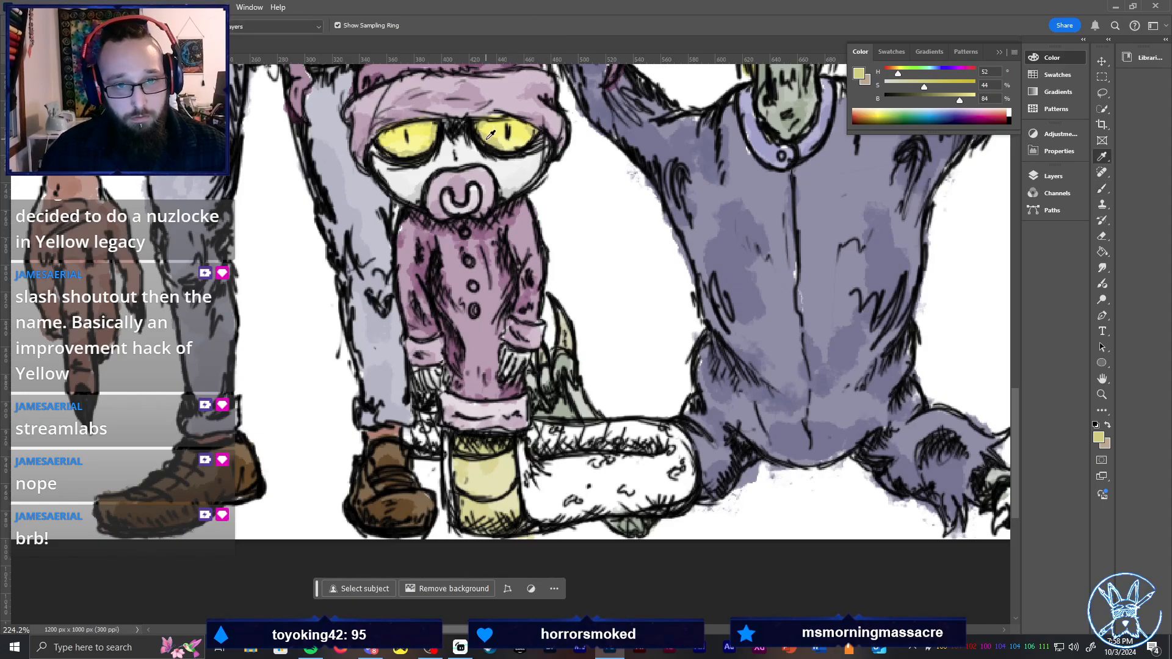
{"action": "left_click", "coordinate": [491, 136]}
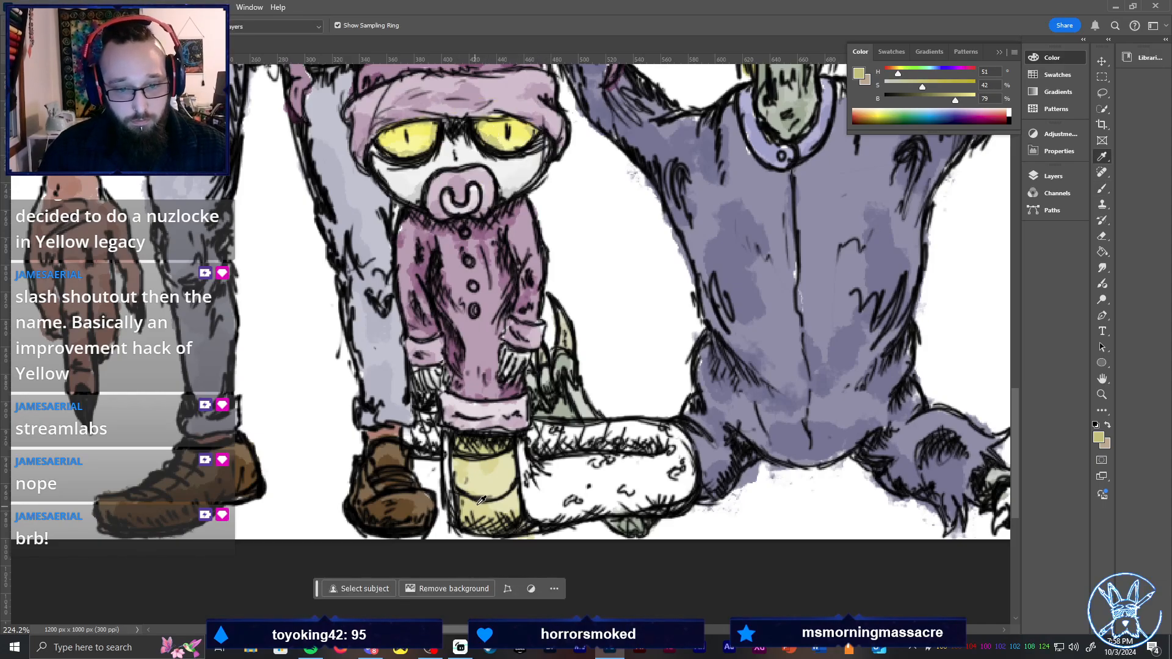
{"action": "key", "text": "b"}
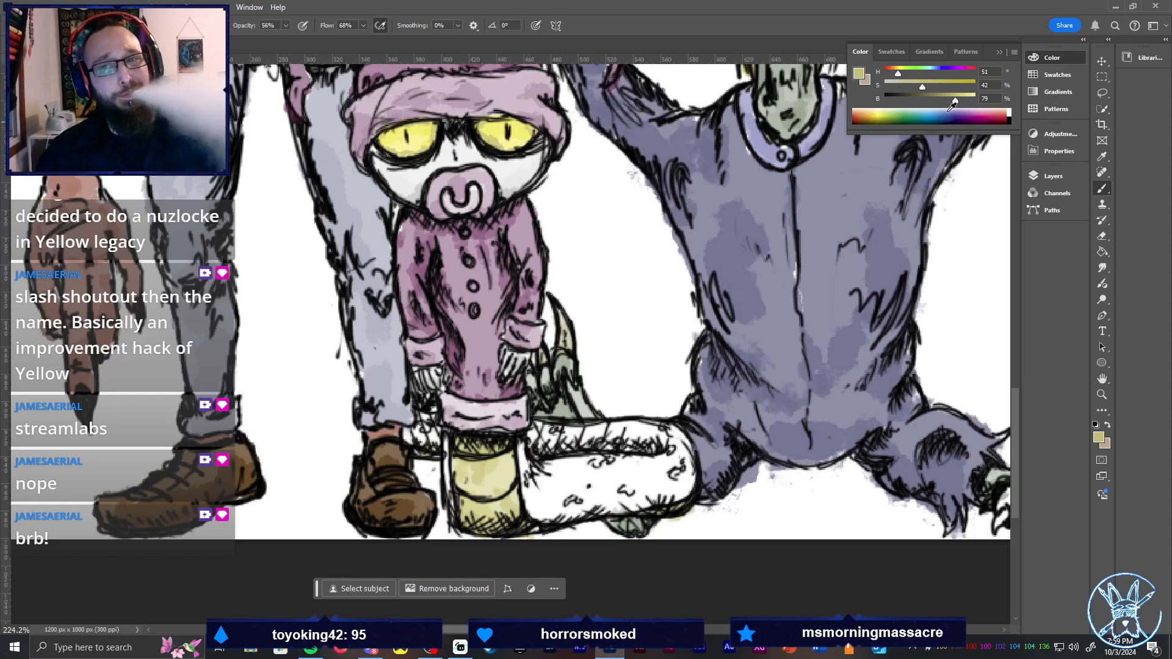
Set the brush to neutral grey at 46% brightness and paint the thick, log-like shape on both sides of the yellow cylinder
{"action": "left_click", "coordinate": [886, 86]}
{"action": "left_click", "coordinate": [936, 99]}
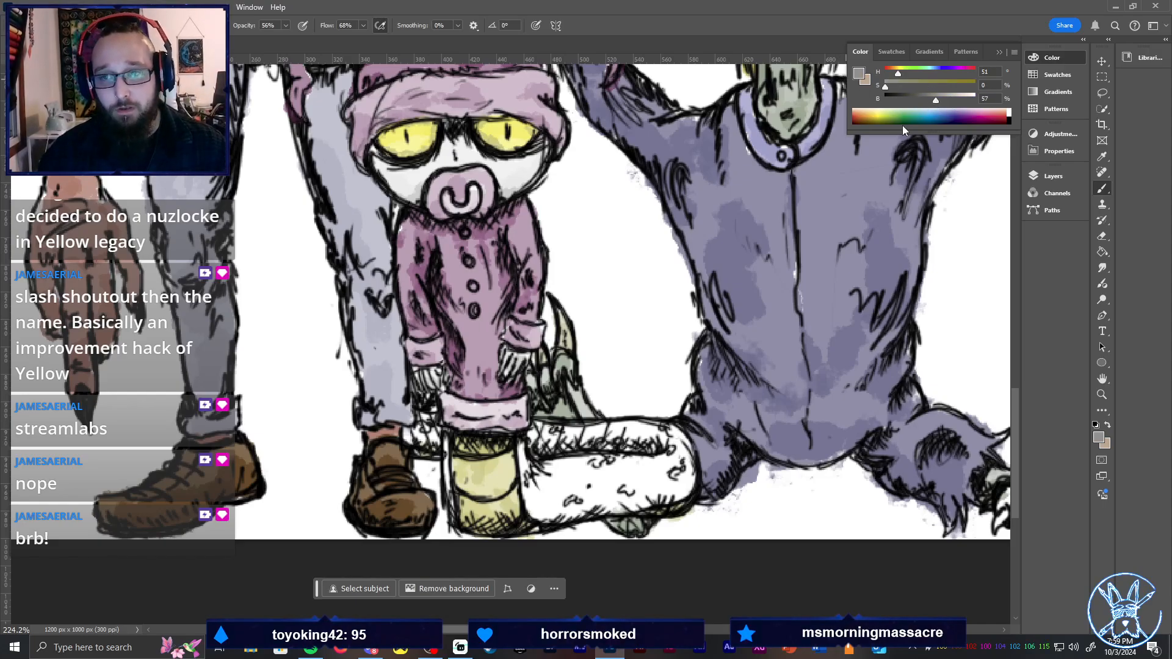
{"action": "left_click", "coordinate": [925, 100]}
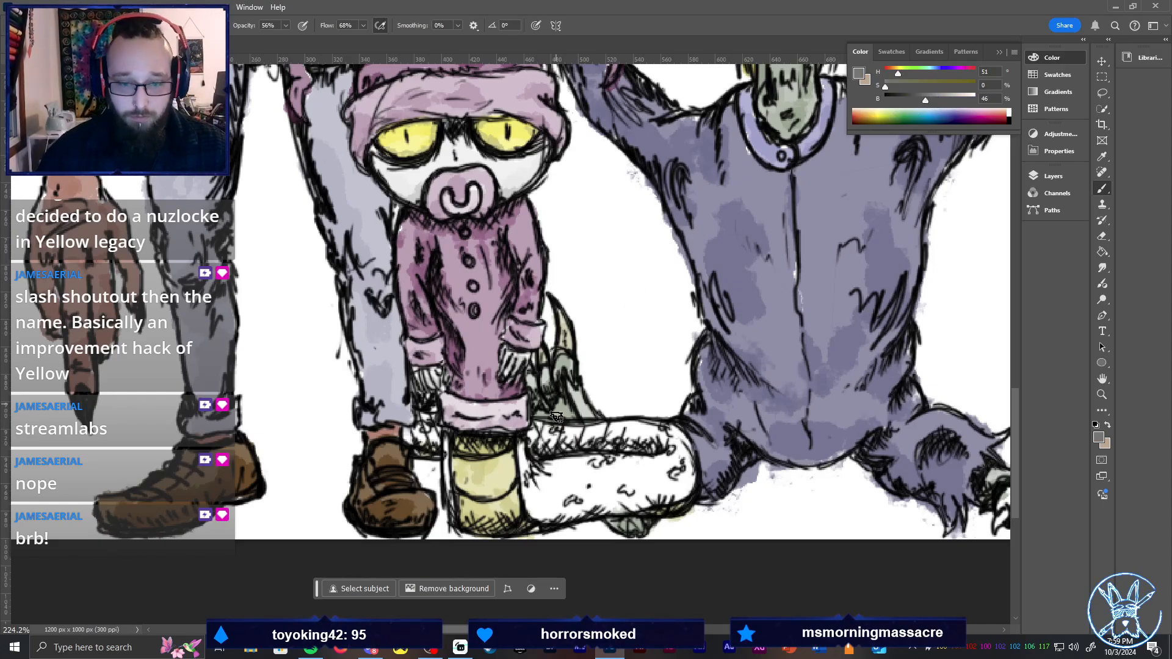
{"action": "mouse_move", "coordinate": [525, 480]}
{"action": "left_mouse_down"}
{"action": "mouse_move", "coordinate": [539, 518]}
{"action": "mouse_move", "coordinate": [548, 466]}
{"action": "mouse_move", "coordinate": [570, 504]}
{"action": "mouse_move", "coordinate": [596, 508]}
{"action": "mouse_move", "coordinate": [614, 458]}
{"action": "mouse_move", "coordinate": [599, 514]}
{"action": "mouse_move", "coordinate": [596, 496]}
{"action": "mouse_move", "coordinate": [558, 505]}
{"action": "mouse_move", "coordinate": [637, 459]}
{"action": "mouse_move", "coordinate": [653, 504]}
{"action": "mouse_move", "coordinate": [678, 442]}
{"action": "mouse_move", "coordinate": [677, 498]}
{"action": "mouse_move", "coordinate": [687, 479]}
{"action": "mouse_move", "coordinate": [670, 431]}
{"action": "mouse_move", "coordinate": [677, 458]}
{"action": "mouse_move", "coordinate": [639, 445]}
{"action": "mouse_move", "coordinate": [662, 452]}
{"action": "mouse_move", "coordinate": [642, 425]}
{"action": "mouse_move", "coordinate": [555, 446]}
{"action": "mouse_move", "coordinate": [537, 437]}
{"action": "mouse_move", "coordinate": [674, 435]}
{"action": "mouse_move", "coordinate": [680, 459]}
{"action": "mouse_move", "coordinate": [541, 426]}
{"action": "mouse_move", "coordinate": [530, 436]}
{"action": "mouse_move", "coordinate": [536, 450]}
{"action": "mouse_move", "coordinate": [564, 433]}
{"action": "mouse_move", "coordinate": [578, 451]}
{"action": "mouse_move", "coordinate": [595, 427]}
{"action": "mouse_move", "coordinate": [639, 457]}
{"action": "left_mouse_up"}
{"action": "mouse_move", "coordinate": [531, 502]}
{"action": "left_mouse_down"}
{"action": "mouse_move", "coordinate": [644, 507]}
{"action": "mouse_move", "coordinate": [687, 493]}
{"action": "left_mouse_up"}
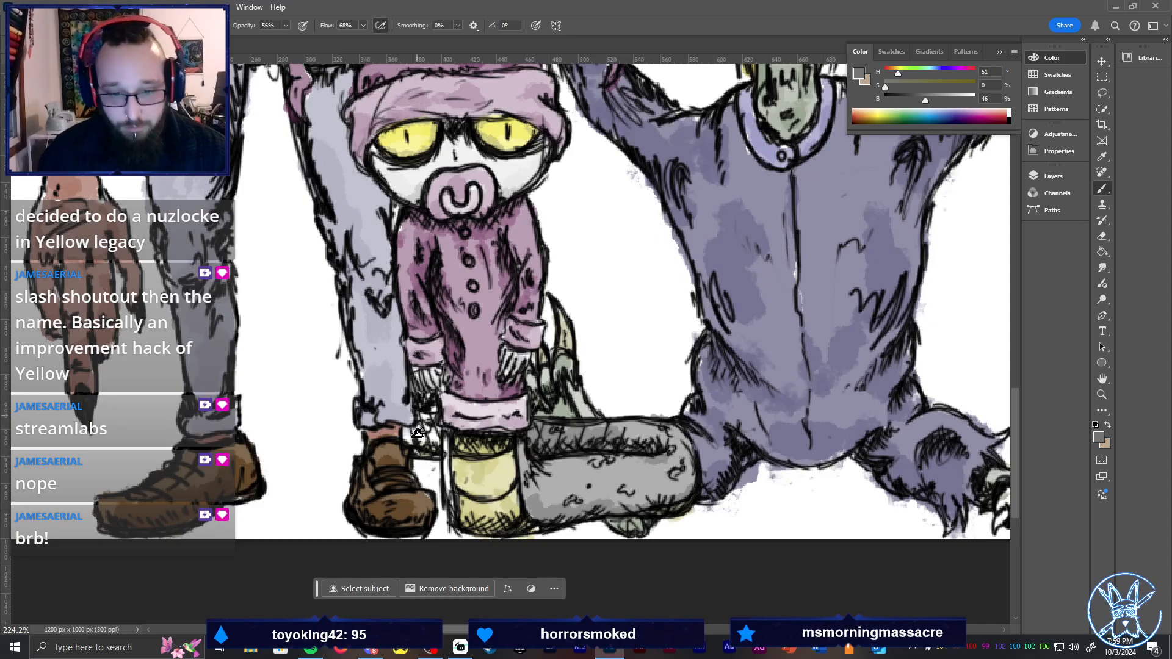
{"action": "mouse_move", "coordinate": [444, 435]}
{"action": "left_mouse_down"}
{"action": "mouse_move", "coordinate": [451, 503]}
{"action": "mouse_move", "coordinate": [452, 479]}
{"action": "left_mouse_up"}
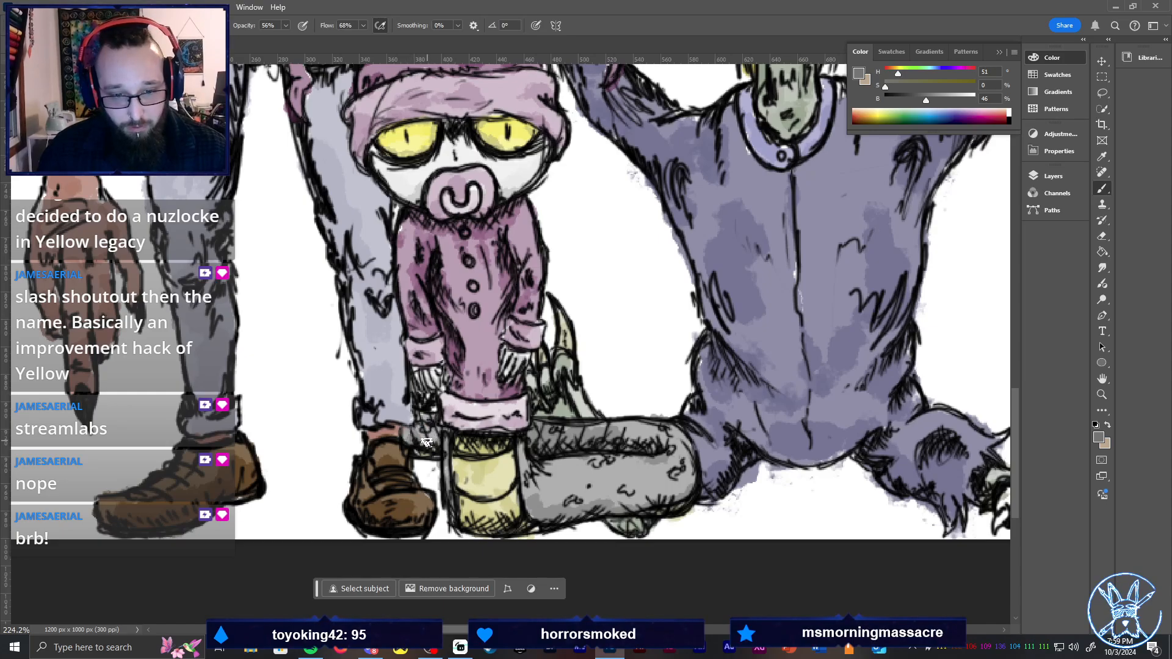
{"action": "left_click_drag", "start_coordinate": [426, 442], "coordinate": [432, 438]}
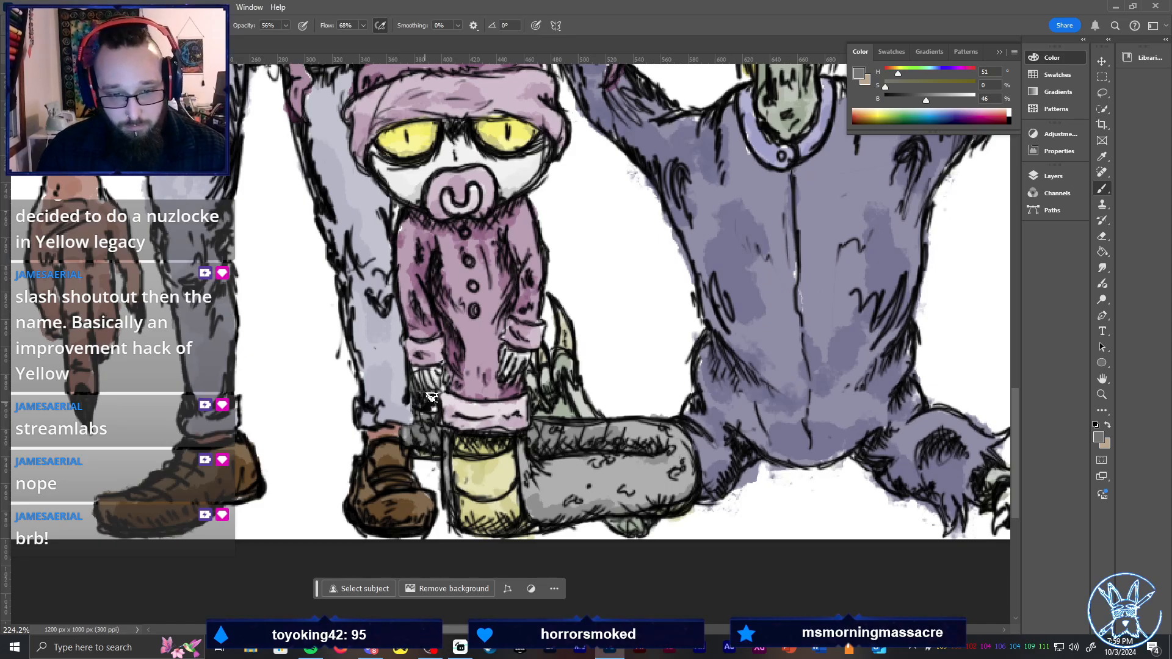
Darken the brush to neutral grey at 34% and 19% brightness and shade the log-like shape beside the yellow cylinder
{"action": "left_click_drag", "start_coordinate": [923, 100], "coordinate": [917, 103]}
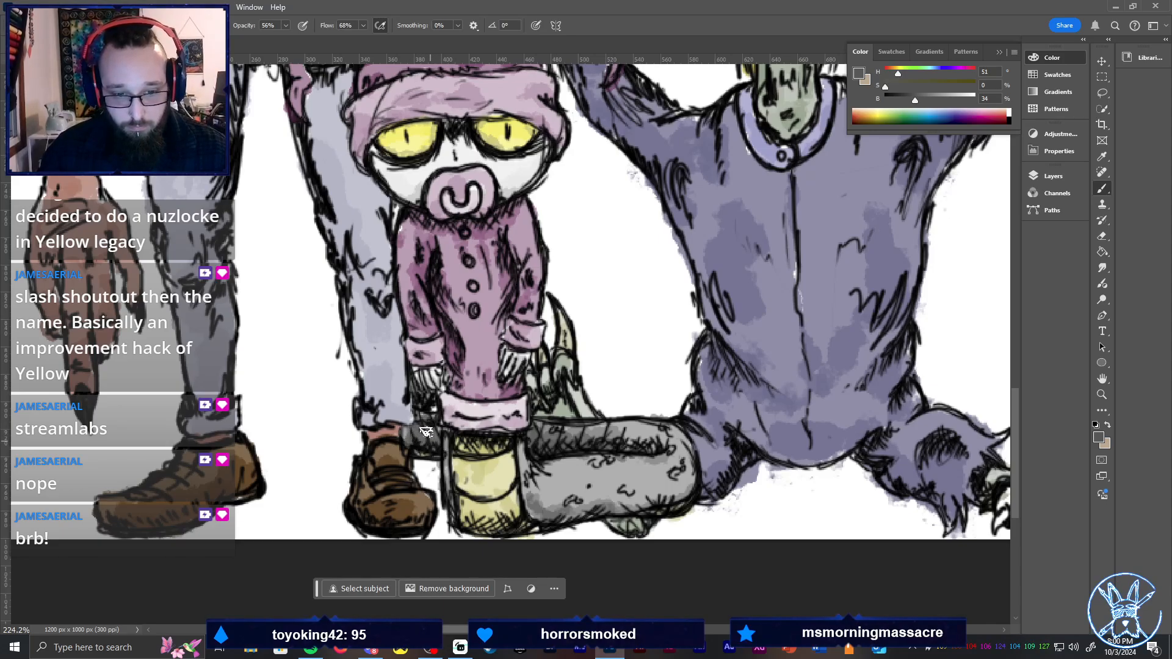
{"action": "key", "text": "e"}
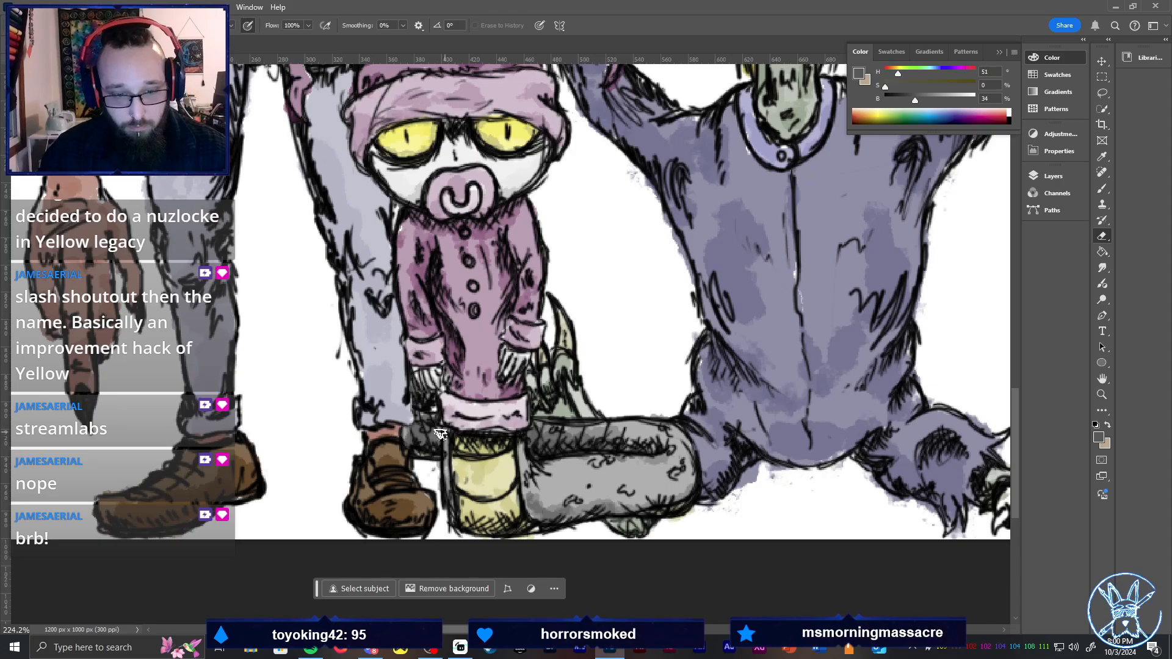
{"action": "key", "text": "b"}
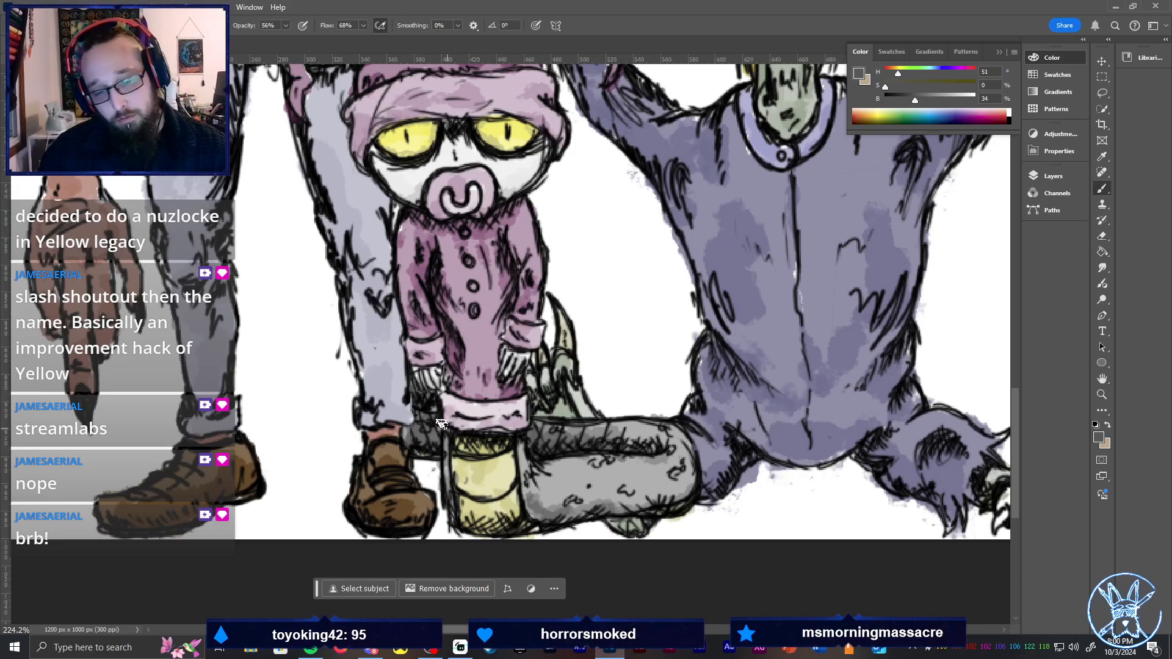
{"action": "left_click_drag", "start_coordinate": [926, 100], "coordinate": [905, 110]}
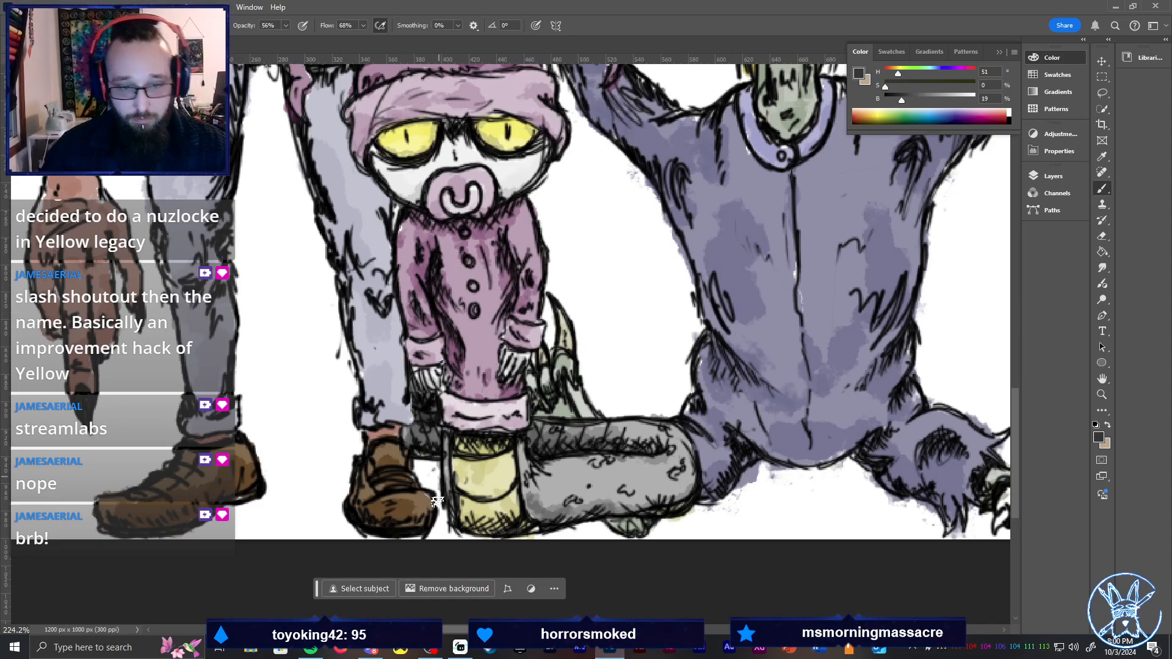
{"action": "key", "text": "ctrl+0"}
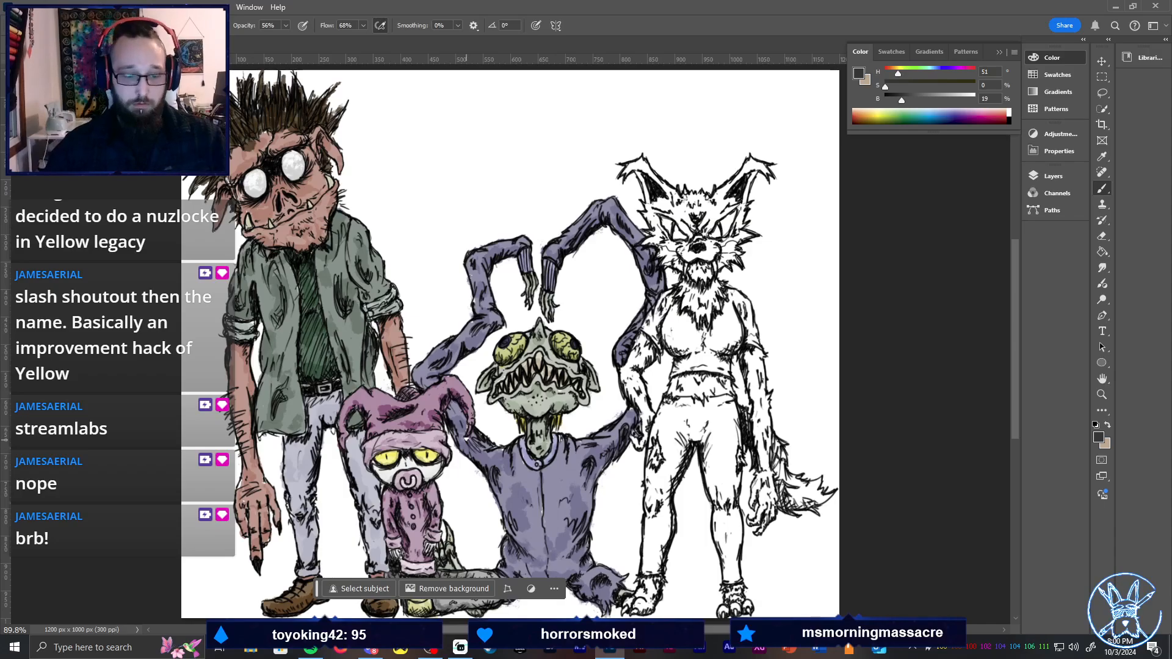
Sample the muted yellow at 84% brightness from the small hatted character's eye
{"action": "key", "text": "h"}
{"action": "mouse_move", "coordinate": [516, 513]}
{"action": "left_mouse_down"}
{"action": "mouse_move", "coordinate": [542, 398]}
{"action": "mouse_move", "coordinate": [526, 439]}
{"action": "left_mouse_up"}
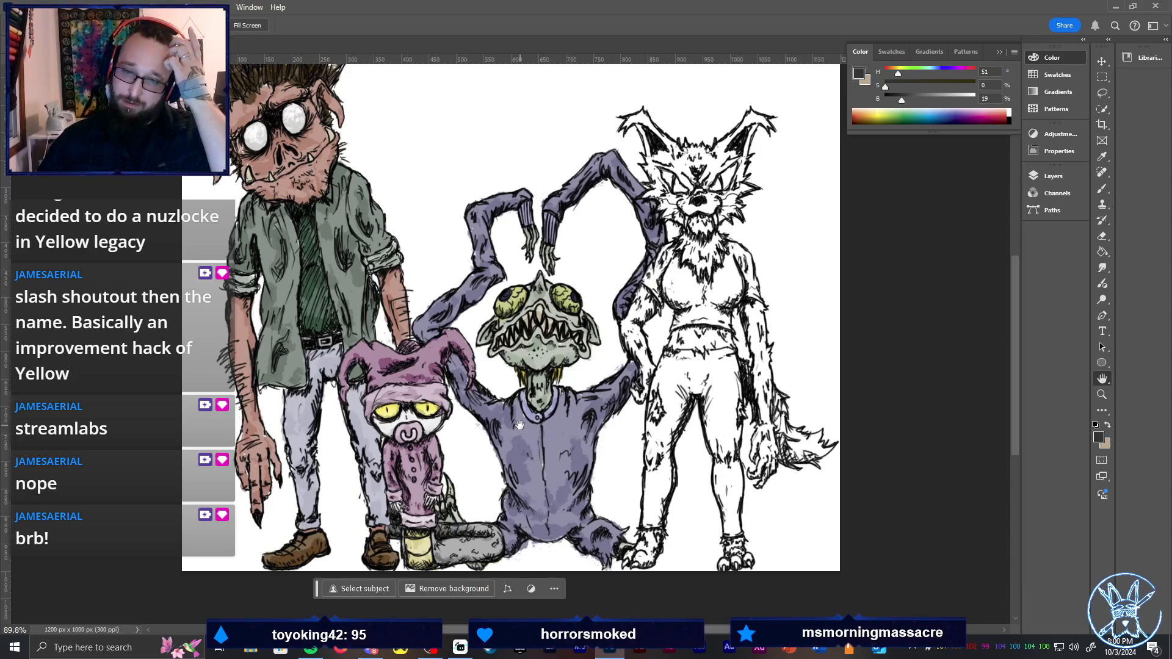
{"action": "key", "text": "i"}
{"action": "left_click", "coordinate": [439, 416]}
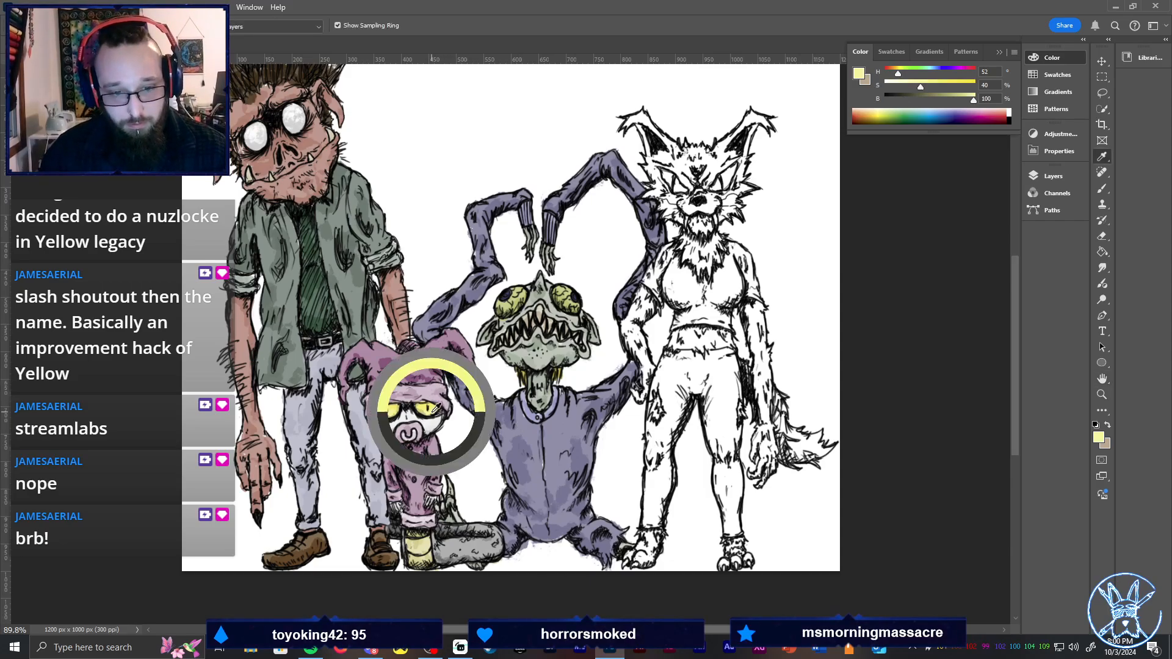
{"action": "left_click_drag", "start_coordinate": [419, 407], "coordinate": [422, 411]}
Lock Layer 5 and add a new layer between the Sass and Slaylem layers for the wolf character's colors
{"action": "key", "text": "z"}
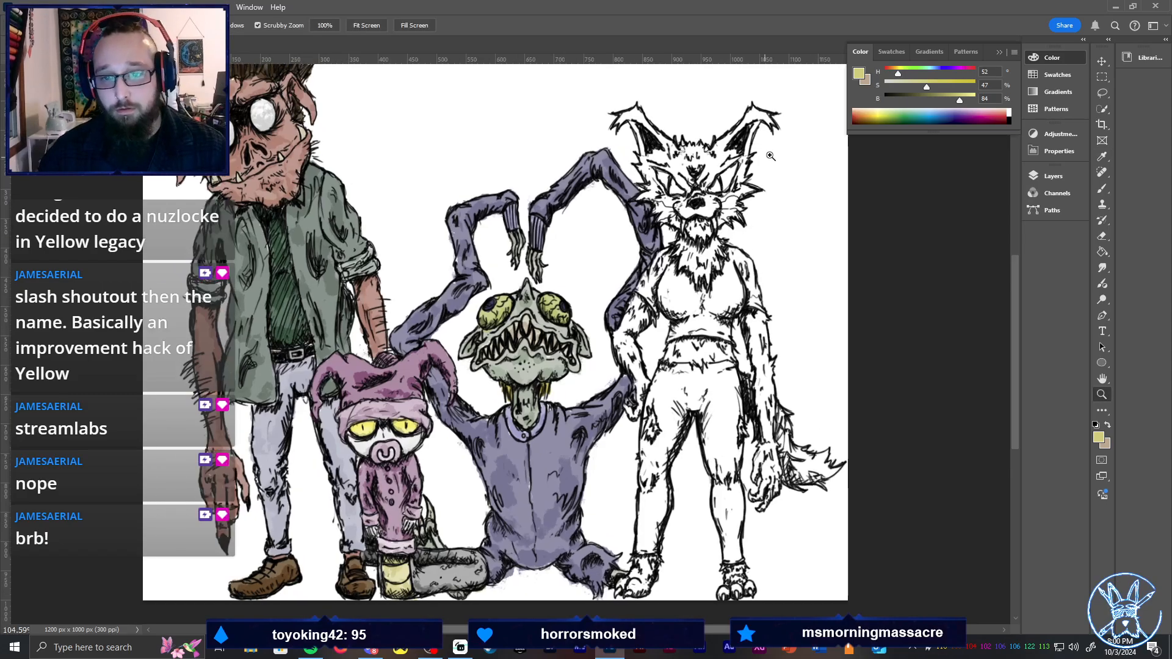
{"action": "left_click_drag", "start_coordinate": [653, 175], "coordinate": [1043, 243]}
{"action": "left_click", "coordinate": [1052, 176]}
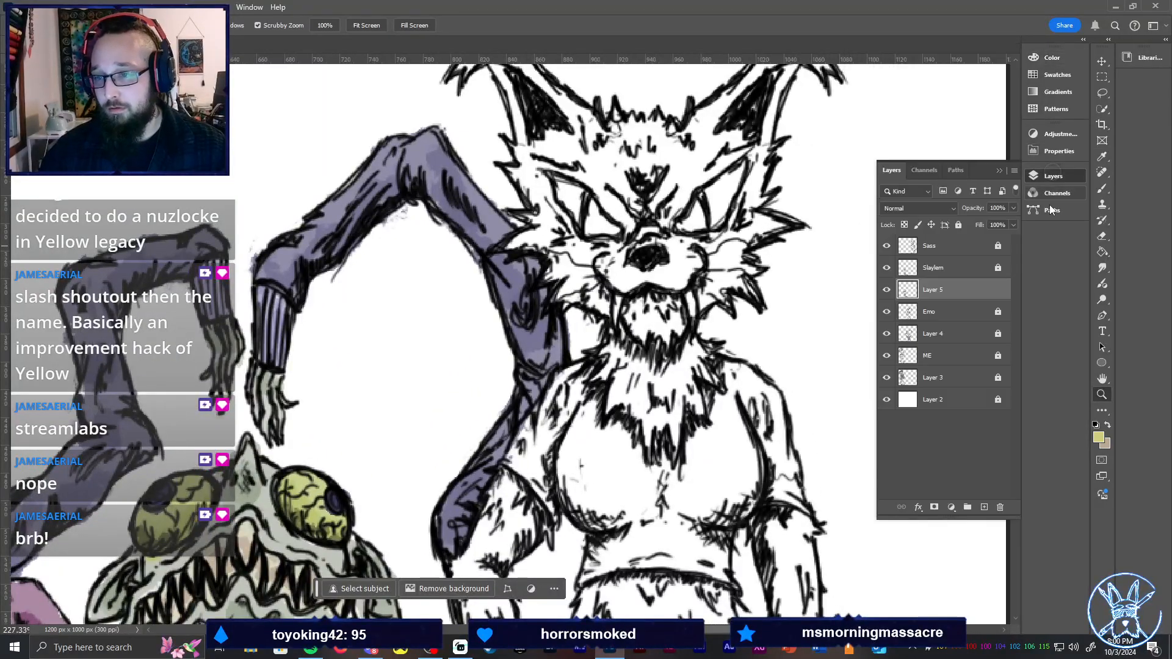
{"action": "left_click", "coordinate": [958, 225]}
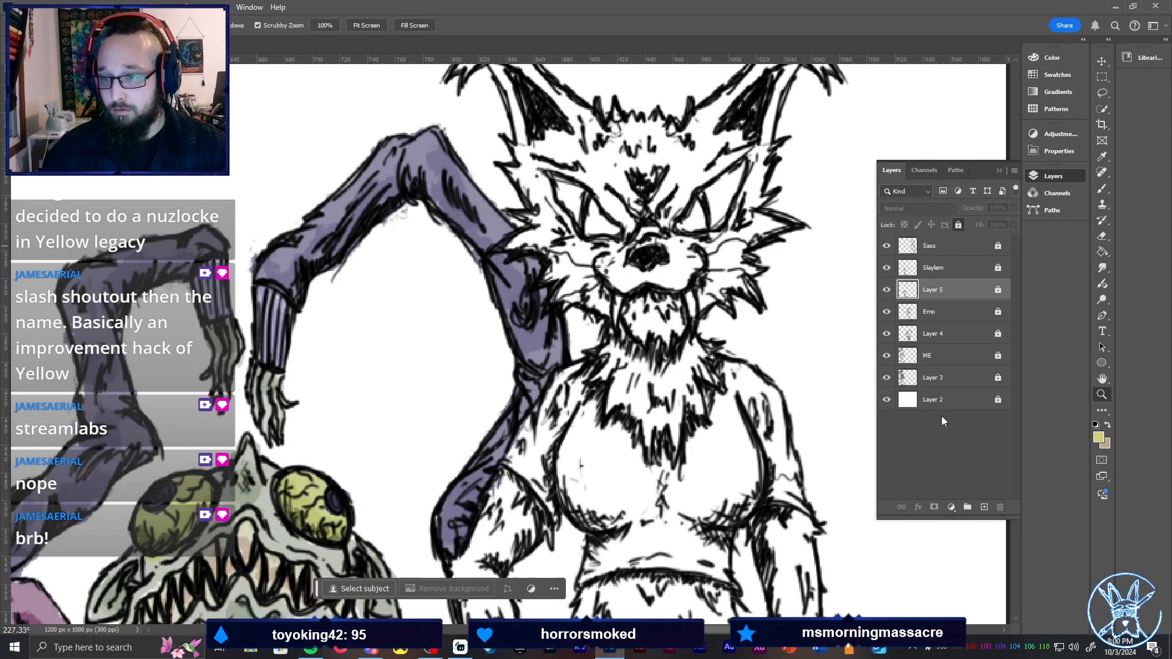
{"action": "left_click", "coordinate": [984, 507]}
{"action": "left_click_drag", "start_coordinate": [950, 292], "coordinate": [957, 259]}
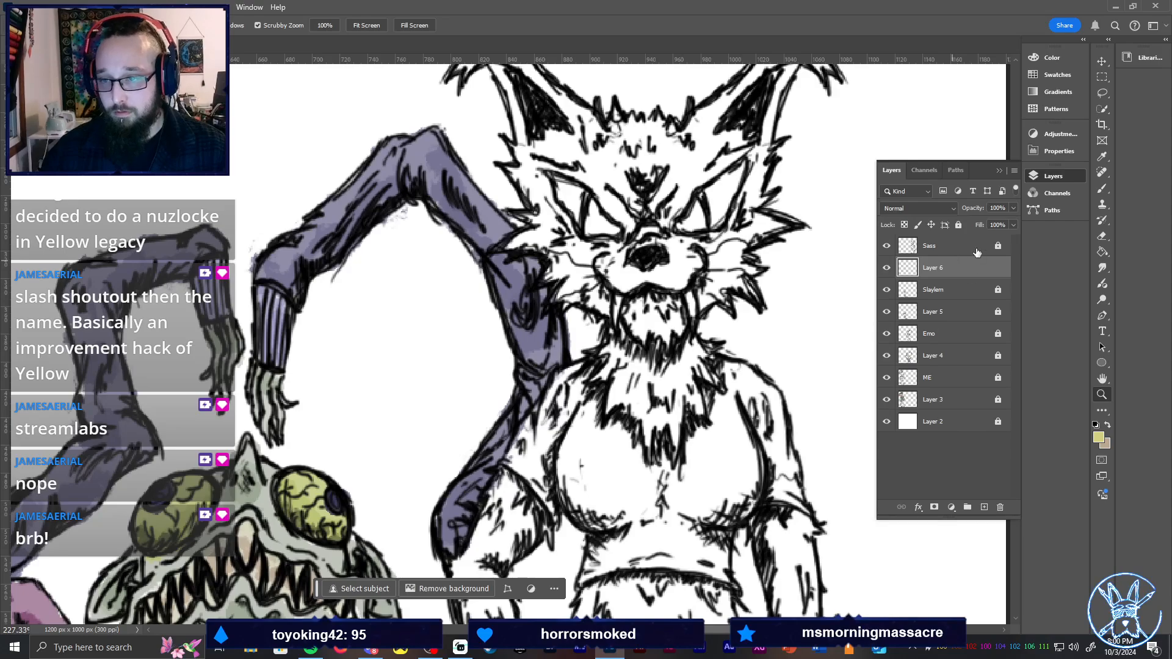
{"action": "left_click", "coordinate": [1053, 176]}
Try coloring the wolf's eyes with the sampled yellow shaded in golden yellow at hue 37° and saturation 67%, and erase that paint
{"action": "key", "text": "b"}
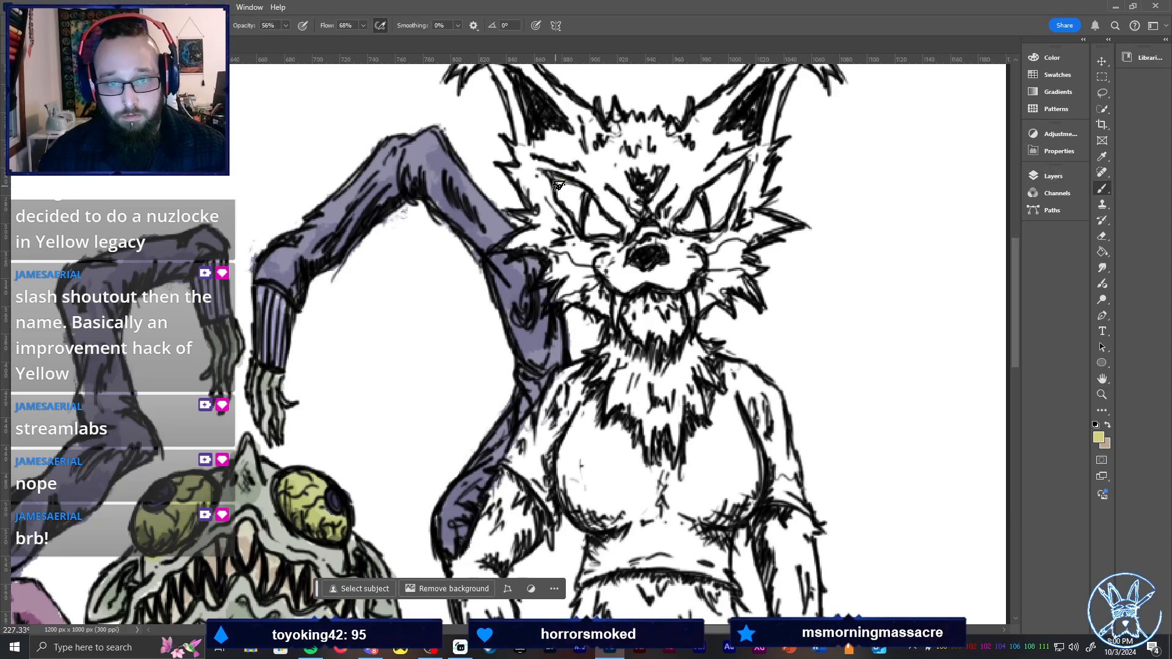
{"action": "mouse_move", "coordinate": [558, 184]}
{"action": "left_mouse_down"}
{"action": "mouse_move", "coordinate": [582, 235]}
{"action": "mouse_move", "coordinate": [597, 217]}
{"action": "mouse_move", "coordinate": [619, 229]}
{"action": "mouse_move", "coordinate": [579, 221]}
{"action": "mouse_move", "coordinate": [564, 199]}
{"action": "mouse_move", "coordinate": [603, 231]}
{"action": "mouse_move", "coordinate": [661, 239]}
{"action": "mouse_move", "coordinate": [708, 198]}
{"action": "mouse_move", "coordinate": [696, 221]}
{"action": "mouse_move", "coordinate": [708, 221]}
{"action": "mouse_move", "coordinate": [741, 169]}
{"action": "mouse_move", "coordinate": [720, 179]}
{"action": "mouse_move", "coordinate": [715, 215]}
{"action": "mouse_move", "coordinate": [686, 221]}
{"action": "mouse_move", "coordinate": [735, 188]}
{"action": "left_mouse_up"}
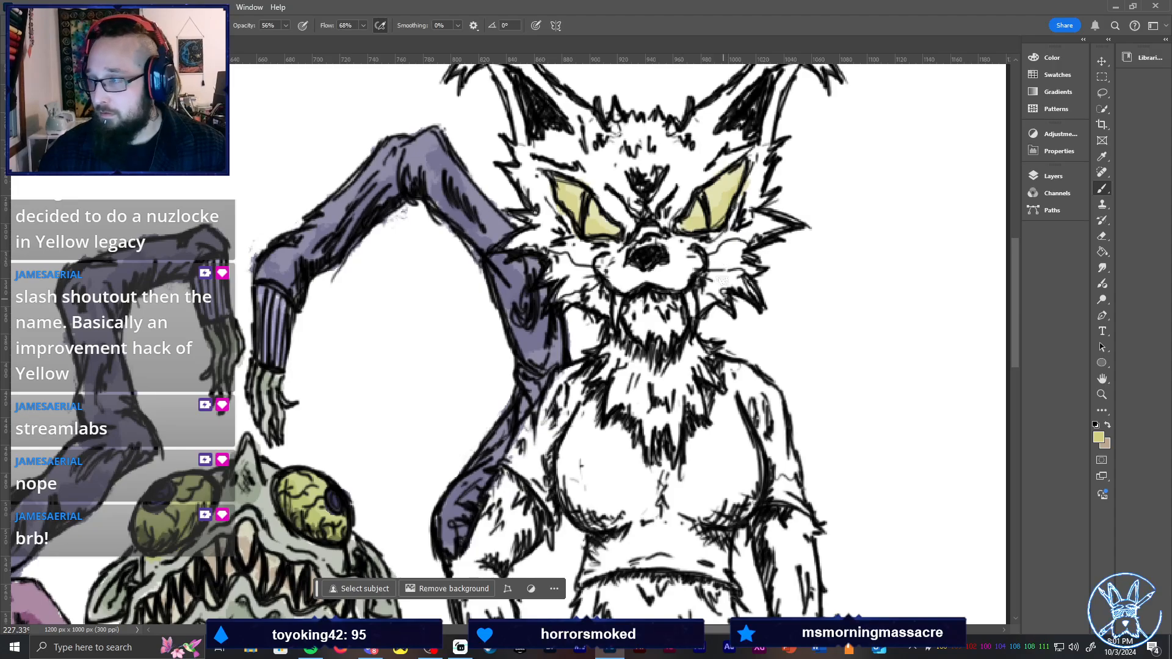
{"action": "key", "text": "F6"}
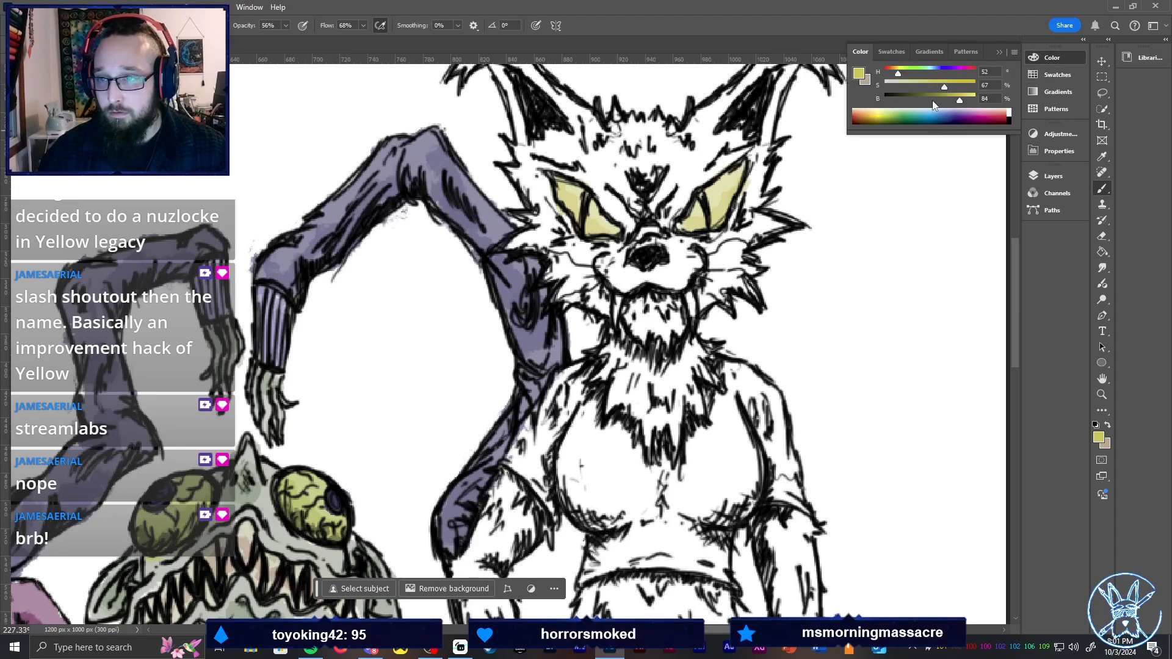
{"action": "left_click", "coordinate": [895, 73]}
{"action": "mouse_move", "coordinate": [688, 226]}
{"action": "left_mouse_down"}
{"action": "mouse_move", "coordinate": [708, 188]}
{"action": "mouse_move", "coordinate": [748, 167]}
{"action": "mouse_move", "coordinate": [712, 218]}
{"action": "left_mouse_up"}
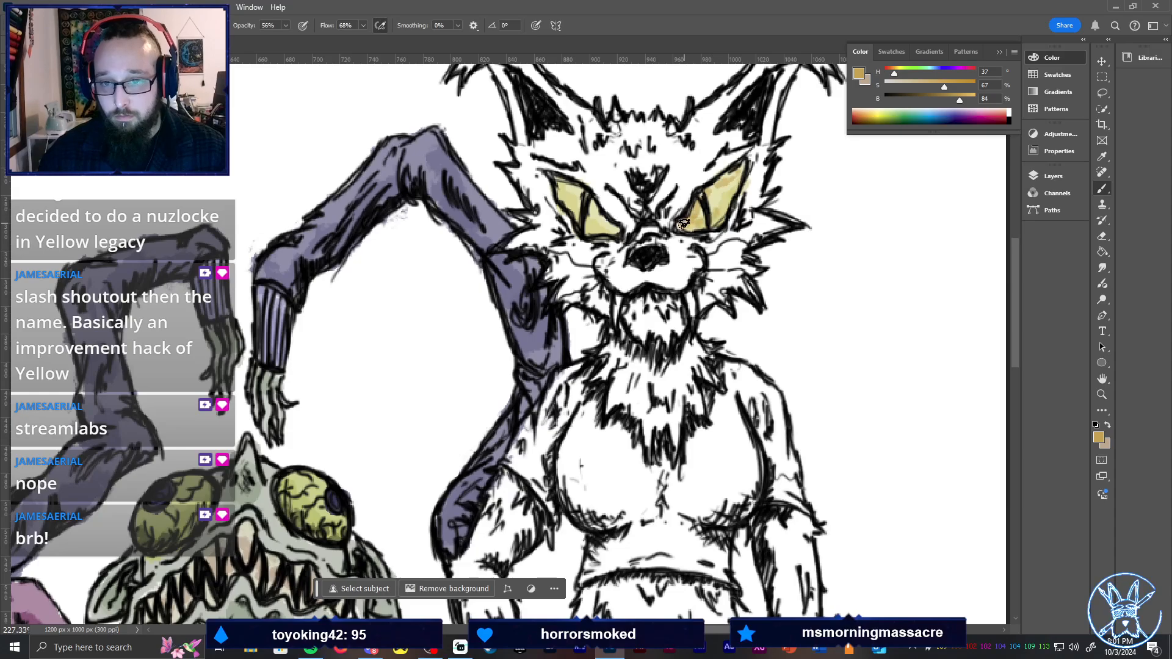
{"action": "mouse_move", "coordinate": [618, 228]}
{"action": "left_mouse_down"}
{"action": "mouse_move", "coordinate": [582, 207]}
{"action": "mouse_move", "coordinate": [594, 189]}
{"action": "mouse_move", "coordinate": [609, 230]}
{"action": "left_mouse_up"}
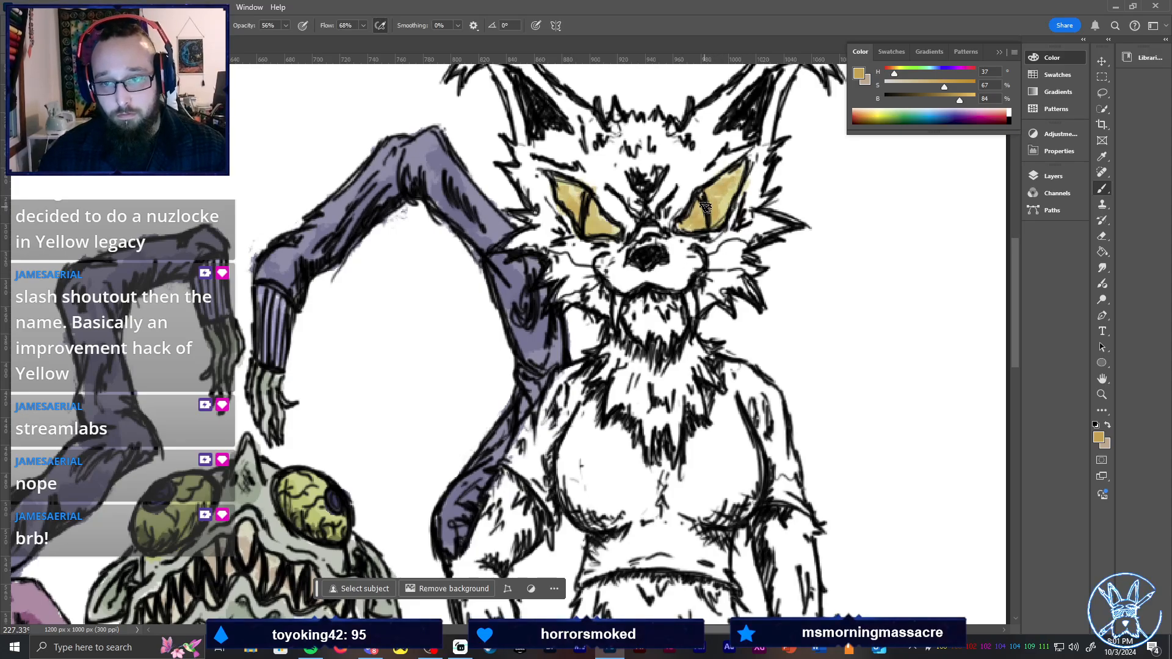
{"action": "key", "text": "e"}
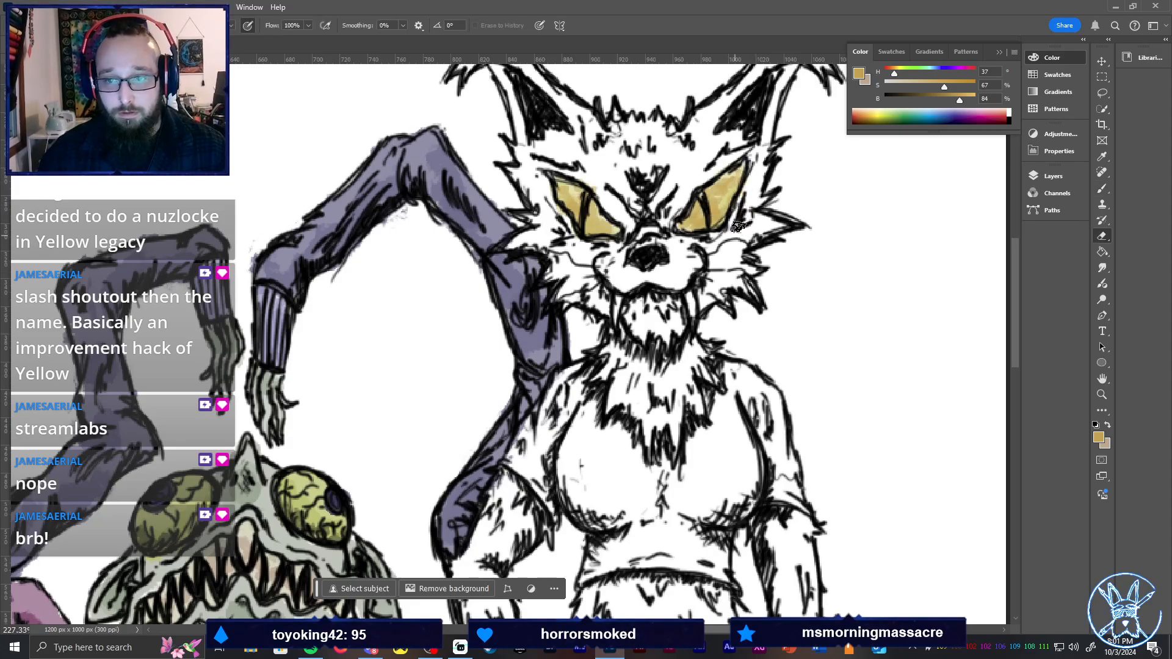
{"action": "mouse_move", "coordinate": [569, 176]}
{"action": "left_mouse_down"}
{"action": "mouse_move", "coordinate": [576, 241]}
{"action": "mouse_move", "coordinate": [586, 190]}
{"action": "mouse_move", "coordinate": [594, 221]}
{"action": "mouse_move", "coordinate": [628, 246]}
{"action": "mouse_move", "coordinate": [678, 173]}
{"action": "mouse_move", "coordinate": [694, 250]}
{"action": "mouse_move", "coordinate": [722, 166]}
{"action": "mouse_move", "coordinate": [718, 207]}
{"action": "mouse_move", "coordinate": [761, 201]}
{"action": "left_mouse_up"}
Set the brush to bright yellow at hue 50°, saturation 100% and brightness 100% and paint both of the wolf's eyes
{"action": "left_click_drag", "start_coordinate": [904, 71], "coordinate": [903, 73]}
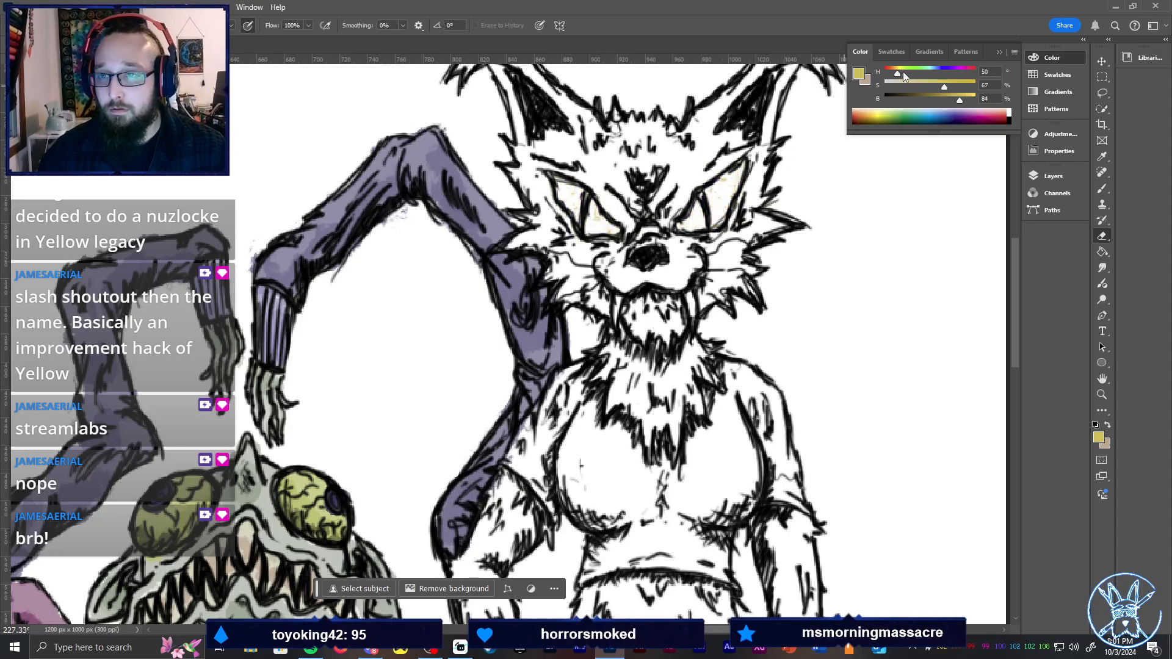
{"action": "mouse_move", "coordinate": [959, 100]}
{"action": "left_mouse_down"}
{"action": "mouse_move", "coordinate": [984, 100]}
{"action": "mouse_move", "coordinate": [976, 93]}
{"action": "left_mouse_up"}
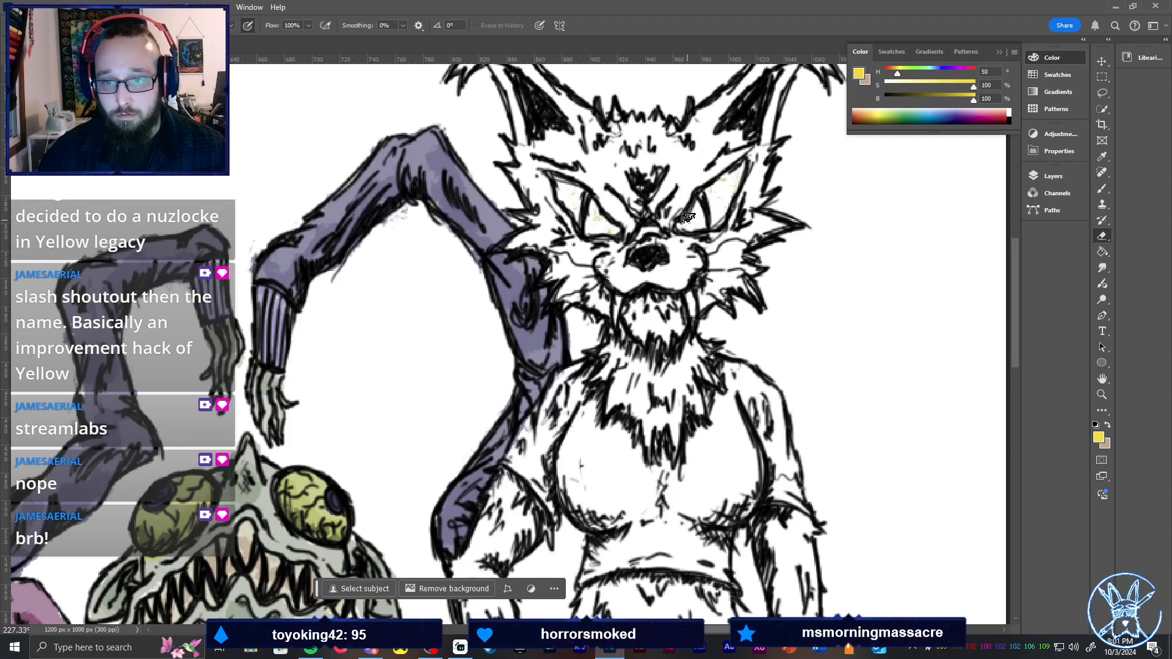
{"action": "key", "text": "b"}
{"action": "mouse_move", "coordinate": [686, 227]}
{"action": "left_mouse_down"}
{"action": "mouse_move", "coordinate": [697, 204]}
{"action": "mouse_move", "coordinate": [698, 228]}
{"action": "mouse_move", "coordinate": [716, 223]}
{"action": "mouse_move", "coordinate": [736, 170]}
{"action": "mouse_move", "coordinate": [695, 203]}
{"action": "mouse_move", "coordinate": [690, 229]}
{"action": "mouse_move", "coordinate": [676, 226]}
{"action": "mouse_move", "coordinate": [709, 222]}
{"action": "left_mouse_up"}
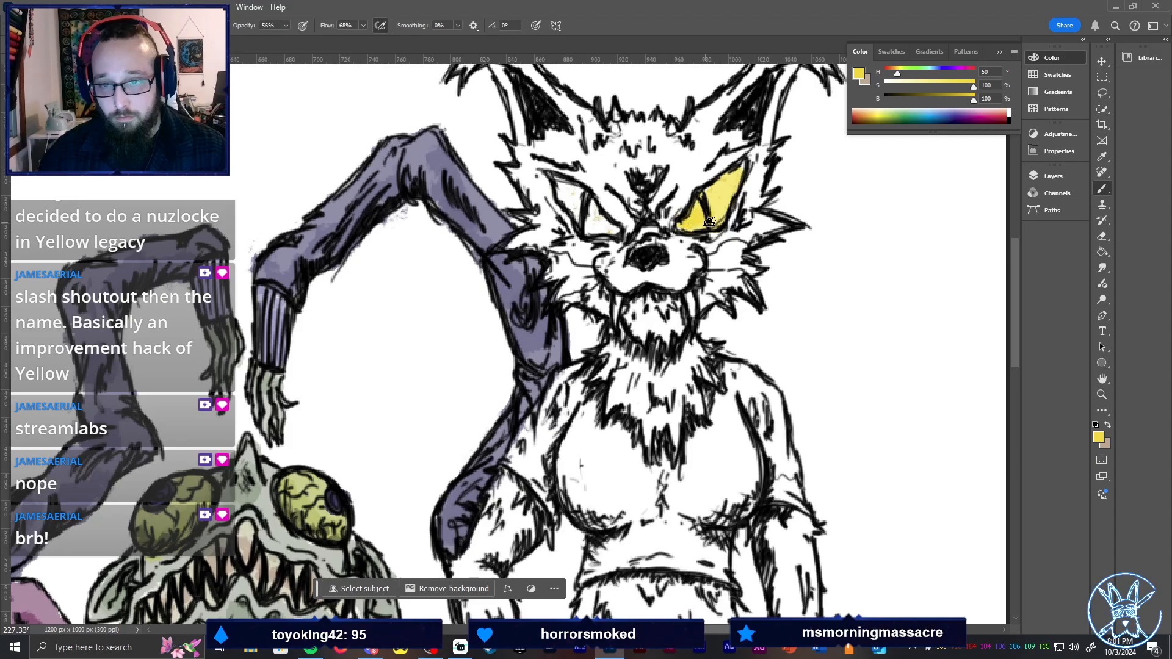
{"action": "mouse_move", "coordinate": [557, 182]}
{"action": "left_mouse_down"}
{"action": "mouse_move", "coordinate": [601, 228]}
{"action": "mouse_move", "coordinate": [612, 189]}
{"action": "left_mouse_up"}
{"action": "key", "text": "v"}
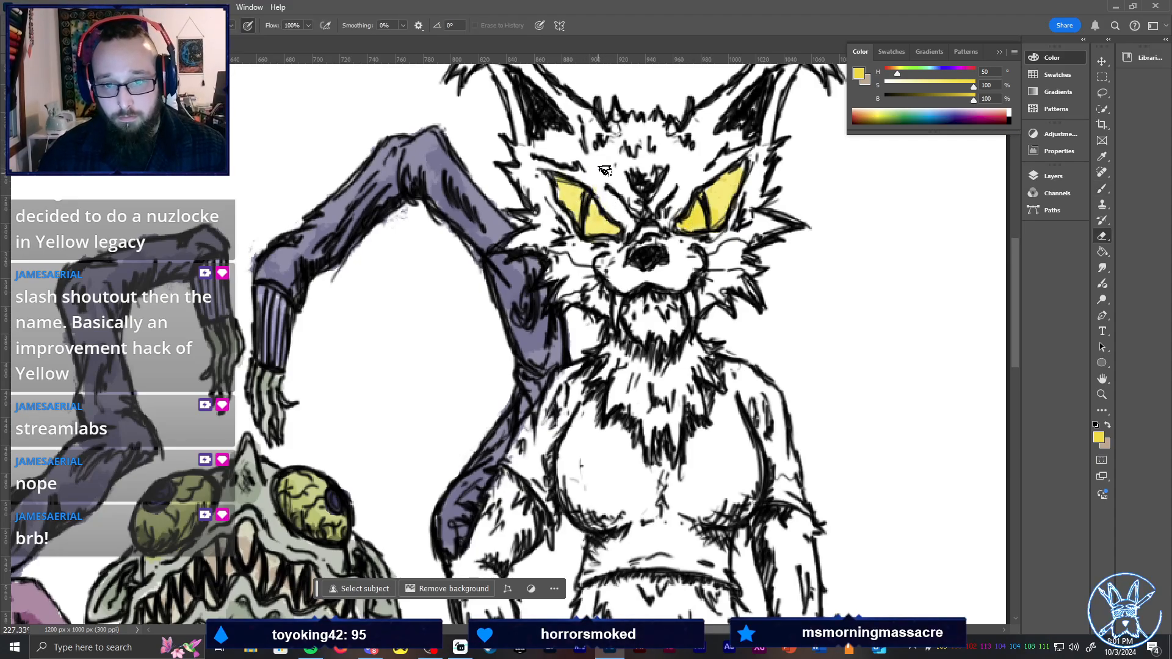
Darken the yellow to 63% brightness and shade the edges of both wolf eyes with it
{"action": "left_click_drag", "start_coordinate": [974, 99], "coordinate": [944, 104]}
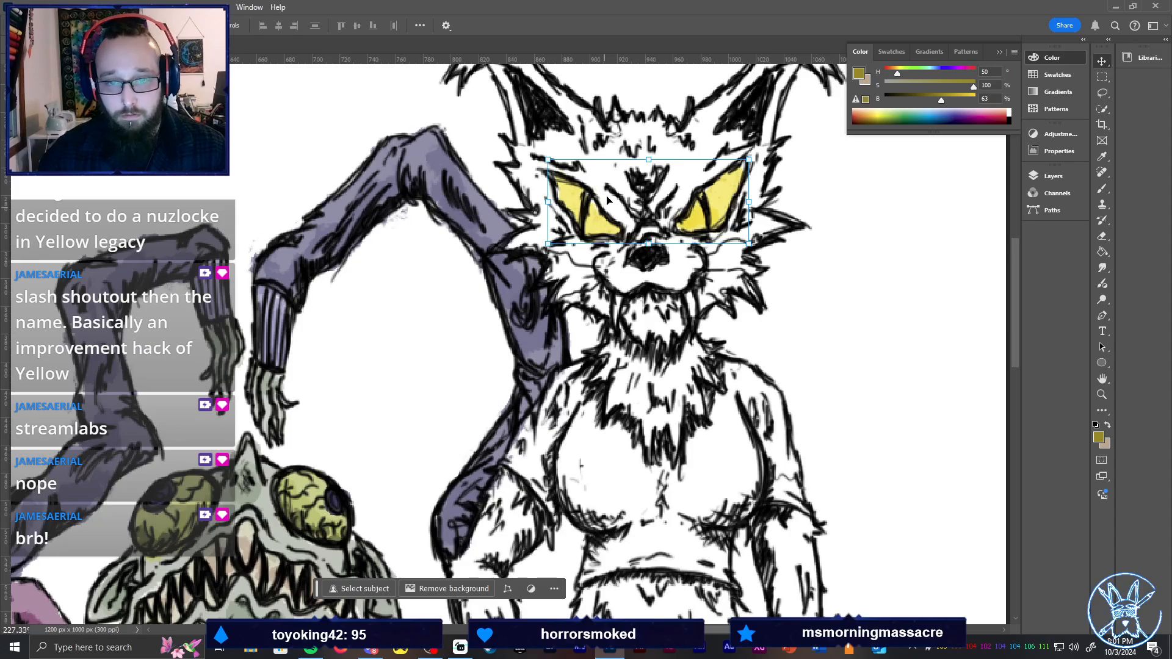
{"action": "key", "text": "b"}
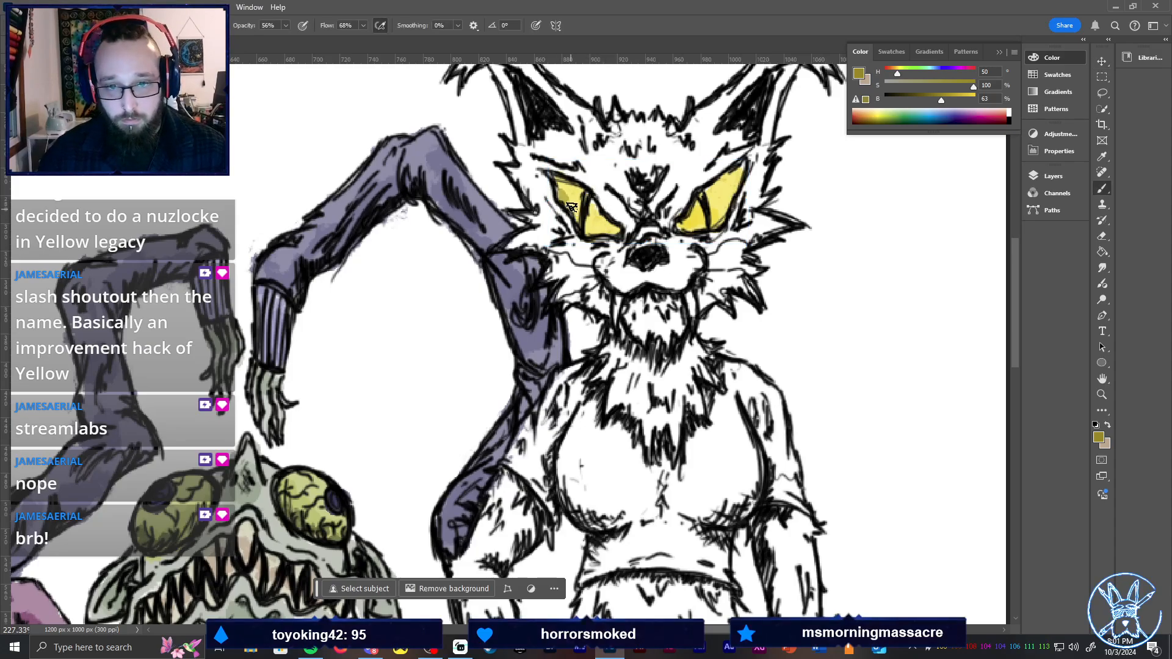
{"action": "left_click_drag", "start_coordinate": [584, 230], "coordinate": [620, 233]}
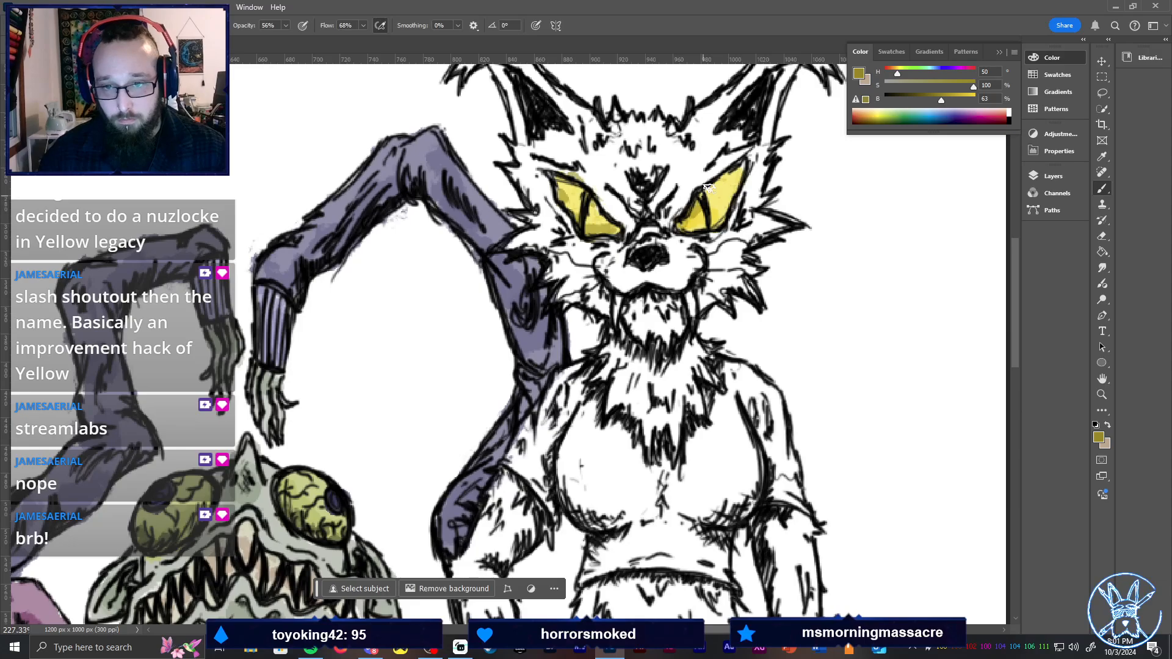
{"action": "left_click_drag", "start_coordinate": [736, 193], "coordinate": [688, 224]}
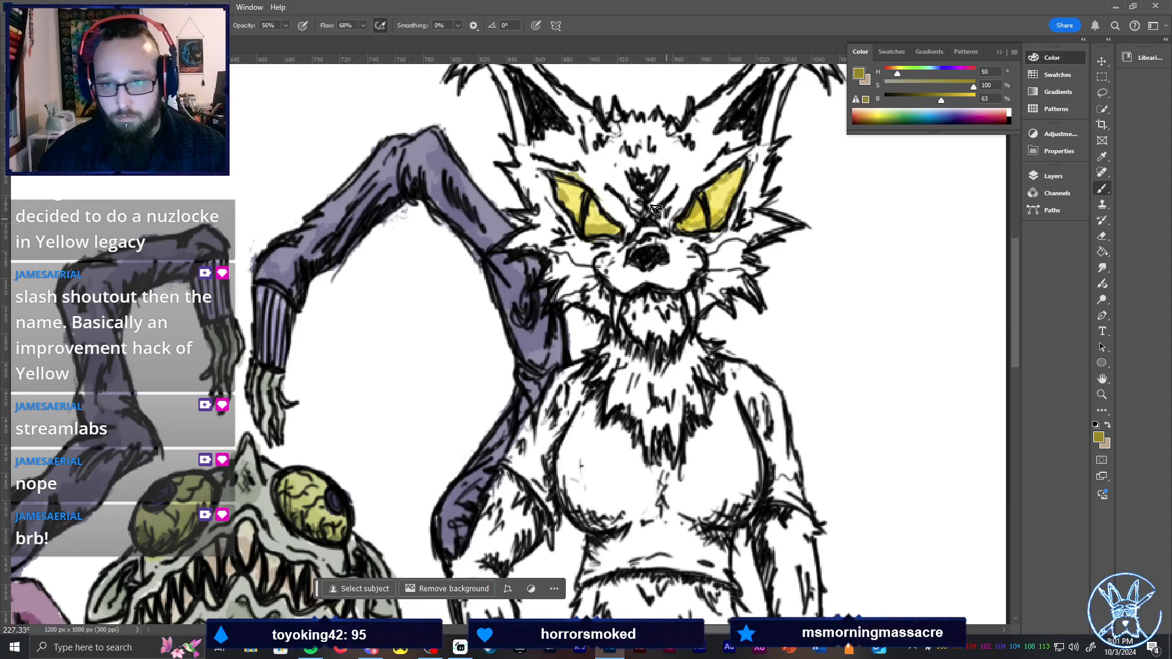
{"action": "key", "text": "e"}
{"action": "key", "text": "ctrl+0"}
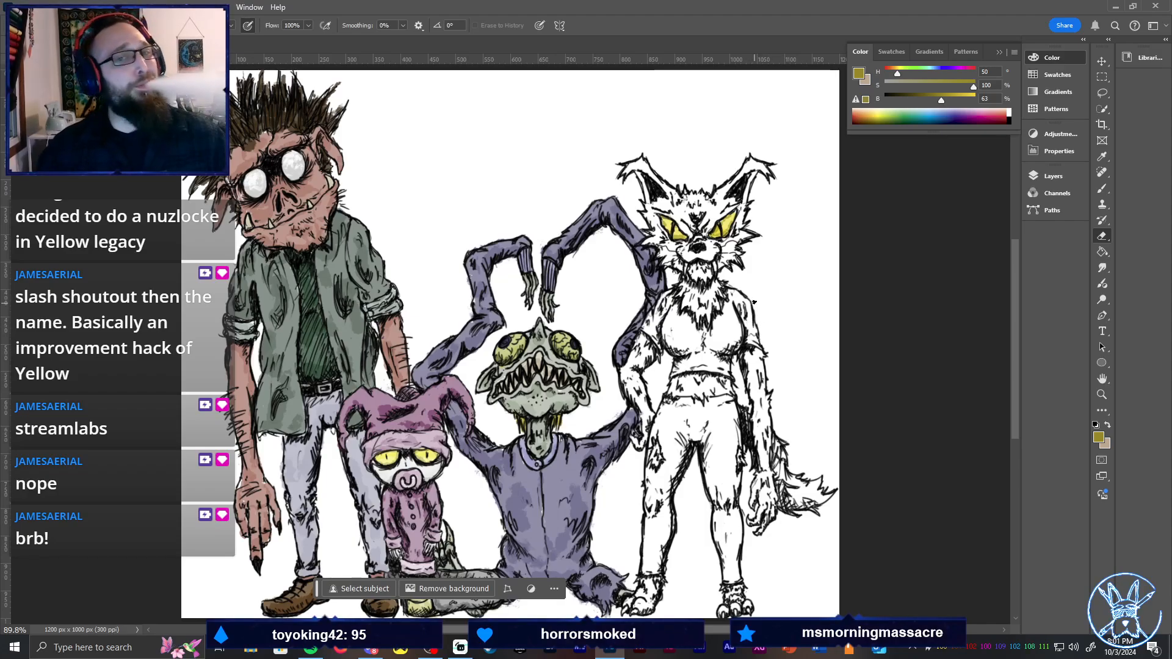
Set the brush to orange at hue 20°, saturation 80% and brightness 87% and paint the wolf's face, ears and neck fur
{"action": "key", "text": "z"}
{"action": "left_click_drag", "start_coordinate": [795, 236], "coordinate": [820, 229]}
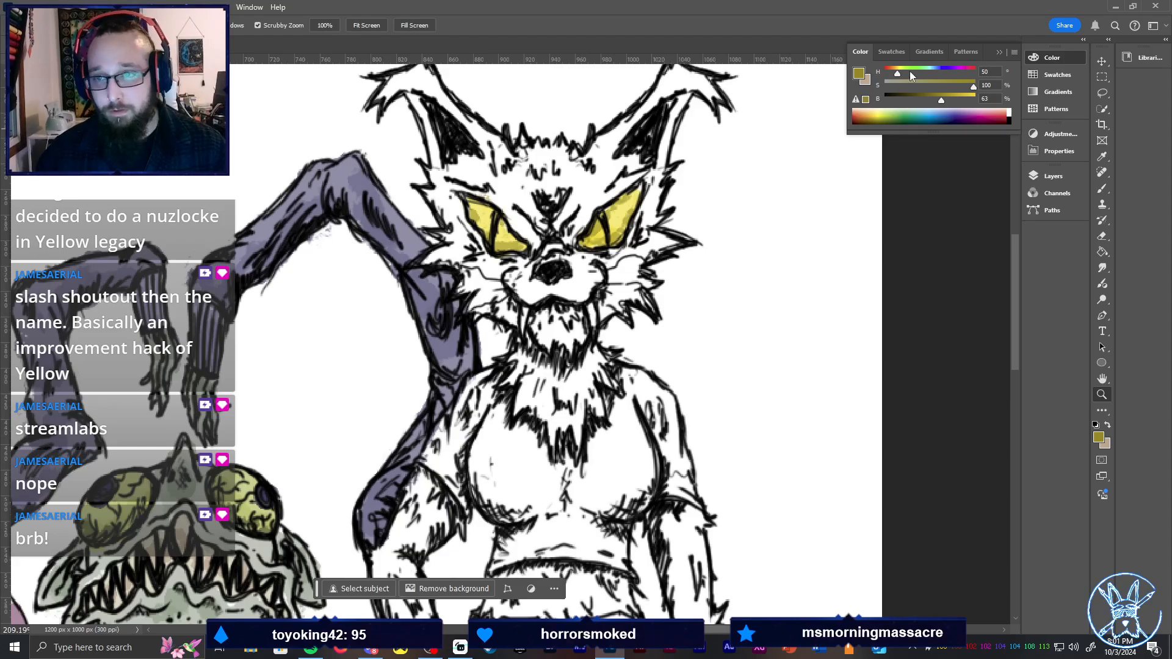
{"action": "left_click_drag", "start_coordinate": [909, 71], "coordinate": [892, 74]}
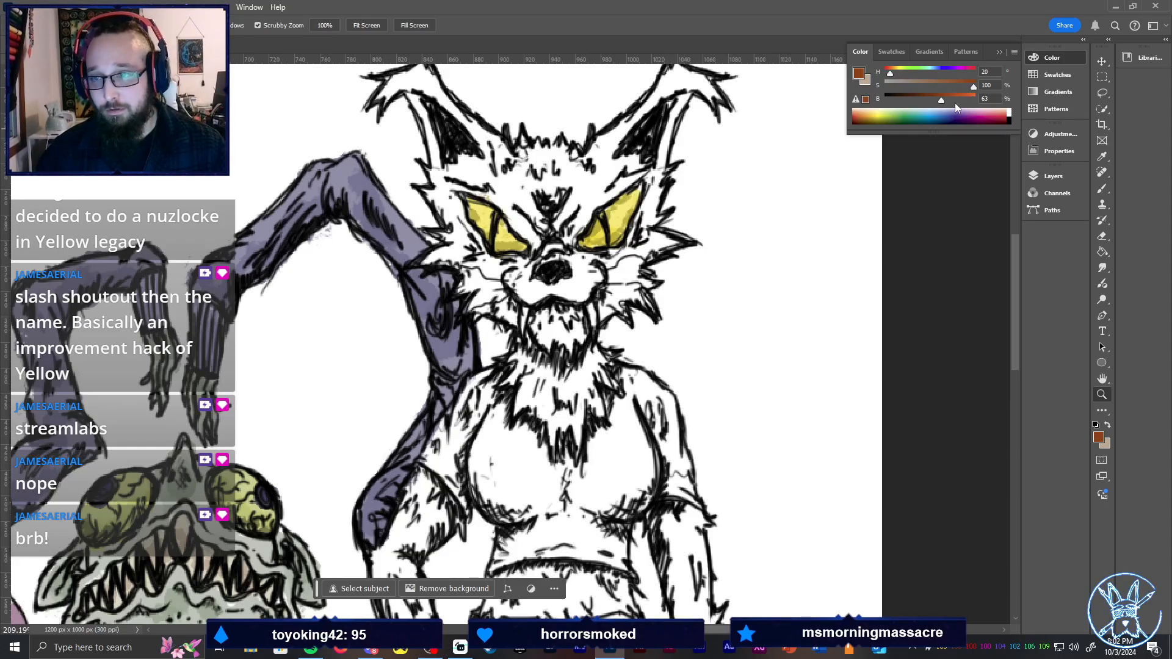
{"action": "left_click_drag", "start_coordinate": [956, 100], "coordinate": [977, 100]}
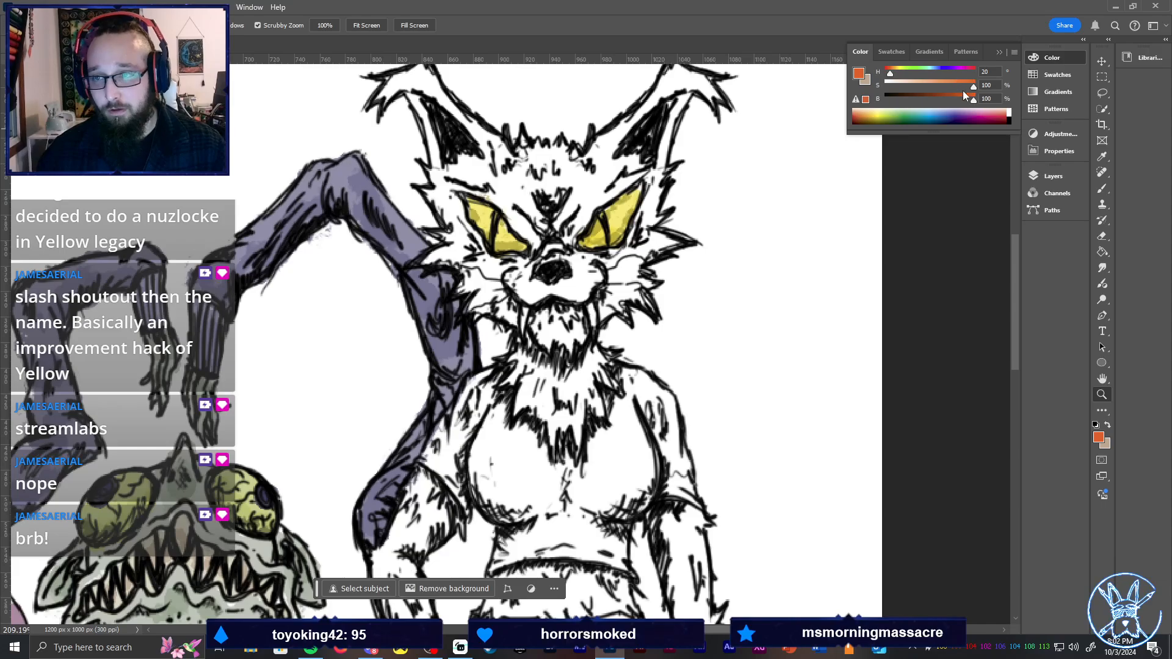
{"action": "left_click", "coordinate": [962, 99]}
{"action": "left_click_drag", "start_coordinate": [950, 85], "coordinate": [957, 87]}
{"action": "key", "text": "b"}
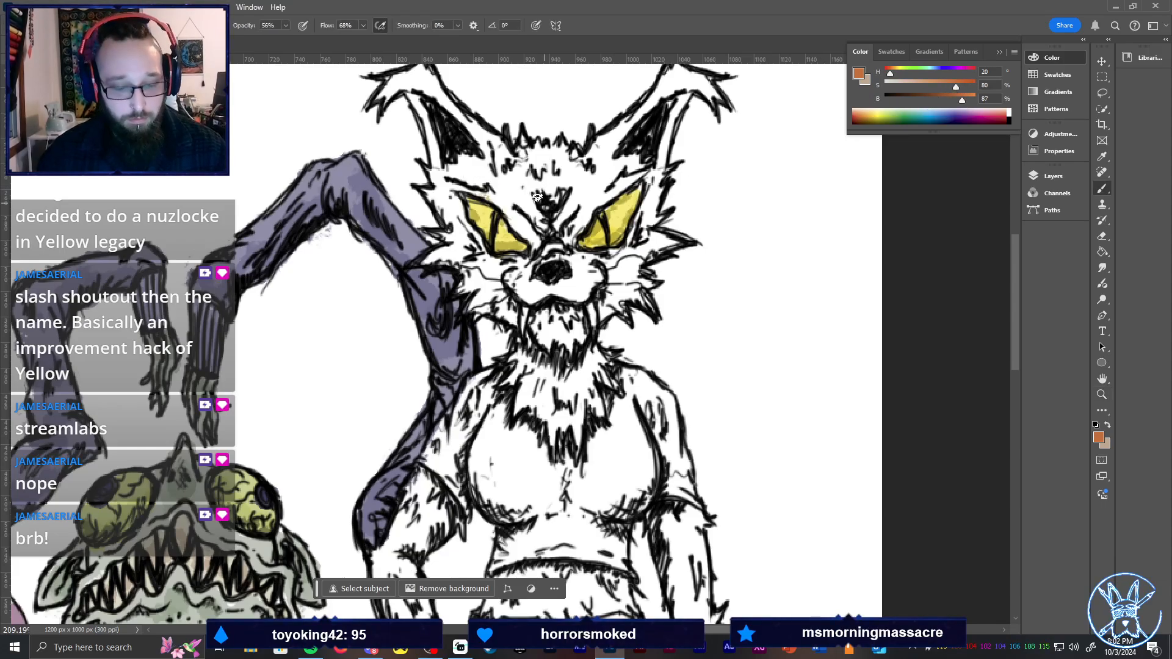
{"action": "mouse_move", "coordinate": [539, 193]}
{"action": "left_mouse_down"}
{"action": "mouse_move", "coordinate": [539, 159]}
{"action": "mouse_move", "coordinate": [570, 193]}
{"action": "mouse_move", "coordinate": [580, 166]}
{"action": "mouse_move", "coordinate": [554, 180]}
{"action": "mouse_move", "coordinate": [536, 173]}
{"action": "mouse_move", "coordinate": [524, 143]}
{"action": "mouse_move", "coordinate": [514, 156]}
{"action": "mouse_move", "coordinate": [494, 147]}
{"action": "mouse_move", "coordinate": [548, 245]}
{"action": "mouse_move", "coordinate": [560, 215]}
{"action": "mouse_move", "coordinate": [615, 166]}
{"action": "left_mouse_up"}
{"action": "mouse_move", "coordinate": [617, 135]}
{"action": "left_mouse_down"}
{"action": "mouse_move", "coordinate": [658, 113]}
{"action": "mouse_move", "coordinate": [664, 142]}
{"action": "mouse_move", "coordinate": [632, 253]}
{"action": "mouse_move", "coordinate": [667, 239]}
{"action": "mouse_move", "coordinate": [626, 261]}
{"action": "mouse_move", "coordinate": [581, 261]}
{"action": "mouse_move", "coordinate": [617, 262]}
{"action": "mouse_move", "coordinate": [604, 264]}
{"action": "mouse_move", "coordinate": [617, 296]}
{"action": "mouse_move", "coordinate": [644, 302]}
{"action": "mouse_move", "coordinate": [631, 319]}
{"action": "mouse_move", "coordinate": [583, 300]}
{"action": "mouse_move", "coordinate": [589, 278]}
{"action": "mouse_move", "coordinate": [578, 274]}
{"action": "mouse_move", "coordinate": [546, 273]}
{"action": "mouse_move", "coordinate": [519, 303]}
{"action": "mouse_move", "coordinate": [500, 286]}
{"action": "mouse_move", "coordinate": [510, 265]}
{"action": "mouse_move", "coordinate": [487, 276]}
{"action": "mouse_move", "coordinate": [439, 194]}
{"action": "mouse_move", "coordinate": [437, 171]}
{"action": "mouse_move", "coordinate": [464, 181]}
{"action": "mouse_move", "coordinate": [474, 170]}
{"action": "mouse_move", "coordinate": [463, 180]}
{"action": "mouse_move", "coordinate": [511, 198]}
{"action": "mouse_move", "coordinate": [461, 105]}
{"action": "mouse_move", "coordinate": [381, 104]}
{"action": "mouse_move", "coordinate": [418, 72]}
{"action": "mouse_move", "coordinate": [423, 132]}
{"action": "mouse_move", "coordinate": [432, 91]}
{"action": "mouse_move", "coordinate": [450, 133]}
{"action": "mouse_move", "coordinate": [477, 131]}
{"action": "mouse_move", "coordinate": [416, 101]}
{"action": "mouse_move", "coordinate": [443, 166]}
{"action": "mouse_move", "coordinate": [543, 243]}
{"action": "mouse_move", "coordinate": [551, 178]}
{"action": "mouse_move", "coordinate": [548, 191]}
{"action": "mouse_move", "coordinate": [524, 174]}
{"action": "mouse_move", "coordinate": [555, 199]}
{"action": "mouse_move", "coordinate": [574, 181]}
{"action": "mouse_move", "coordinate": [548, 227]}
{"action": "mouse_move", "coordinate": [675, 125]}
{"action": "mouse_move", "coordinate": [683, 74]}
{"action": "mouse_move", "coordinate": [711, 91]}
{"action": "left_mouse_up"}
{"action": "mouse_move", "coordinate": [648, 223]}
{"action": "left_mouse_down"}
{"action": "mouse_move", "coordinate": [652, 258]}
{"action": "mouse_move", "coordinate": [628, 299]}
{"action": "mouse_move", "coordinate": [610, 299]}
{"action": "mouse_move", "coordinate": [638, 313]}
{"action": "mouse_move", "coordinate": [530, 301]}
{"action": "mouse_move", "coordinate": [571, 330]}
{"action": "mouse_move", "coordinate": [564, 350]}
{"action": "mouse_move", "coordinate": [513, 359]}
{"action": "mouse_move", "coordinate": [517, 386]}
{"action": "mouse_move", "coordinate": [550, 359]}
{"action": "mouse_move", "coordinate": [573, 361]}
{"action": "mouse_move", "coordinate": [572, 345]}
{"action": "mouse_move", "coordinate": [600, 380]}
{"action": "mouse_move", "coordinate": [602, 353]}
{"action": "mouse_move", "coordinate": [581, 389]}
{"action": "mouse_move", "coordinate": [601, 411]}
{"action": "mouse_move", "coordinate": [581, 379]}
{"action": "mouse_move", "coordinate": [537, 355]}
{"action": "mouse_move", "coordinate": [532, 371]}
{"action": "mouse_move", "coordinate": [526, 344]}
{"action": "mouse_move", "coordinate": [543, 365]}
{"action": "mouse_move", "coordinate": [591, 378]}
{"action": "left_mouse_up"}
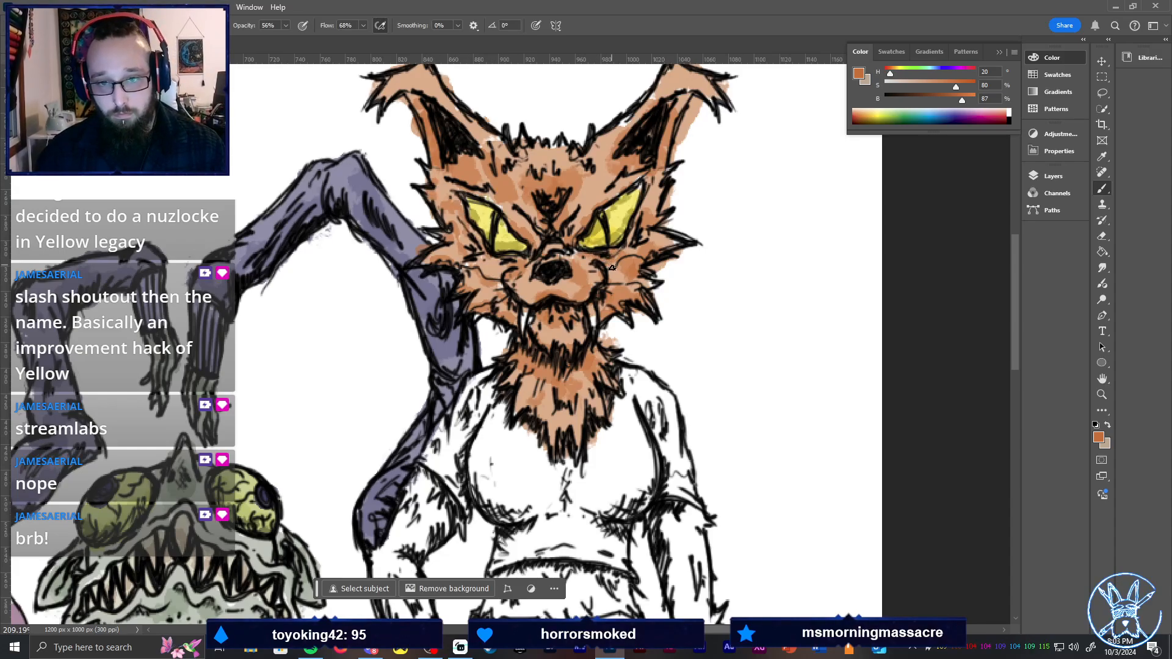
Sample the greyish purple from the bent arm beside the wolf's cheek fur
{"action": "left_click", "coordinate": [415, 245], "text": "alt"}
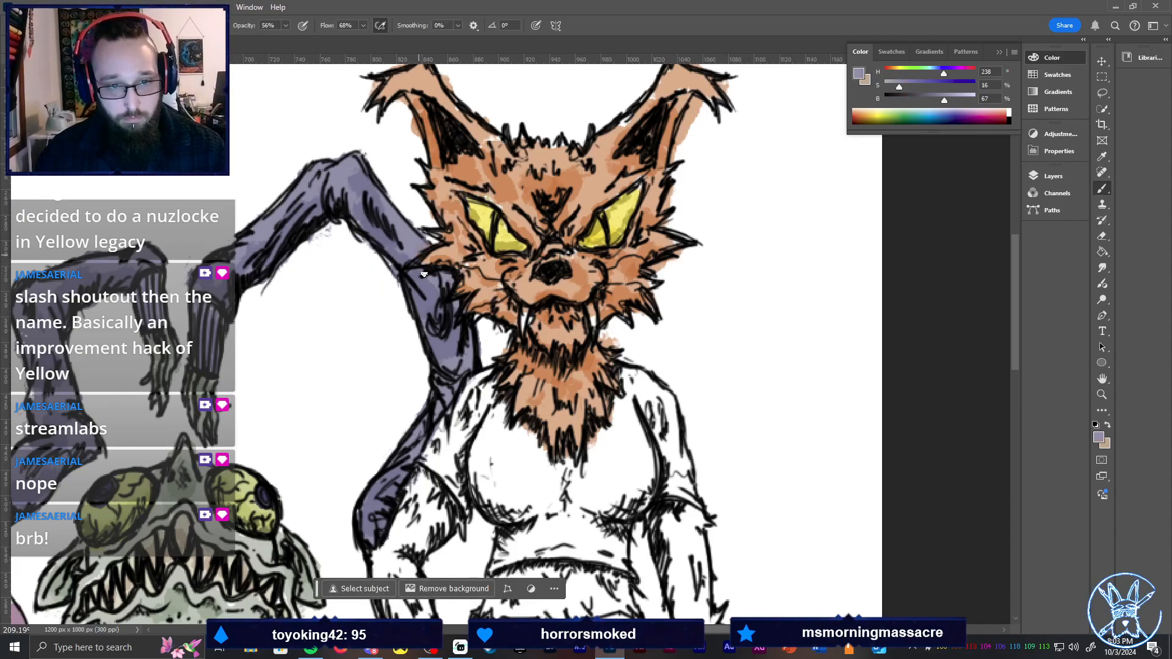
{"action": "key", "text": "ctrl+0"}
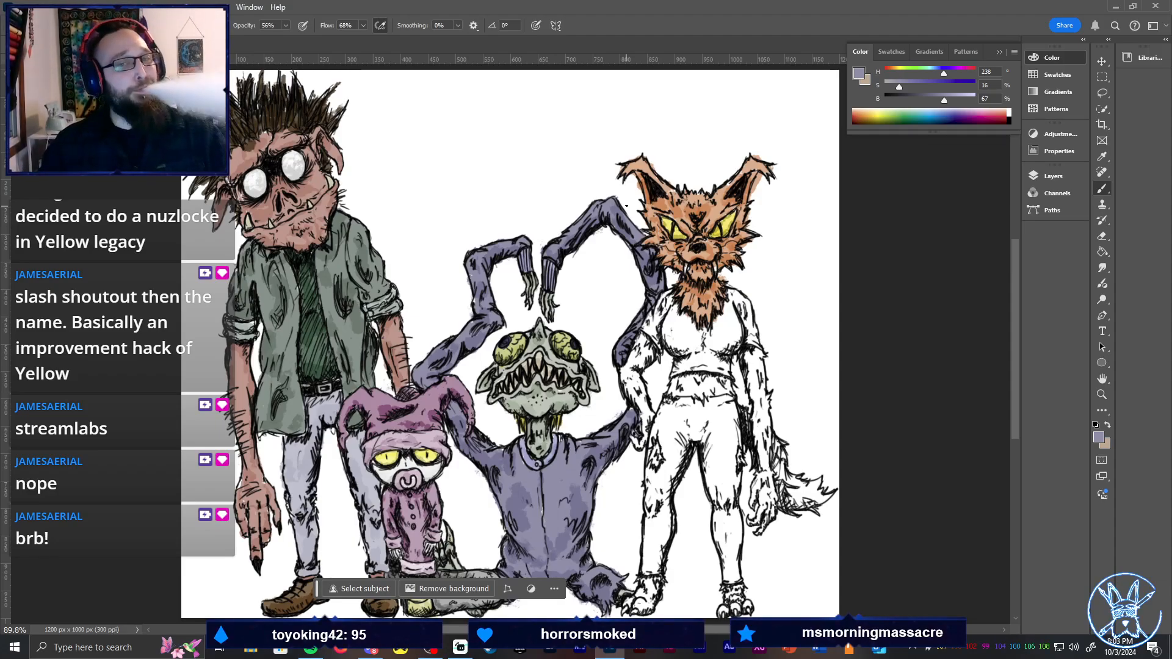
Erase the stray orange paint outside the outlines of the wolf's neck fur, face and ear
{"action": "key", "text": "z"}
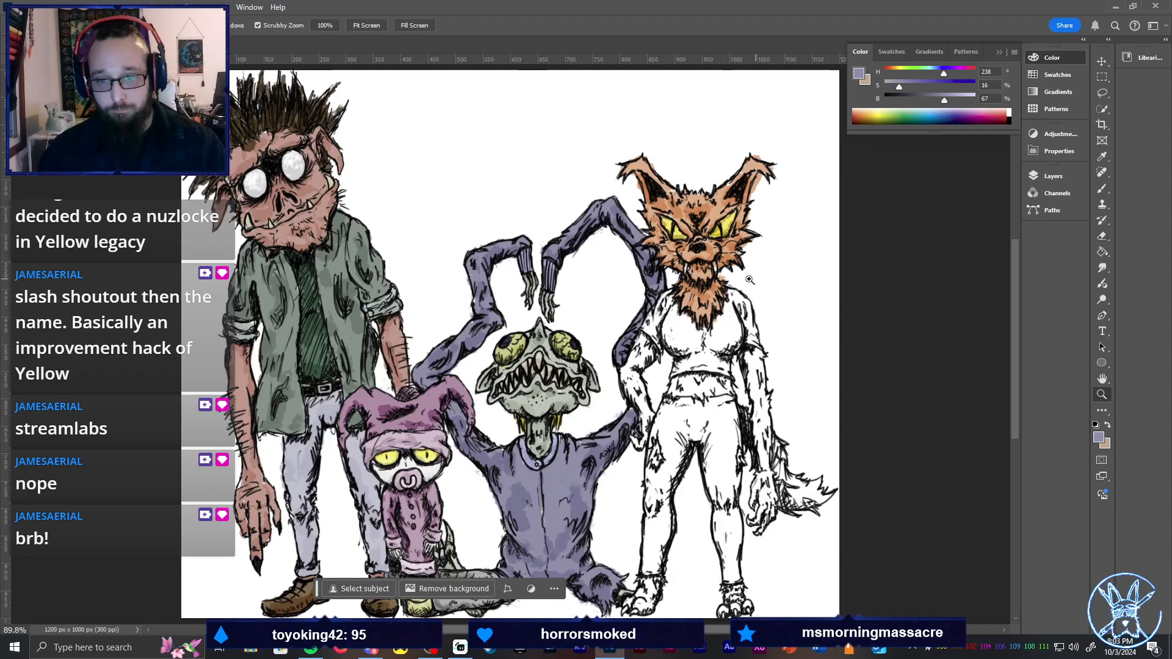
{"action": "left_click_drag", "start_coordinate": [728, 281], "coordinate": [866, 268]}
{"action": "key", "text": "e"}
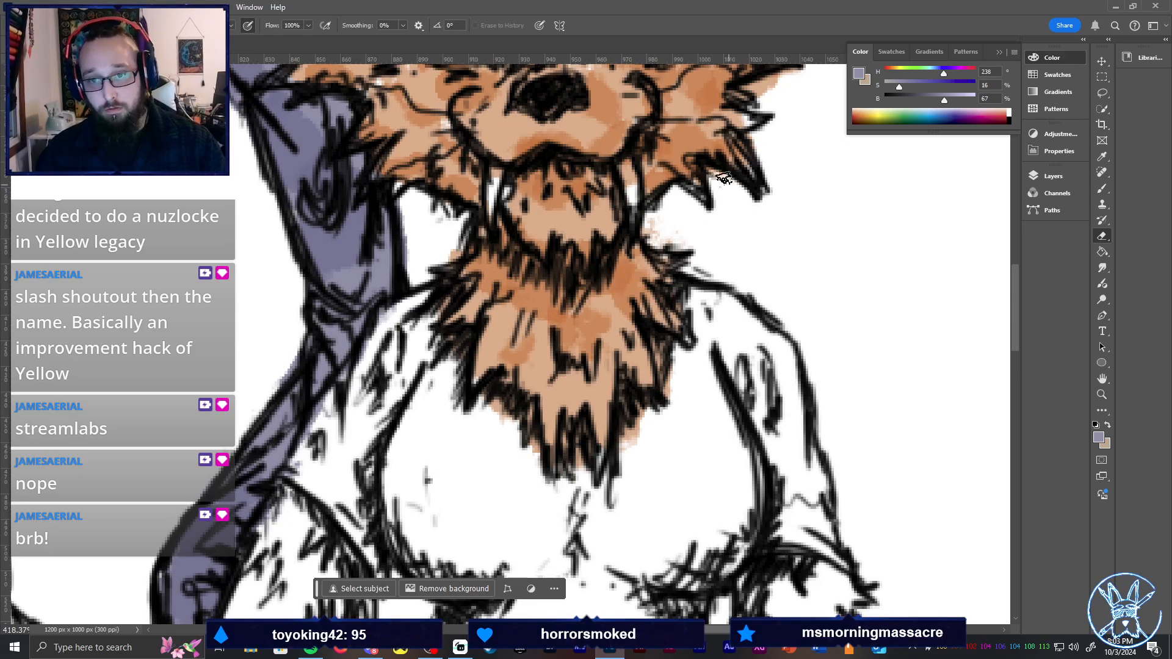
{"action": "key", "text": "space"}
{"action": "left_click_drag", "start_coordinate": [744, 108], "coordinate": [646, 285]}
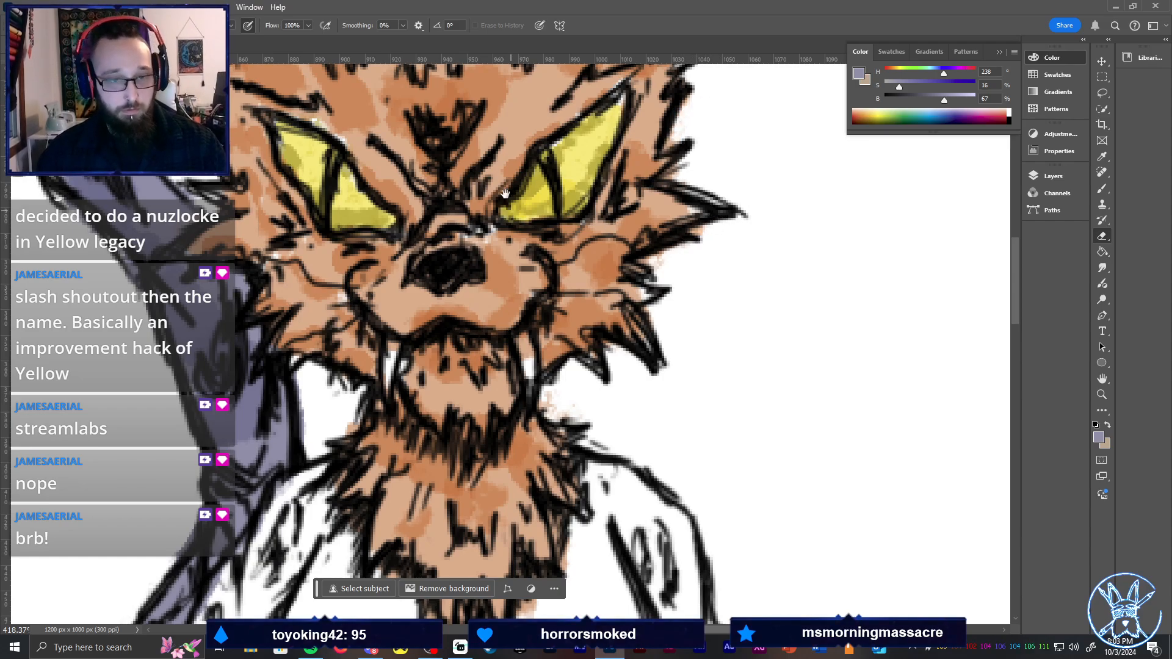
{"action": "key", "text": "space"}
{"action": "left_click_drag", "start_coordinate": [487, 161], "coordinate": [515, 405]}
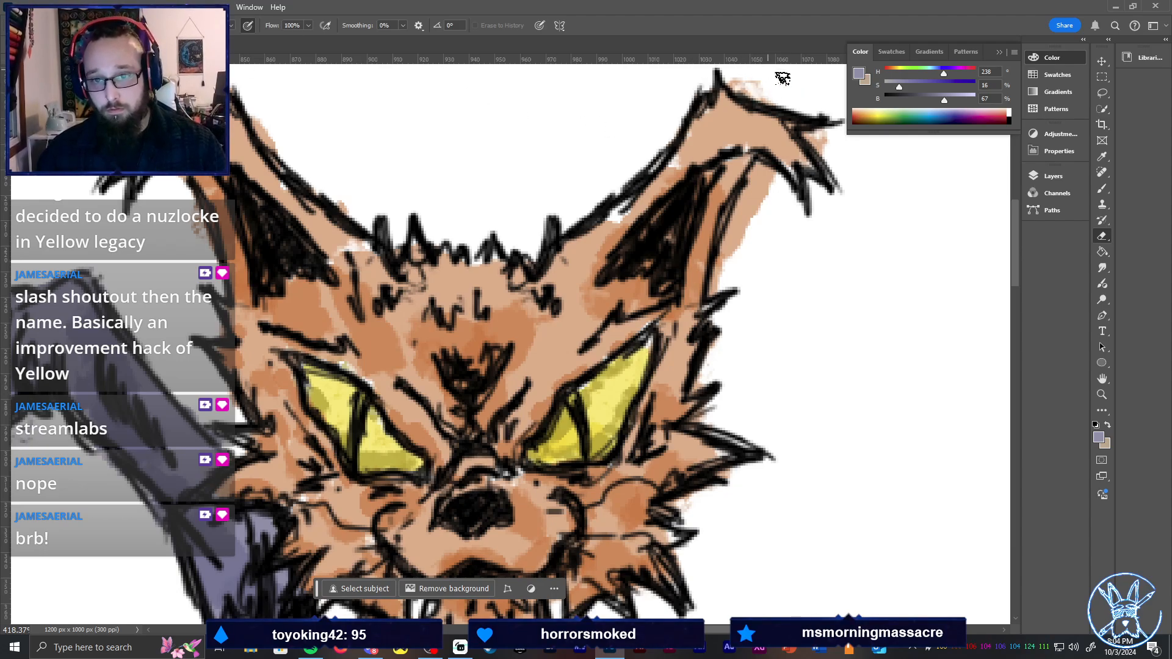
{"action": "mouse_move", "coordinate": [759, 210]}
{"action": "left_mouse_down"}
{"action": "mouse_move", "coordinate": [749, 177]}
{"action": "mouse_move", "coordinate": [719, 289]}
{"action": "left_mouse_up"}
Sample the deeper orange at hue 20°, saturation 72% and brightness 88% from the wolf's forehead fur
{"action": "key", "text": "b"}
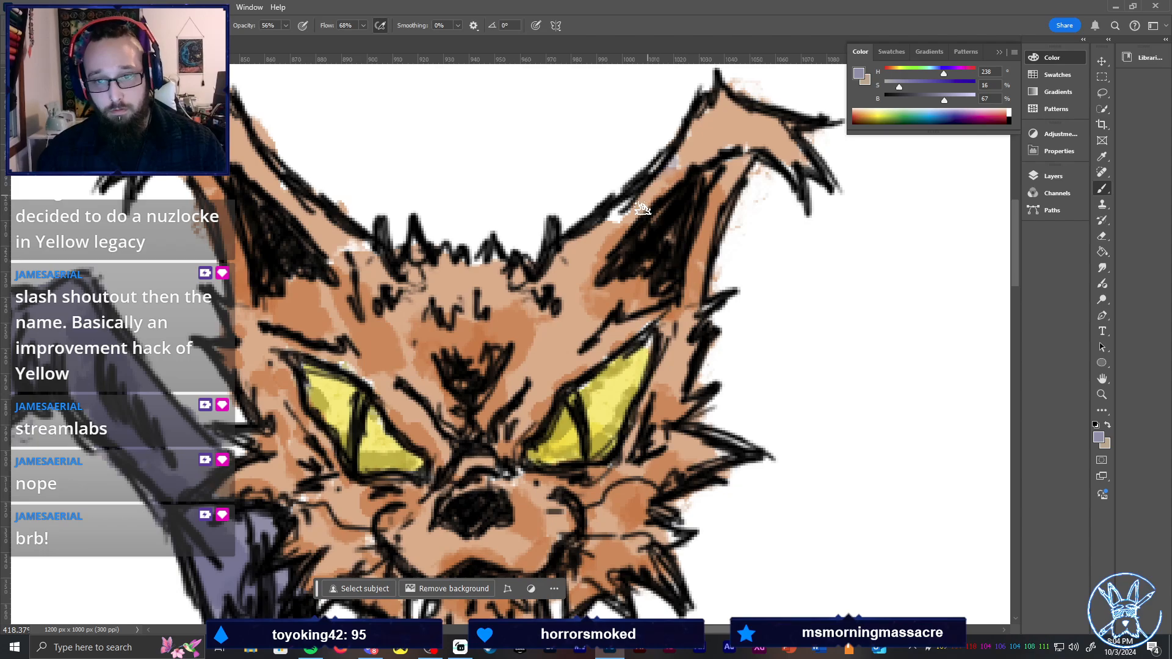
{"action": "left_click", "coordinate": [704, 123], "text": "alt"}
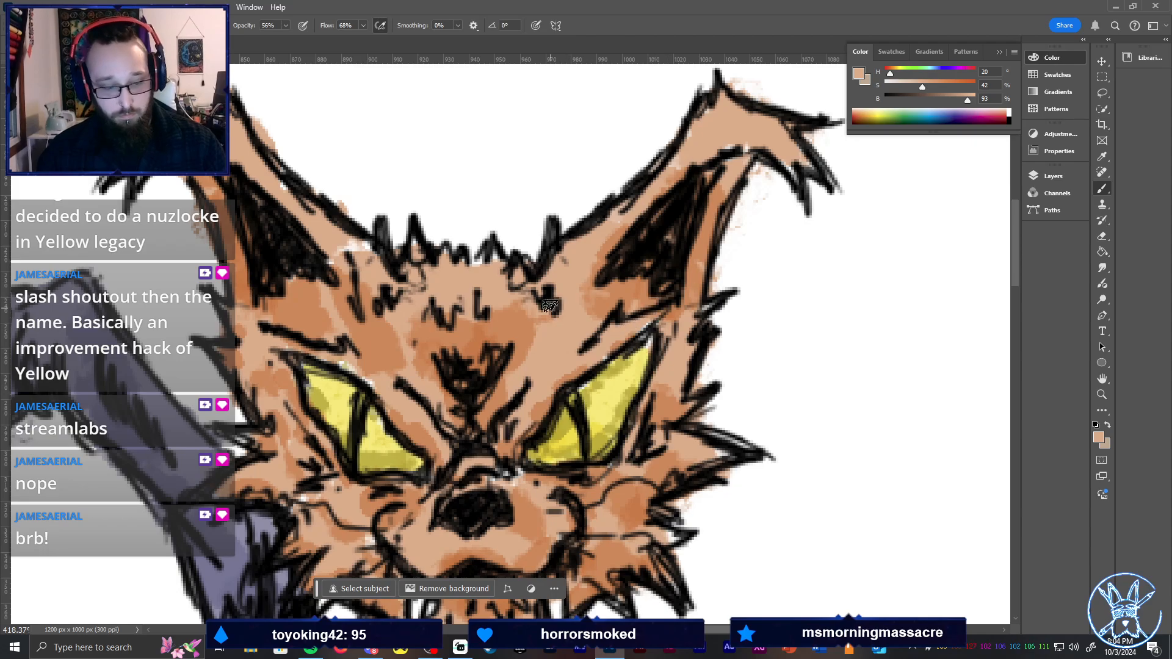
{"action": "key", "text": "i"}
{"action": "left_click", "coordinate": [479, 347]}
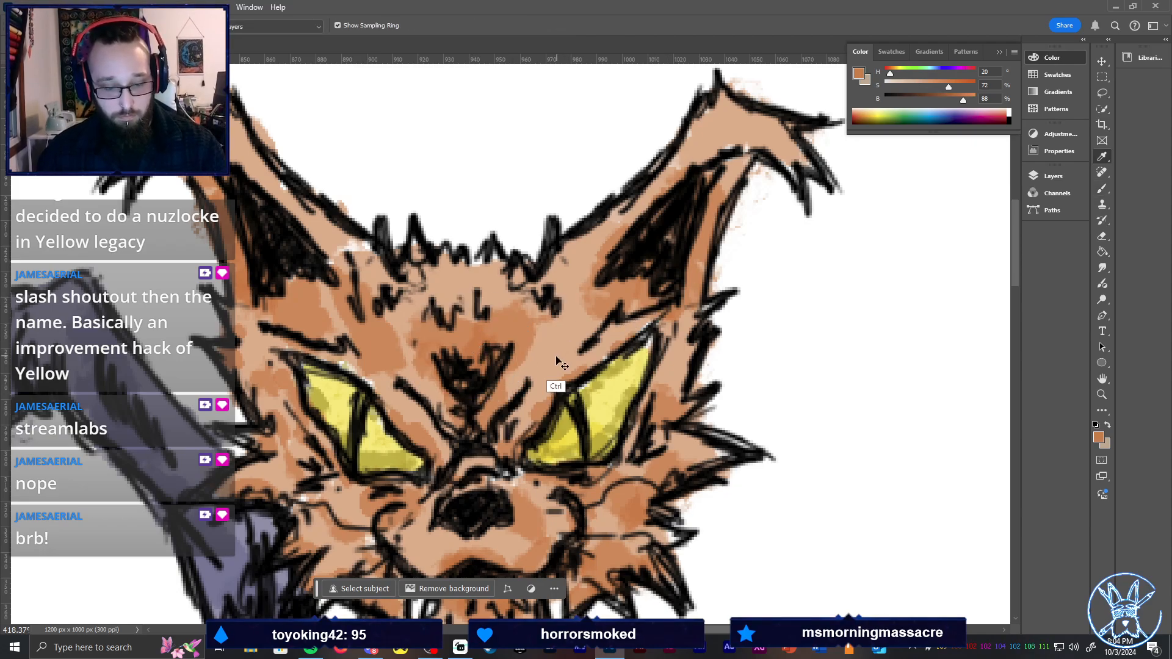
Paint the wolf's bent arm and the hand on the hip with the sampled orange and layer darker patches over it
{"action": "key", "text": "ctrl+0"}
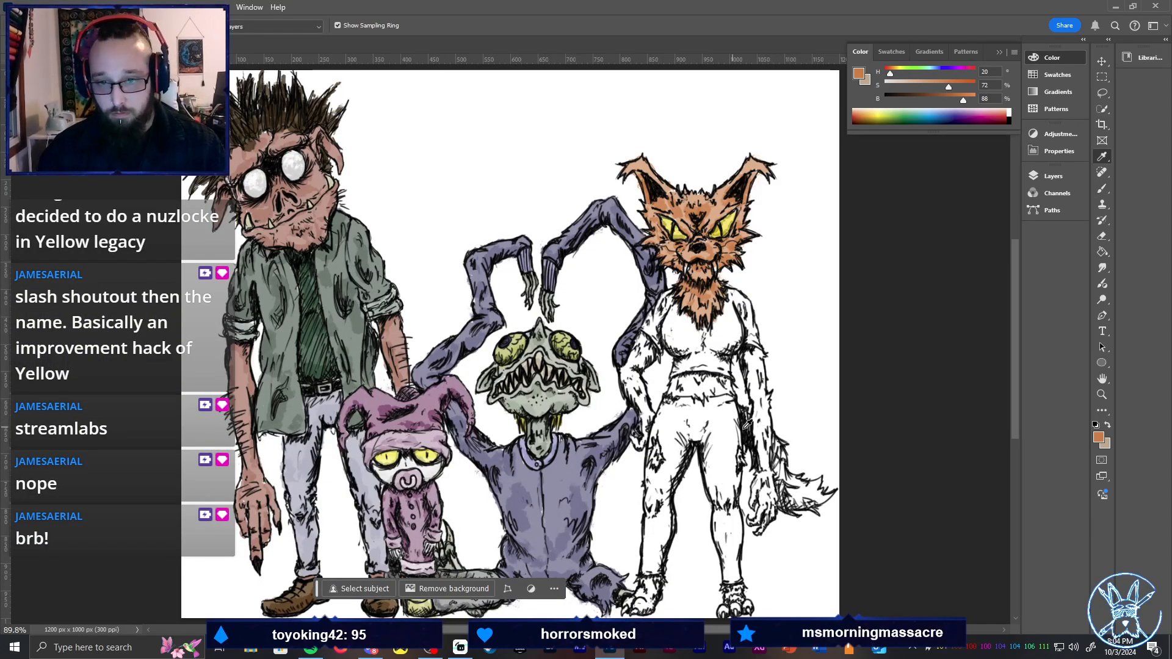
{"action": "key", "text": "b"}
{"action": "scroll", "coordinate": [731, 422], "scroll_direction": "up", "scroll_amount": 5}
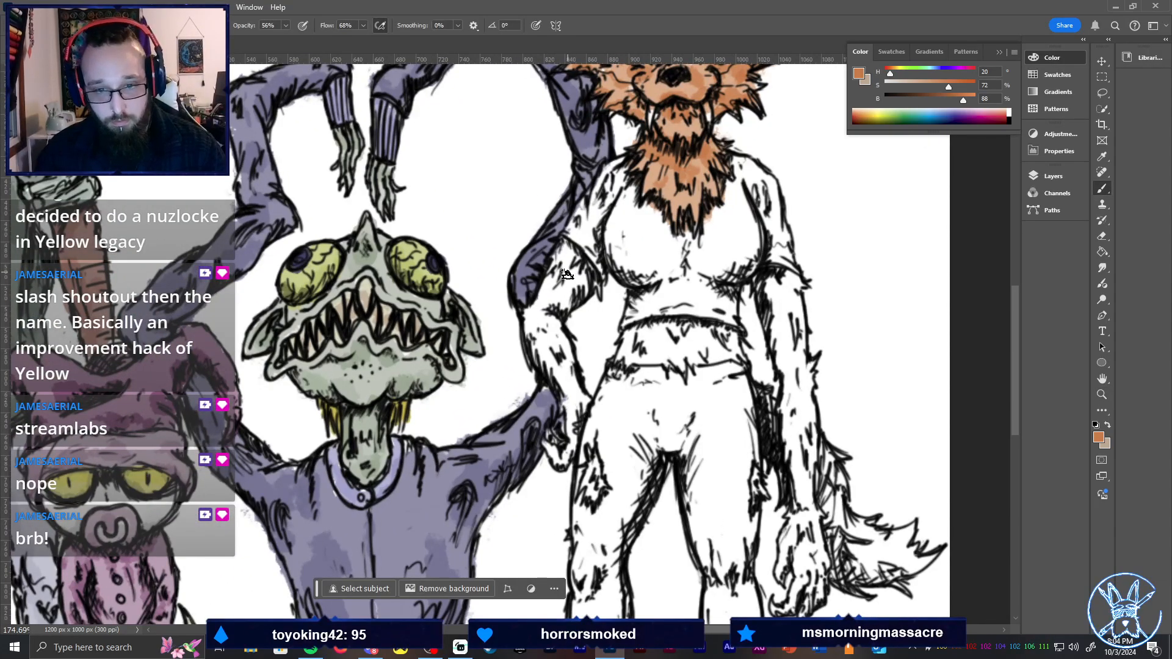
{"action": "mouse_move", "coordinate": [567, 274]}
{"action": "left_mouse_down"}
{"action": "mouse_move", "coordinate": [554, 295]}
{"action": "mouse_move", "coordinate": [566, 267]}
{"action": "mouse_move", "coordinate": [571, 281]}
{"action": "mouse_move", "coordinate": [571, 267]}
{"action": "mouse_move", "coordinate": [557, 272]}
{"action": "mouse_move", "coordinate": [561, 244]}
{"action": "mouse_move", "coordinate": [599, 291]}
{"action": "mouse_move", "coordinate": [558, 299]}
{"action": "mouse_move", "coordinate": [563, 268]}
{"action": "mouse_move", "coordinate": [551, 267]}
{"action": "mouse_move", "coordinate": [527, 319]}
{"action": "mouse_move", "coordinate": [538, 348]}
{"action": "mouse_move", "coordinate": [528, 334]}
{"action": "mouse_move", "coordinate": [545, 329]}
{"action": "mouse_move", "coordinate": [571, 373]}
{"action": "mouse_move", "coordinate": [569, 401]}
{"action": "left_mouse_up"}
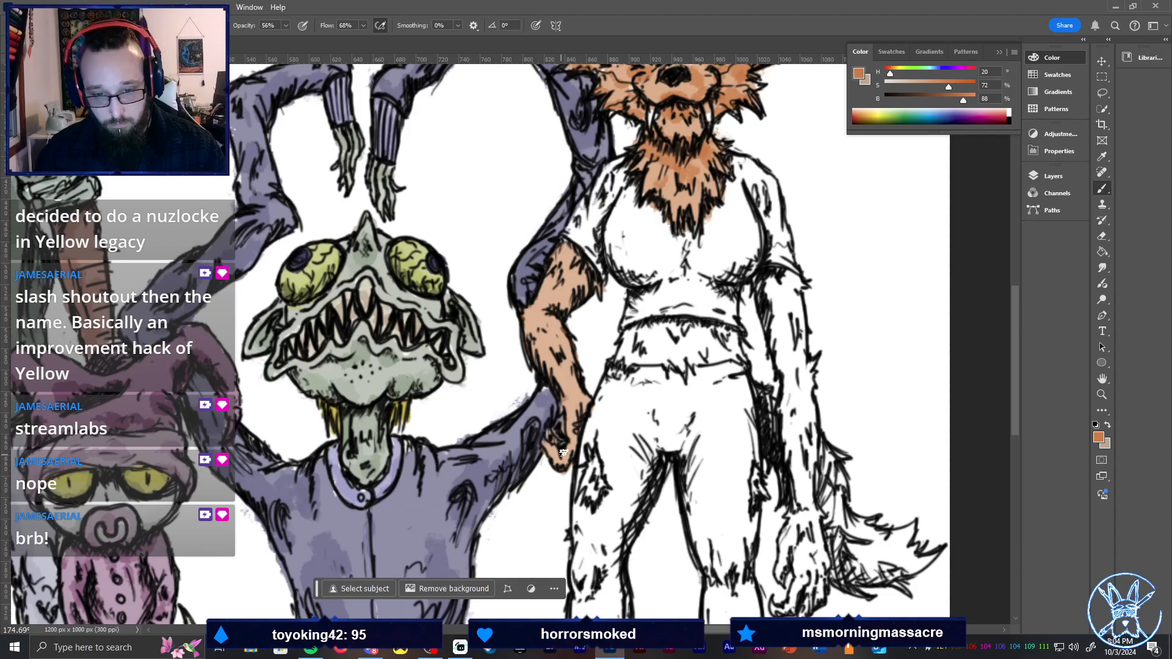
{"action": "mouse_move", "coordinate": [560, 313]}
{"action": "left_mouse_down"}
{"action": "mouse_move", "coordinate": [576, 274]}
{"action": "mouse_move", "coordinate": [586, 288]}
{"action": "mouse_move", "coordinate": [591, 276]}
{"action": "mouse_move", "coordinate": [561, 244]}
{"action": "mouse_move", "coordinate": [554, 297]}
{"action": "mouse_move", "coordinate": [556, 262]}
{"action": "mouse_move", "coordinate": [535, 313]}
{"action": "mouse_move", "coordinate": [595, 279]}
{"action": "mouse_move", "coordinate": [575, 304]}
{"action": "mouse_move", "coordinate": [588, 271]}
{"action": "mouse_move", "coordinate": [556, 305]}
{"action": "left_mouse_up"}
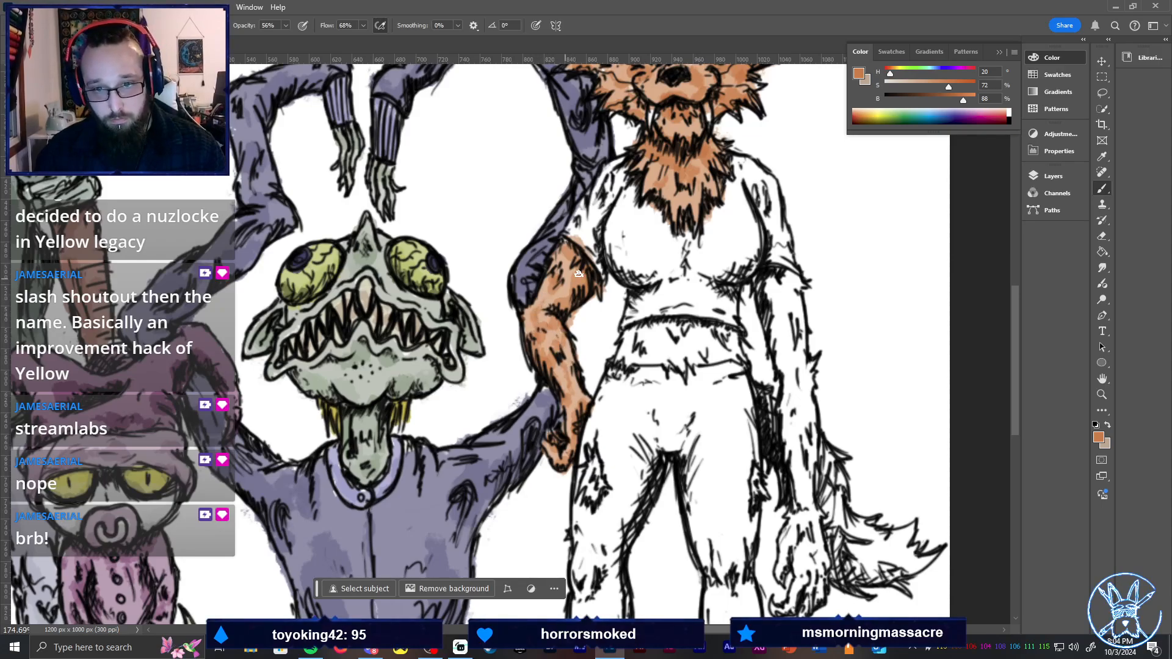
{"action": "key", "text": "e"}
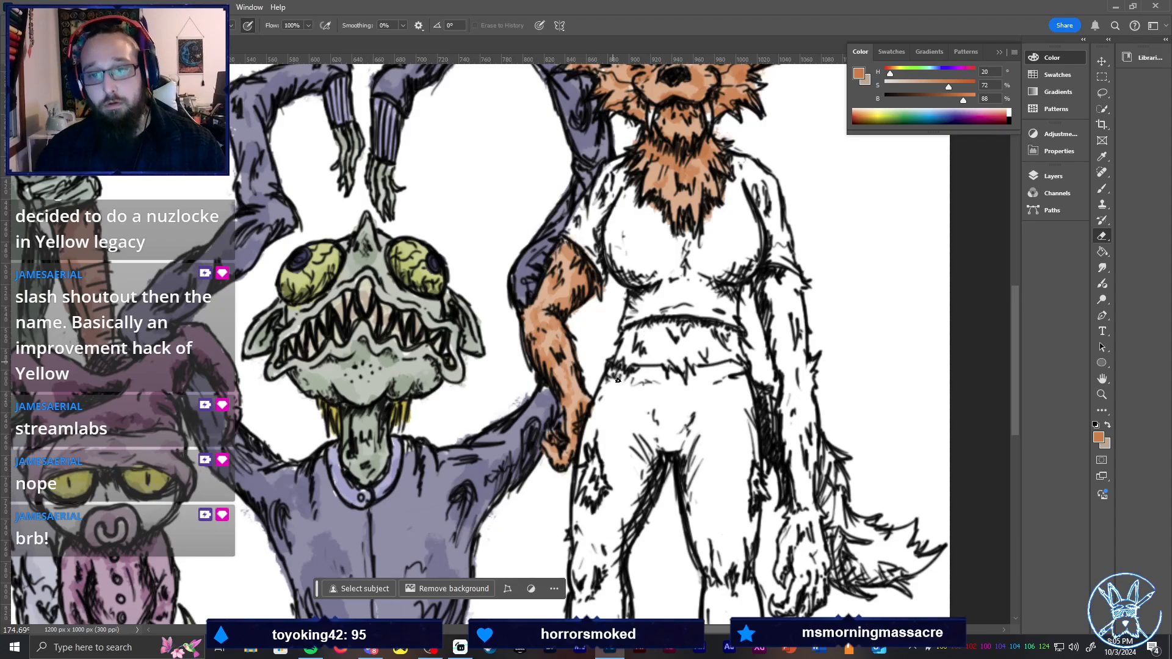
Paint an orange base coat over the wolf's hanging arm and clawed hand
{"action": "key", "text": "b"}
{"action": "mouse_move", "coordinate": [759, 285]}
{"action": "left_mouse_down"}
{"action": "mouse_move", "coordinate": [798, 282]}
{"action": "mouse_move", "coordinate": [799, 326]}
{"action": "mouse_move", "coordinate": [788, 296]}
{"action": "mouse_move", "coordinate": [780, 363]}
{"action": "mouse_move", "coordinate": [772, 336]}
{"action": "mouse_move", "coordinate": [798, 402]}
{"action": "mouse_move", "coordinate": [812, 358]}
{"action": "mouse_move", "coordinate": [813, 411]}
{"action": "mouse_move", "coordinate": [797, 455]}
{"action": "mouse_move", "coordinate": [784, 418]}
{"action": "mouse_move", "coordinate": [782, 447]}
{"action": "mouse_move", "coordinate": [789, 426]}
{"action": "mouse_move", "coordinate": [797, 489]}
{"action": "mouse_move", "coordinate": [820, 530]}
{"action": "mouse_move", "coordinate": [815, 515]}
{"action": "mouse_move", "coordinate": [790, 509]}
{"action": "left_mouse_up"}
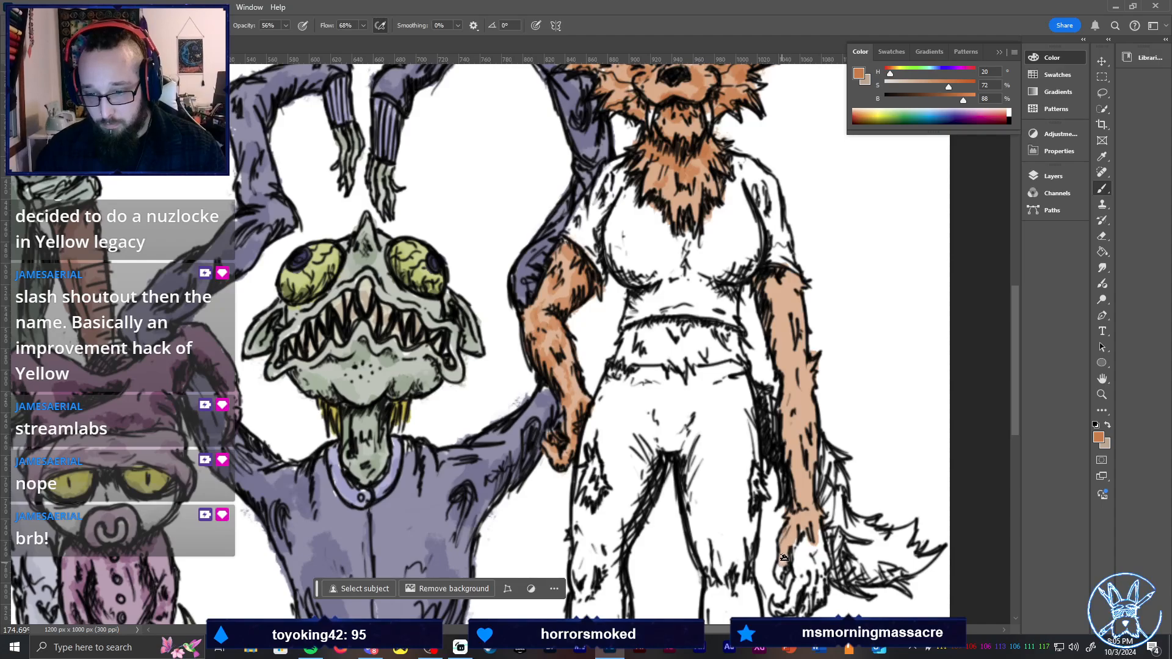
{"action": "mouse_move", "coordinate": [780, 576]}
{"action": "left_mouse_down"}
{"action": "mouse_move", "coordinate": [804, 543]}
{"action": "mouse_move", "coordinate": [796, 571]}
{"action": "mouse_move", "coordinate": [792, 550]}
{"action": "mouse_move", "coordinate": [820, 587]}
{"action": "left_mouse_up"}
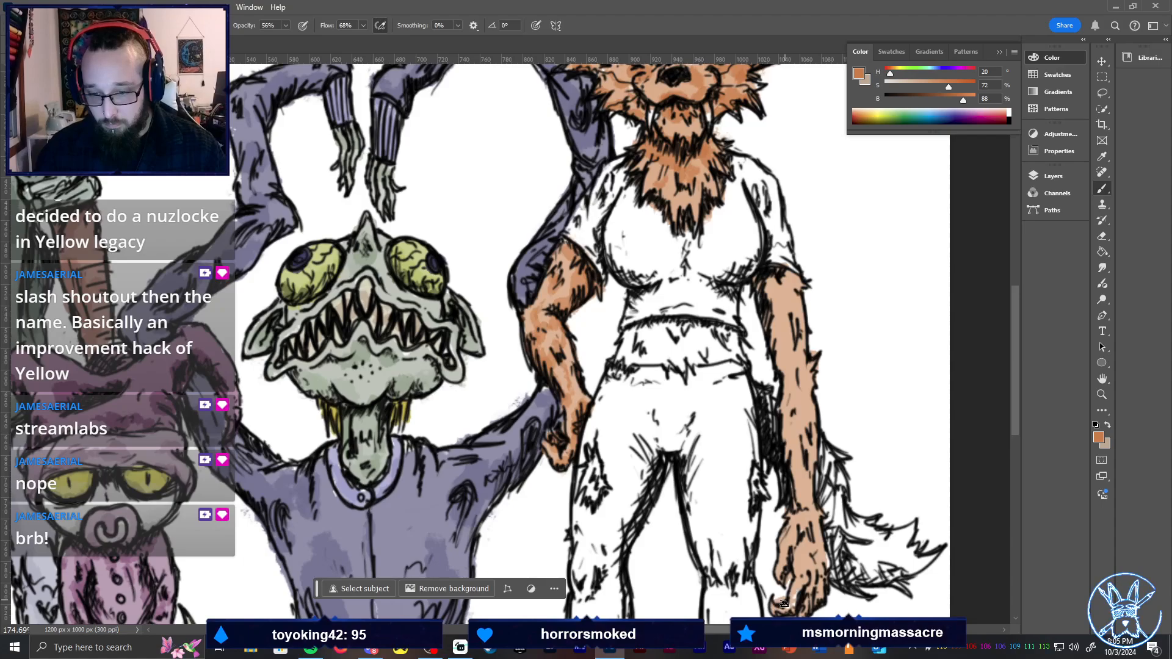
{"action": "key", "text": "e"}
{"action": "scroll", "coordinate": [732, 427], "scroll_direction": "down", "scroll_amount": 4}
{"action": "scroll", "coordinate": [702, 445], "scroll_direction": "right", "scroll_amount": 3}
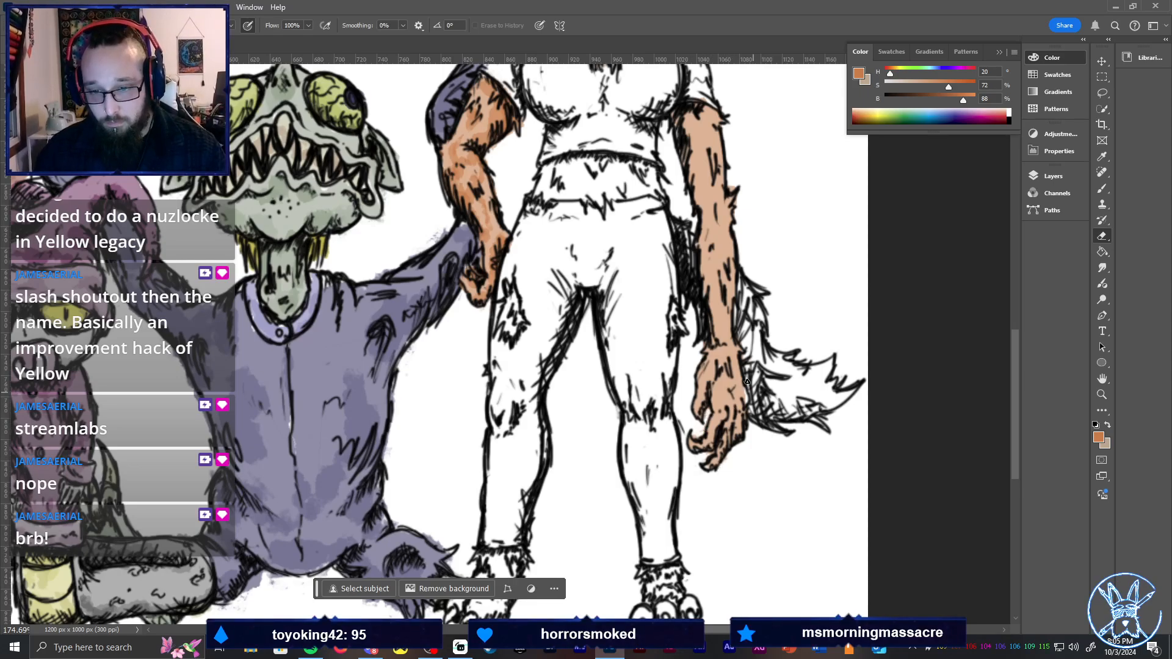
Shade the wolf's hanging arm and hand with a second layer of the same orange
{"action": "key", "text": "b"}
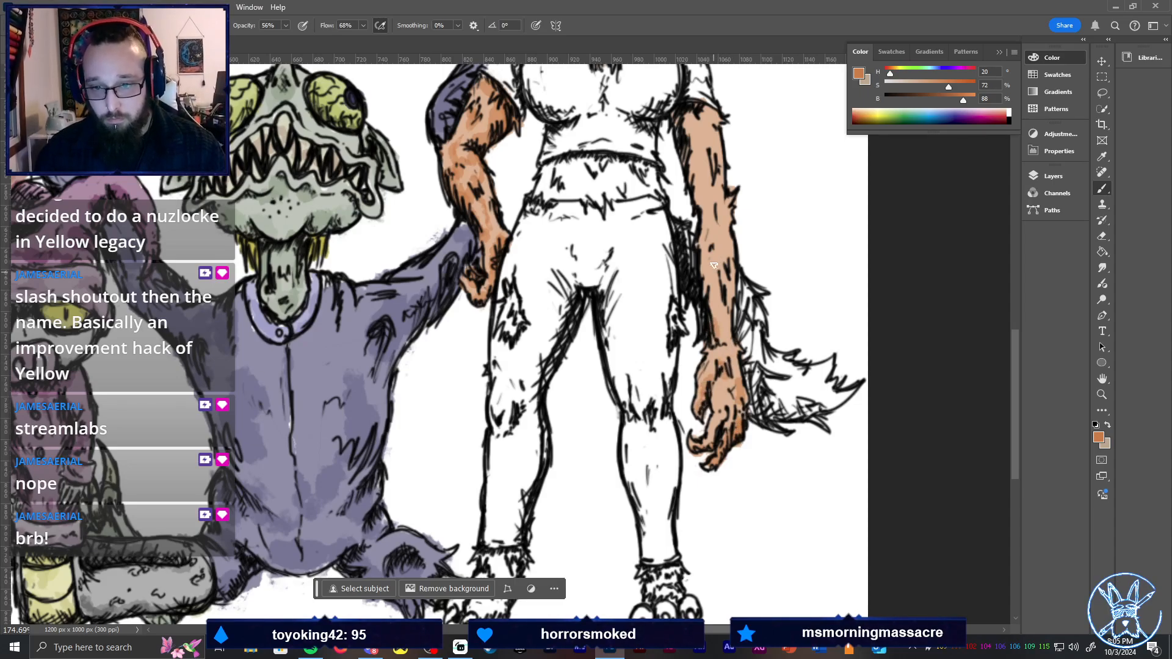
{"action": "mouse_move", "coordinate": [727, 283]}
{"action": "left_mouse_down"}
{"action": "mouse_move", "coordinate": [723, 234]}
{"action": "mouse_move", "coordinate": [726, 319]}
{"action": "mouse_move", "coordinate": [701, 240]}
{"action": "mouse_move", "coordinate": [714, 224]}
{"action": "mouse_move", "coordinate": [728, 256]}
{"action": "mouse_move", "coordinate": [721, 230]}
{"action": "mouse_move", "coordinate": [716, 245]}
{"action": "left_mouse_up"}
{"action": "mouse_move", "coordinate": [694, 187]}
{"action": "left_mouse_down"}
{"action": "mouse_move", "coordinate": [697, 145]}
{"action": "mouse_move", "coordinate": [675, 111]}
{"action": "mouse_move", "coordinate": [687, 162]}
{"action": "mouse_move", "coordinate": [680, 115]}
{"action": "mouse_move", "coordinate": [712, 115]}
{"action": "mouse_move", "coordinate": [683, 126]}
{"action": "mouse_move", "coordinate": [690, 182]}
{"action": "mouse_move", "coordinate": [688, 119]}
{"action": "mouse_move", "coordinate": [725, 185]}
{"action": "left_mouse_up"}
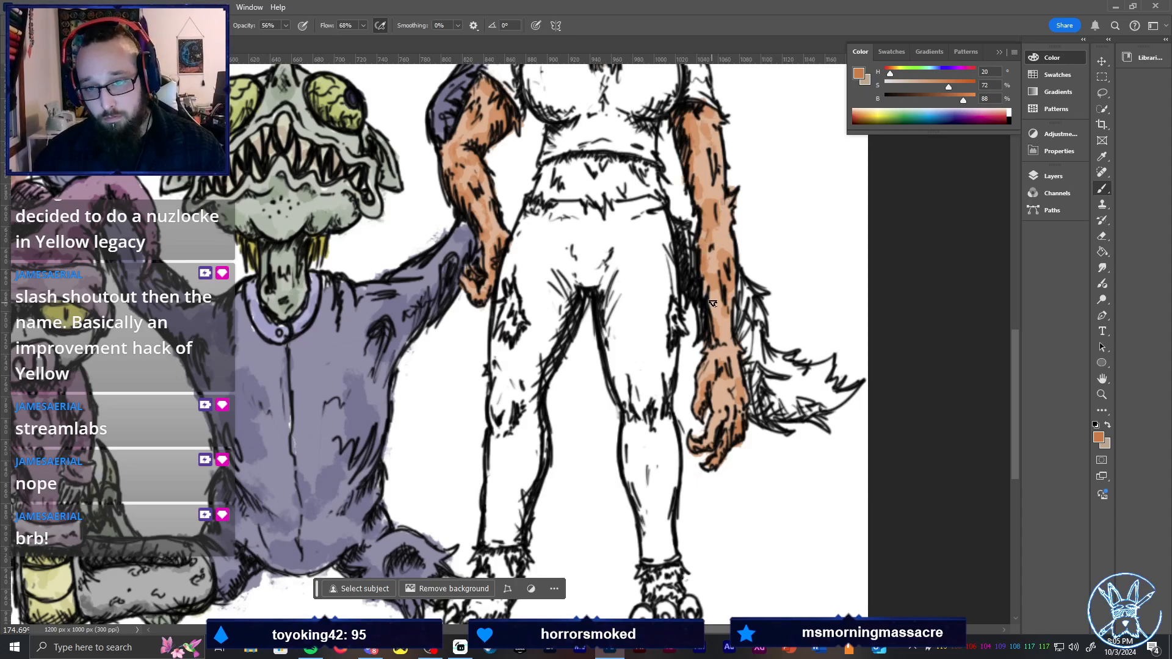
Paint and shade the wolf's bare midriff and the fur showing through the trouser tears on both thighs in orange
{"action": "key", "text": "ctrl+0"}
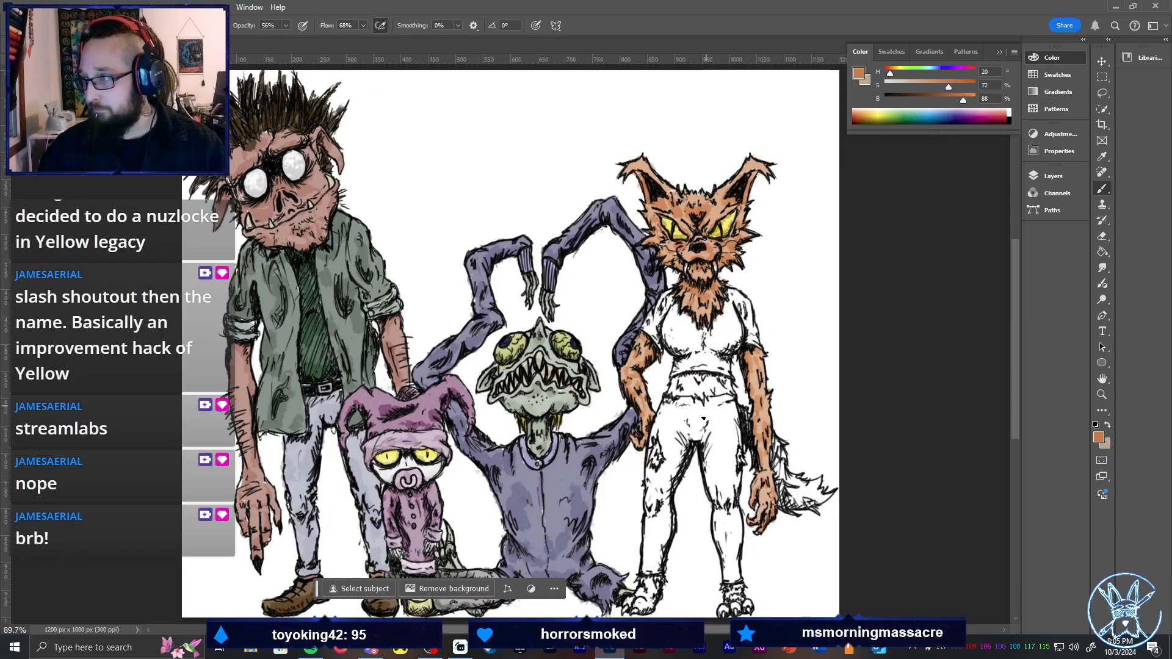
{"action": "key", "text": "z"}
{"action": "left_click_drag", "start_coordinate": [786, 462], "coordinate": [849, 453]}
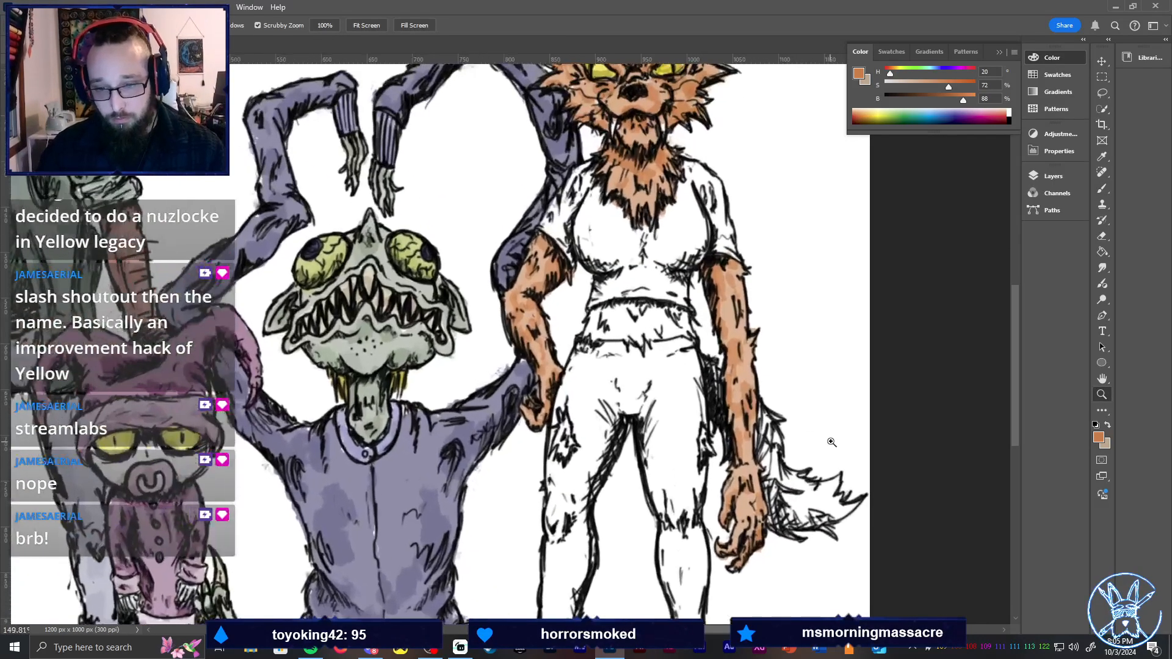
{"action": "key", "text": "b"}
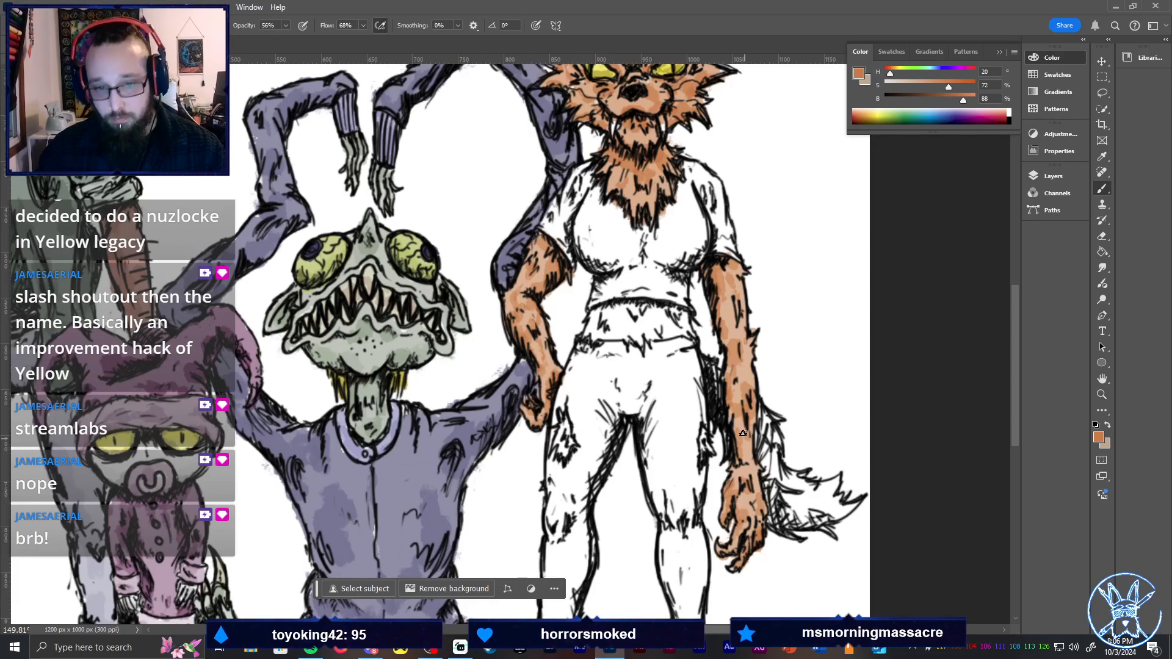
{"action": "mouse_move", "coordinate": [593, 314]}
{"action": "left_mouse_down"}
{"action": "mouse_move", "coordinate": [617, 343]}
{"action": "mouse_move", "coordinate": [634, 304]}
{"action": "mouse_move", "coordinate": [651, 342]}
{"action": "mouse_move", "coordinate": [655, 304]}
{"action": "mouse_move", "coordinate": [662, 339]}
{"action": "mouse_move", "coordinate": [683, 313]}
{"action": "mouse_move", "coordinate": [682, 338]}
{"action": "left_mouse_up"}
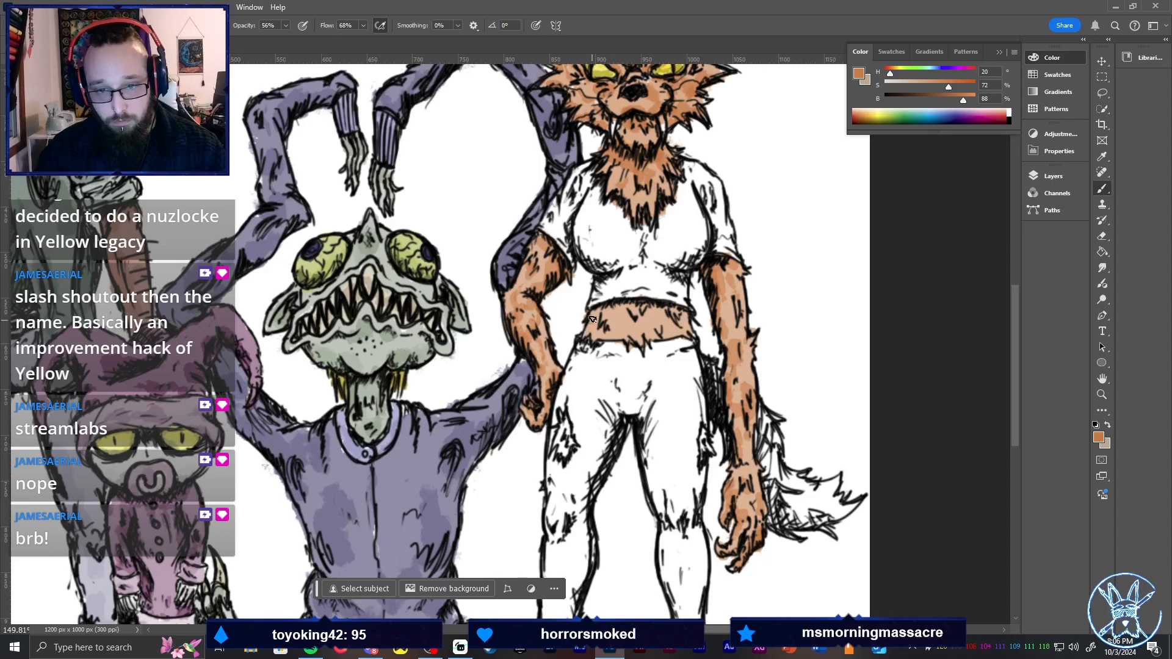
{"action": "mouse_move", "coordinate": [600, 310]}
{"action": "left_mouse_down"}
{"action": "mouse_move", "coordinate": [684, 317]}
{"action": "mouse_move", "coordinate": [626, 315]}
{"action": "left_mouse_up"}
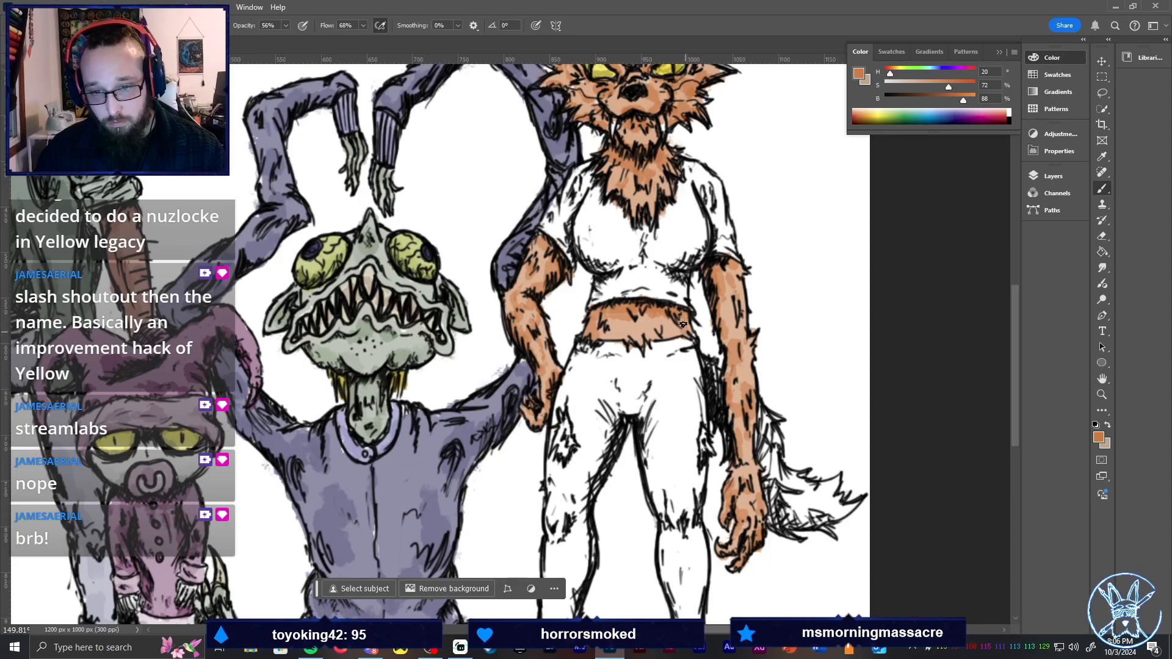
{"action": "mouse_move", "coordinate": [682, 324]}
{"action": "left_mouse_down"}
{"action": "mouse_move", "coordinate": [613, 343]}
{"action": "mouse_move", "coordinate": [613, 322]}
{"action": "mouse_move", "coordinate": [635, 340]}
{"action": "left_mouse_up"}
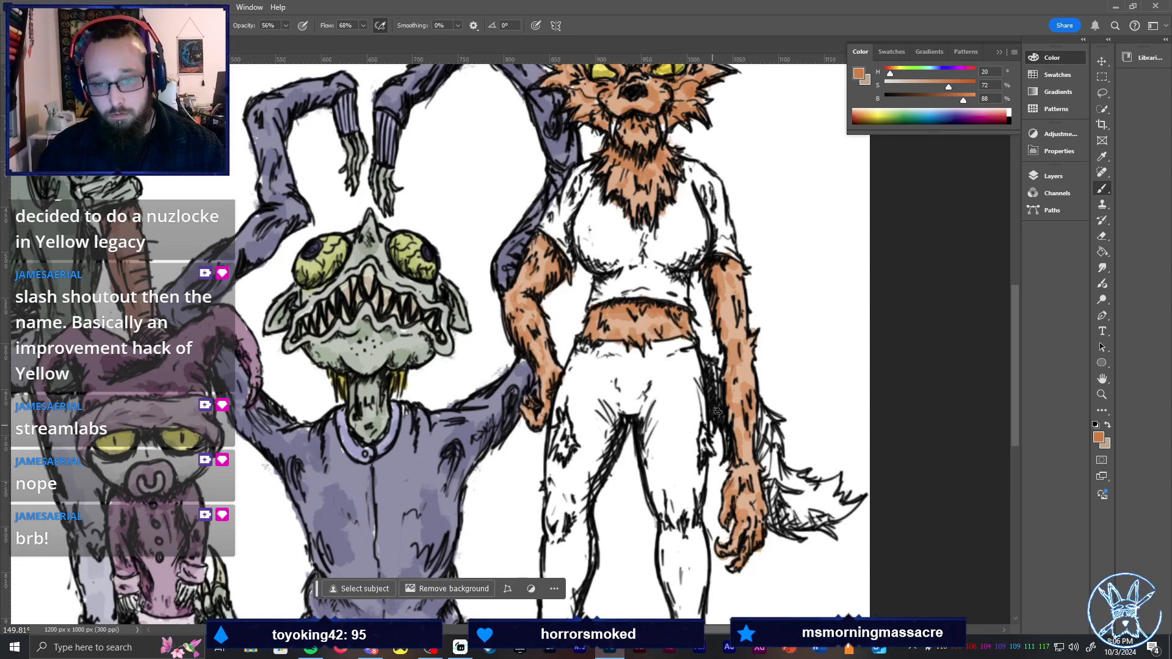
{"action": "left_click_drag", "start_coordinate": [707, 435], "coordinate": [706, 455]}
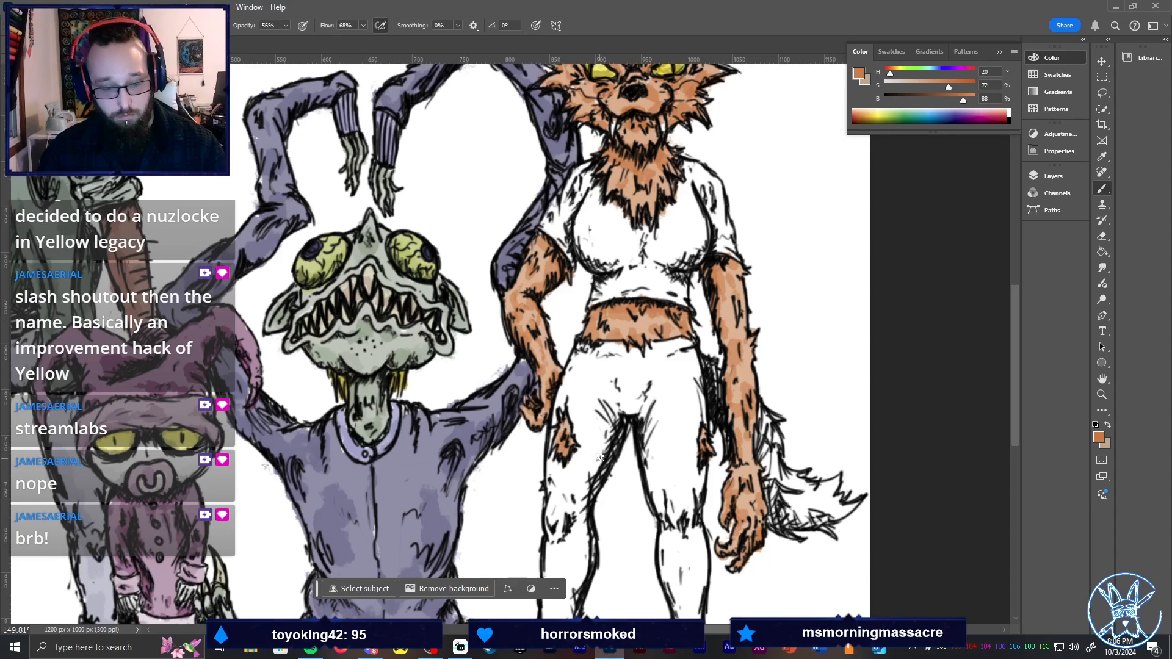
Paint and shade both of the wolf's furry feet in orange, leaving the claws white, and clean up the edges
{"action": "key", "text": "ctrl+0"}
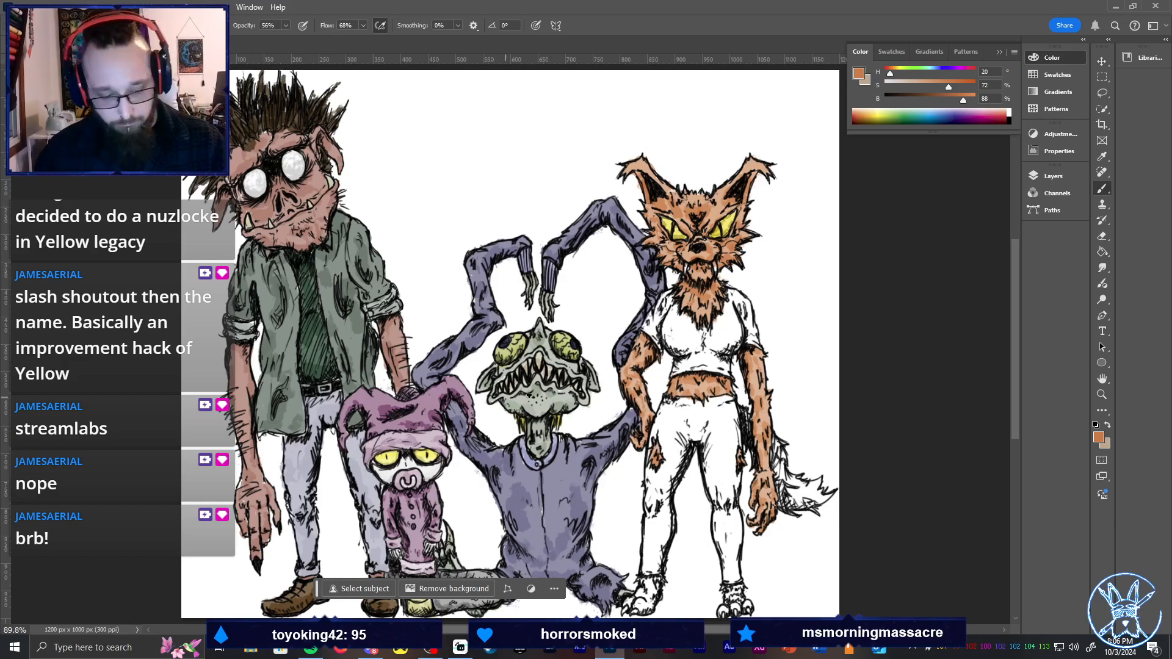
{"action": "key", "text": "z"}
{"action": "left_click_drag", "start_coordinate": [567, 489], "coordinate": [682, 408]}
{"action": "key", "text": "b"}
{"action": "mouse_move", "coordinate": [329, 422]}
{"action": "left_mouse_down"}
{"action": "mouse_move", "coordinate": [353, 417]}
{"action": "mouse_move", "coordinate": [367, 459]}
{"action": "mouse_move", "coordinate": [395, 444]}
{"action": "mouse_move", "coordinate": [423, 406]}
{"action": "mouse_move", "coordinate": [433, 329]}
{"action": "mouse_move", "coordinate": [412, 350]}
{"action": "mouse_move", "coordinate": [383, 335]}
{"action": "mouse_move", "coordinate": [352, 345]}
{"action": "mouse_move", "coordinate": [355, 396]}
{"action": "mouse_move", "coordinate": [405, 350]}
{"action": "mouse_move", "coordinate": [403, 399]}
{"action": "mouse_move", "coordinate": [366, 382]}
{"action": "mouse_move", "coordinate": [363, 369]}
{"action": "mouse_move", "coordinate": [384, 359]}
{"action": "mouse_move", "coordinate": [416, 381]}
{"action": "mouse_move", "coordinate": [429, 365]}
{"action": "mouse_move", "coordinate": [389, 448]}
{"action": "mouse_move", "coordinate": [363, 457]}
{"action": "mouse_move", "coordinate": [379, 440]}
{"action": "mouse_move", "coordinate": [378, 461]}
{"action": "mouse_move", "coordinate": [390, 451]}
{"action": "mouse_move", "coordinate": [369, 452]}
{"action": "mouse_move", "coordinate": [401, 444]}
{"action": "mouse_move", "coordinate": [426, 384]}
{"action": "mouse_move", "coordinate": [386, 379]}
{"action": "mouse_move", "coordinate": [396, 355]}
{"action": "mouse_move", "coordinate": [380, 333]}
{"action": "mouse_move", "coordinate": [412, 332]}
{"action": "mouse_move", "coordinate": [400, 330]}
{"action": "mouse_move", "coordinate": [427, 334]}
{"action": "left_mouse_up"}
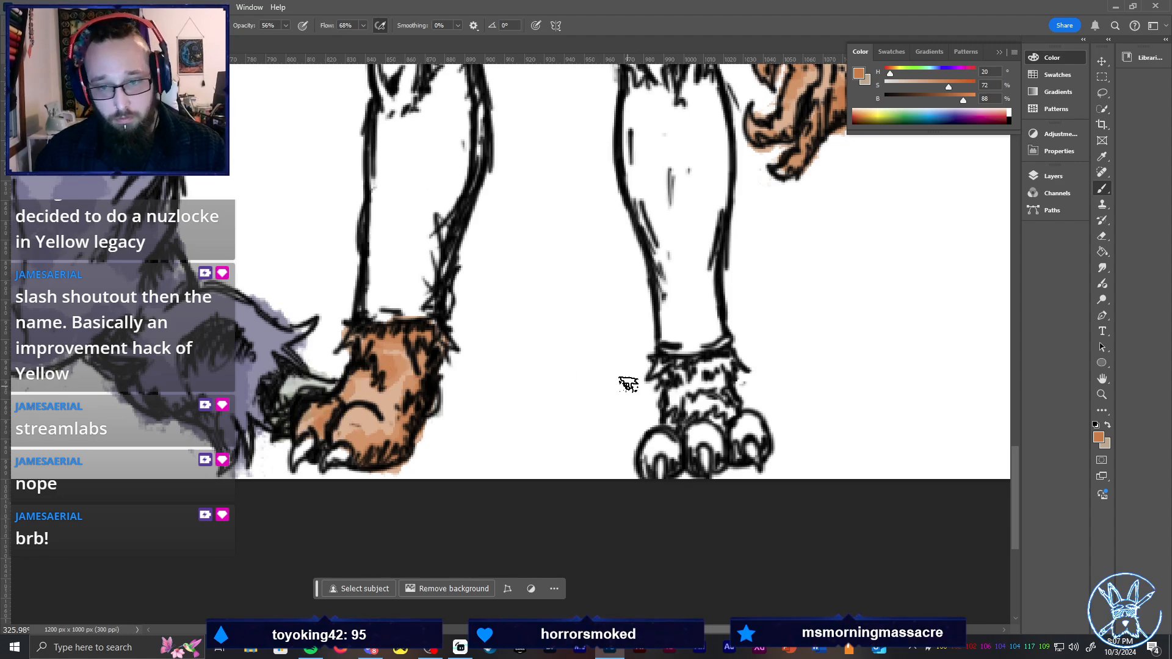
{"action": "mouse_move", "coordinate": [656, 373]}
{"action": "left_mouse_down"}
{"action": "mouse_move", "coordinate": [675, 398]}
{"action": "mouse_move", "coordinate": [693, 403]}
{"action": "mouse_move", "coordinate": [716, 366]}
{"action": "mouse_move", "coordinate": [735, 406]}
{"action": "mouse_move", "coordinate": [709, 426]}
{"action": "mouse_move", "coordinate": [693, 415]}
{"action": "mouse_move", "coordinate": [668, 461]}
{"action": "mouse_move", "coordinate": [656, 438]}
{"action": "mouse_move", "coordinate": [634, 462]}
{"action": "mouse_move", "coordinate": [633, 439]}
{"action": "mouse_move", "coordinate": [667, 436]}
{"action": "mouse_move", "coordinate": [678, 451]}
{"action": "mouse_move", "coordinate": [693, 432]}
{"action": "mouse_move", "coordinate": [714, 456]}
{"action": "mouse_move", "coordinate": [723, 437]}
{"action": "mouse_move", "coordinate": [757, 430]}
{"action": "left_mouse_up"}
{"action": "key", "text": "e"}
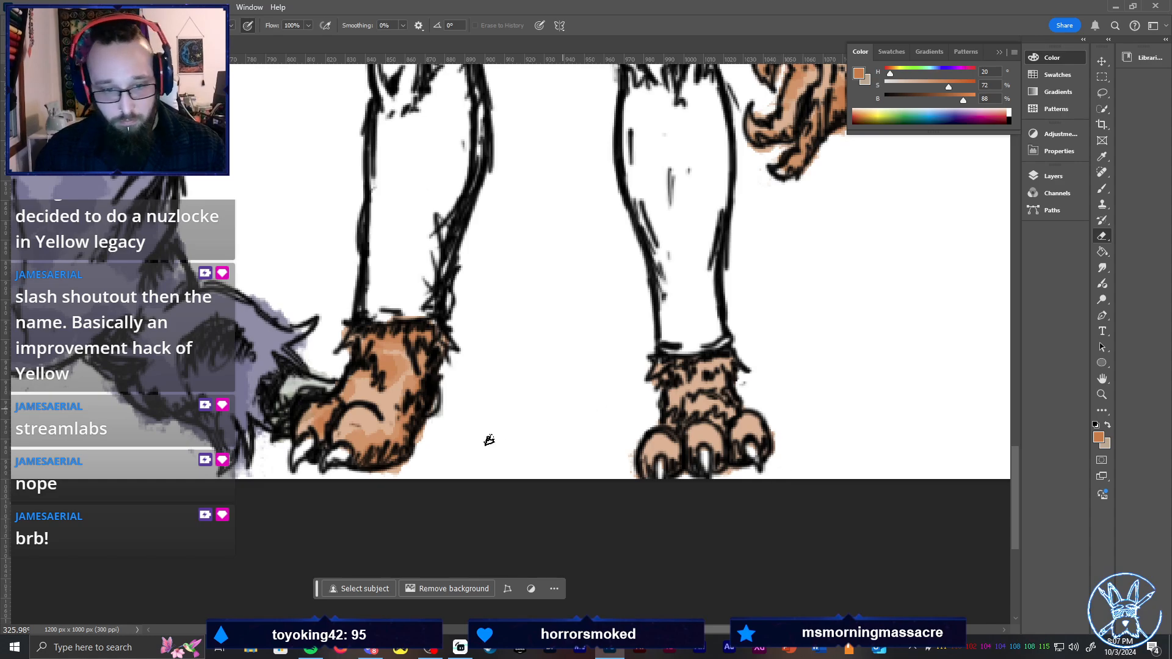
{"action": "key", "text": "b"}
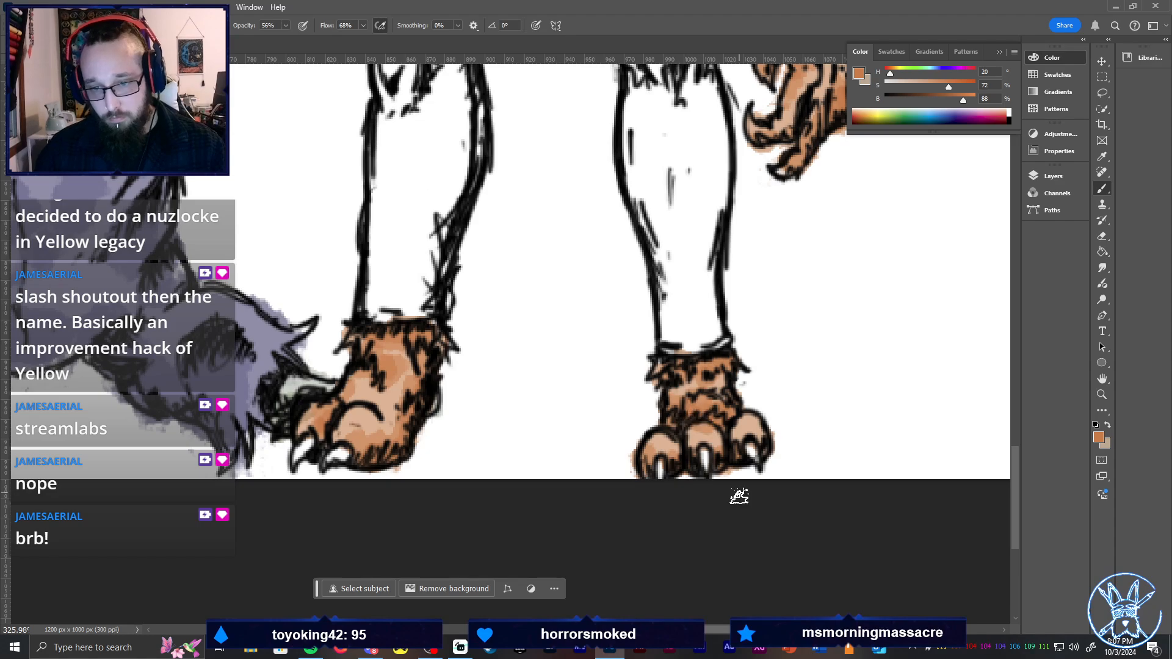
Paint an orange base coat over the wolf's bushy tail and erase the overspill along its outline
{"action": "key", "text": "ctrl+0"}
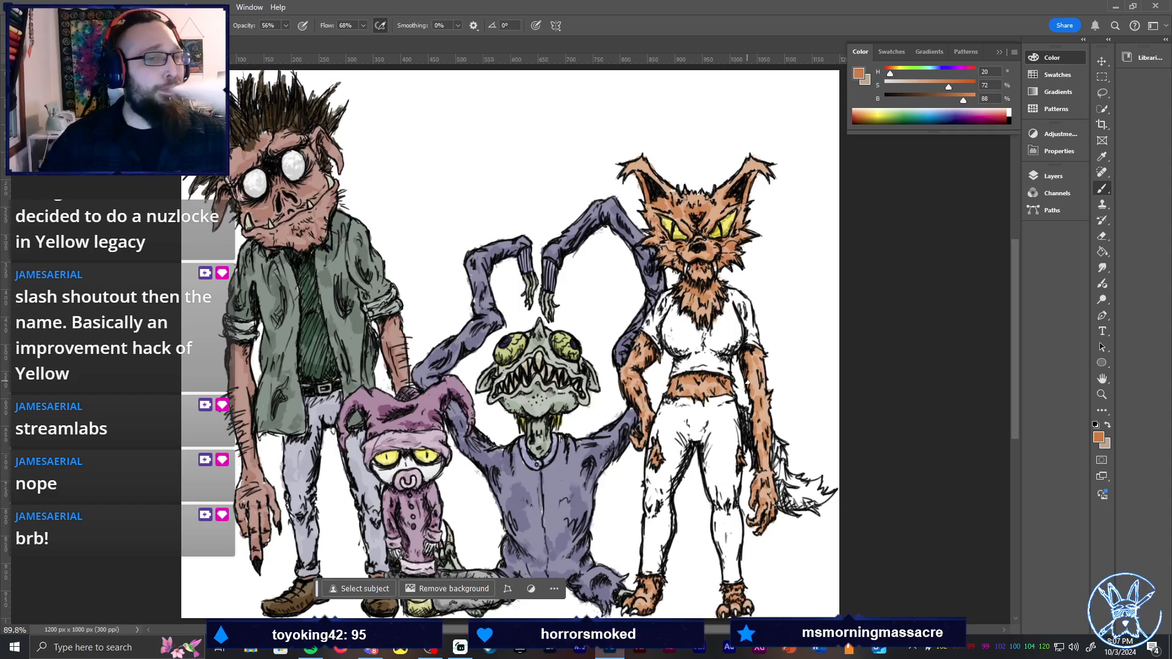
{"action": "key", "text": "z"}
{"action": "left_click_drag", "start_coordinate": [797, 497], "coordinate": [764, 396]}
{"action": "key", "text": "space"}
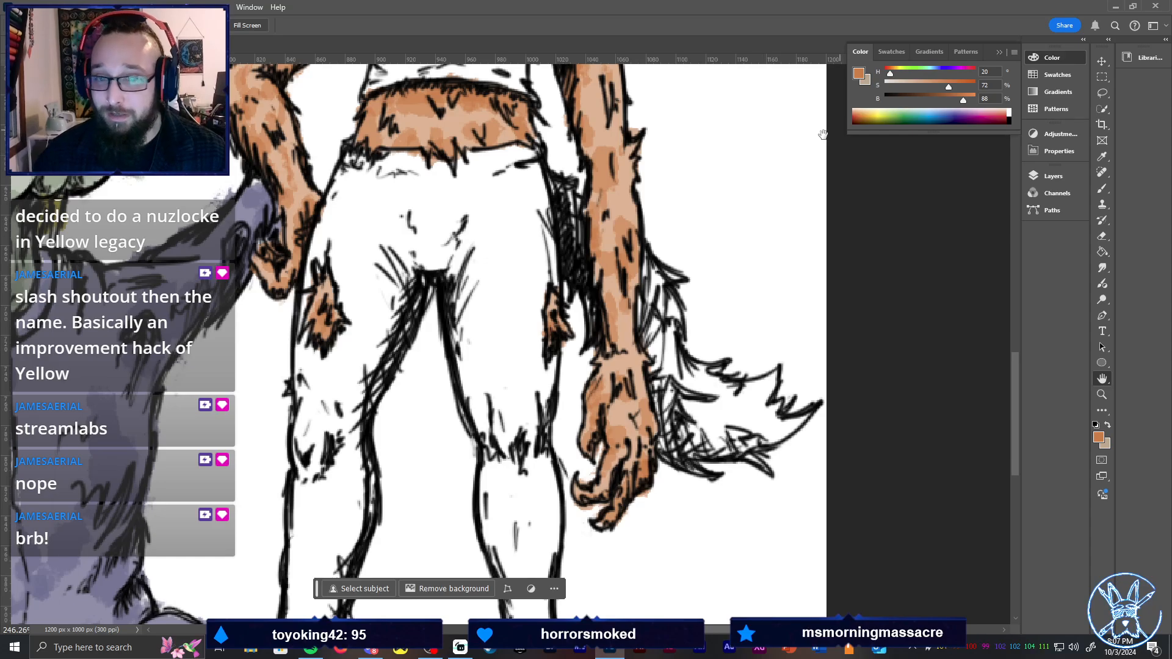
{"action": "key", "text": "b"}
{"action": "mouse_move", "coordinate": [648, 251]}
{"action": "left_mouse_down"}
{"action": "mouse_move", "coordinate": [645, 323]}
{"action": "mouse_move", "coordinate": [656, 264]}
{"action": "mouse_move", "coordinate": [678, 322]}
{"action": "mouse_move", "coordinate": [661, 402]}
{"action": "mouse_move", "coordinate": [685, 475]}
{"action": "mouse_move", "coordinate": [692, 355]}
{"action": "mouse_move", "coordinate": [688, 383]}
{"action": "mouse_move", "coordinate": [701, 361]}
{"action": "mouse_move", "coordinate": [724, 441]}
{"action": "mouse_move", "coordinate": [730, 398]}
{"action": "mouse_move", "coordinate": [749, 444]}
{"action": "mouse_move", "coordinate": [764, 420]}
{"action": "mouse_move", "coordinate": [794, 437]}
{"action": "left_mouse_up"}
{"action": "key", "text": "e"}
{"action": "mouse_move", "coordinate": [717, 357]}
{"action": "left_mouse_down"}
{"action": "mouse_move", "coordinate": [695, 340]}
{"action": "mouse_move", "coordinate": [713, 353]}
{"action": "mouse_move", "coordinate": [716, 338]}
{"action": "mouse_move", "coordinate": [752, 367]}
{"action": "mouse_move", "coordinate": [780, 353]}
{"action": "left_mouse_up"}
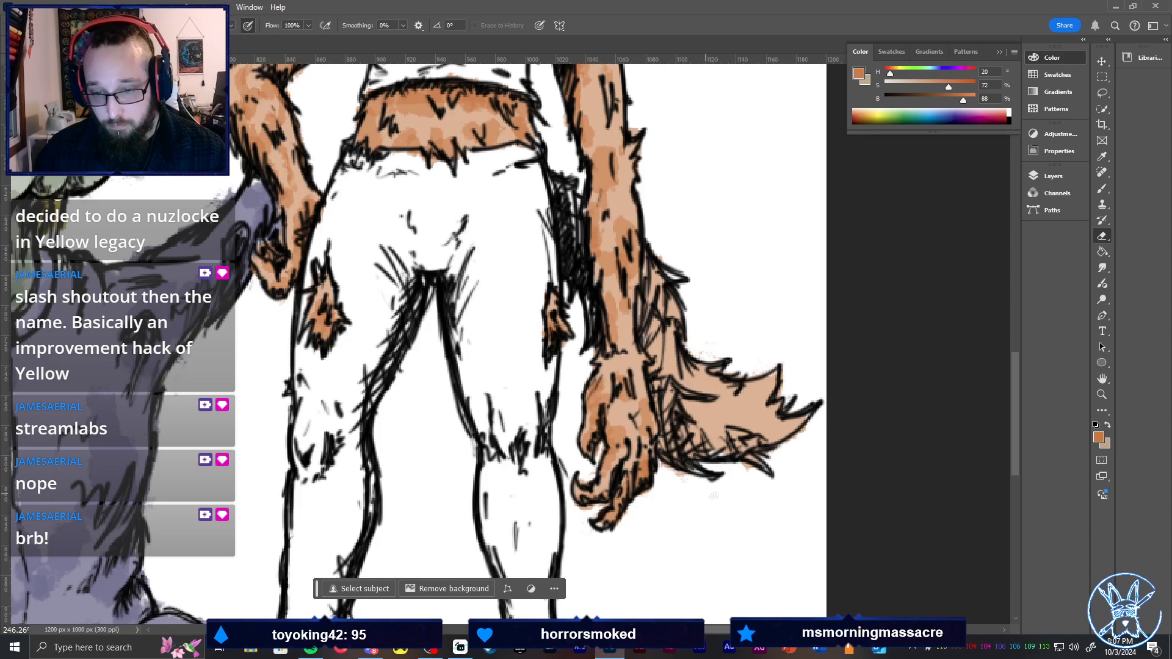
Layer more orange over the wolf's tail as shading and colour the tail base behind the hanging arm
{"action": "key", "text": "b"}
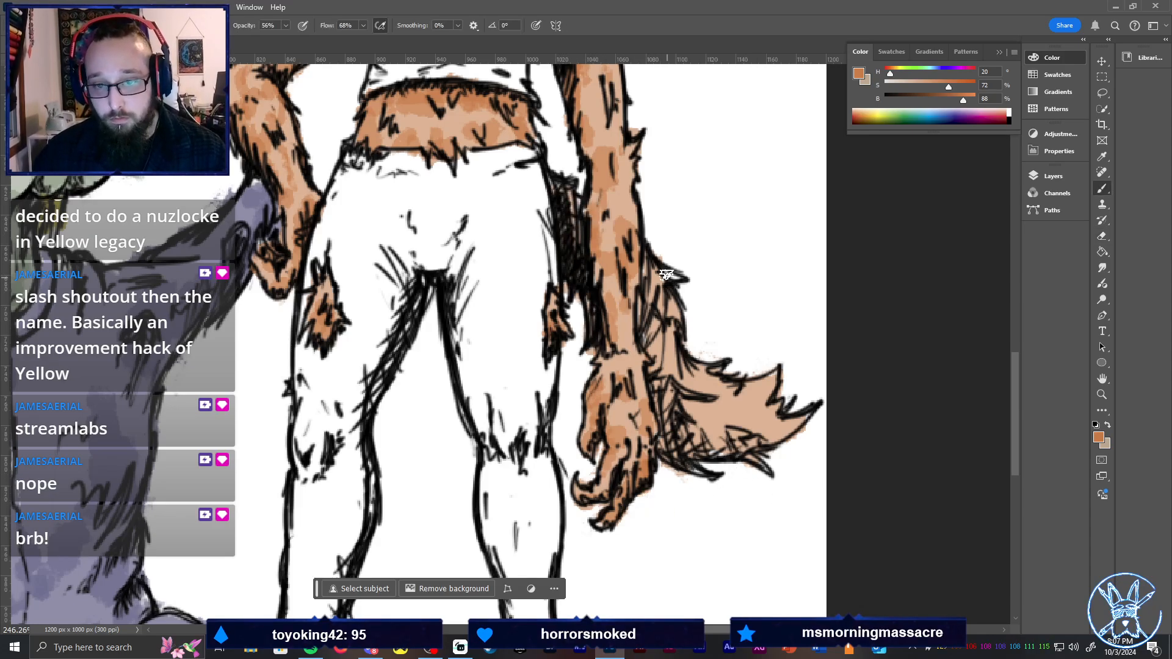
{"action": "mouse_move", "coordinate": [681, 333]}
{"action": "left_mouse_down"}
{"action": "mouse_move", "coordinate": [640, 335]}
{"action": "mouse_move", "coordinate": [653, 317]}
{"action": "mouse_move", "coordinate": [676, 427]}
{"action": "mouse_move", "coordinate": [732, 449]}
{"action": "mouse_move", "coordinate": [769, 440]}
{"action": "left_mouse_up"}
{"action": "mouse_move", "coordinate": [648, 264]}
{"action": "left_mouse_down"}
{"action": "mouse_move", "coordinate": [675, 459]}
{"action": "mouse_move", "coordinate": [666, 376]}
{"action": "mouse_move", "coordinate": [691, 381]}
{"action": "mouse_move", "coordinate": [720, 414]}
{"action": "mouse_move", "coordinate": [707, 398]}
{"action": "mouse_move", "coordinate": [745, 410]}
{"action": "left_mouse_up"}
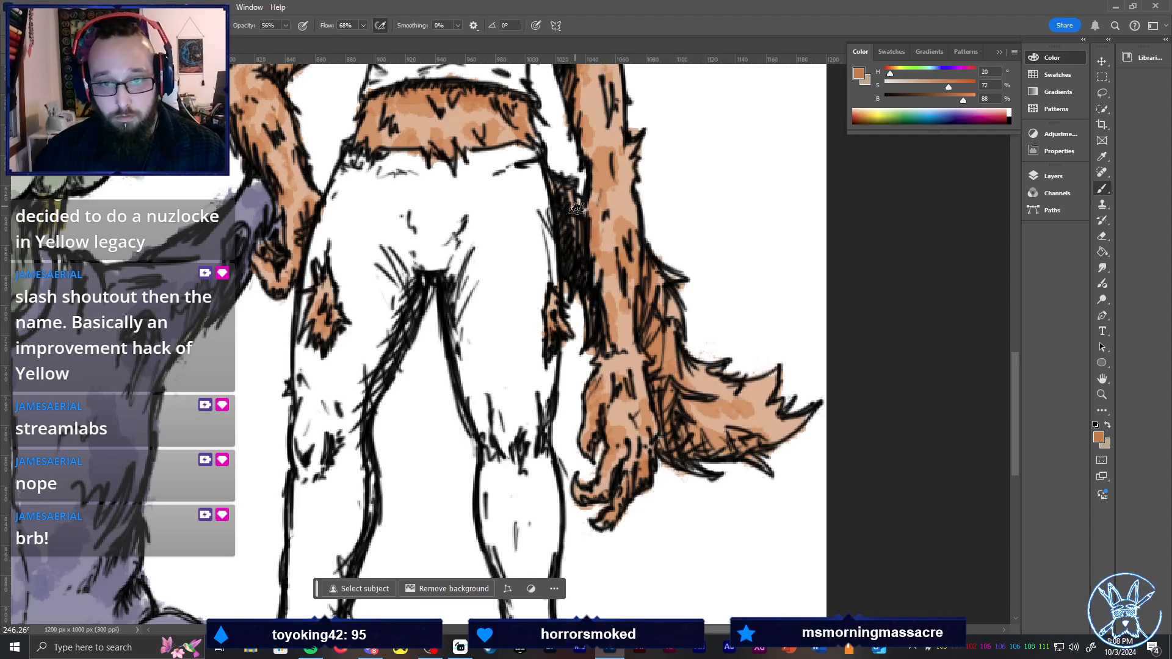
{"action": "mouse_move", "coordinate": [580, 254]}
{"action": "left_mouse_down"}
{"action": "mouse_move", "coordinate": [595, 335]}
{"action": "mouse_move", "coordinate": [561, 186]}
{"action": "mouse_move", "coordinate": [576, 204]}
{"action": "mouse_move", "coordinate": [593, 321]}
{"action": "mouse_move", "coordinate": [599, 256]}
{"action": "left_mouse_up"}
Darken the wolf's tail base behind the hanging arm with brown at 61% brightness and erase the overspill around it
{"action": "left_click", "coordinate": [939, 98]}
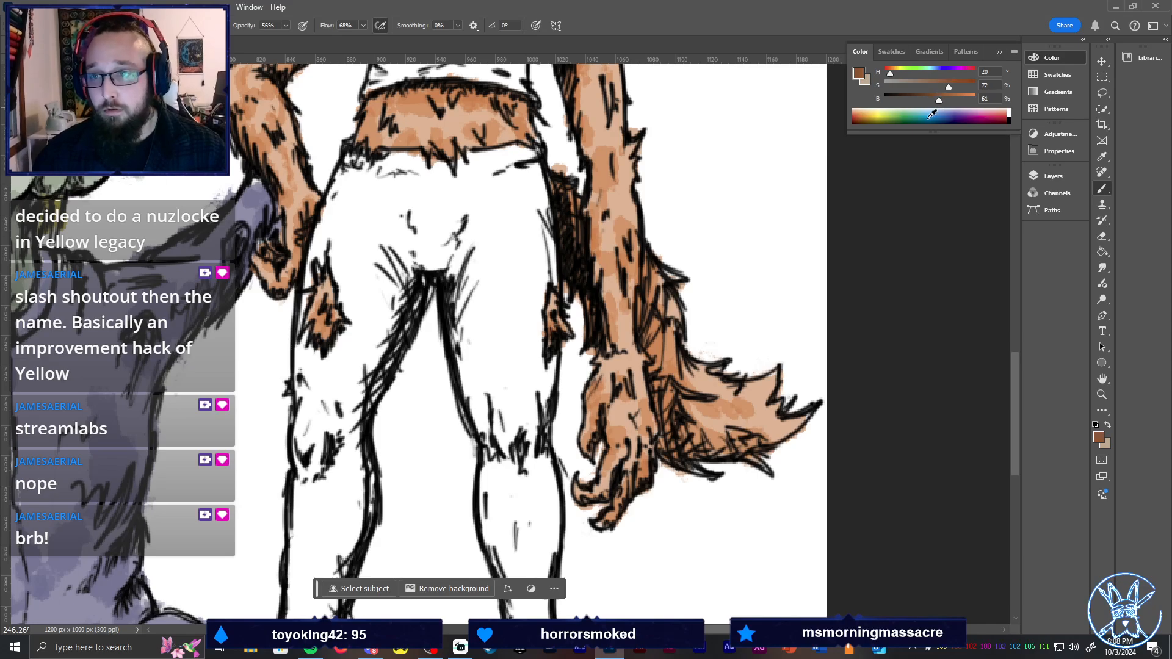
{"action": "mouse_move", "coordinate": [571, 205]}
{"action": "left_mouse_down"}
{"action": "mouse_move", "coordinate": [565, 258]}
{"action": "mouse_move", "coordinate": [557, 179]}
{"action": "mouse_move", "coordinate": [577, 198]}
{"action": "mouse_move", "coordinate": [578, 259]}
{"action": "left_mouse_up"}
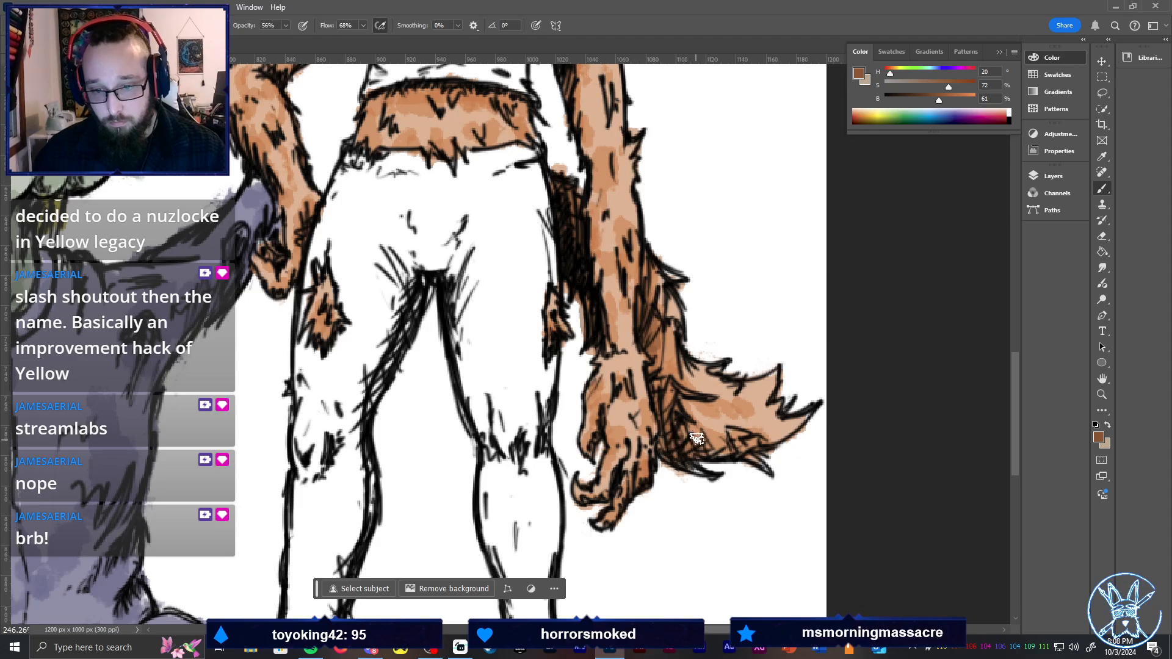
{"action": "key", "text": "e"}
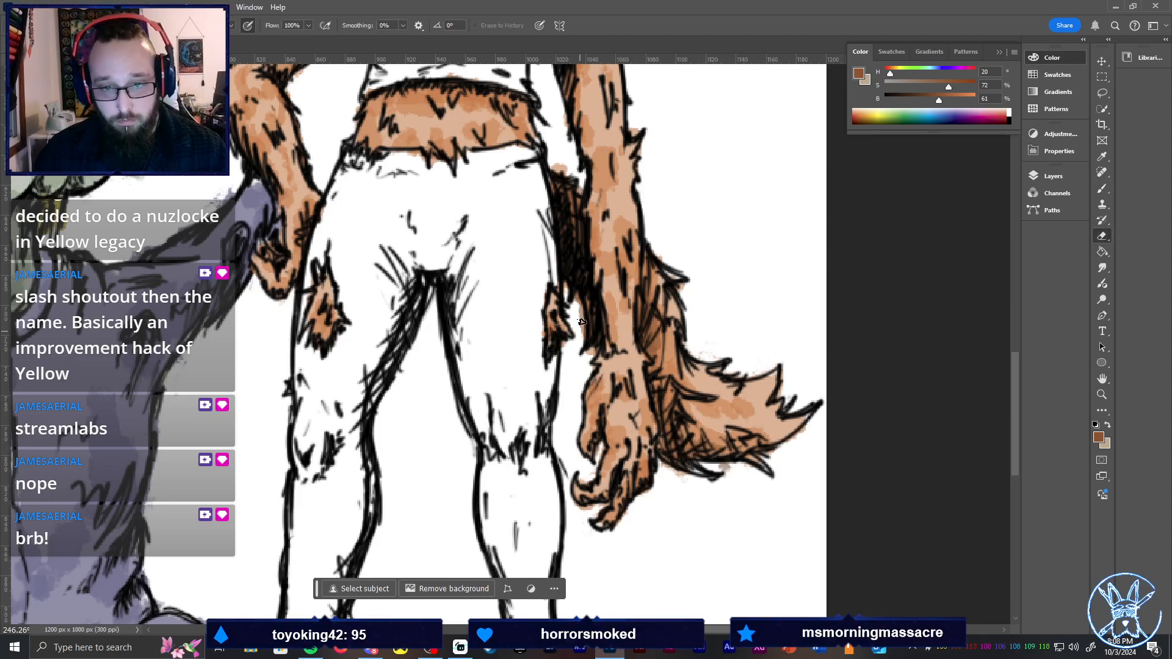
{"action": "left_click_drag", "start_coordinate": [581, 322], "coordinate": [575, 369]}
{"action": "left_click_drag", "start_coordinate": [568, 150], "coordinate": [568, 169]}
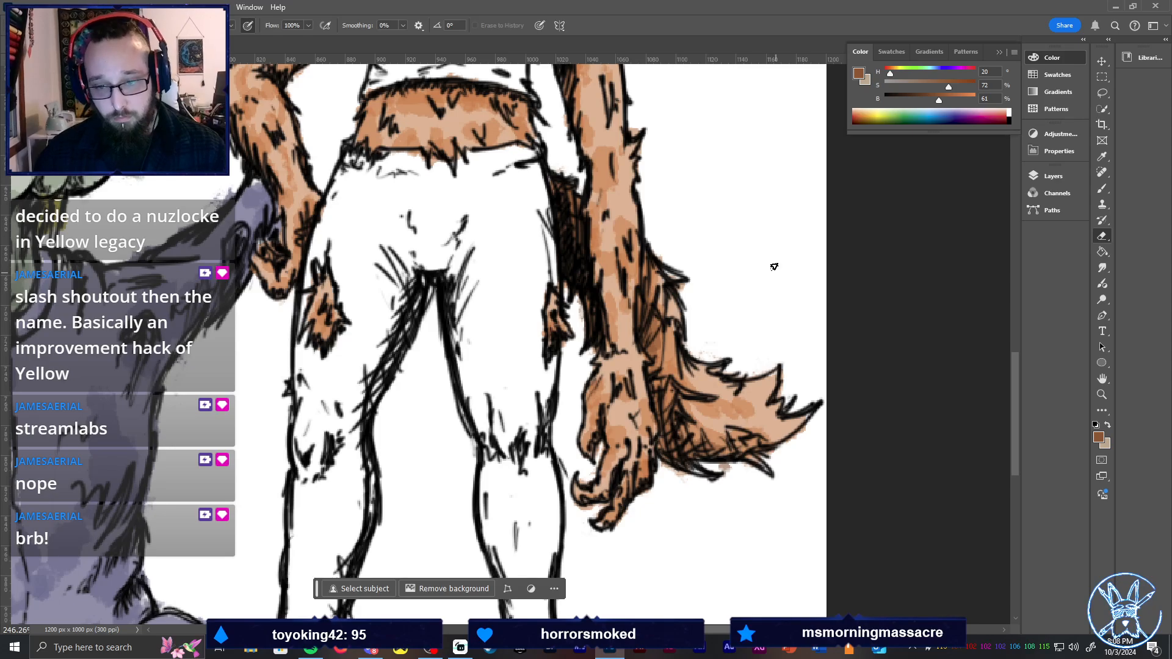
{"action": "left_click_drag", "start_coordinate": [723, 478], "coordinate": [719, 473]}
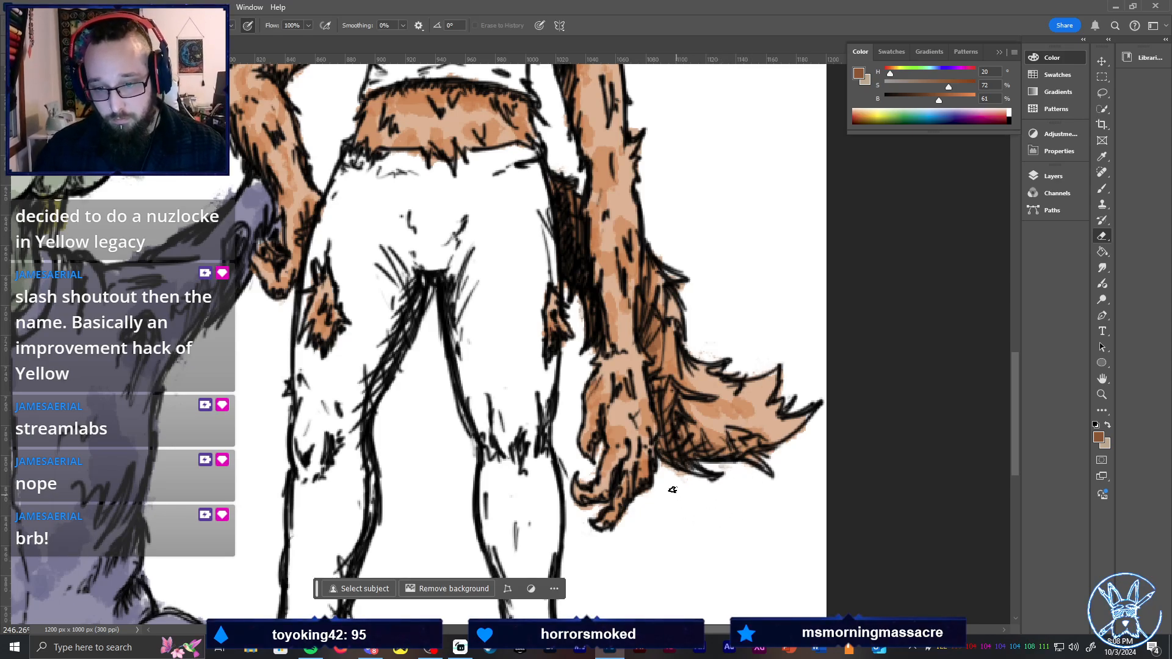
{"action": "key", "text": "ctrl+0"}
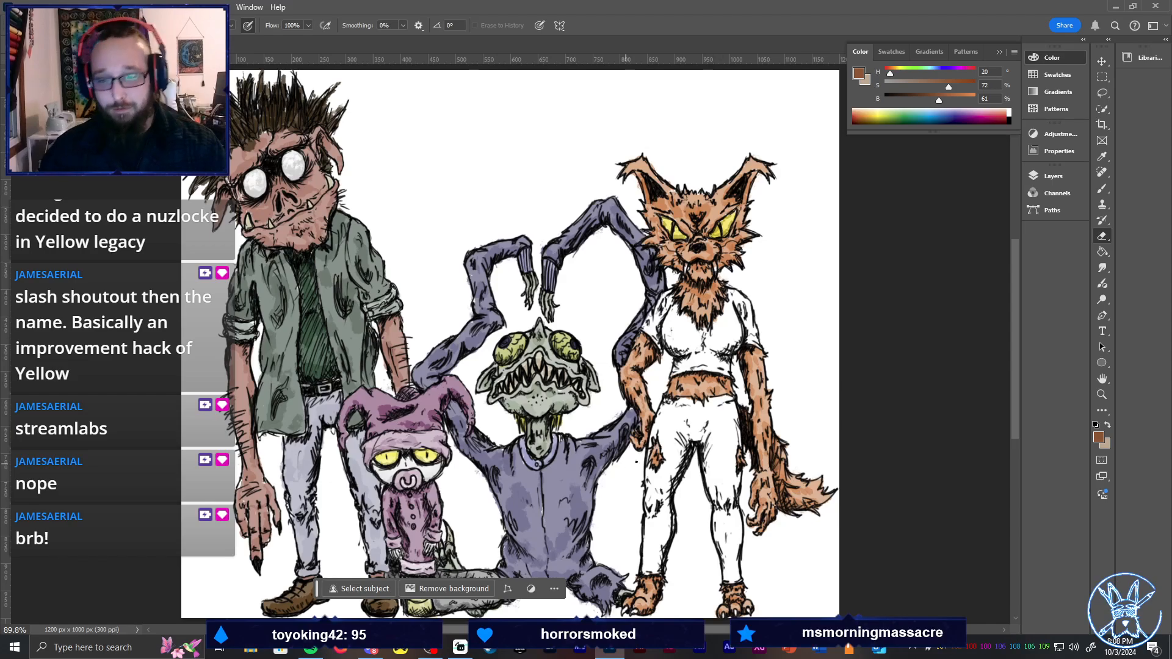
{"action": "key", "text": "z"}
{"action": "mouse_move", "coordinate": [785, 405]}
{"action": "left_mouse_down"}
{"action": "mouse_move", "coordinate": [833, 365]}
{"action": "mouse_move", "coordinate": [804, 378]}
{"action": "left_mouse_up"}
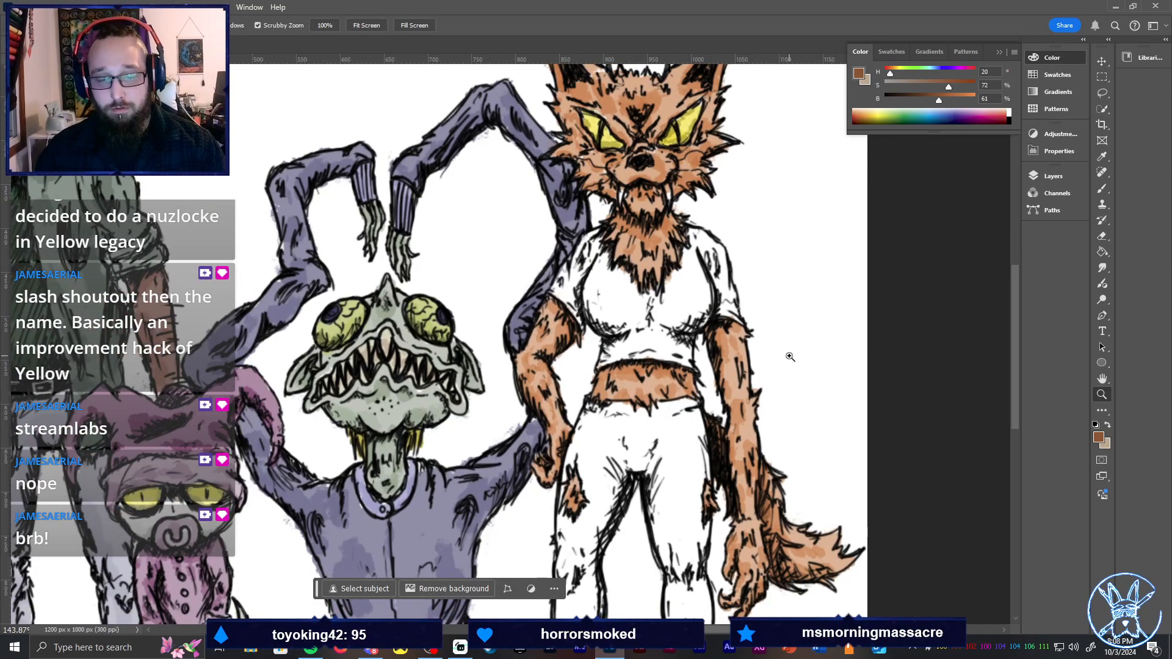
{"action": "key", "text": "h"}
{"action": "left_click_drag", "start_coordinate": [741, 463], "coordinate": [716, 423]}
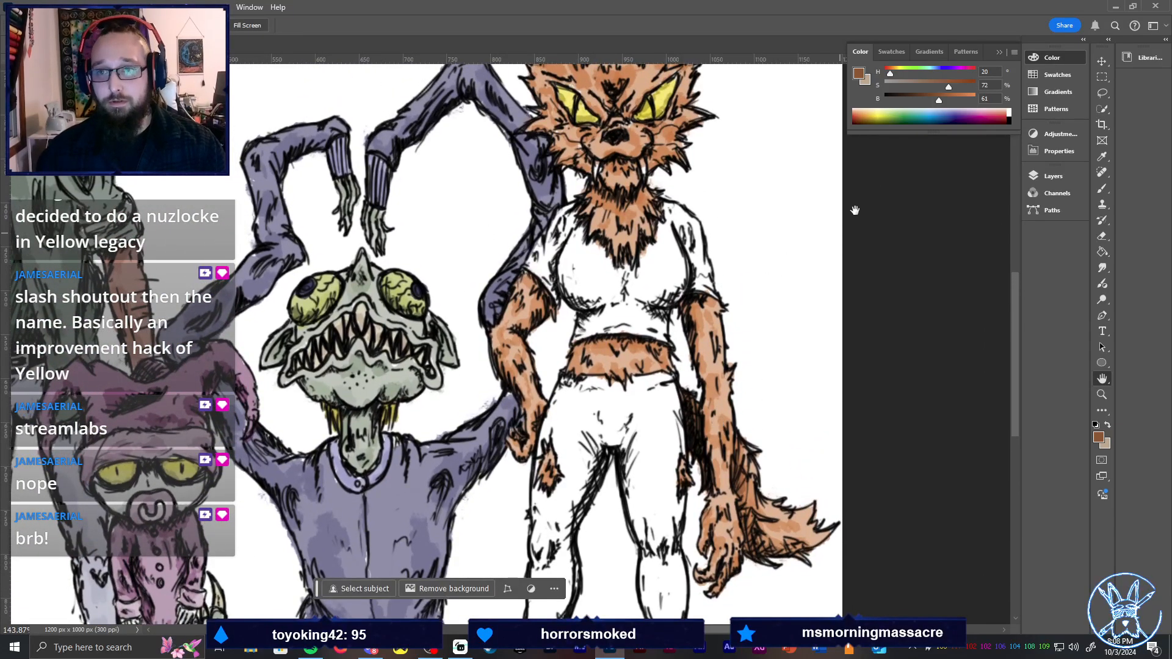
{"action": "left_click", "coordinate": [951, 76]}
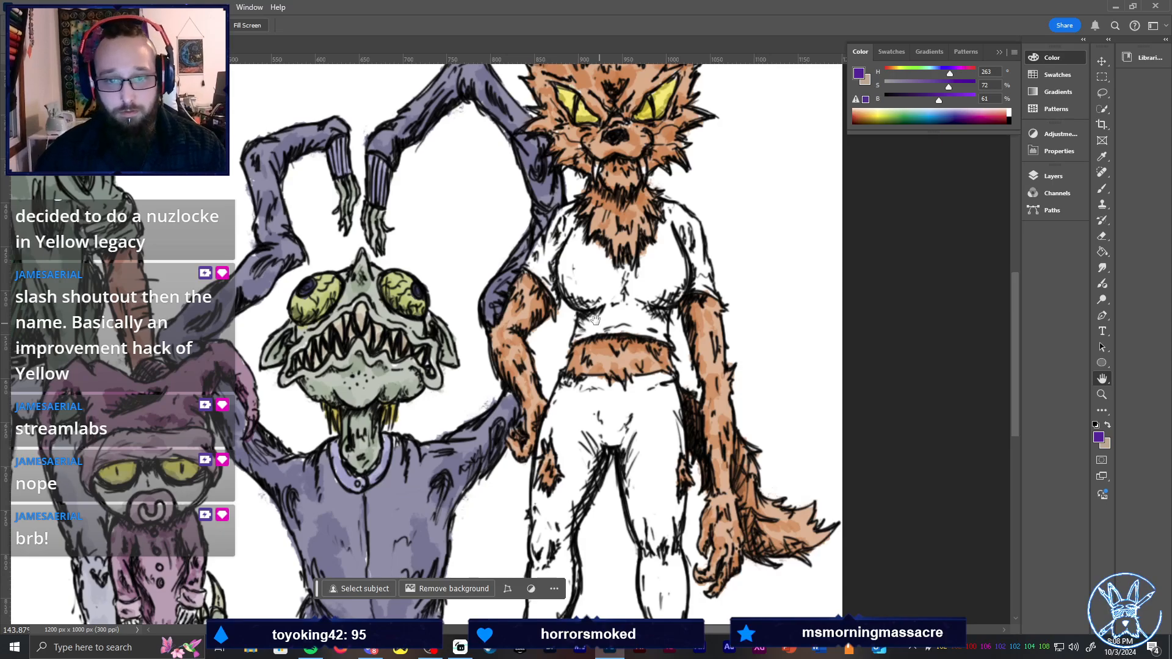
{"action": "key", "text": "b"}
{"action": "mouse_move", "coordinate": [560, 244]}
{"action": "left_mouse_down"}
{"action": "mouse_move", "coordinate": [554, 211]}
{"action": "mouse_move", "coordinate": [532, 258]}
{"action": "mouse_move", "coordinate": [553, 241]}
{"action": "left_mouse_up"}
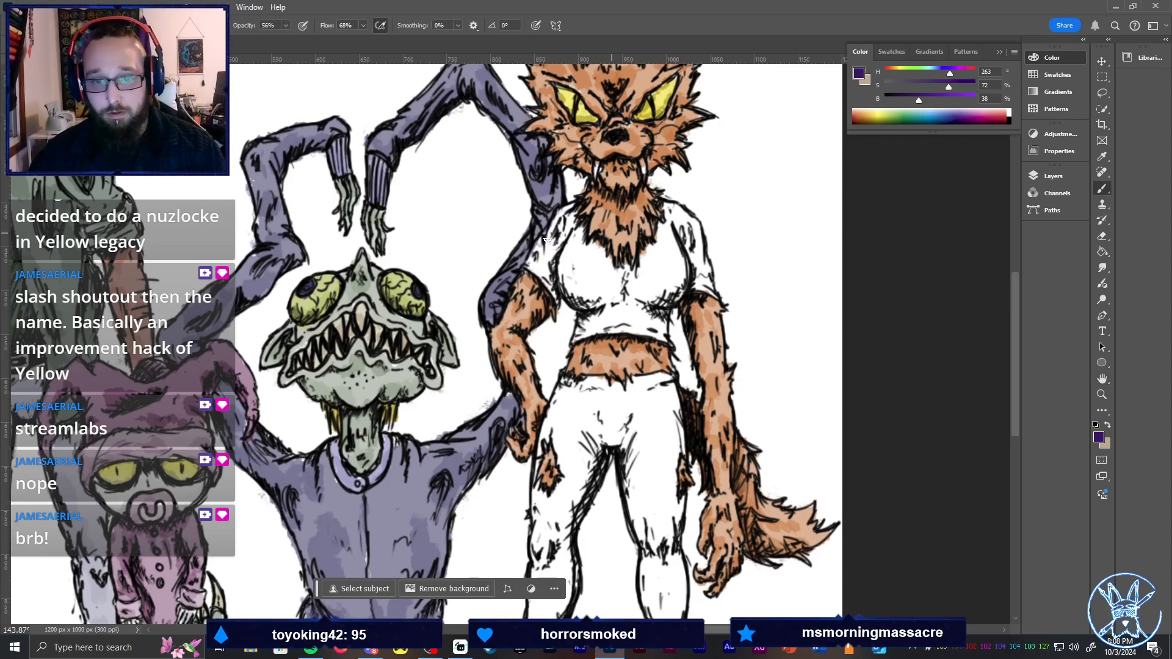
{"action": "mouse_move", "coordinate": [547, 240]}
{"action": "left_mouse_down"}
{"action": "mouse_move", "coordinate": [544, 266]}
{"action": "mouse_move", "coordinate": [564, 219]}
{"action": "mouse_move", "coordinate": [552, 290]}
{"action": "mouse_move", "coordinate": [529, 264]}
{"action": "mouse_move", "coordinate": [572, 207]}
{"action": "mouse_move", "coordinate": [542, 238]}
{"action": "mouse_move", "coordinate": [565, 214]}
{"action": "mouse_move", "coordinate": [568, 235]}
{"action": "mouse_move", "coordinate": [580, 223]}
{"action": "mouse_move", "coordinate": [569, 292]}
{"action": "left_mouse_up"}
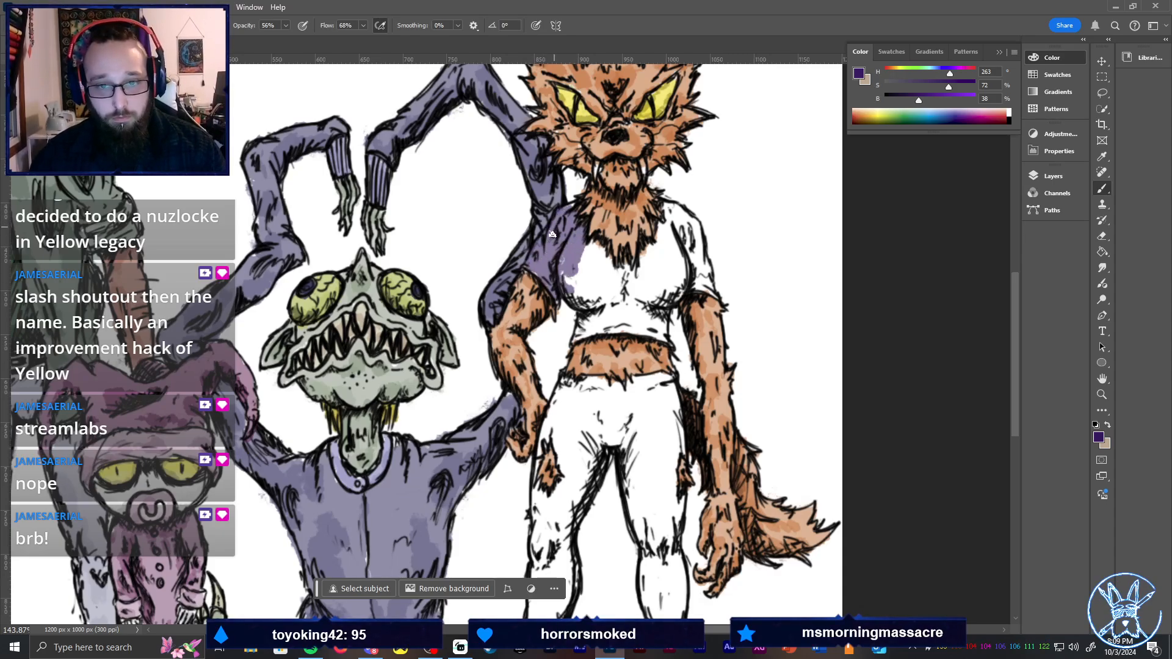
{"action": "left_click_drag", "start_coordinate": [552, 234], "coordinate": [548, 235]}
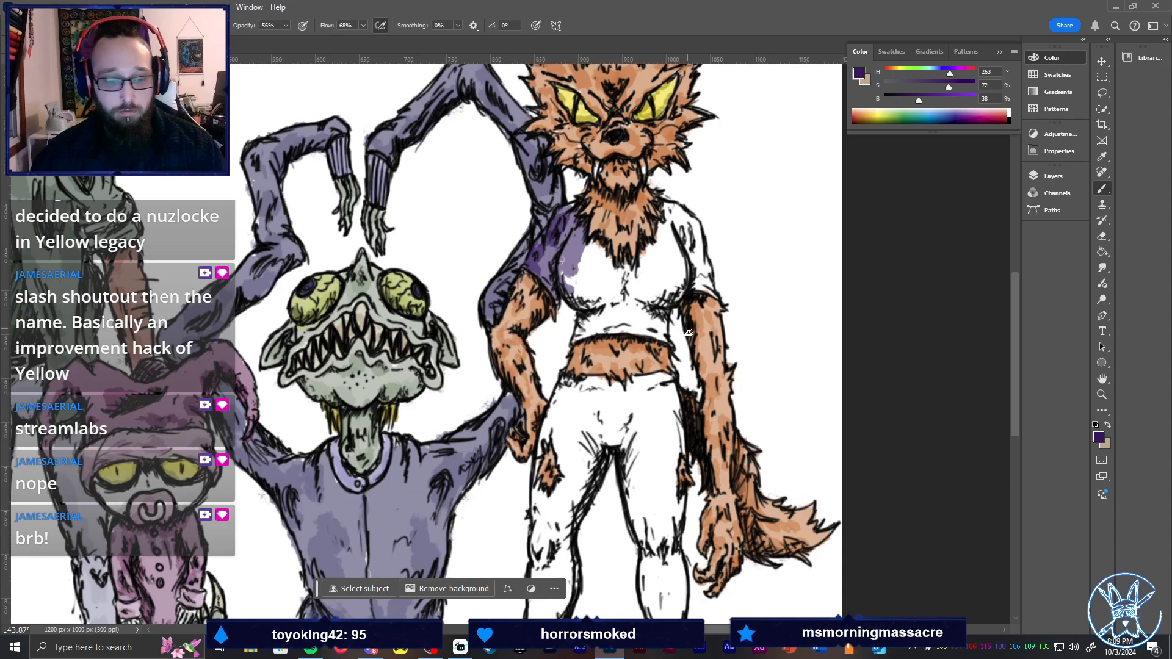
{"action": "key", "text": "ctrl+z"}
{"action": "key", "text": "ctrl+z"}
{"action": "key", "text": "ctrl+z"}
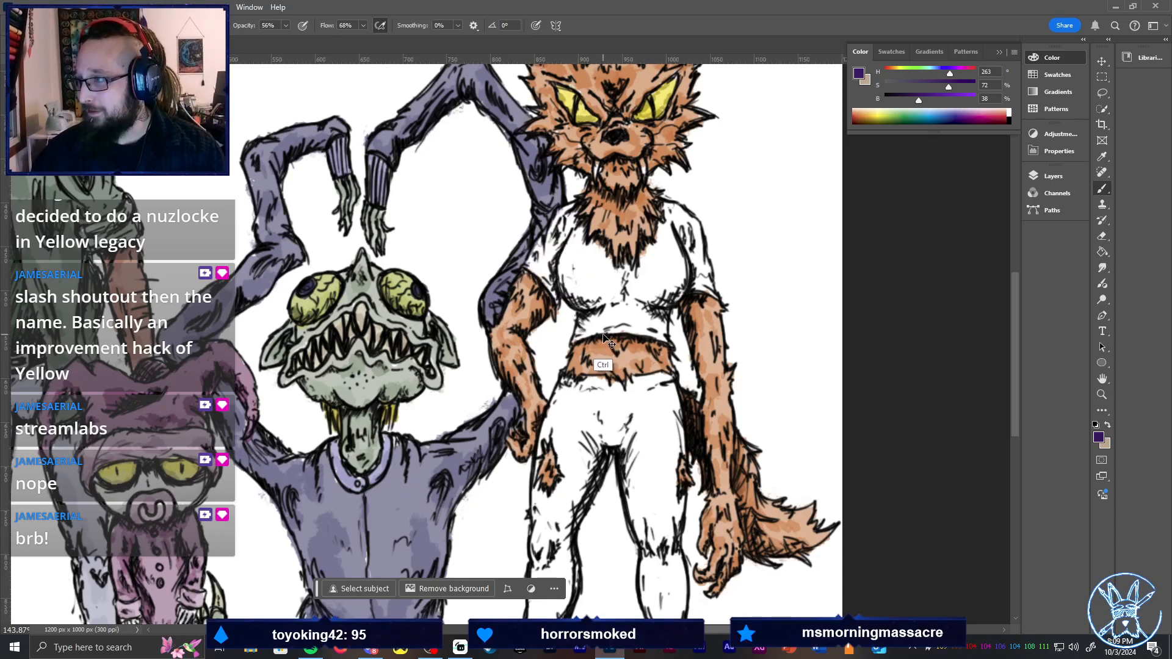
Choose a dark red with hue 360, saturation 72% and brightness 38%, and paint the wolf's T-shirt with it
{"action": "left_click", "coordinate": [889, 74]}
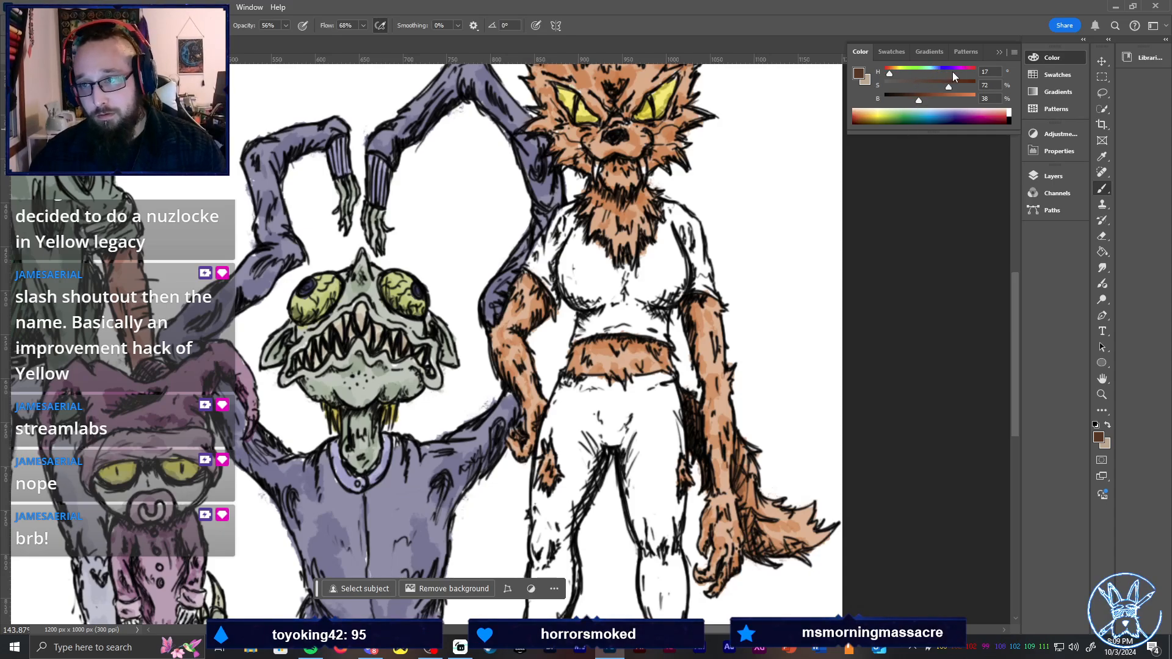
{"action": "left_click_drag", "start_coordinate": [971, 74], "coordinate": [992, 72]}
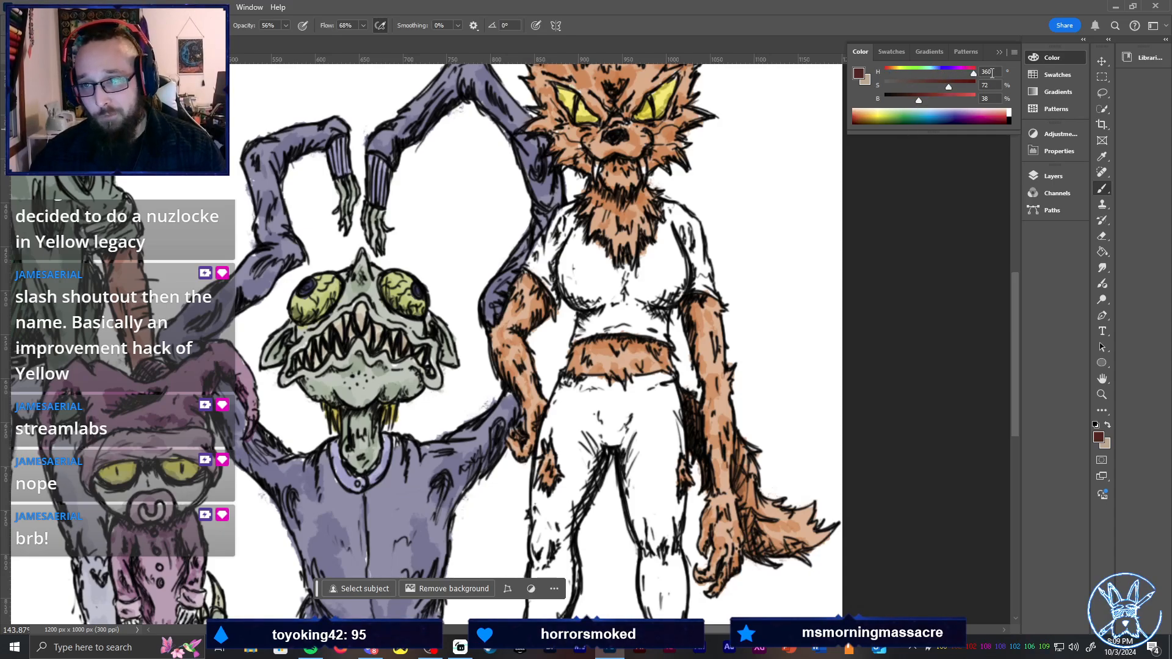
{"action": "mouse_move", "coordinate": [551, 252]}
{"action": "left_mouse_down"}
{"action": "mouse_move", "coordinate": [536, 278]}
{"action": "mouse_move", "coordinate": [553, 278]}
{"action": "mouse_move", "coordinate": [554, 223]}
{"action": "mouse_move", "coordinate": [572, 211]}
{"action": "mouse_move", "coordinate": [569, 227]}
{"action": "mouse_move", "coordinate": [582, 231]}
{"action": "mouse_move", "coordinate": [561, 280]}
{"action": "mouse_move", "coordinate": [573, 233]}
{"action": "mouse_move", "coordinate": [578, 308]}
{"action": "mouse_move", "coordinate": [577, 272]}
{"action": "mouse_move", "coordinate": [588, 306]}
{"action": "mouse_move", "coordinate": [602, 261]}
{"action": "mouse_move", "coordinate": [613, 282]}
{"action": "mouse_move", "coordinate": [618, 320]}
{"action": "mouse_move", "coordinate": [577, 322]}
{"action": "left_mouse_up"}
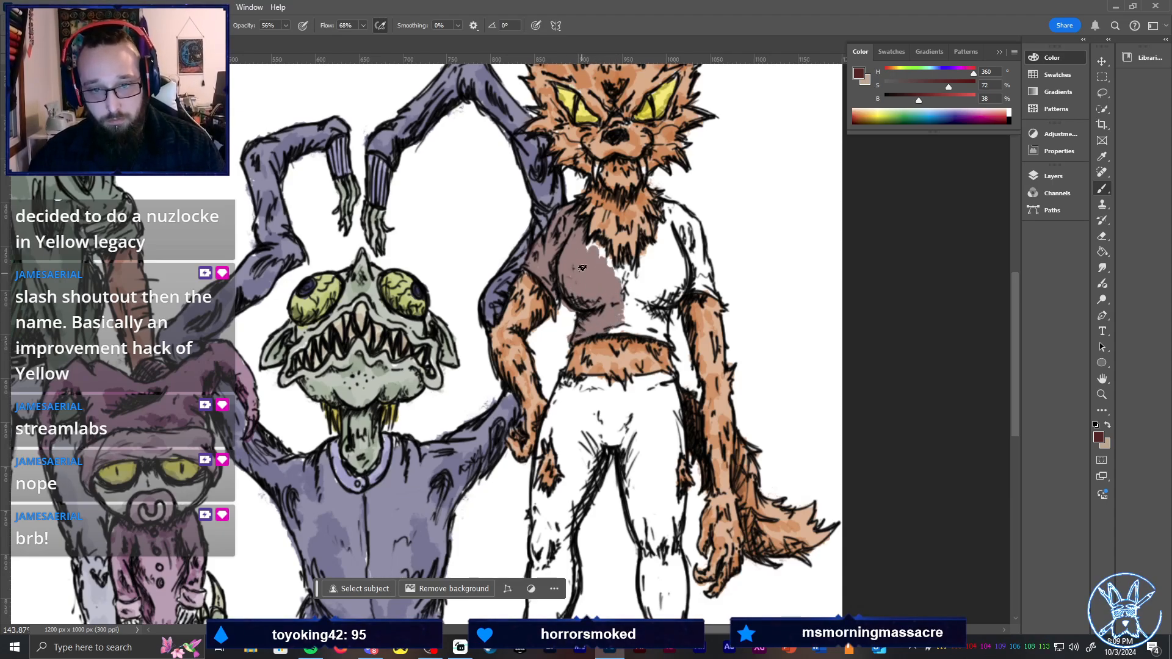
{"action": "mouse_move", "coordinate": [607, 254]}
{"action": "left_mouse_down"}
{"action": "mouse_move", "coordinate": [612, 292]}
{"action": "mouse_move", "coordinate": [625, 257]}
{"action": "mouse_move", "coordinate": [630, 294]}
{"action": "mouse_move", "coordinate": [648, 243]}
{"action": "mouse_move", "coordinate": [657, 272]}
{"action": "mouse_move", "coordinate": [654, 220]}
{"action": "mouse_move", "coordinate": [670, 229]}
{"action": "mouse_move", "coordinate": [676, 203]}
{"action": "mouse_move", "coordinate": [692, 244]}
{"action": "mouse_move", "coordinate": [692, 213]}
{"action": "mouse_move", "coordinate": [710, 291]}
{"action": "mouse_move", "coordinate": [688, 287]}
{"action": "mouse_move", "coordinate": [686, 234]}
{"action": "mouse_move", "coordinate": [656, 307]}
{"action": "mouse_move", "coordinate": [642, 290]}
{"action": "mouse_move", "coordinate": [615, 329]}
{"action": "mouse_move", "coordinate": [630, 326]}
{"action": "mouse_move", "coordinate": [609, 329]}
{"action": "mouse_move", "coordinate": [668, 341]}
{"action": "mouse_move", "coordinate": [661, 320]}
{"action": "mouse_move", "coordinate": [634, 326]}
{"action": "left_mouse_up"}
{"action": "mouse_move", "coordinate": [543, 275]}
{"action": "left_mouse_down"}
{"action": "mouse_move", "coordinate": [553, 293]}
{"action": "mouse_move", "coordinate": [550, 256]}
{"action": "mouse_move", "coordinate": [530, 260]}
{"action": "mouse_move", "coordinate": [571, 299]}
{"action": "mouse_move", "coordinate": [618, 311]}
{"action": "left_mouse_up"}
{"action": "mouse_move", "coordinate": [625, 269]}
{"action": "left_mouse_down"}
{"action": "mouse_move", "coordinate": [627, 295]}
{"action": "mouse_move", "coordinate": [660, 306]}
{"action": "mouse_move", "coordinate": [679, 298]}
{"action": "mouse_move", "coordinate": [653, 294]}
{"action": "mouse_move", "coordinate": [680, 294]}
{"action": "left_mouse_up"}
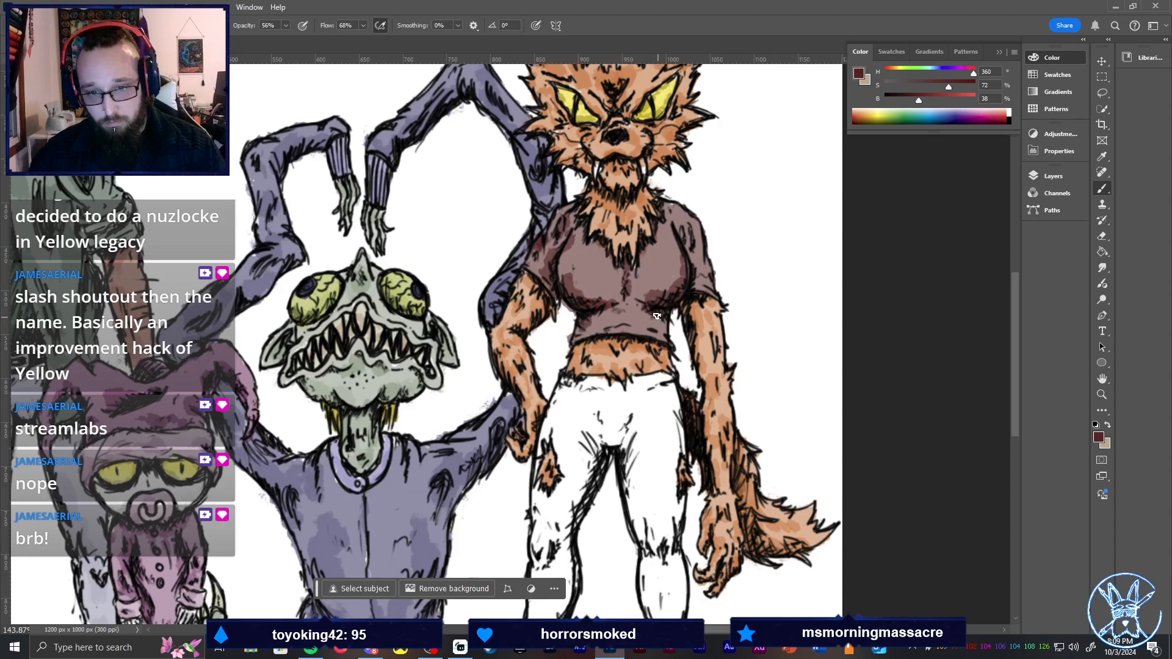
Layer more dark red over the T-shirt's hem, sleeve and chest as shading
{"action": "mouse_move", "coordinate": [657, 316]}
{"action": "left_mouse_down"}
{"action": "mouse_move", "coordinate": [647, 334]}
{"action": "mouse_move", "coordinate": [670, 343]}
{"action": "left_mouse_up"}
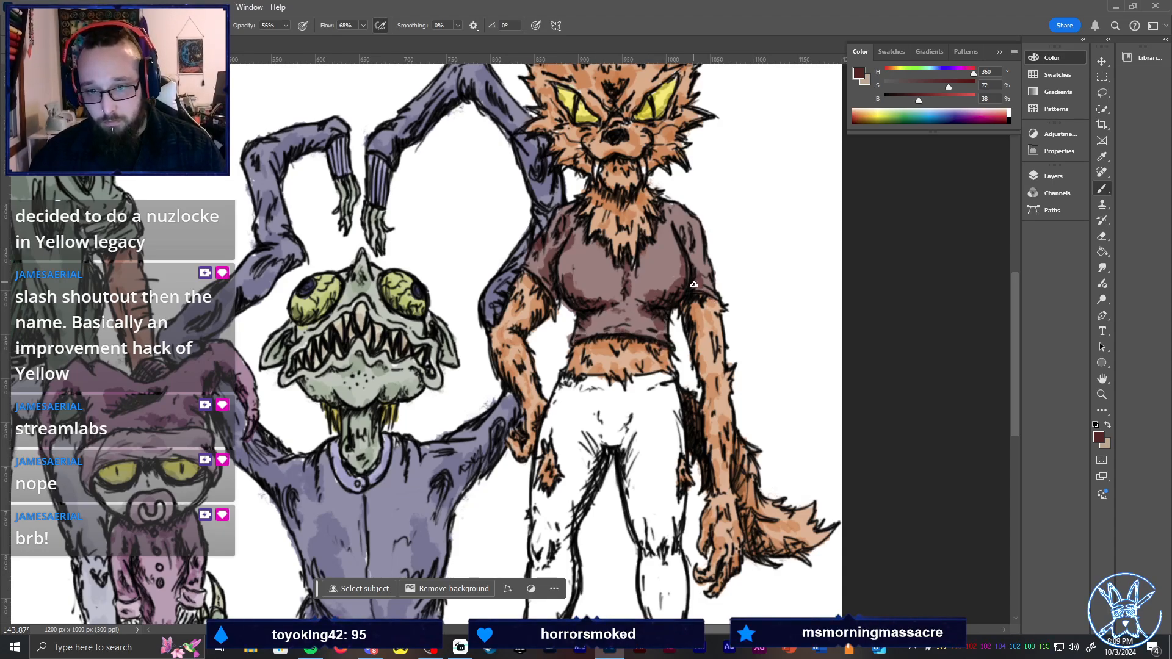
{"action": "mouse_move", "coordinate": [694, 285]}
{"action": "left_mouse_down"}
{"action": "mouse_move", "coordinate": [678, 227]}
{"action": "mouse_move", "coordinate": [708, 292]}
{"action": "mouse_move", "coordinate": [704, 262]}
{"action": "left_mouse_up"}
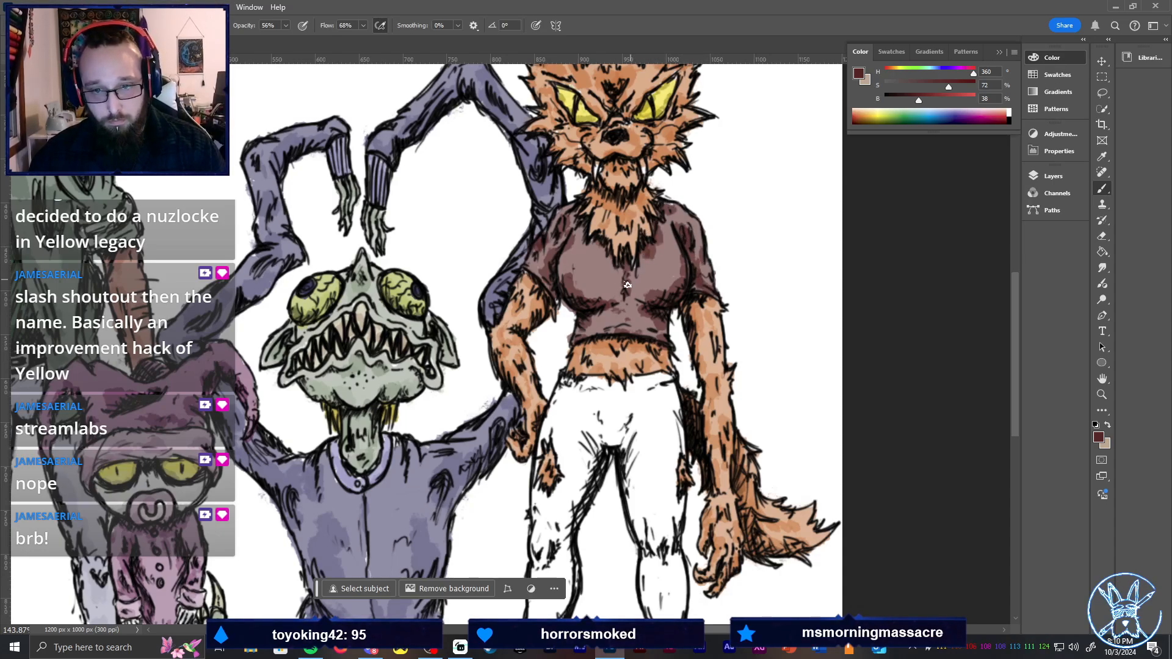
{"action": "left_click_drag", "start_coordinate": [584, 245], "coordinate": [611, 264]}
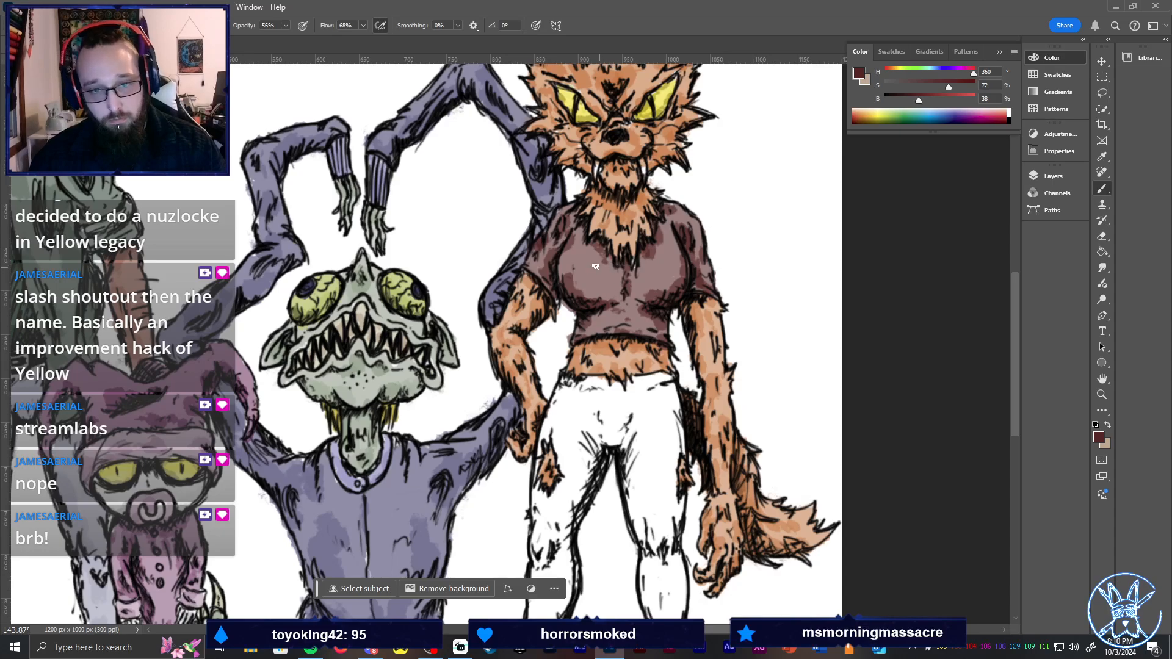
{"action": "scroll", "coordinate": [764, 247], "scroll_direction": "down", "scroll_amount": 3}
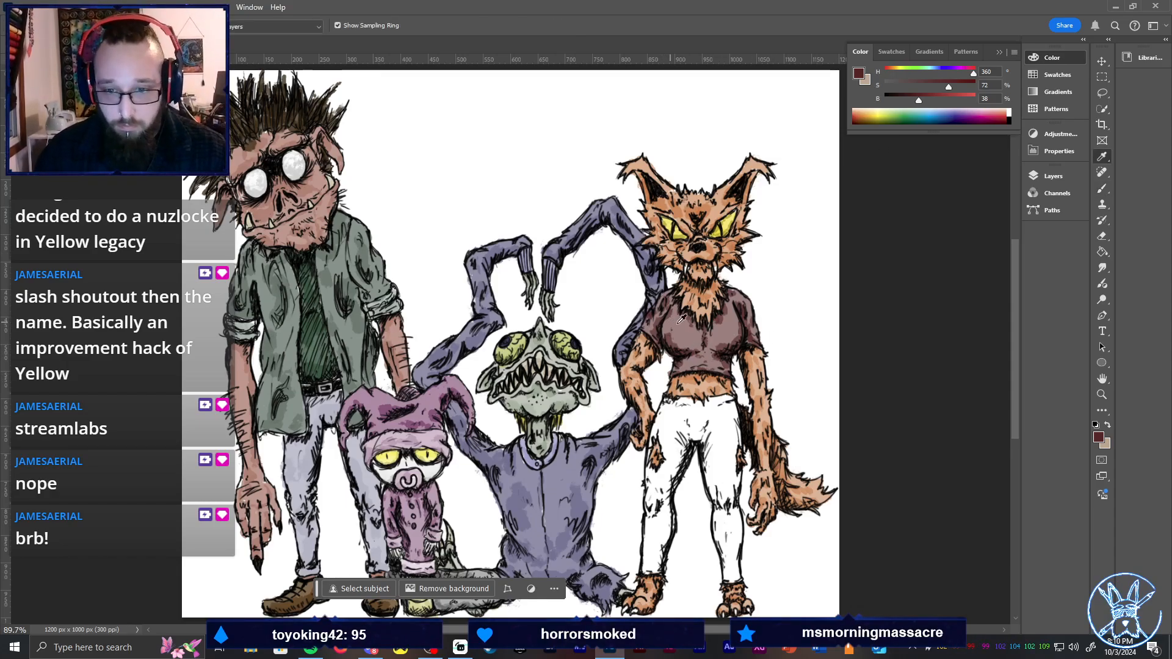
{"action": "left_click", "coordinate": [683, 348], "text": "alt"}
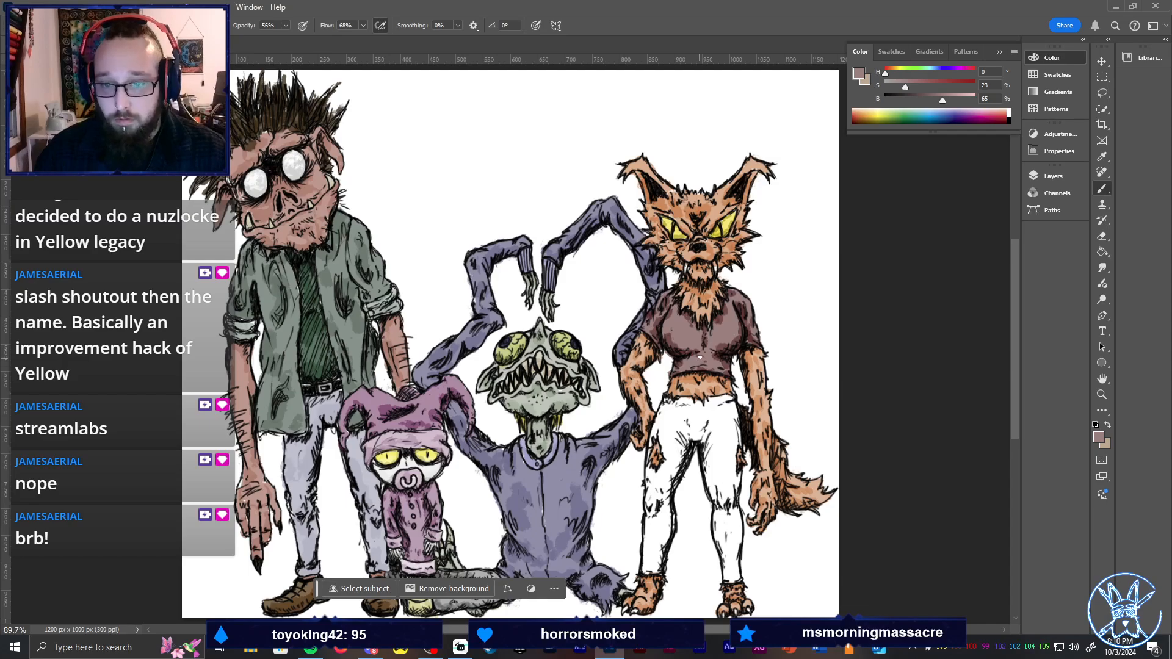
{"action": "key", "text": "u"}
{"action": "key", "text": "i"}
{"action": "left_click", "coordinate": [669, 341]}
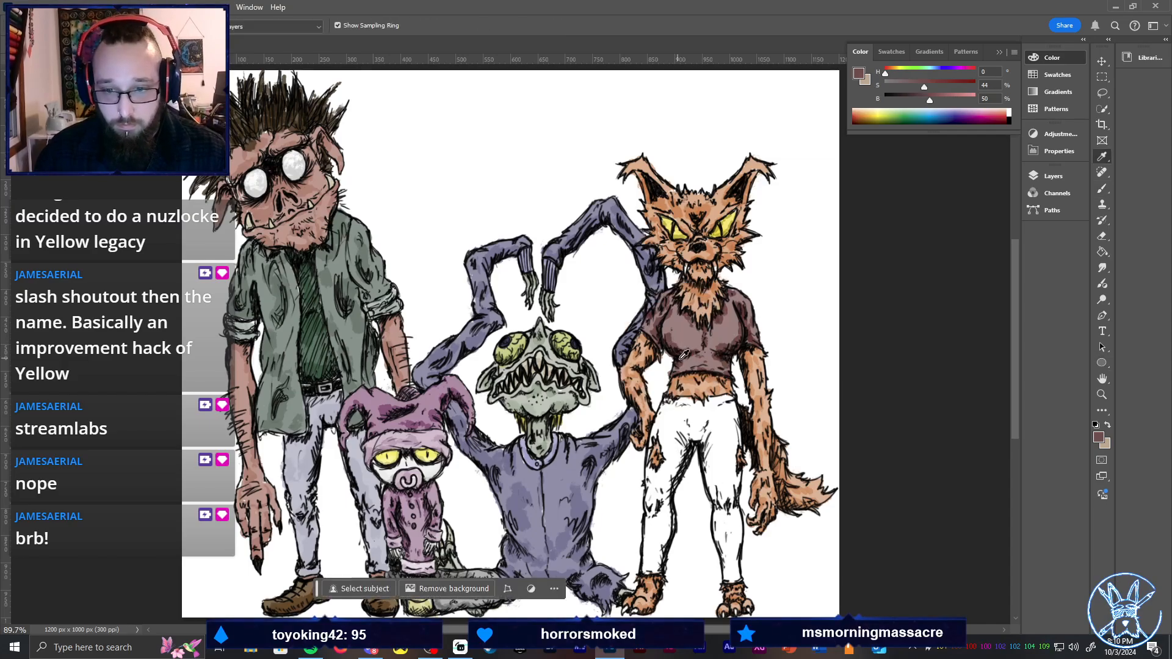
{"action": "key", "text": "b"}
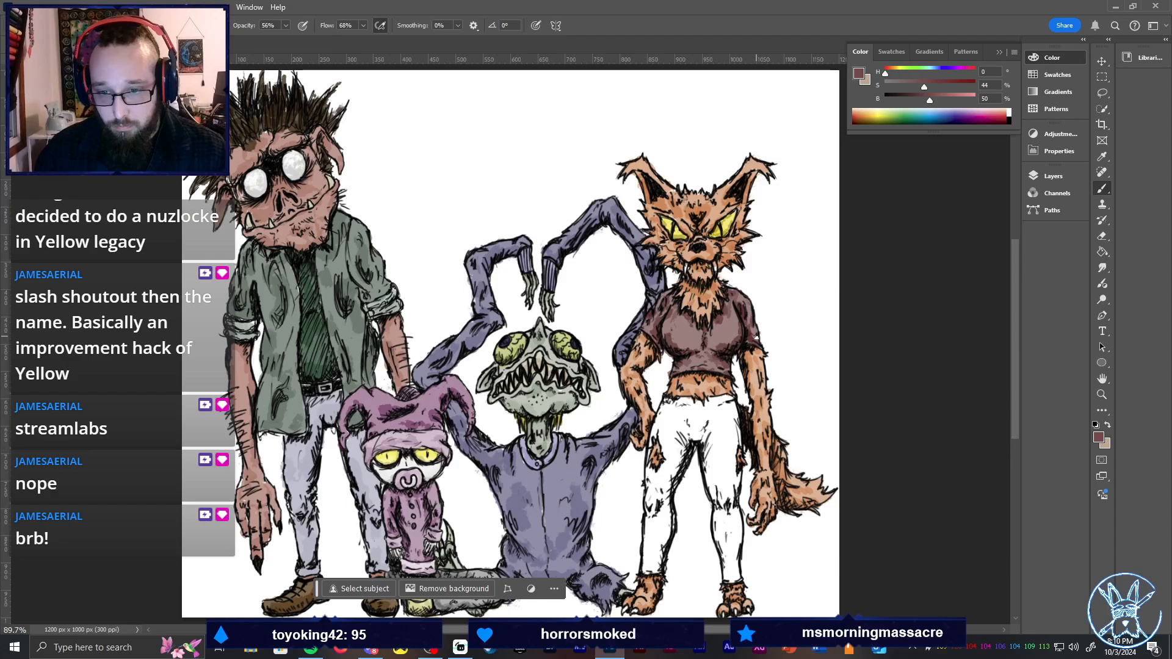
{"action": "key", "text": "i"}
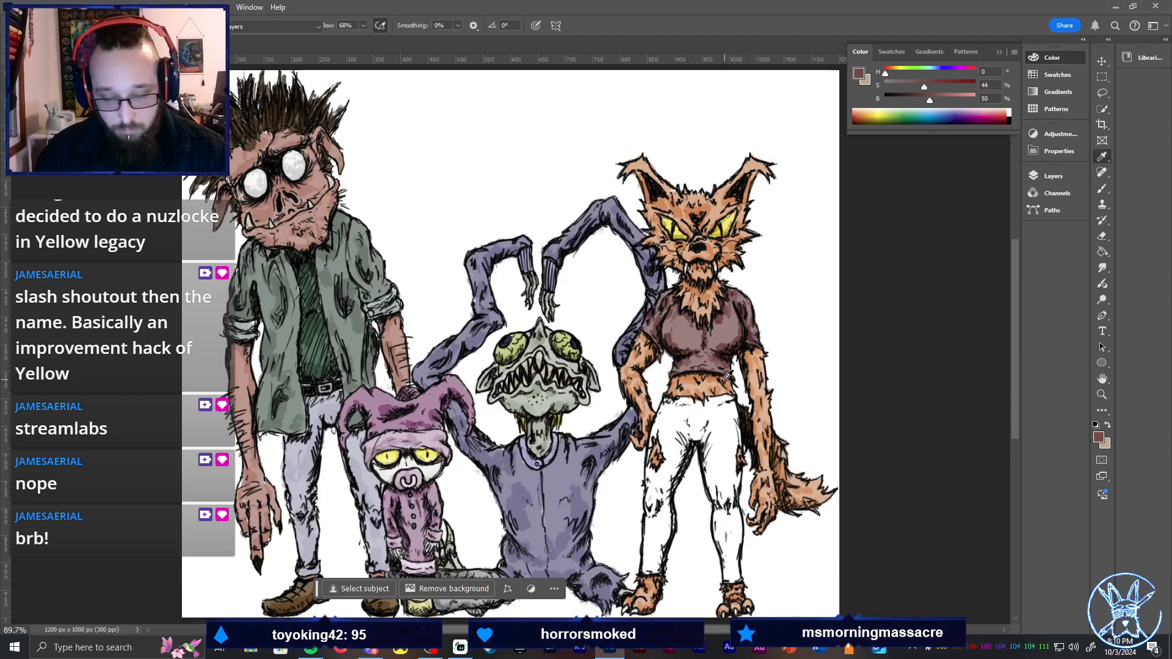
{"action": "left_click", "coordinate": [685, 359]}
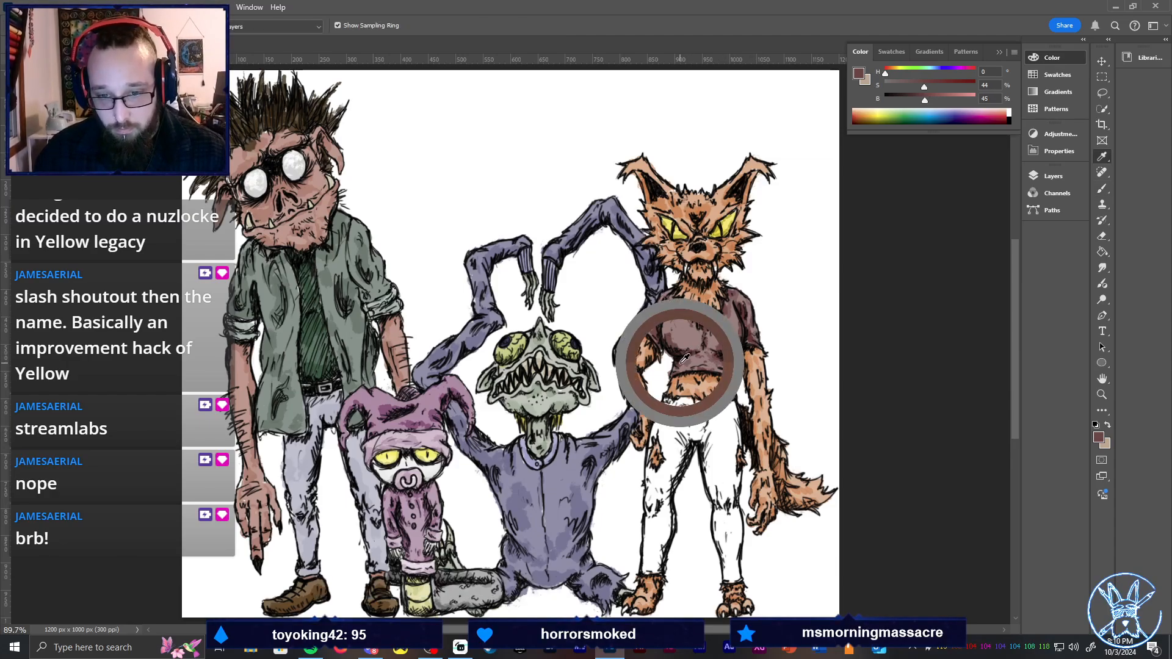
{"action": "left_click_drag", "start_coordinate": [684, 359], "coordinate": [712, 330]}
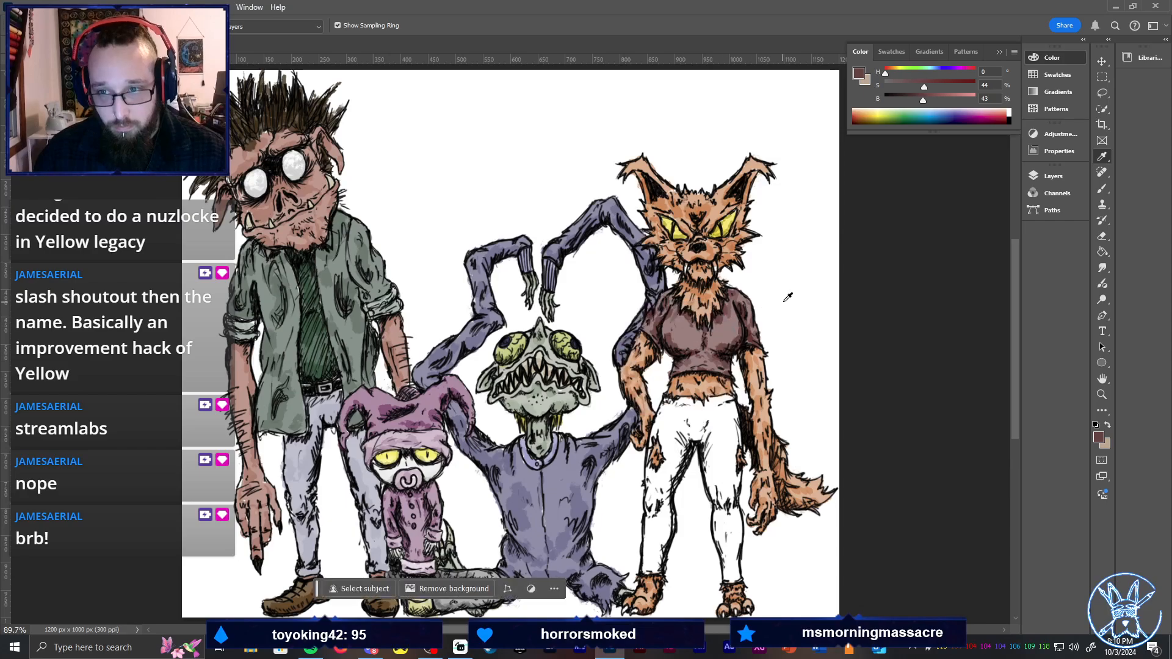
{"action": "key", "text": "b"}
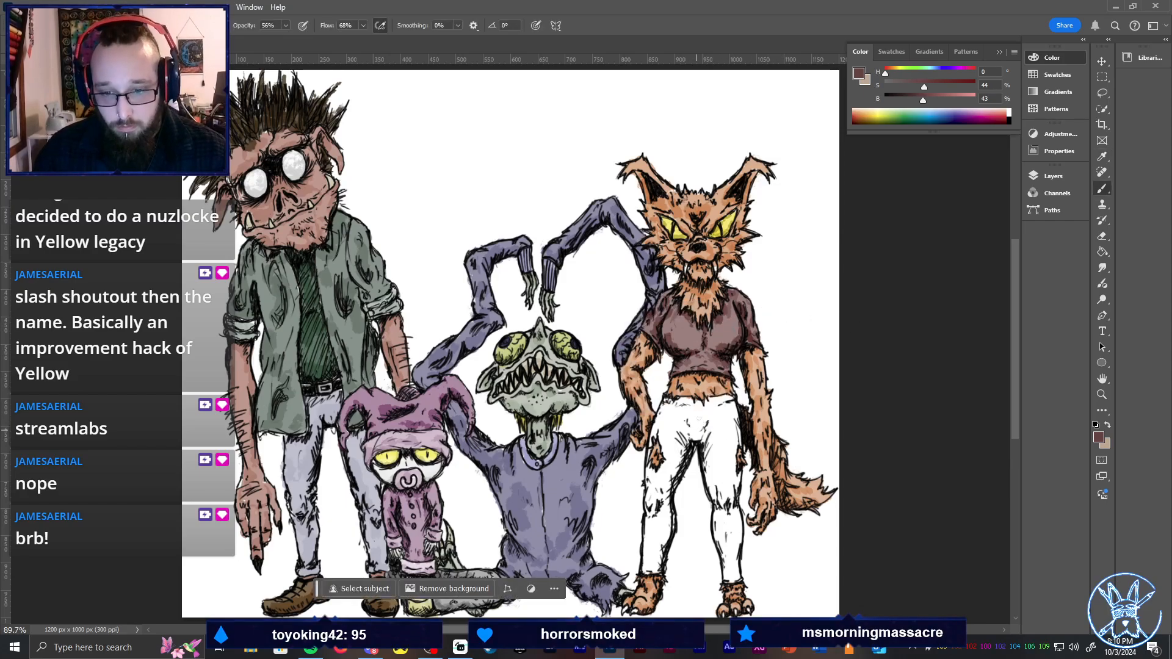
{"action": "mouse_move", "coordinate": [701, 415]}
{"action": "left_mouse_down"}
{"action": "mouse_move", "coordinate": [704, 443]}
{"action": "mouse_move", "coordinate": [717, 447]}
{"action": "left_mouse_up"}
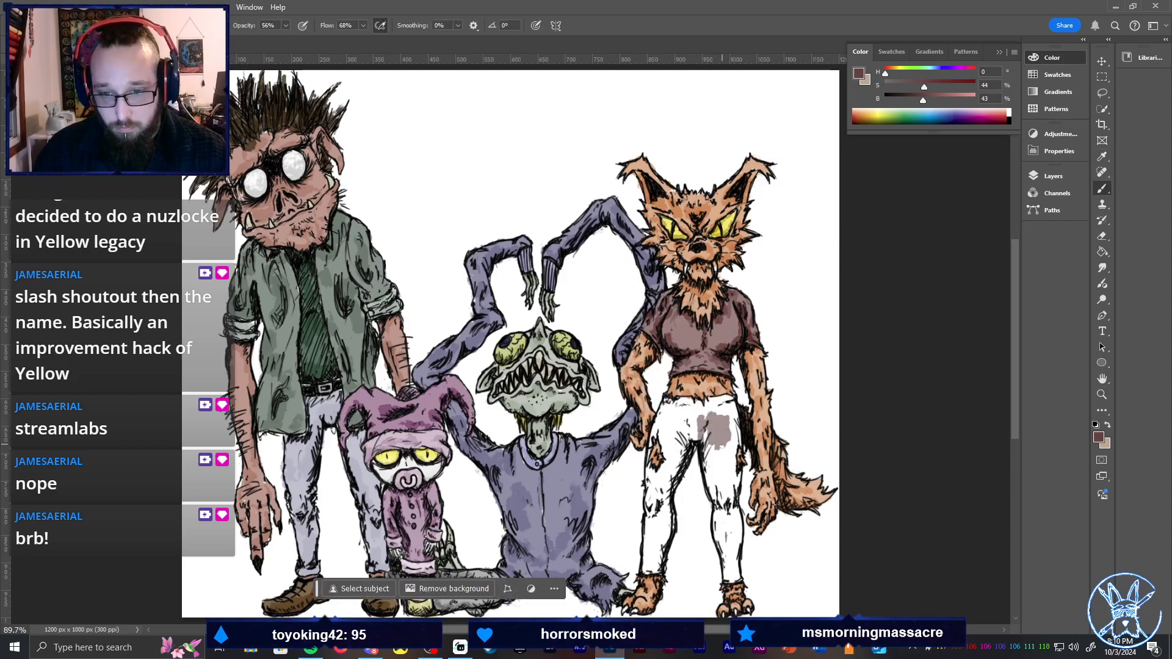
{"action": "key", "text": "ctrl+z"}
Sample a darker reddish brown from the shirt sleeve, test it on the trousers and undo the test stroke
{"action": "key", "text": "z"}
{"action": "left_click_drag", "start_coordinate": [725, 329], "coordinate": [776, 301]}
{"action": "key", "text": "i"}
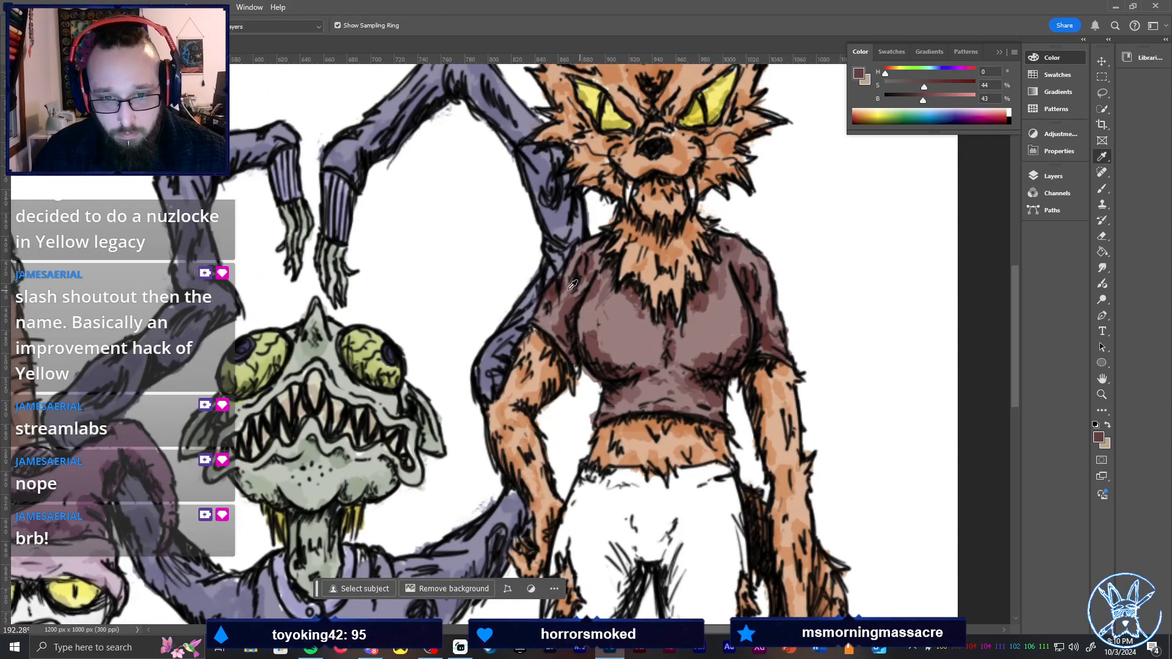
{"action": "left_click_drag", "start_coordinate": [559, 291], "coordinate": [557, 289]}
{"action": "key", "text": "b"}
{"action": "mouse_move", "coordinate": [693, 488]}
{"action": "left_mouse_down"}
{"action": "mouse_move", "coordinate": [705, 531]}
{"action": "mouse_move", "coordinate": [711, 514]}
{"action": "left_mouse_up"}
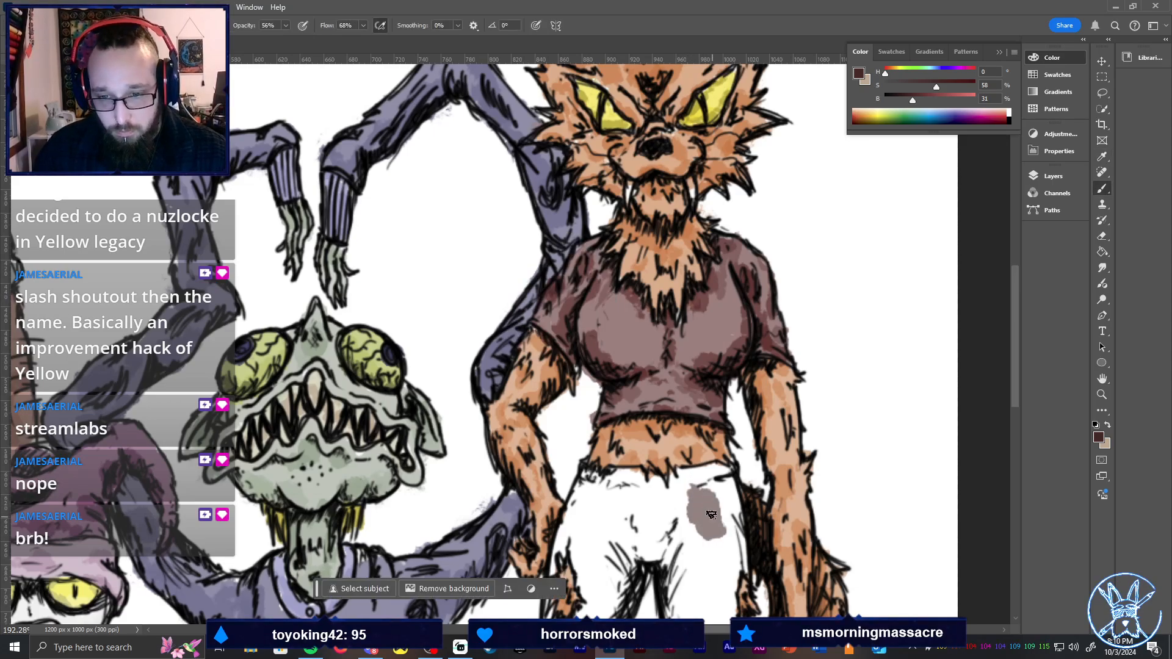
{"action": "key", "text": "ctrl+z"}
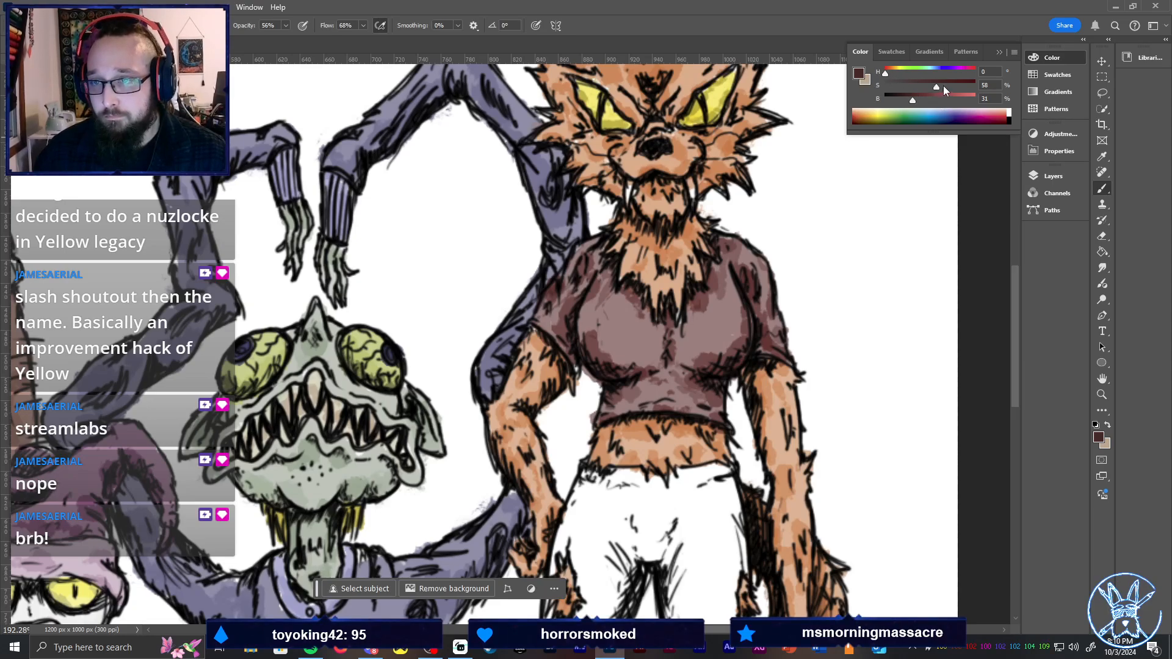
Paint the wolf's trousers dark red with hue 0, saturation 72% and brightness 31%, filling the legs and the gaps at waistband and hips
{"action": "mouse_move", "coordinate": [705, 514]}
{"action": "left_mouse_down"}
{"action": "mouse_move", "coordinate": [693, 565]}
{"action": "mouse_move", "coordinate": [730, 549]}
{"action": "mouse_move", "coordinate": [736, 501]}
{"action": "mouse_move", "coordinate": [719, 469]}
{"action": "mouse_move", "coordinate": [677, 485]}
{"action": "mouse_move", "coordinate": [697, 504]}
{"action": "mouse_move", "coordinate": [668, 555]}
{"action": "mouse_move", "coordinate": [638, 546]}
{"action": "mouse_move", "coordinate": [677, 501]}
{"action": "mouse_move", "coordinate": [659, 488]}
{"action": "mouse_move", "coordinate": [641, 519]}
{"action": "mouse_move", "coordinate": [635, 476]}
{"action": "mouse_move", "coordinate": [605, 519]}
{"action": "mouse_move", "coordinate": [586, 482]}
{"action": "mouse_move", "coordinate": [559, 531]}
{"action": "mouse_move", "coordinate": [614, 582]}
{"action": "mouse_move", "coordinate": [625, 525]}
{"action": "mouse_move", "coordinate": [665, 523]}
{"action": "mouse_move", "coordinate": [676, 549]}
{"action": "mouse_move", "coordinate": [729, 552]}
{"action": "mouse_move", "coordinate": [738, 537]}
{"action": "mouse_move", "coordinate": [658, 494]}
{"action": "mouse_move", "coordinate": [689, 292]}
{"action": "left_mouse_up"}
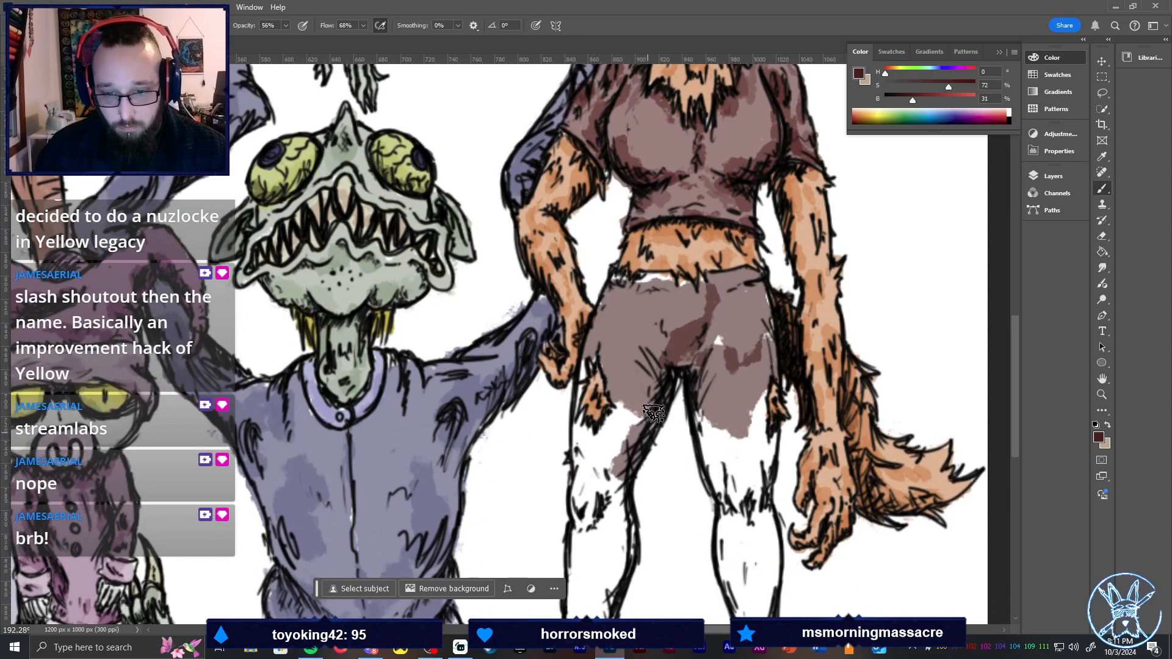
{"action": "mouse_move", "coordinate": [653, 413]}
{"action": "left_mouse_down"}
{"action": "mouse_move", "coordinate": [645, 437]}
{"action": "mouse_move", "coordinate": [629, 407]}
{"action": "mouse_move", "coordinate": [618, 412]}
{"action": "mouse_move", "coordinate": [598, 479]}
{"action": "mouse_move", "coordinate": [592, 462]}
{"action": "mouse_move", "coordinate": [583, 469]}
{"action": "mouse_move", "coordinate": [585, 483]}
{"action": "mouse_move", "coordinate": [604, 477]}
{"action": "mouse_move", "coordinate": [611, 502]}
{"action": "mouse_move", "coordinate": [615, 589]}
{"action": "mouse_move", "coordinate": [620, 494]}
{"action": "mouse_move", "coordinate": [606, 555]}
{"action": "mouse_move", "coordinate": [581, 551]}
{"action": "mouse_move", "coordinate": [611, 601]}
{"action": "left_mouse_up"}
{"action": "mouse_move", "coordinate": [719, 430]}
{"action": "left_mouse_down"}
{"action": "mouse_move", "coordinate": [723, 473]}
{"action": "mouse_move", "coordinate": [747, 498]}
{"action": "mouse_move", "coordinate": [756, 403]}
{"action": "mouse_move", "coordinate": [752, 480]}
{"action": "mouse_move", "coordinate": [767, 440]}
{"action": "mouse_move", "coordinate": [748, 526]}
{"action": "mouse_move", "coordinate": [761, 537]}
{"action": "mouse_move", "coordinate": [756, 609]}
{"action": "mouse_move", "coordinate": [762, 544]}
{"action": "mouse_move", "coordinate": [732, 510]}
{"action": "mouse_move", "coordinate": [736, 552]}
{"action": "left_mouse_up"}
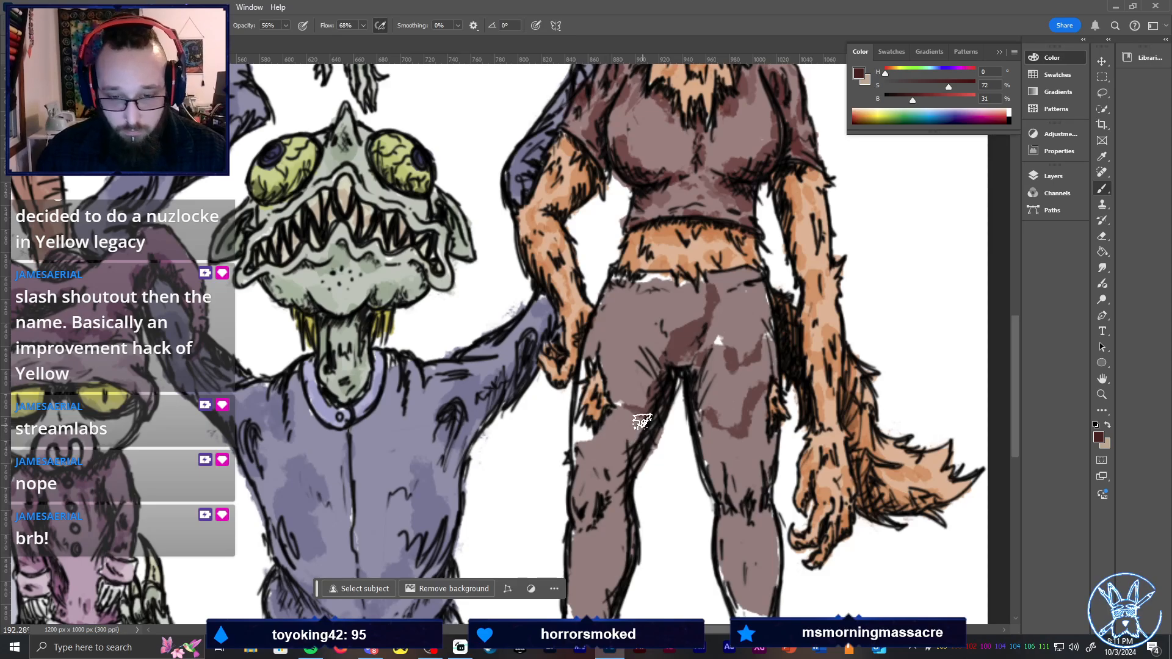
{"action": "left_click_drag", "start_coordinate": [576, 429], "coordinate": [574, 418]}
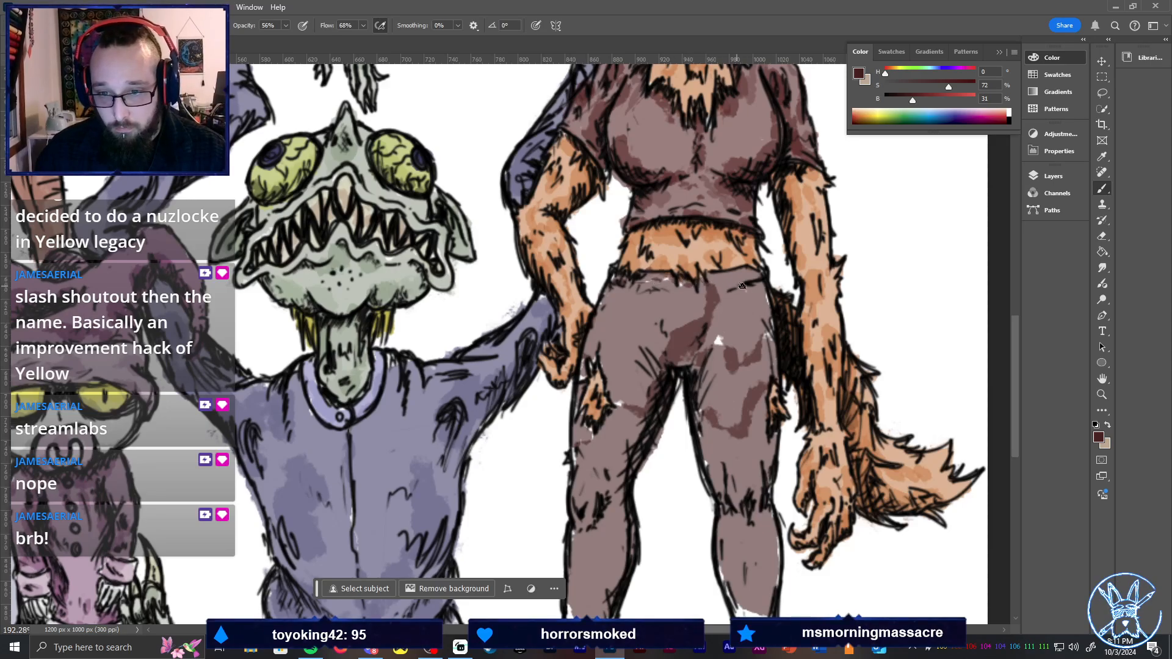
{"action": "mouse_move", "coordinate": [742, 286]}
{"action": "left_mouse_down"}
{"action": "mouse_move", "coordinate": [751, 285]}
{"action": "mouse_move", "coordinate": [767, 298]}
{"action": "mouse_move", "coordinate": [770, 337]}
{"action": "left_mouse_up"}
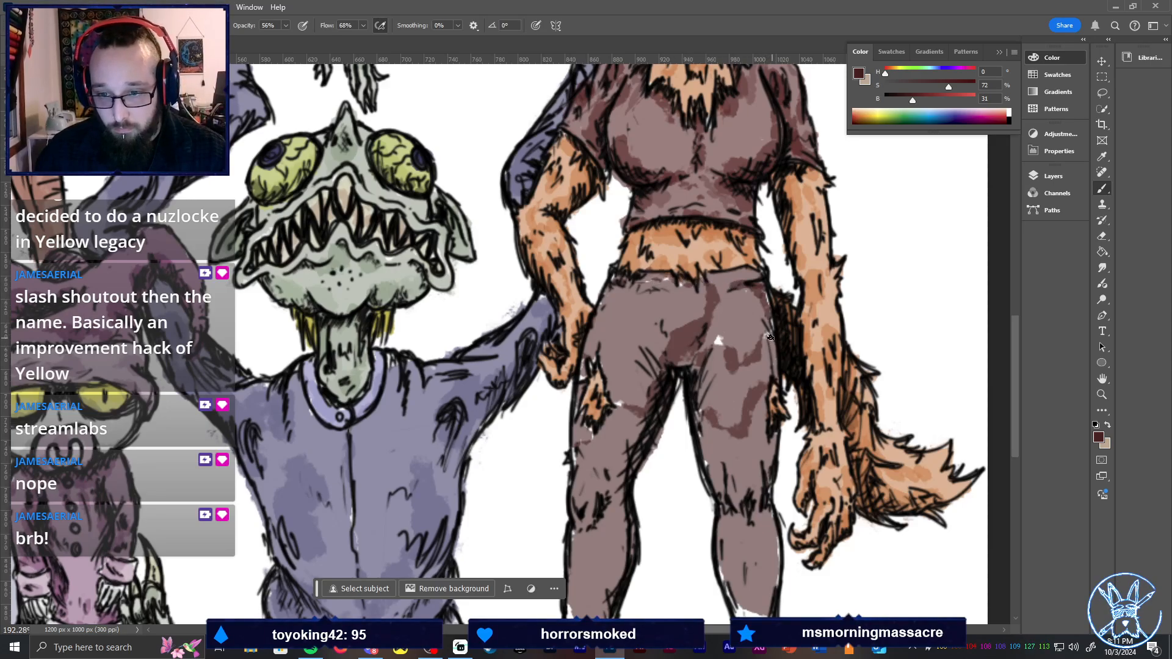
{"action": "left_click_drag", "start_coordinate": [612, 320], "coordinate": [618, 361]}
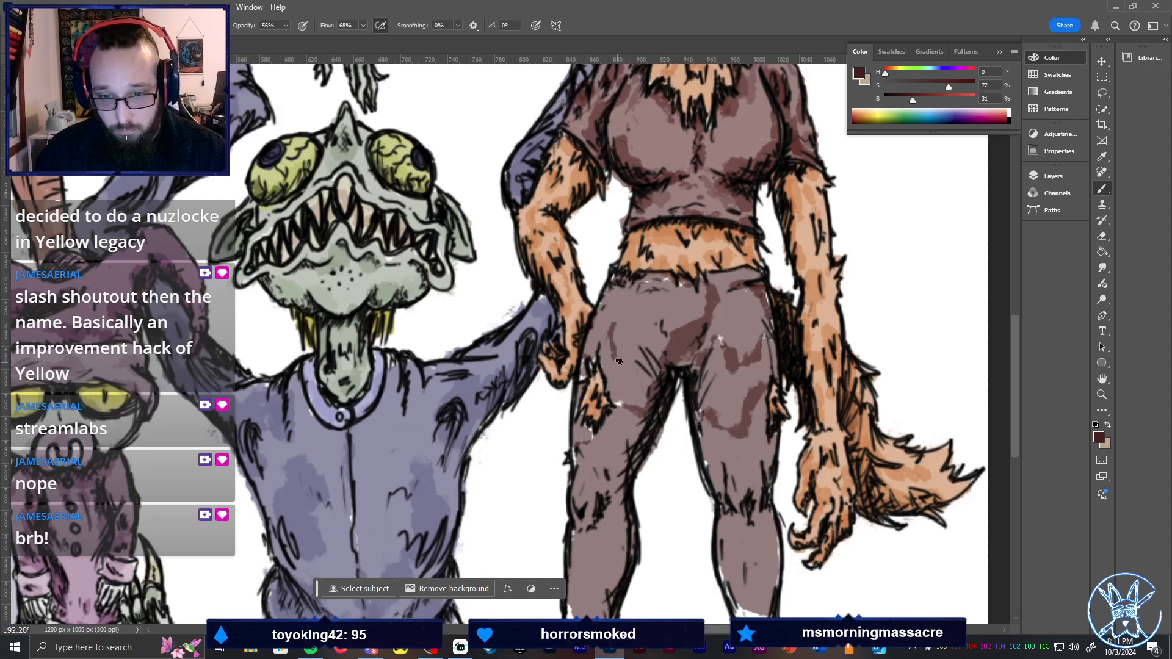
Extend the dark red down to the trouser cuffs and layer darker shading patches over the thighs, knees and shins
{"action": "key", "text": "ctrl+0"}
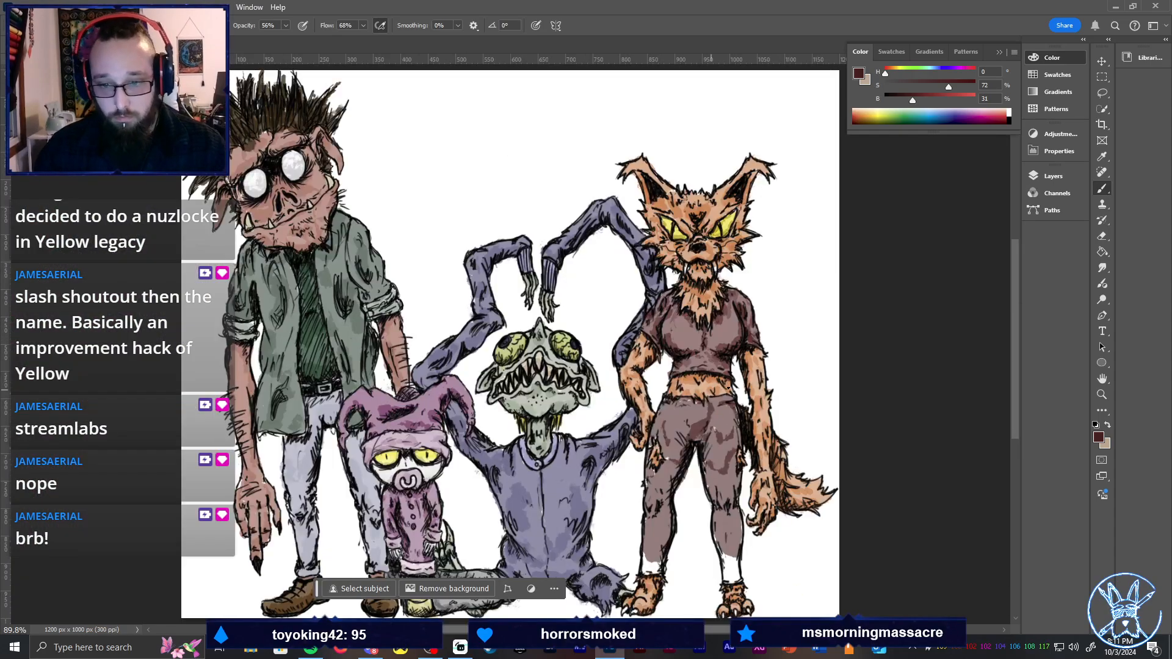
{"action": "scroll", "coordinate": [751, 519], "scroll_direction": "down", "scroll_amount": 3}
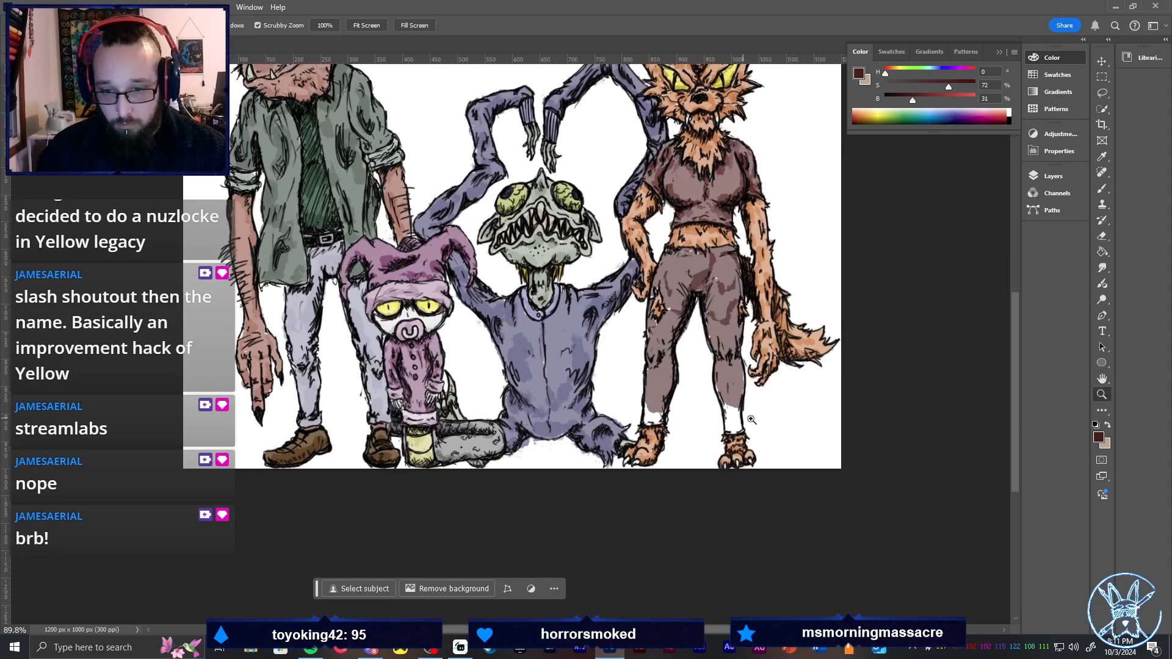
{"action": "scroll", "coordinate": [749, 394], "scroll_direction": "up", "scroll_amount": 3}
{"action": "mouse_move", "coordinate": [715, 403]}
{"action": "left_mouse_down"}
{"action": "mouse_move", "coordinate": [713, 430]}
{"action": "mouse_move", "coordinate": [720, 403]}
{"action": "mouse_move", "coordinate": [728, 440]}
{"action": "mouse_move", "coordinate": [708, 445]}
{"action": "mouse_move", "coordinate": [688, 370]}
{"action": "mouse_move", "coordinate": [713, 392]}
{"action": "mouse_move", "coordinate": [733, 370]}
{"action": "mouse_move", "coordinate": [737, 322]}
{"action": "mouse_move", "coordinate": [723, 300]}
{"action": "mouse_move", "coordinate": [709, 324]}
{"action": "mouse_move", "coordinate": [699, 304]}
{"action": "mouse_move", "coordinate": [697, 347]}
{"action": "left_mouse_up"}
{"action": "mouse_move", "coordinate": [702, 304]}
{"action": "left_mouse_down"}
{"action": "mouse_move", "coordinate": [676, 266]}
{"action": "mouse_move", "coordinate": [729, 272]}
{"action": "left_mouse_up"}
{"action": "mouse_move", "coordinate": [604, 242]}
{"action": "left_mouse_down"}
{"action": "mouse_move", "coordinate": [640, 184]}
{"action": "mouse_move", "coordinate": [609, 273]}
{"action": "mouse_move", "coordinate": [637, 198]}
{"action": "mouse_move", "coordinate": [606, 258]}
{"action": "mouse_move", "coordinate": [640, 196]}
{"action": "mouse_move", "coordinate": [614, 251]}
{"action": "mouse_move", "coordinate": [606, 343]}
{"action": "mouse_move", "coordinate": [596, 373]}
{"action": "left_mouse_up"}
{"action": "mouse_move", "coordinate": [556, 280]}
{"action": "left_mouse_down"}
{"action": "mouse_move", "coordinate": [573, 310]}
{"action": "mouse_move", "coordinate": [579, 291]}
{"action": "mouse_move", "coordinate": [553, 355]}
{"action": "mouse_move", "coordinate": [554, 343]}
{"action": "mouse_move", "coordinate": [565, 395]}
{"action": "mouse_move", "coordinate": [552, 397]}
{"action": "mouse_move", "coordinate": [555, 426]}
{"action": "mouse_move", "coordinate": [590, 402]}
{"action": "left_mouse_up"}
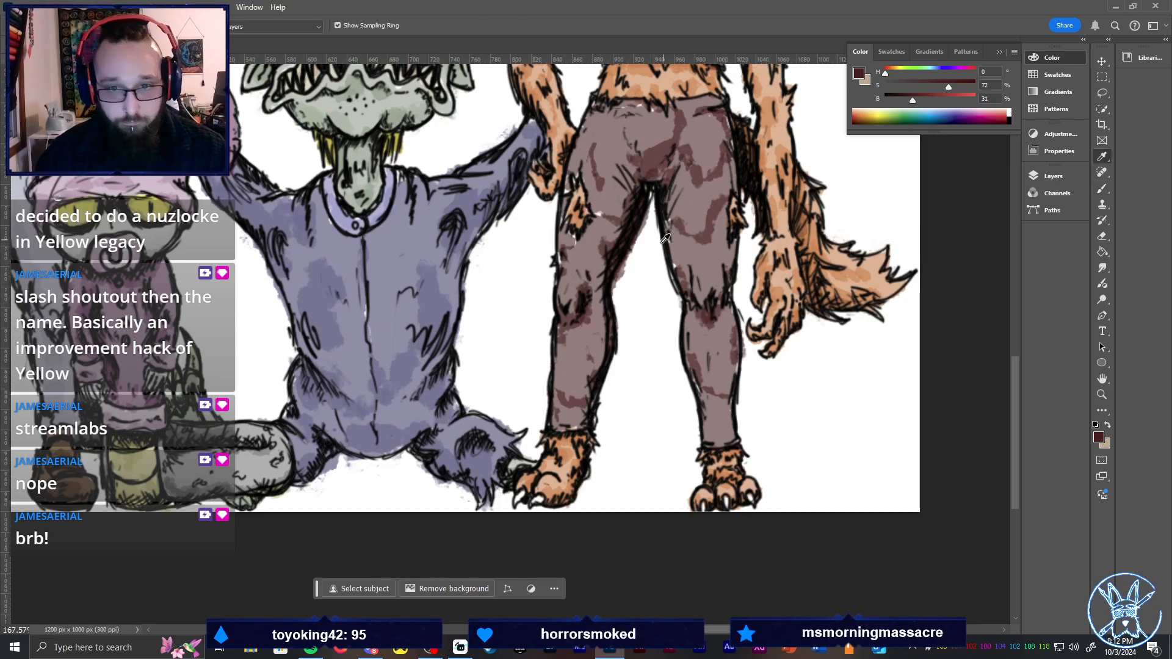
Sample a lighter reddish brown from the trousers' crotch and touch up the inner legs, cuffs and knees with it
{"action": "left_click", "coordinate": [664, 150], "text": "alt"}
{"action": "mouse_move", "coordinate": [627, 183]}
{"action": "left_mouse_down"}
{"action": "mouse_move", "coordinate": [603, 313]}
{"action": "mouse_move", "coordinate": [570, 264]}
{"action": "mouse_move", "coordinate": [616, 327]}
{"action": "mouse_move", "coordinate": [588, 317]}
{"action": "mouse_move", "coordinate": [599, 324]}
{"action": "mouse_move", "coordinate": [581, 371]}
{"action": "mouse_move", "coordinate": [589, 418]}
{"action": "mouse_move", "coordinate": [557, 418]}
{"action": "mouse_move", "coordinate": [613, 406]}
{"action": "left_mouse_up"}
{"action": "mouse_move", "coordinate": [707, 446]}
{"action": "left_mouse_down"}
{"action": "mouse_move", "coordinate": [711, 428]}
{"action": "mouse_move", "coordinate": [727, 427]}
{"action": "mouse_move", "coordinate": [724, 358]}
{"action": "left_mouse_up"}
{"action": "mouse_move", "coordinate": [702, 316]}
{"action": "left_mouse_down"}
{"action": "mouse_move", "coordinate": [681, 243]}
{"action": "mouse_move", "coordinate": [717, 277]}
{"action": "left_mouse_up"}
{"action": "mouse_move", "coordinate": [677, 186]}
{"action": "left_mouse_down"}
{"action": "mouse_move", "coordinate": [670, 214]}
{"action": "mouse_move", "coordinate": [635, 135]}
{"action": "mouse_move", "coordinate": [645, 133]}
{"action": "left_mouse_up"}
{"action": "key", "text": "ctrl+0"}
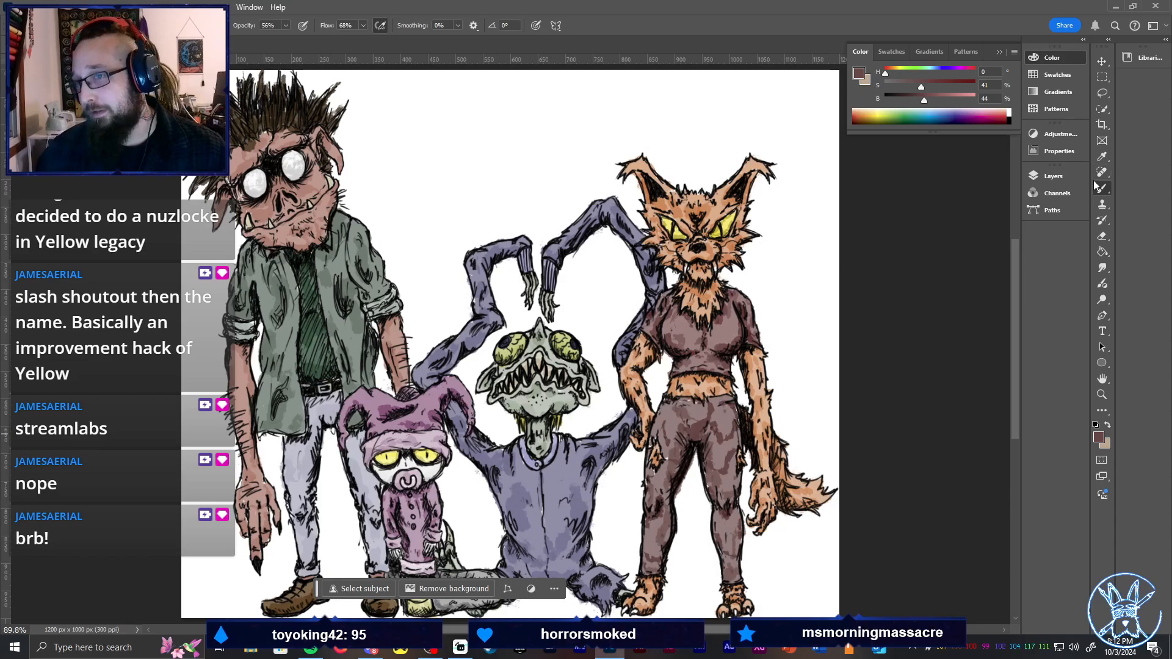
Unlock Layer 5, Layer 4 and Layer 3 and move the coloring layers together below the Sass, Slaylem, Emo and ME layers
{"action": "left_click", "coordinate": [1051, 179]}
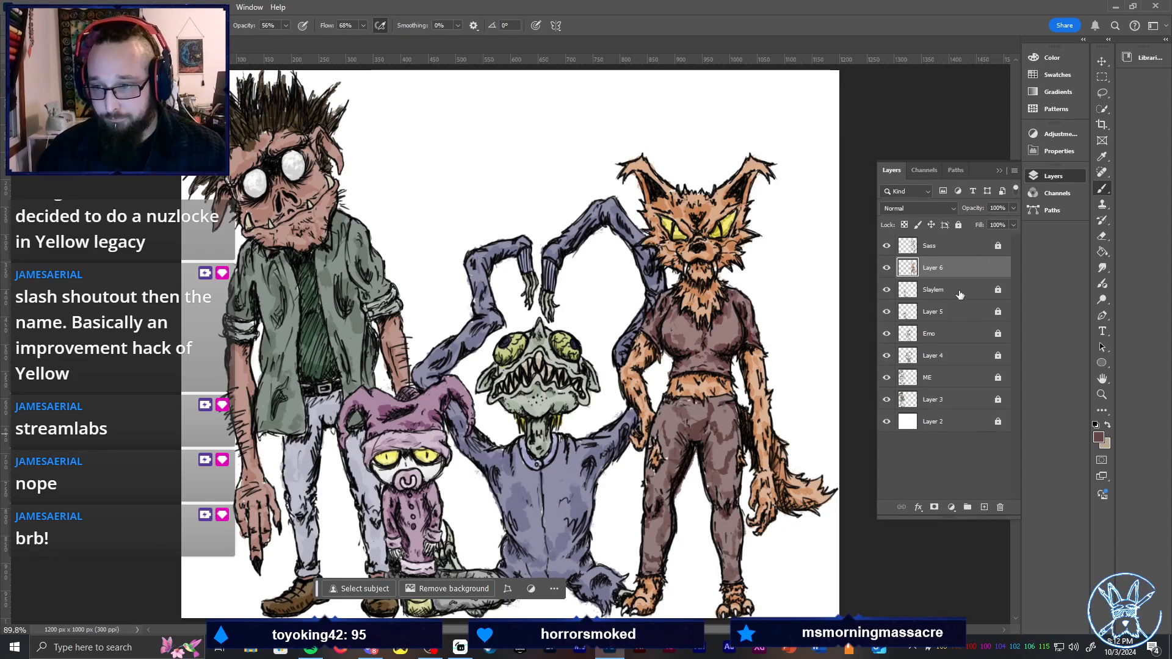
{"action": "left_click", "coordinate": [992, 312]}
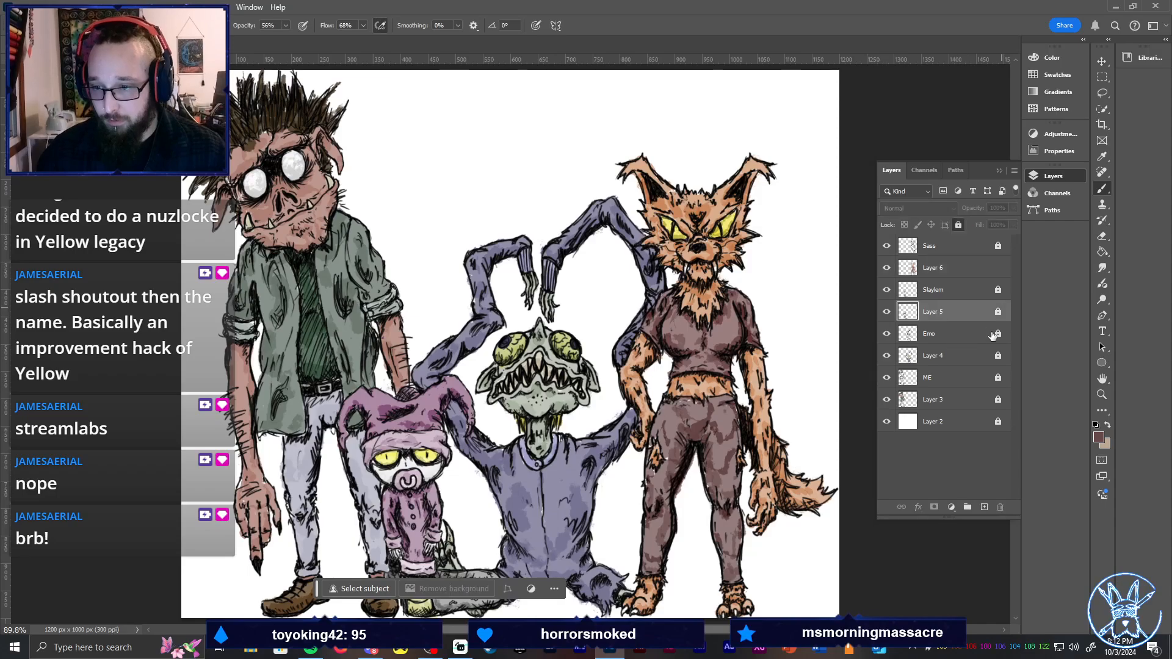
{"action": "left_click", "coordinate": [998, 313]}
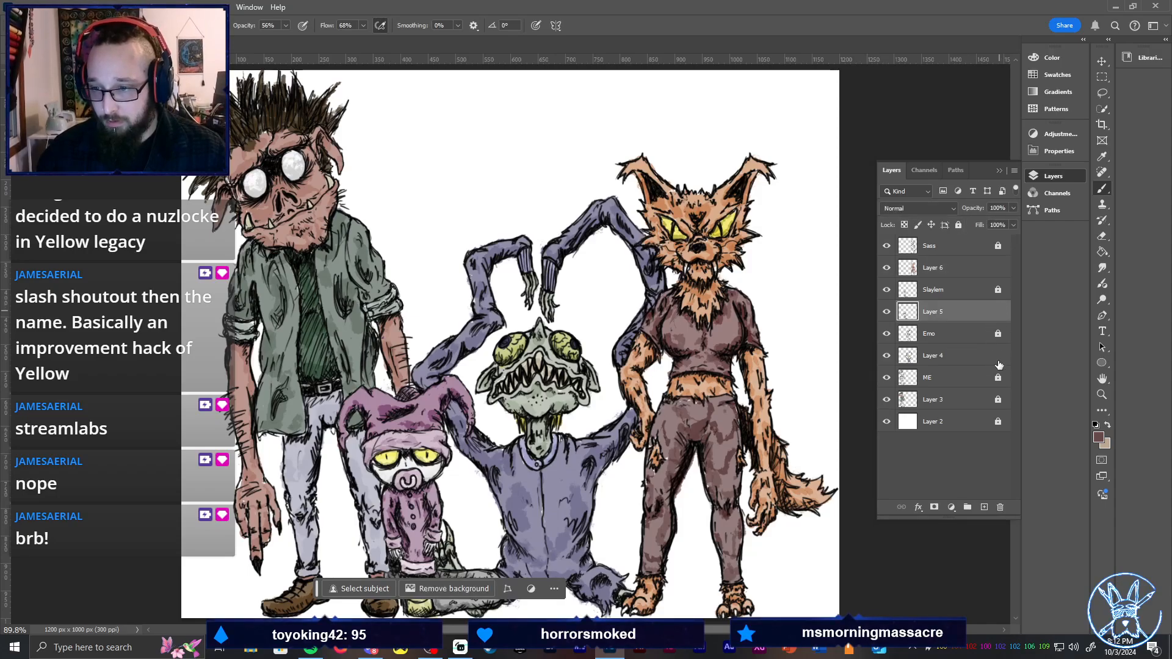
{"action": "left_click_drag", "start_coordinate": [967, 311], "coordinate": [971, 389]}
{"action": "left_click_drag", "start_coordinate": [956, 336], "coordinate": [957, 389]}
{"action": "left_click_drag", "start_coordinate": [967, 270], "coordinate": [963, 345]}
Add a new layer above the coloring layers, and select Layer 6 through Layer 3 and lock them
{"action": "left_click", "coordinate": [984, 507]}
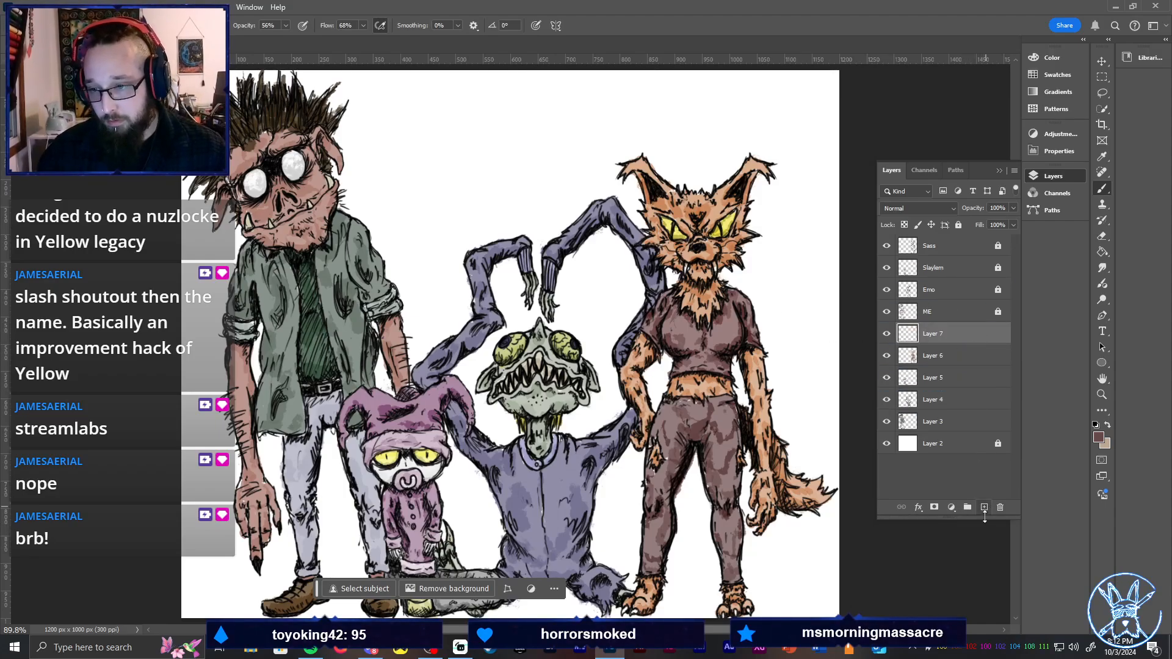
{"action": "left_click", "coordinate": [992, 356]}
{"action": "left_click", "coordinate": [981, 421], "text": "shift"}
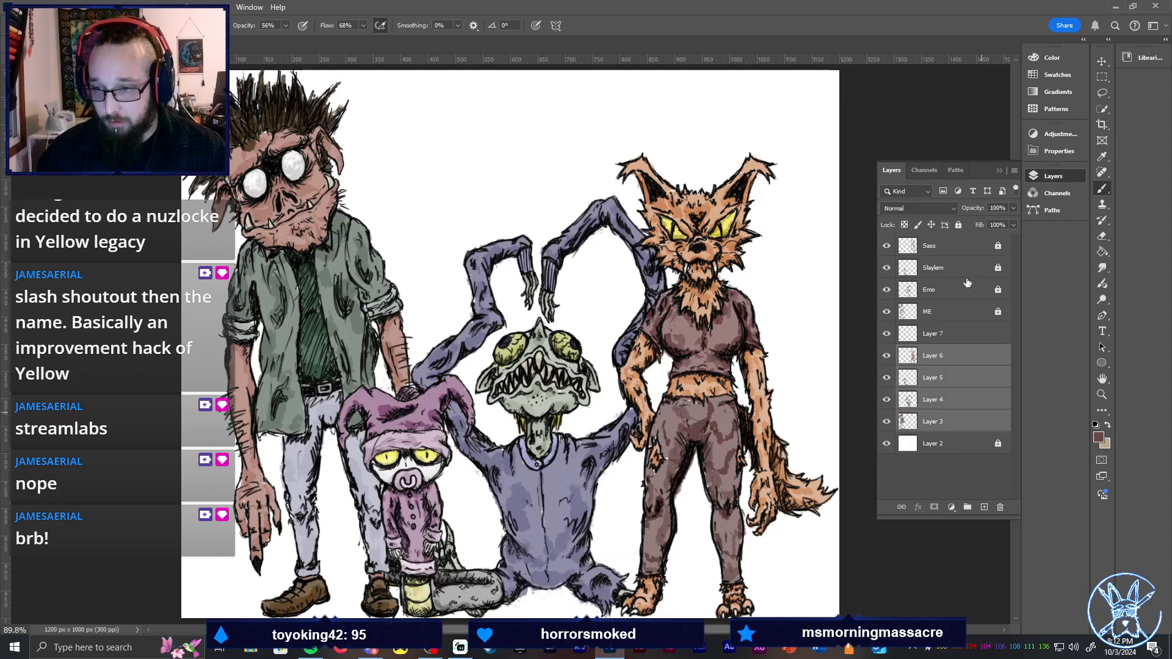
Set the brush color's saturation to 0% for a neutral grey and try a different brush blending mode
{"action": "left_click", "coordinate": [1046, 56]}
{"action": "left_click_drag", "start_coordinate": [919, 87], "coordinate": [885, 86]}
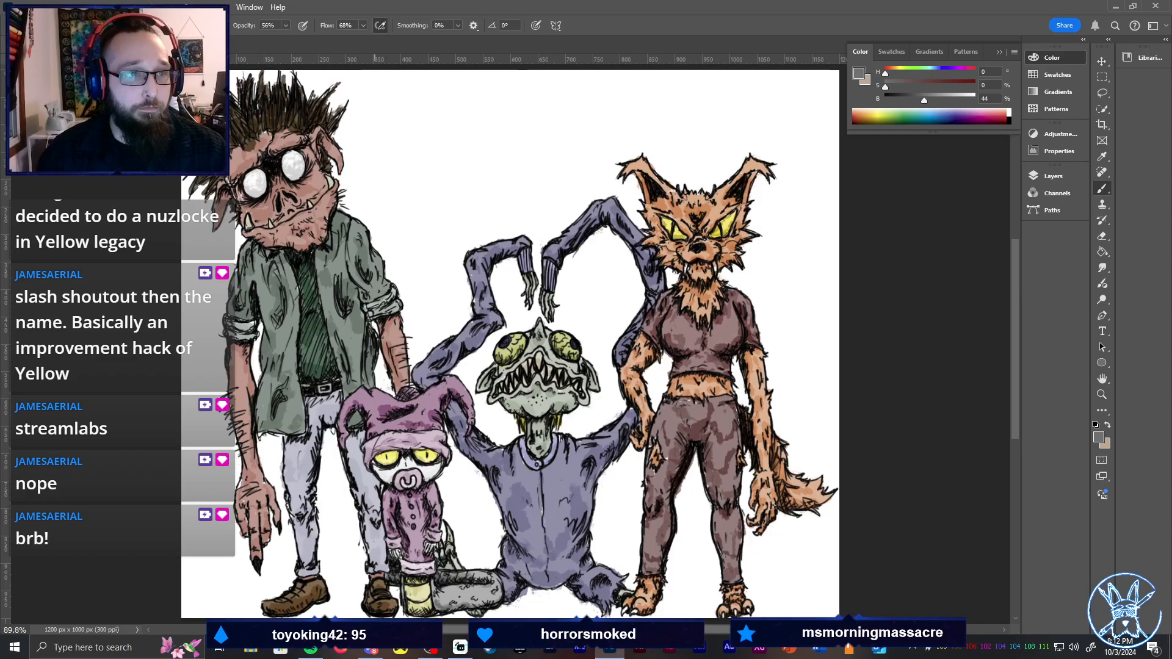
{"action": "left_click", "coordinate": [165, 25]}
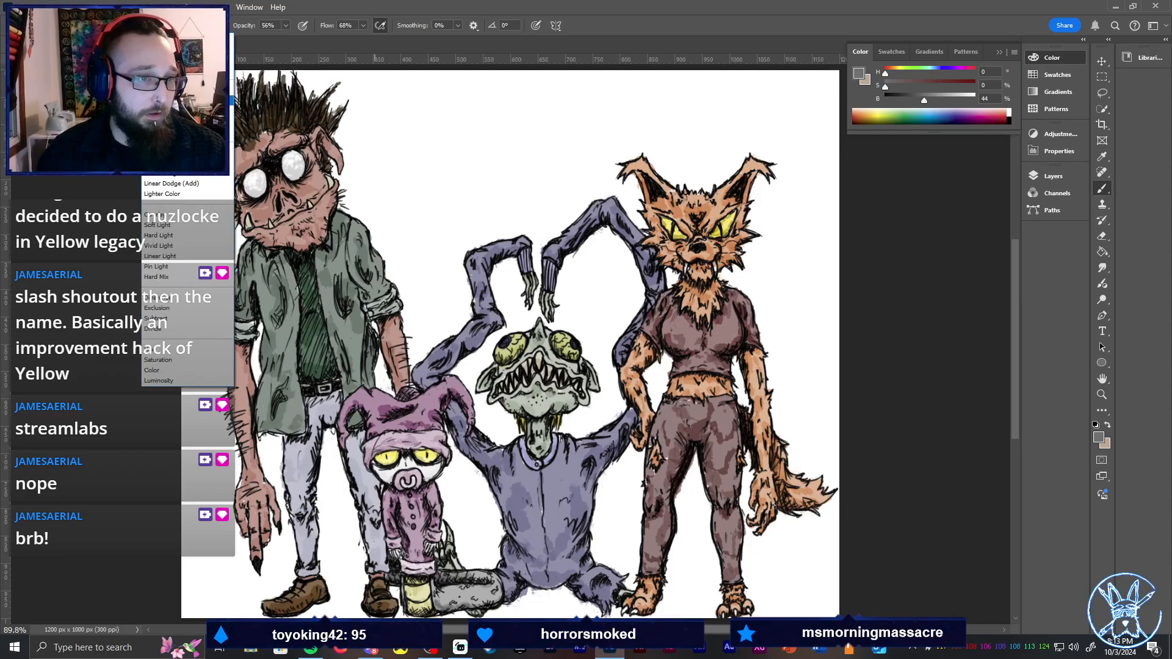
{"action": "left_click", "coordinate": [177, 100]}
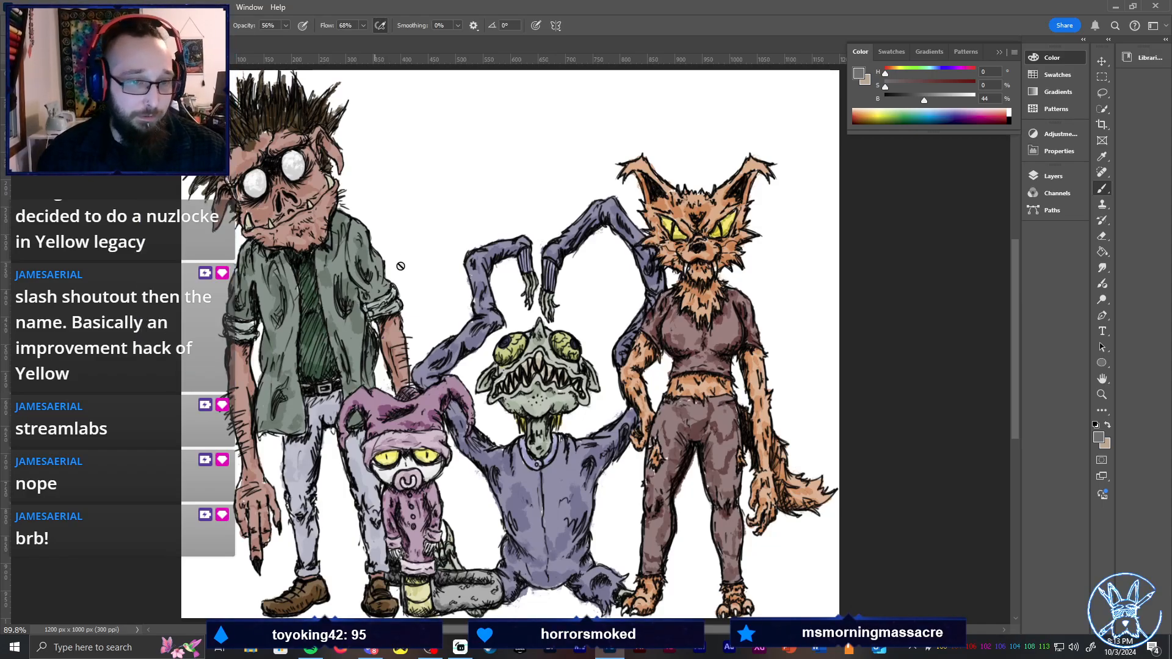
{"action": "left_click", "coordinate": [165, 25]}
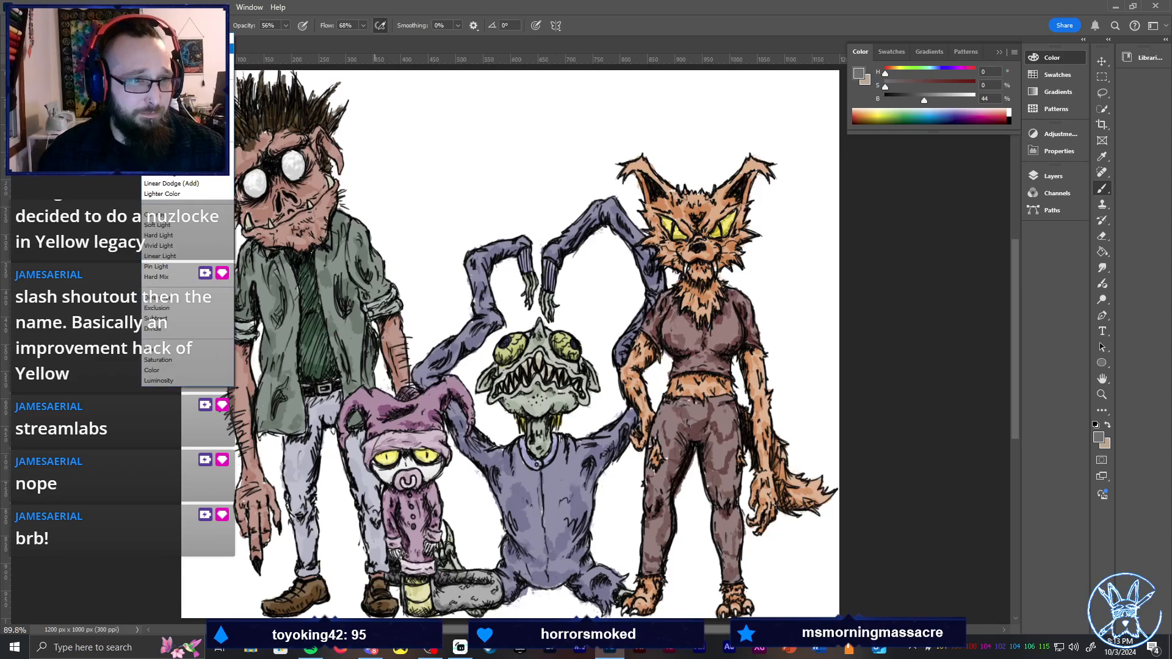
{"action": "key", "text": "Escape"}
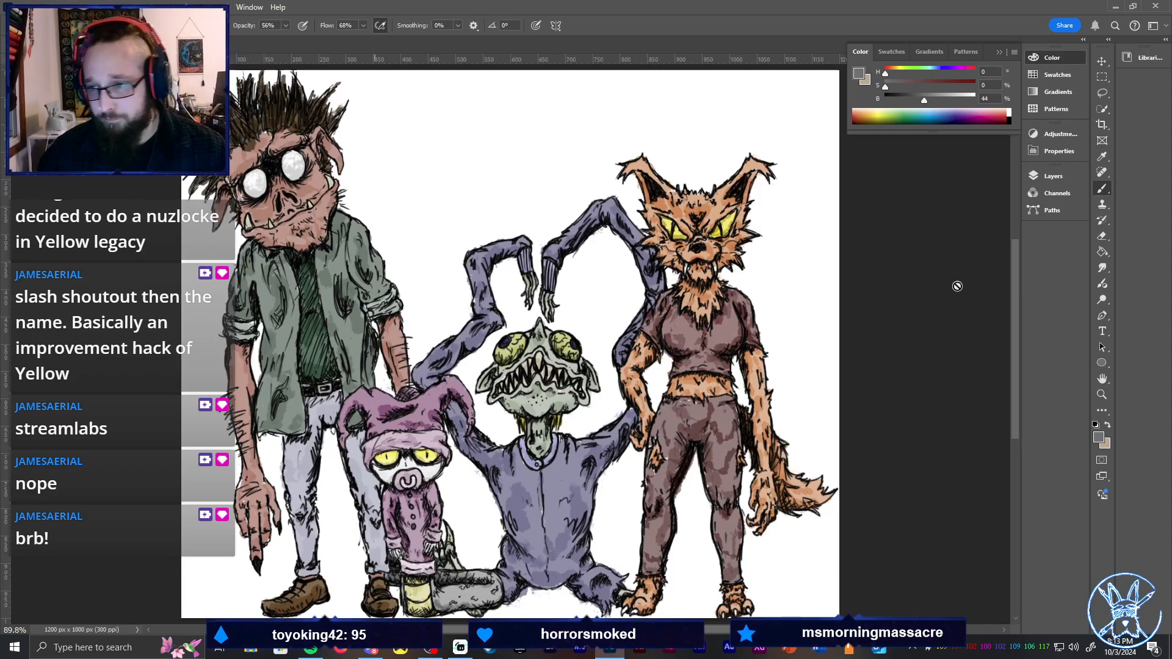
Make Layer 7 active, check the brush blending modes again and set the layer's blend mode to Darken
{"action": "left_click", "coordinate": [1052, 176]}
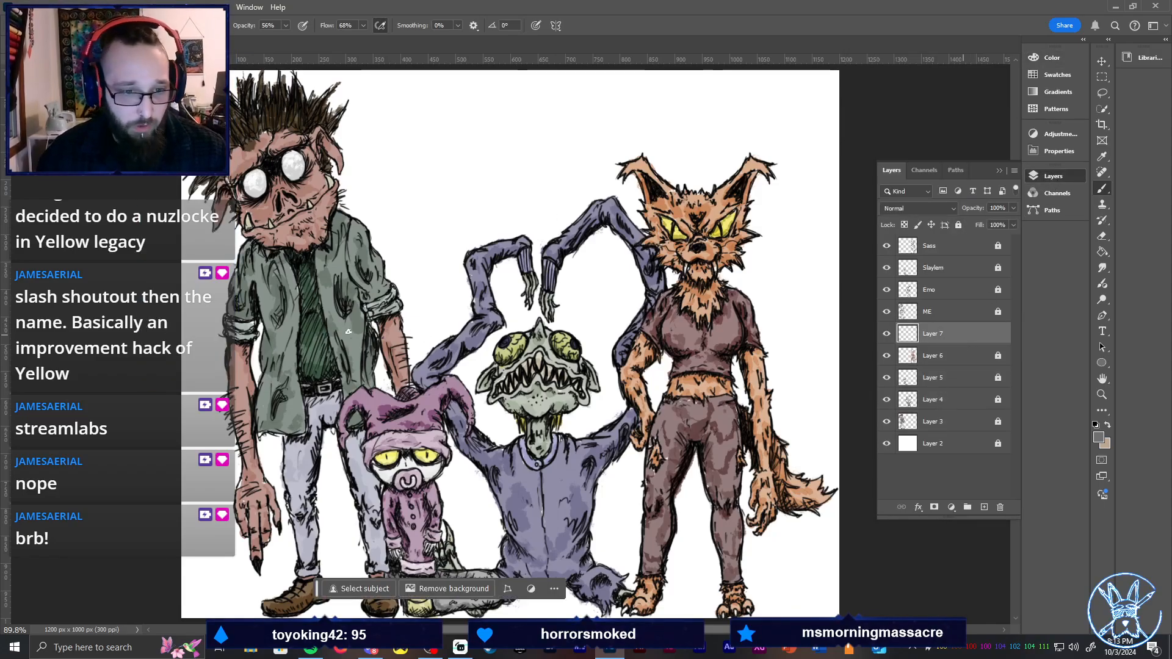
{"action": "left_click", "coordinate": [232, 26]}
{"action": "left_click", "coordinate": [267, 215]}
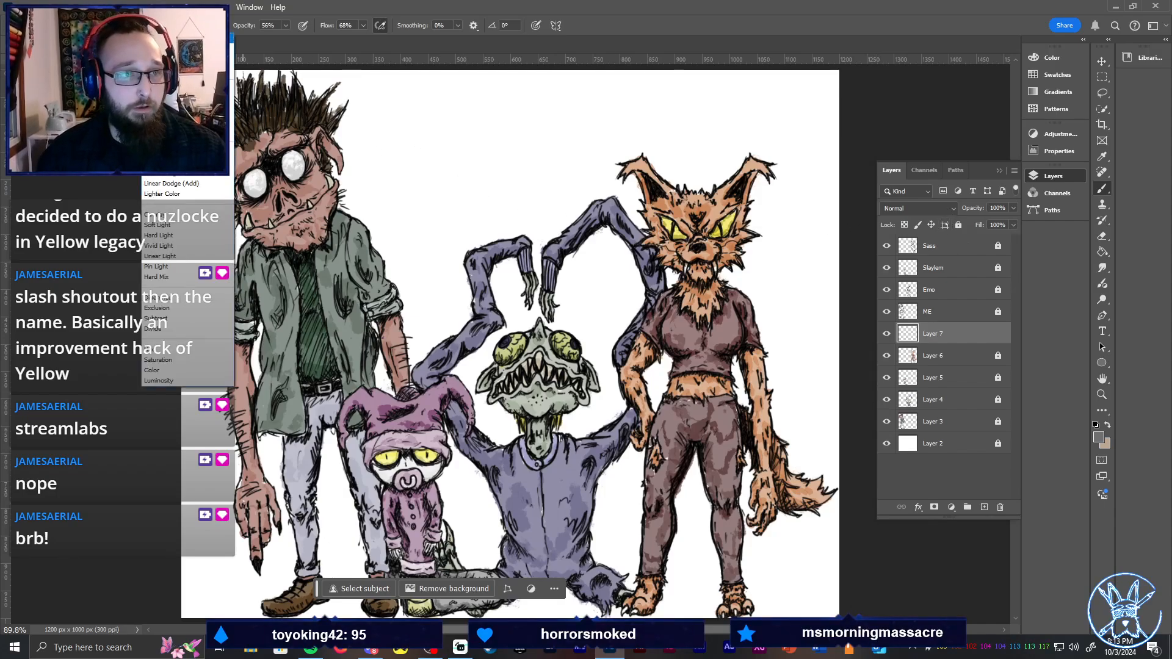
{"action": "left_click", "coordinate": [953, 209]}
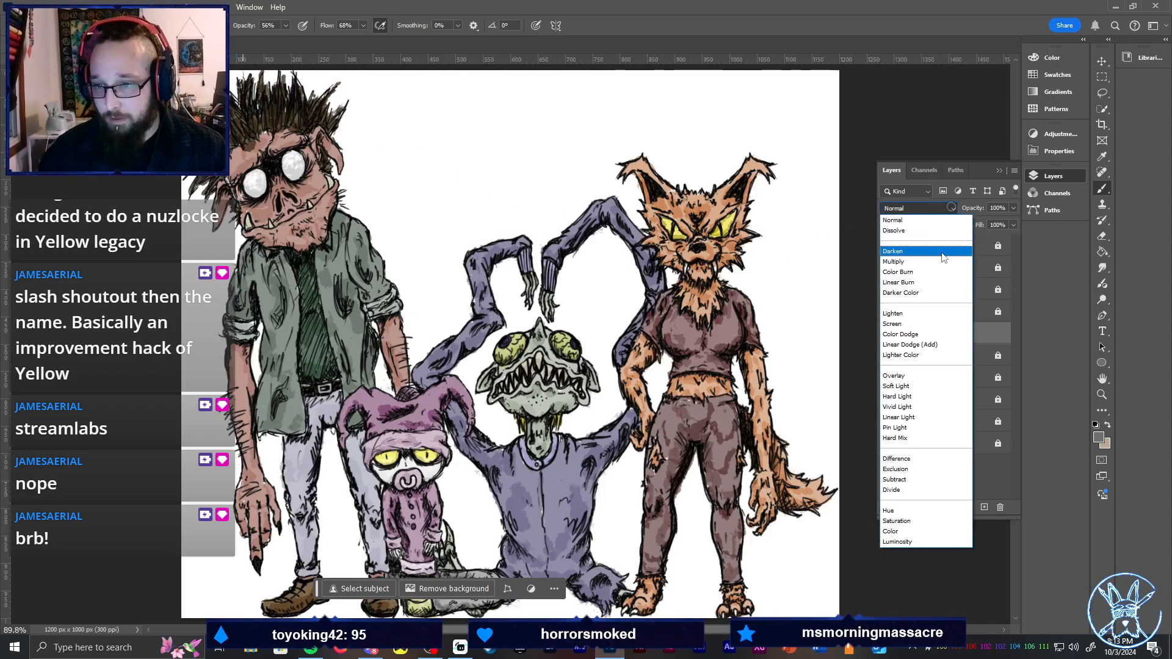
{"action": "left_click", "coordinate": [909, 261]}
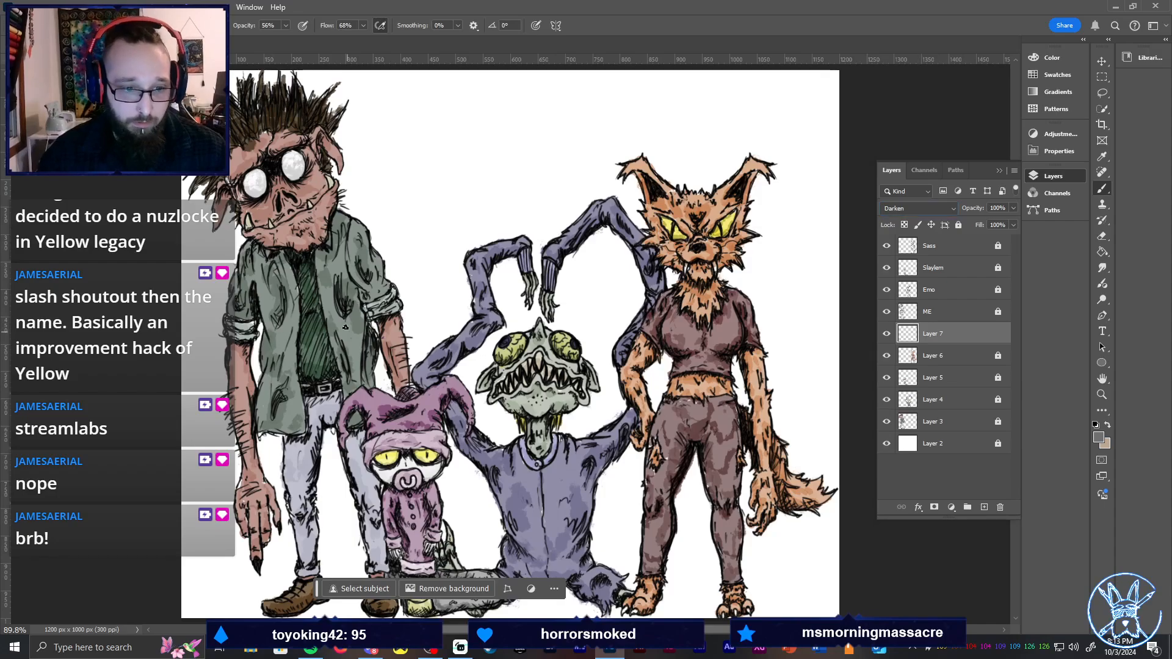
Try the Multiply, Color Burn and Linear Burn blend modes on Layer 7 and settle on Darker Color
{"action": "left_click", "coordinate": [947, 208]}
{"action": "left_click", "coordinate": [925, 262]}
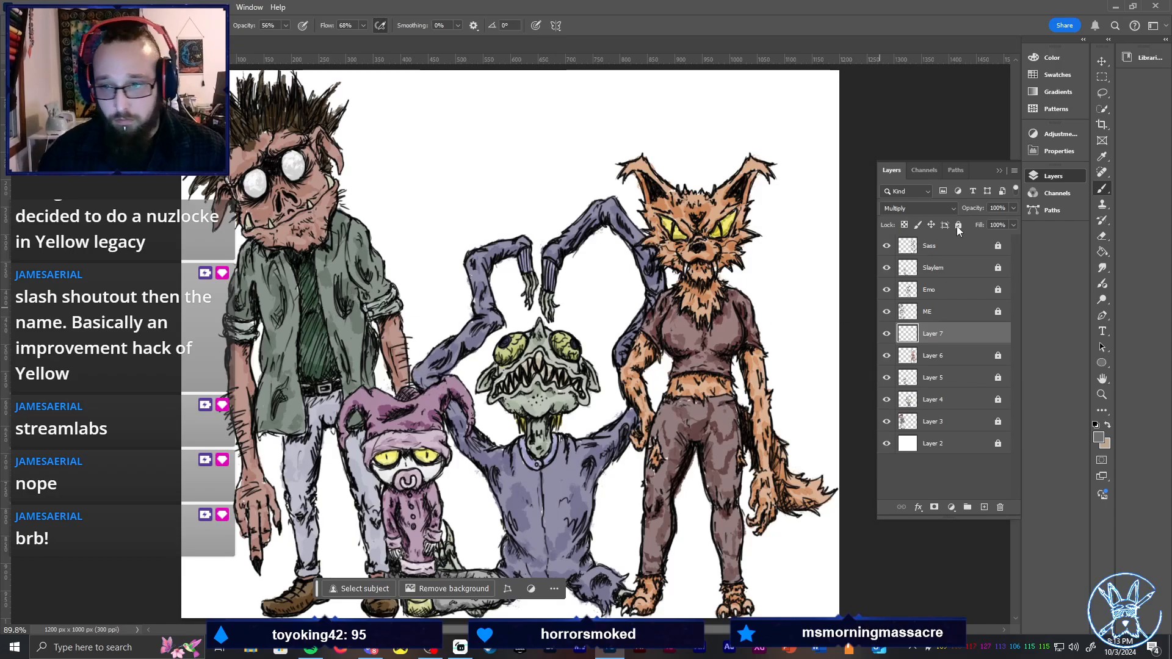
{"action": "left_click", "coordinate": [949, 208]}
{"action": "left_click", "coordinate": [902, 272]}
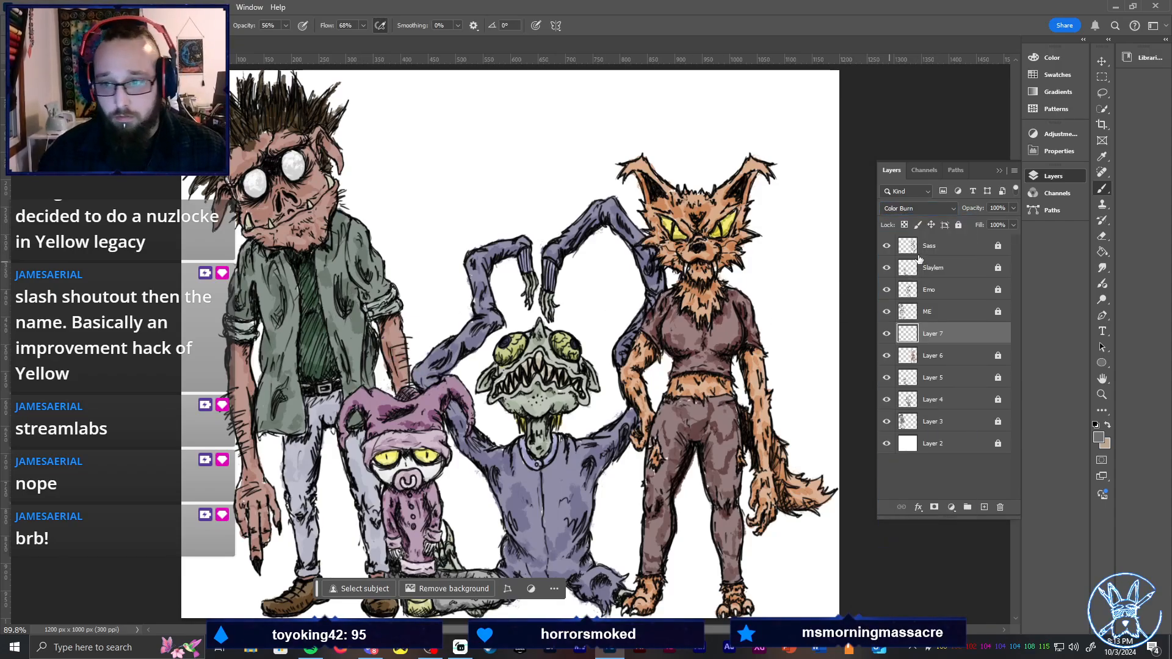
{"action": "left_click", "coordinate": [922, 208]}
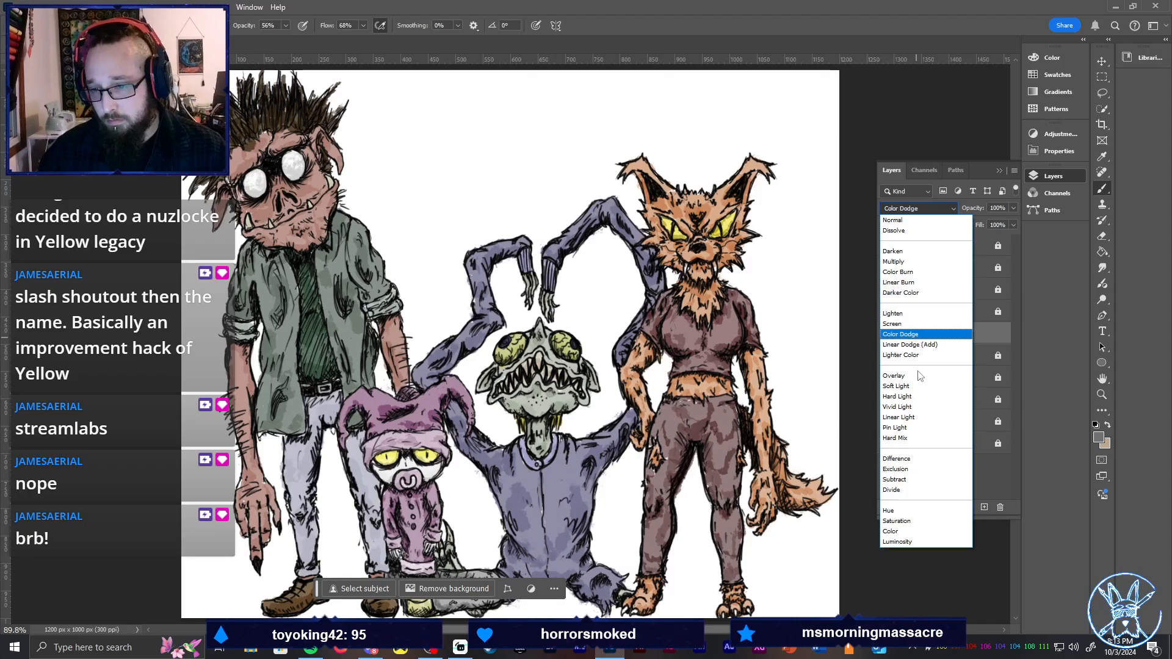
{"action": "left_click", "coordinate": [915, 285]}
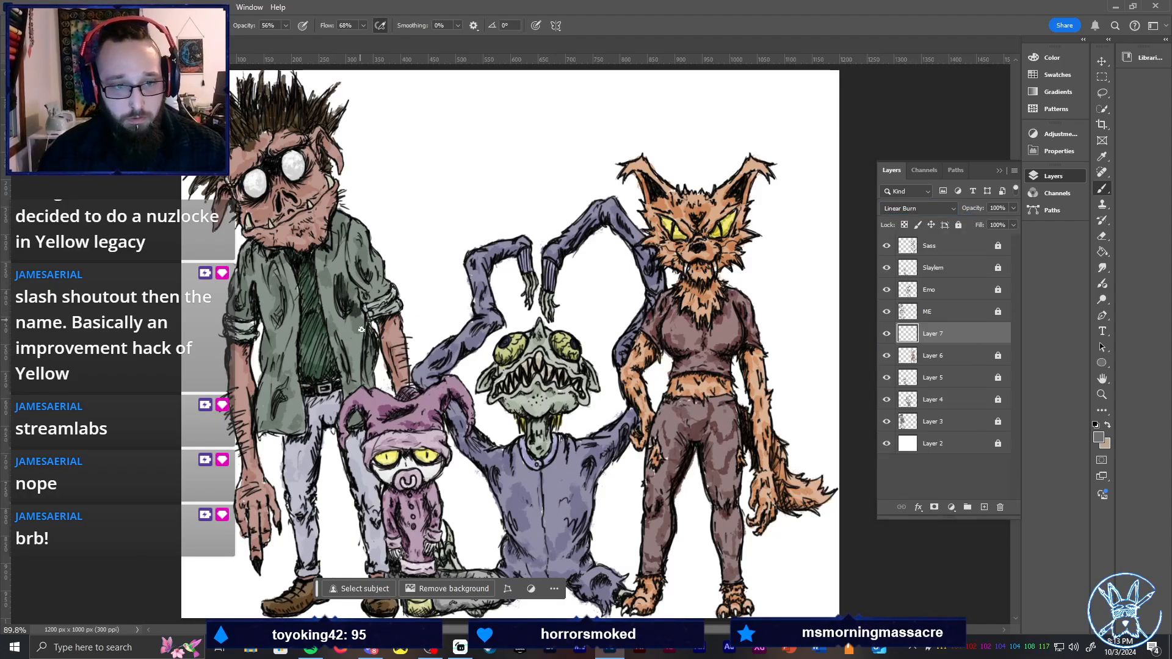
{"action": "left_click", "coordinate": [918, 208]}
{"action": "left_click", "coordinate": [918, 296]}
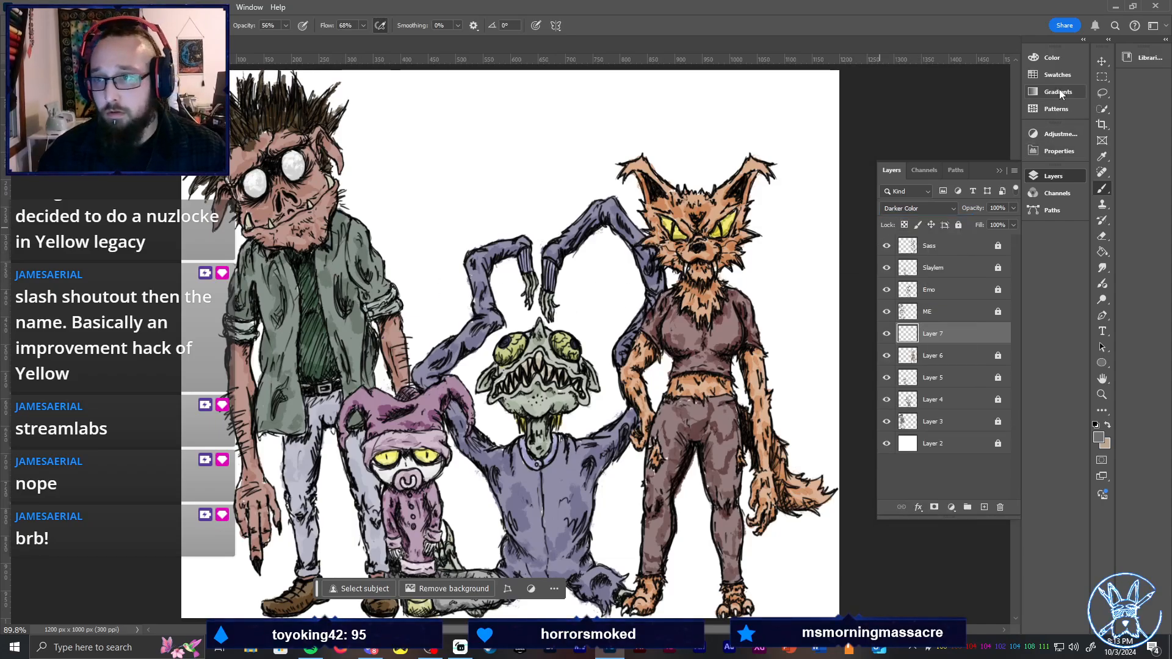
Set the brush to black at 27% opacity and paint shadows along the folds of the tall monster's green jacket
{"action": "left_click", "coordinate": [1053, 58]}
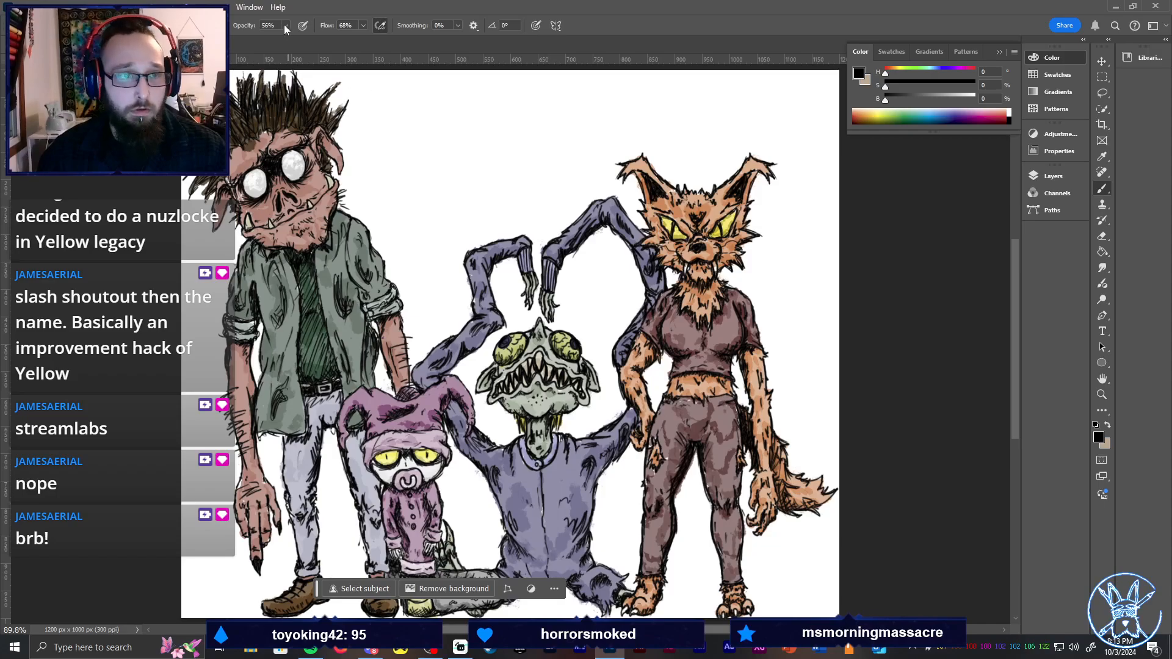
{"action": "mouse_move", "coordinate": [285, 25]}
{"action": "left_mouse_down"}
{"action": "mouse_move", "coordinate": [243, 47]}
{"action": "mouse_move", "coordinate": [299, 39]}
{"action": "left_mouse_up"}
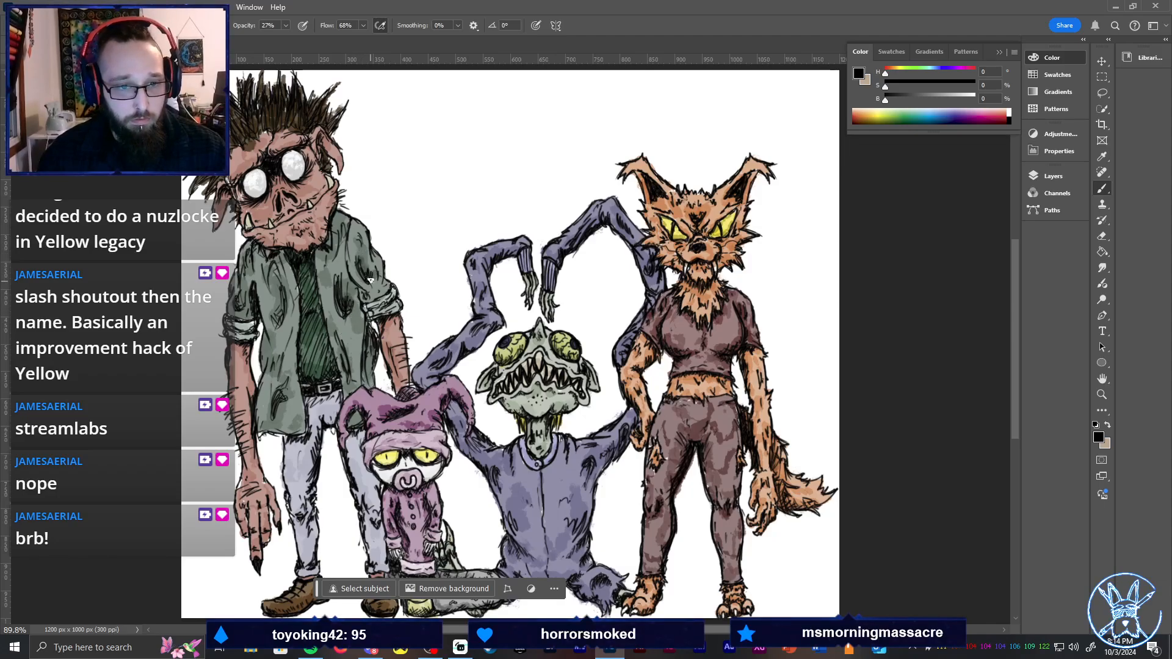
{"action": "mouse_move", "coordinate": [357, 247]}
{"action": "left_mouse_down"}
{"action": "mouse_move", "coordinate": [369, 268]}
{"action": "mouse_move", "coordinate": [351, 279]}
{"action": "mouse_move", "coordinate": [362, 295]}
{"action": "left_mouse_up"}
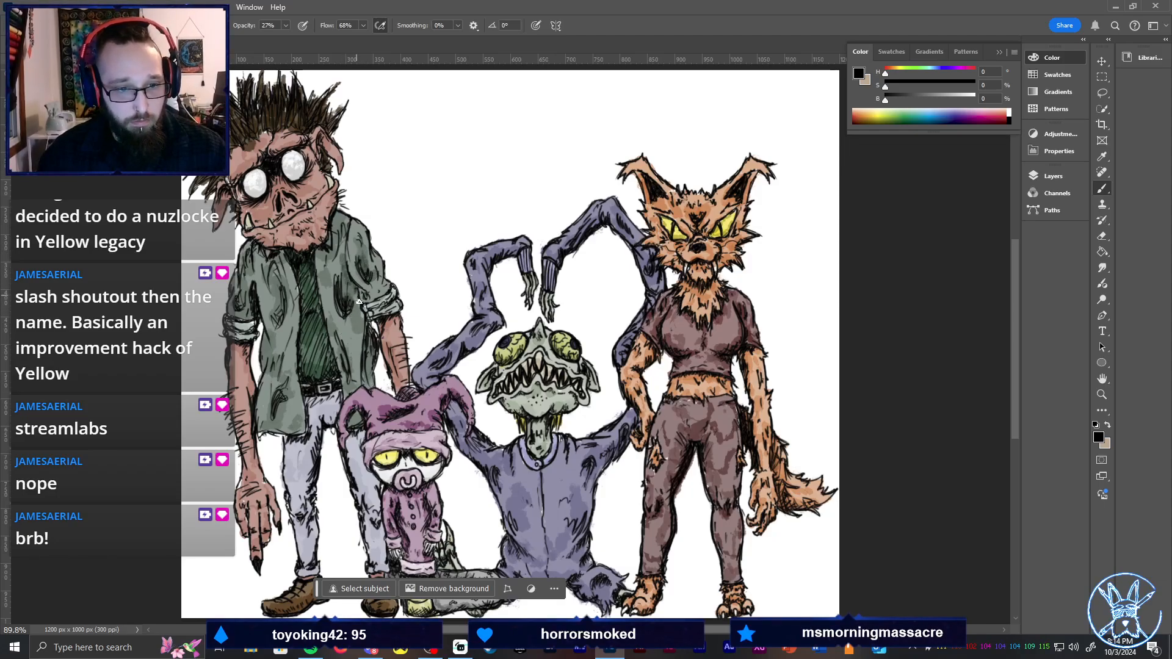
{"action": "left_click_drag", "start_coordinate": [366, 336], "coordinate": [363, 378]}
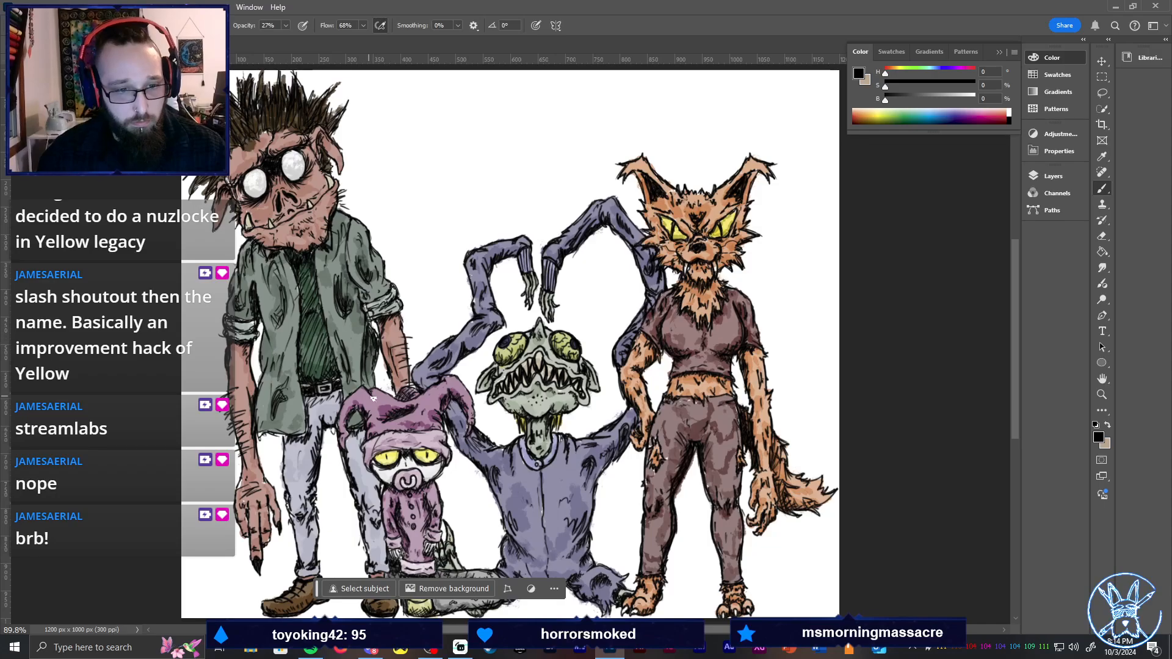
{"action": "left_click_drag", "start_coordinate": [322, 249], "coordinate": [317, 282]}
{"action": "mouse_move", "coordinate": [350, 333]}
{"action": "left_mouse_down"}
{"action": "mouse_move", "coordinate": [339, 369]}
{"action": "mouse_move", "coordinate": [356, 361]}
{"action": "left_mouse_up"}
{"action": "left_click_drag", "start_coordinate": [361, 374], "coordinate": [352, 423]}
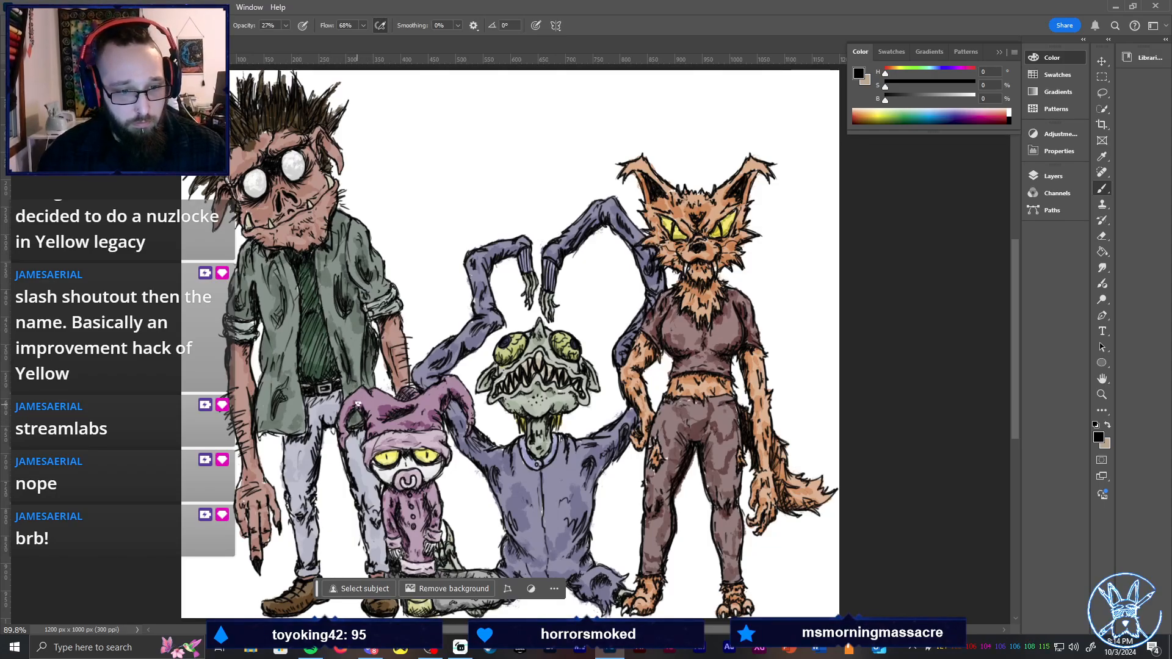
{"action": "mouse_move", "coordinate": [369, 374]}
{"action": "left_mouse_down"}
{"action": "mouse_move", "coordinate": [364, 395]}
{"action": "mouse_move", "coordinate": [370, 383]}
{"action": "left_mouse_up"}
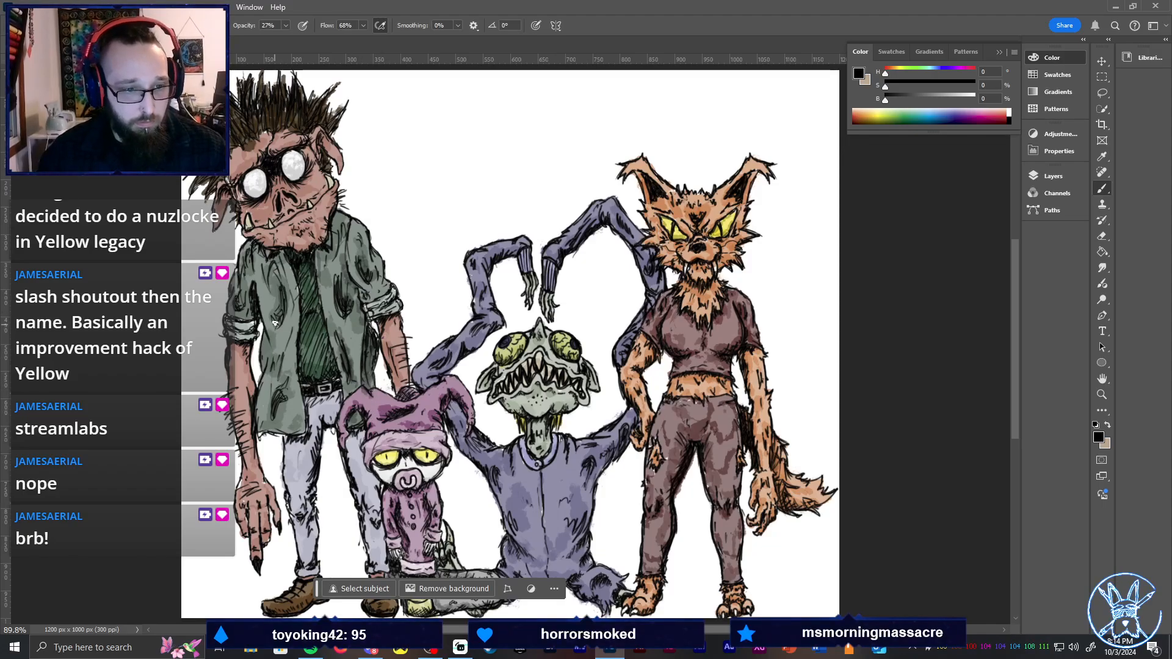
{"action": "left_click_drag", "start_coordinate": [274, 323], "coordinate": [280, 292]}
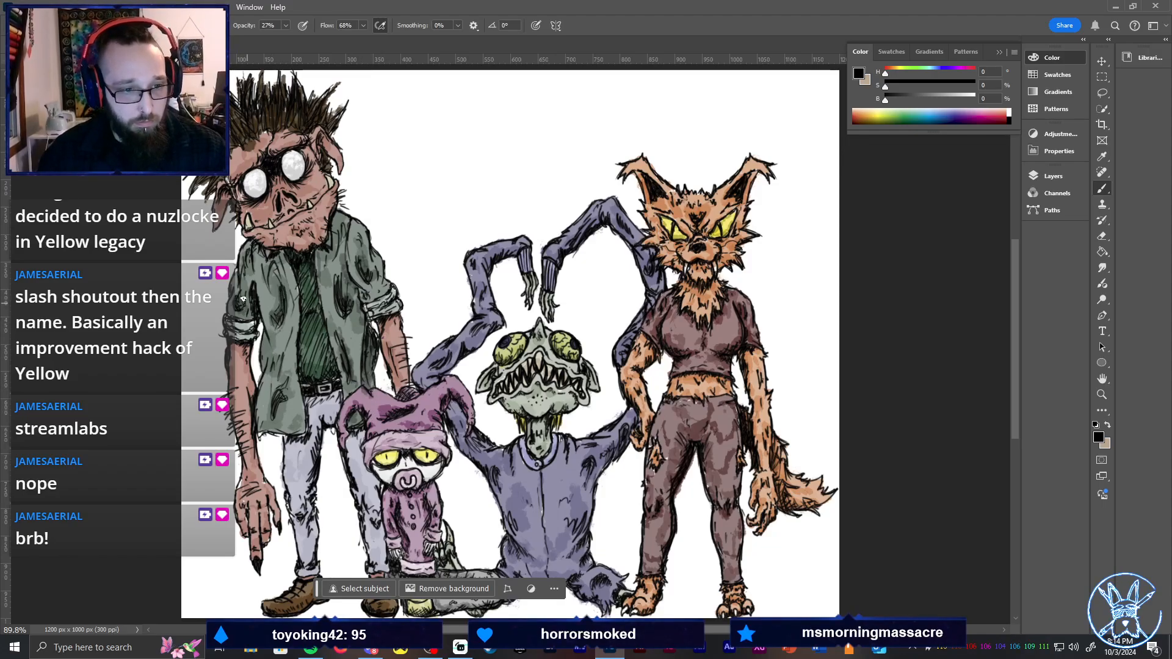
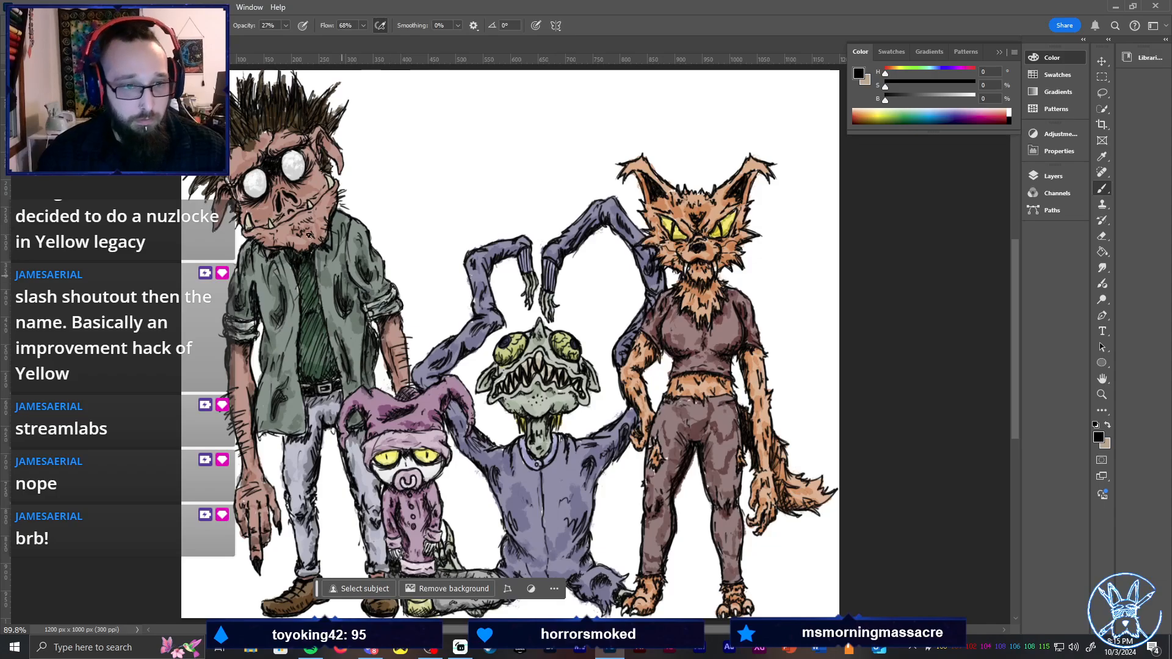
Paint shadows on the tall monster's ears, around the eyes, under the nose and along the mouth and hairline
{"action": "left_click", "coordinate": [265, 115], "text": "ctrl"}
{"action": "left_click", "coordinate": [265, 114], "text": "ctrl"}
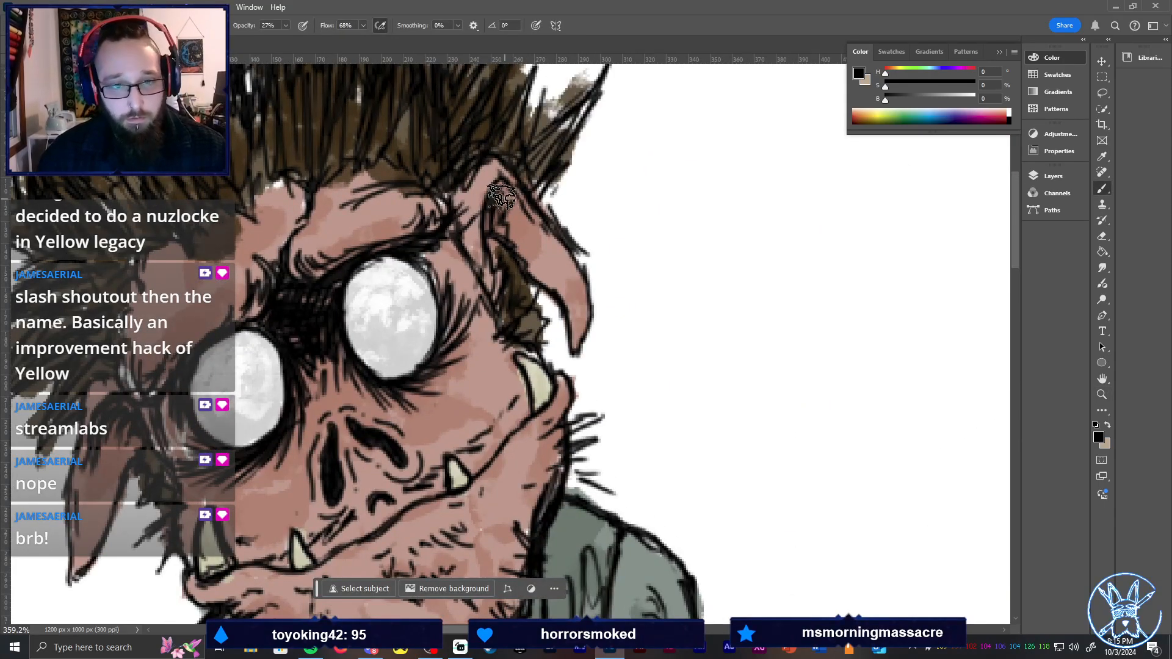
{"action": "mouse_move", "coordinate": [497, 227]}
{"action": "left_mouse_down"}
{"action": "mouse_move", "coordinate": [528, 241]}
{"action": "mouse_move", "coordinate": [509, 209]}
{"action": "mouse_move", "coordinate": [533, 246]}
{"action": "mouse_move", "coordinate": [502, 213]}
{"action": "mouse_move", "coordinate": [497, 236]}
{"action": "mouse_move", "coordinate": [502, 186]}
{"action": "left_mouse_up"}
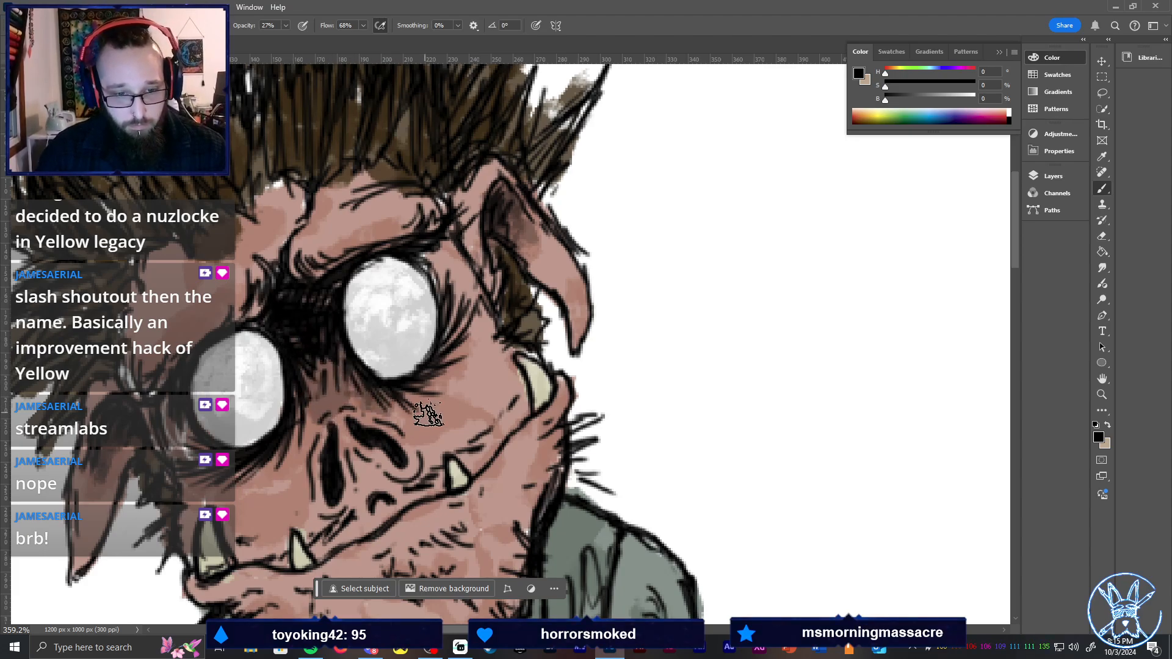
{"action": "mouse_move", "coordinate": [421, 387]}
{"action": "left_mouse_down"}
{"action": "mouse_move", "coordinate": [462, 341]}
{"action": "mouse_move", "coordinate": [479, 285]}
{"action": "mouse_move", "coordinate": [454, 309]}
{"action": "mouse_move", "coordinate": [447, 254]}
{"action": "left_mouse_up"}
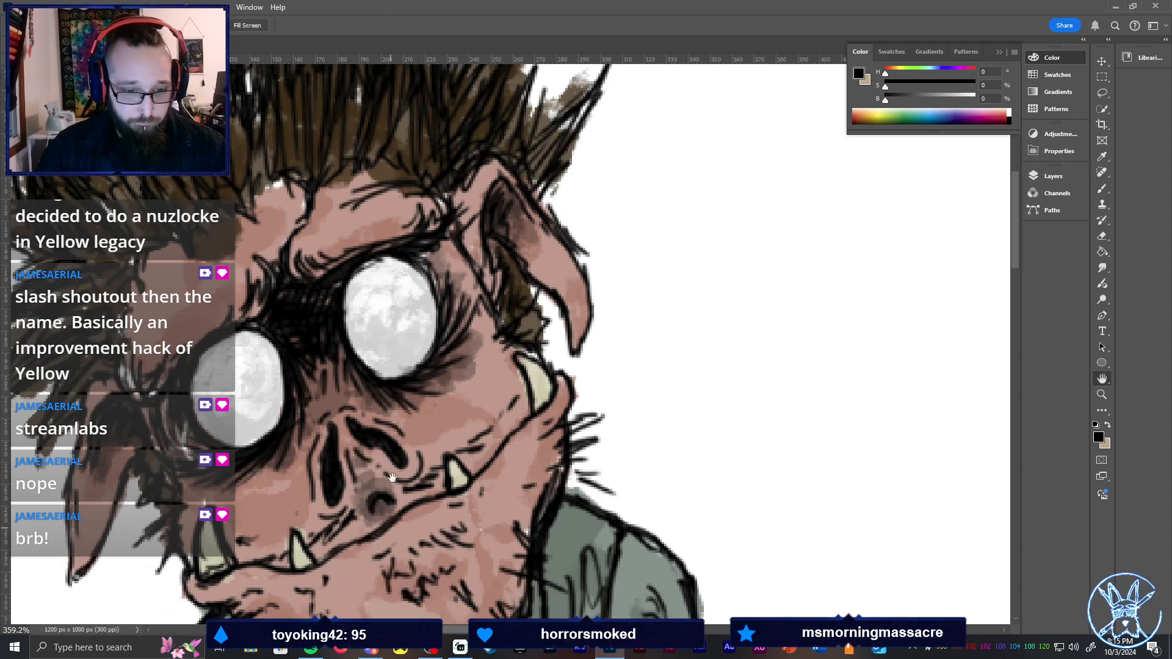
{"action": "scroll", "coordinate": [398, 455], "scroll_direction": "down", "scroll_amount": 5}
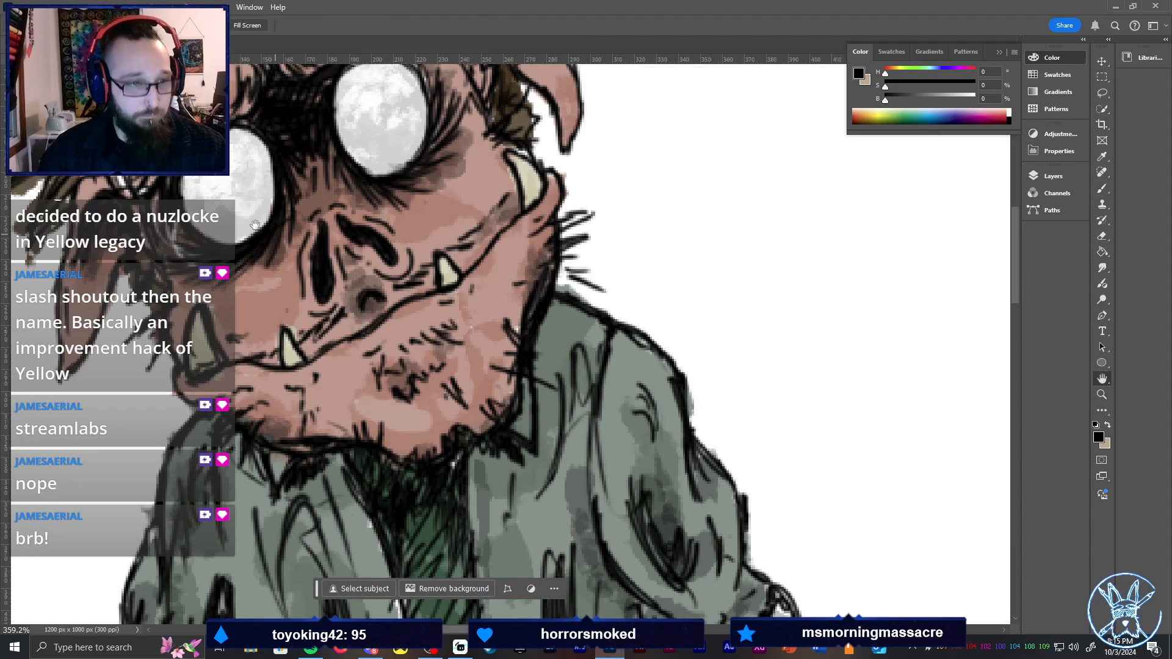
{"action": "scroll", "coordinate": [342, 305], "scroll_direction": "up", "scroll_amount": 6}
{"action": "scroll", "coordinate": [342, 305], "scroll_direction": "left", "scroll_amount": 4}
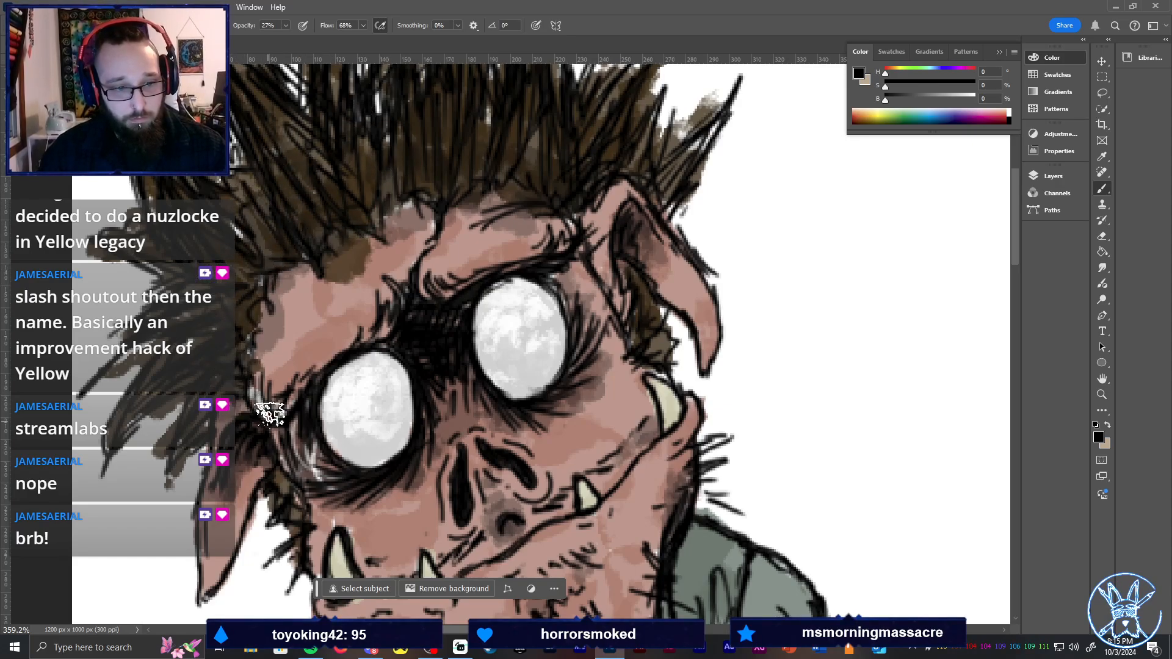
Shade the folds, drooping points and brim of the small character's purple jester hat
{"action": "key", "text": "ctrl+0"}
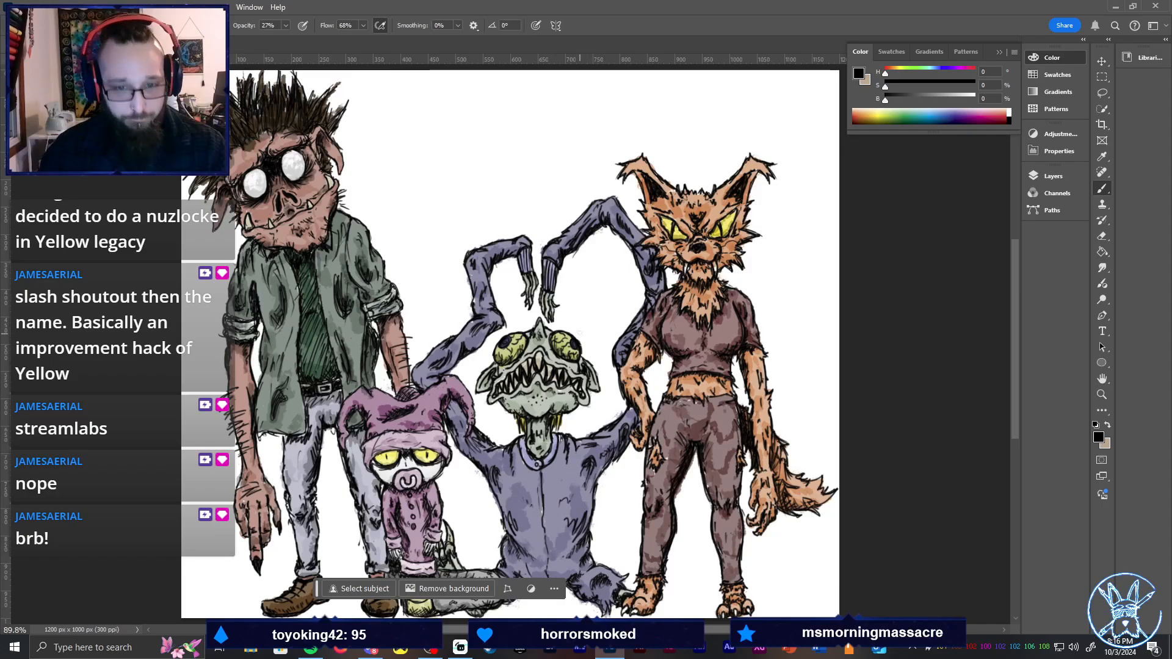
{"action": "key", "text": "h"}
{"action": "scroll", "coordinate": [500, 374], "scroll_direction": "down", "scroll_amount": 2}
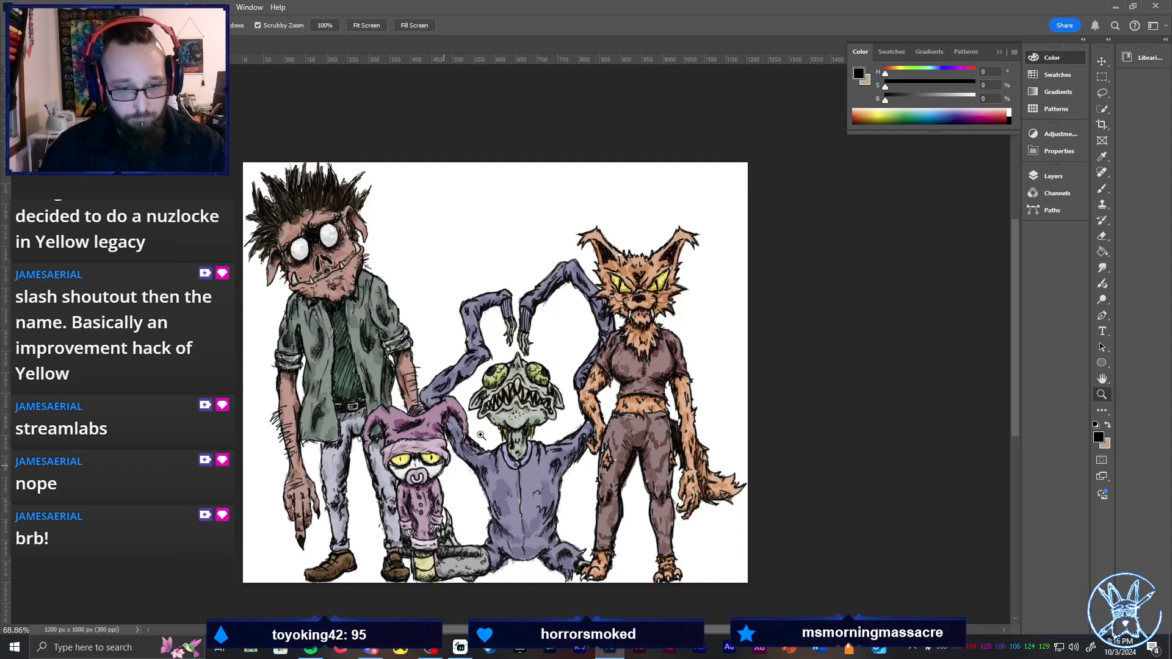
{"action": "scroll", "coordinate": [500, 374], "scroll_direction": "up", "scroll_amount": 5}
{"action": "left_click_drag", "start_coordinate": [499, 374], "coordinate": [560, 307]}
{"action": "key", "text": "b"}
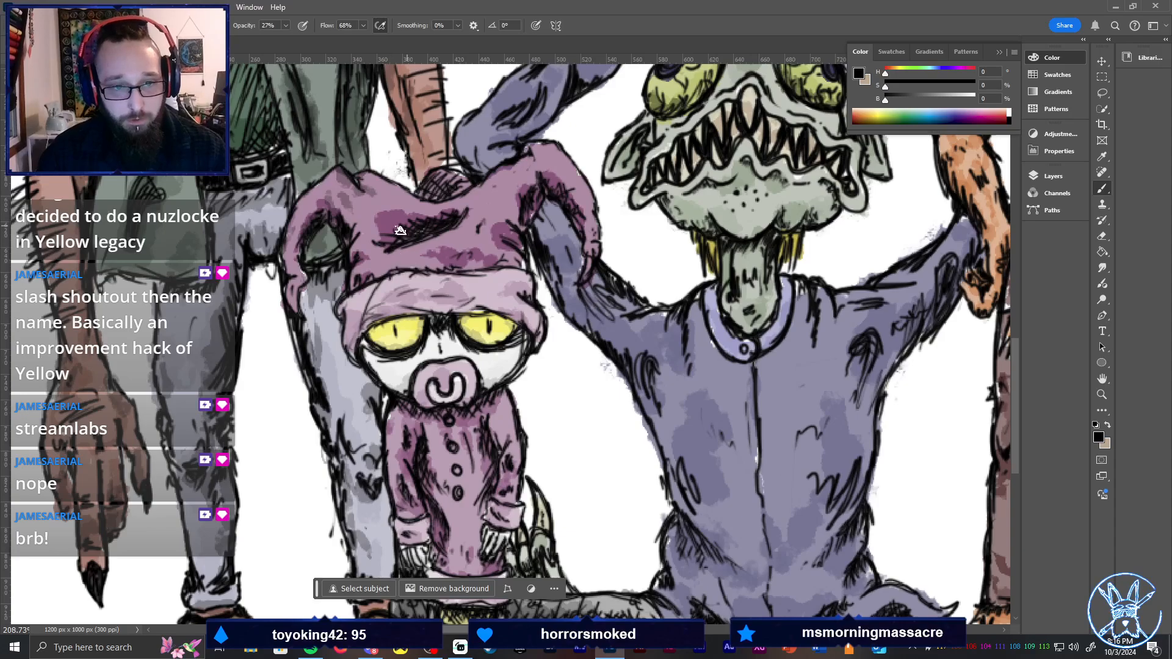
{"action": "mouse_move", "coordinate": [400, 230]}
{"action": "left_mouse_down"}
{"action": "mouse_move", "coordinate": [445, 227]}
{"action": "mouse_move", "coordinate": [432, 284]}
{"action": "mouse_move", "coordinate": [443, 259]}
{"action": "mouse_move", "coordinate": [479, 262]}
{"action": "left_mouse_up"}
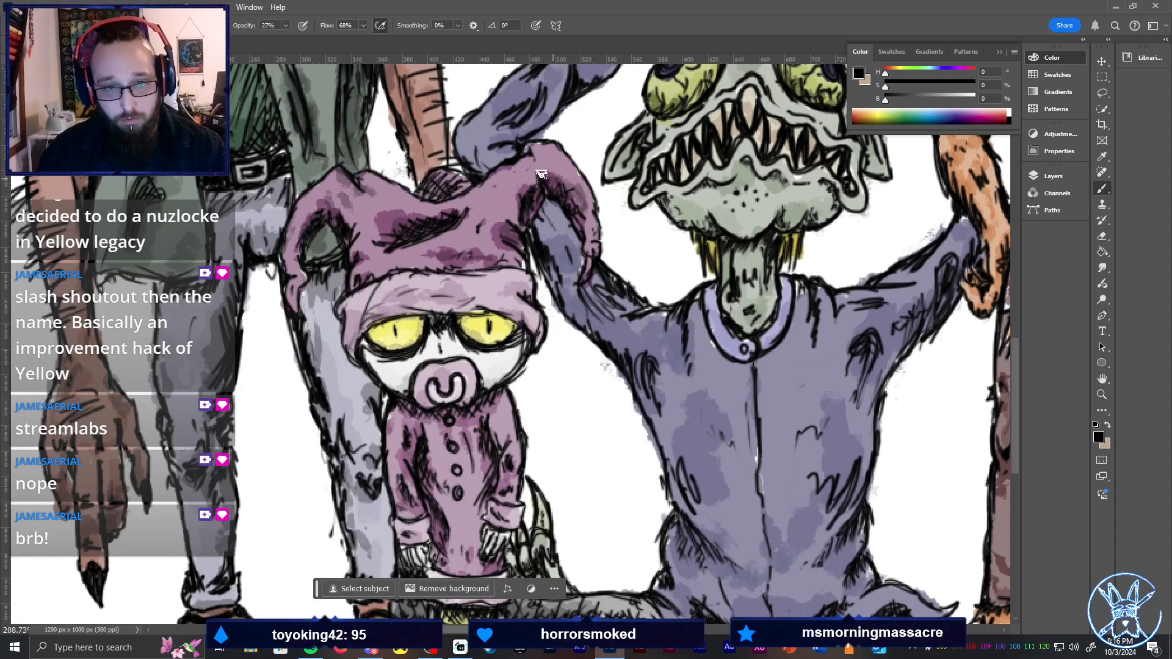
{"action": "mouse_move", "coordinate": [464, 259]}
{"action": "left_mouse_down"}
{"action": "mouse_move", "coordinate": [522, 263]}
{"action": "mouse_move", "coordinate": [366, 272]}
{"action": "mouse_move", "coordinate": [355, 290]}
{"action": "mouse_move", "coordinate": [393, 270]}
{"action": "left_mouse_up"}
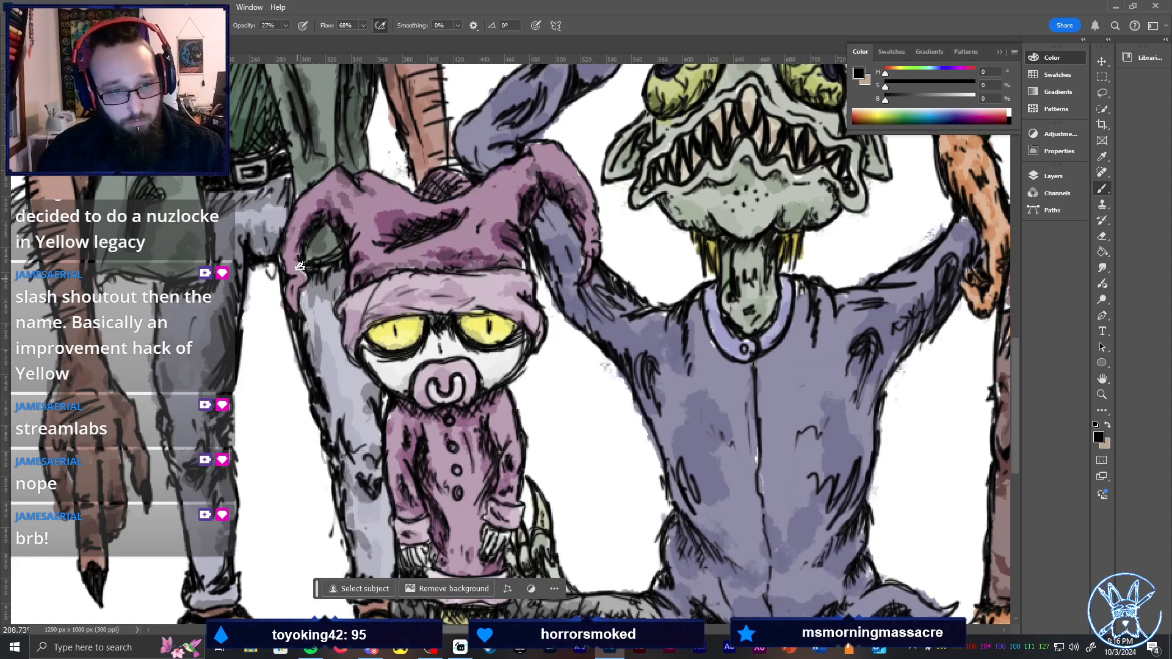
{"action": "left_click_drag", "start_coordinate": [300, 235], "coordinate": [302, 276]}
{"action": "left_click_drag", "start_coordinate": [343, 323], "coordinate": [354, 347]}
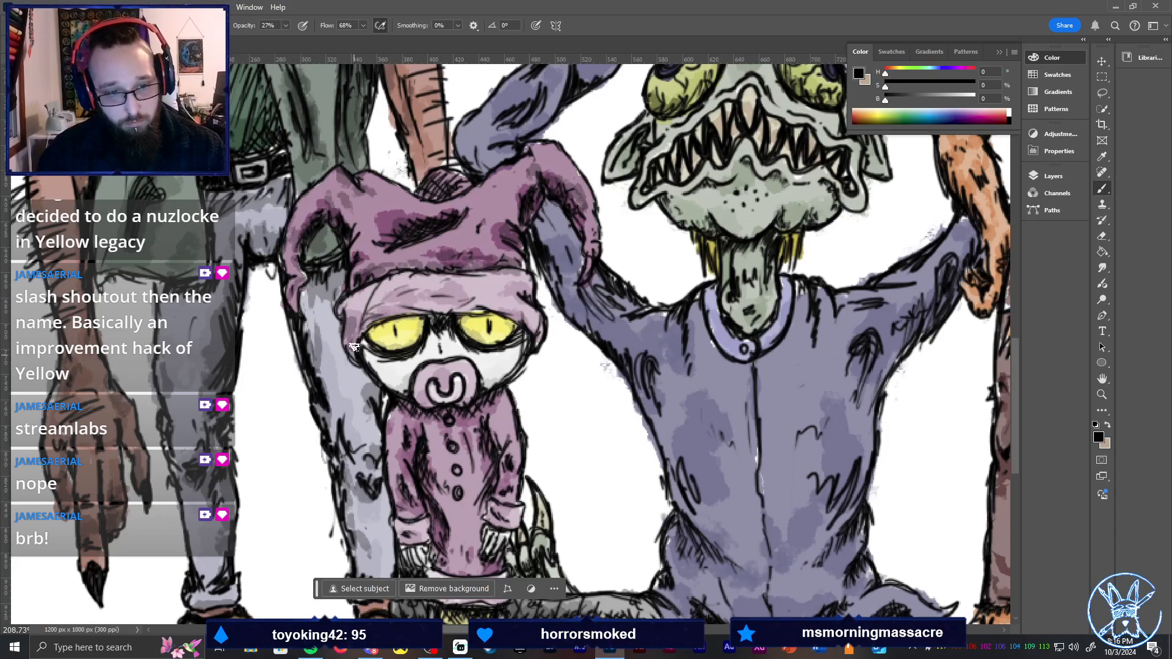
{"action": "left_click_drag", "start_coordinate": [521, 288], "coordinate": [408, 299]}
{"action": "left_click_drag", "start_coordinate": [511, 311], "coordinate": [537, 342]}
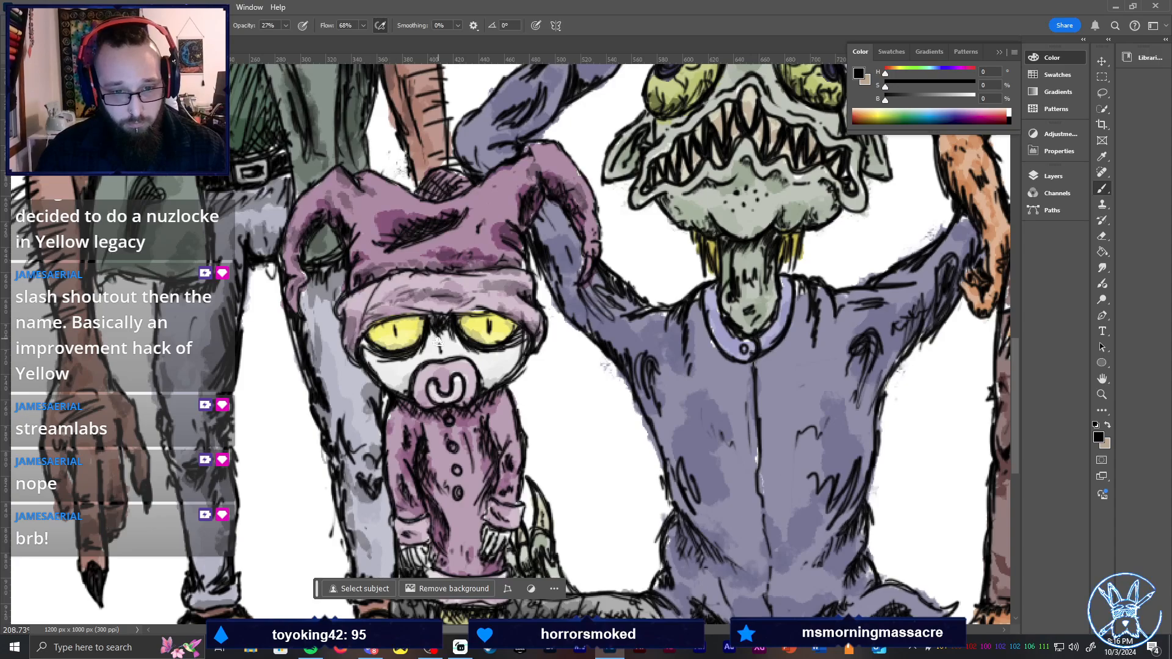
Add shadows around the small character's eyes and pacifier and on the purple onesie's chest and sleeves
{"action": "left_click_drag", "start_coordinate": [412, 363], "coordinate": [503, 322]}
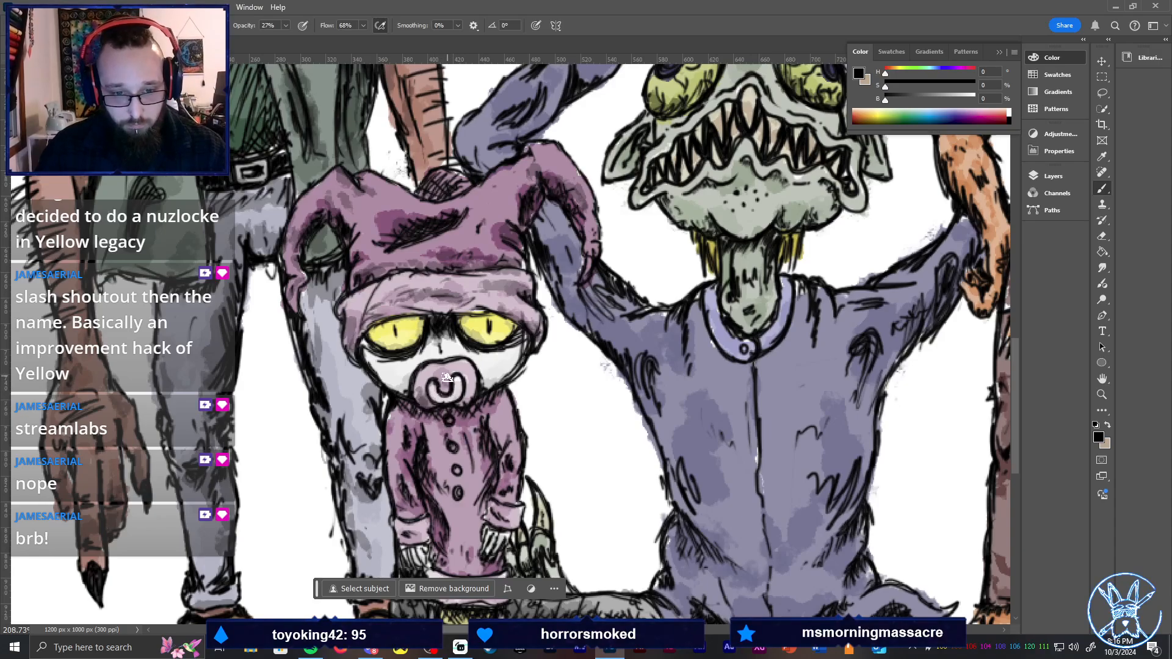
{"action": "mouse_move", "coordinate": [440, 380]}
{"action": "left_mouse_down"}
{"action": "mouse_move", "coordinate": [450, 379]}
{"action": "mouse_move", "coordinate": [445, 418]}
{"action": "mouse_move", "coordinate": [510, 396]}
{"action": "left_mouse_up"}
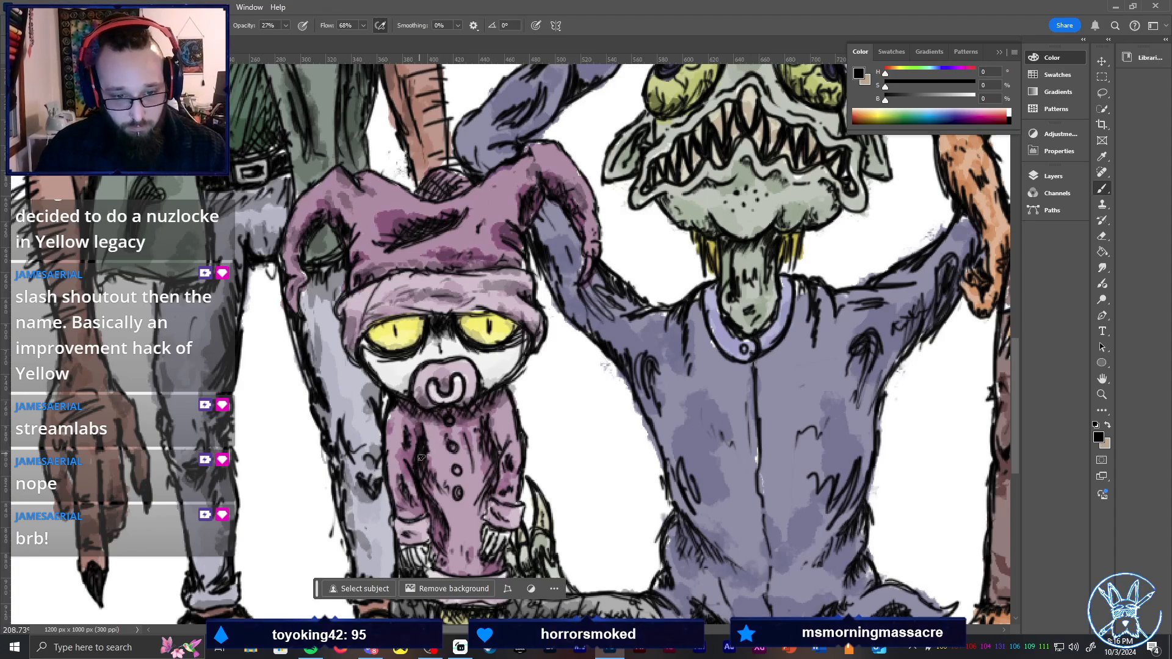
{"action": "left_click_drag", "start_coordinate": [428, 477], "coordinate": [436, 470]}
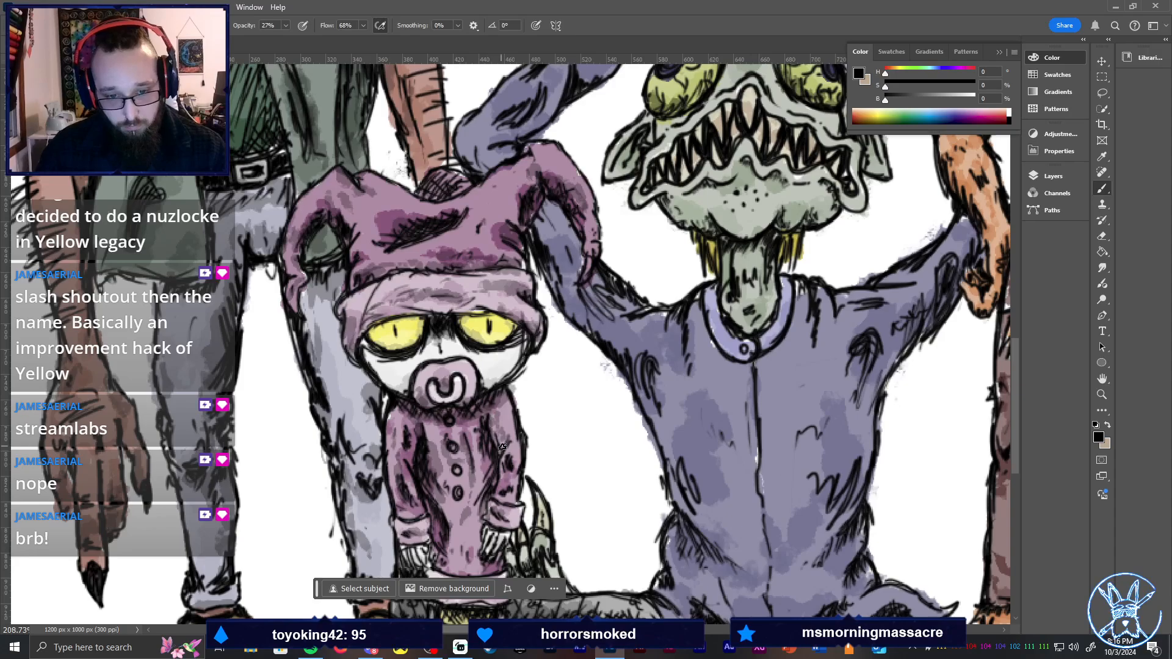
Shade the small character's yellow foot and the underside of the grey tail beside it
{"action": "scroll", "coordinate": [472, 506], "scroll_direction": "down", "scroll_amount": 5}
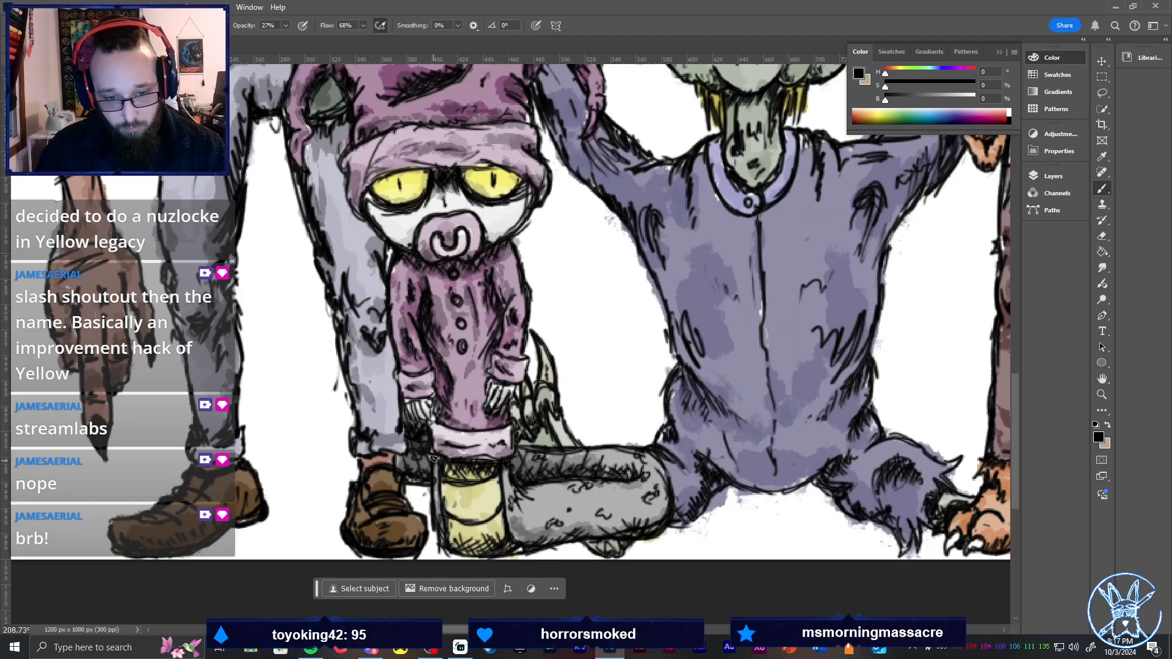
{"action": "mouse_move", "coordinate": [457, 463]}
{"action": "left_mouse_down"}
{"action": "mouse_move", "coordinate": [450, 485]}
{"action": "mouse_move", "coordinate": [479, 468]}
{"action": "mouse_move", "coordinate": [490, 481]}
{"action": "mouse_move", "coordinate": [508, 468]}
{"action": "mouse_move", "coordinate": [505, 480]}
{"action": "mouse_move", "coordinate": [493, 491]}
{"action": "mouse_move", "coordinate": [484, 473]}
{"action": "mouse_move", "coordinate": [459, 479]}
{"action": "mouse_move", "coordinate": [447, 504]}
{"action": "mouse_move", "coordinate": [514, 553]}
{"action": "mouse_move", "coordinate": [545, 535]}
{"action": "left_mouse_up"}
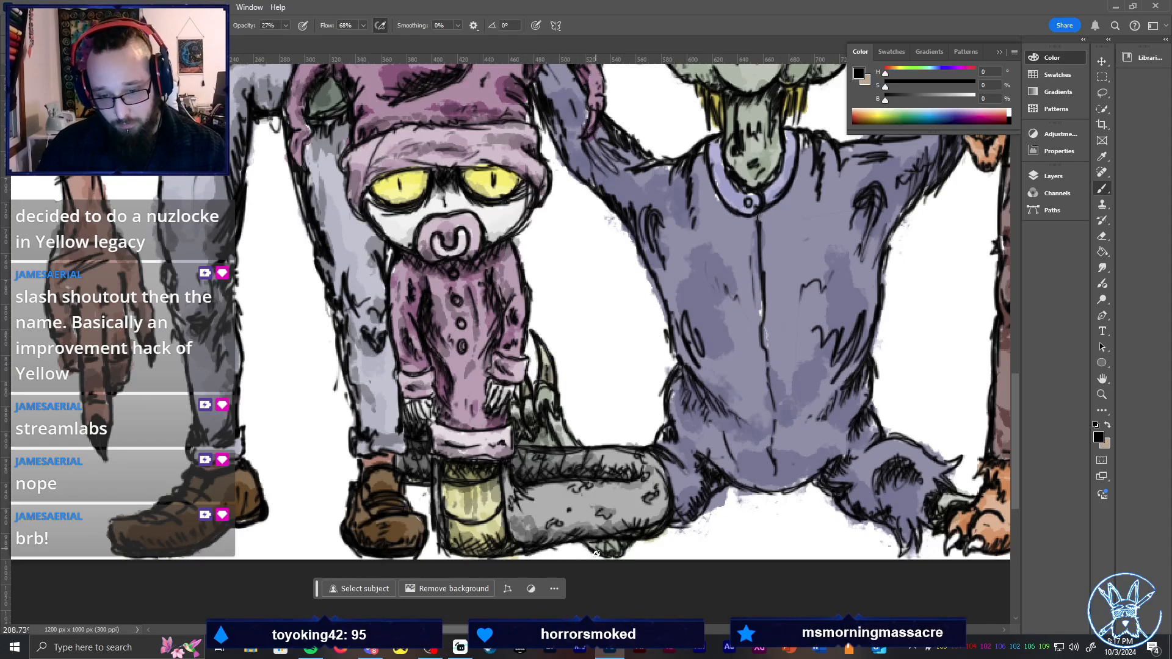
{"action": "left_click_drag", "start_coordinate": [594, 547], "coordinate": [614, 552]}
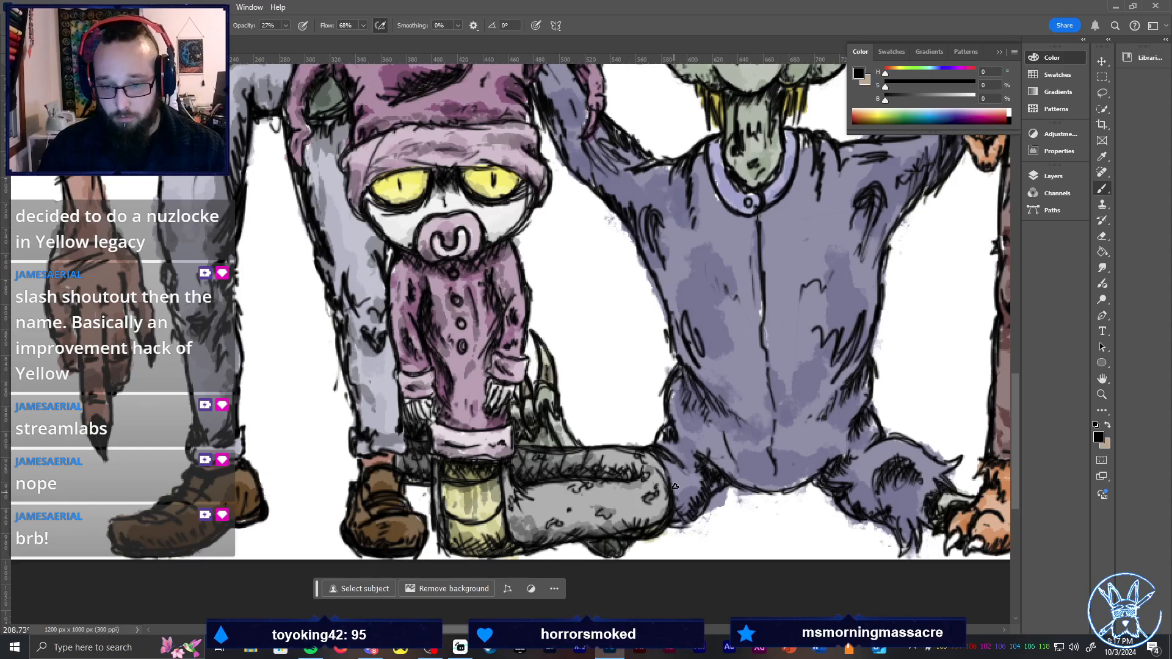
Paint shadows on the seated monster's purple suit along the hip, centre seam, side folds and shoulder creases
{"action": "left_click_drag", "start_coordinate": [675, 486], "coordinate": [700, 493]}
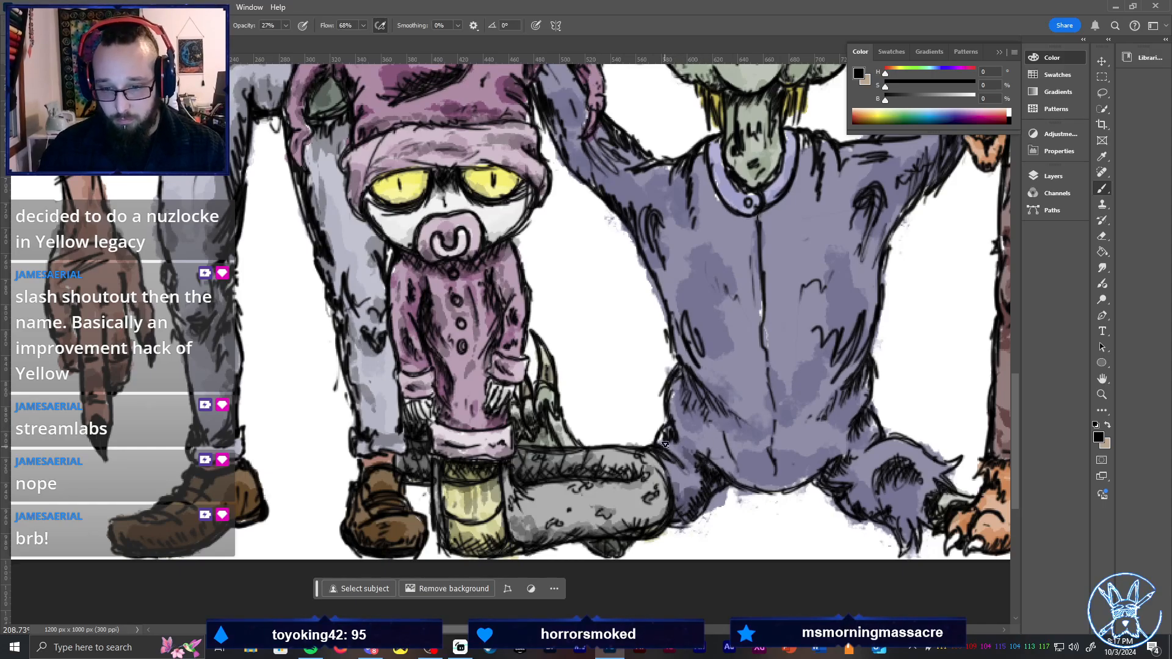
{"action": "mouse_move", "coordinate": [679, 409]}
{"action": "left_mouse_down"}
{"action": "mouse_move", "coordinate": [690, 376]}
{"action": "mouse_move", "coordinate": [708, 405]}
{"action": "mouse_move", "coordinate": [740, 414]}
{"action": "mouse_move", "coordinate": [687, 379]}
{"action": "mouse_move", "coordinate": [748, 427]}
{"action": "mouse_move", "coordinate": [754, 441]}
{"action": "mouse_move", "coordinate": [699, 384]}
{"action": "mouse_move", "coordinate": [720, 413]}
{"action": "mouse_move", "coordinate": [723, 451]}
{"action": "mouse_move", "coordinate": [815, 477]}
{"action": "mouse_move", "coordinate": [813, 447]}
{"action": "mouse_move", "coordinate": [809, 473]}
{"action": "mouse_move", "coordinate": [777, 461]}
{"action": "mouse_move", "coordinate": [789, 378]}
{"action": "left_mouse_up"}
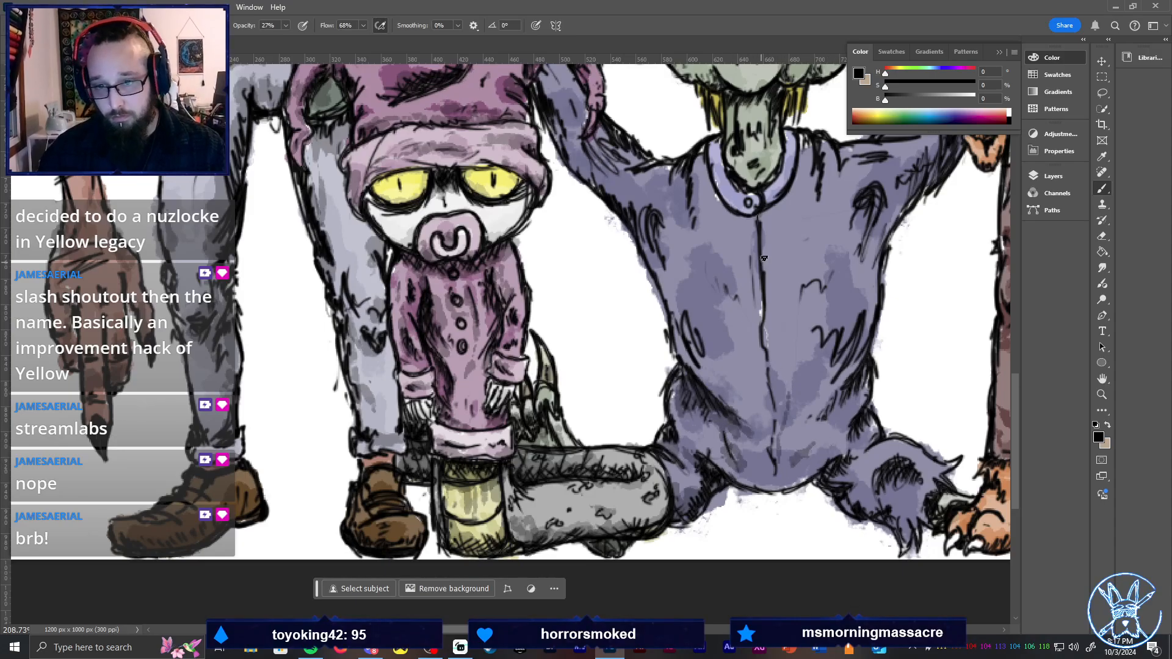
{"action": "left_click_drag", "start_coordinate": [764, 238], "coordinate": [777, 470]}
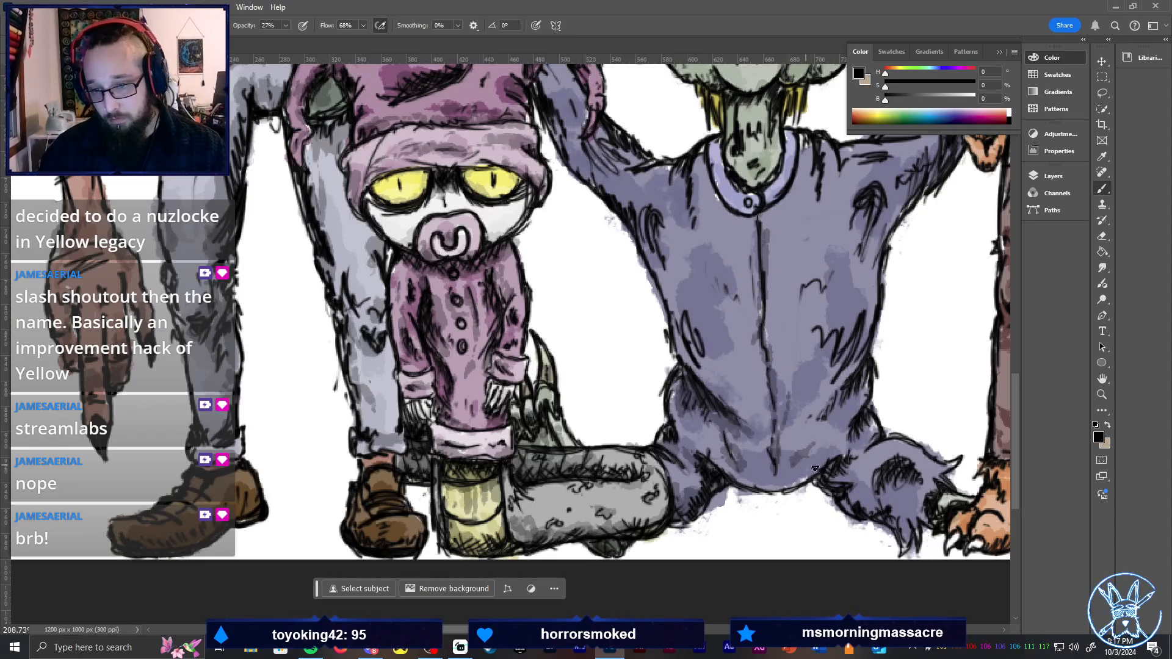
{"action": "mouse_move", "coordinate": [835, 407]}
{"action": "left_mouse_down"}
{"action": "mouse_move", "coordinate": [864, 383]}
{"action": "mouse_move", "coordinate": [819, 426]}
{"action": "mouse_move", "coordinate": [850, 361]}
{"action": "mouse_move", "coordinate": [833, 379]}
{"action": "mouse_move", "coordinate": [850, 351]}
{"action": "mouse_move", "coordinate": [853, 313]}
{"action": "left_mouse_up"}
{"action": "left_click_drag", "start_coordinate": [821, 369], "coordinate": [831, 329]}
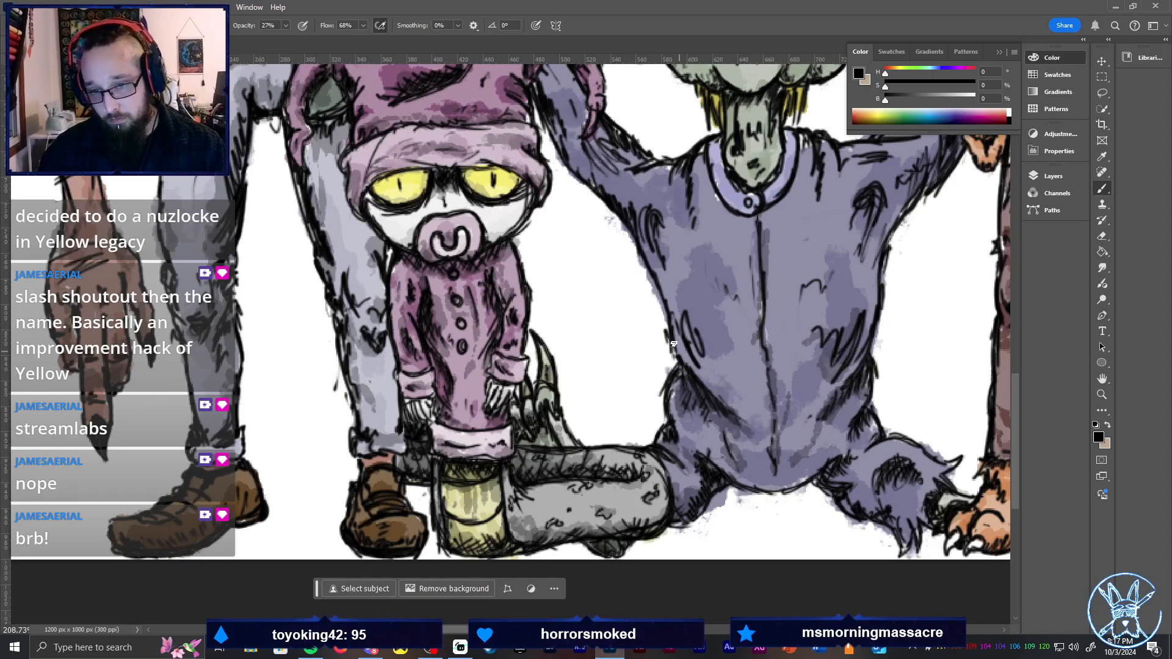
{"action": "left_click_drag", "start_coordinate": [673, 344], "coordinate": [710, 340]}
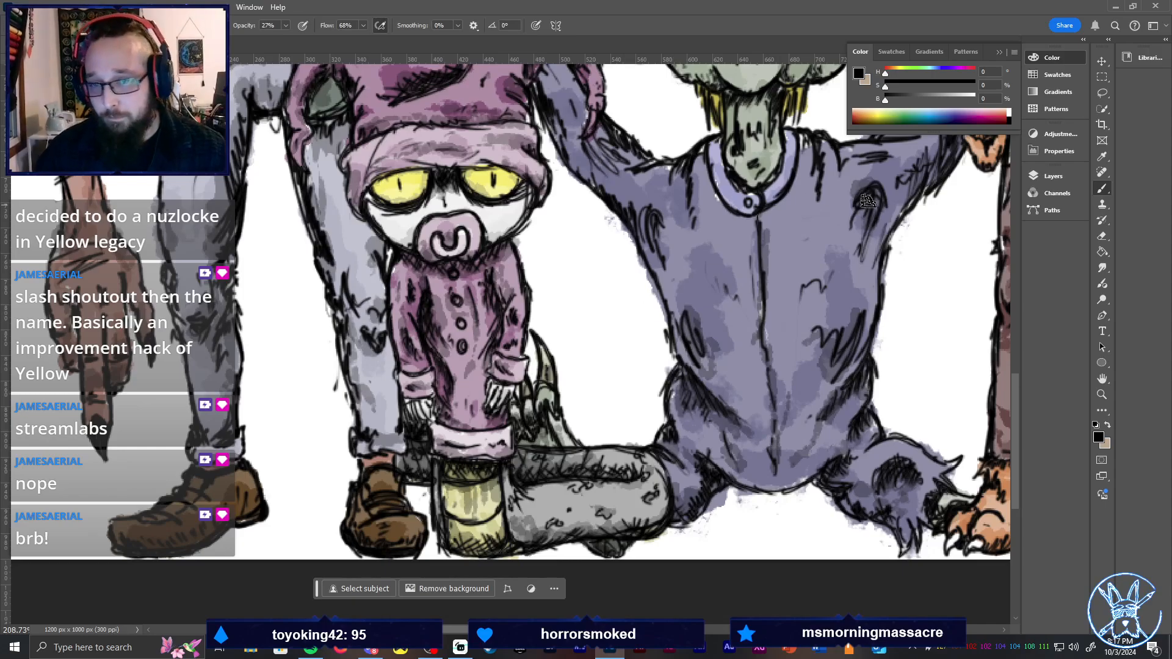
{"action": "mouse_move", "coordinate": [867, 202]}
{"action": "left_mouse_down"}
{"action": "mouse_move", "coordinate": [846, 263]}
{"action": "mouse_move", "coordinate": [858, 251]}
{"action": "left_mouse_up"}
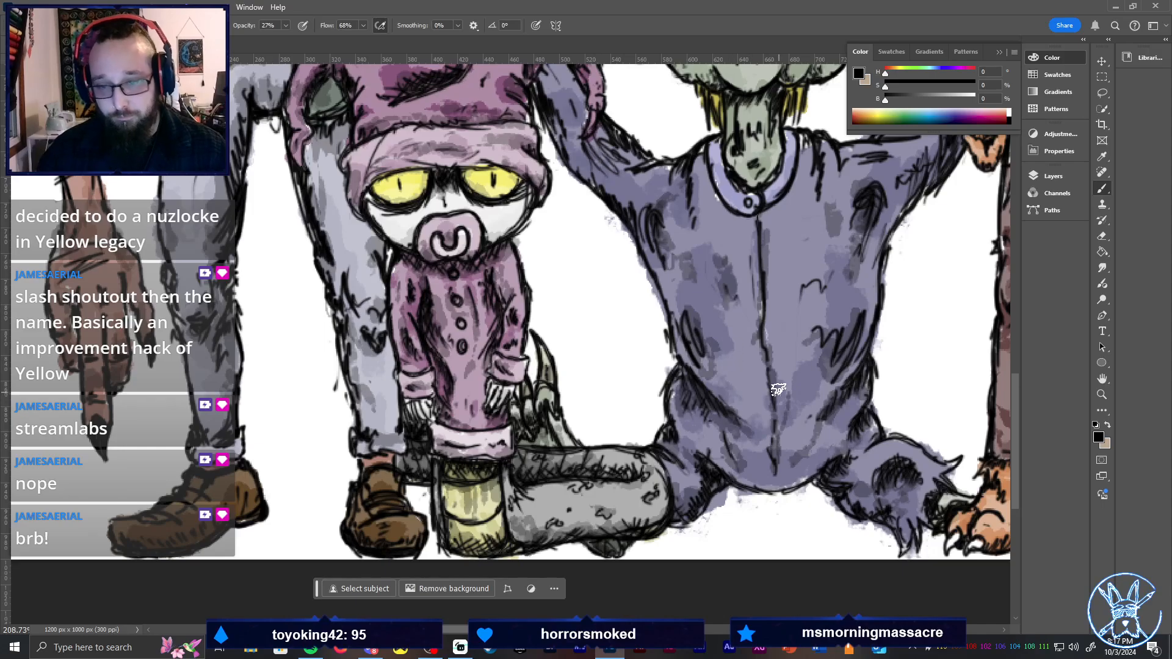
Shade the seated monster's purple arms, from the shoulders through the bent, raised extra arms above its head
{"action": "scroll", "coordinate": [762, 319], "scroll_direction": "up", "scroll_amount": 5}
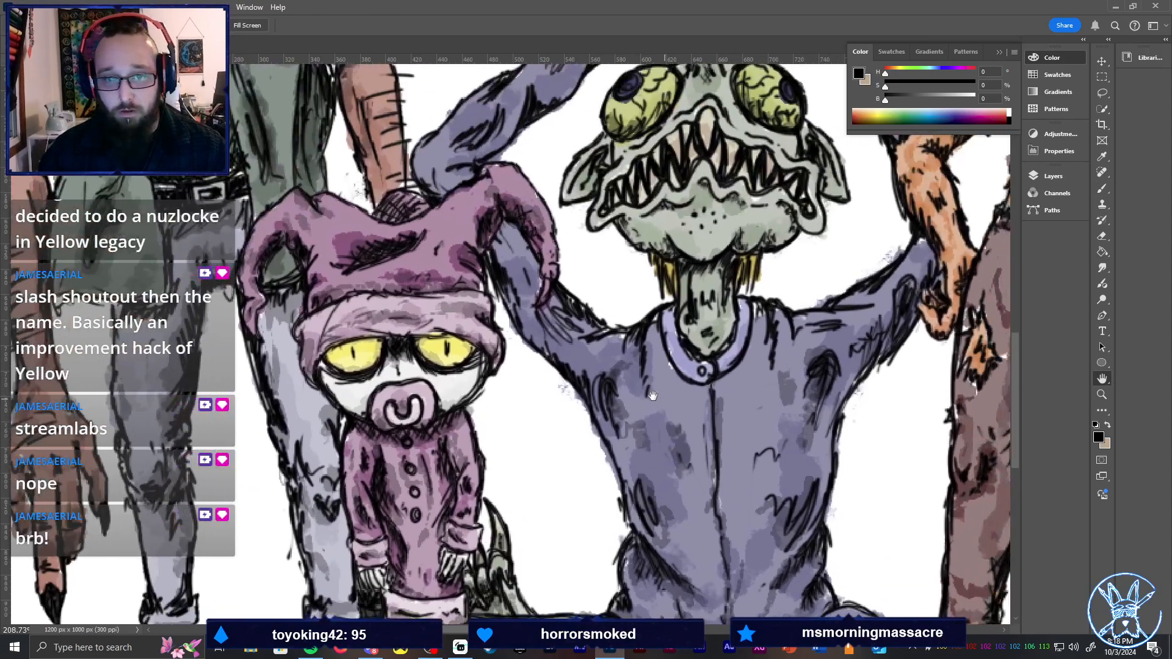
{"action": "scroll", "coordinate": [611, 293], "scroll_direction": "right", "scroll_amount": 3}
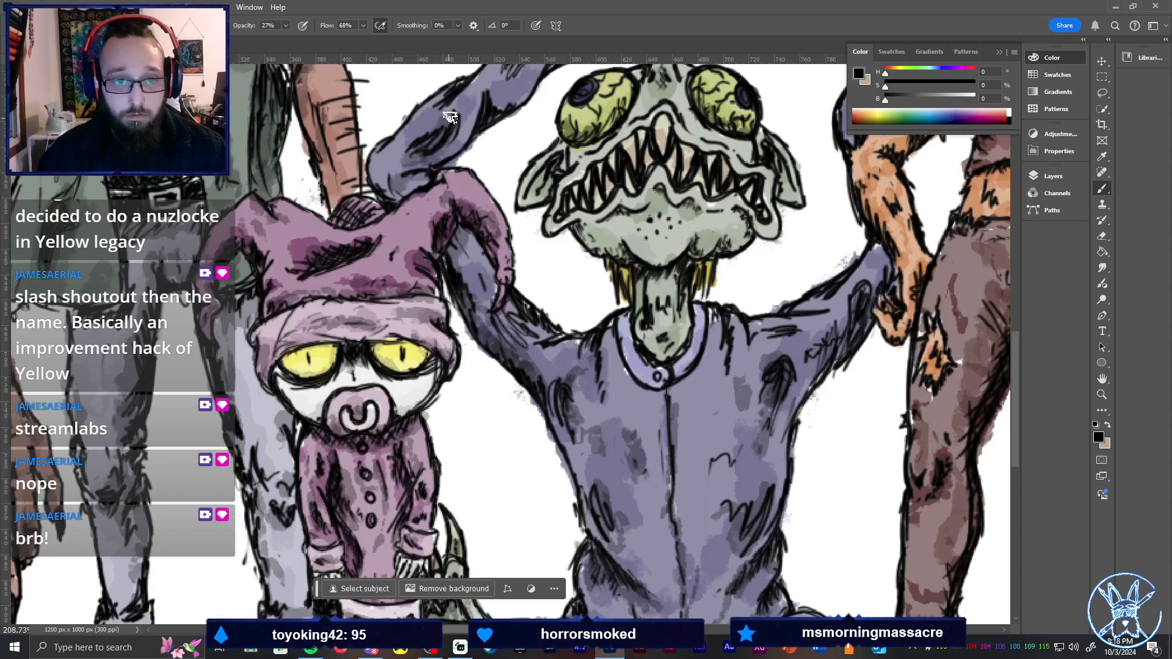
{"action": "key", "text": "e"}
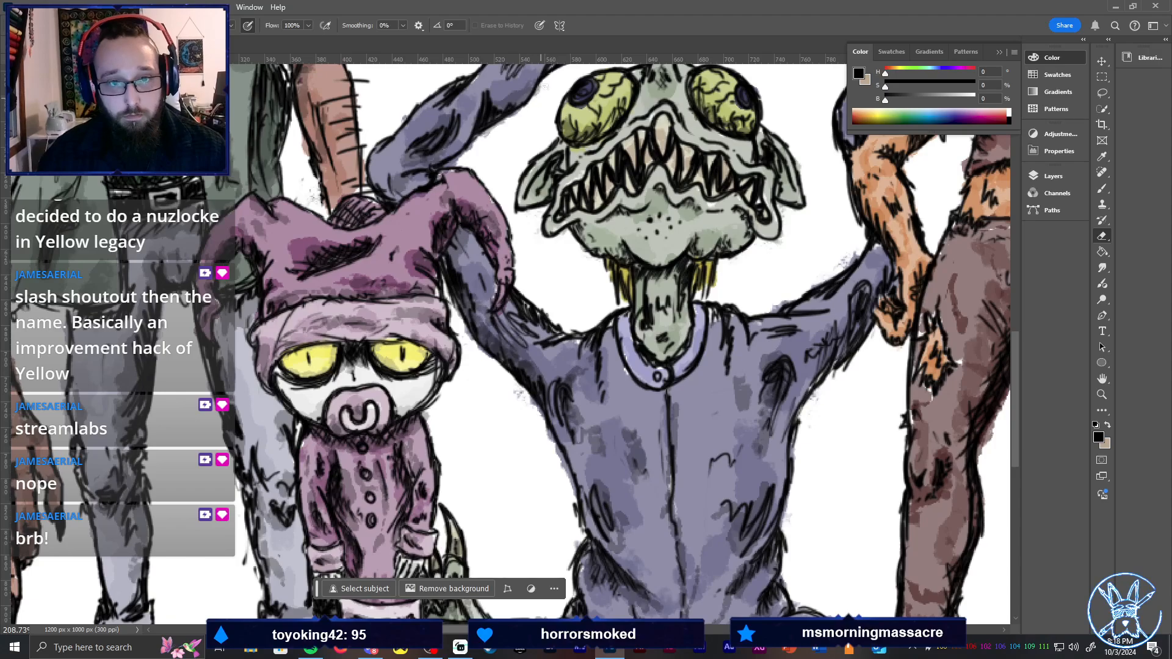
{"action": "left_click_drag", "start_coordinate": [549, 122], "coordinate": [439, 312]}
{"action": "key", "text": "b"}
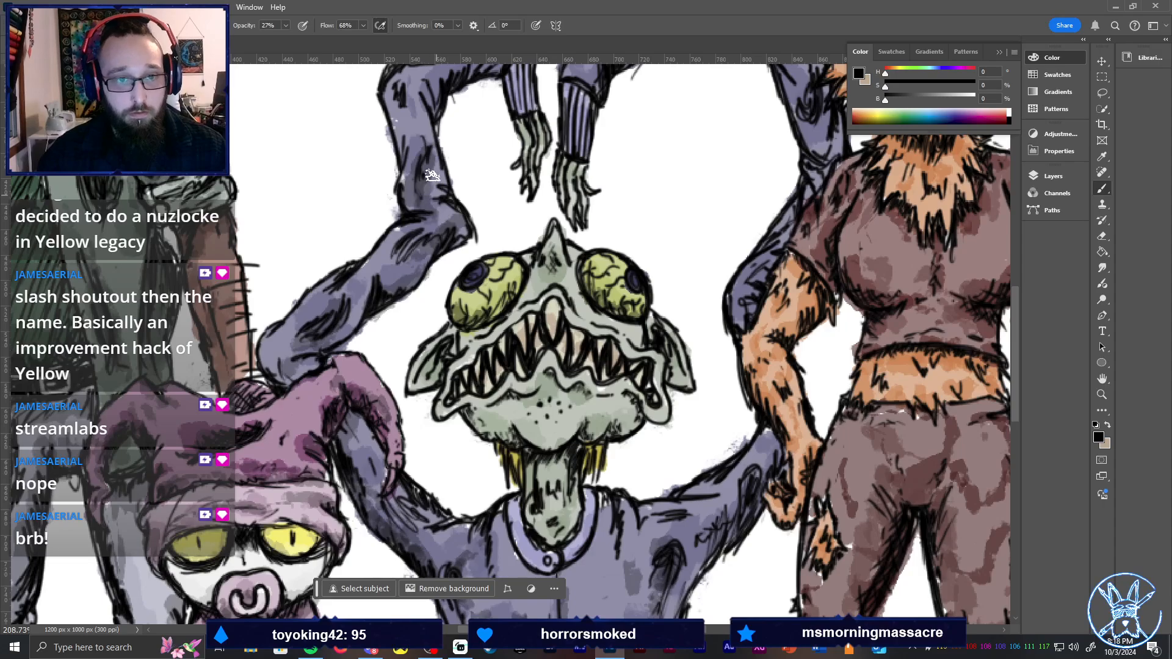
{"action": "left_click_drag", "start_coordinate": [470, 73], "coordinate": [450, 164]}
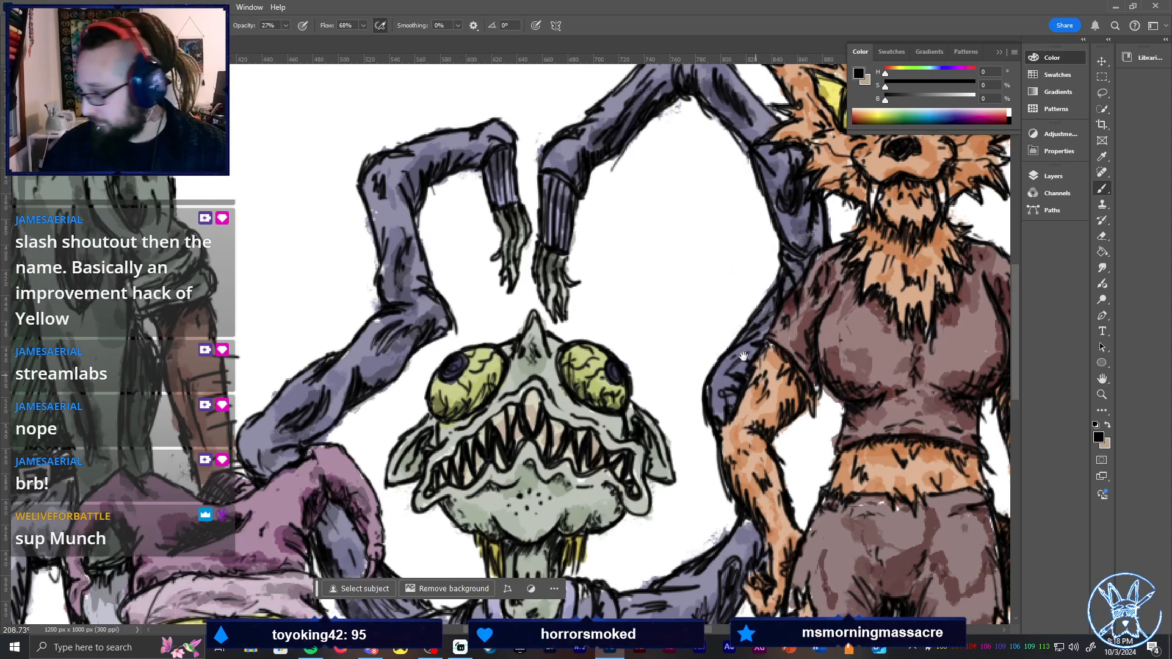
Paint shadows on the werewolf's brown trousers along the thighs, knees and shins, and on its clawed feet and lower hand
{"action": "key", "text": "h"}
{"action": "mouse_move", "coordinate": [728, 415]}
{"action": "left_mouse_down"}
{"action": "mouse_move", "coordinate": [675, 243]}
{"action": "mouse_move", "coordinate": [662, 240]}
{"action": "left_mouse_up"}
{"action": "key", "text": "b"}
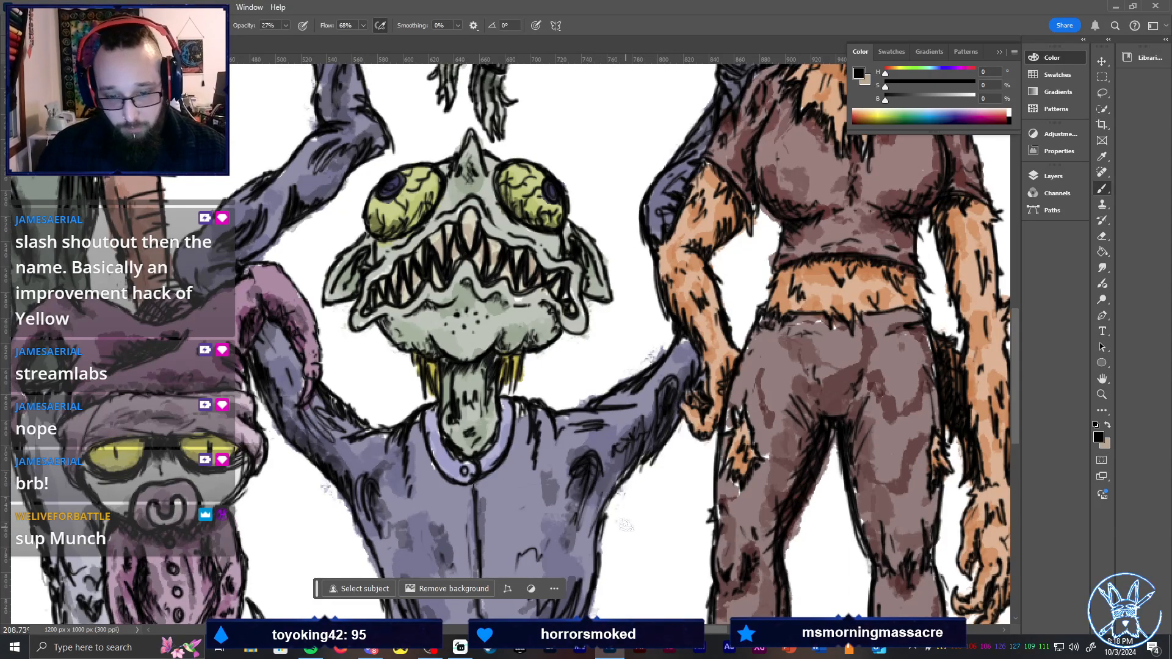
{"action": "key", "text": "h"}
{"action": "left_click_drag", "start_coordinate": [647, 509], "coordinate": [681, 229]}
{"action": "key", "text": "b"}
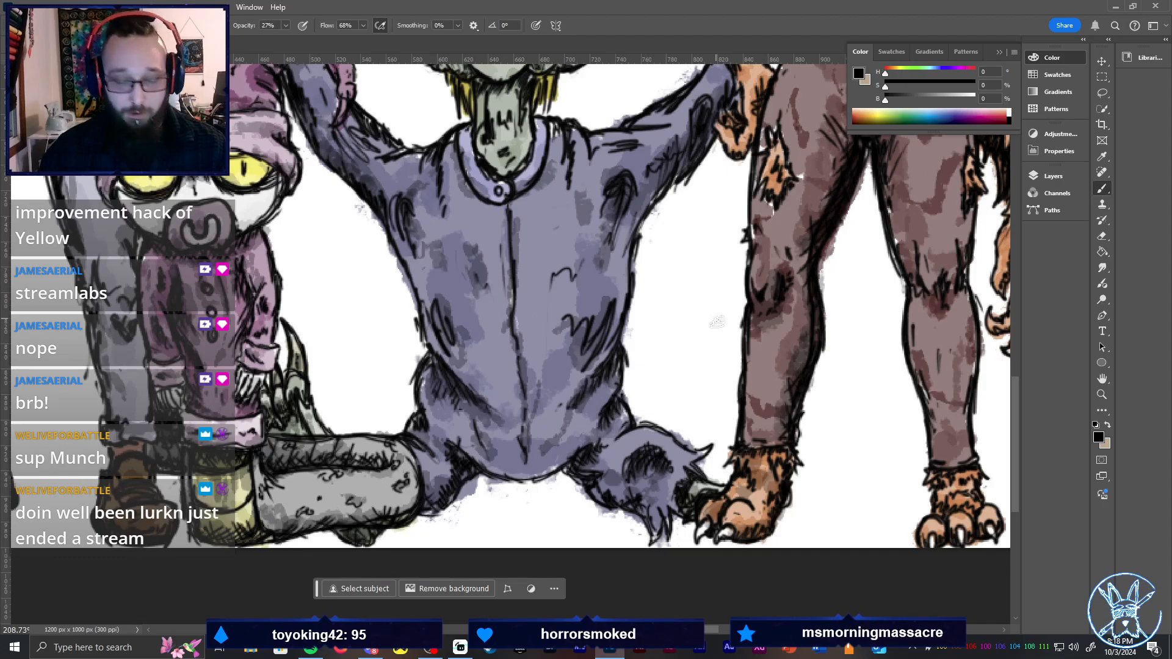
{"action": "mouse_move", "coordinate": [903, 150]}
{"action": "left_mouse_down"}
{"action": "mouse_move", "coordinate": [641, 208]}
{"action": "mouse_move", "coordinate": [641, 342]}
{"action": "mouse_move", "coordinate": [669, 348]}
{"action": "mouse_move", "coordinate": [695, 323]}
{"action": "mouse_move", "coordinate": [653, 406]}
{"action": "mouse_move", "coordinate": [702, 461]}
{"action": "mouse_move", "coordinate": [693, 540]}
{"action": "mouse_move", "coordinate": [672, 579]}
{"action": "left_mouse_up"}
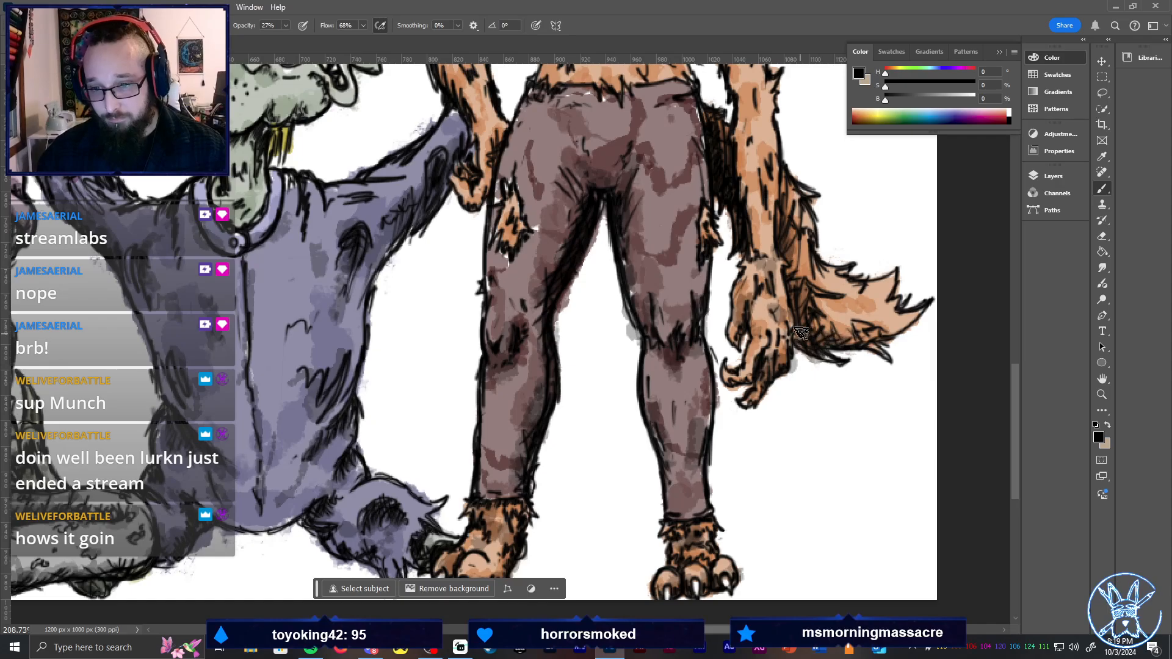
{"action": "key", "text": "e"}
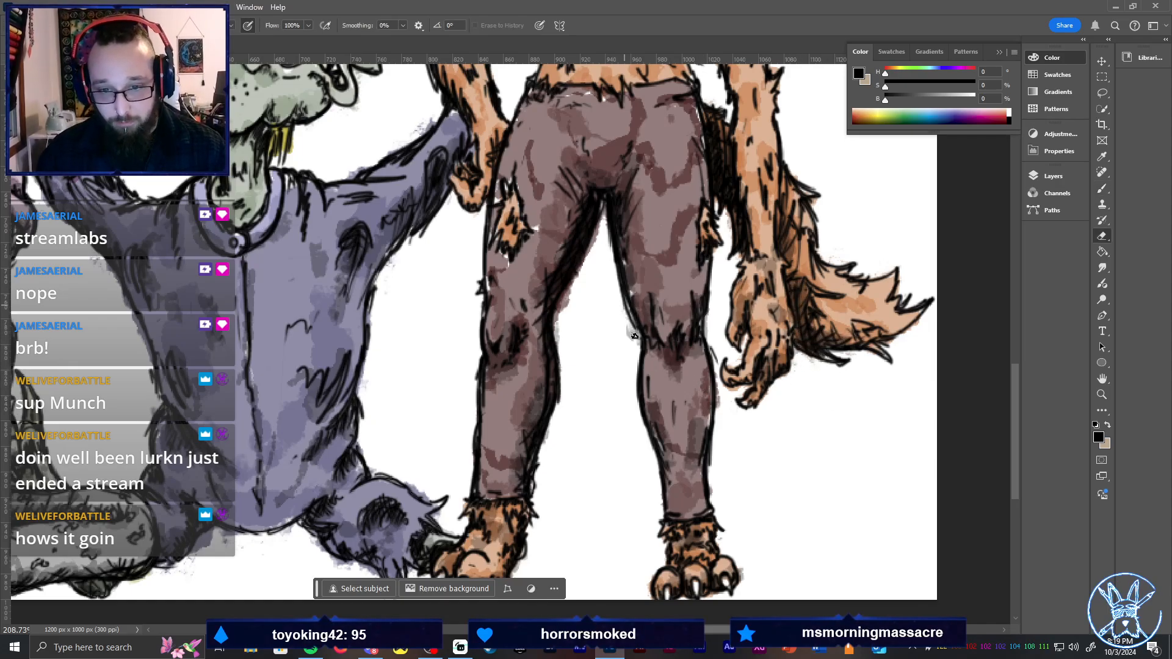
{"action": "key", "text": "b"}
Shade the werewolf's bare midriff below the shirt hem and the fur along both of its arms
{"action": "scroll", "coordinate": [511, 284], "scroll_direction": "up", "scroll_amount": 5}
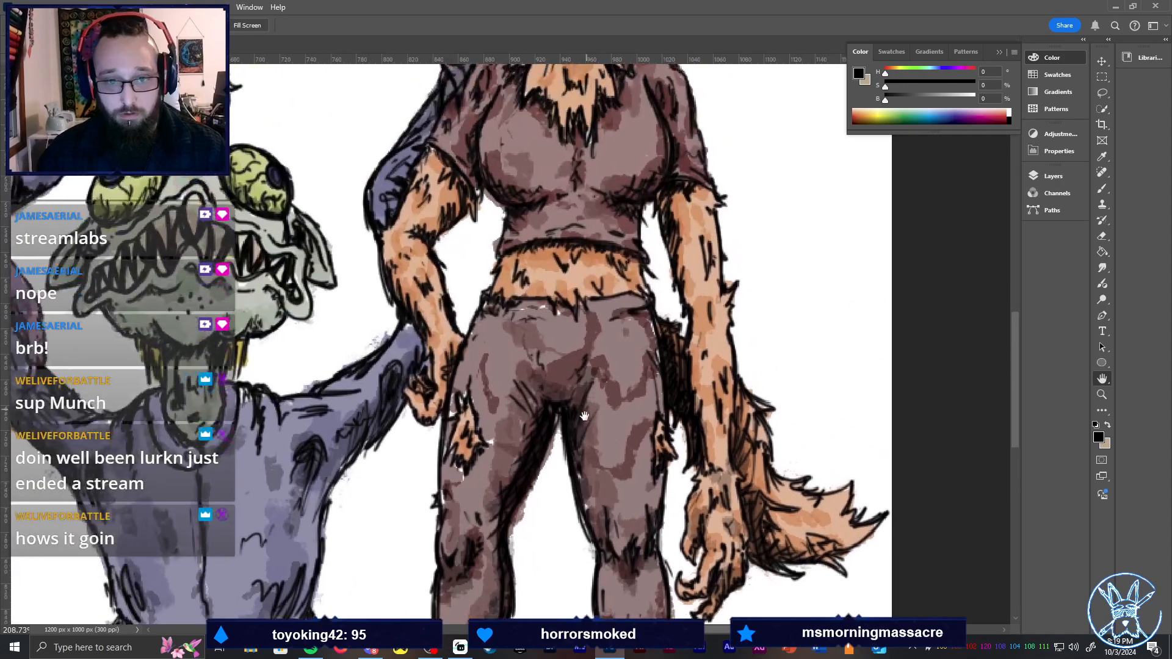
{"action": "mouse_move", "coordinate": [511, 285]}
{"action": "left_mouse_down"}
{"action": "mouse_move", "coordinate": [559, 285]}
{"action": "mouse_move", "coordinate": [561, 306]}
{"action": "mouse_move", "coordinate": [591, 308]}
{"action": "mouse_move", "coordinate": [580, 289]}
{"action": "mouse_move", "coordinate": [613, 289]}
{"action": "left_mouse_up"}
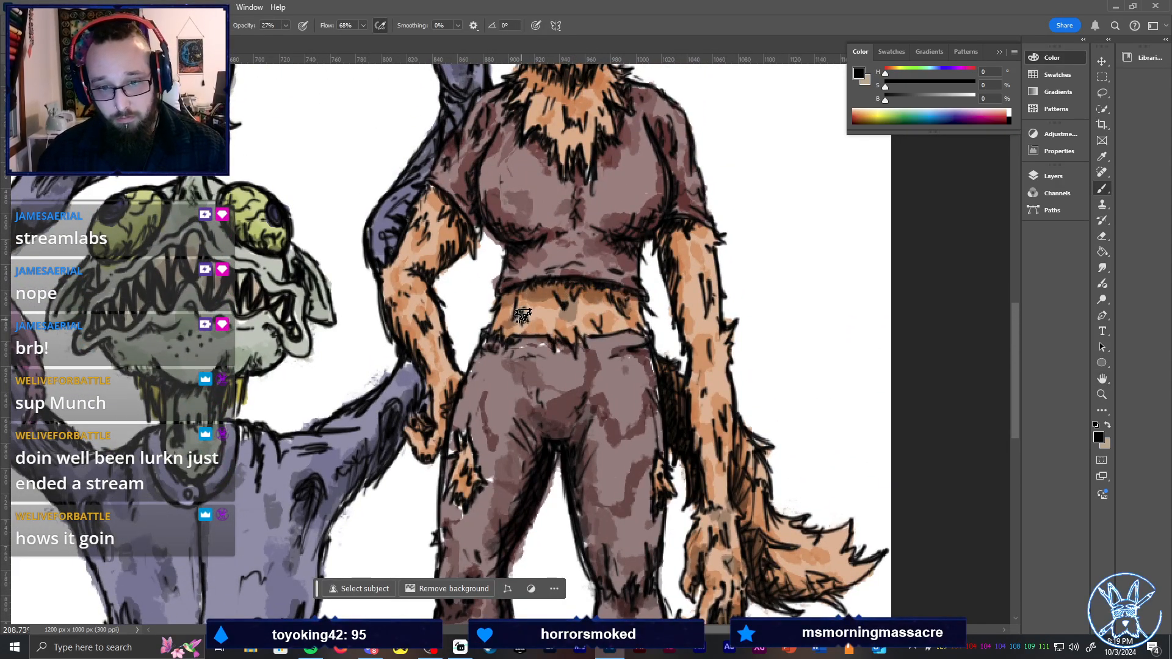
{"action": "mouse_move", "coordinate": [450, 232]}
{"action": "left_mouse_down"}
{"action": "mouse_move", "coordinate": [461, 247]}
{"action": "mouse_move", "coordinate": [445, 244]}
{"action": "mouse_move", "coordinate": [397, 326]}
{"action": "mouse_move", "coordinate": [436, 421]}
{"action": "mouse_move", "coordinate": [425, 450]}
{"action": "mouse_move", "coordinate": [439, 441]}
{"action": "left_mouse_up"}
{"action": "mouse_move", "coordinate": [673, 287]}
{"action": "left_mouse_down"}
{"action": "mouse_move", "coordinate": [676, 223]}
{"action": "mouse_move", "coordinate": [673, 284]}
{"action": "mouse_move", "coordinate": [685, 239]}
{"action": "mouse_move", "coordinate": [697, 232]}
{"action": "mouse_move", "coordinate": [711, 245]}
{"action": "mouse_move", "coordinate": [689, 272]}
{"action": "mouse_move", "coordinate": [682, 316]}
{"action": "mouse_move", "coordinate": [708, 487]}
{"action": "left_mouse_up"}
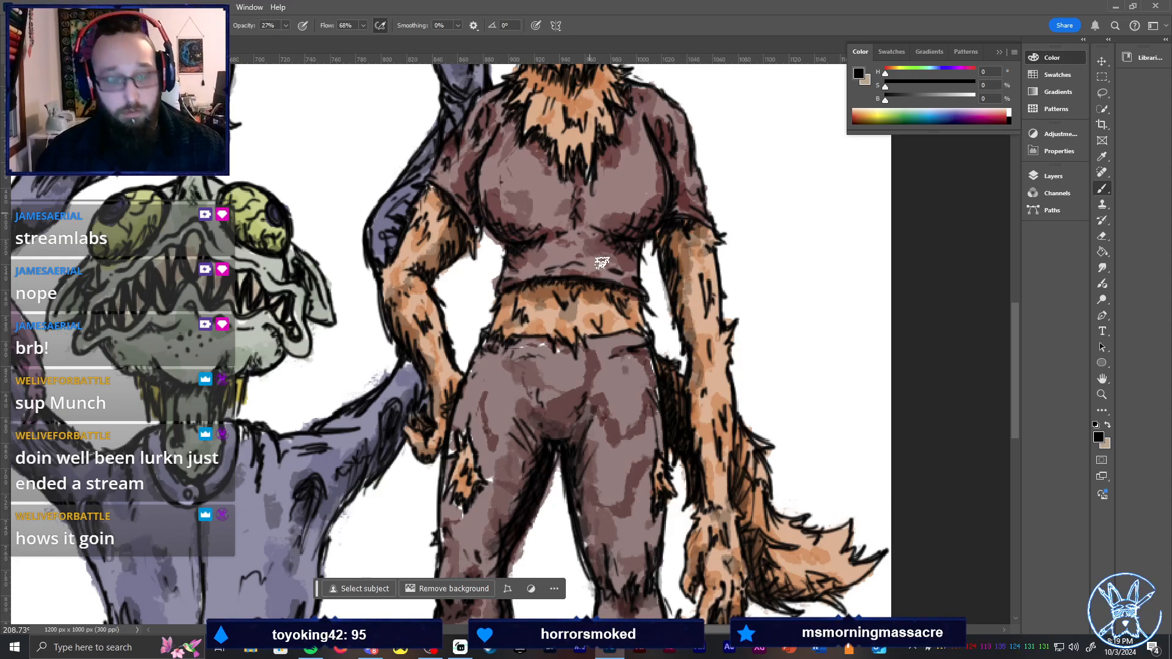
Add shadows to the werewolf's head on the inner ears, forehead, brow, cheeks and muzzle fur
{"action": "key", "text": "space"}
{"action": "left_click_drag", "start_coordinate": [617, 196], "coordinate": [605, 389]}
{"action": "mouse_move", "coordinate": [535, 263]}
{"action": "left_mouse_down"}
{"action": "mouse_move", "coordinate": [550, 294]}
{"action": "mouse_move", "coordinate": [564, 278]}
{"action": "mouse_move", "coordinate": [564, 303]}
{"action": "mouse_move", "coordinate": [583, 270]}
{"action": "mouse_move", "coordinate": [599, 286]}
{"action": "mouse_move", "coordinate": [556, 335]}
{"action": "mouse_move", "coordinate": [553, 233]}
{"action": "mouse_move", "coordinate": [582, 241]}
{"action": "mouse_move", "coordinate": [621, 213]}
{"action": "mouse_move", "coordinate": [648, 224]}
{"action": "mouse_move", "coordinate": [647, 171]}
{"action": "mouse_move", "coordinate": [677, 180]}
{"action": "mouse_move", "coordinate": [632, 186]}
{"action": "left_mouse_up"}
{"action": "mouse_move", "coordinate": [452, 171]}
{"action": "left_mouse_down"}
{"action": "mouse_move", "coordinate": [487, 194]}
{"action": "mouse_move", "coordinate": [473, 212]}
{"action": "mouse_move", "coordinate": [513, 227]}
{"action": "mouse_move", "coordinate": [499, 223]}
{"action": "mouse_move", "coordinate": [506, 211]}
{"action": "mouse_move", "coordinate": [531, 228]}
{"action": "mouse_move", "coordinate": [571, 227]}
{"action": "mouse_move", "coordinate": [549, 219]}
{"action": "mouse_move", "coordinate": [610, 195]}
{"action": "mouse_move", "coordinate": [571, 152]}
{"action": "mouse_move", "coordinate": [568, 122]}
{"action": "mouse_move", "coordinate": [544, 130]}
{"action": "mouse_move", "coordinate": [563, 74]}
{"action": "mouse_move", "coordinate": [554, 145]}
{"action": "mouse_move", "coordinate": [545, 99]}
{"action": "mouse_move", "coordinate": [561, 119]}
{"action": "mouse_move", "coordinate": [545, 114]}
{"action": "mouse_move", "coordinate": [547, 179]}
{"action": "mouse_move", "coordinate": [554, 148]}
{"action": "mouse_move", "coordinate": [559, 162]}
{"action": "mouse_move", "coordinate": [520, 283]}
{"action": "mouse_move", "coordinate": [641, 211]}
{"action": "mouse_move", "coordinate": [639, 176]}
{"action": "mouse_move", "coordinate": [655, 155]}
{"action": "mouse_move", "coordinate": [632, 182]}
{"action": "mouse_move", "coordinate": [635, 207]}
{"action": "left_mouse_up"}
{"action": "scroll", "coordinate": [564, 153], "scroll_direction": "up", "scroll_amount": 5}
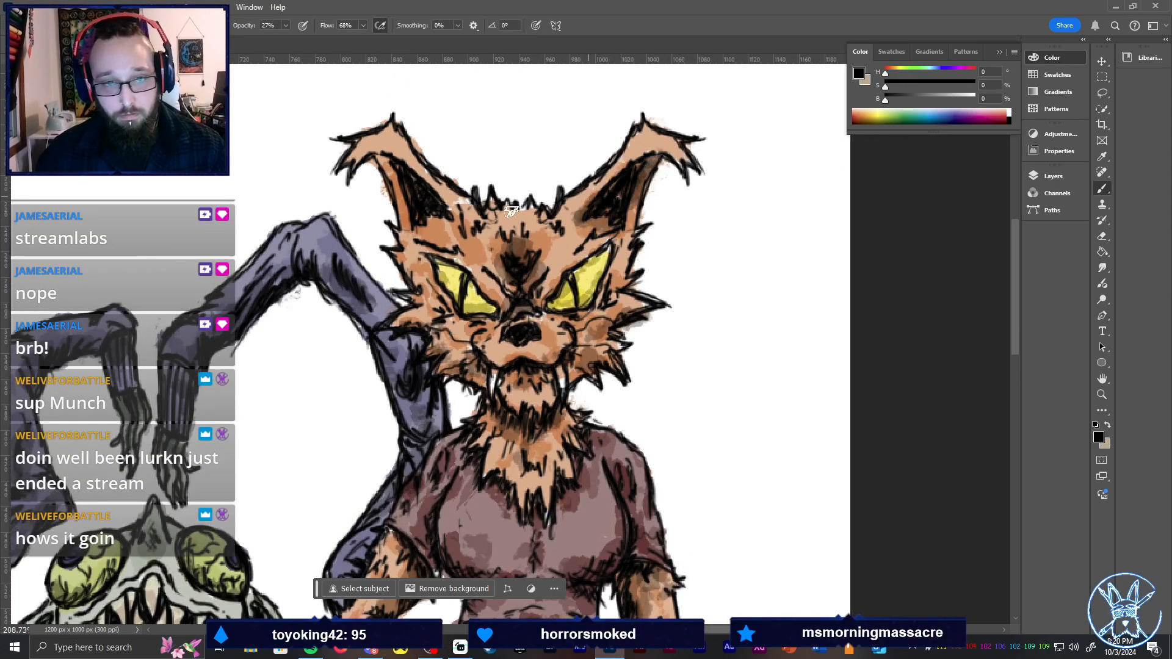
{"action": "mouse_move", "coordinate": [381, 160]}
{"action": "left_mouse_down"}
{"action": "mouse_move", "coordinate": [408, 201]}
{"action": "mouse_move", "coordinate": [381, 162]}
{"action": "mouse_move", "coordinate": [407, 188]}
{"action": "mouse_move", "coordinate": [405, 234]}
{"action": "mouse_move", "coordinate": [424, 198]}
{"action": "mouse_move", "coordinate": [430, 222]}
{"action": "mouse_move", "coordinate": [457, 211]}
{"action": "mouse_move", "coordinate": [464, 282]}
{"action": "mouse_move", "coordinate": [416, 253]}
{"action": "mouse_move", "coordinate": [424, 283]}
{"action": "mouse_move", "coordinate": [415, 296]}
{"action": "mouse_move", "coordinate": [417, 276]}
{"action": "mouse_move", "coordinate": [491, 306]}
{"action": "left_mouse_up"}
{"action": "left_click_drag", "start_coordinate": [627, 275], "coordinate": [617, 308]}
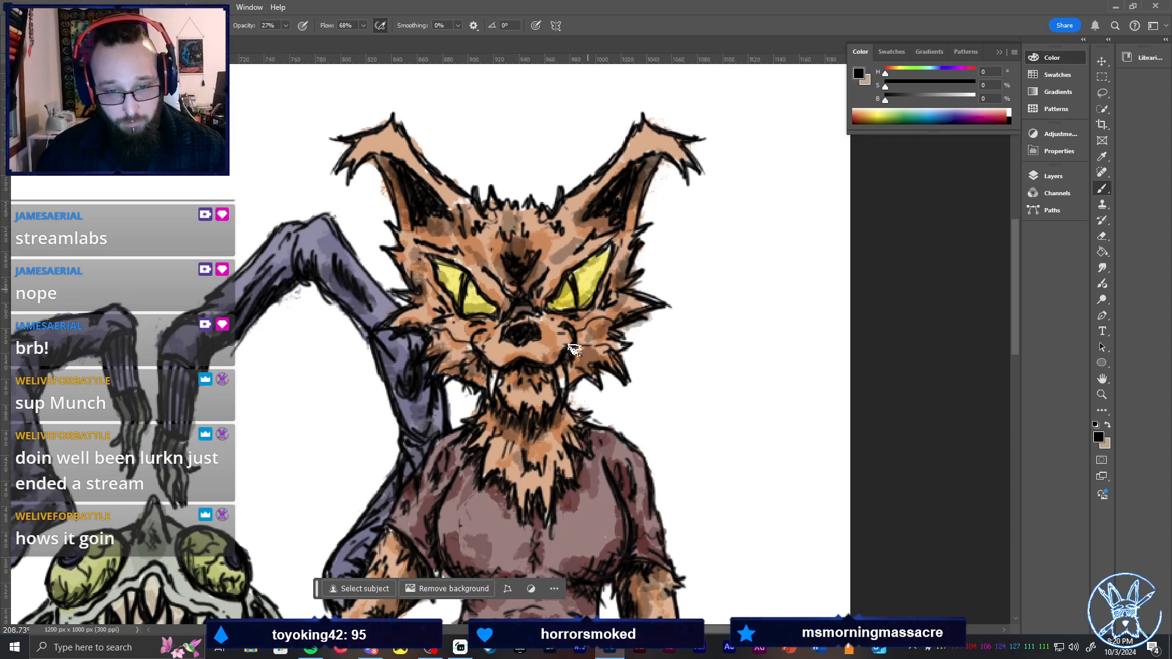
{"action": "key", "text": "e"}
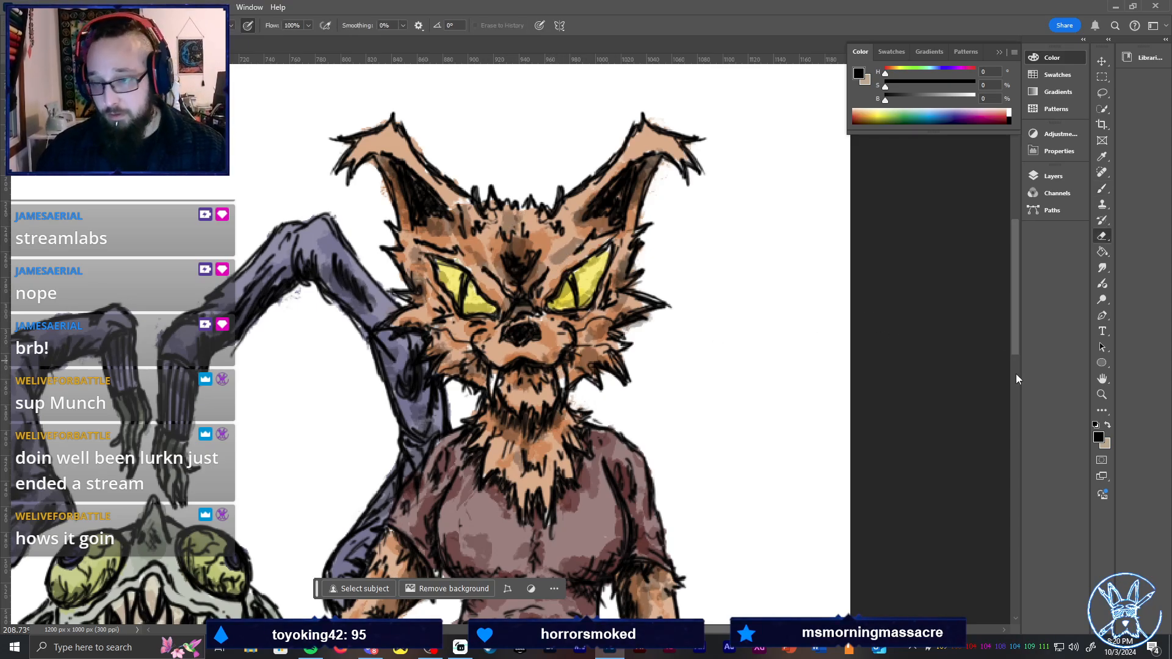
Examine the finished shading on the full illustration and up close on each of the four characters
{"action": "key", "text": "ctrl+0"}
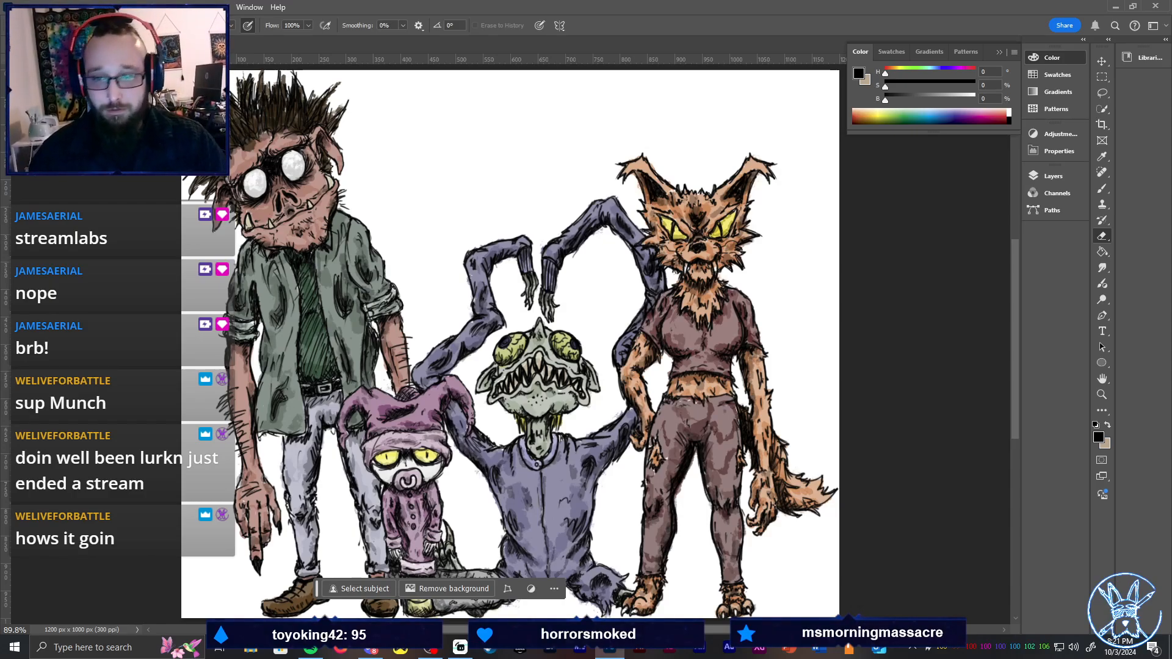
{"action": "left_click", "coordinate": [983, 72]}
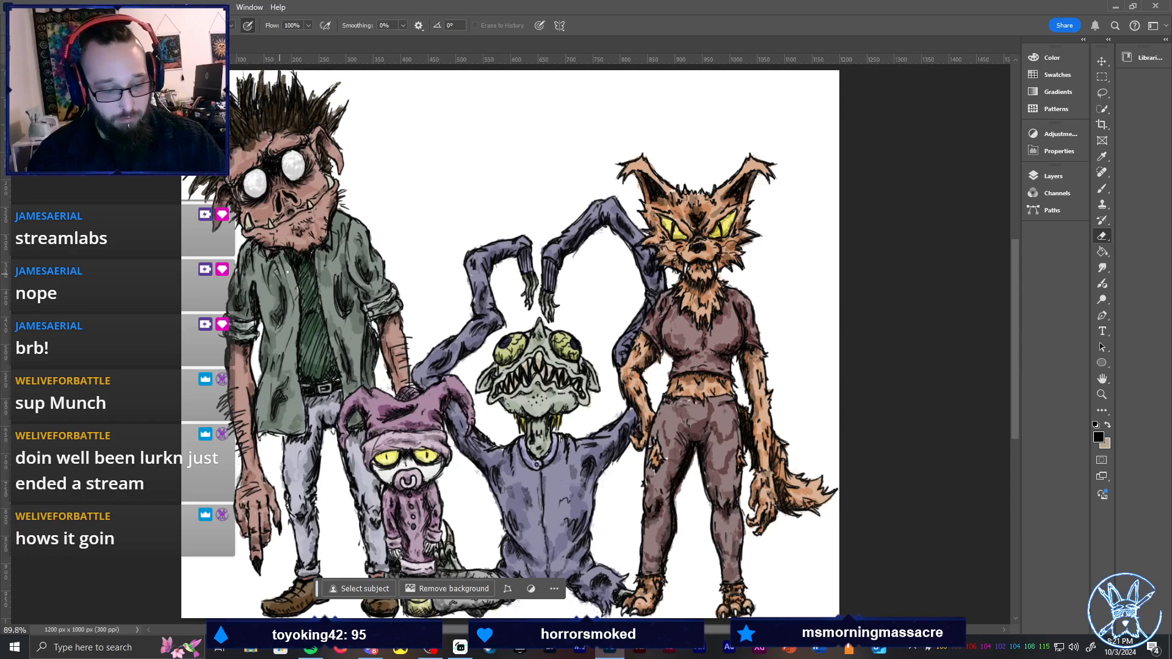
{"action": "key", "text": "h"}
{"action": "scroll", "coordinate": [259, 143], "scroll_direction": "up", "scroll_amount": 4}
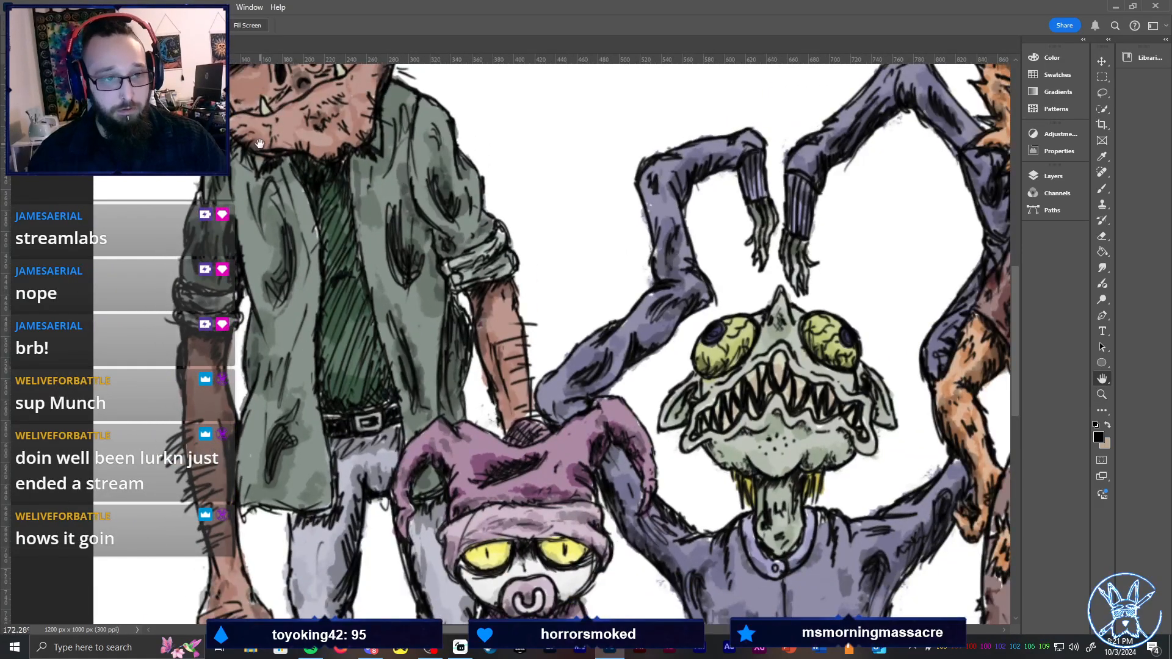
{"action": "scroll", "coordinate": [259, 143], "scroll_direction": "down", "scroll_amount": 3}
{"action": "scroll", "coordinate": [484, 74], "scroll_direction": "up", "scroll_amount": 3}
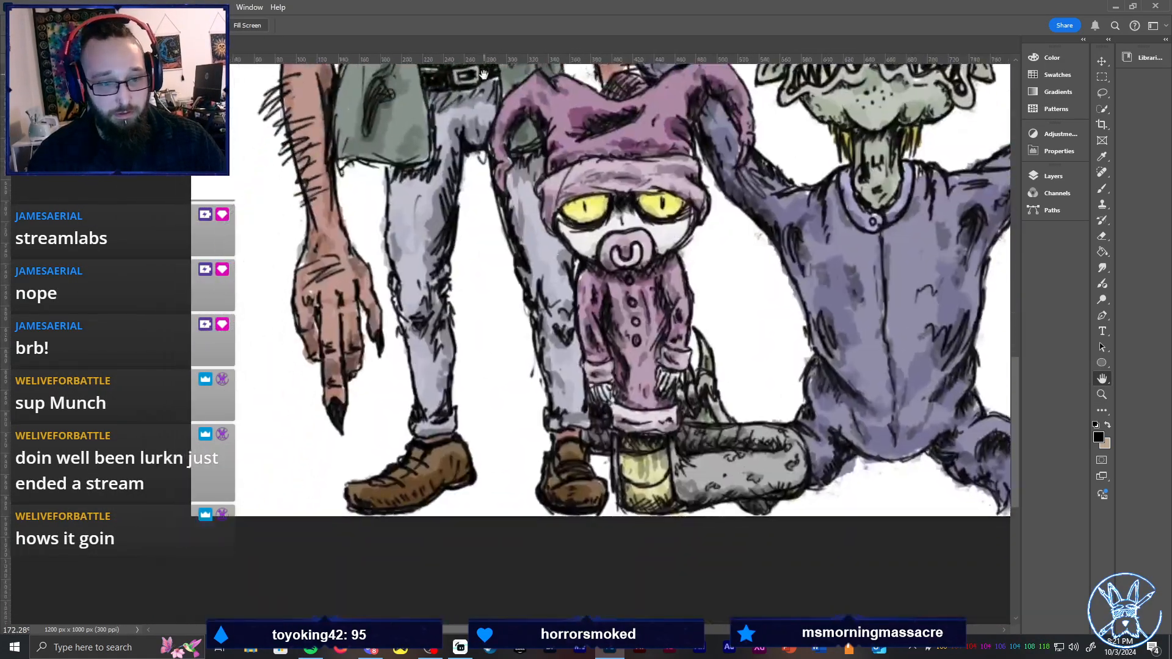
{"action": "mouse_move", "coordinate": [483, 74]}
{"action": "left_mouse_down"}
{"action": "mouse_move", "coordinate": [447, 98]}
{"action": "mouse_move", "coordinate": [337, 122]}
{"action": "left_mouse_up"}
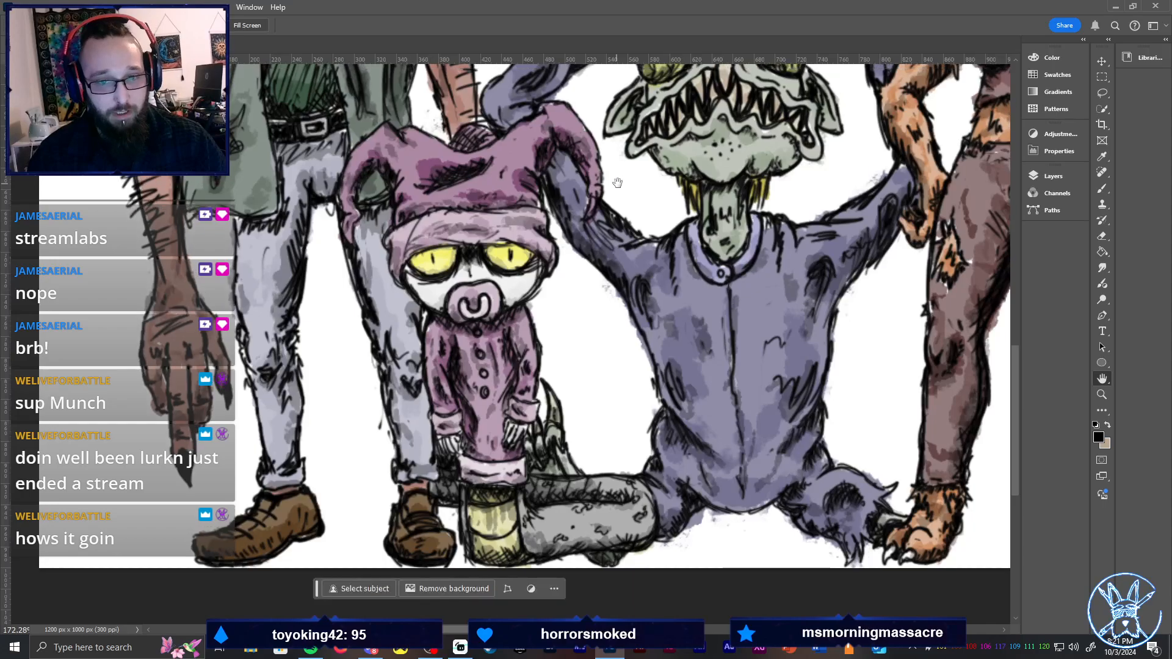
{"action": "left_click_drag", "start_coordinate": [617, 183], "coordinate": [473, 282]}
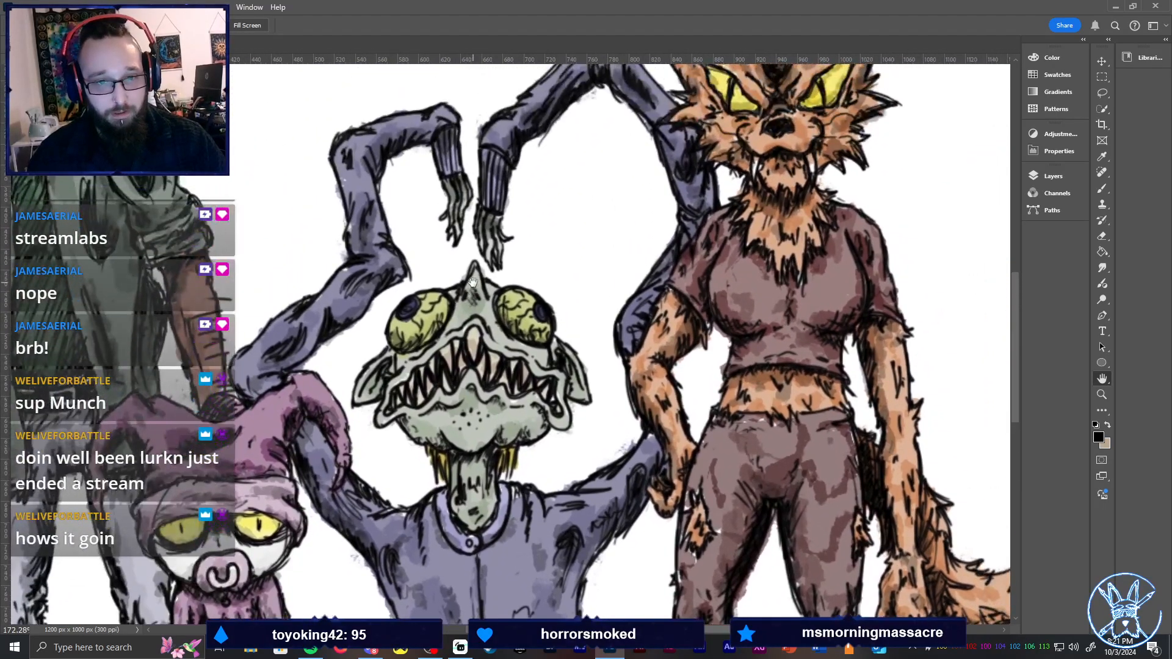
{"action": "left_click_drag", "start_coordinate": [646, 227], "coordinate": [406, 320]}
{"action": "left_click_drag", "start_coordinate": [473, 470], "coordinate": [575, 373]}
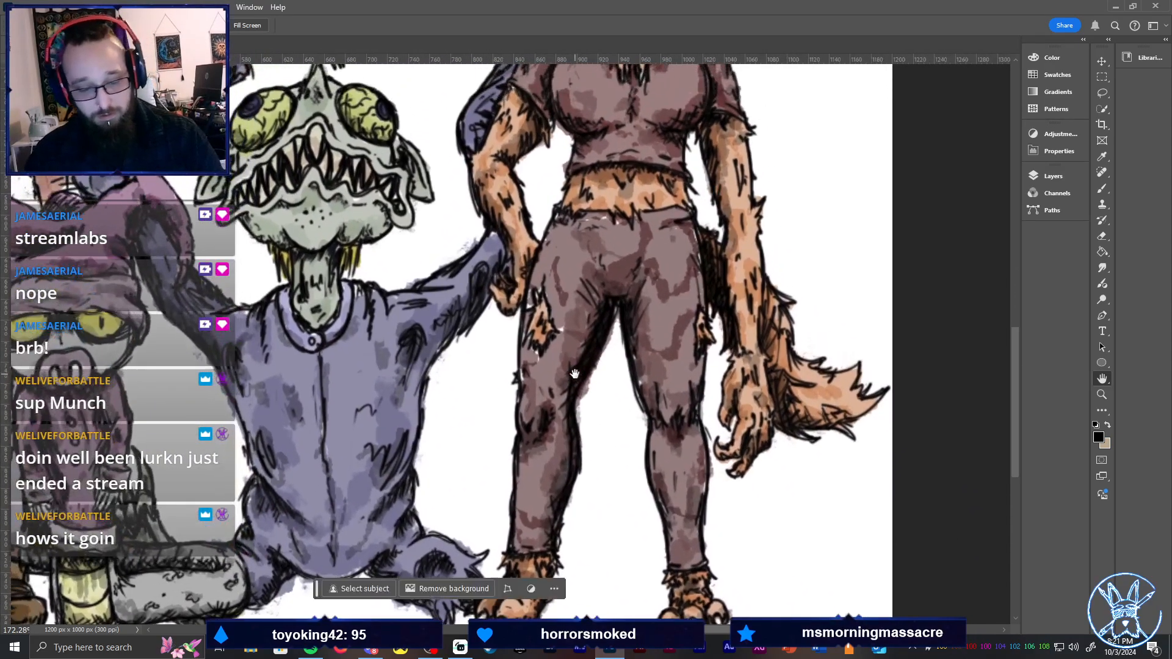
{"action": "key", "text": "ctrl+0"}
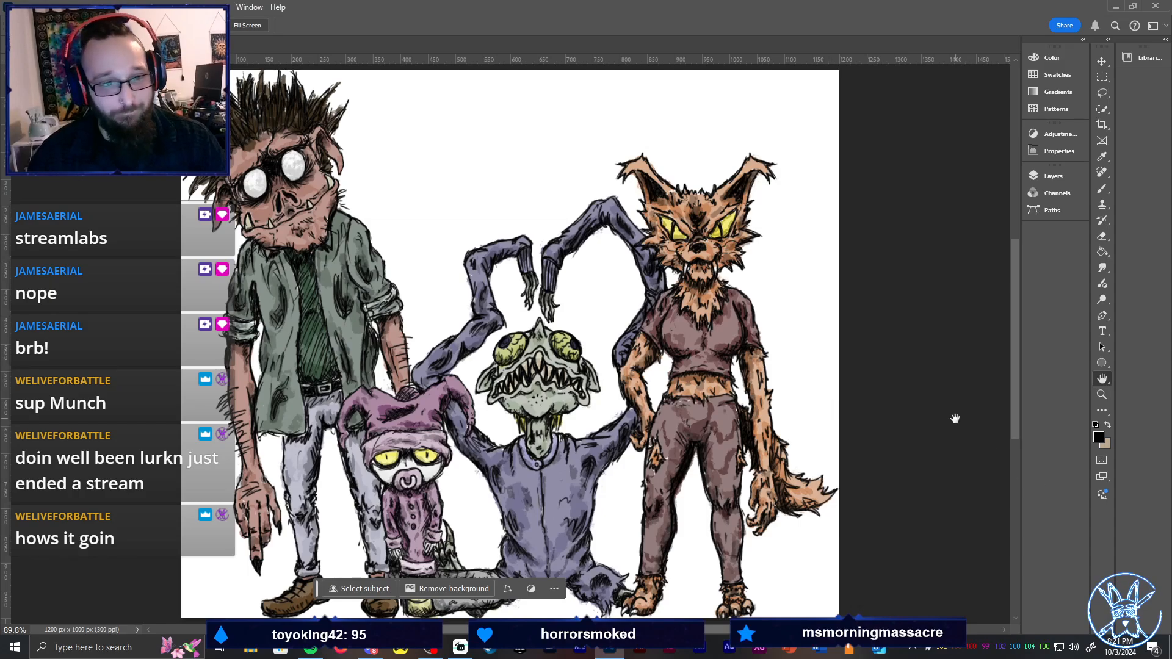
Add a new empty layer directly above the white background layer, Layer 2, beneath the character layers
{"action": "left_click", "coordinate": [1055, 177]}
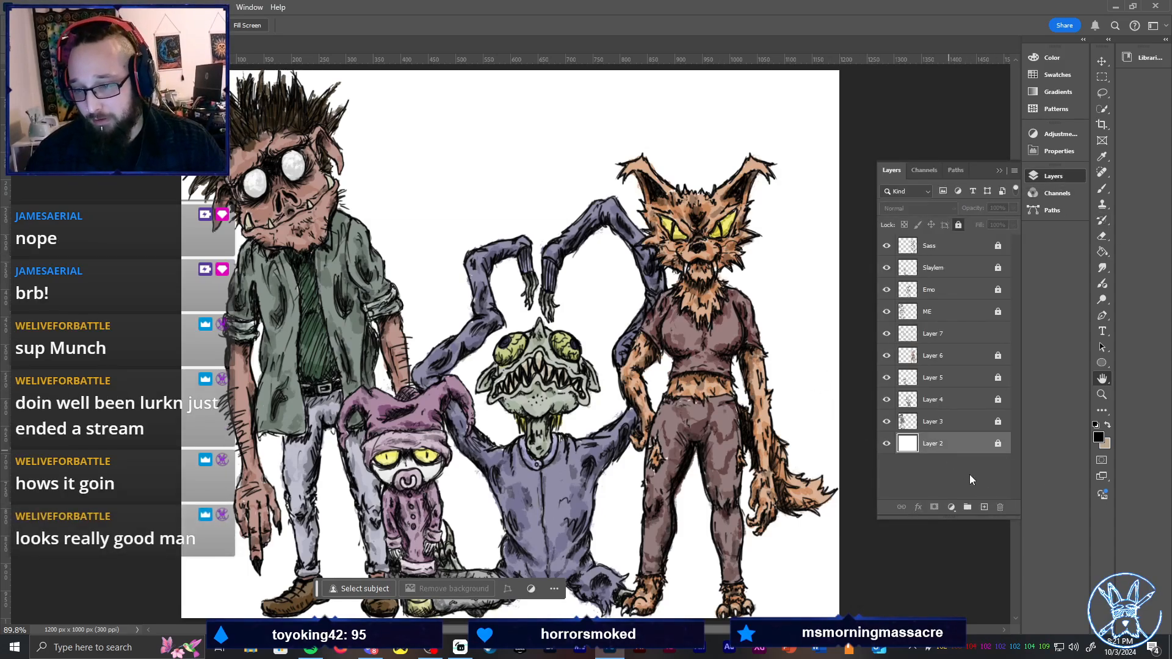
{"action": "left_click", "coordinate": [984, 507]}
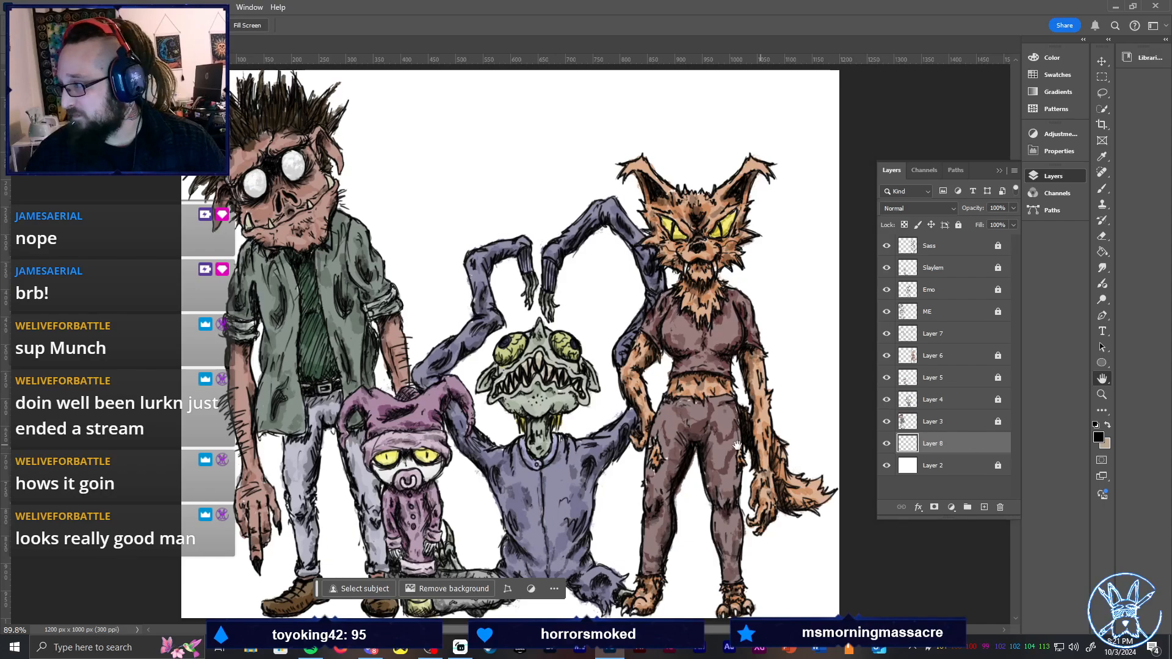
{"action": "scroll", "coordinate": [441, 375], "scroll_direction": "down", "scroll_amount": 2}
Choose the Kyle's FX Box - Natural Sponge 2K17 brush from the megapack's FX Box set for painting
{"action": "key", "text": "b"}
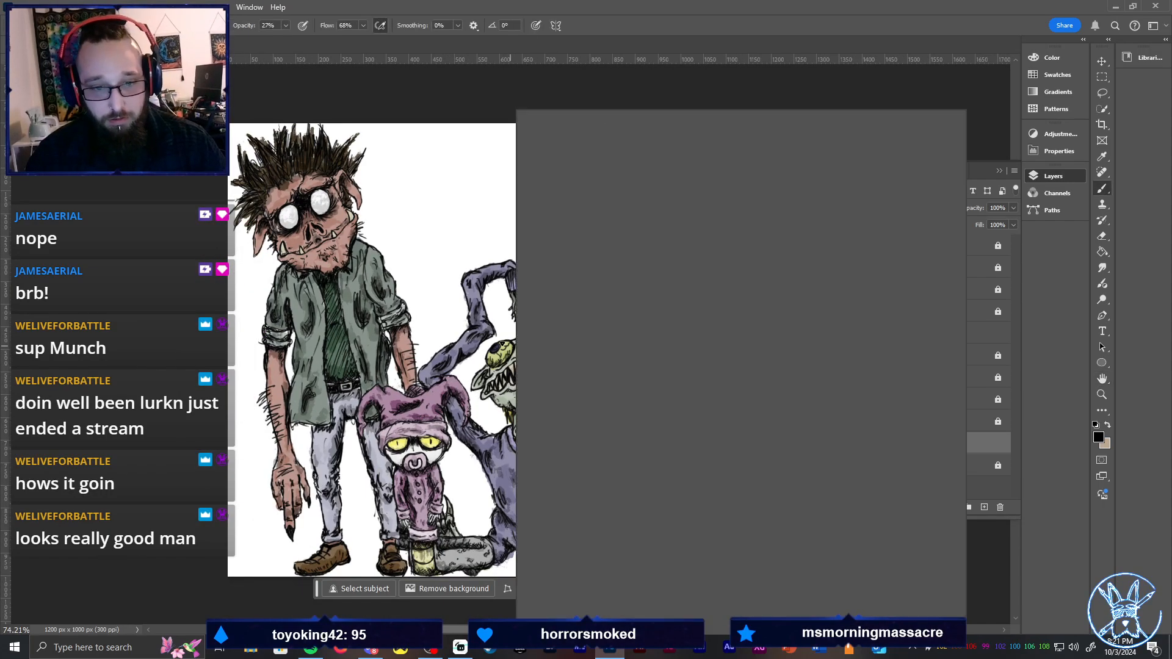
{"action": "right_click", "coordinate": [512, 388]}
{"action": "scroll", "coordinate": [788, 467], "scroll_direction": "down", "scroll_amount": 2}
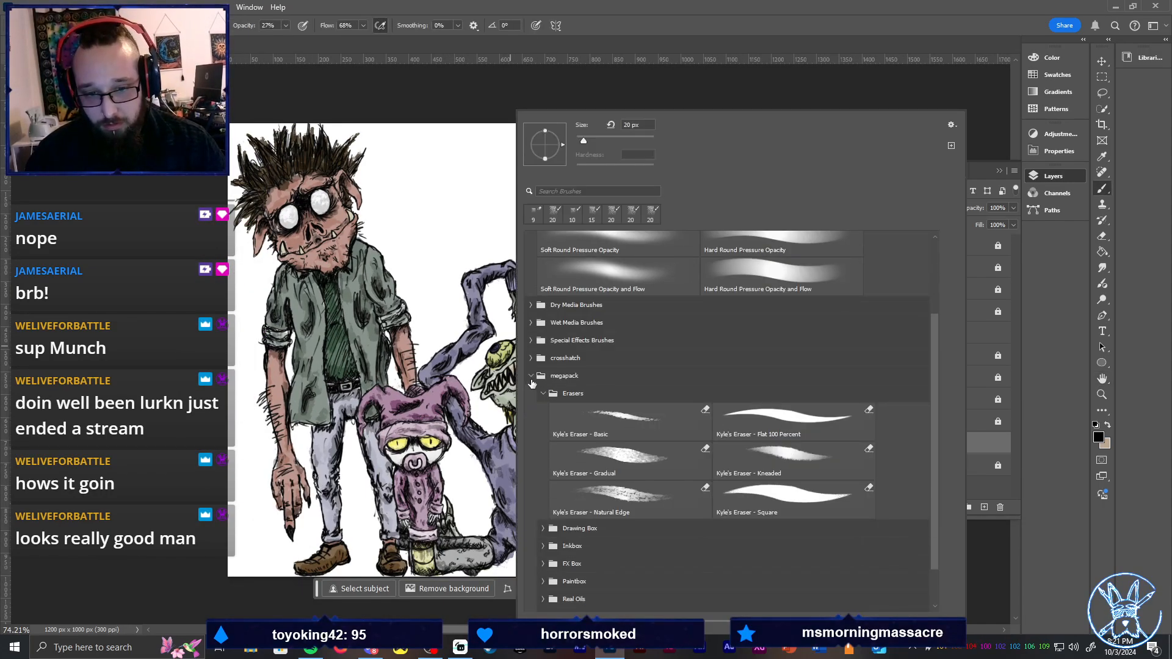
{"action": "left_click", "coordinate": [541, 392]}
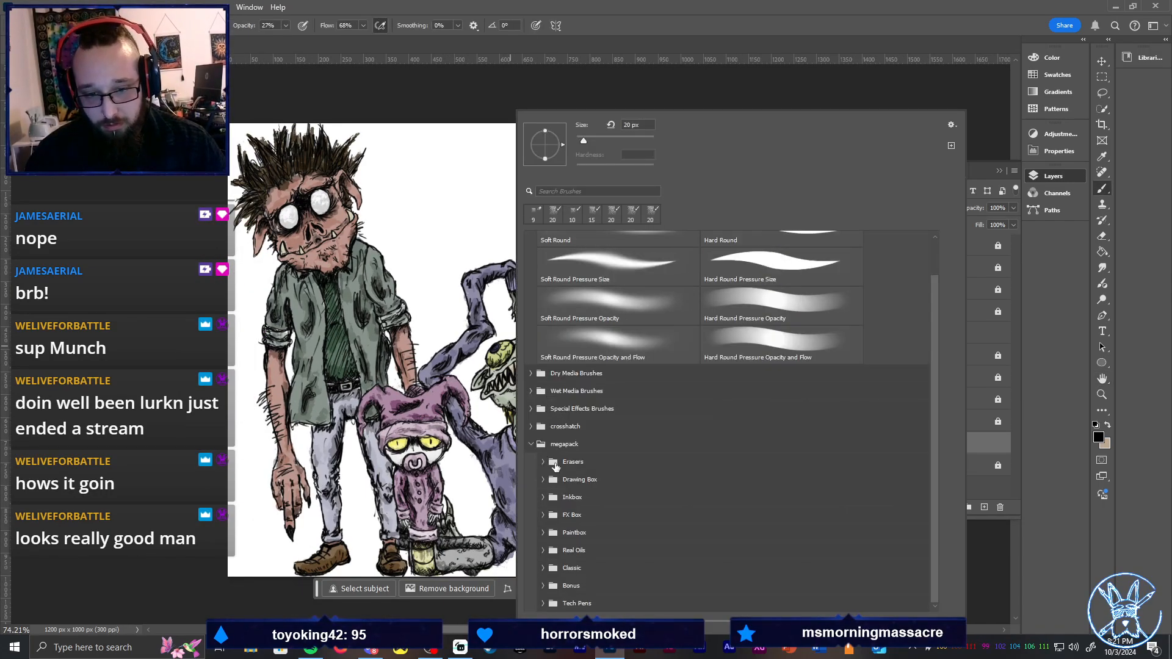
{"action": "left_click", "coordinate": [542, 497]}
{"action": "scroll", "coordinate": [610, 500], "scroll_direction": "down", "scroll_amount": 4}
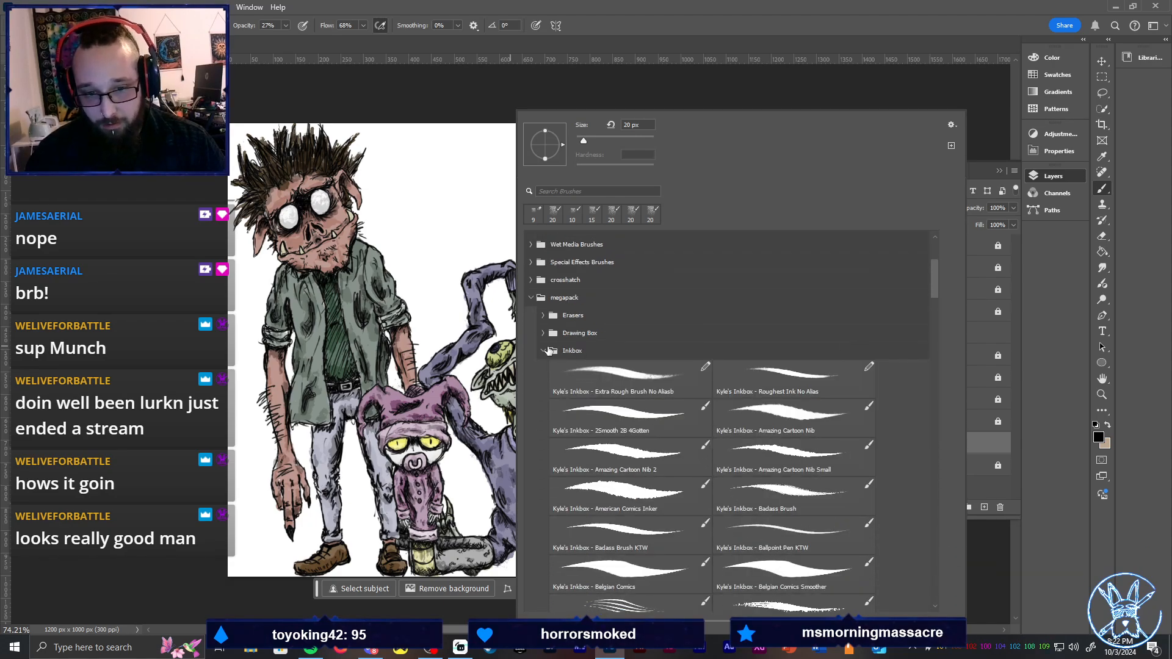
{"action": "left_click", "coordinate": [548, 350]}
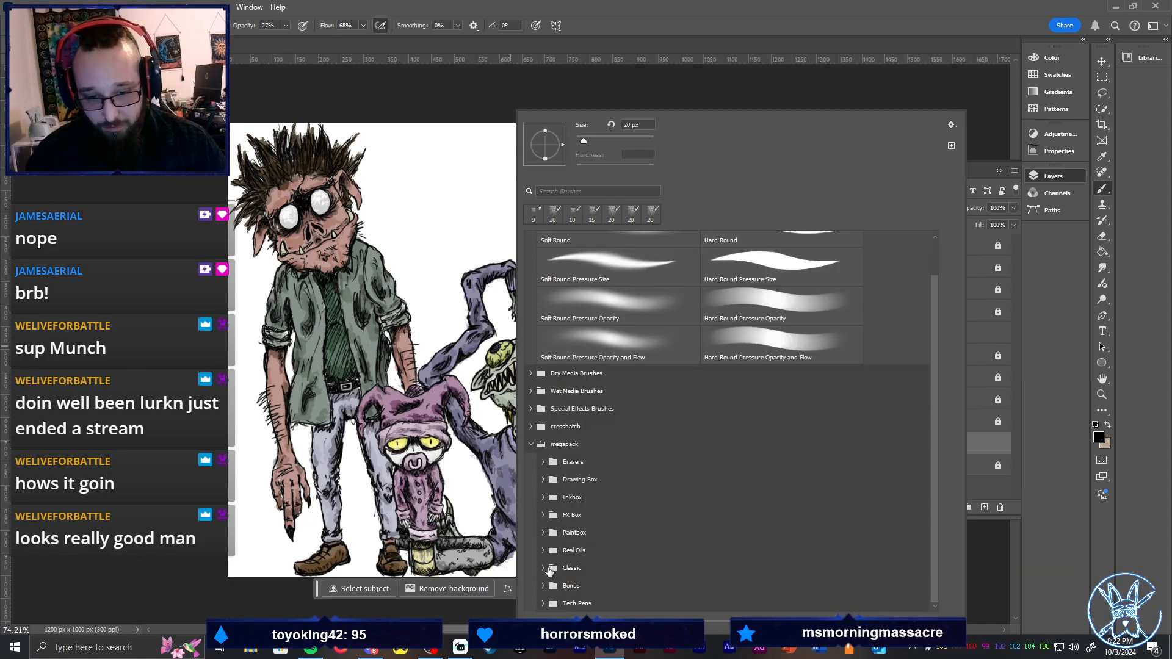
{"action": "left_click", "coordinate": [548, 517]}
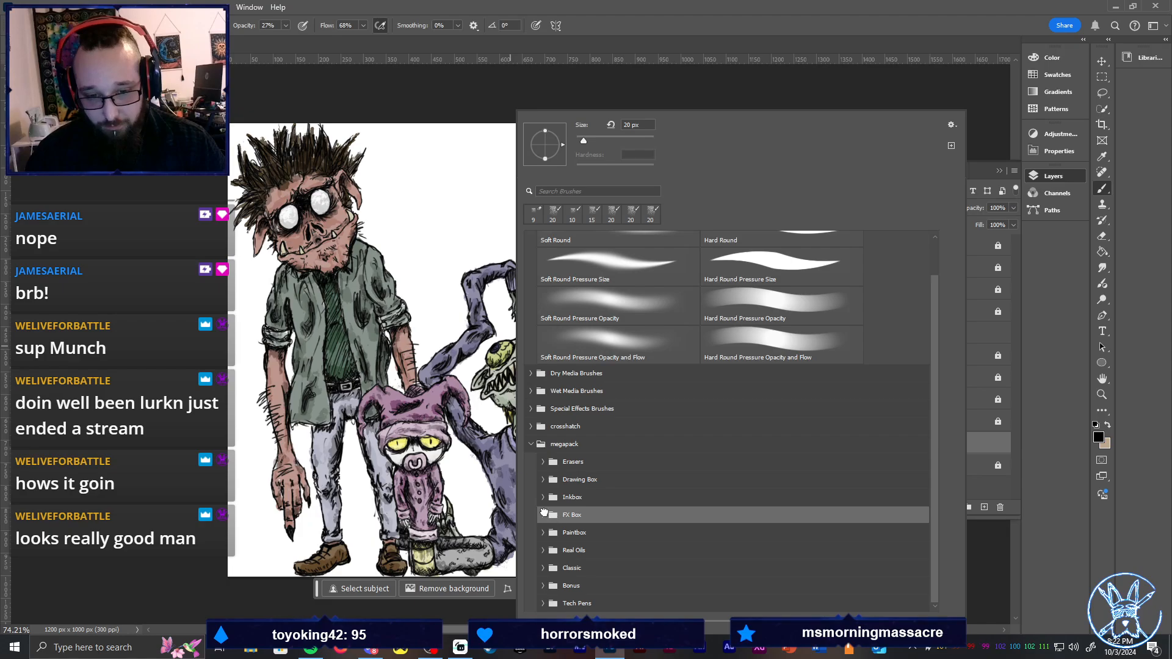
{"action": "left_click", "coordinate": [543, 515]}
{"action": "scroll", "coordinate": [736, 501], "scroll_direction": "down", "scroll_amount": 8}
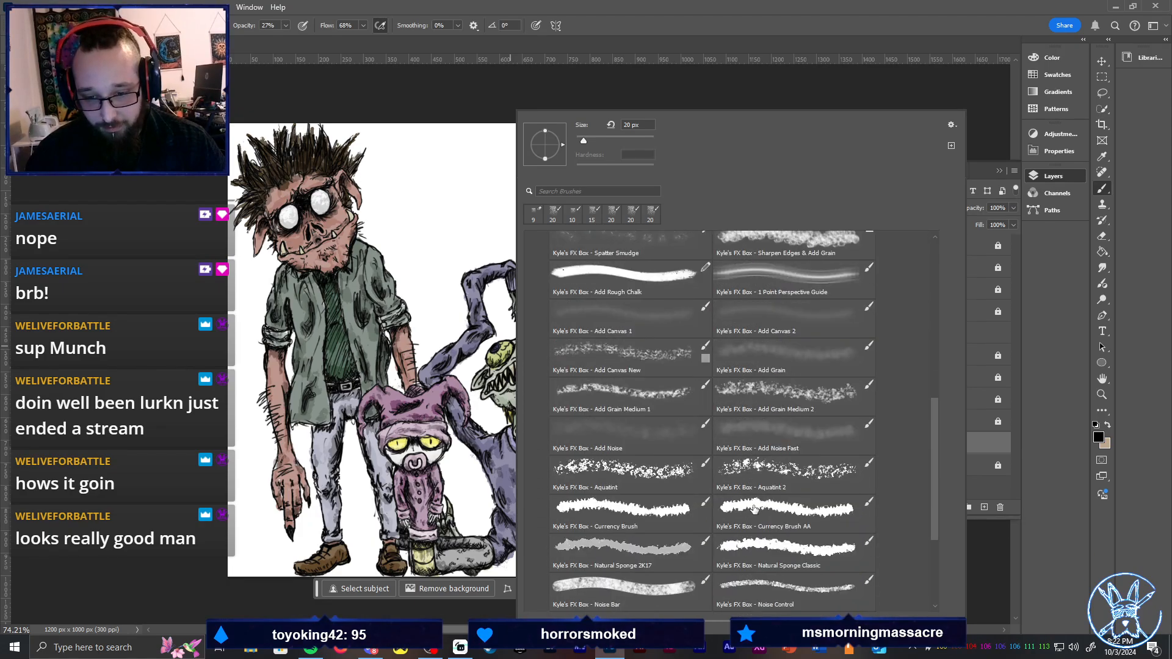
{"action": "scroll", "coordinate": [753, 509], "scroll_direction": "down", "scroll_amount": 3}
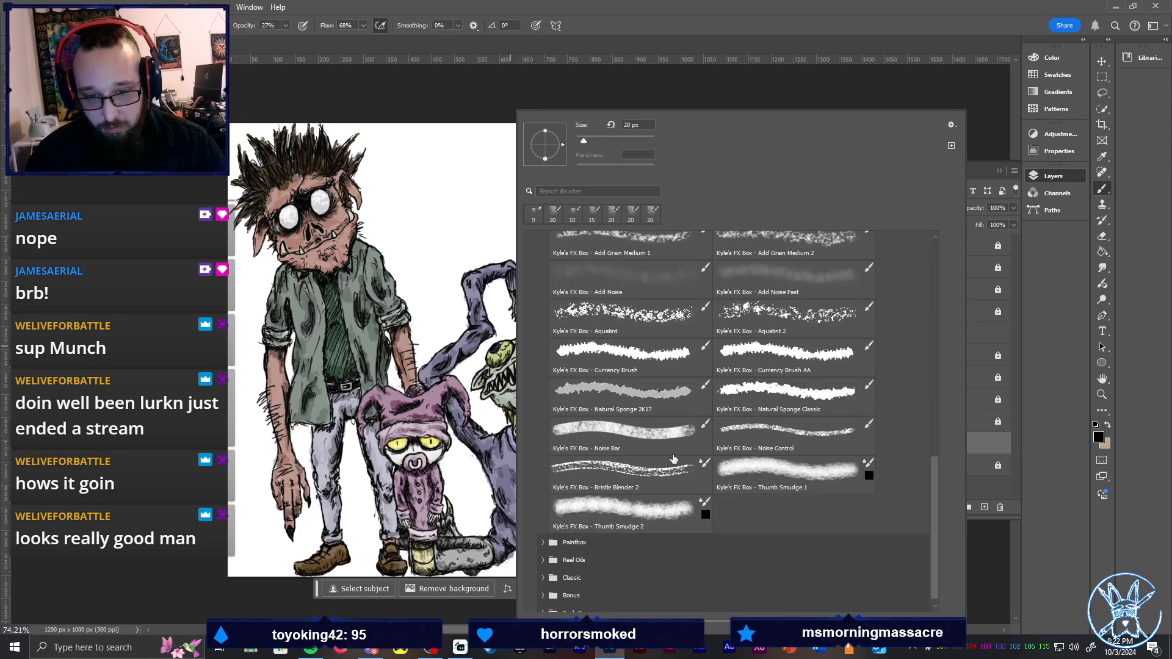
{"action": "scroll", "coordinate": [692, 400], "scroll_direction": "up", "scroll_amount": 1}
{"action": "left_click", "coordinate": [666, 425]}
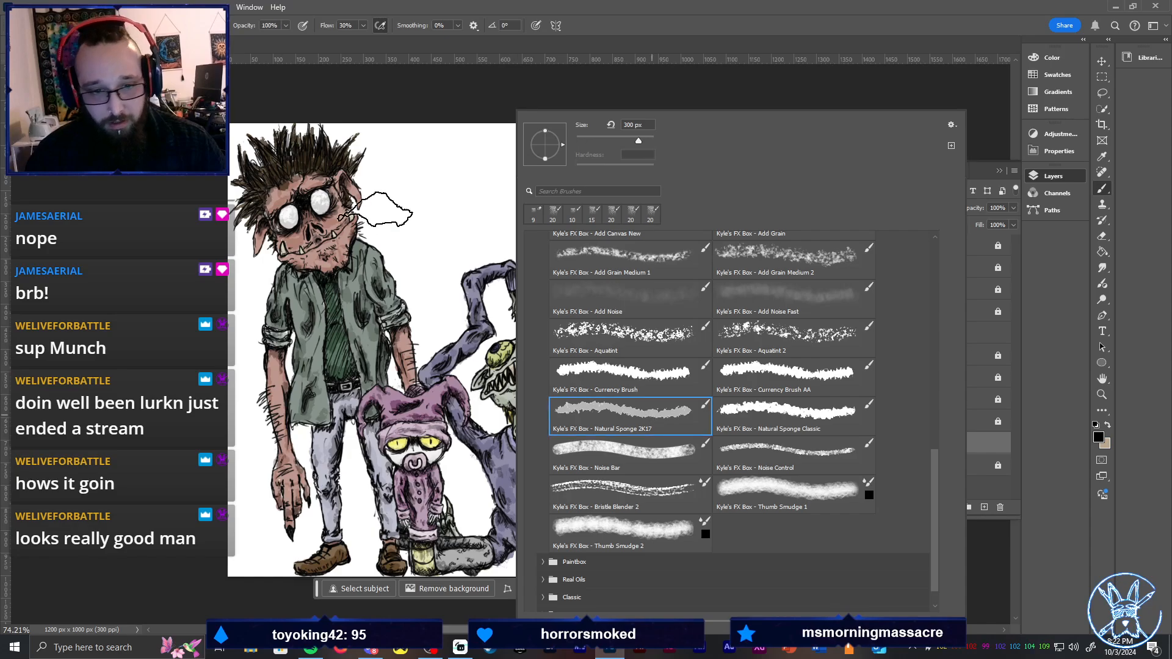
{"action": "left_click", "coordinate": [385, 204]}
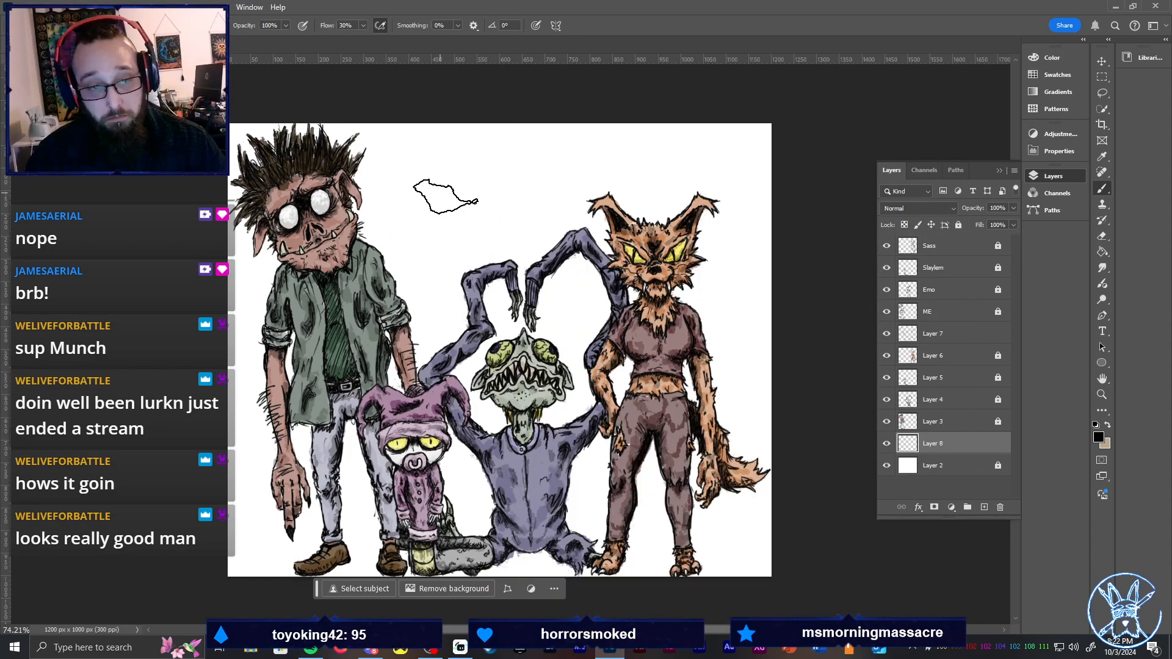
Enlarge the sponge brush to 800 px and set the foreground colour to a neutral grey with 44% brightness
{"action": "key", "text": "bracketright"}
{"action": "key", "text": "bracketright"}
{"action": "key", "text": "bracketright"}
{"action": "key", "text": "bracketright"}
{"action": "key", "text": "bracketright"}
{"action": "key", "text": "bracketright"}
{"action": "key", "text": "bracketright"}
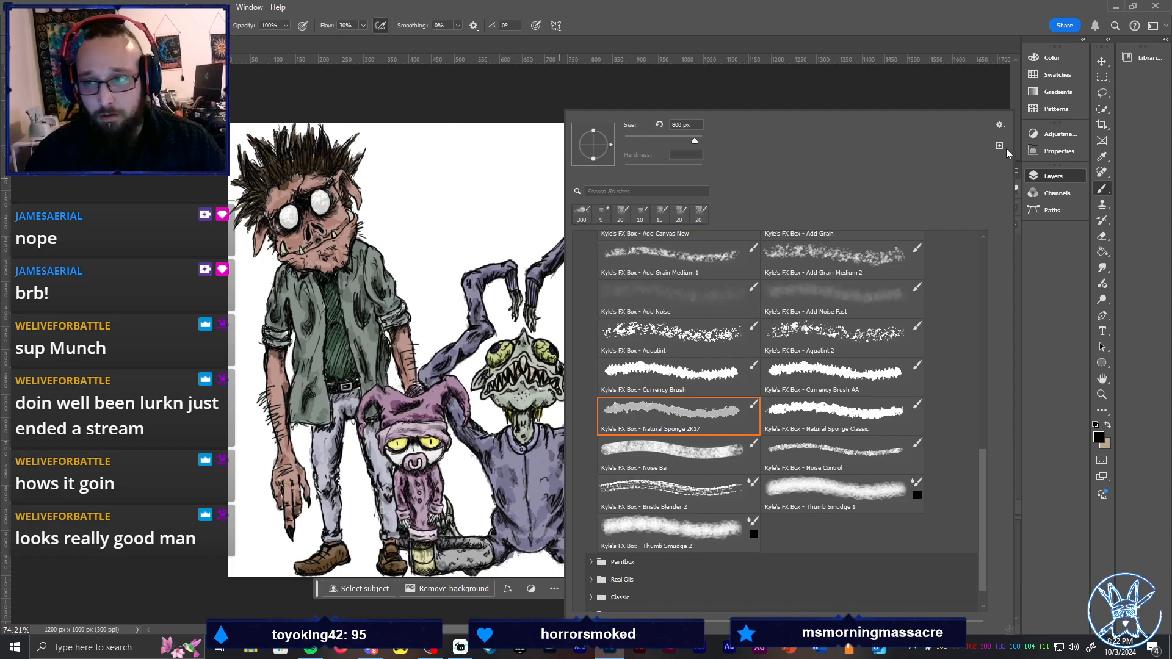
{"action": "left_click", "coordinate": [1070, 58]}
{"action": "left_click", "coordinate": [1069, 57]}
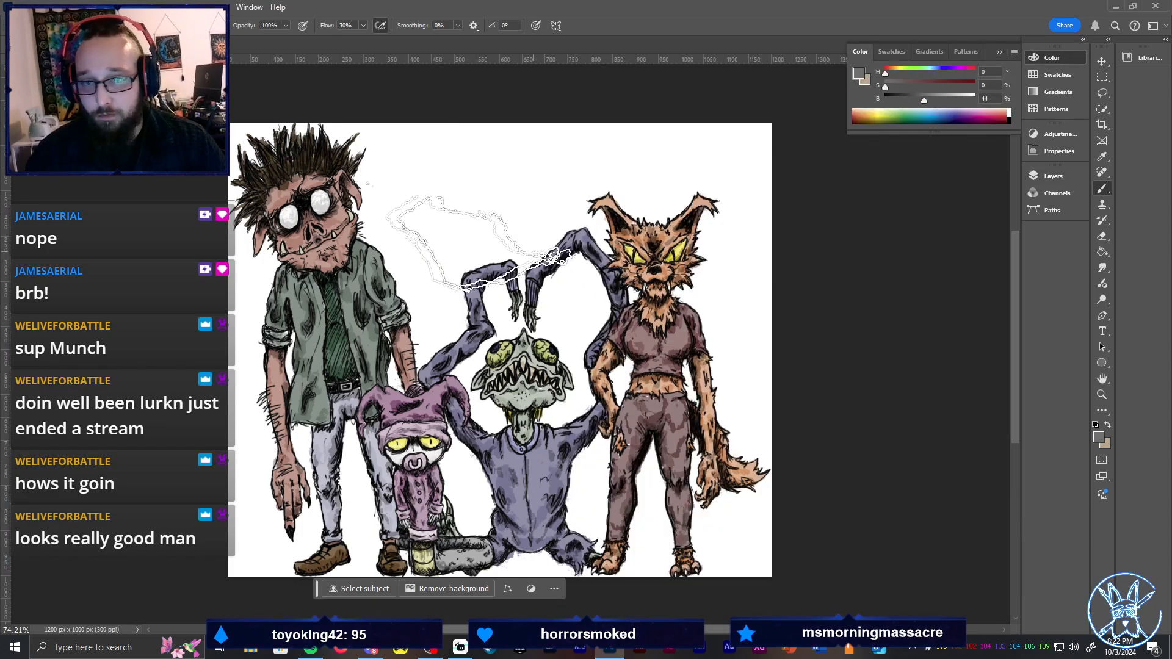
Dab grey sponge blotches across the white background around and between the four characters, undoing the last dab
{"action": "mouse_move", "coordinate": [479, 244]}
{"action": "left_mouse_down"}
{"action": "mouse_move", "coordinate": [406, 118]}
{"action": "mouse_move", "coordinate": [837, 301]}
{"action": "mouse_move", "coordinate": [671, 226]}
{"action": "left_mouse_up"}
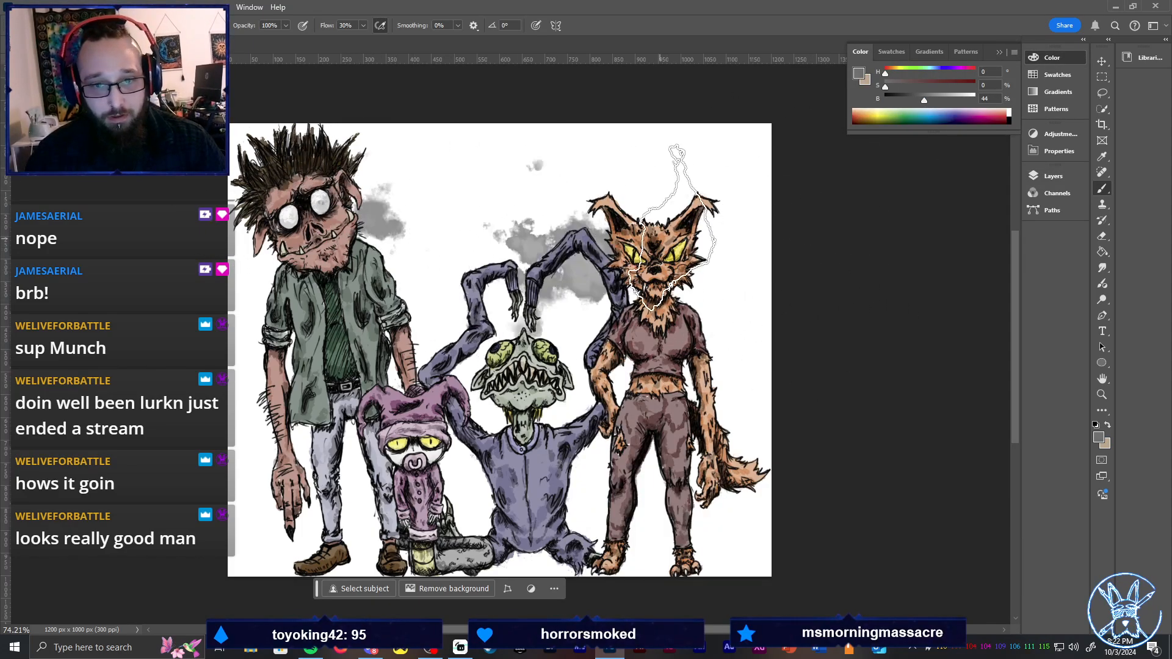
{"action": "mouse_move", "coordinate": [494, 476]}
{"action": "left_mouse_down"}
{"action": "mouse_move", "coordinate": [634, 516]}
{"action": "mouse_move", "coordinate": [516, 521]}
{"action": "mouse_move", "coordinate": [427, 482]}
{"action": "mouse_move", "coordinate": [275, 519]}
{"action": "mouse_move", "coordinate": [378, 550]}
{"action": "mouse_move", "coordinate": [345, 543]}
{"action": "left_mouse_up"}
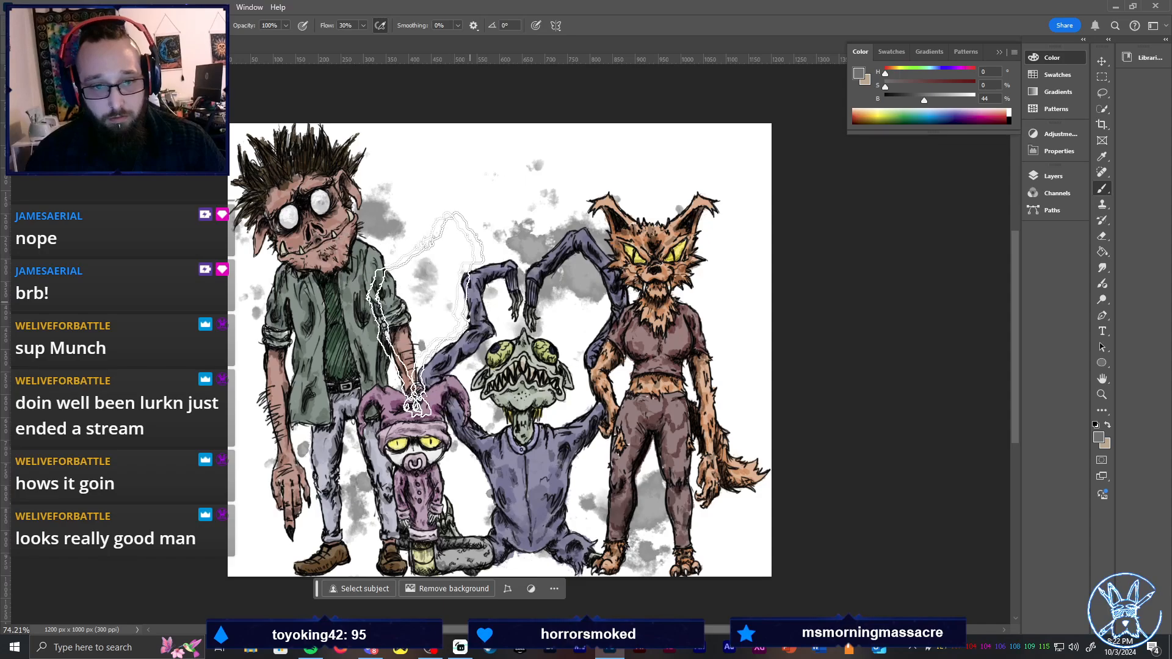
{"action": "left_click", "coordinate": [726, 287]}
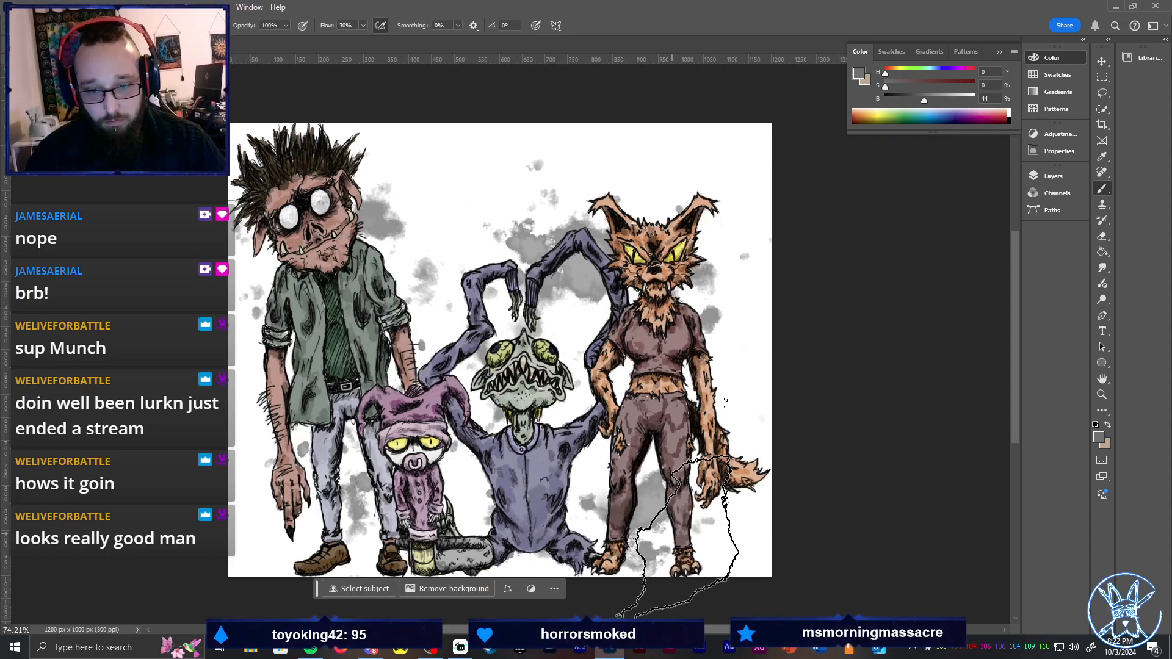
{"action": "mouse_move", "coordinate": [678, 537]}
{"action": "left_mouse_down"}
{"action": "mouse_move", "coordinate": [537, 519]}
{"action": "mouse_move", "coordinate": [263, 524]}
{"action": "mouse_move", "coordinate": [739, 488]}
{"action": "left_mouse_up"}
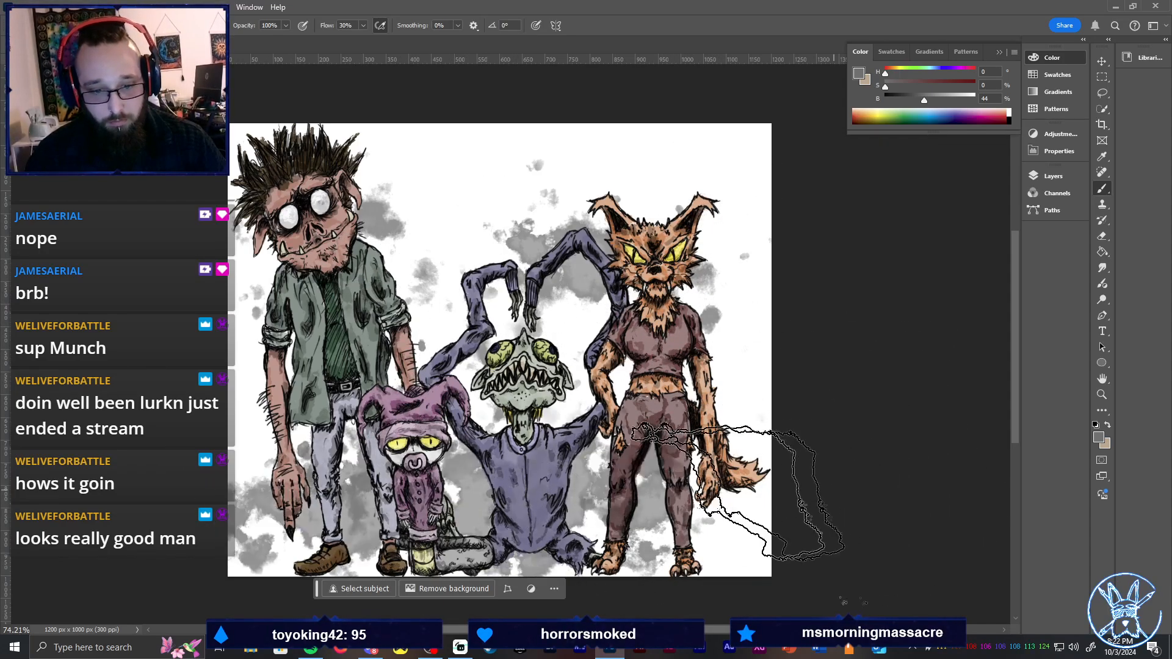
{"action": "key", "text": "ctrl+z"}
Lower the opacity of the sponge texture layer, Layer 8, to 64%
{"action": "key", "text": "v"}
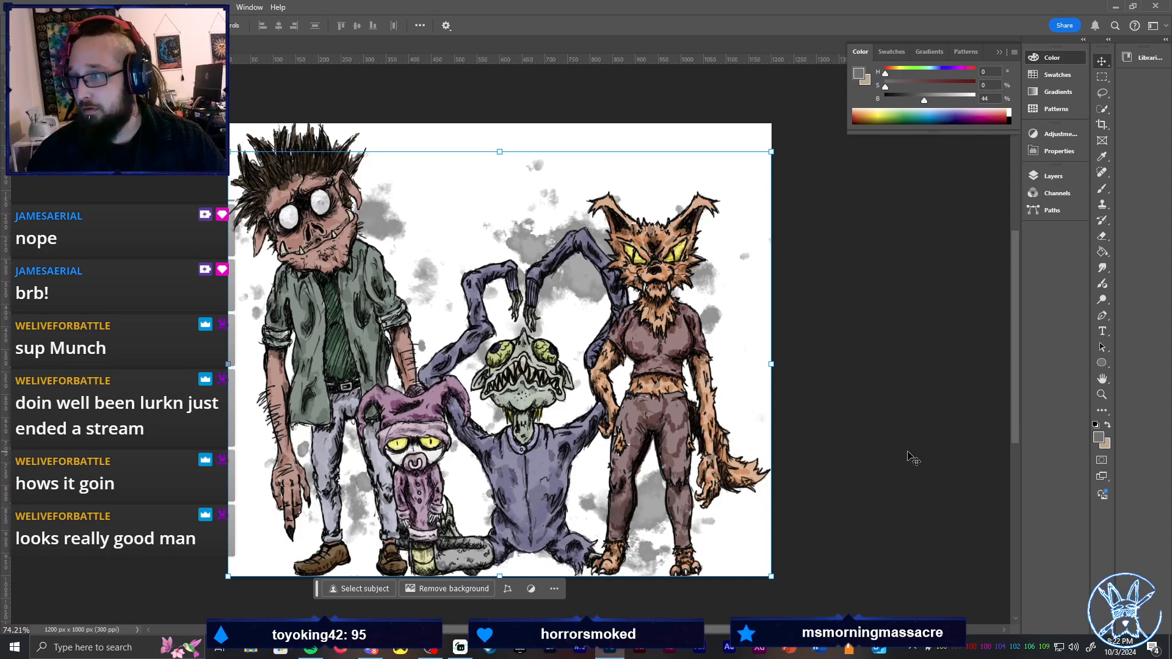
{"action": "left_click", "coordinate": [1049, 176]}
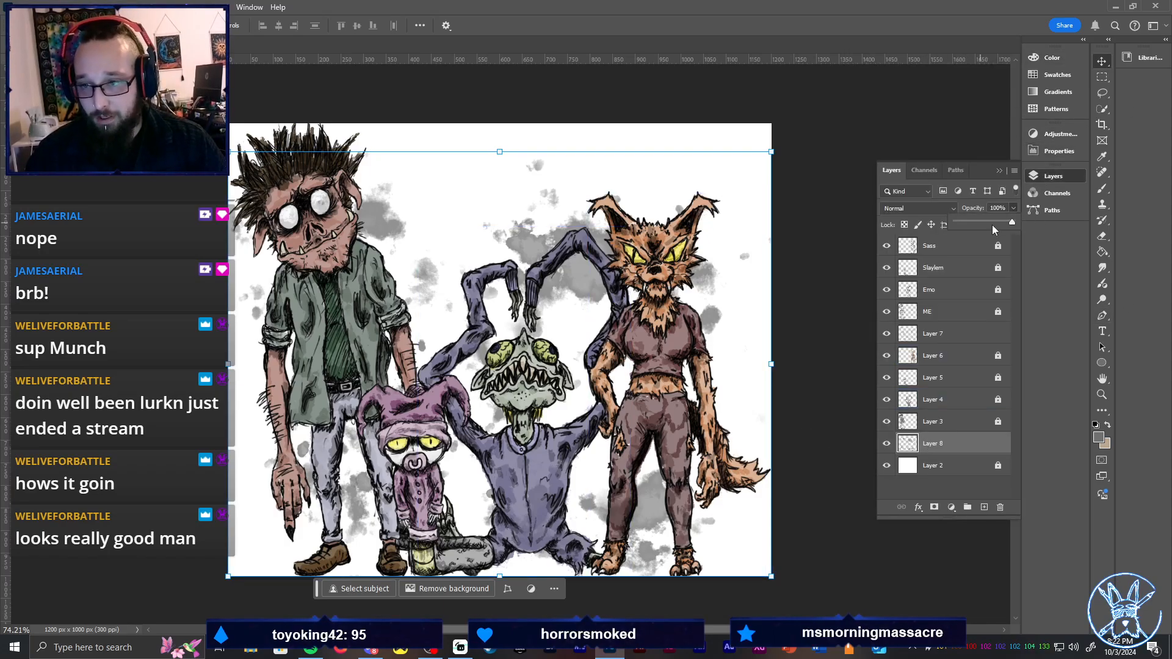
{"action": "left_click", "coordinate": [989, 223]}
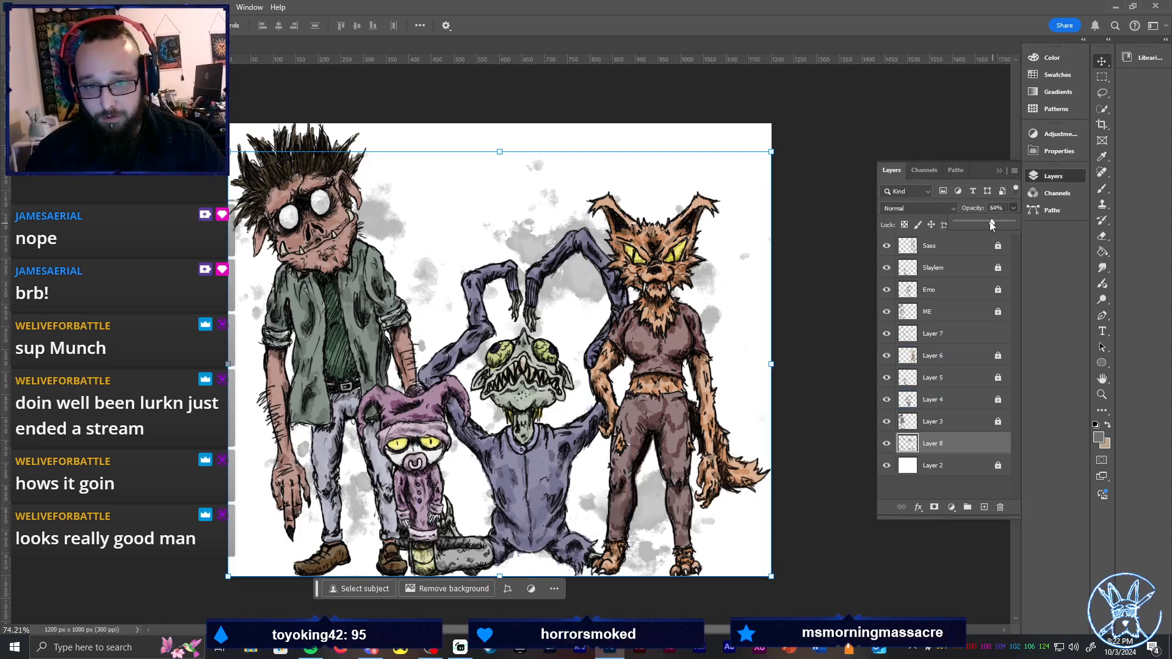
{"action": "left_click", "coordinate": [1045, 178]}
{"action": "left_click", "coordinate": [838, 362]}
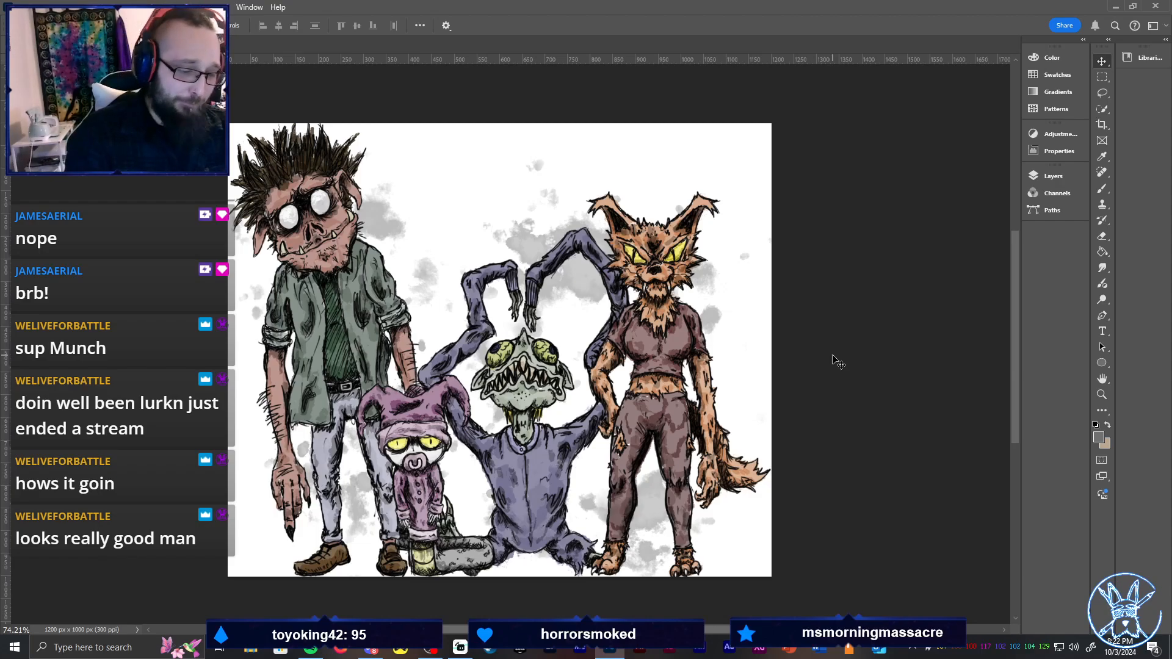
Export the illustration for web as a JPEG at Maximum quality, 100, keeping the suggested file name
{"action": "key", "text": "ctrl+alt+shift+s"}
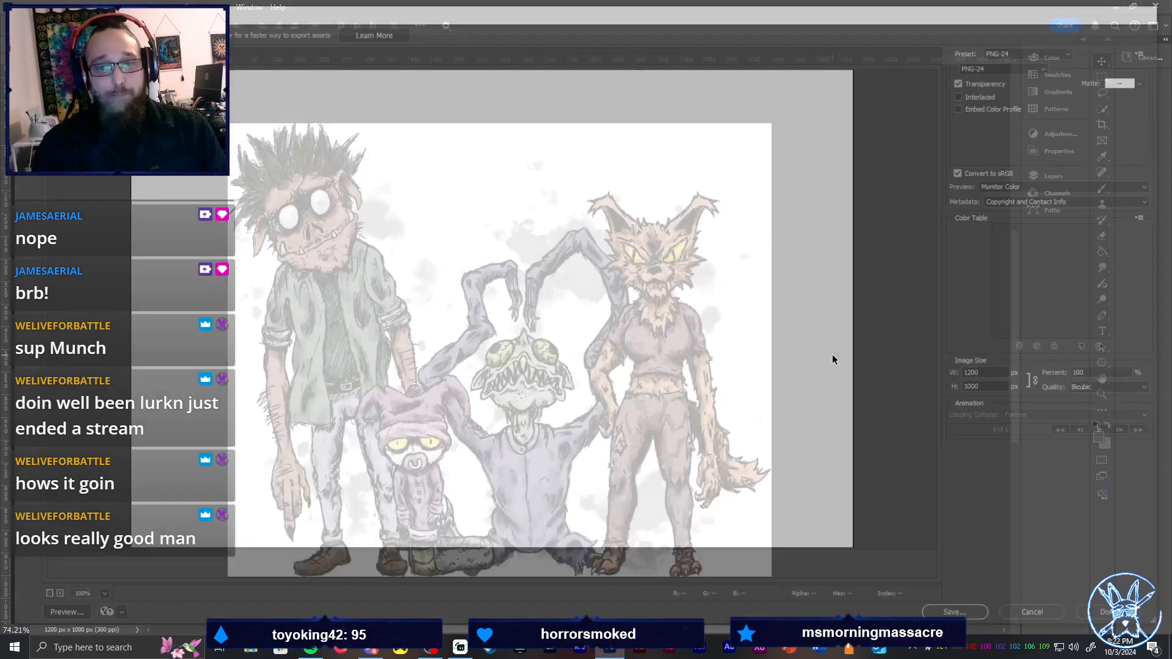
{"action": "left_click", "coordinate": [1063, 51]}
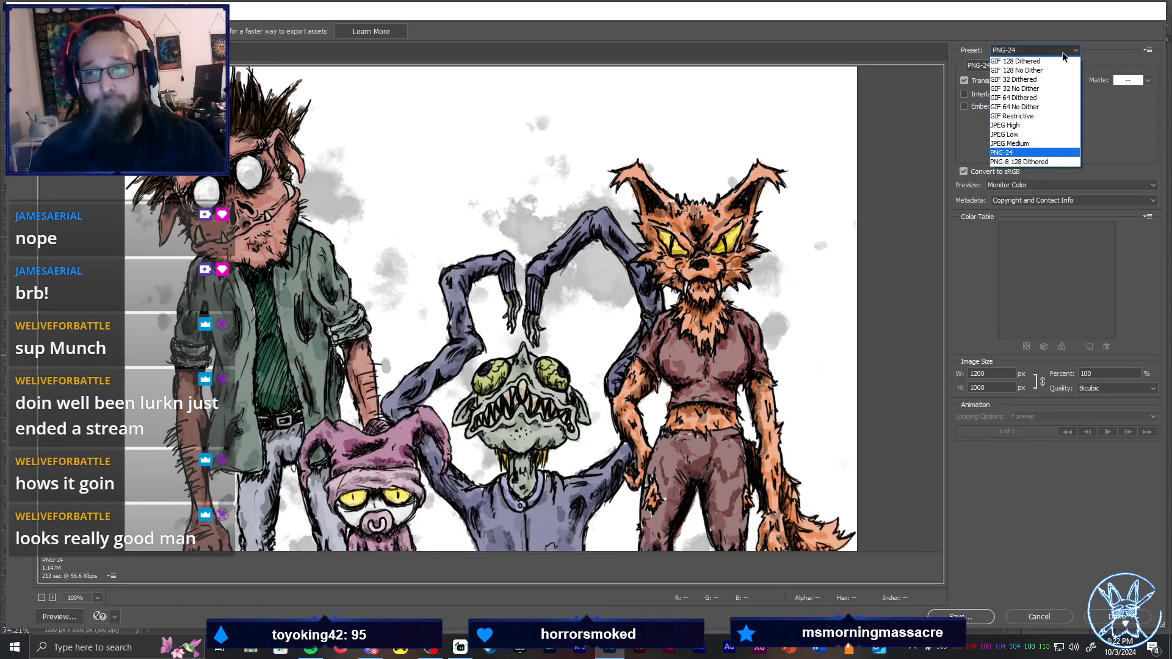
{"action": "left_click", "coordinate": [1044, 127]}
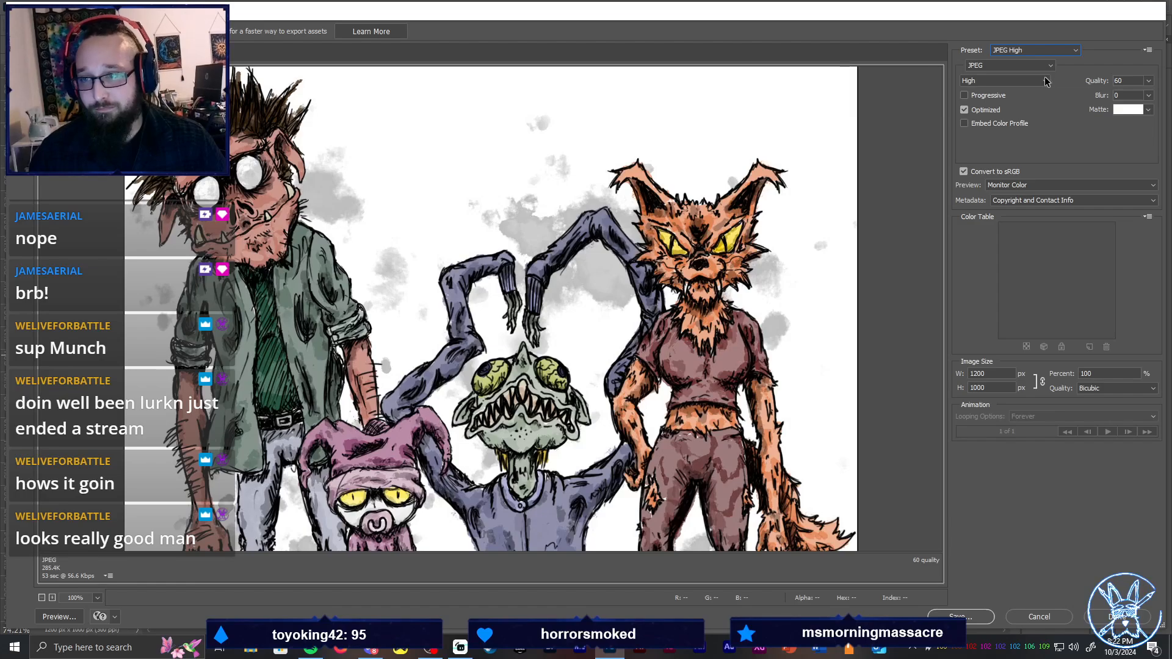
{"action": "left_click", "coordinate": [1046, 82]}
{"action": "left_click", "coordinate": [989, 123]}
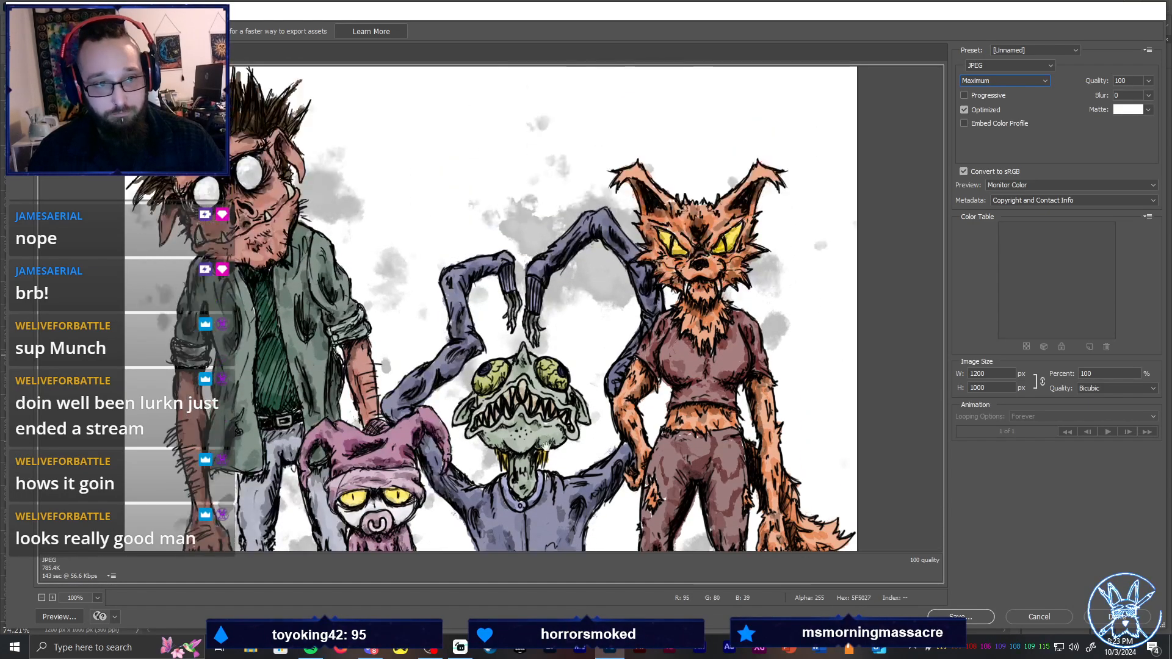
{"action": "left_click", "coordinate": [989, 615]}
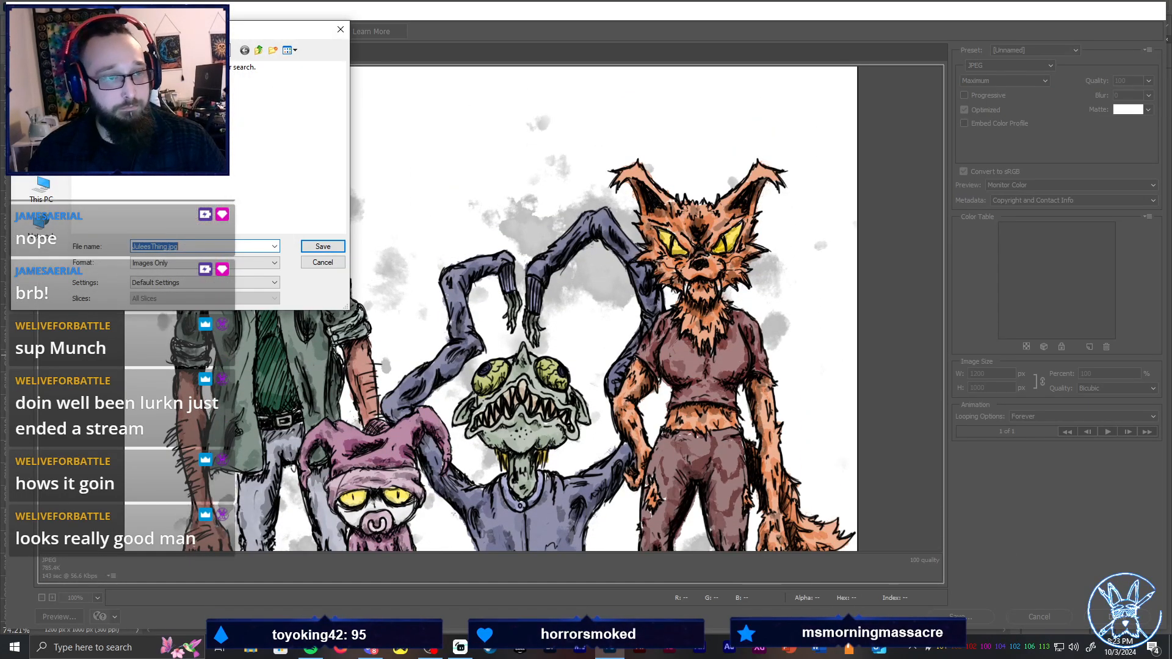
{"action": "left_click", "coordinate": [323, 246]}
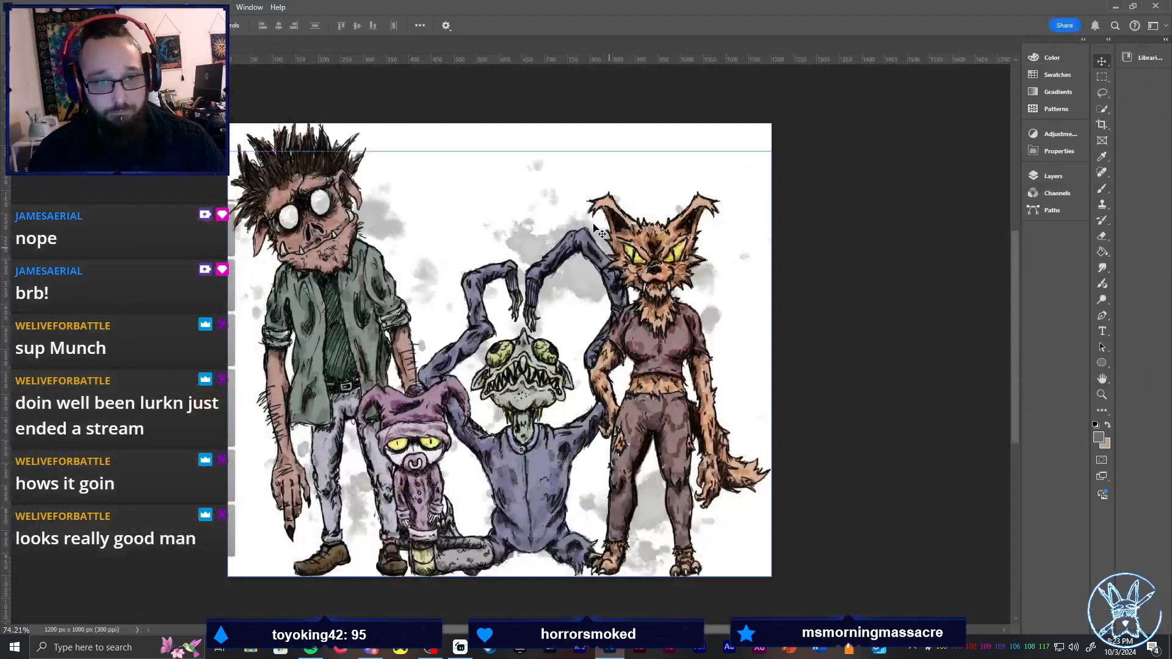